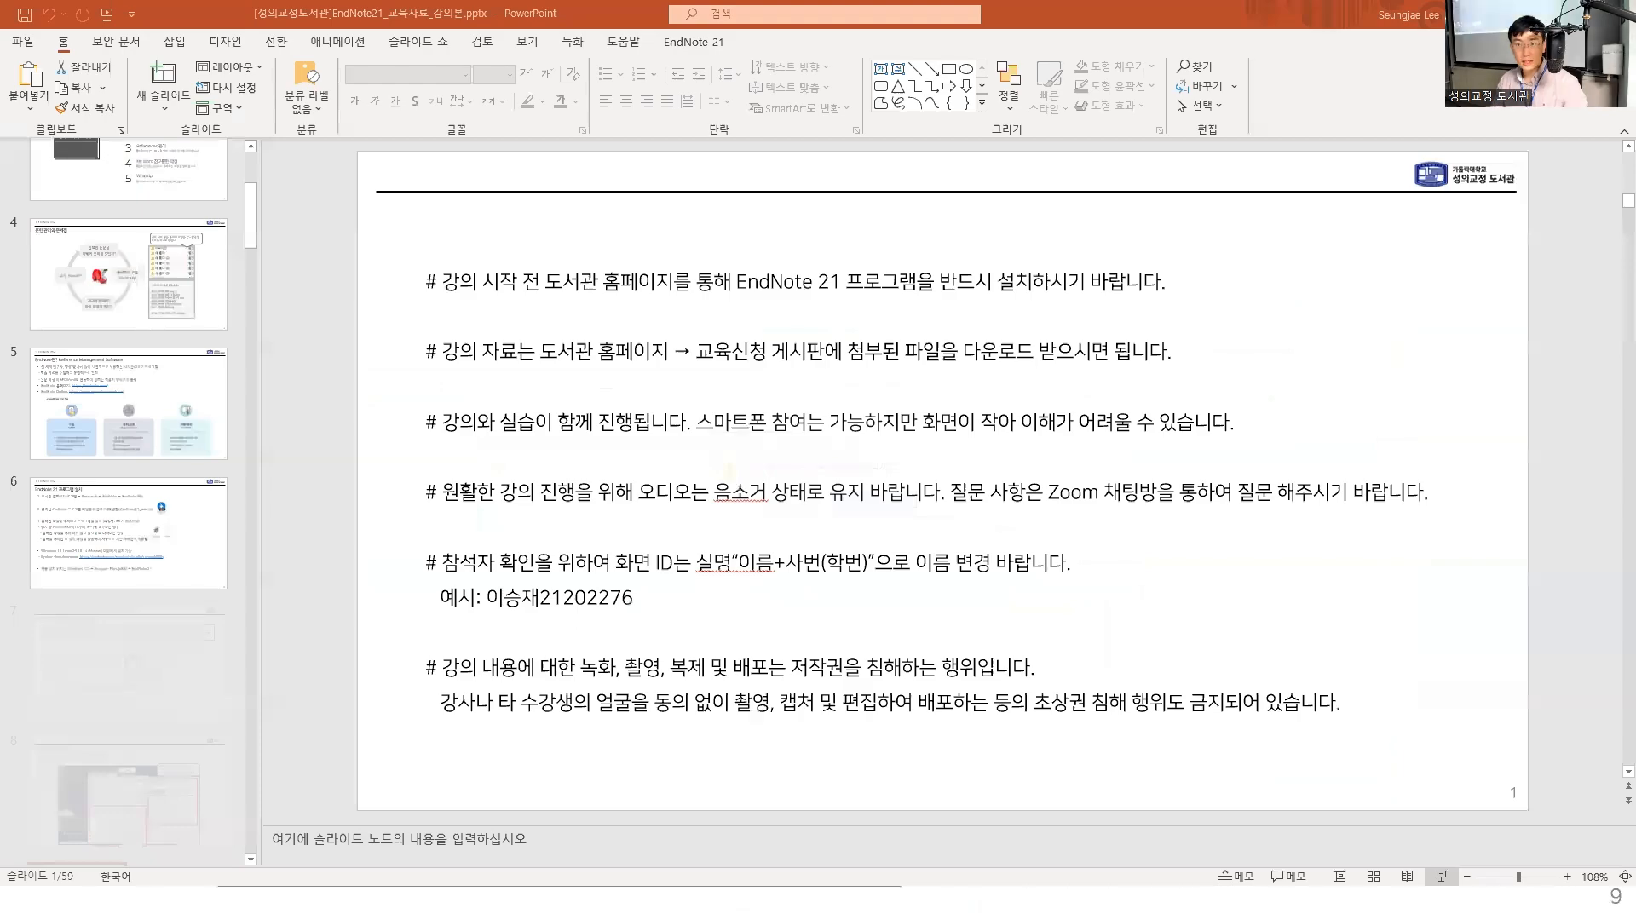
- Switch from the slides to the desktop, locate EndNote among the installed programs, and return to the EndNote 21 New Library window
key("super+d")
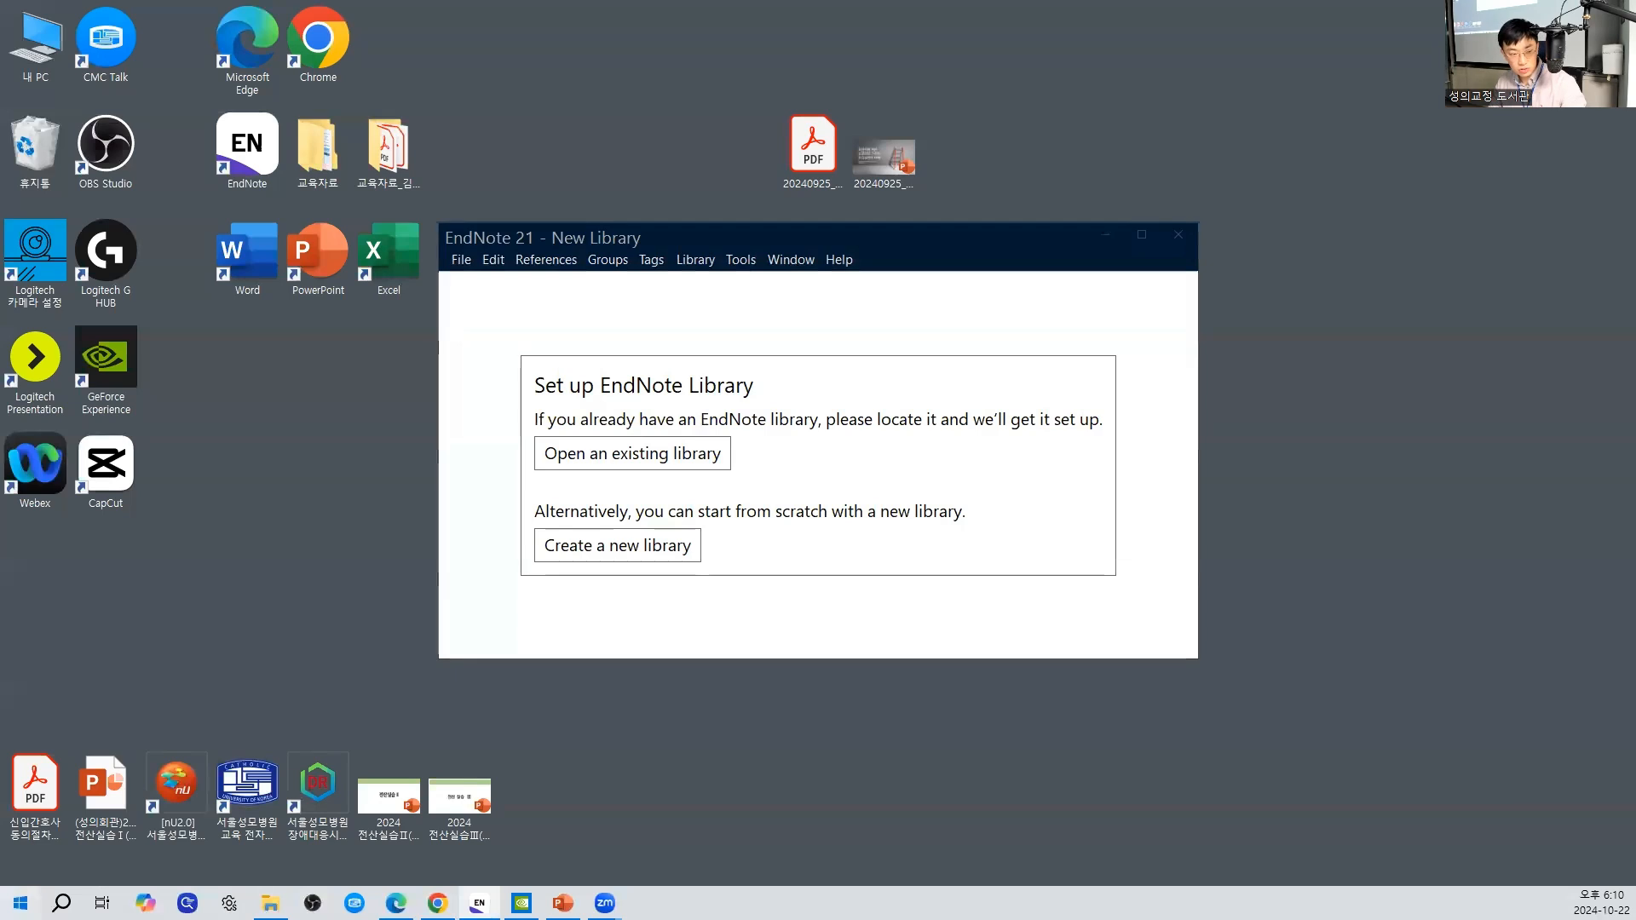
key("super")
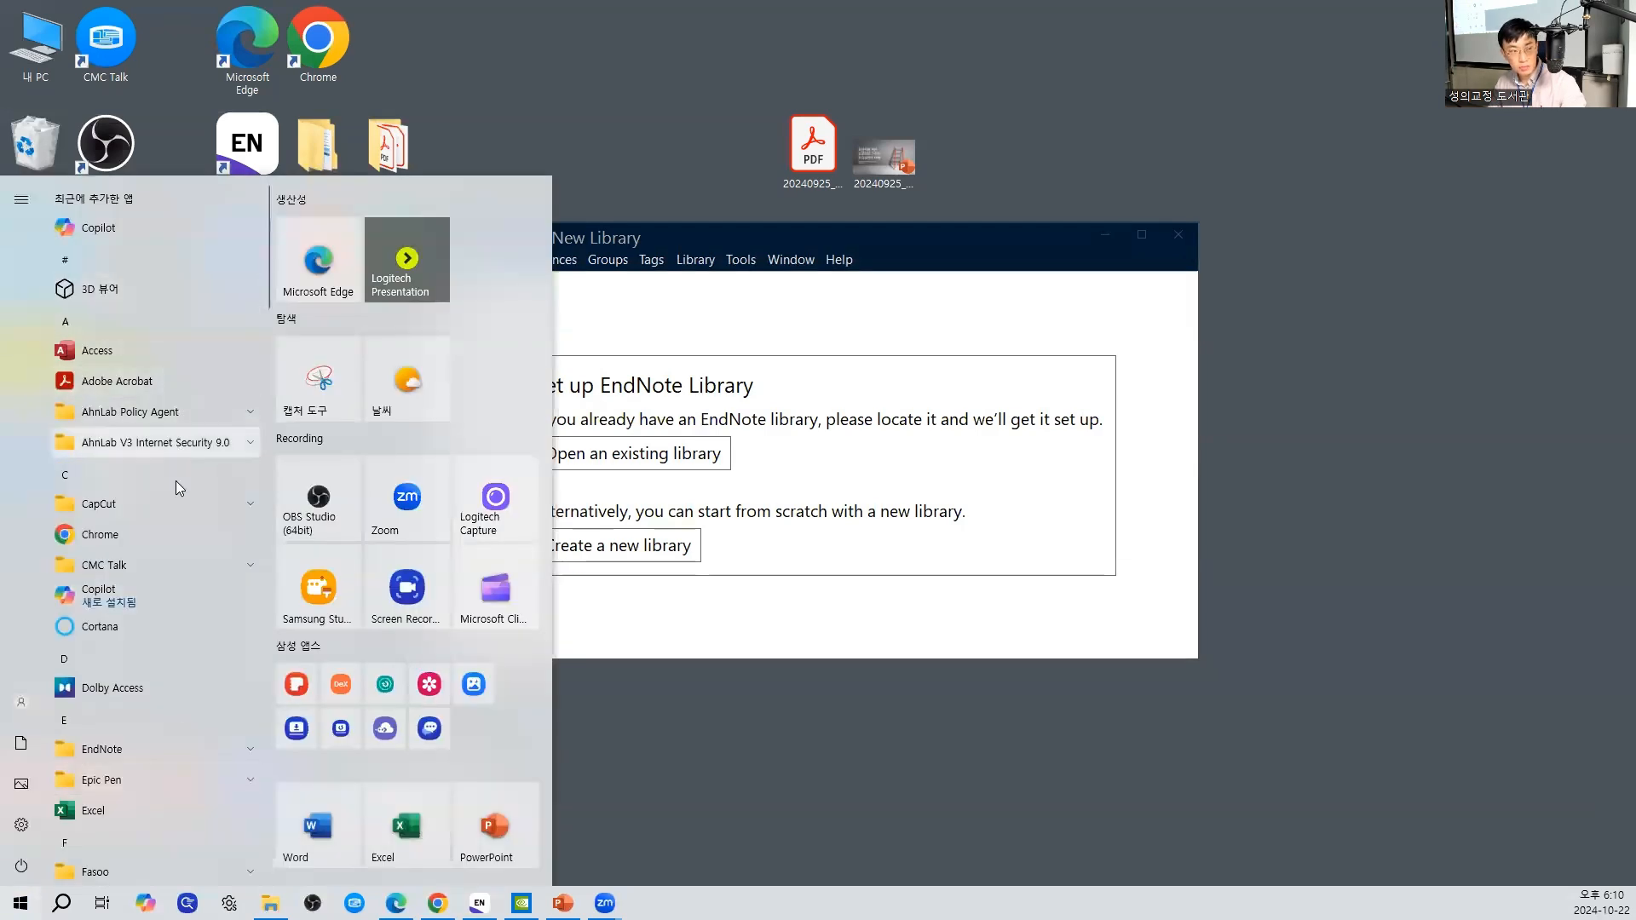
scroll(157, 596, "down", 3)
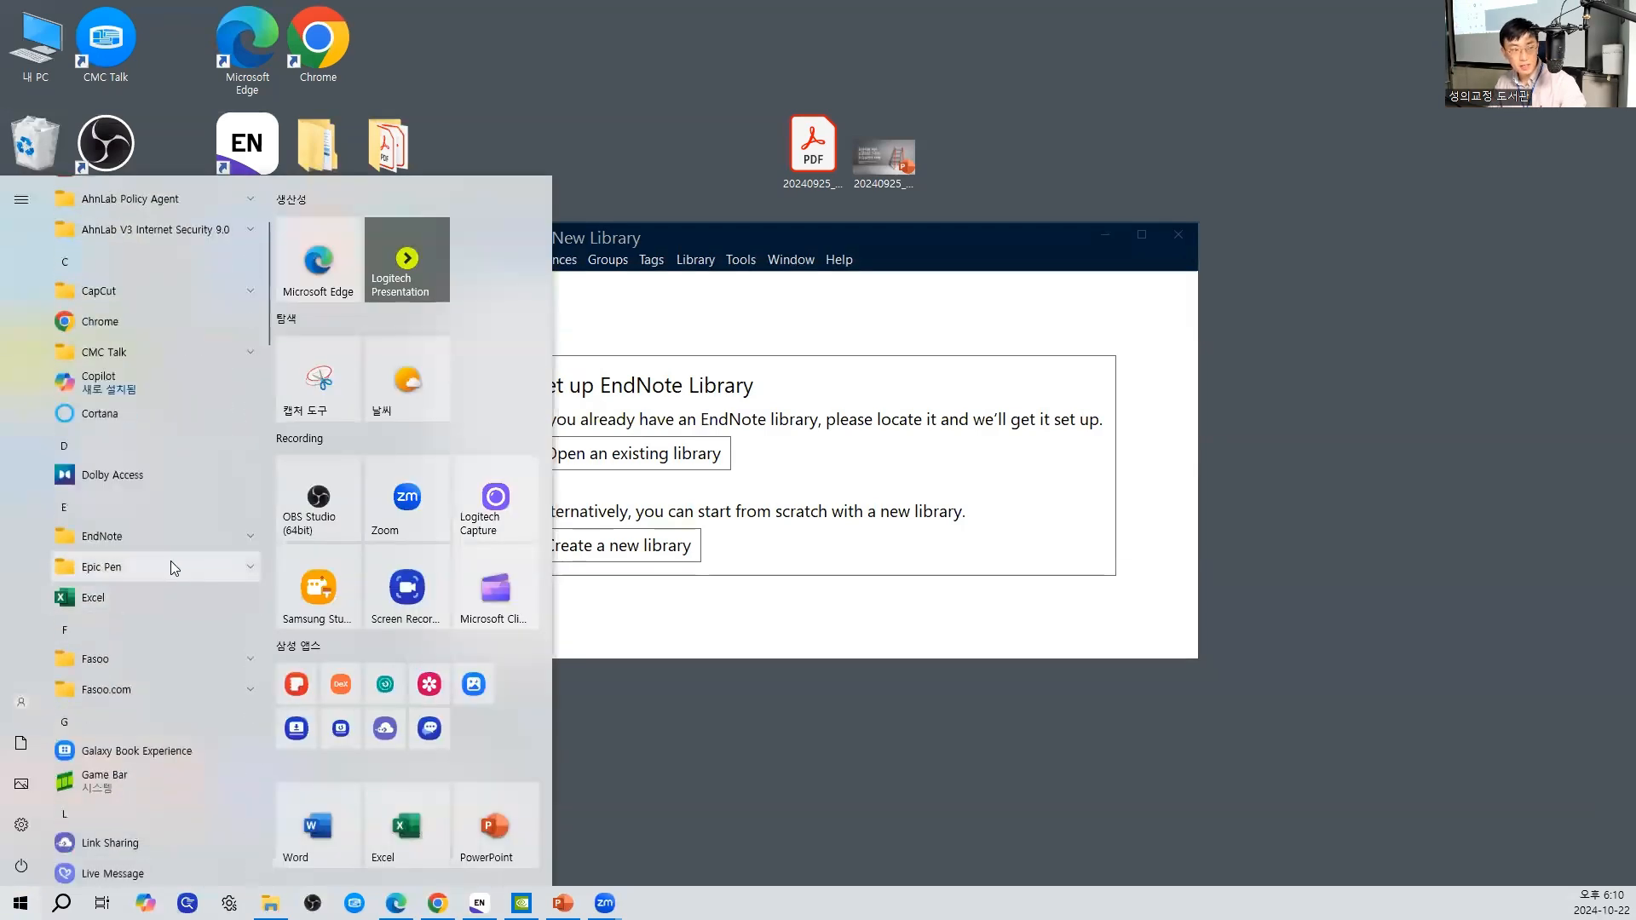
left_click(183, 542)
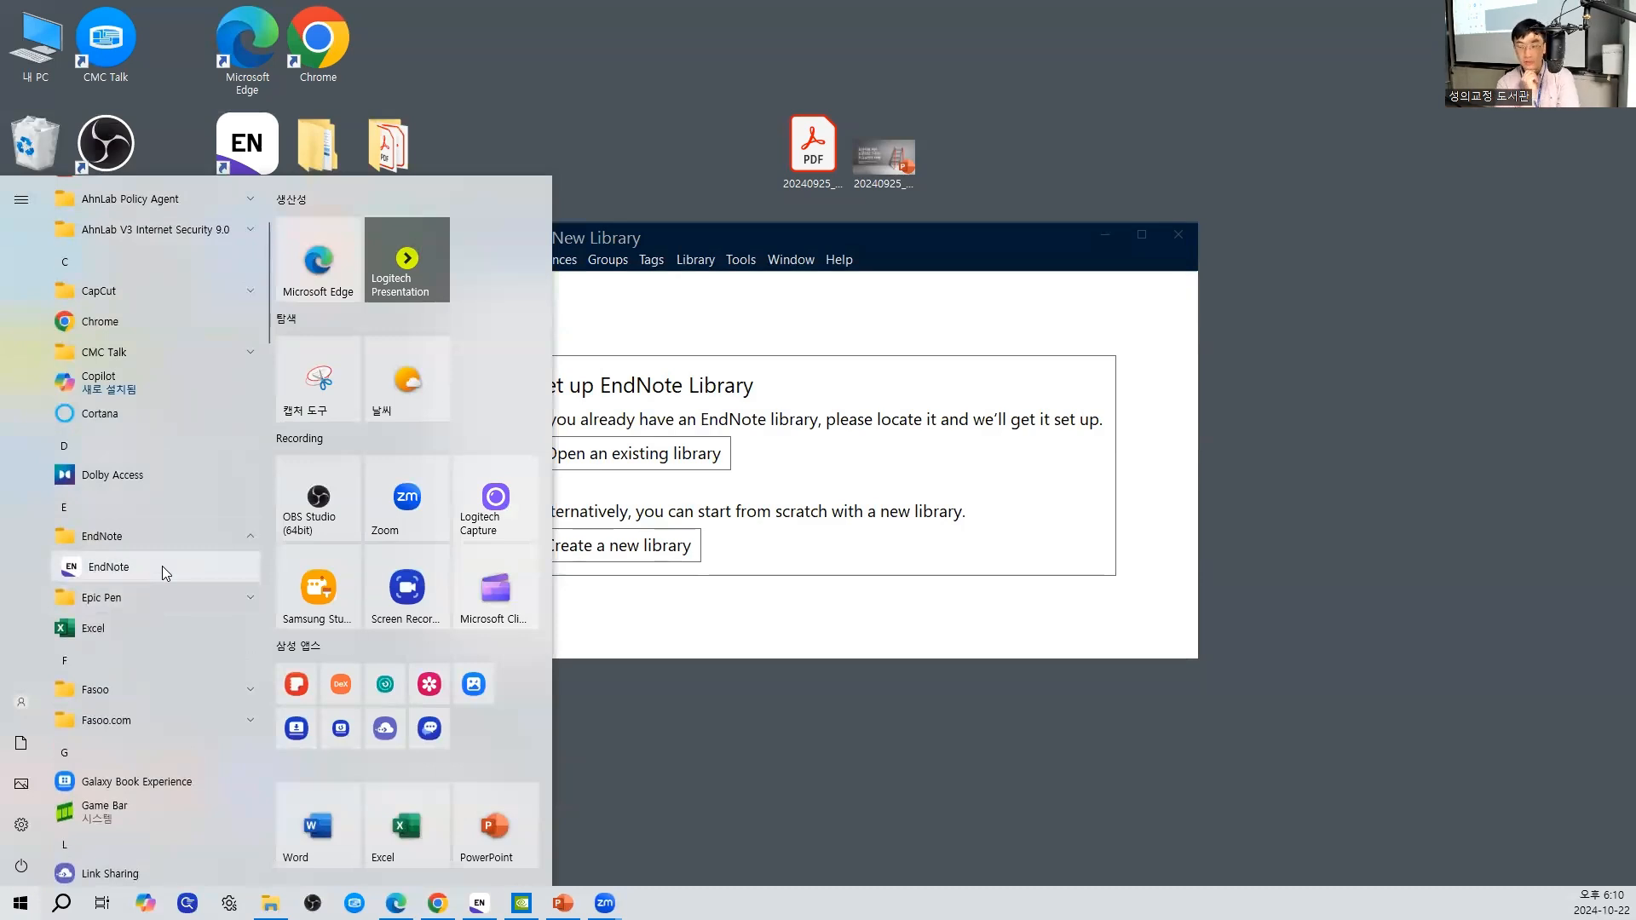
left_click(790, 608)
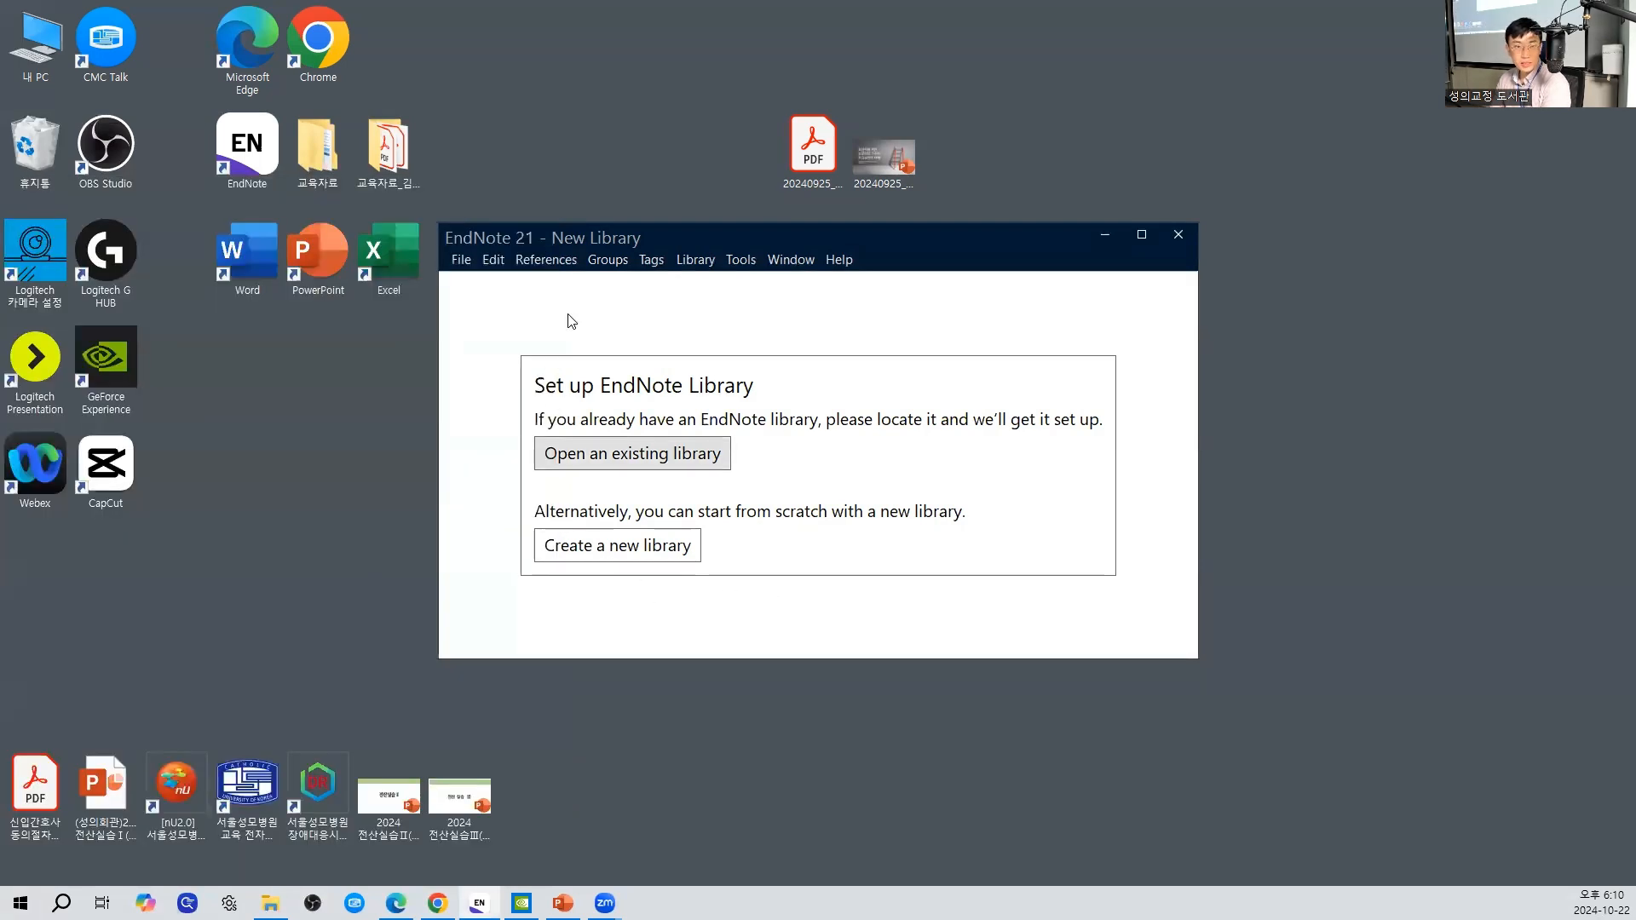
left_click(847, 271)
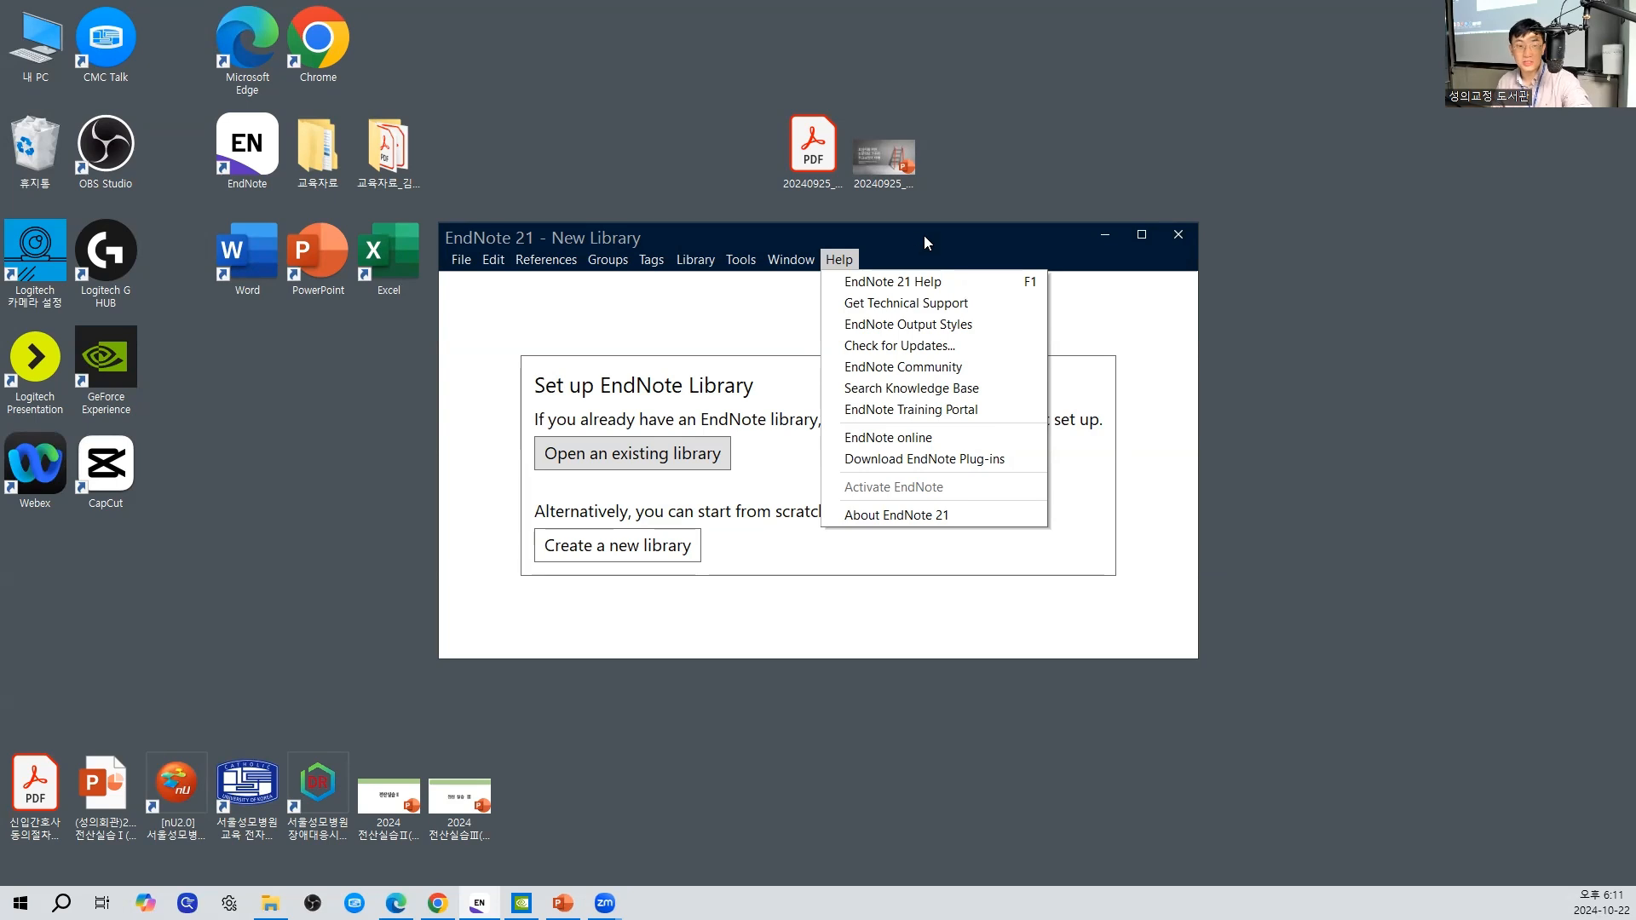
left_click(927, 237)
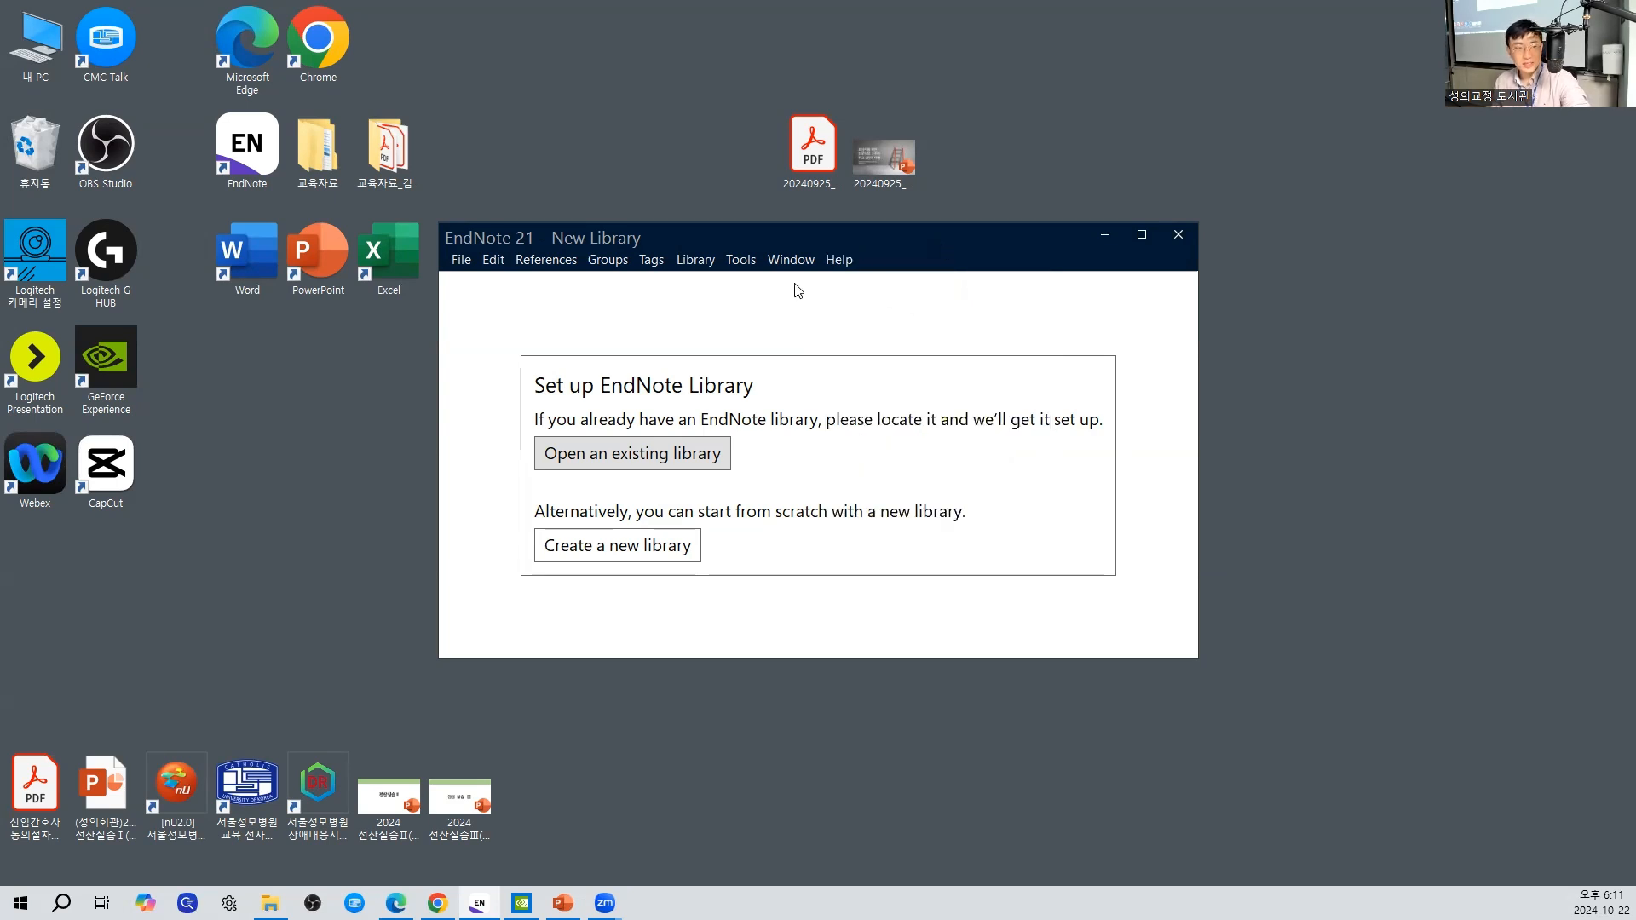
left_click(461, 260)
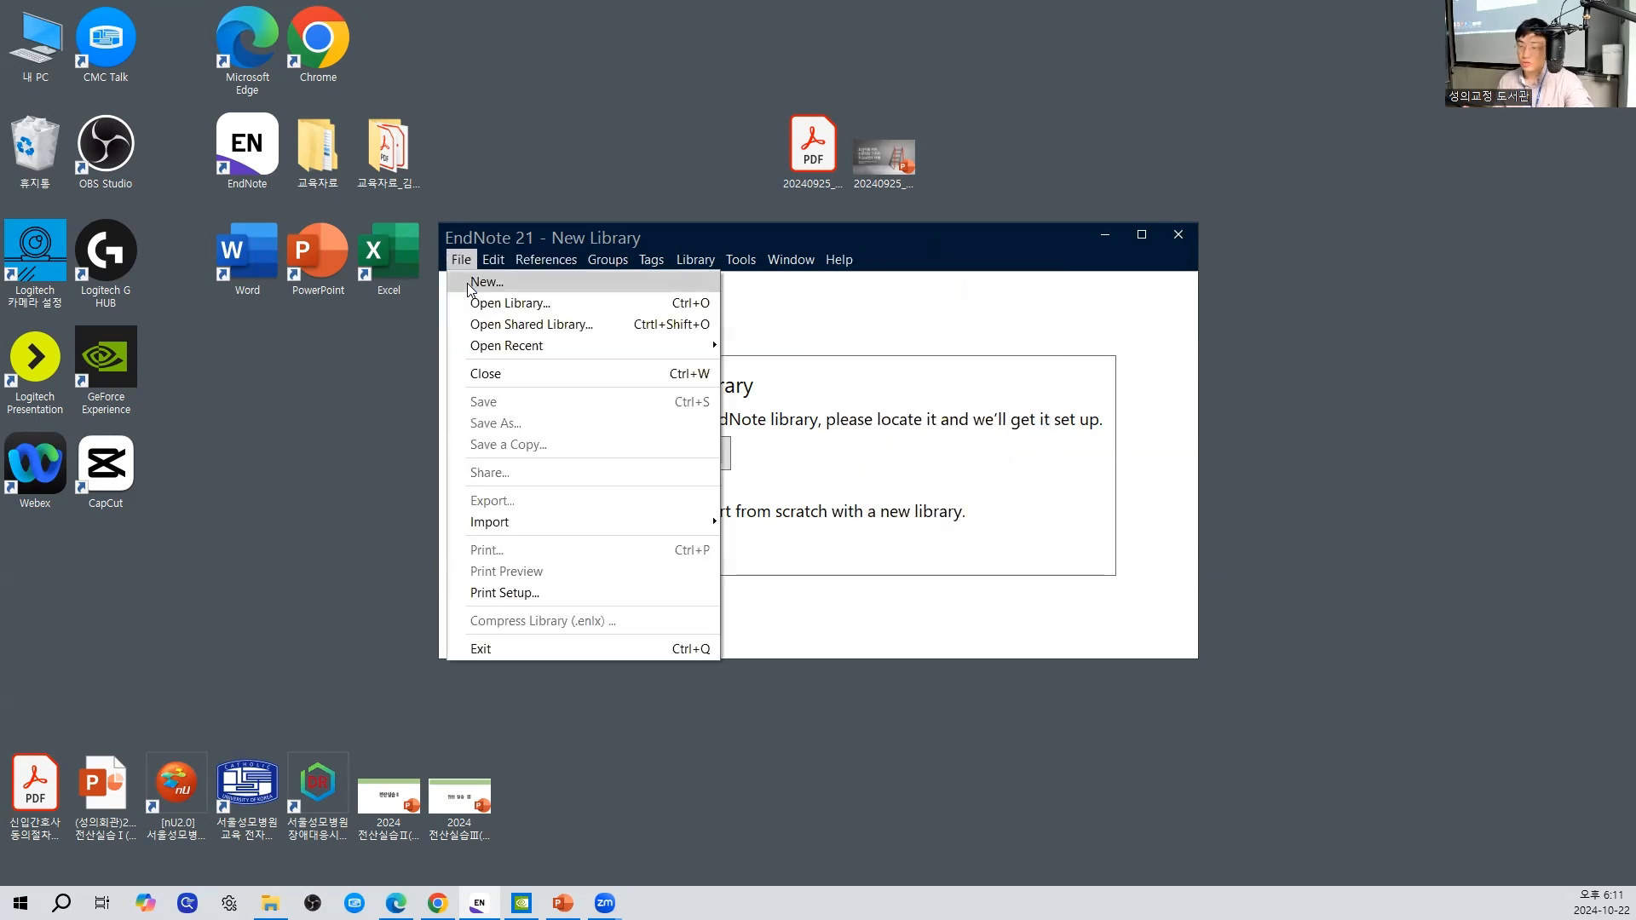
left_click(1097, 483)
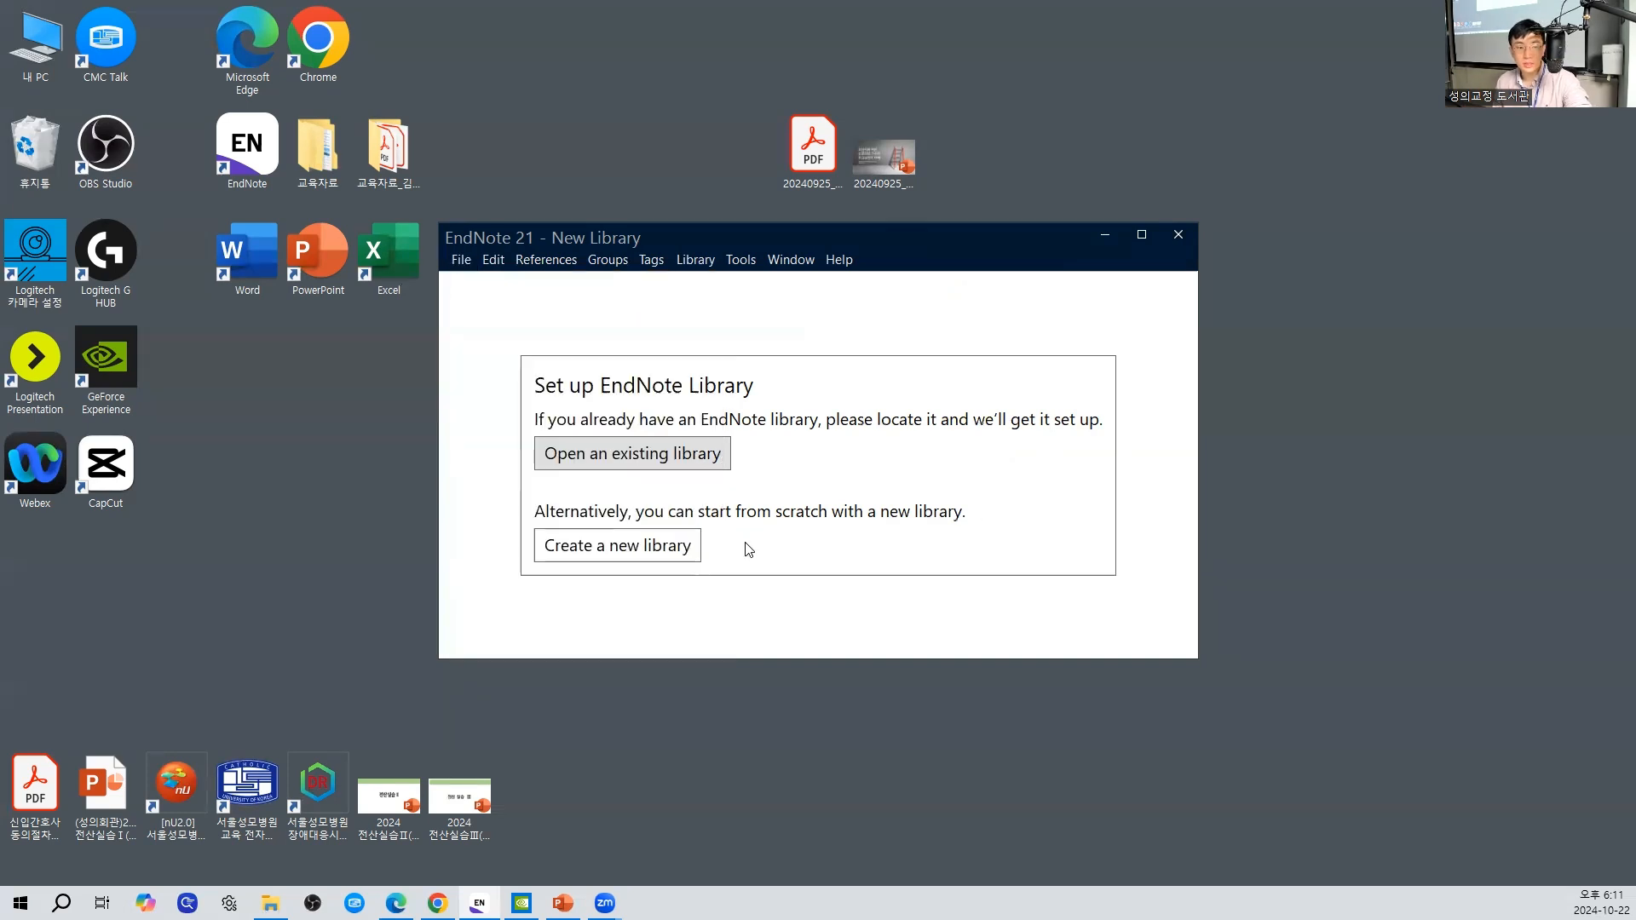
- Start creating a new EndNote library and choose the desktop (바탕 화면) as its save location
left_click(573, 552)
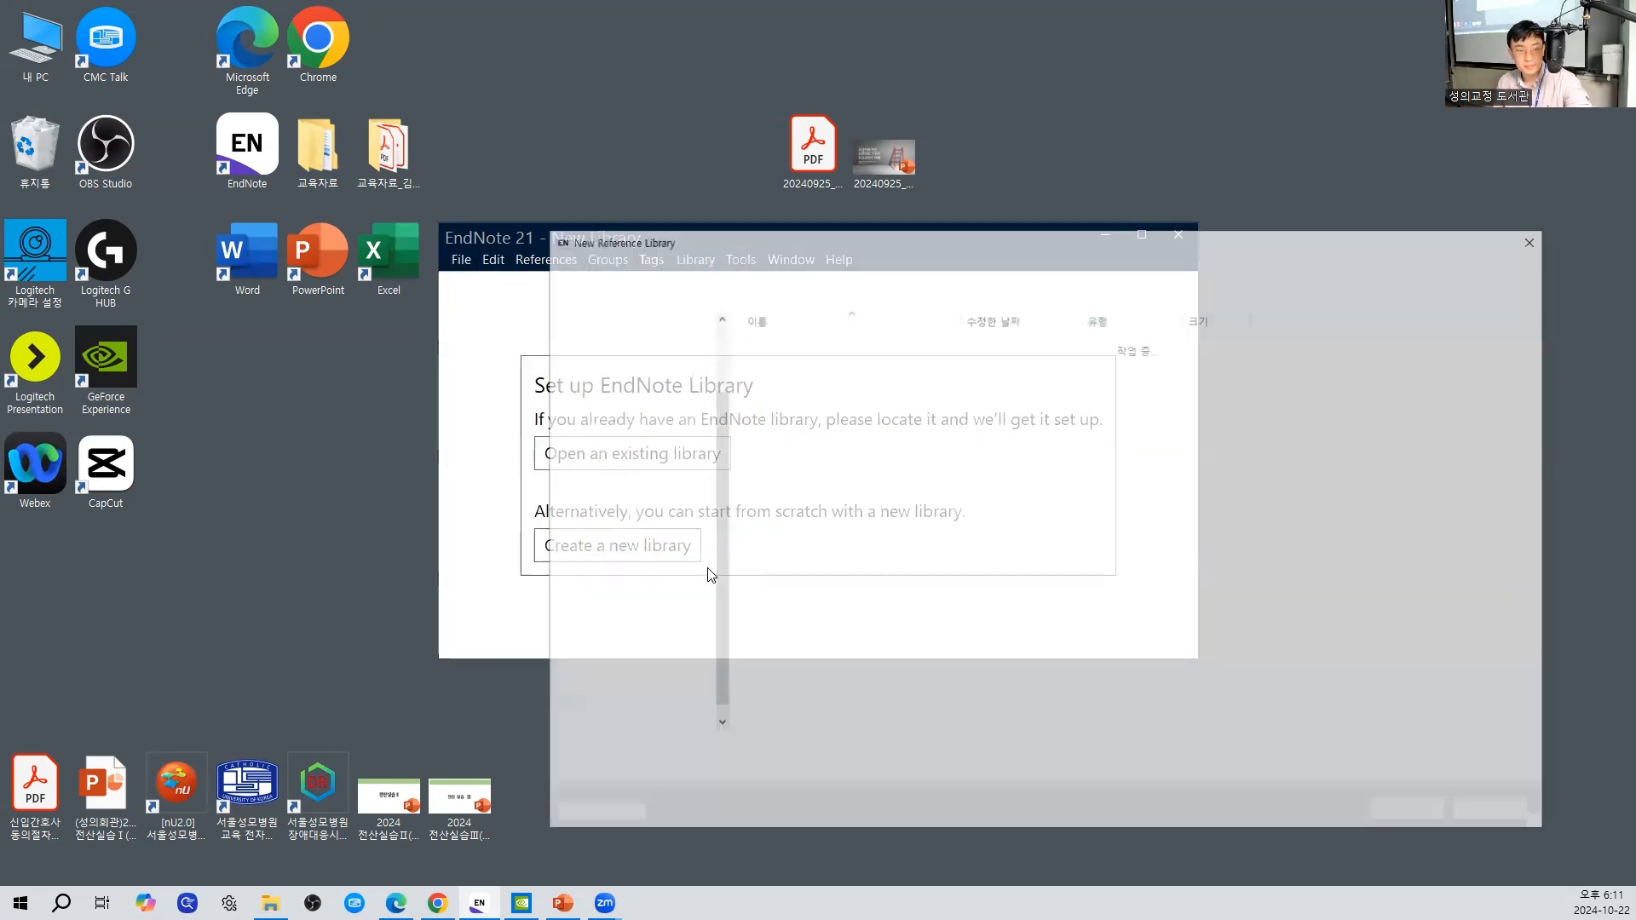
left_click_drag(754, 247, 841, 178)
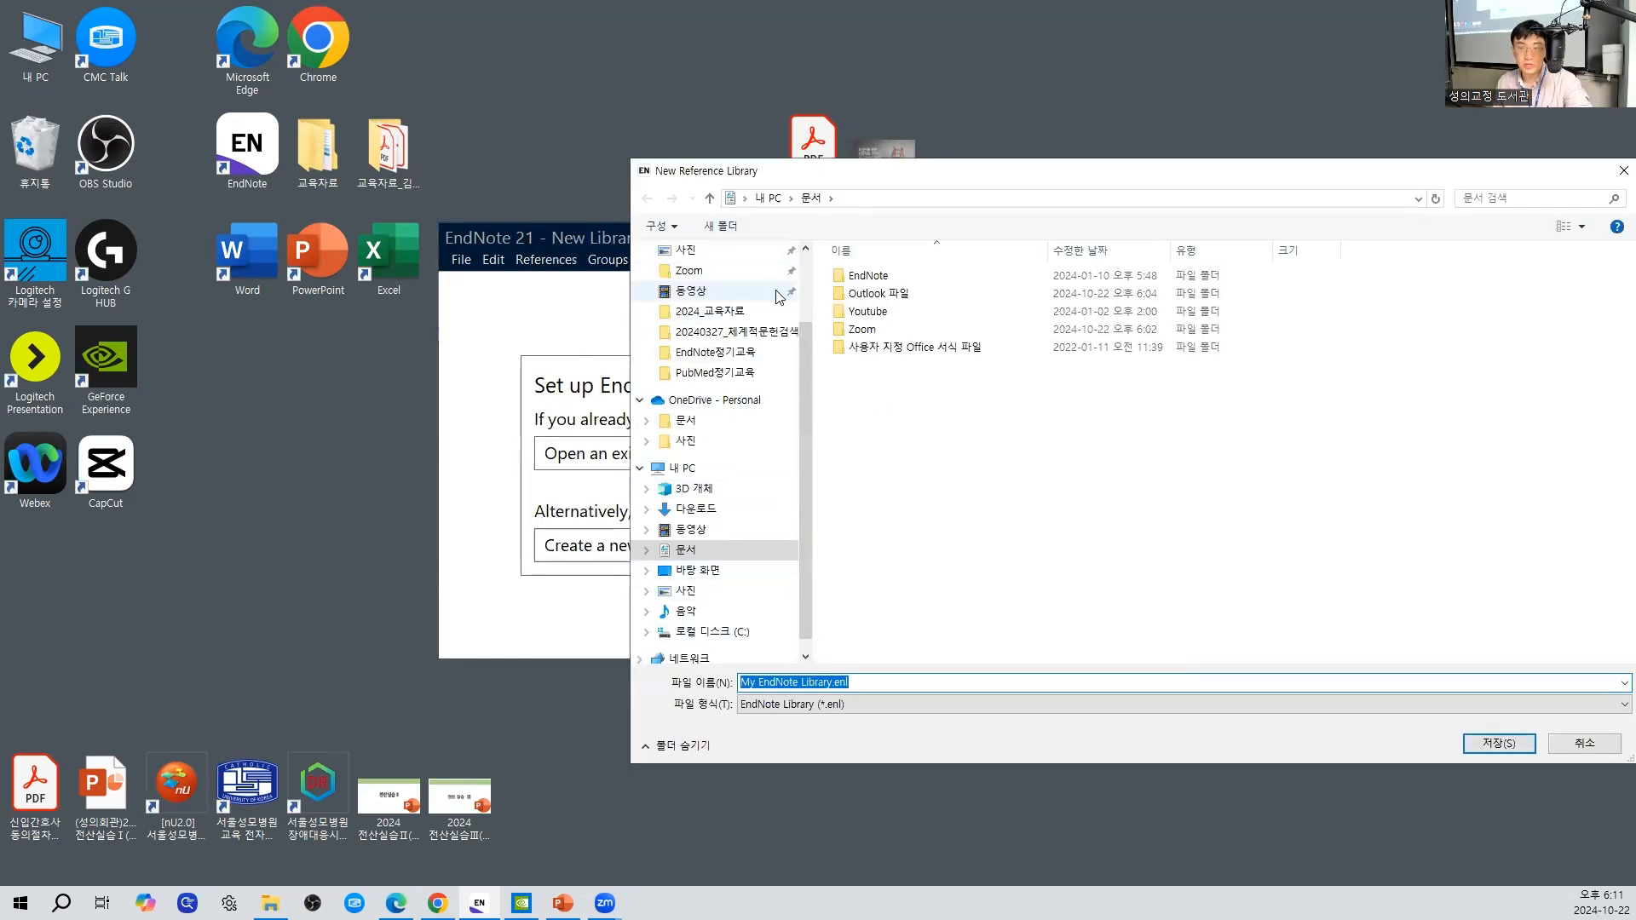
left_click(742, 580)
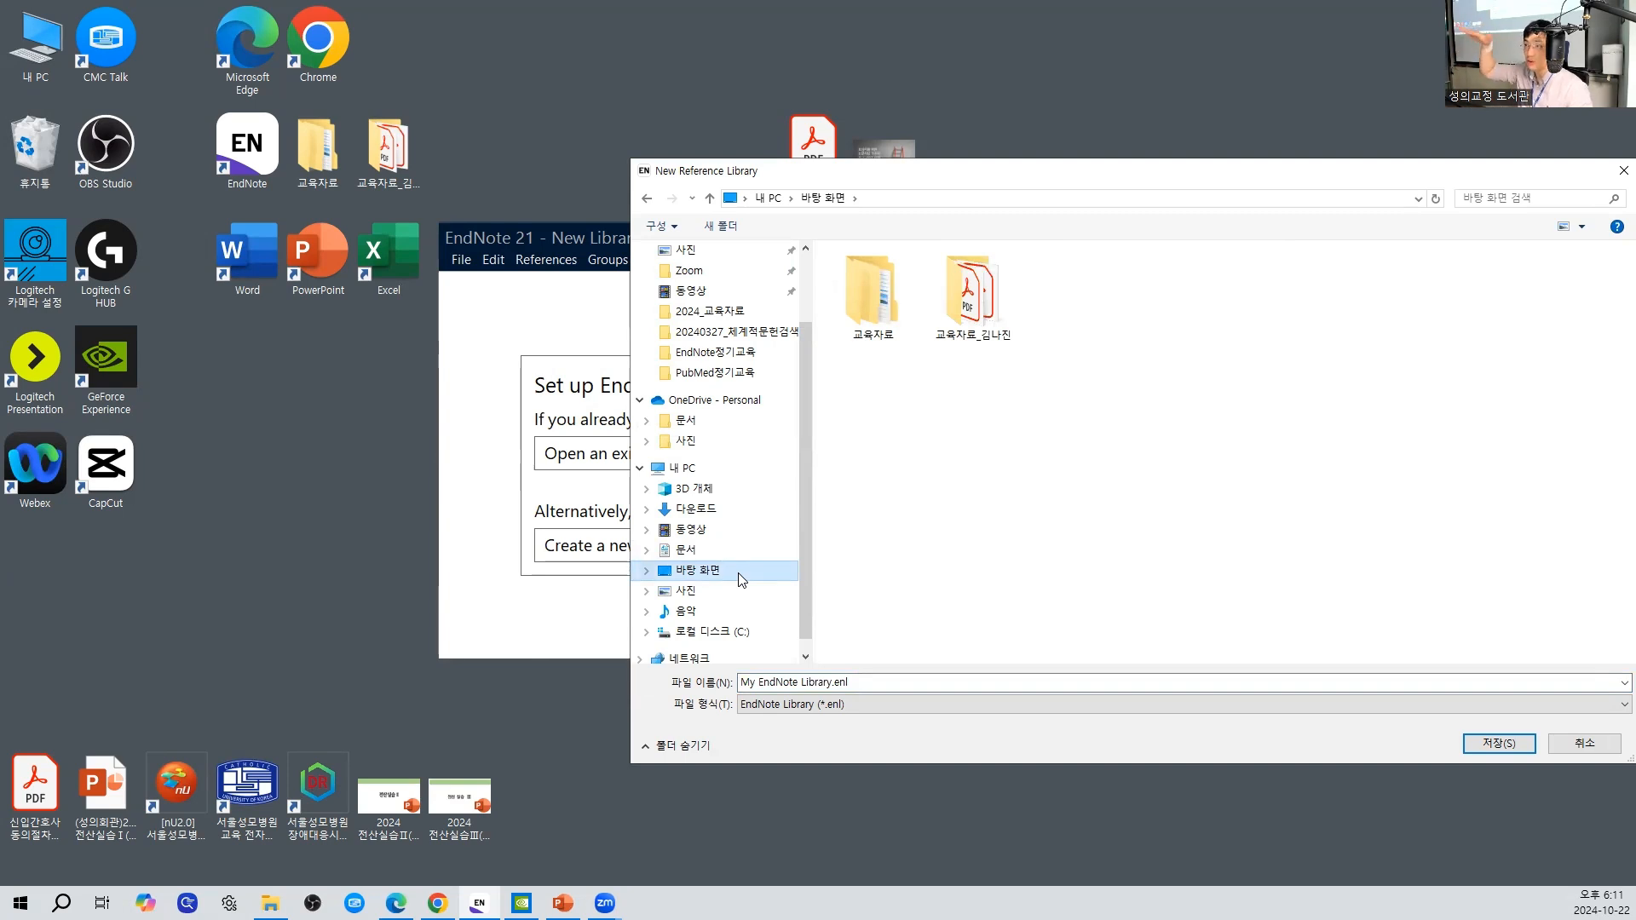
- Name the new library 20241022_교육 and save it
left_click(876, 683)
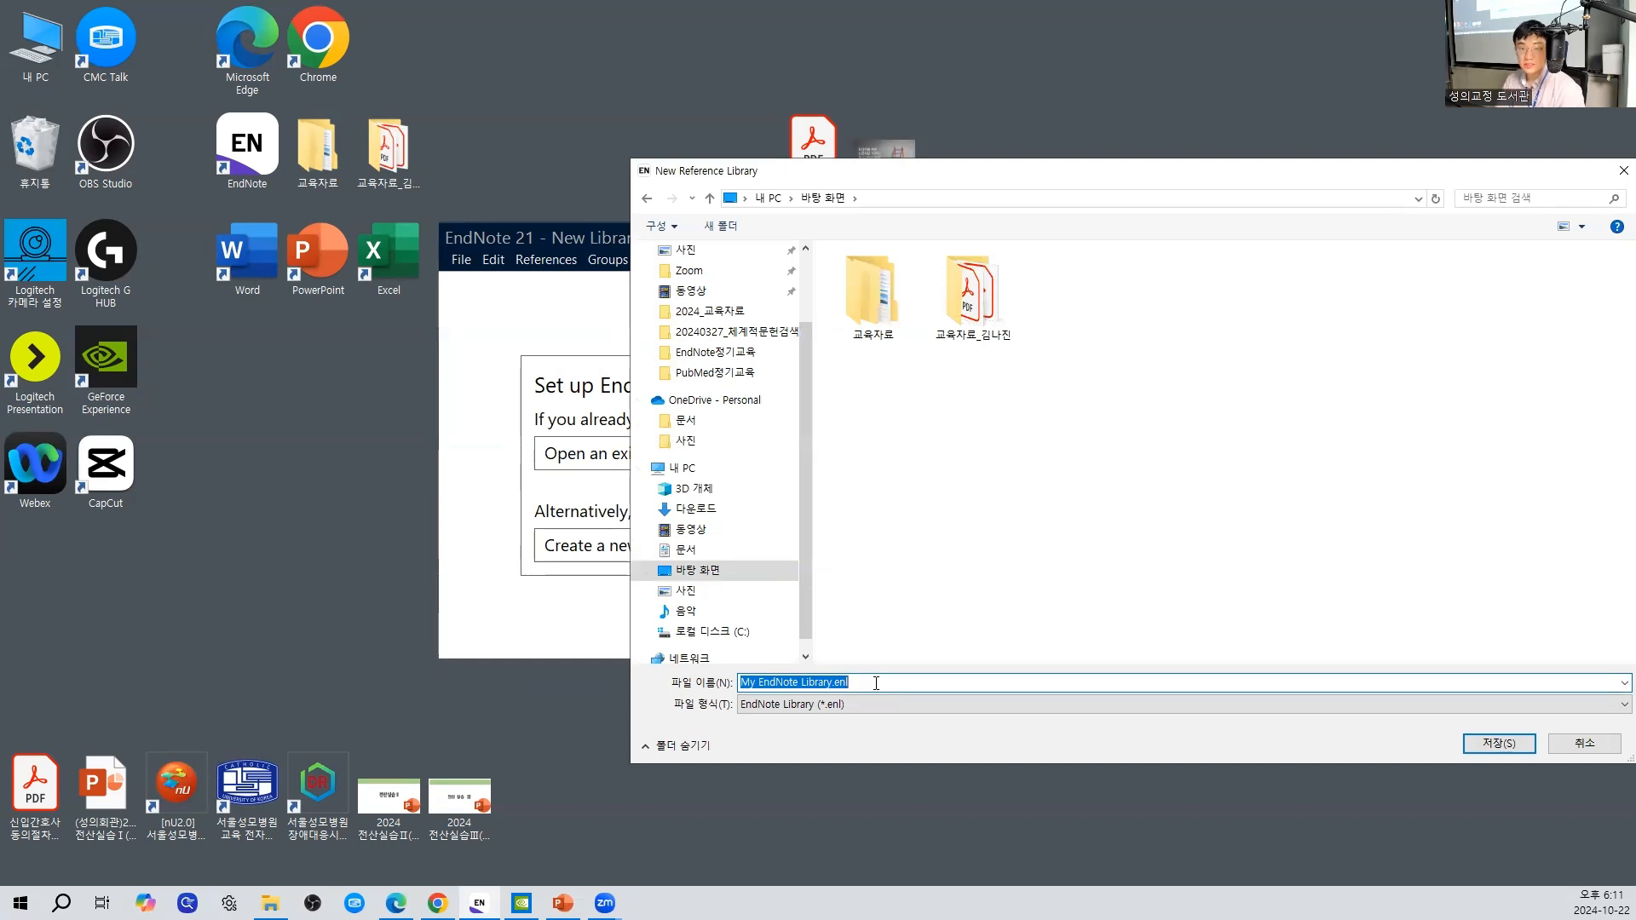
key("BackSpace")
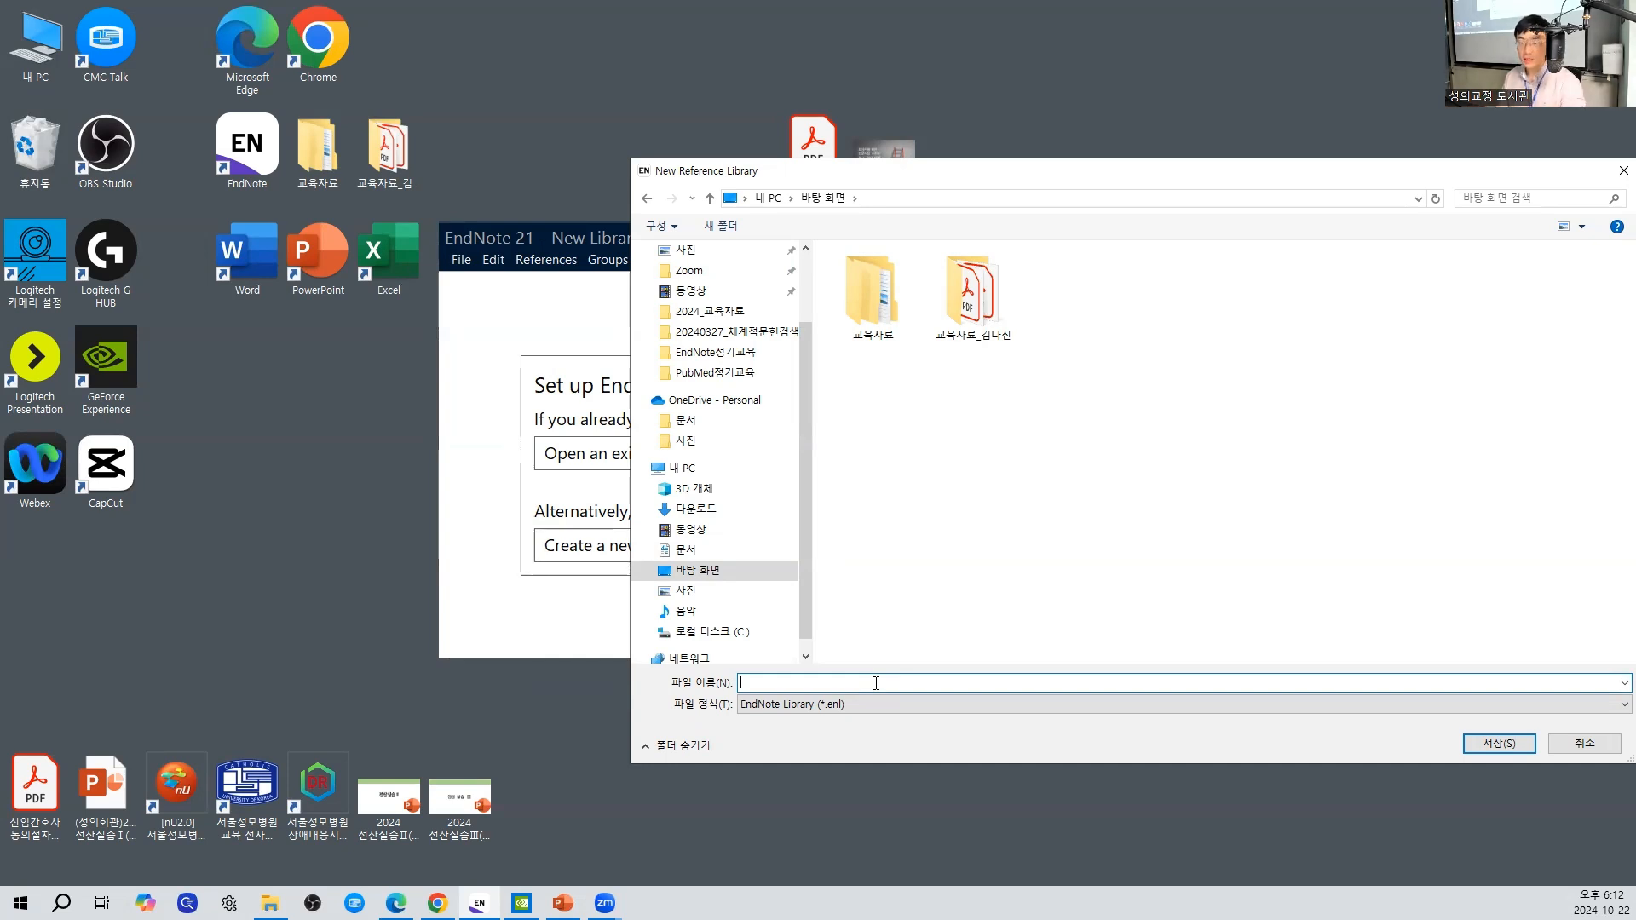
type("202410")
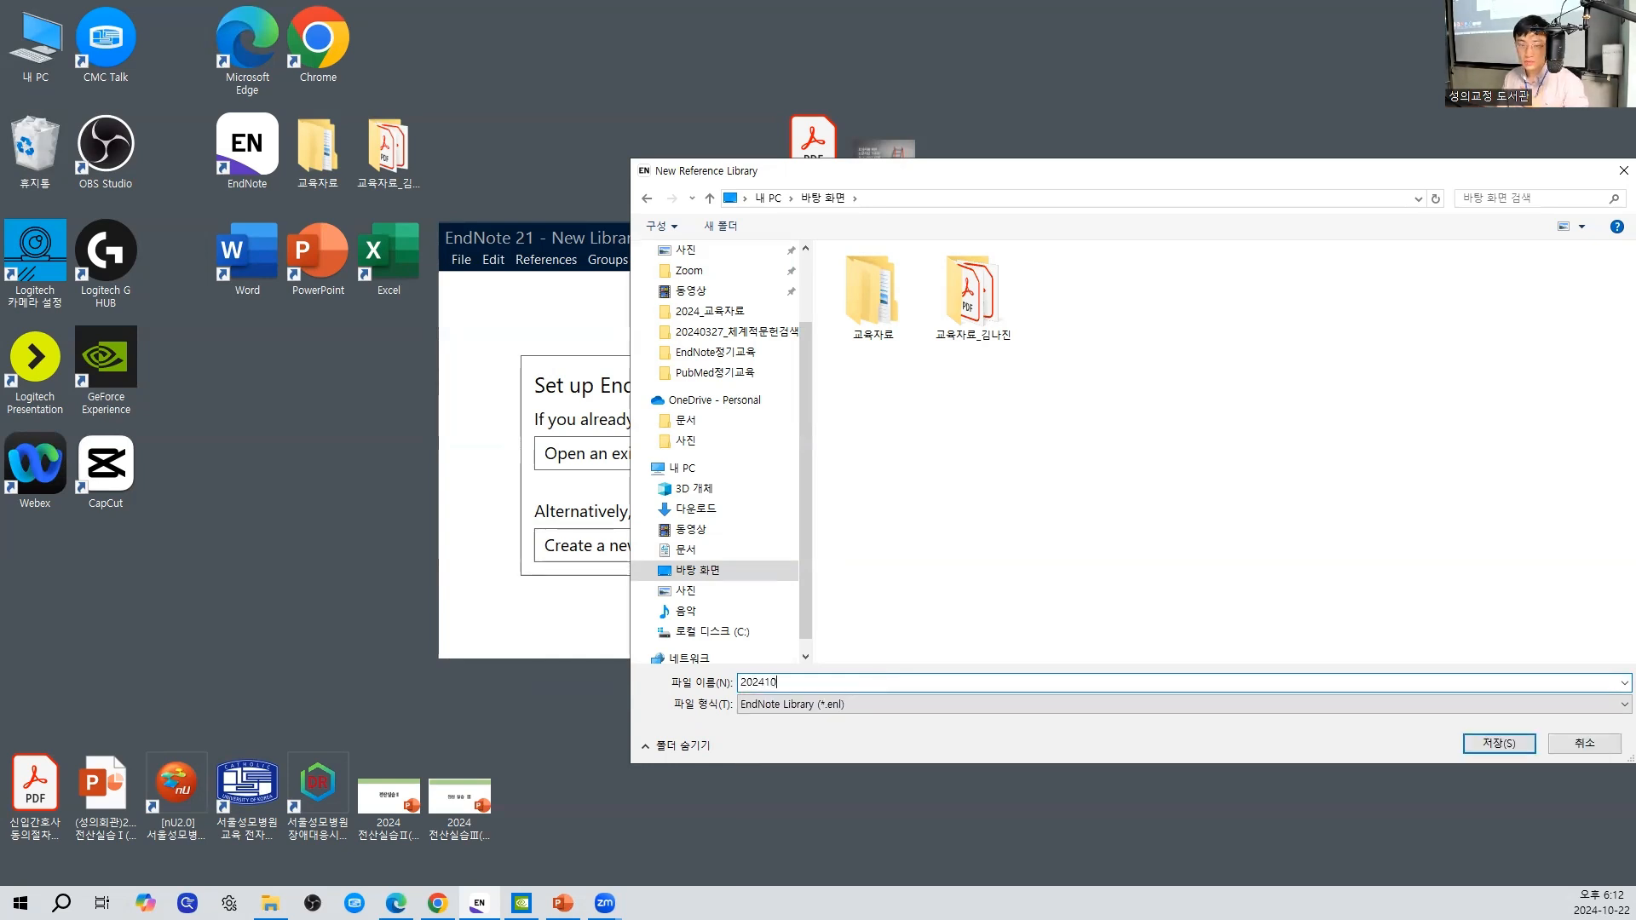
type("22_")
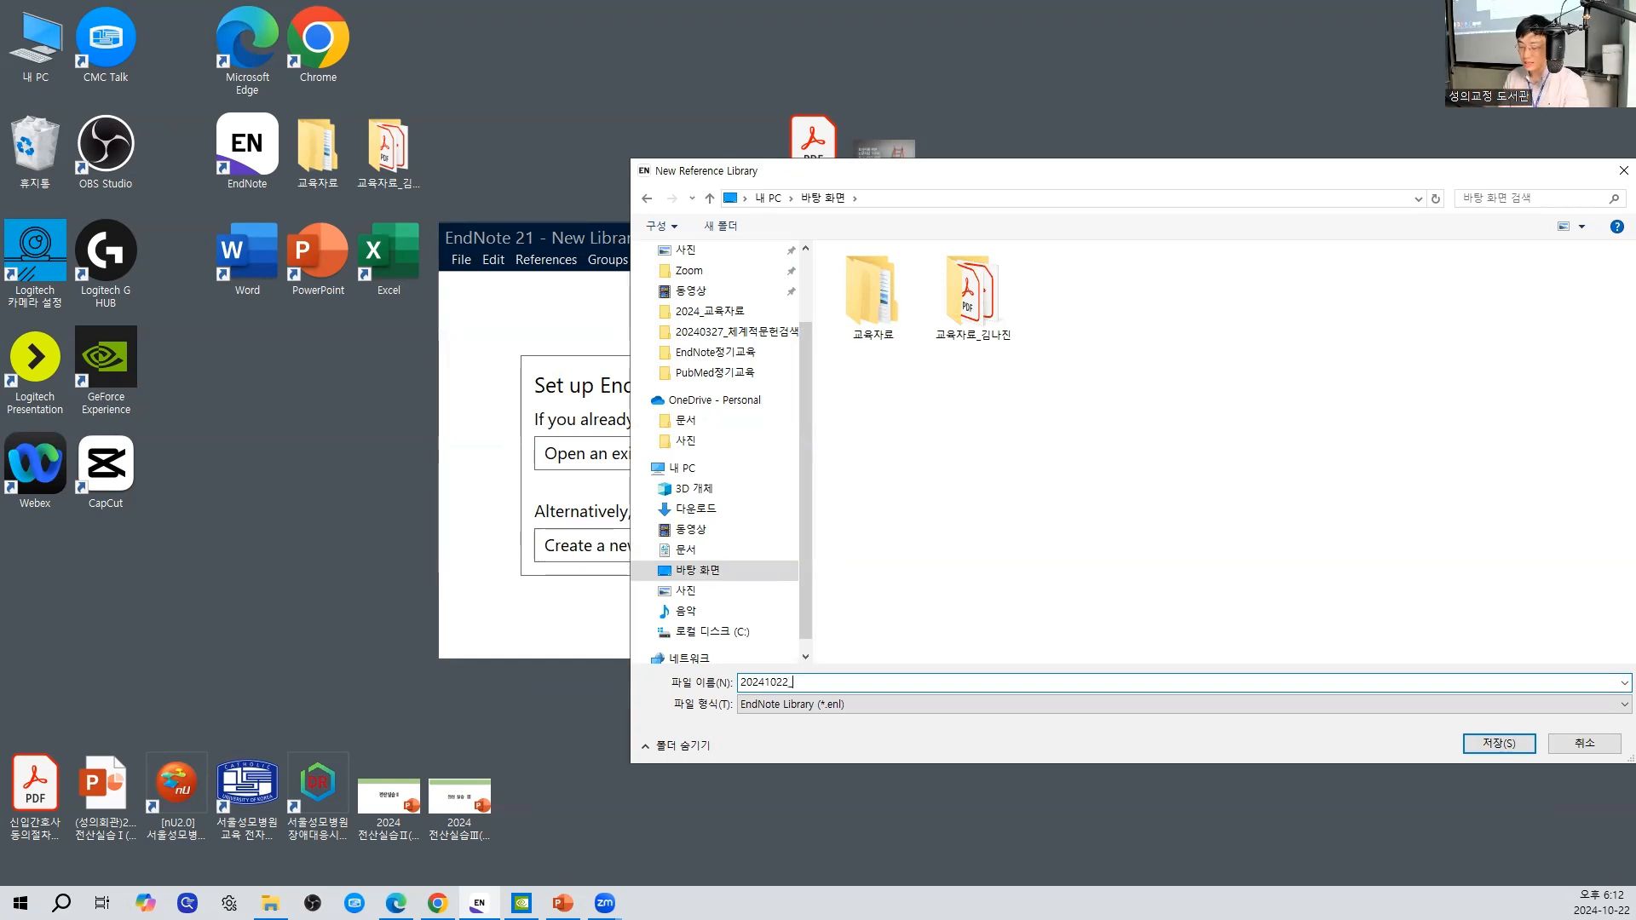
type("체계ㄷㅊ")
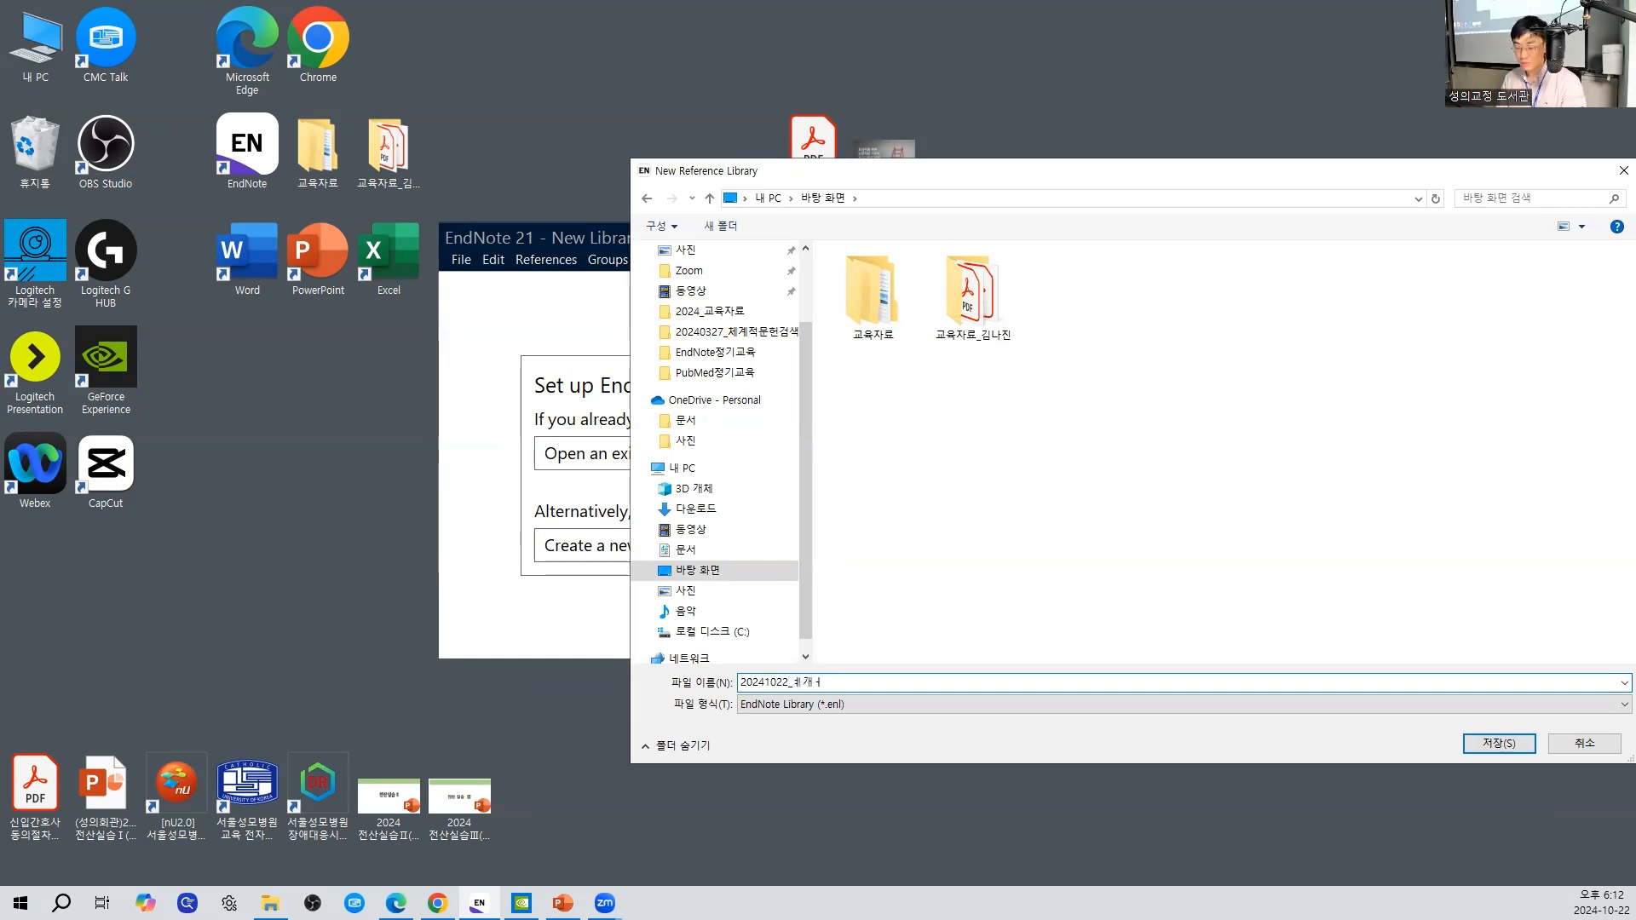
key("BackSpace")
key("BackSpace")
key("BackSpace")
key("BackSpace")
key("BackSpace")
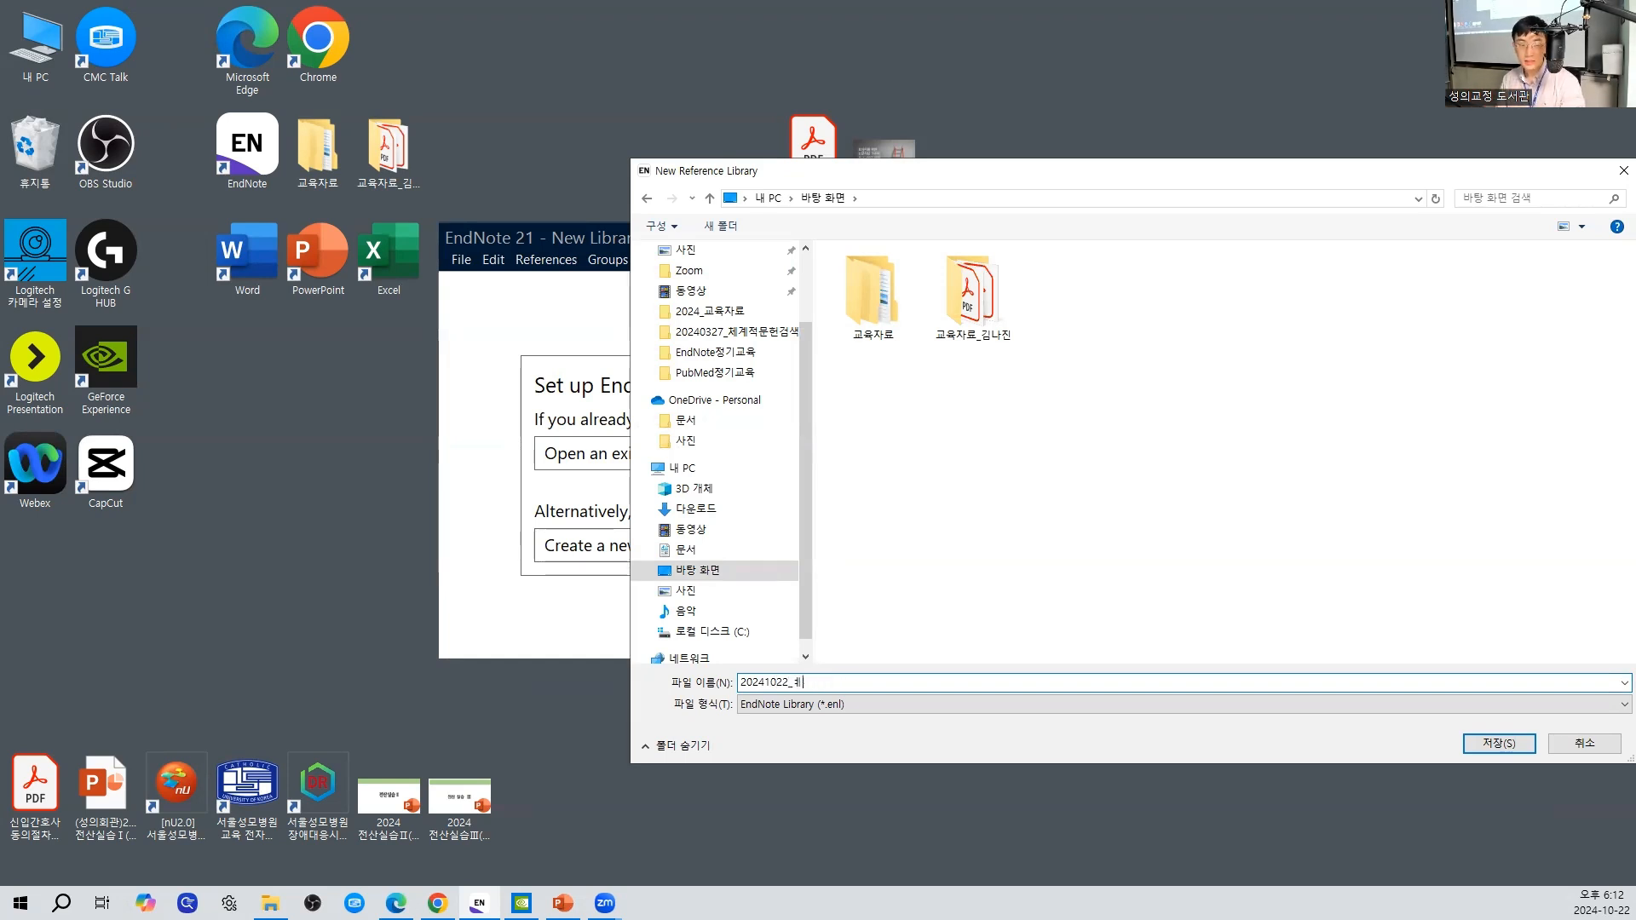
type("픠")
key("BackSpace")
type("로젝트")
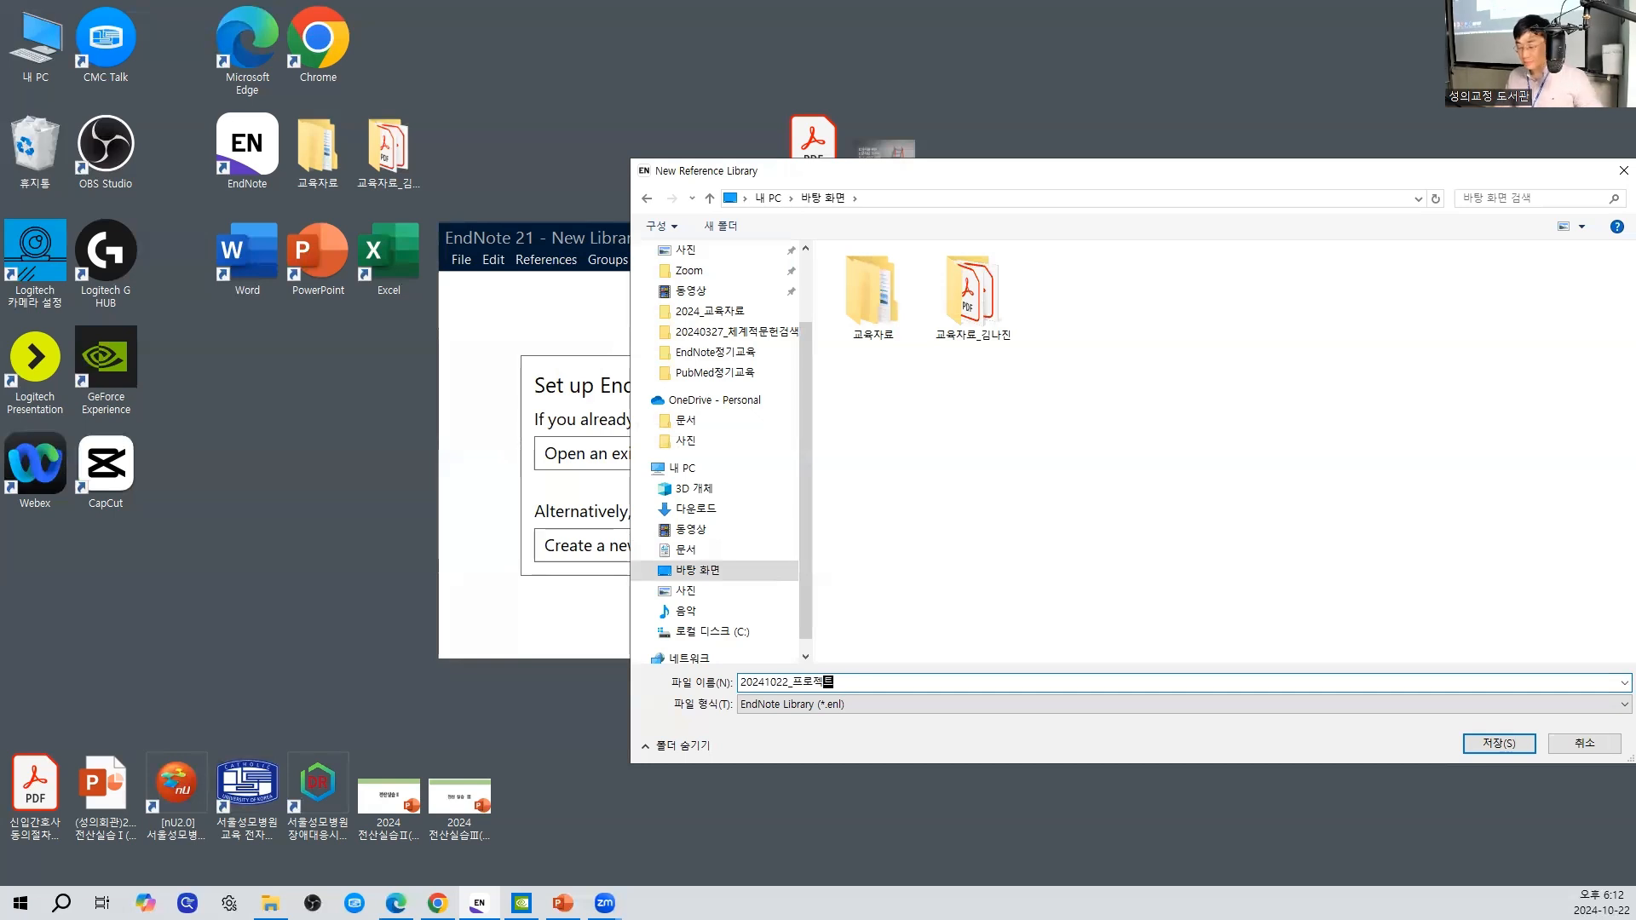
key("BackSpace")
key("BackSpace")
key("BackSpace")
key("BackSpace")
key("BackSpace")
type("교육")
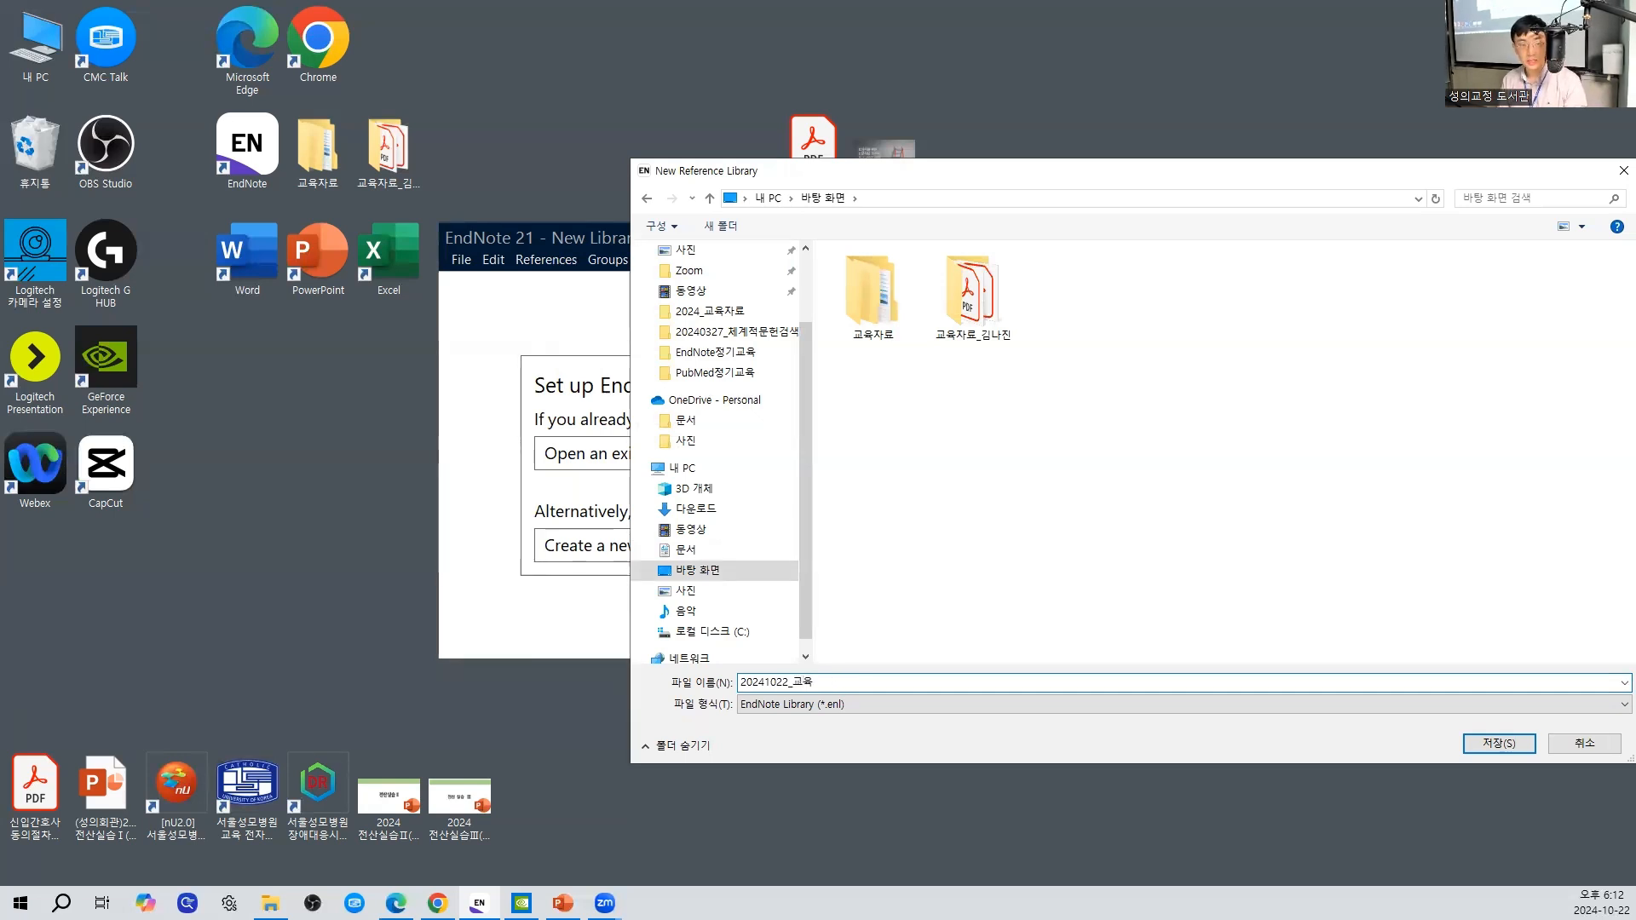
key("Return")
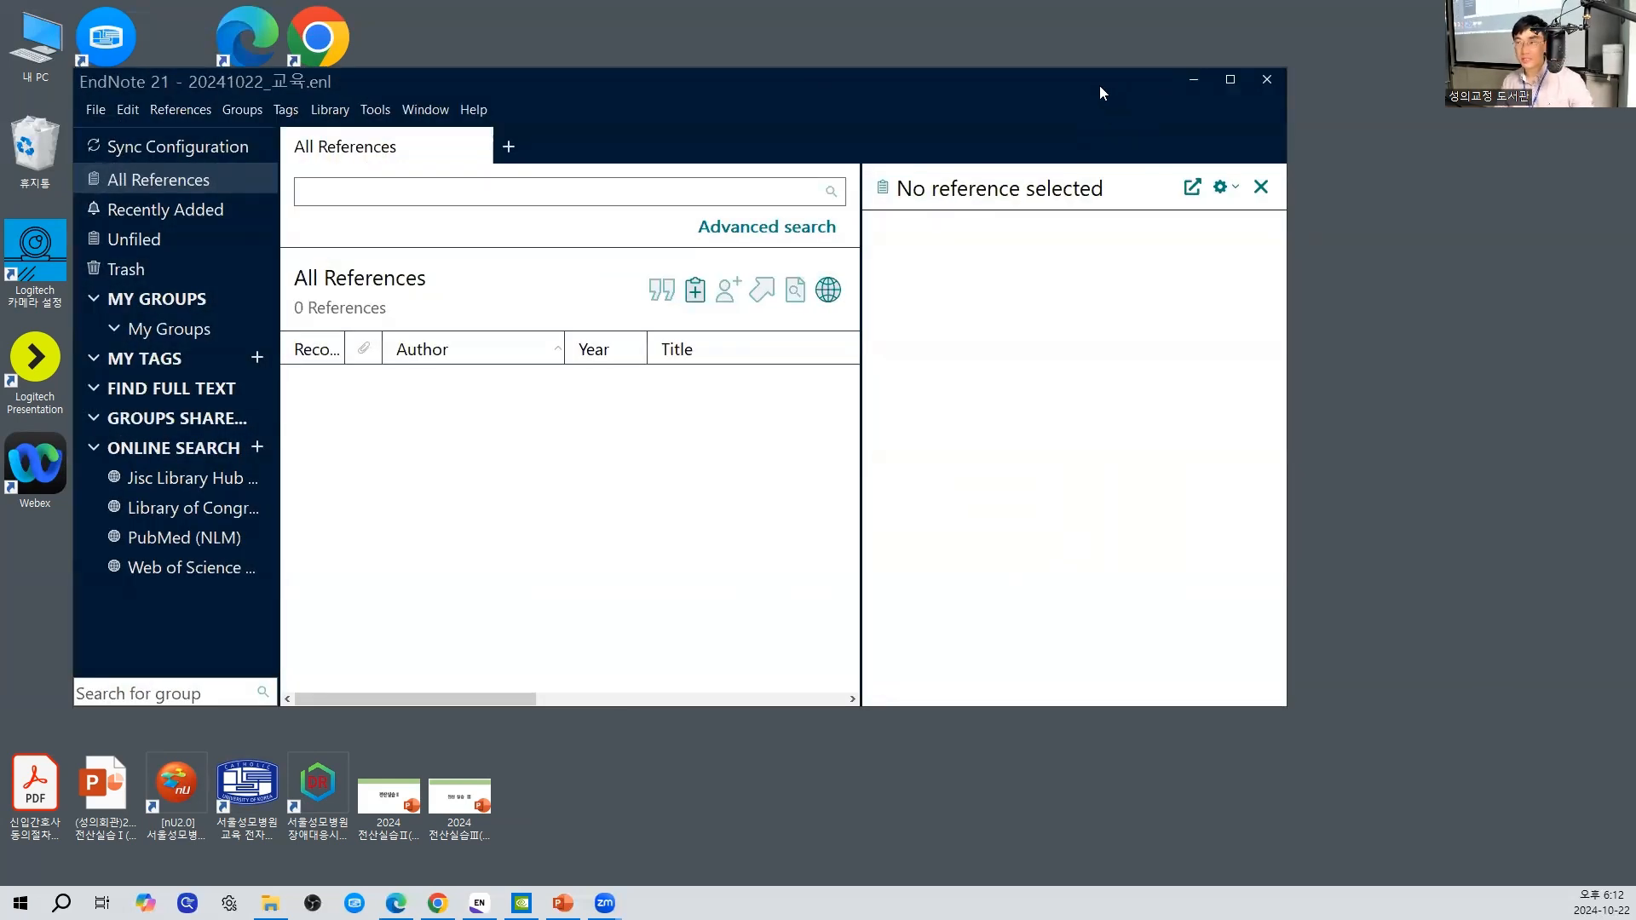
- Minimize the library window and move the new library file and its data folder to a free area of the desktop
left_click_drag(1099, 85, 1188, 99)
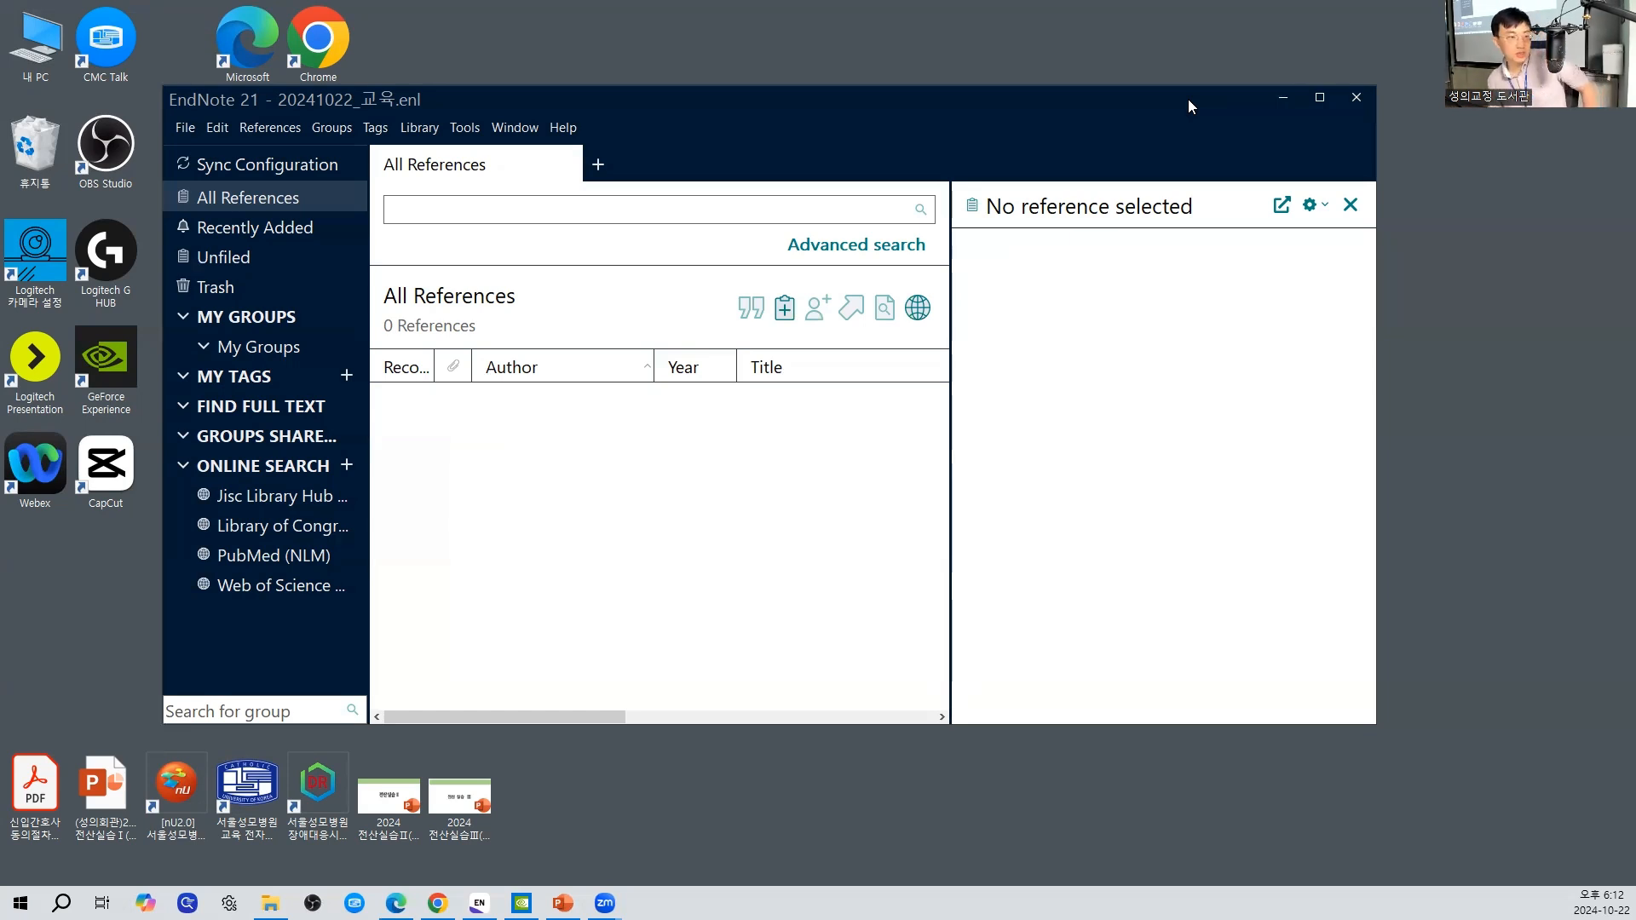
left_click(1283, 97)
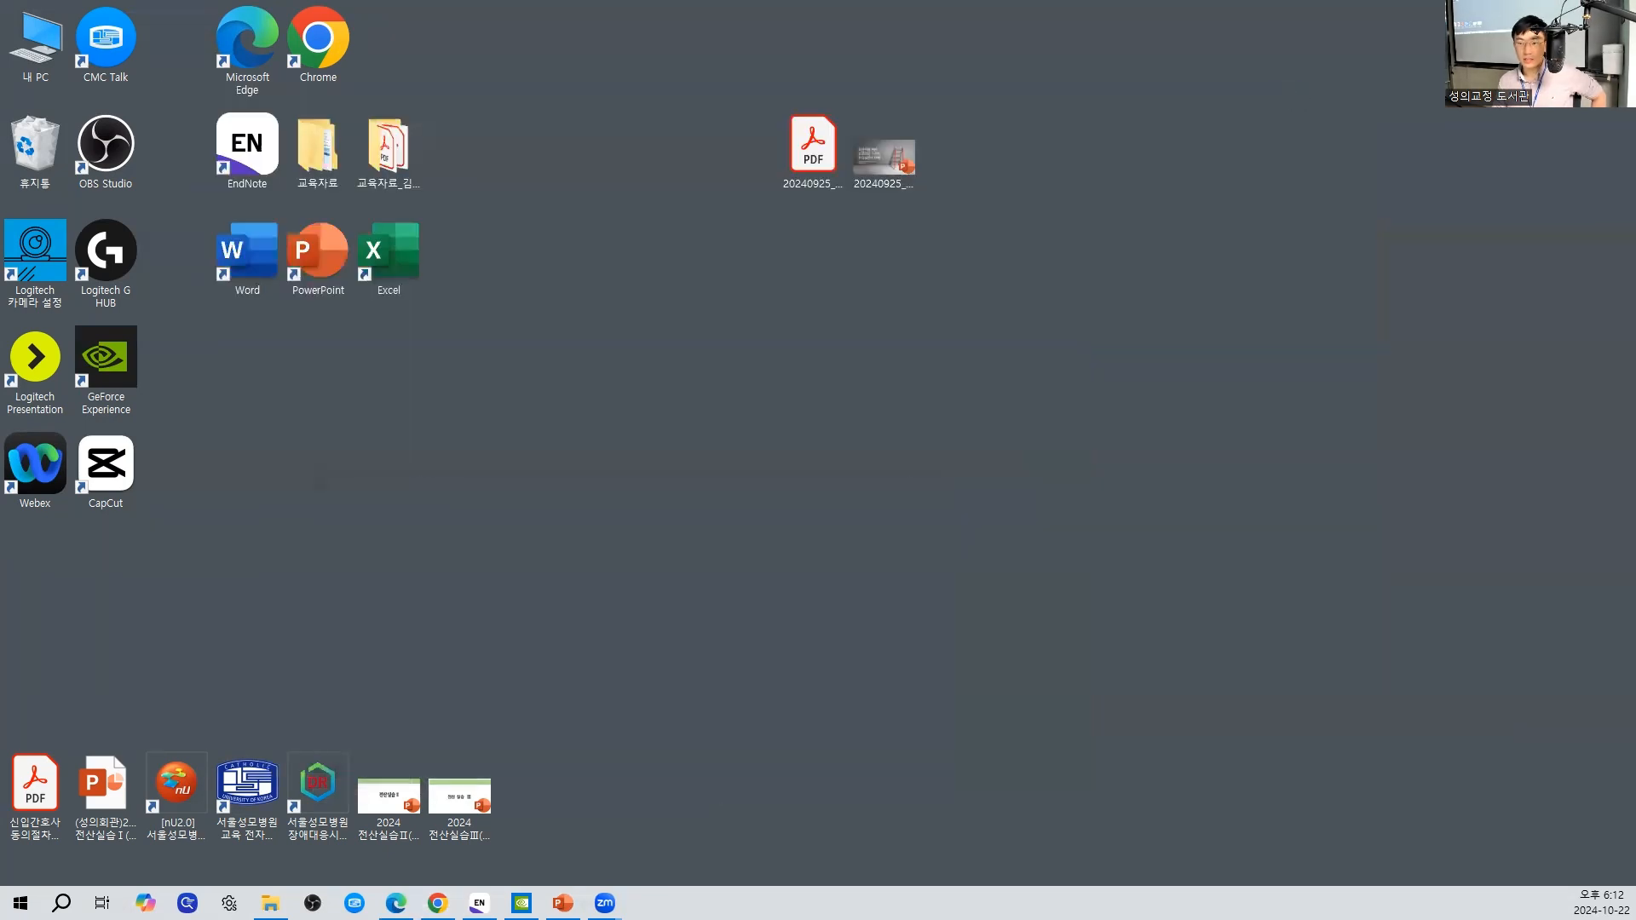
left_click_drag(1635, 85, 661, 267)
left_click(837, 320)
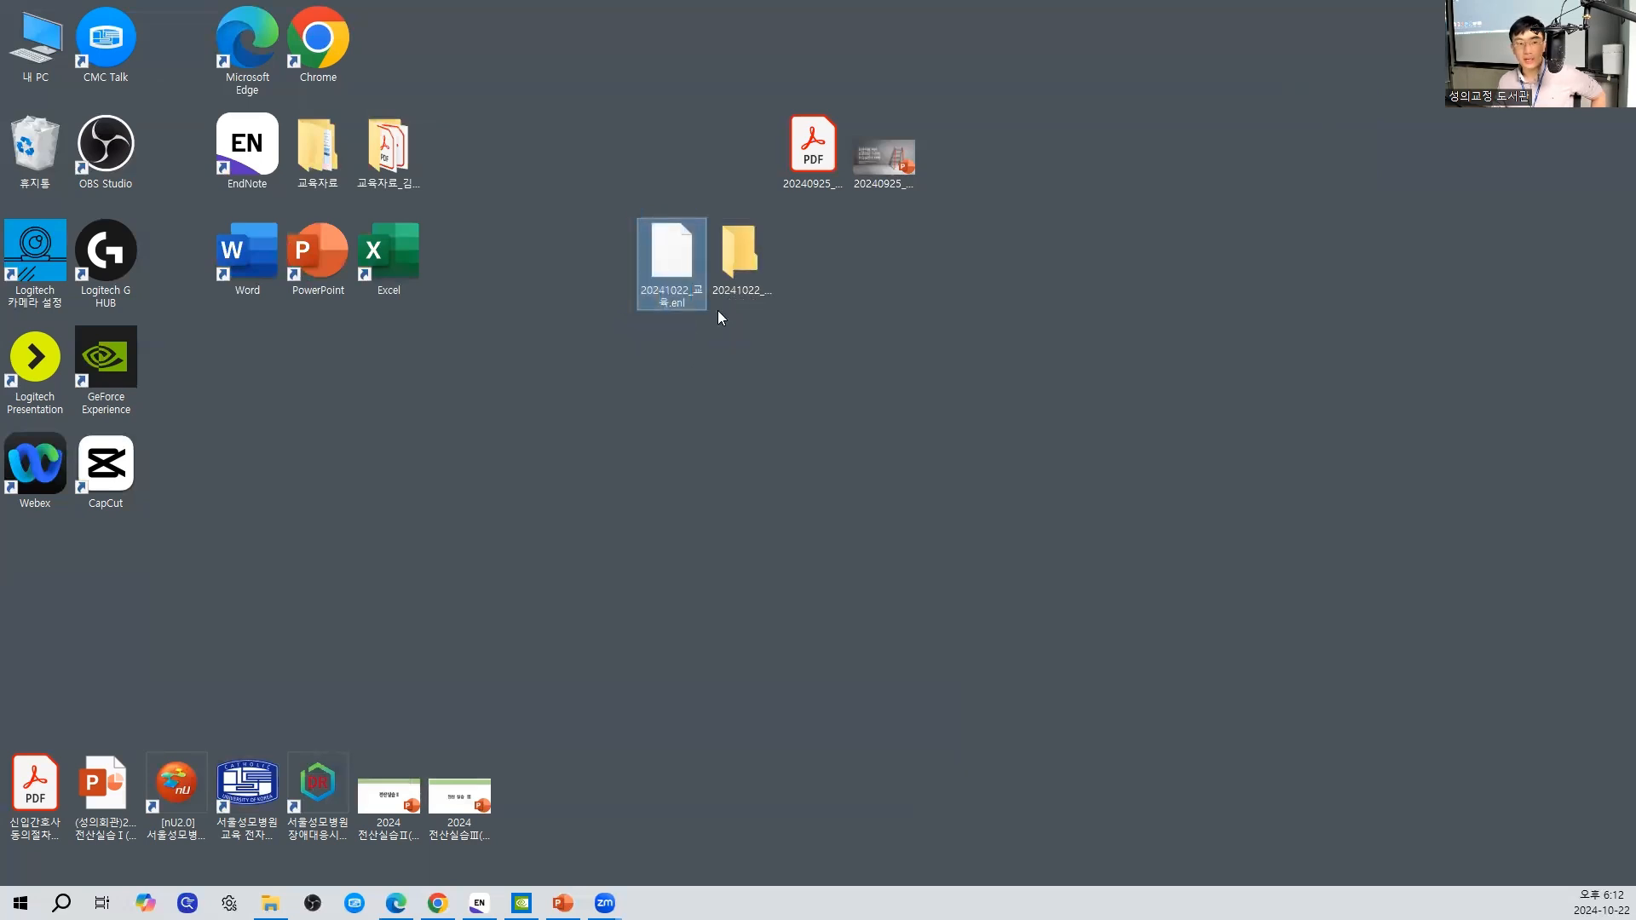
- Examine the new .enl library file and its matching .Data folder, selecting them together and one at a time
left_click_drag(823, 329, 714, 213)
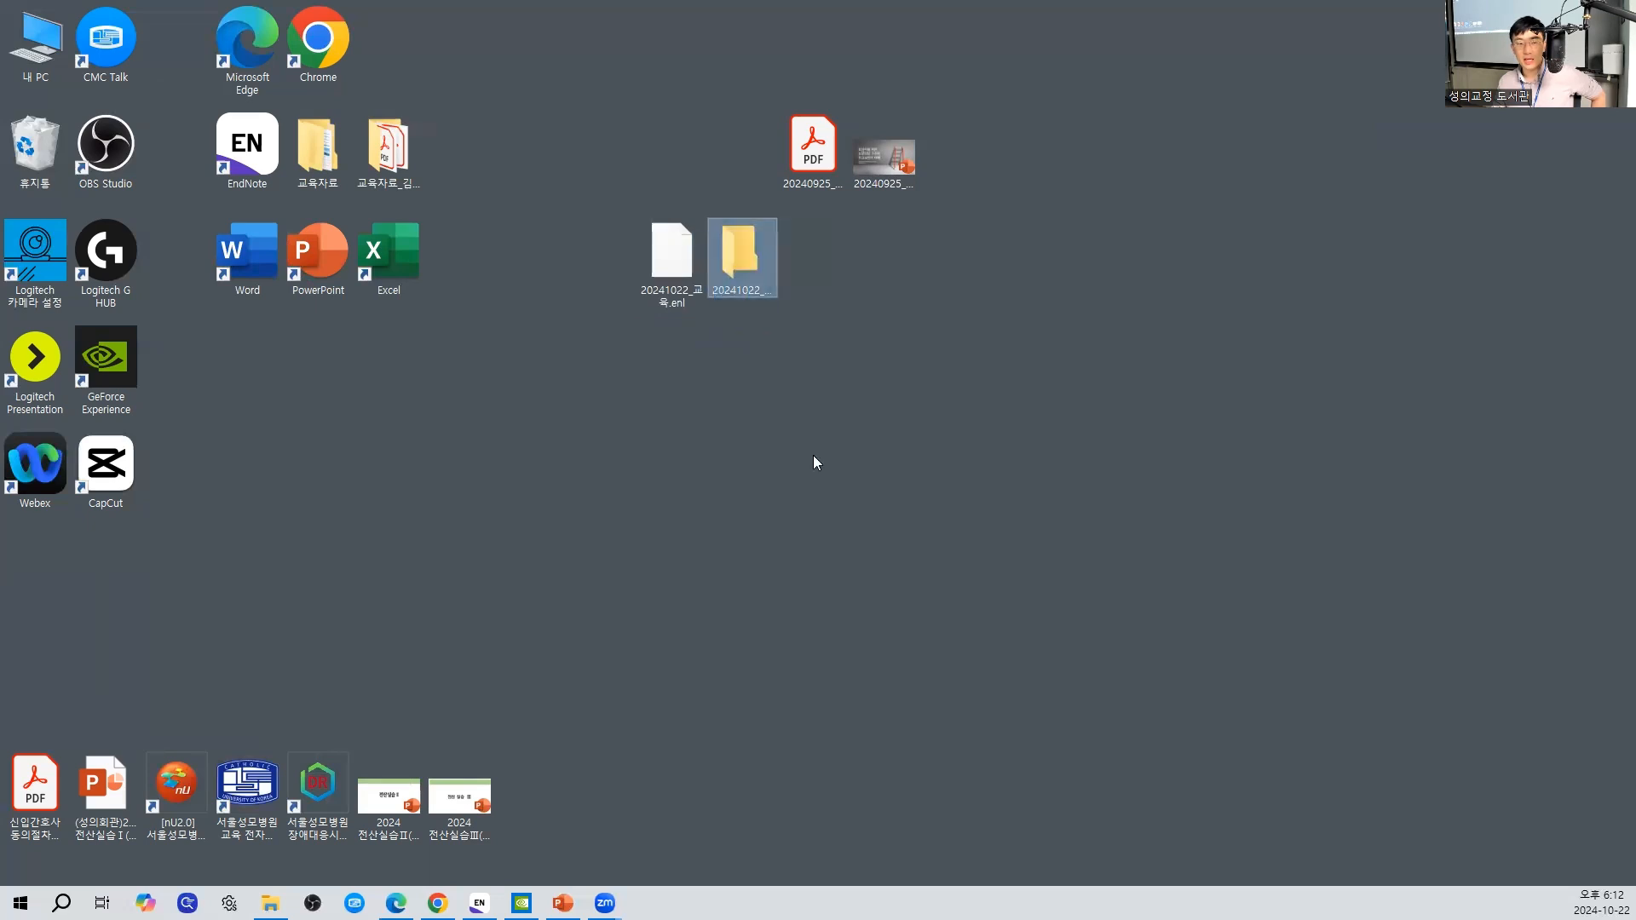
left_click_drag(835, 375, 610, 198)
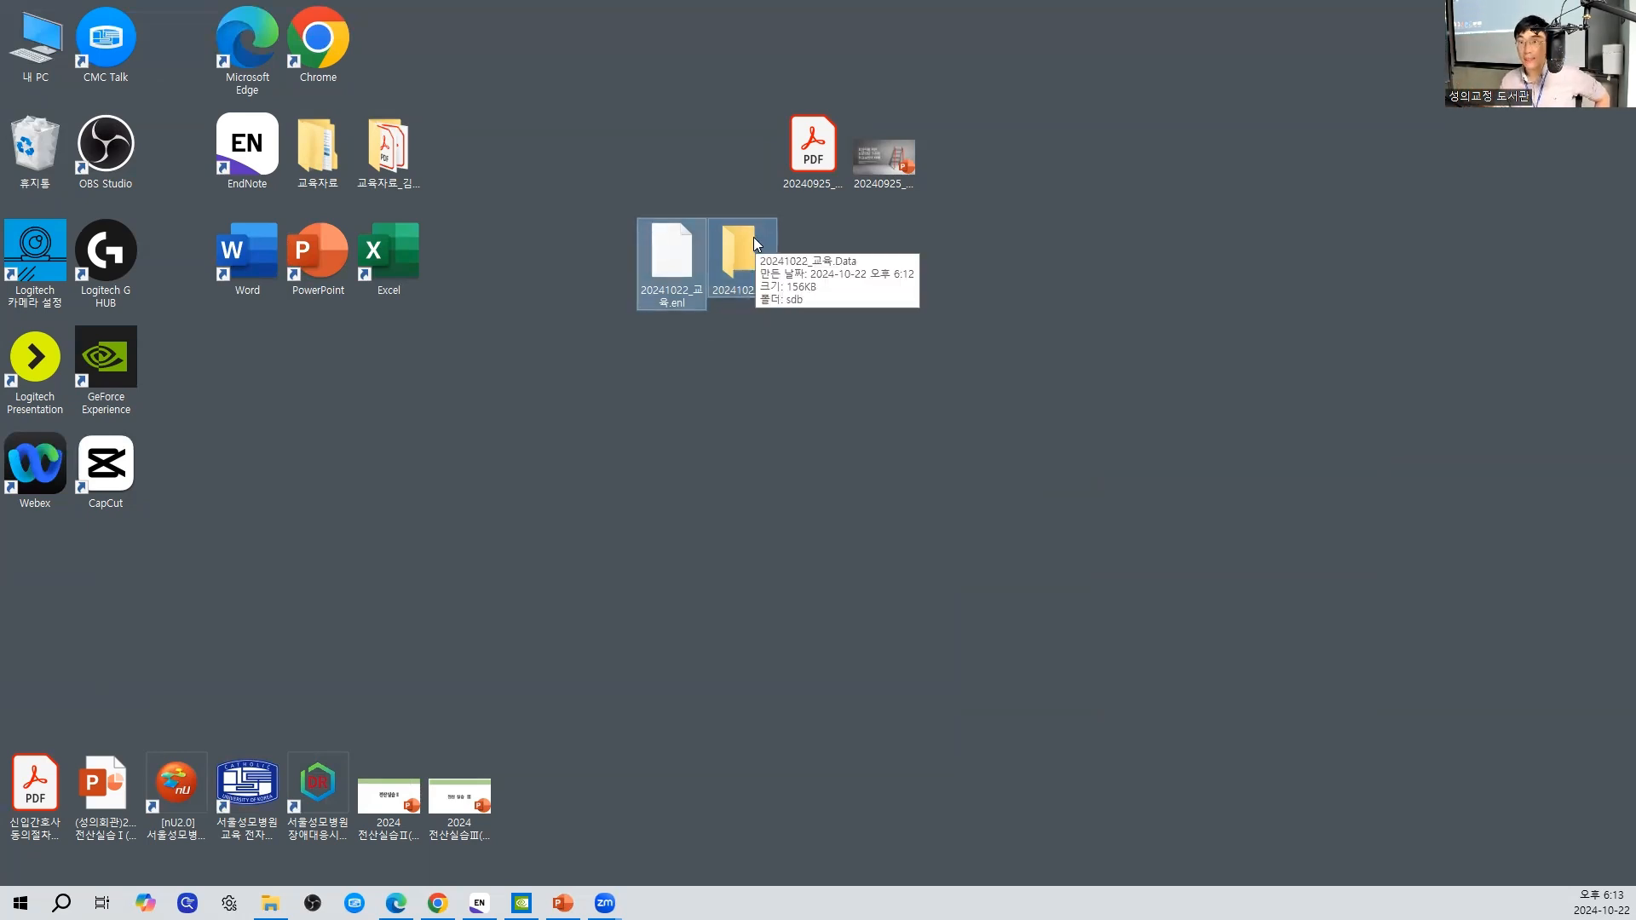
left_click(755, 344)
left_click(695, 281)
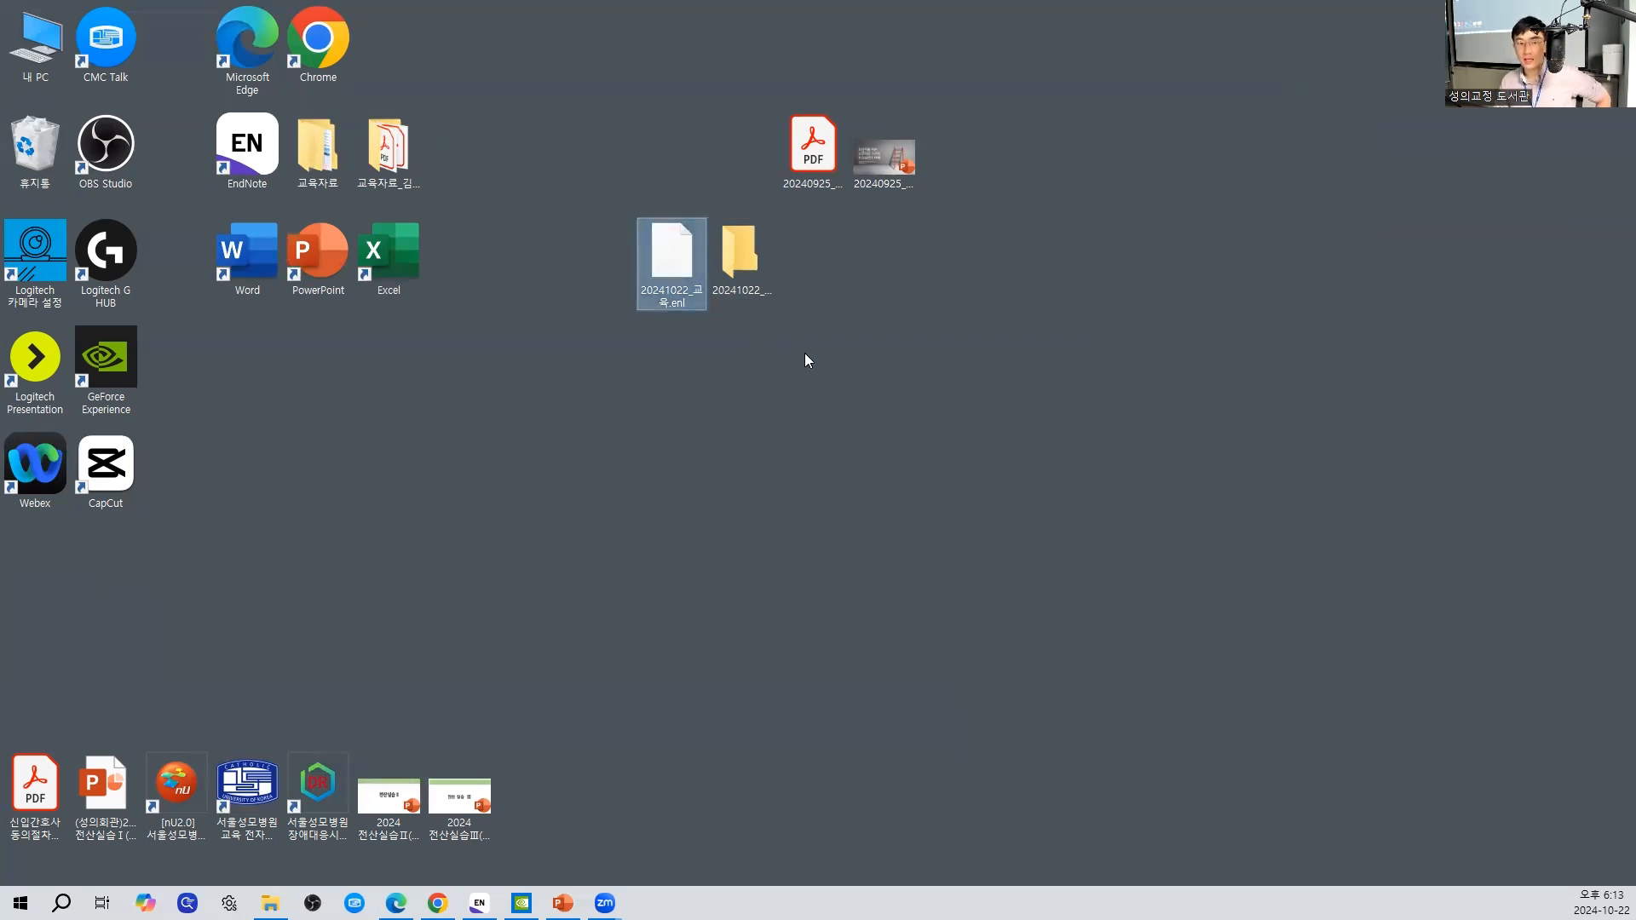
left_click(753, 252)
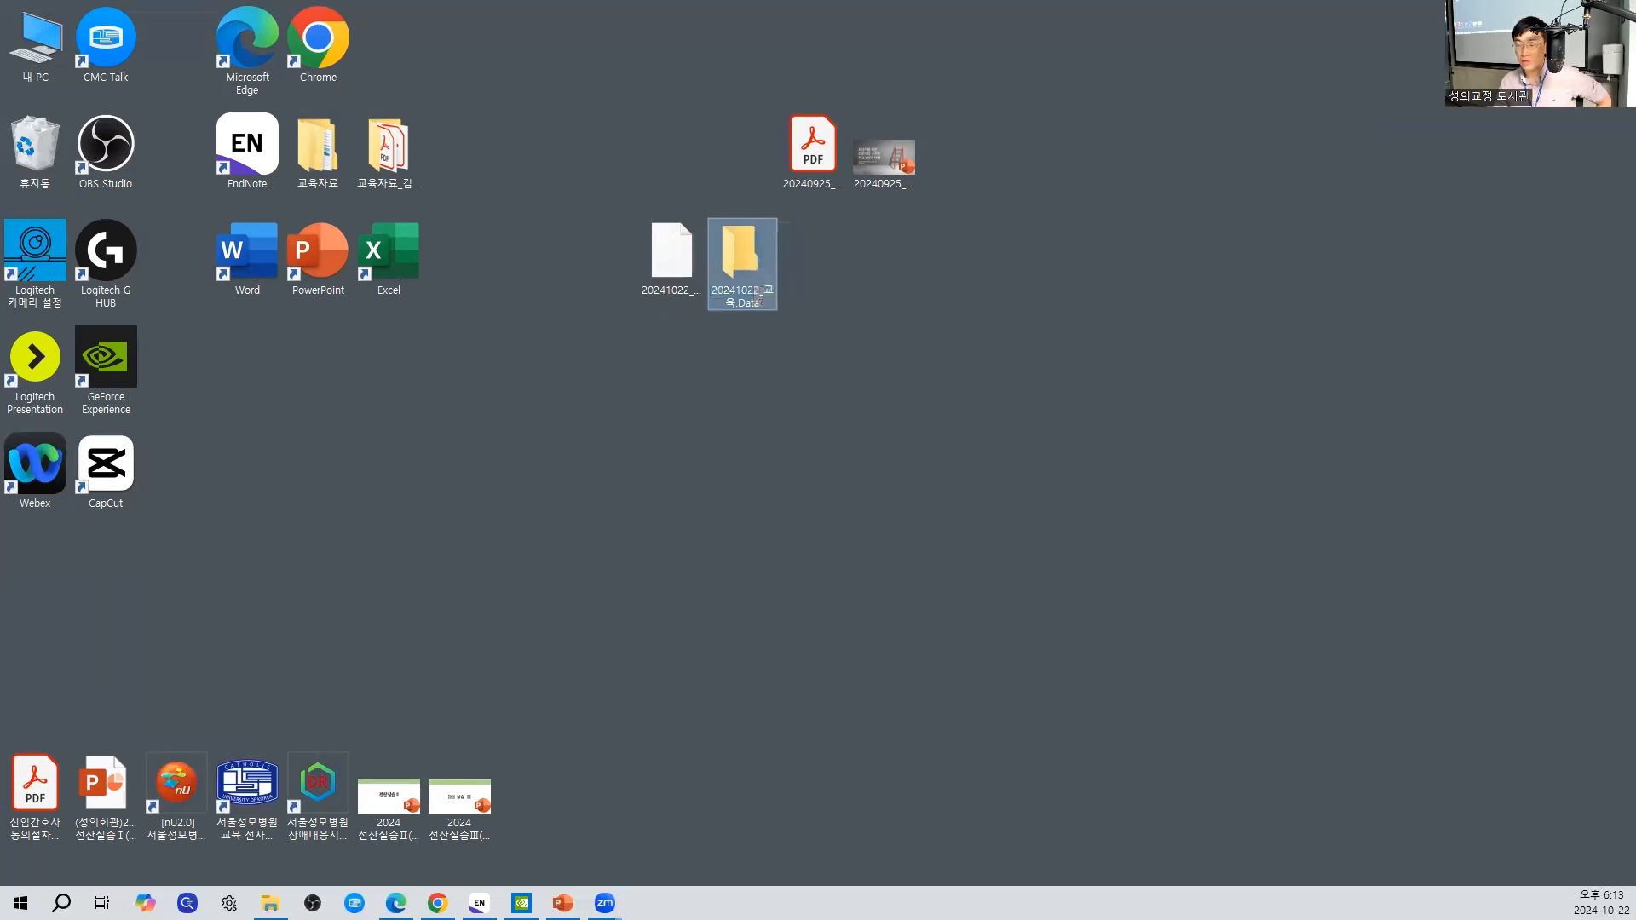
- Present the PowerPoint slide "Library 생성" full screen and mark the 교육.enl file on it with a yellow highlighter check
left_click(1635, 918)
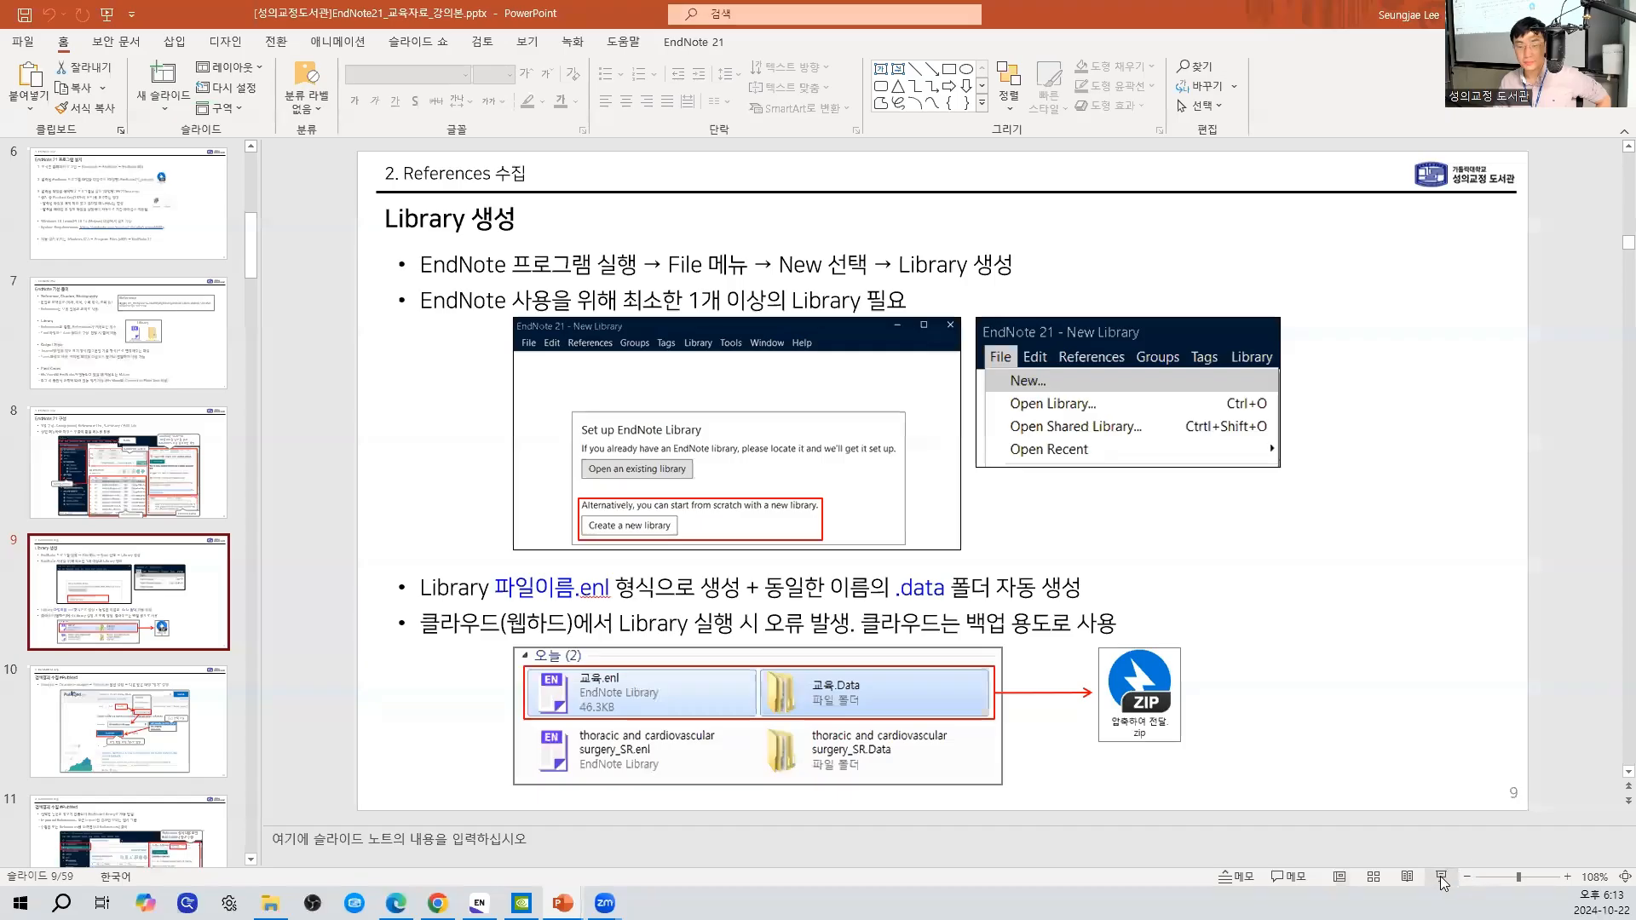
left_click(1443, 880)
right_click(1347, 301)
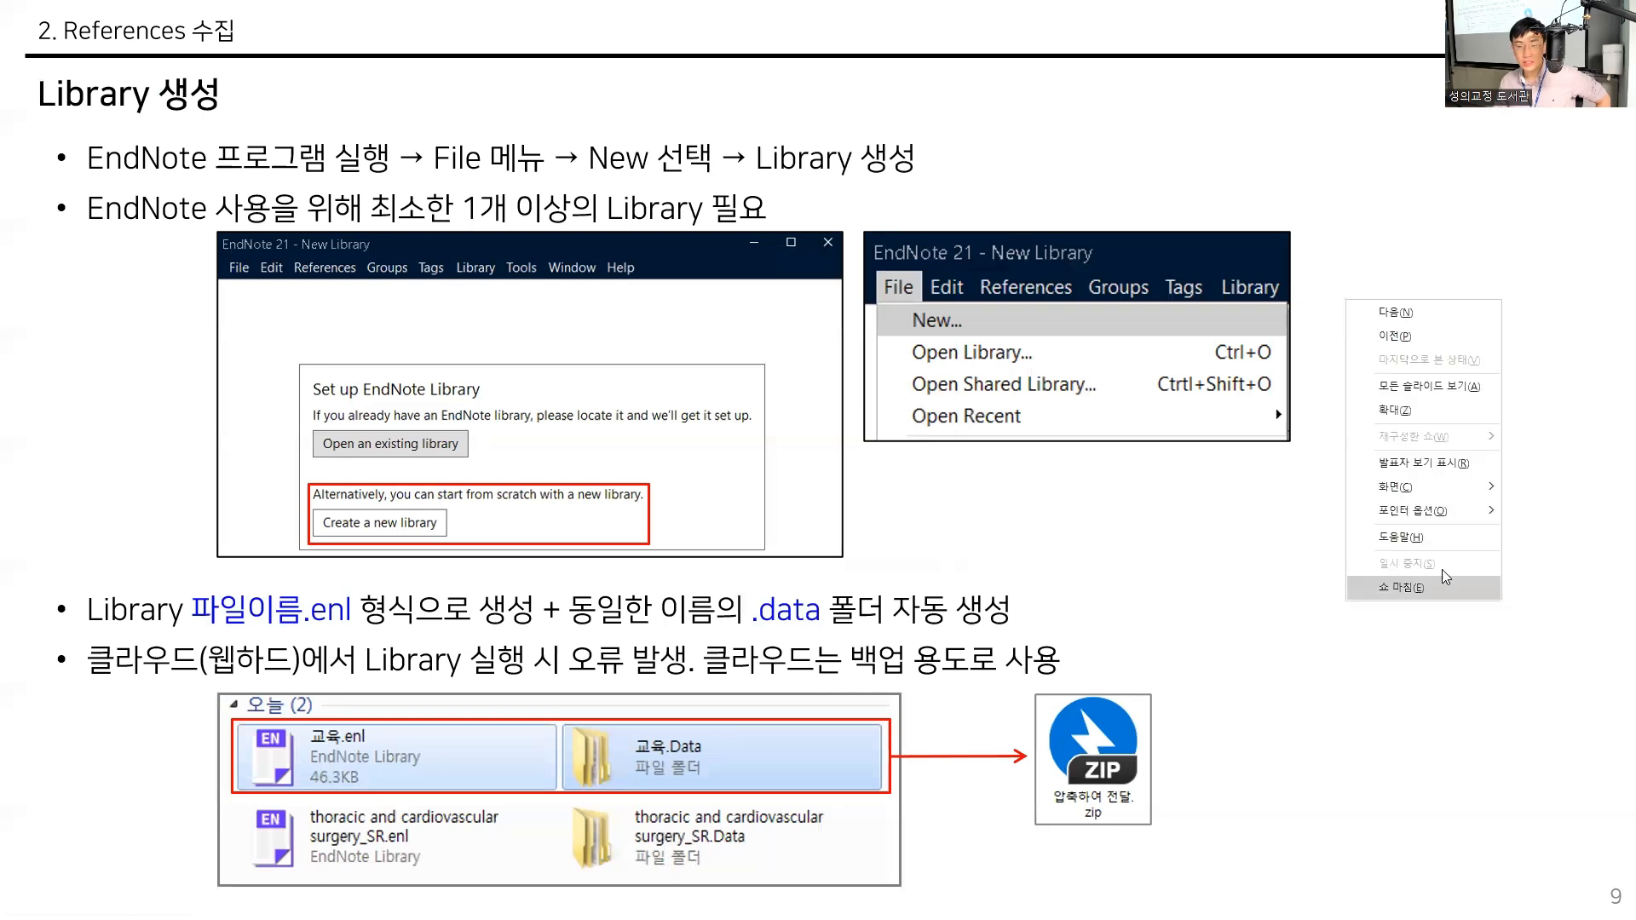
mouse_move(1454, 510)
left_click(1253, 563)
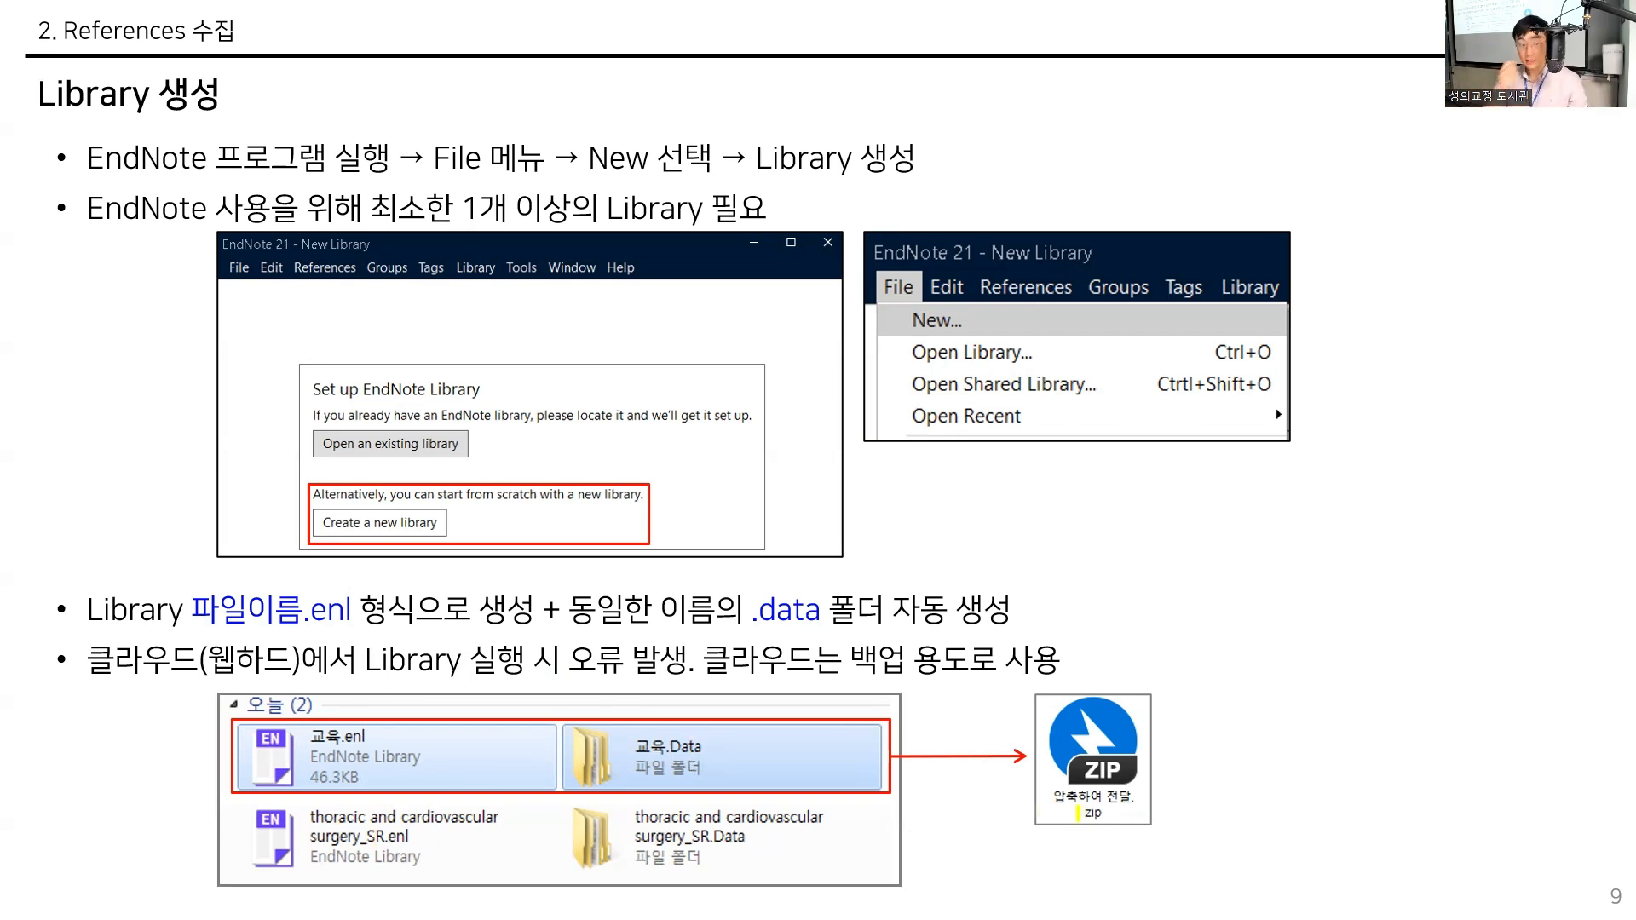
mouse_move(319, 717)
left_mouse_down()
mouse_move(328, 743)
mouse_move(375, 705)
left_mouse_up()
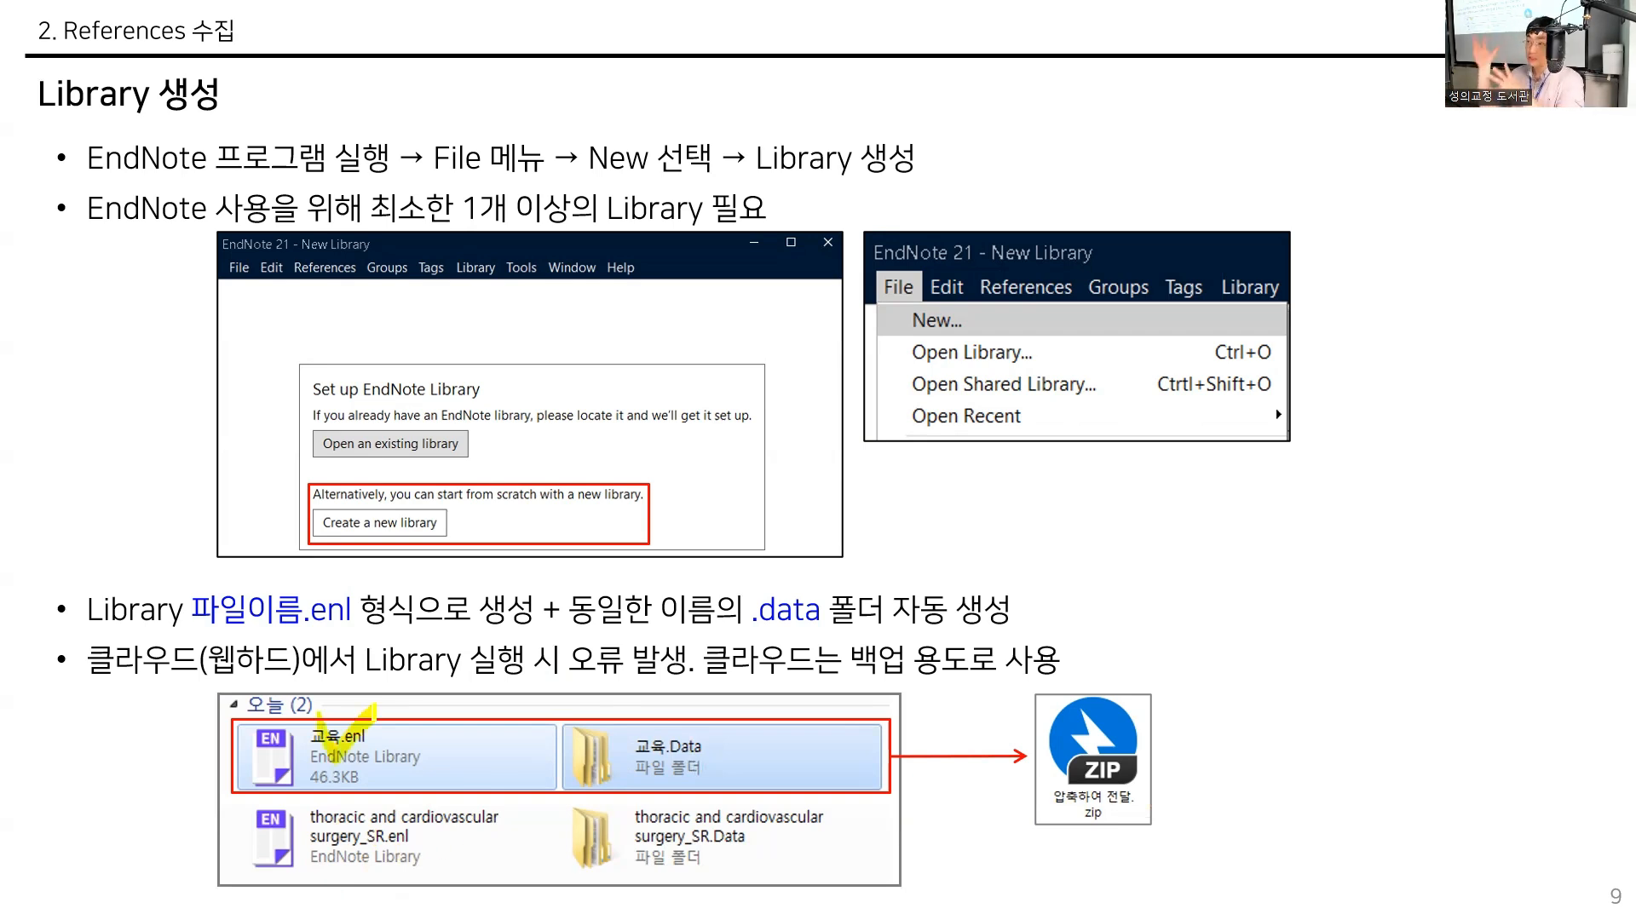
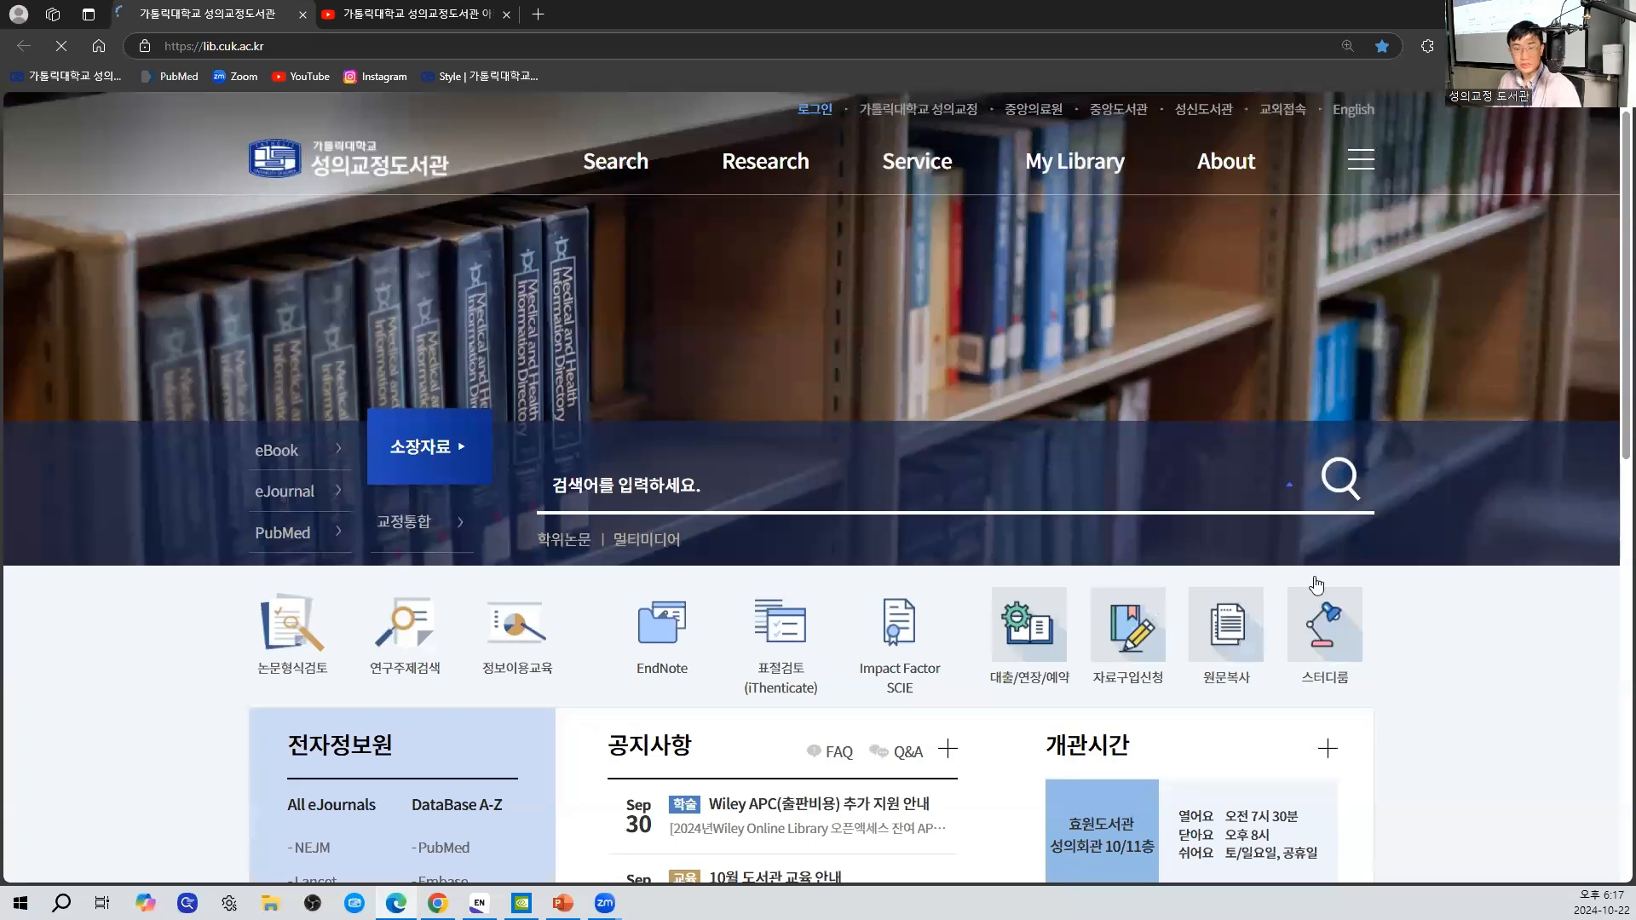
- Enlarge the library website to 175% and log in with the saved member credentials
key("ctrl+plus")
key("ctrl+plus")
key("ctrl+plus")
key("ctrl+plus")
key("ctrl+plus")
key("ctrl+plus")
key("ctrl+minus")
key("ctrl+minus")
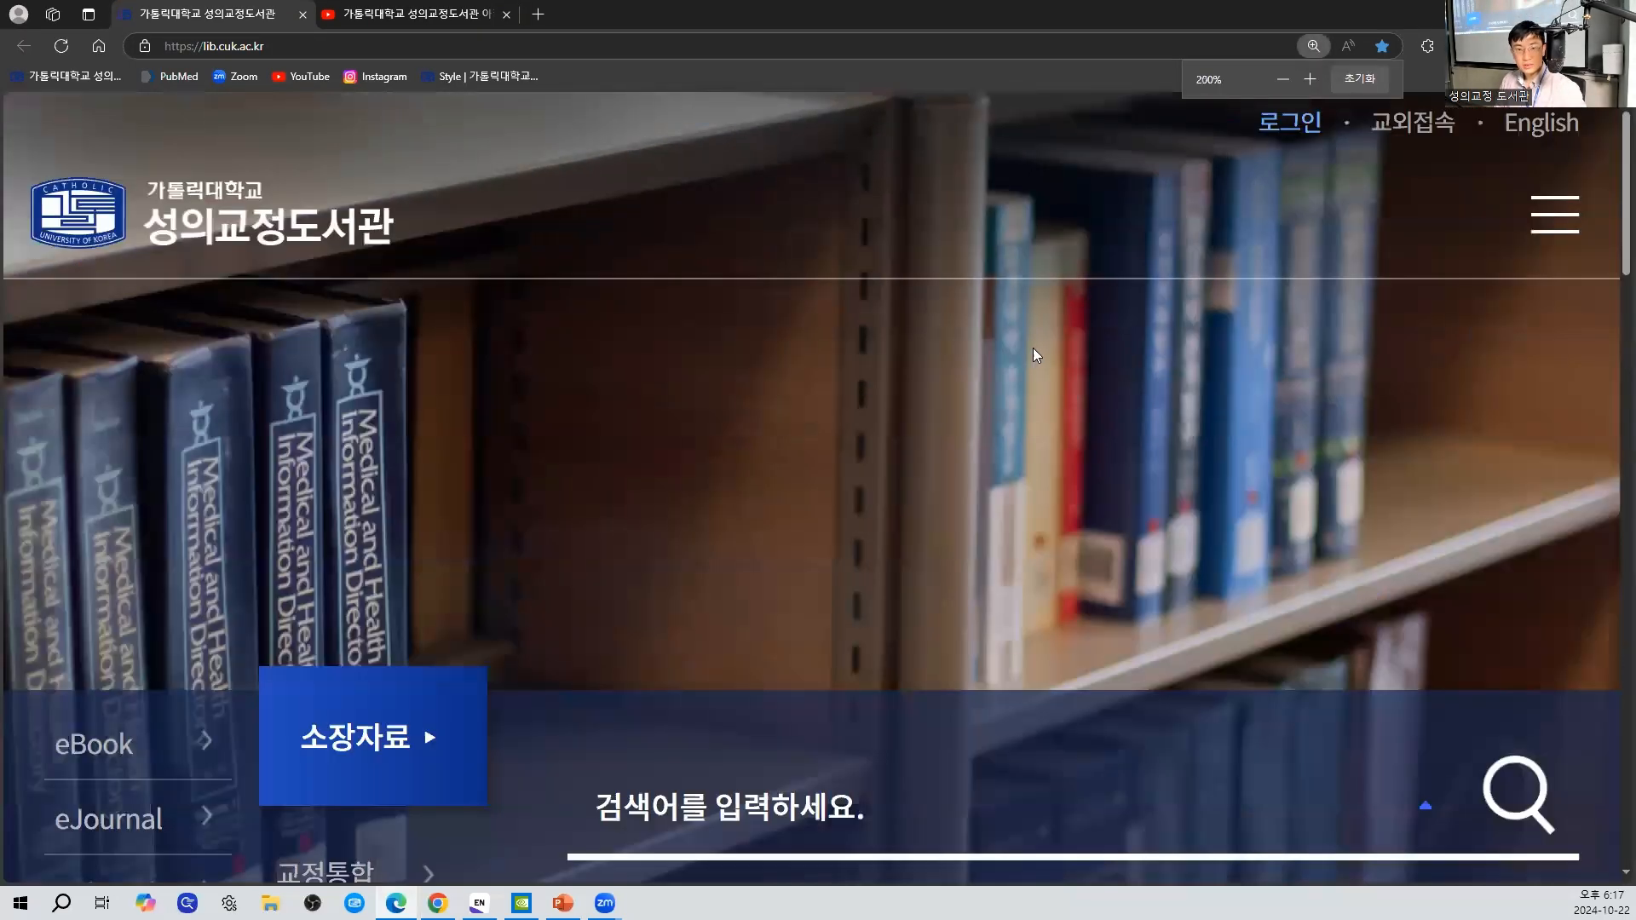
left_click(690, 121)
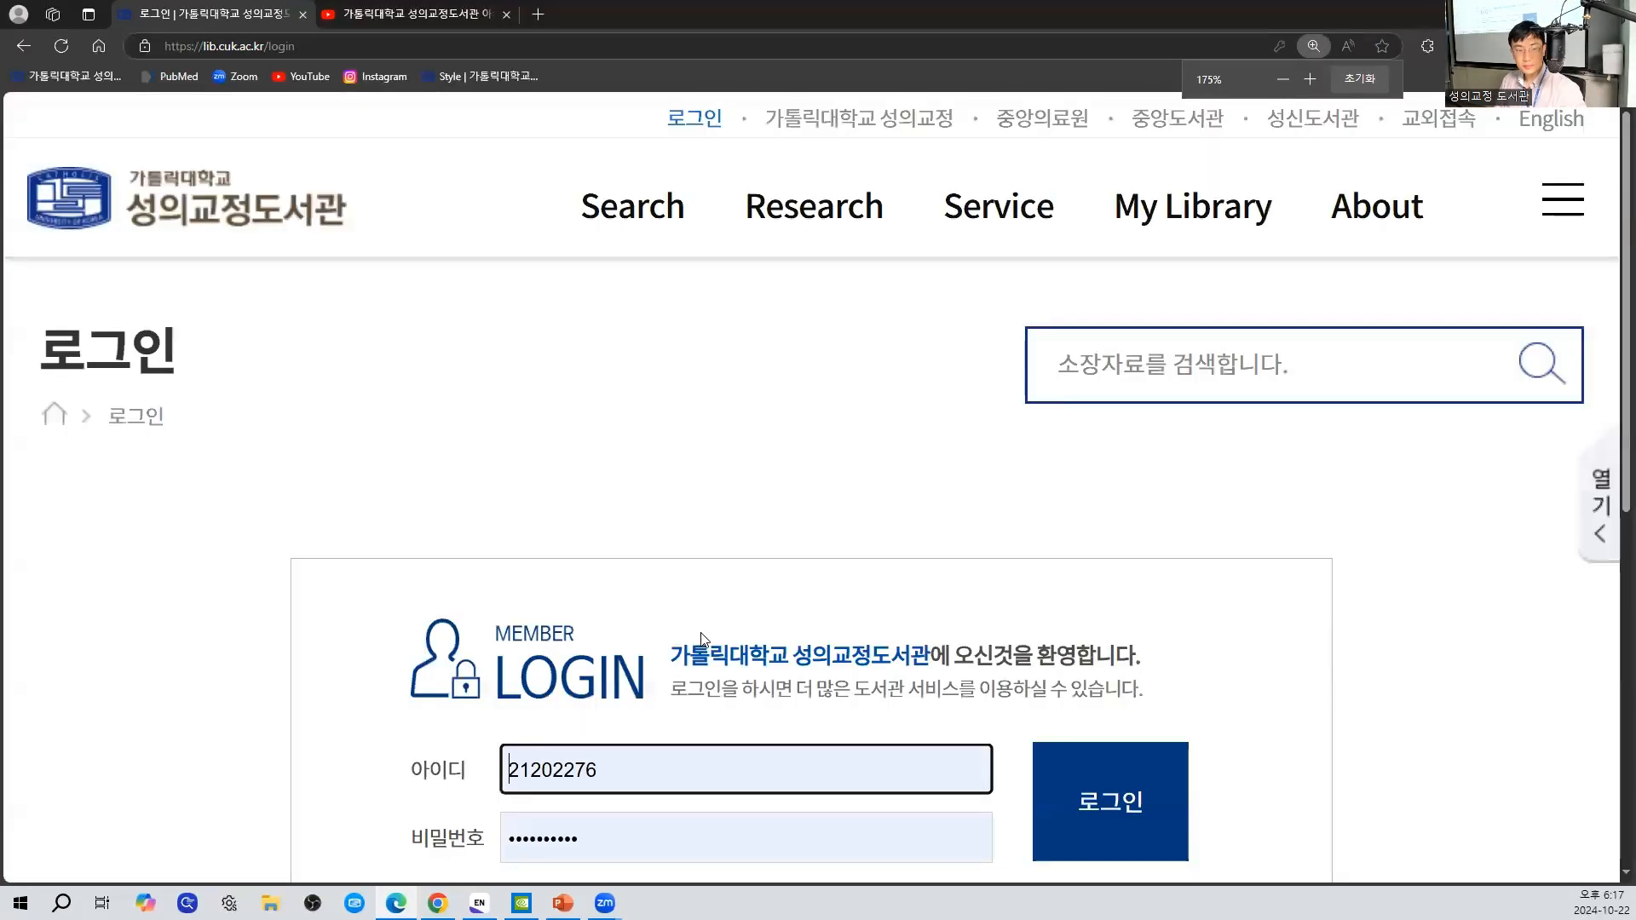
left_click(1086, 841)
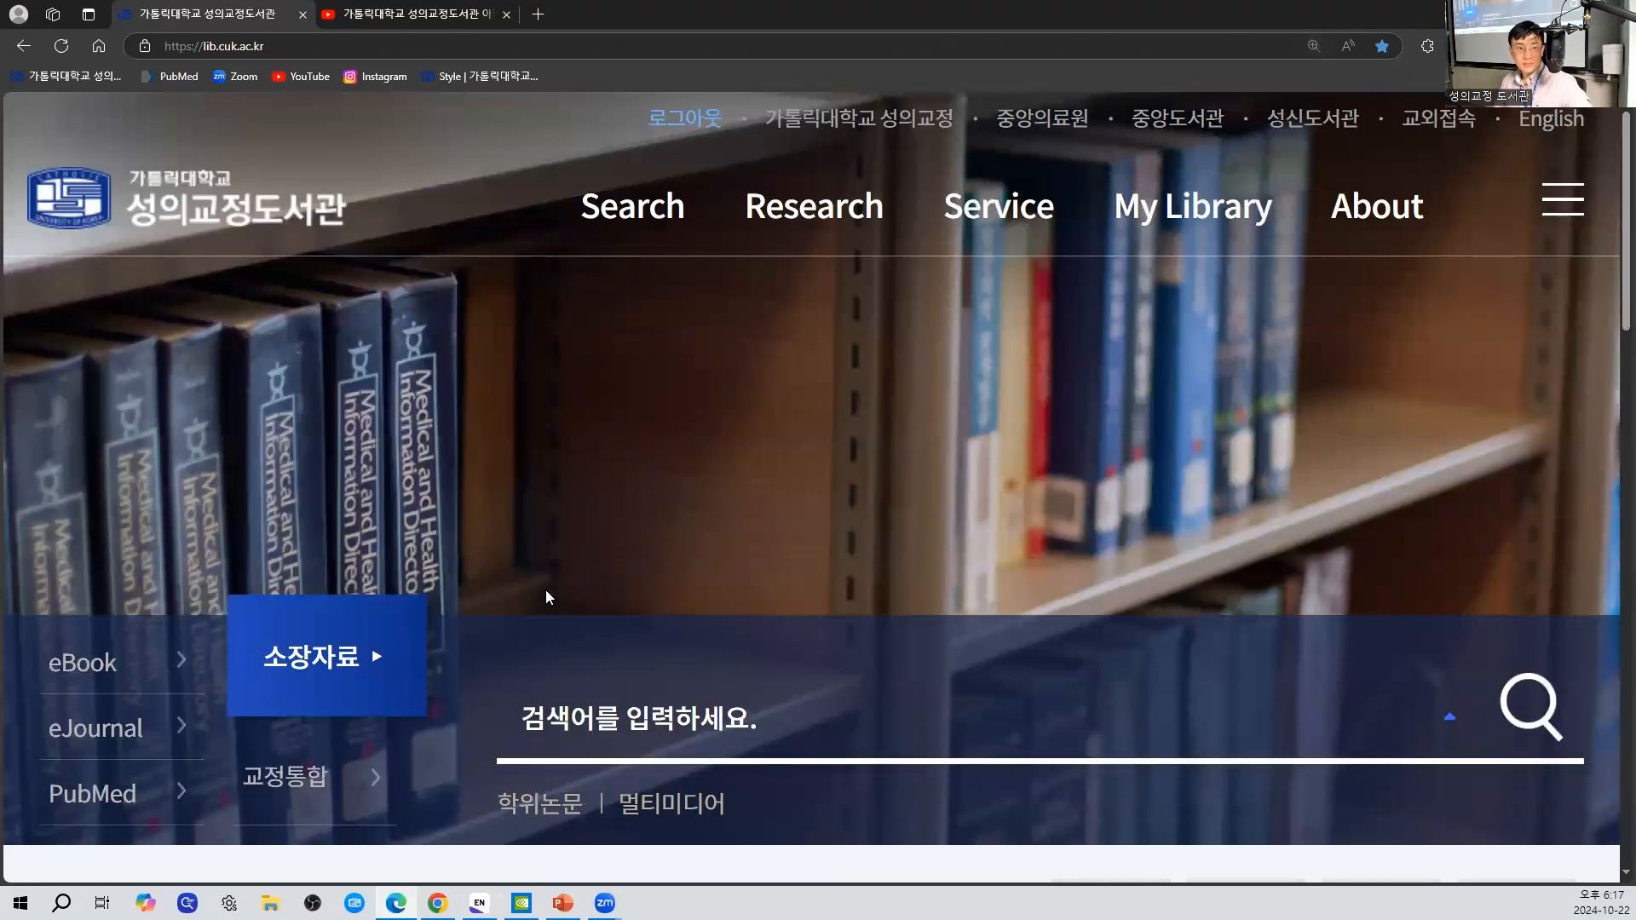
- Switch the library site's search to PubMed and open PubMed Home in a new browser tab
left_click(136, 794)
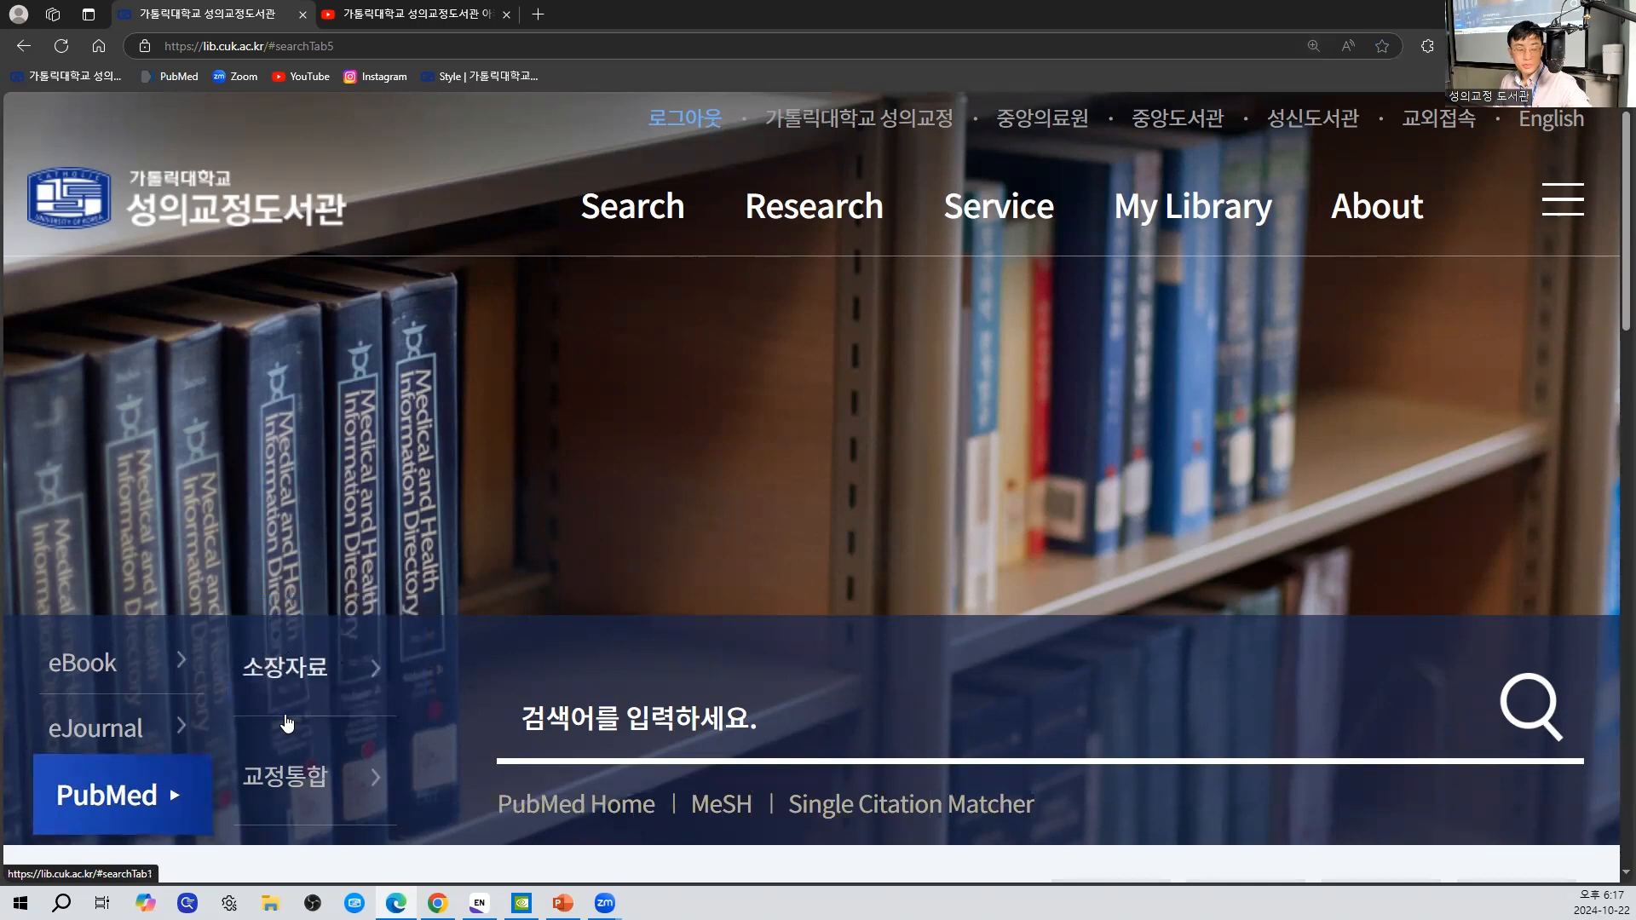
scroll(984, 433, "down", 1)
scroll(983, 433, "up", 1)
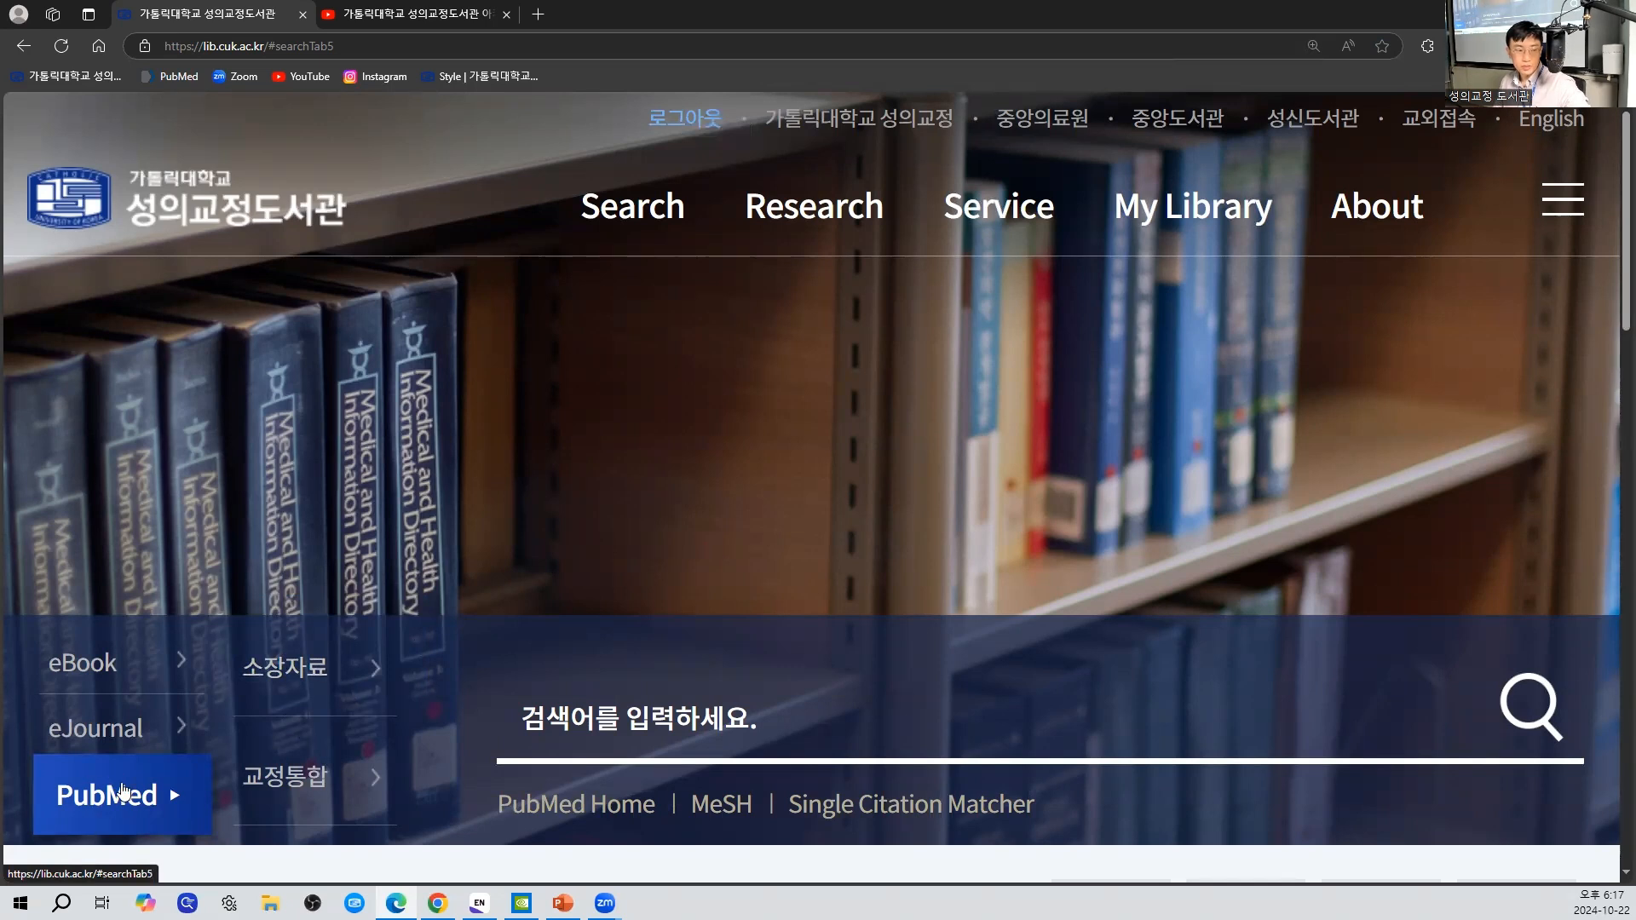
left_click(572, 725)
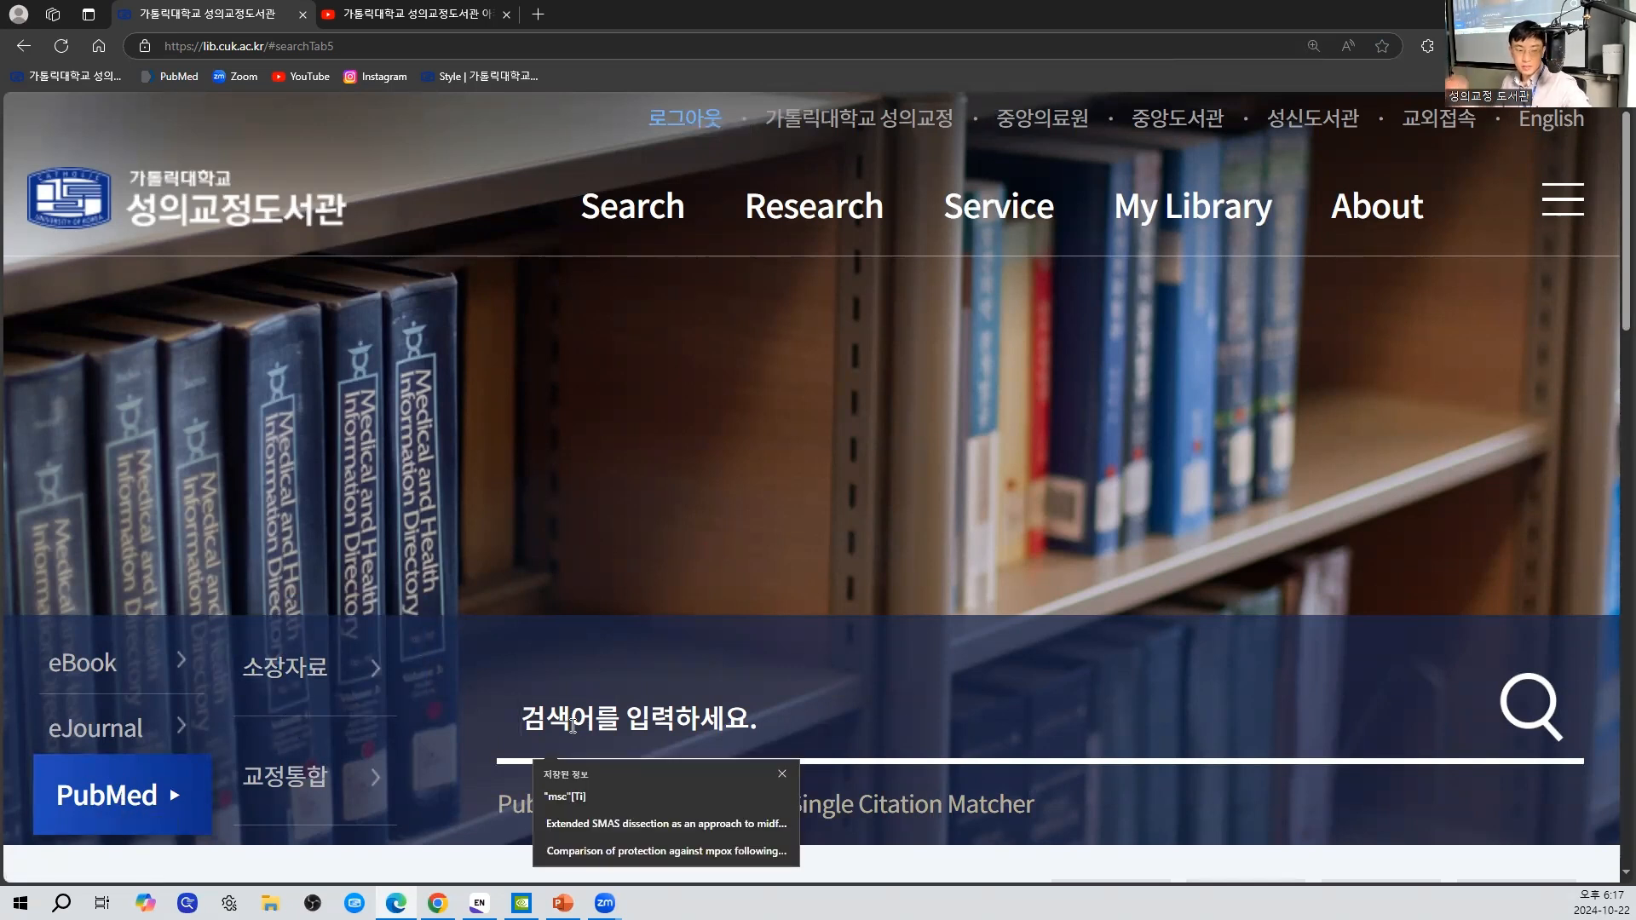
left_click(779, 774)
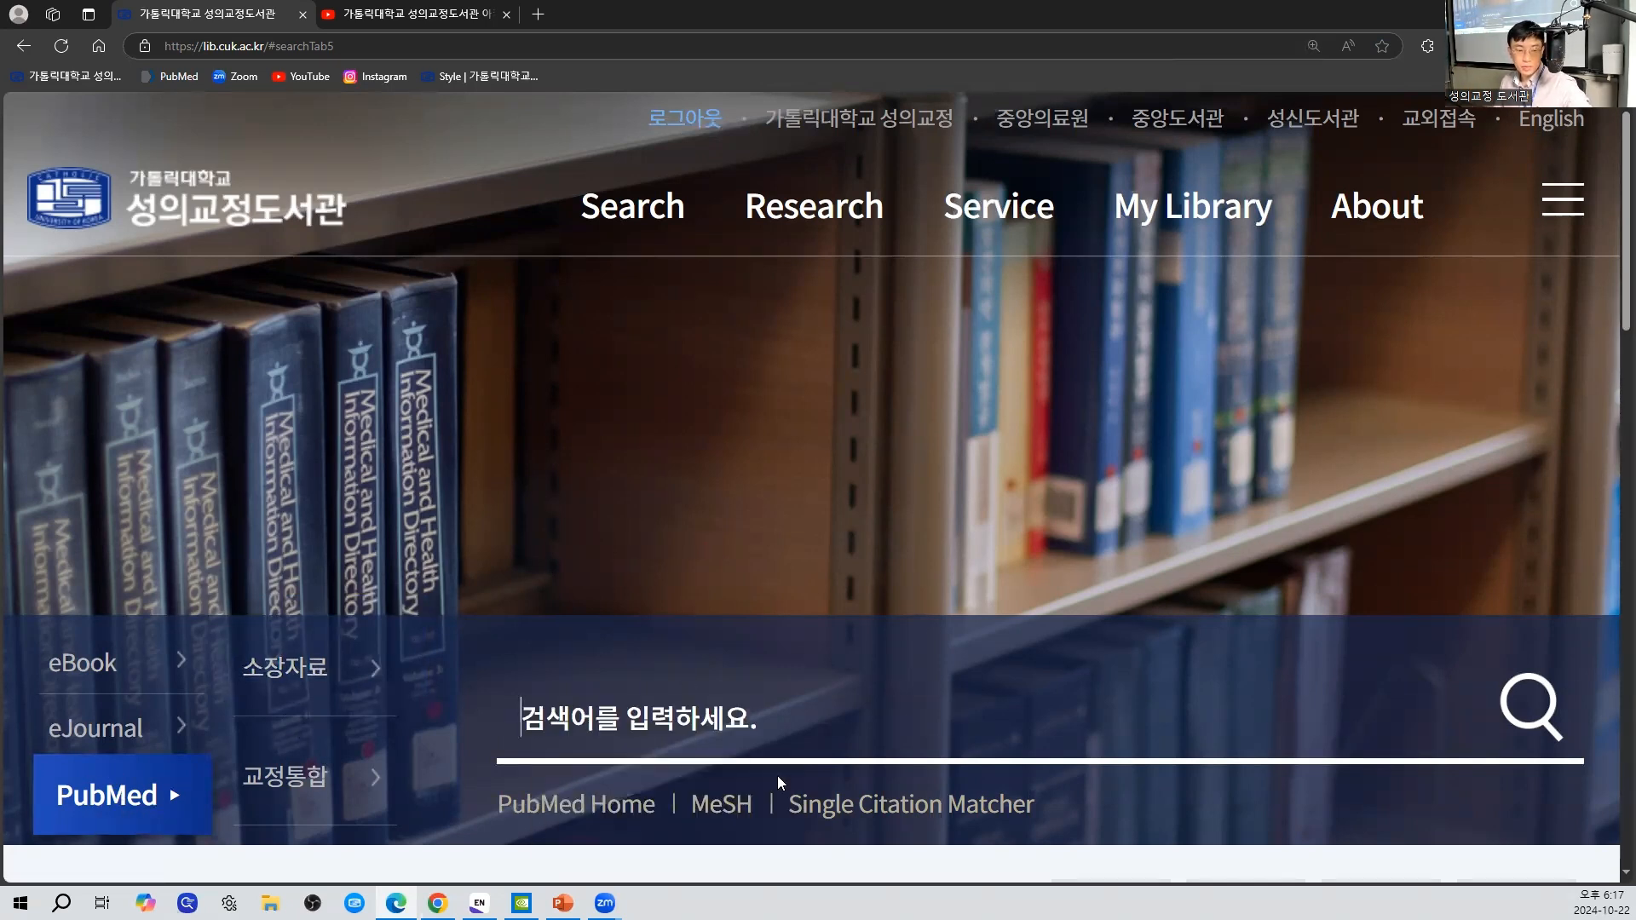
right_click(607, 818)
left_click(698, 556)
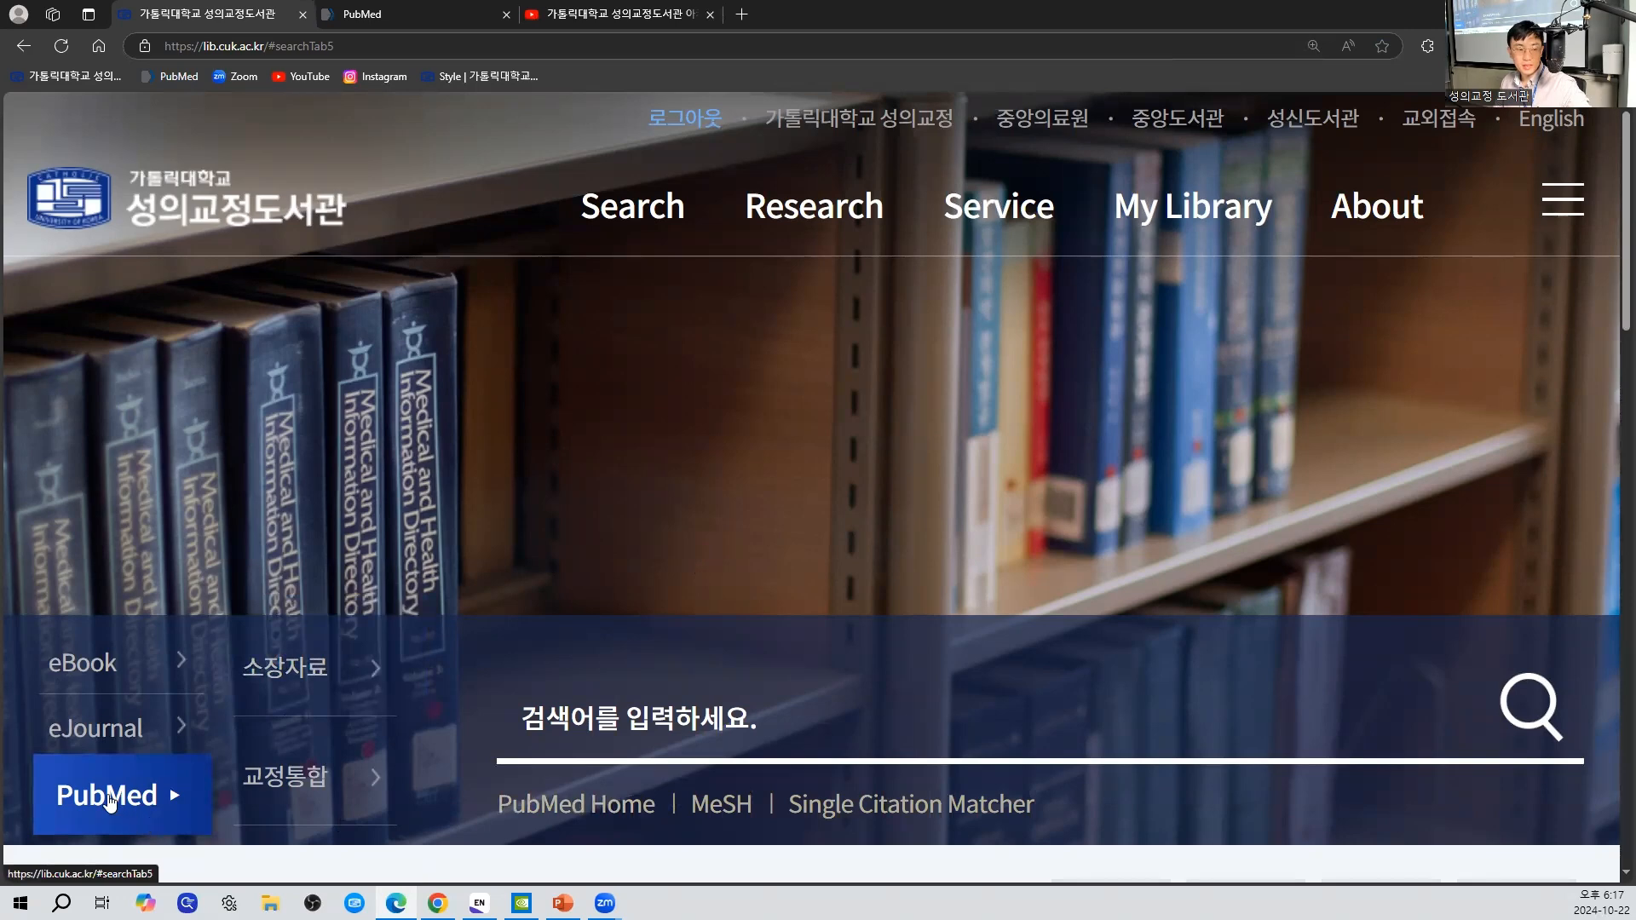
left_click(454, 9)
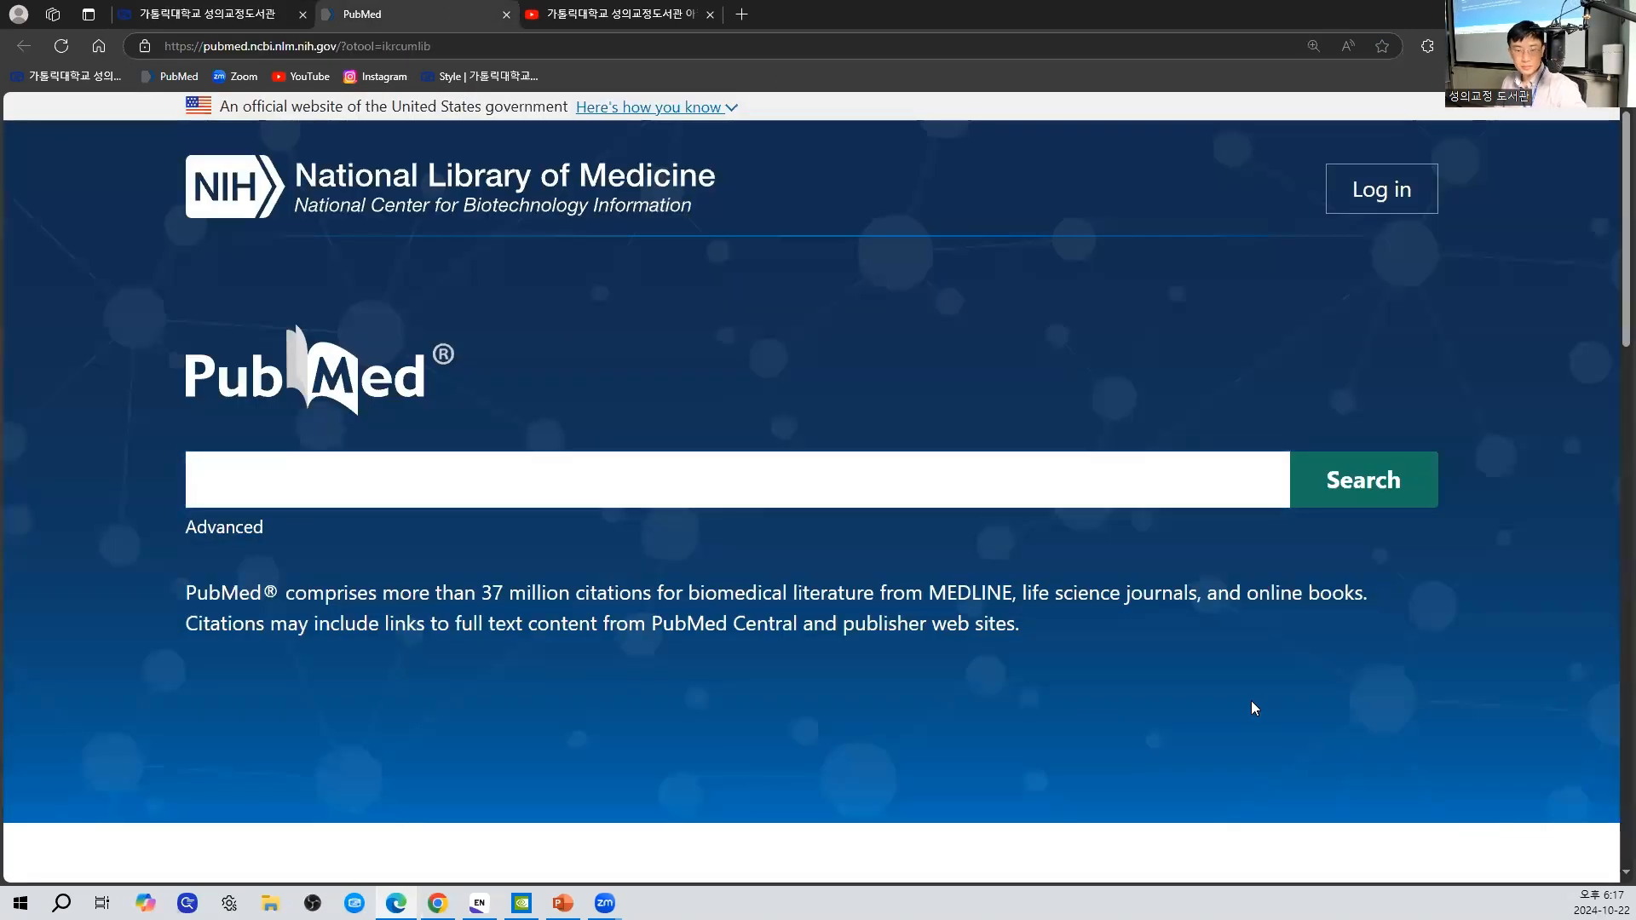
- Enlarge the PubMed page and search for "heart attack"[TI]
key("ctrl+plus")
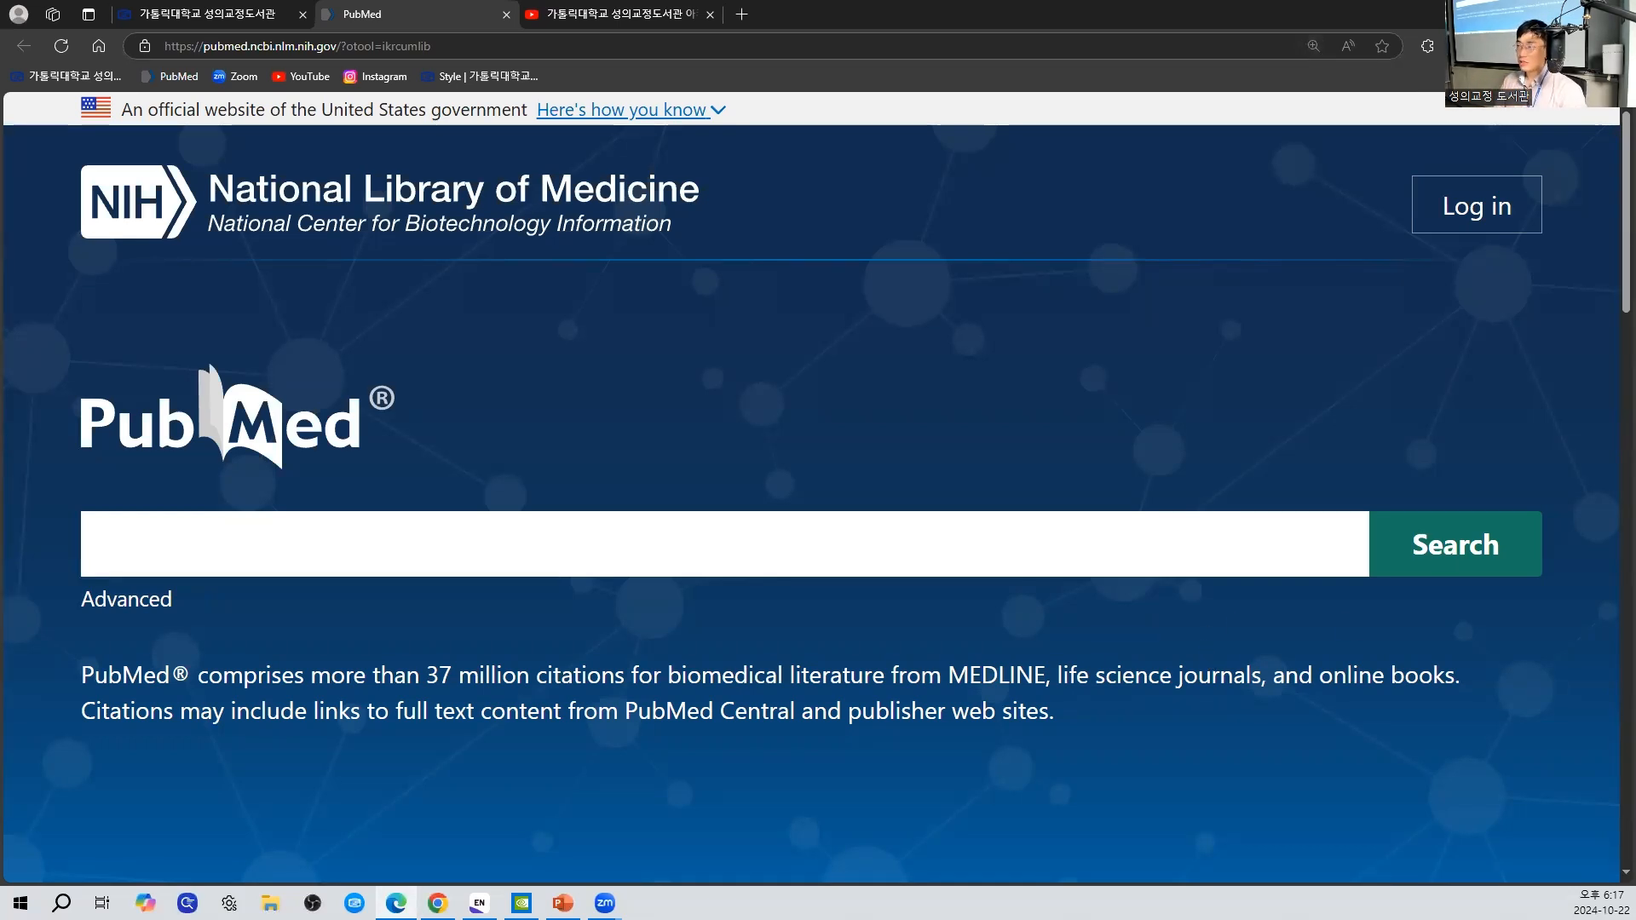
left_click(912, 573)
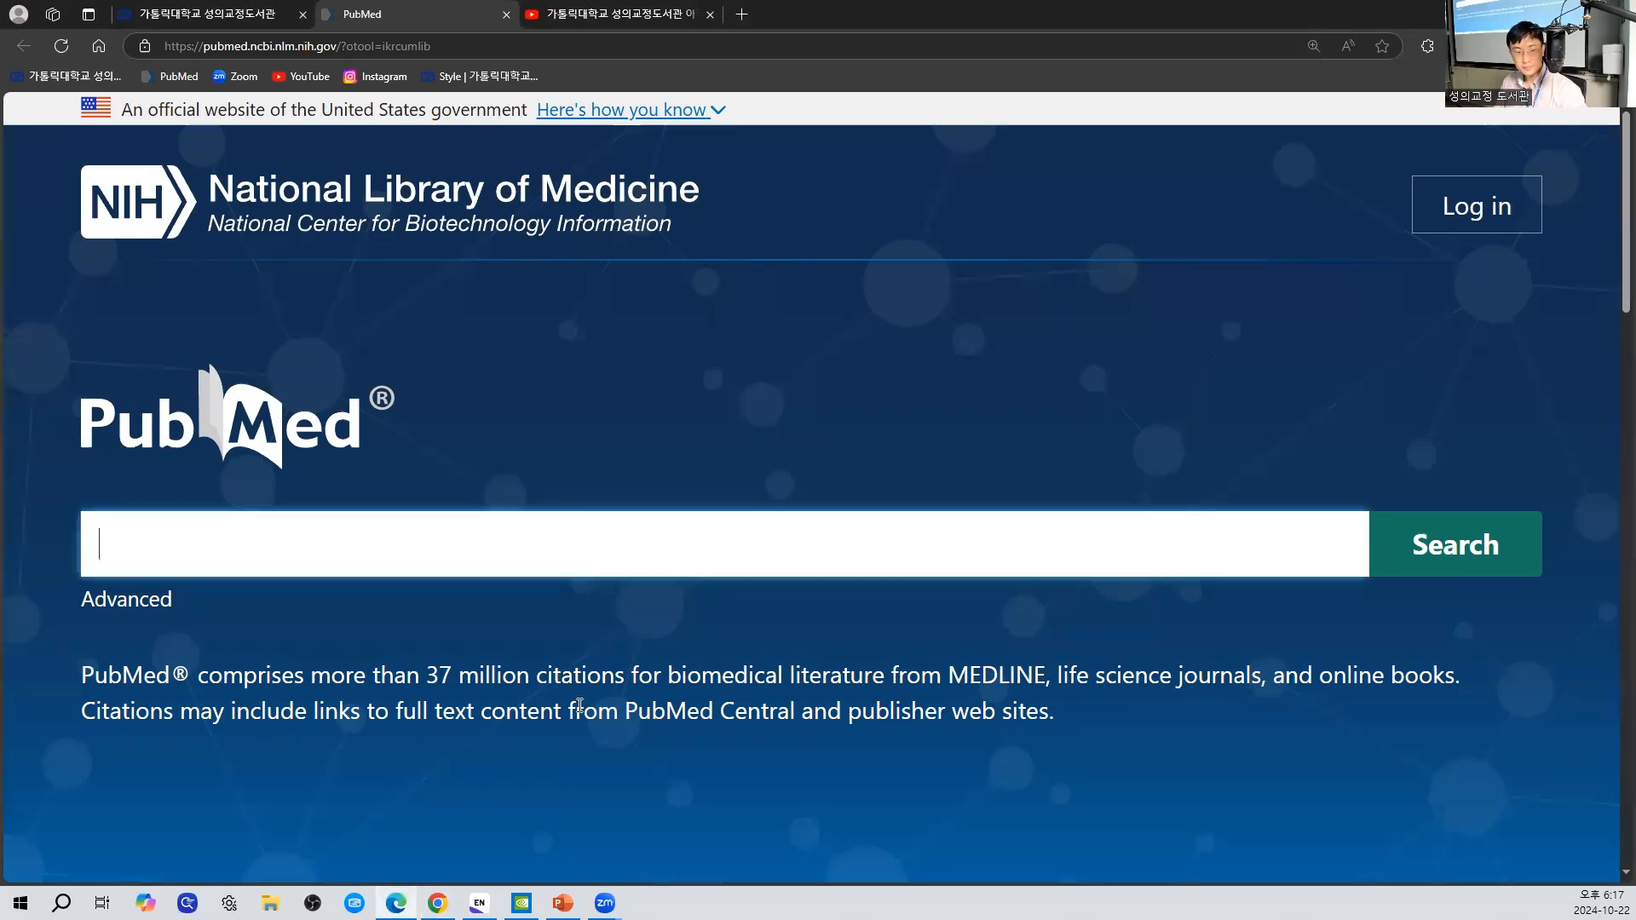
scroll(911, 572, "down", 3)
scroll(389, 573, "up", 3)
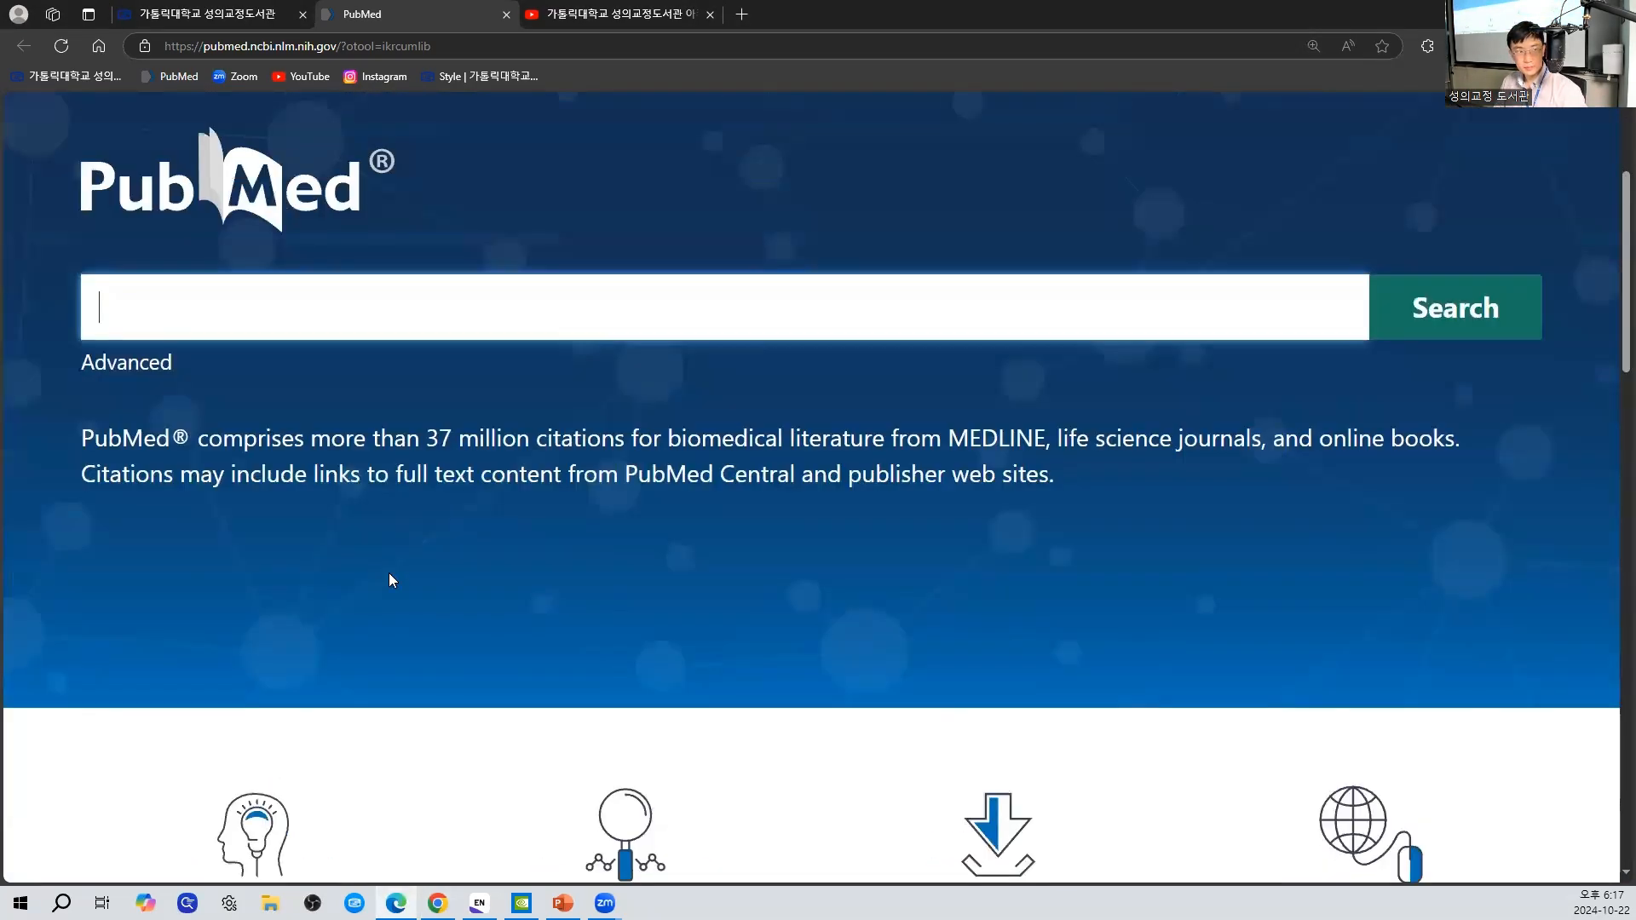
type("\"")
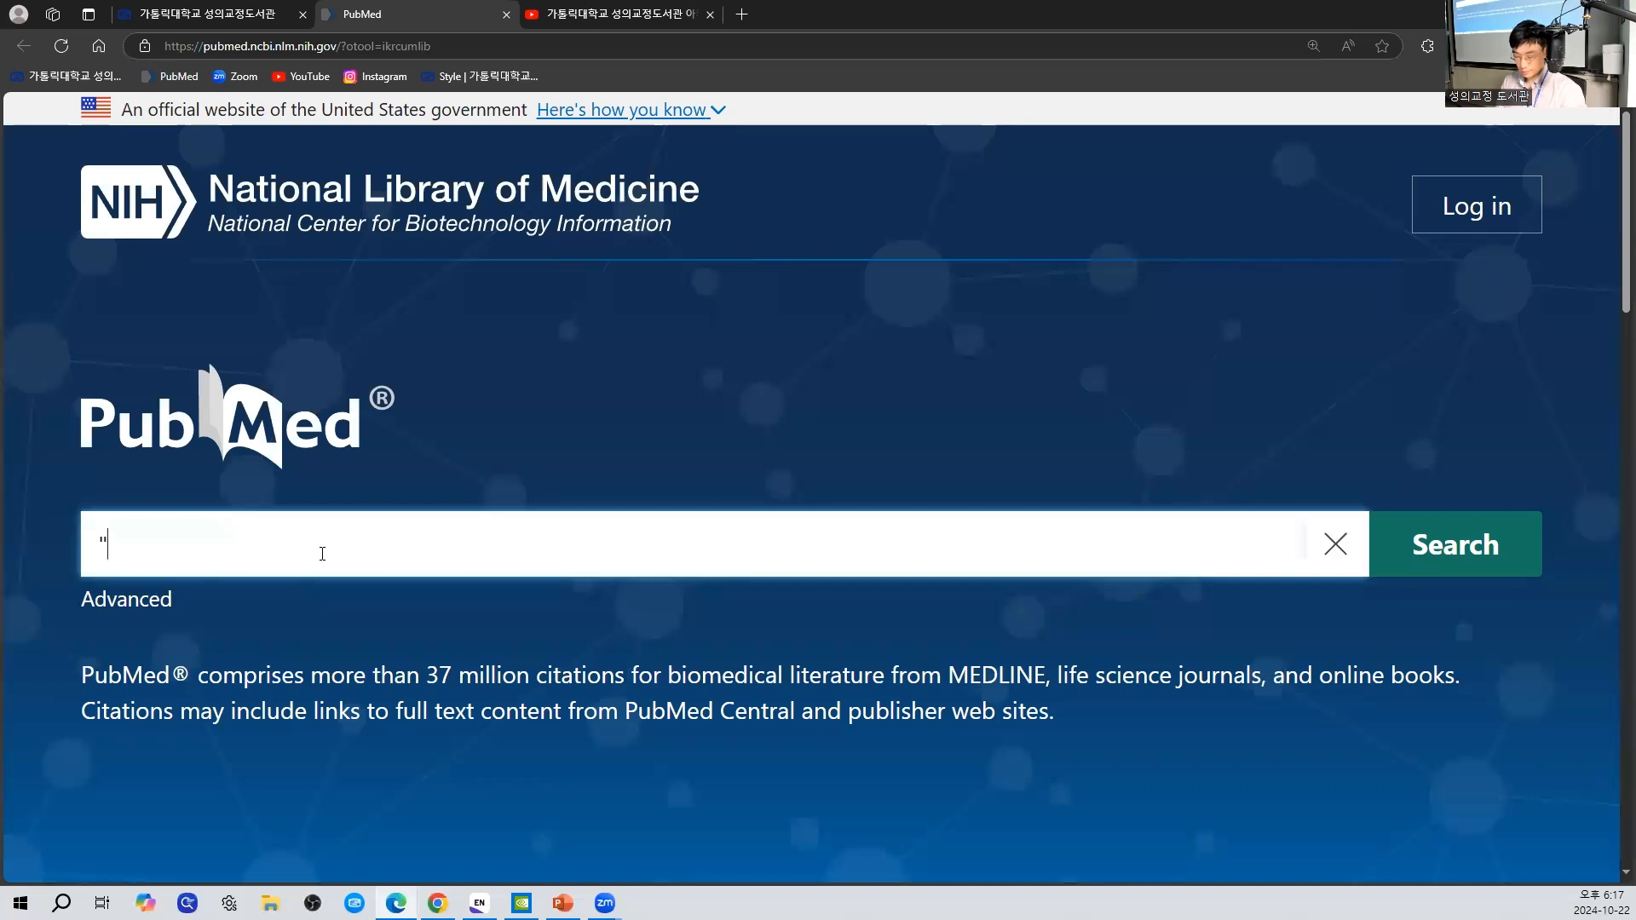
type("heart attac")
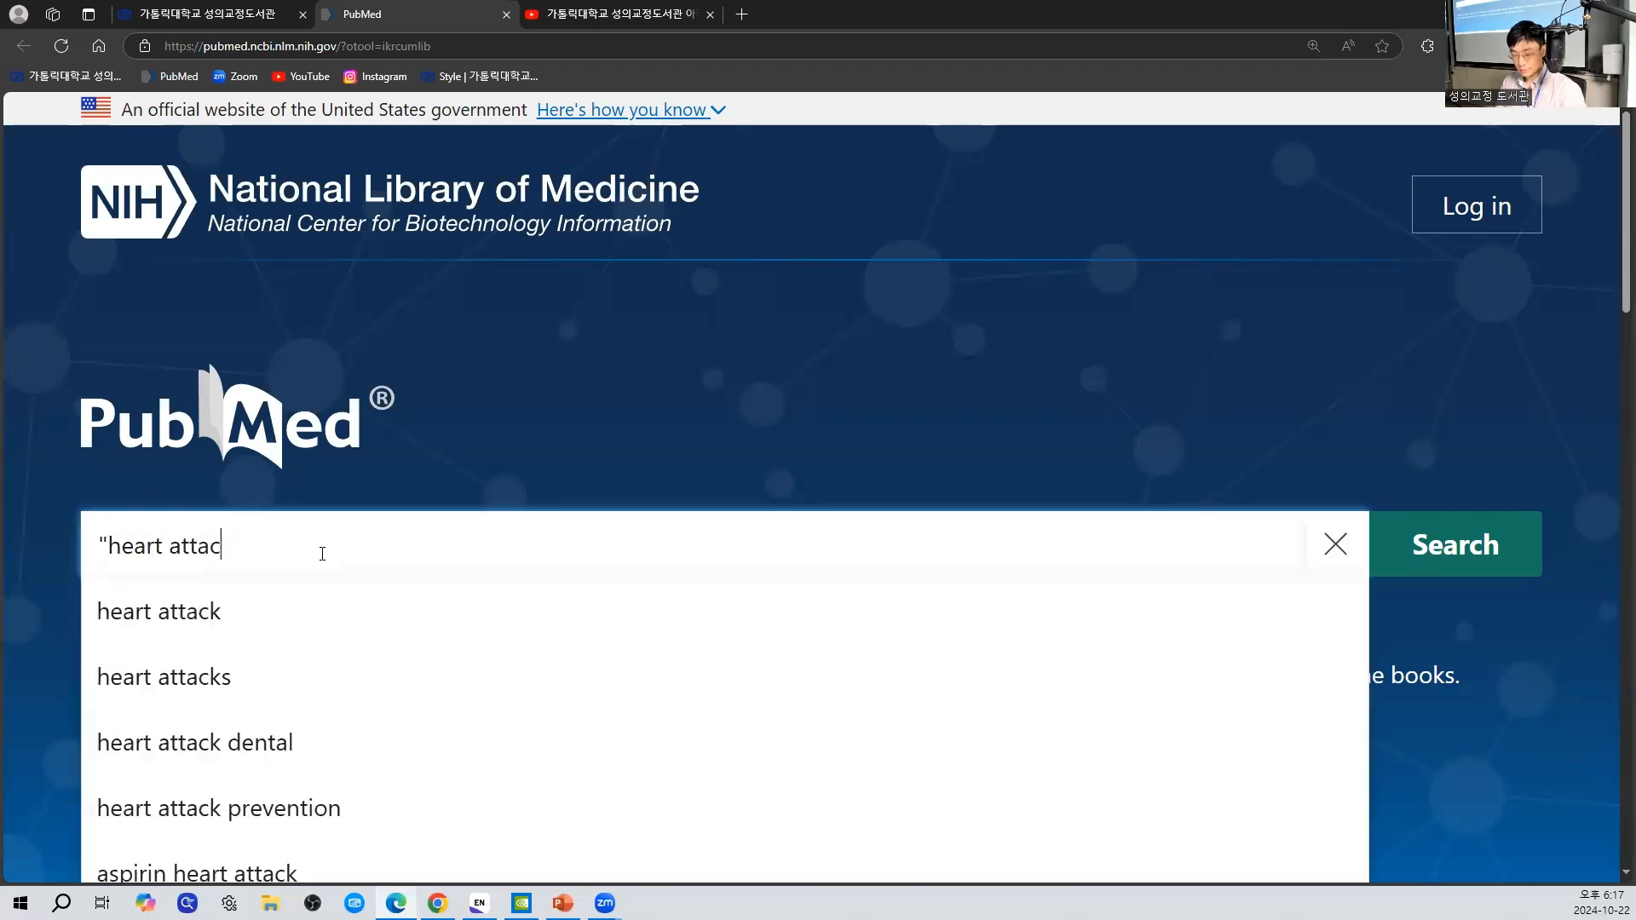
type("k\"[TI]")
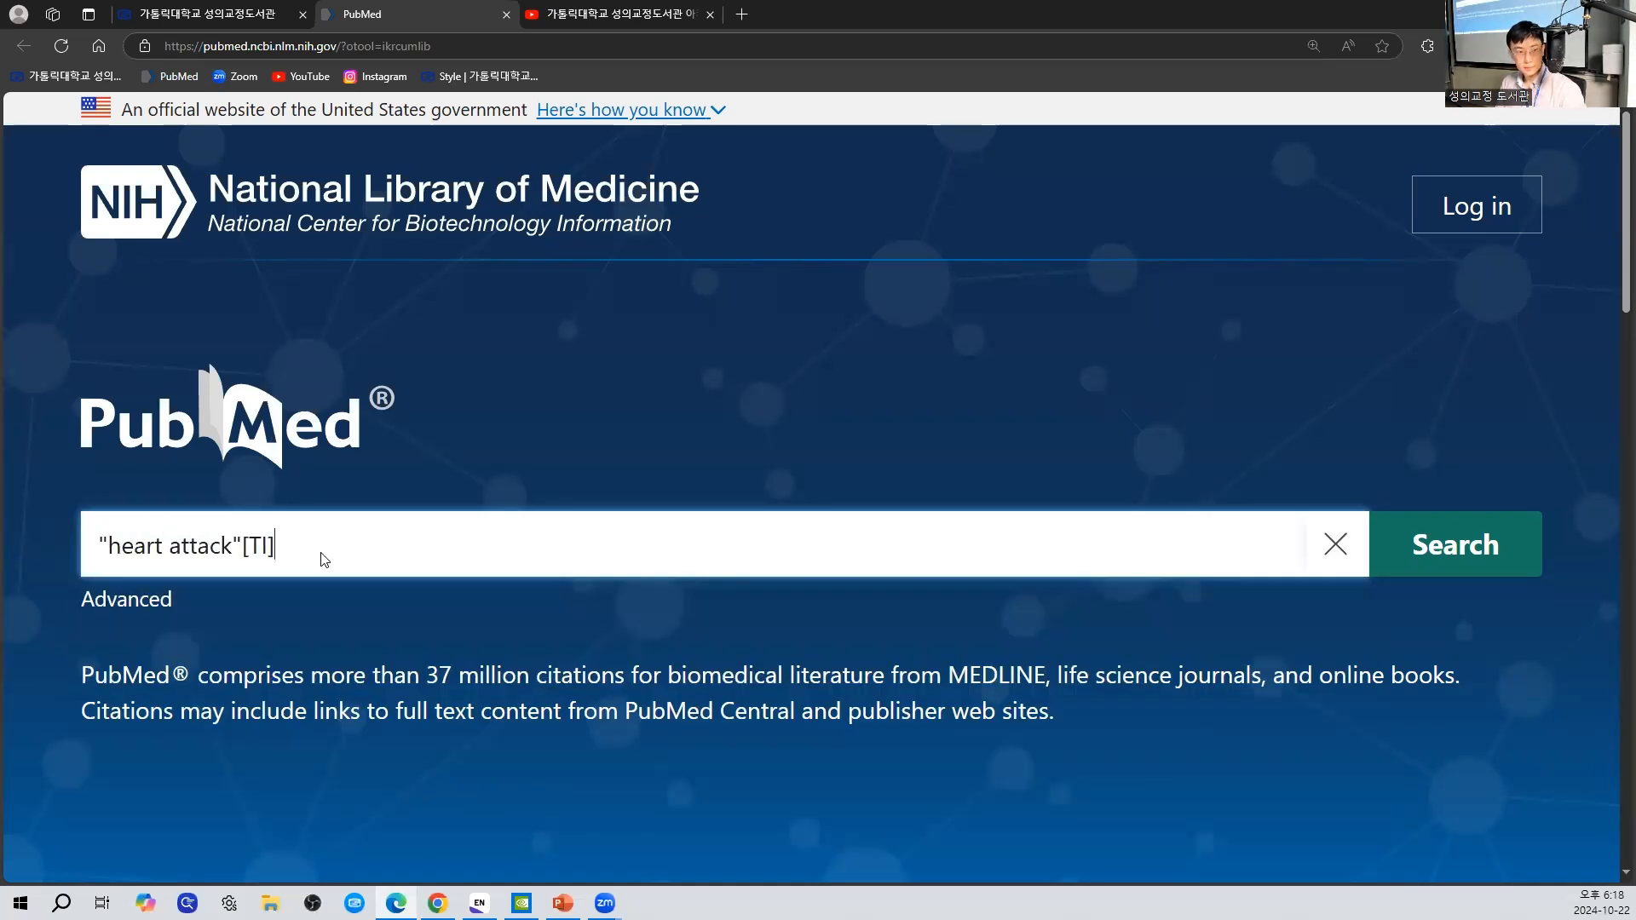
key("Return")
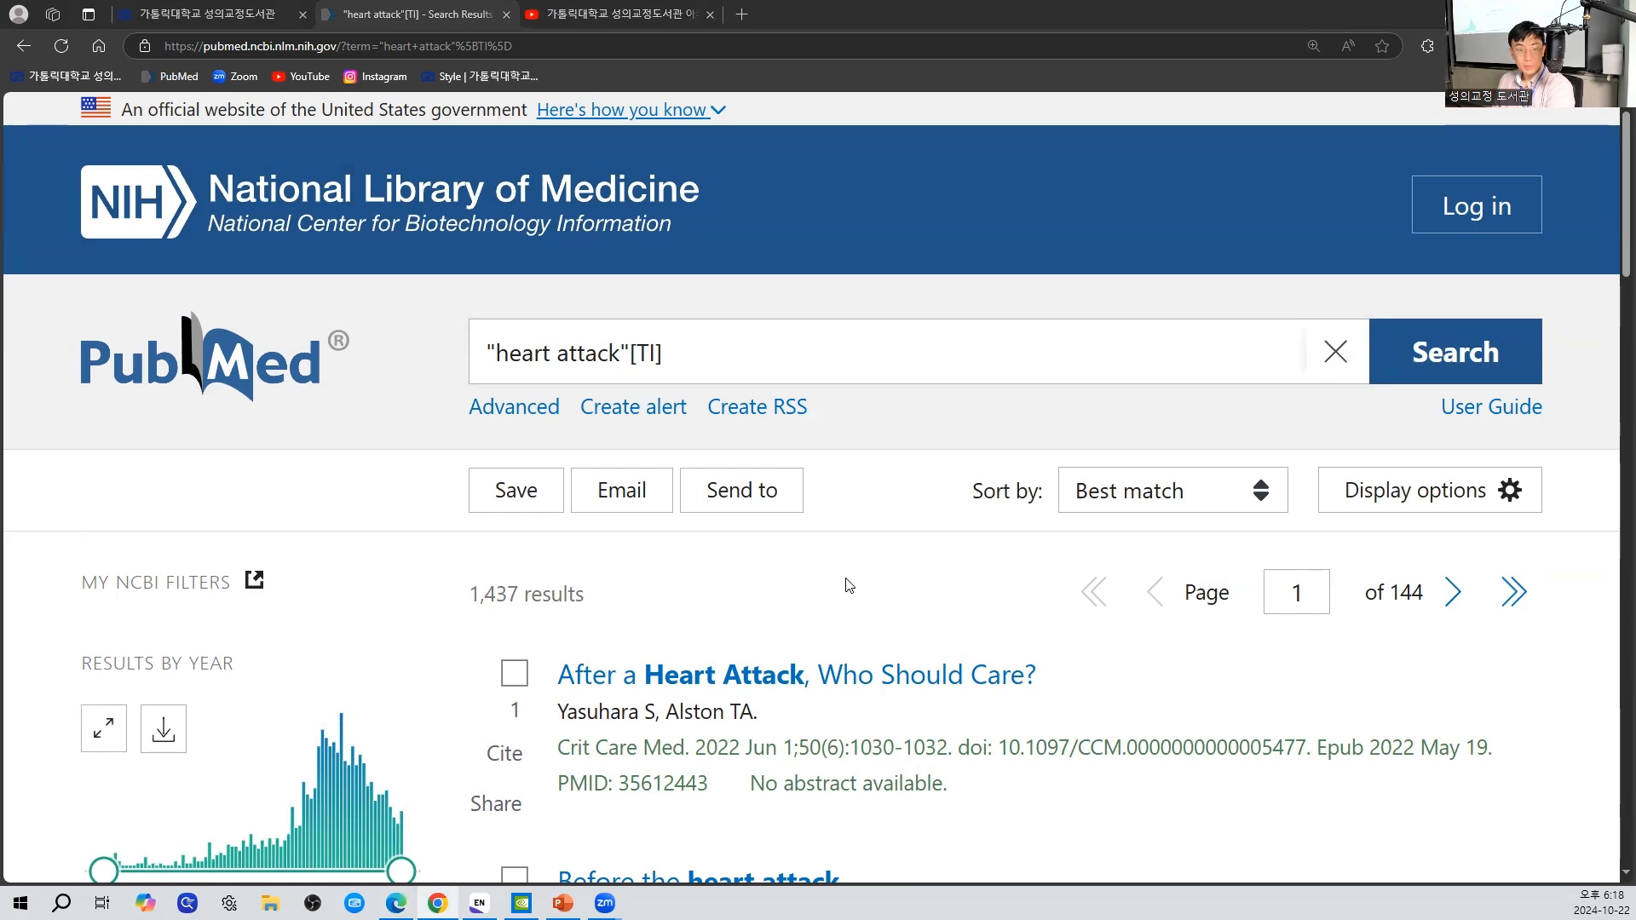
scroll(859, 581, "down", 1)
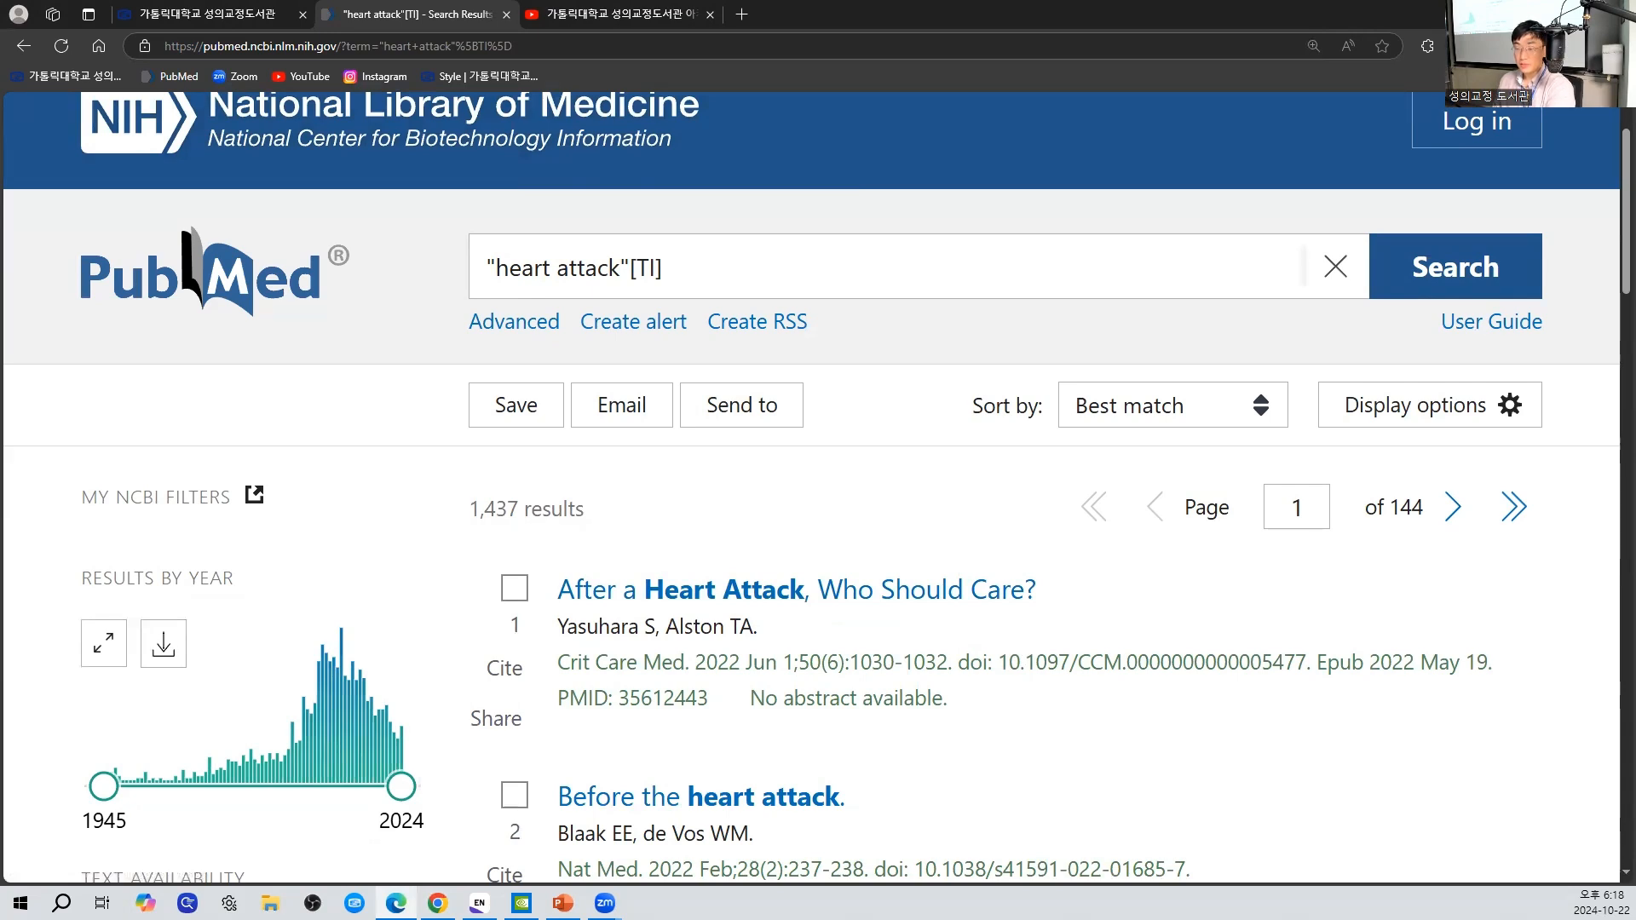
- Bring up the EndNote library briefly, return to PubMed, and open the Citation manager export for the search results
key("alt+Tab")
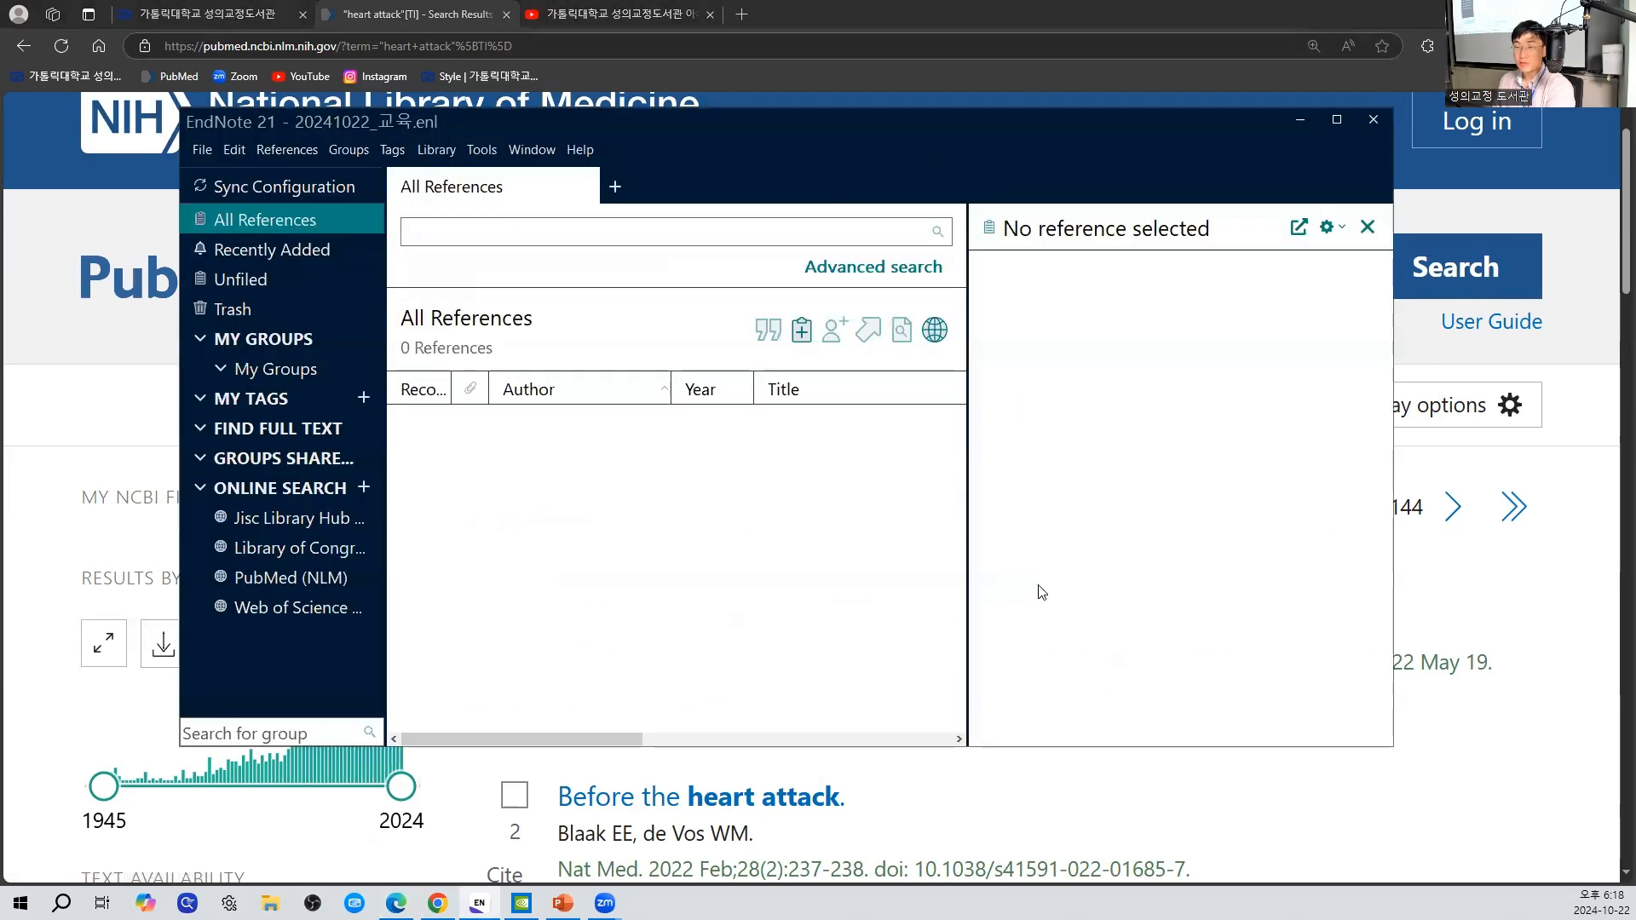
left_click(987, 10)
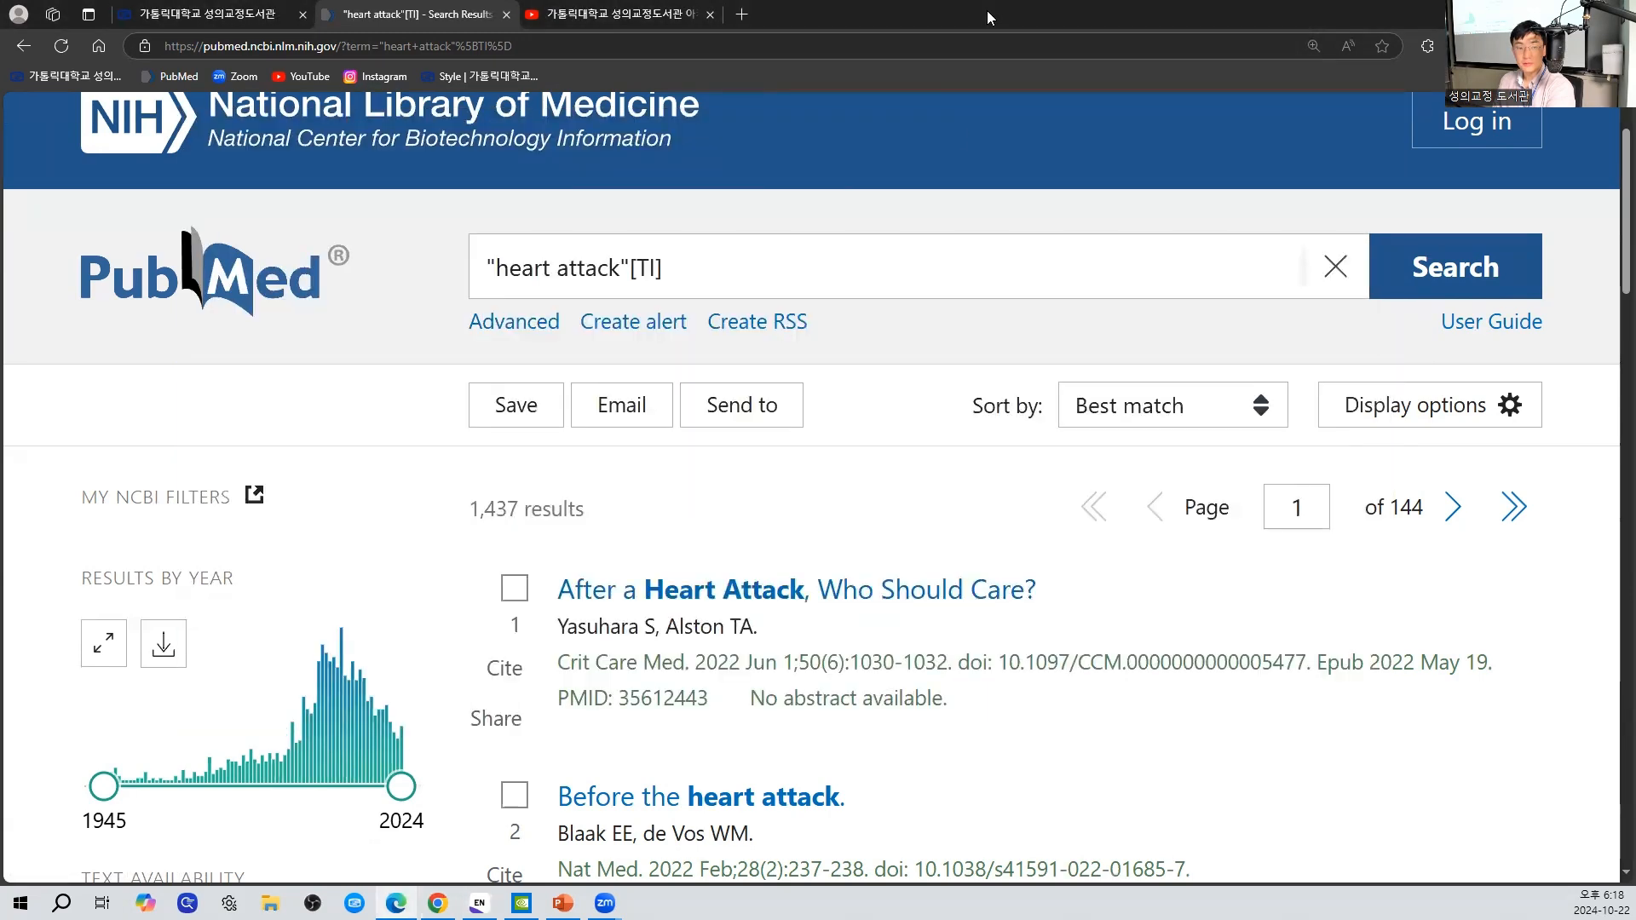
left_click(733, 426)
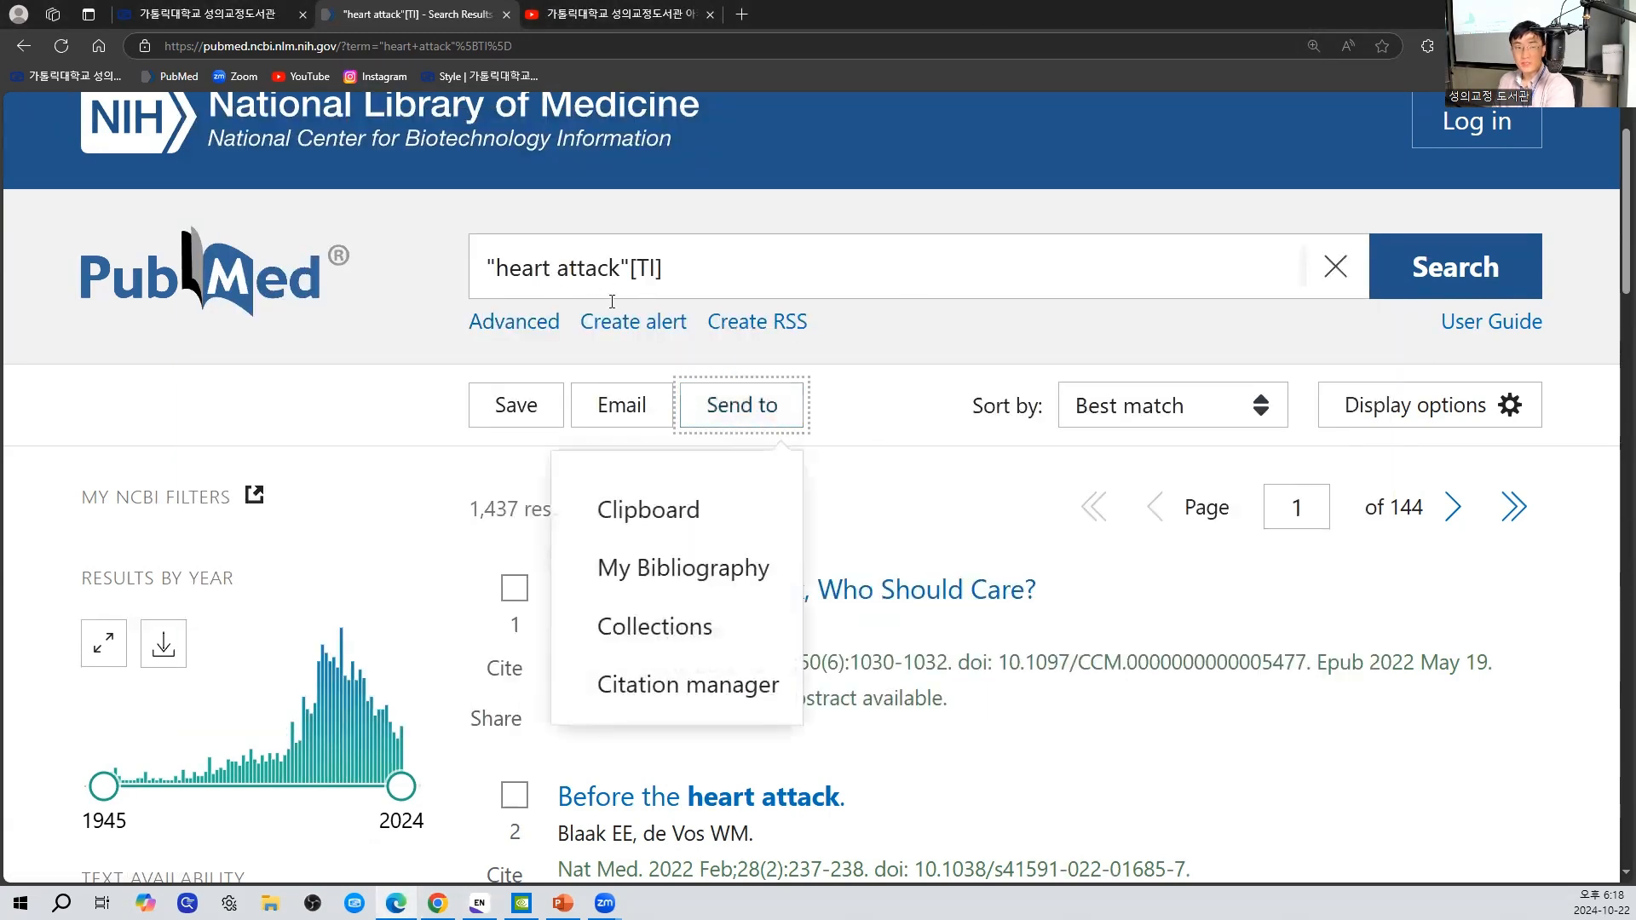
left_click(716, 685)
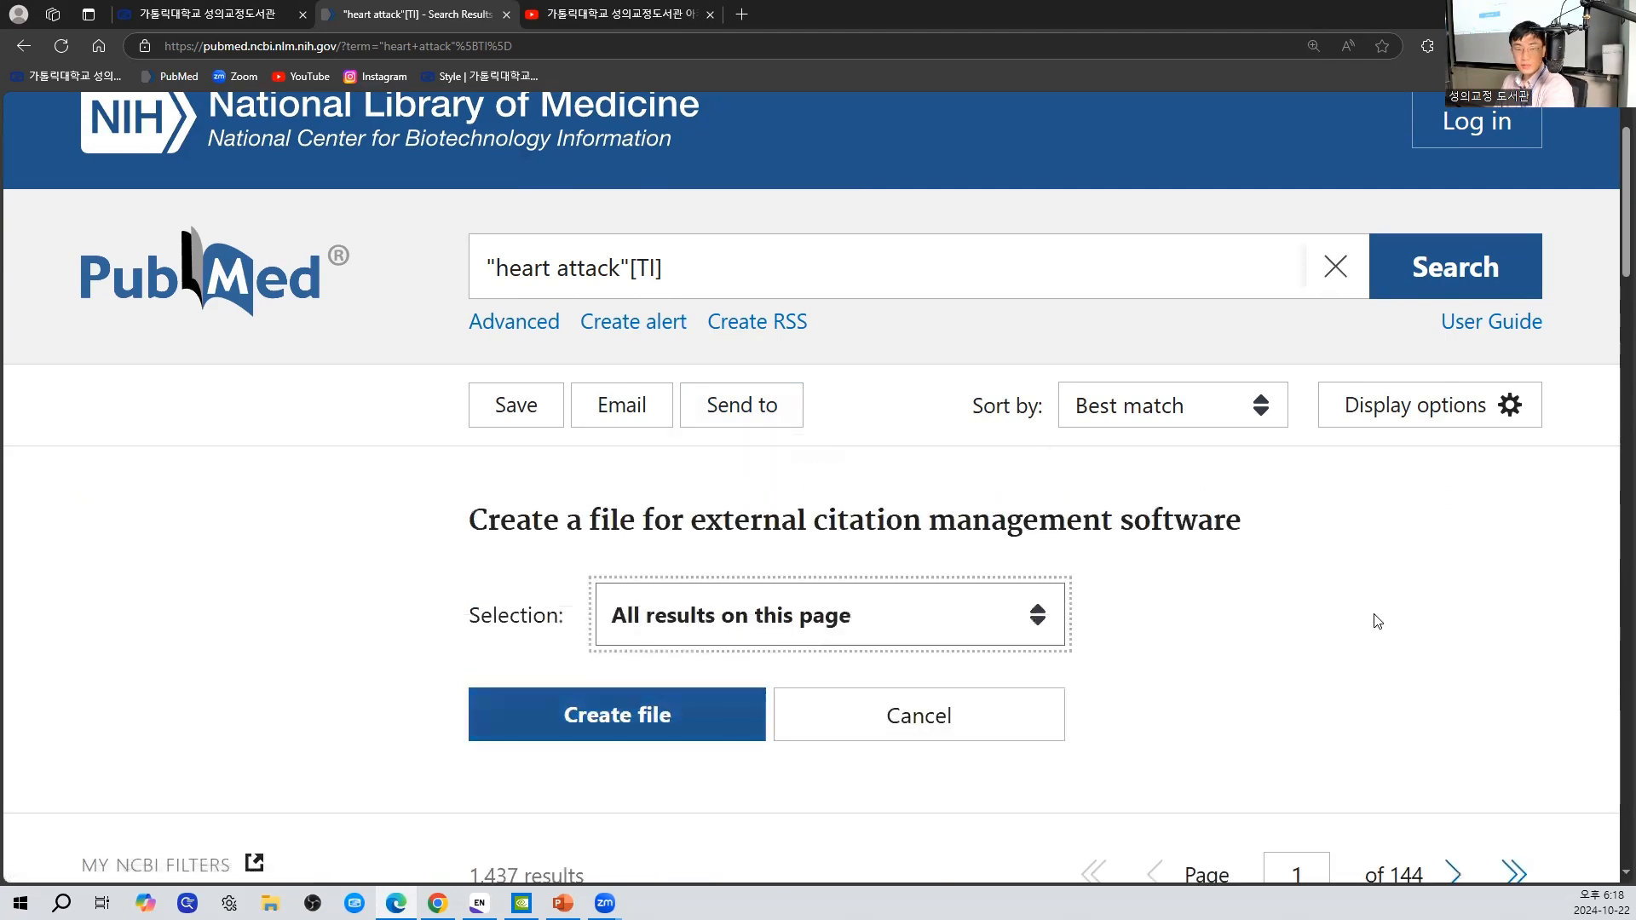
scroll(1373, 621, "down", 1)
scroll(1373, 621, "down", 2)
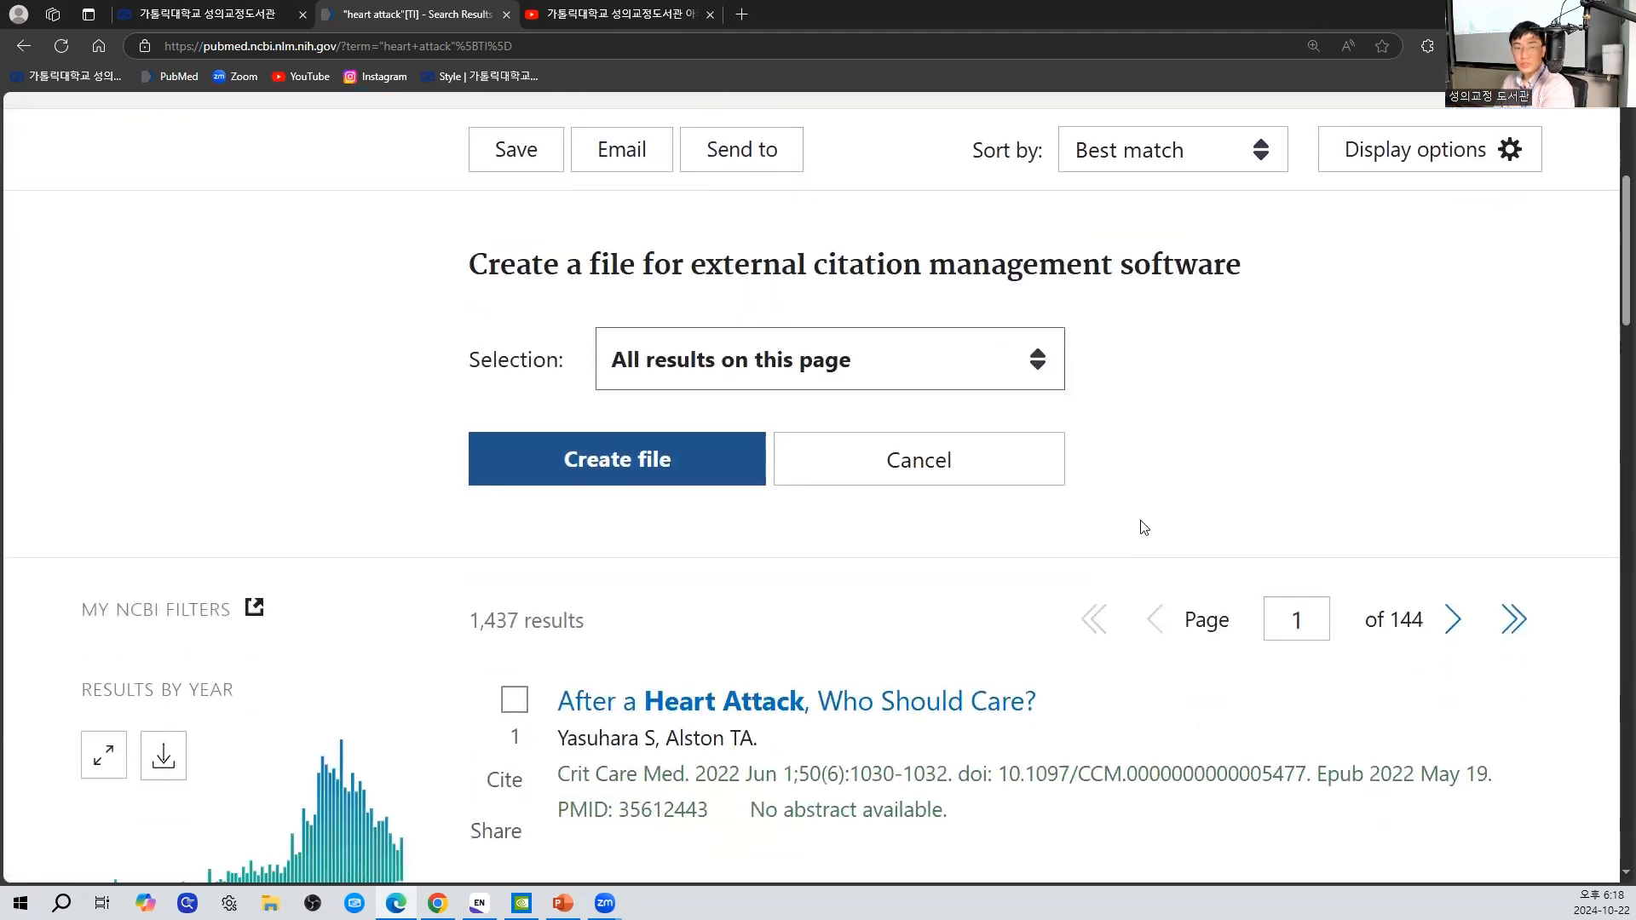
- Set the citation file's selection to All results and copy the results count text above the list
left_click(797, 359)
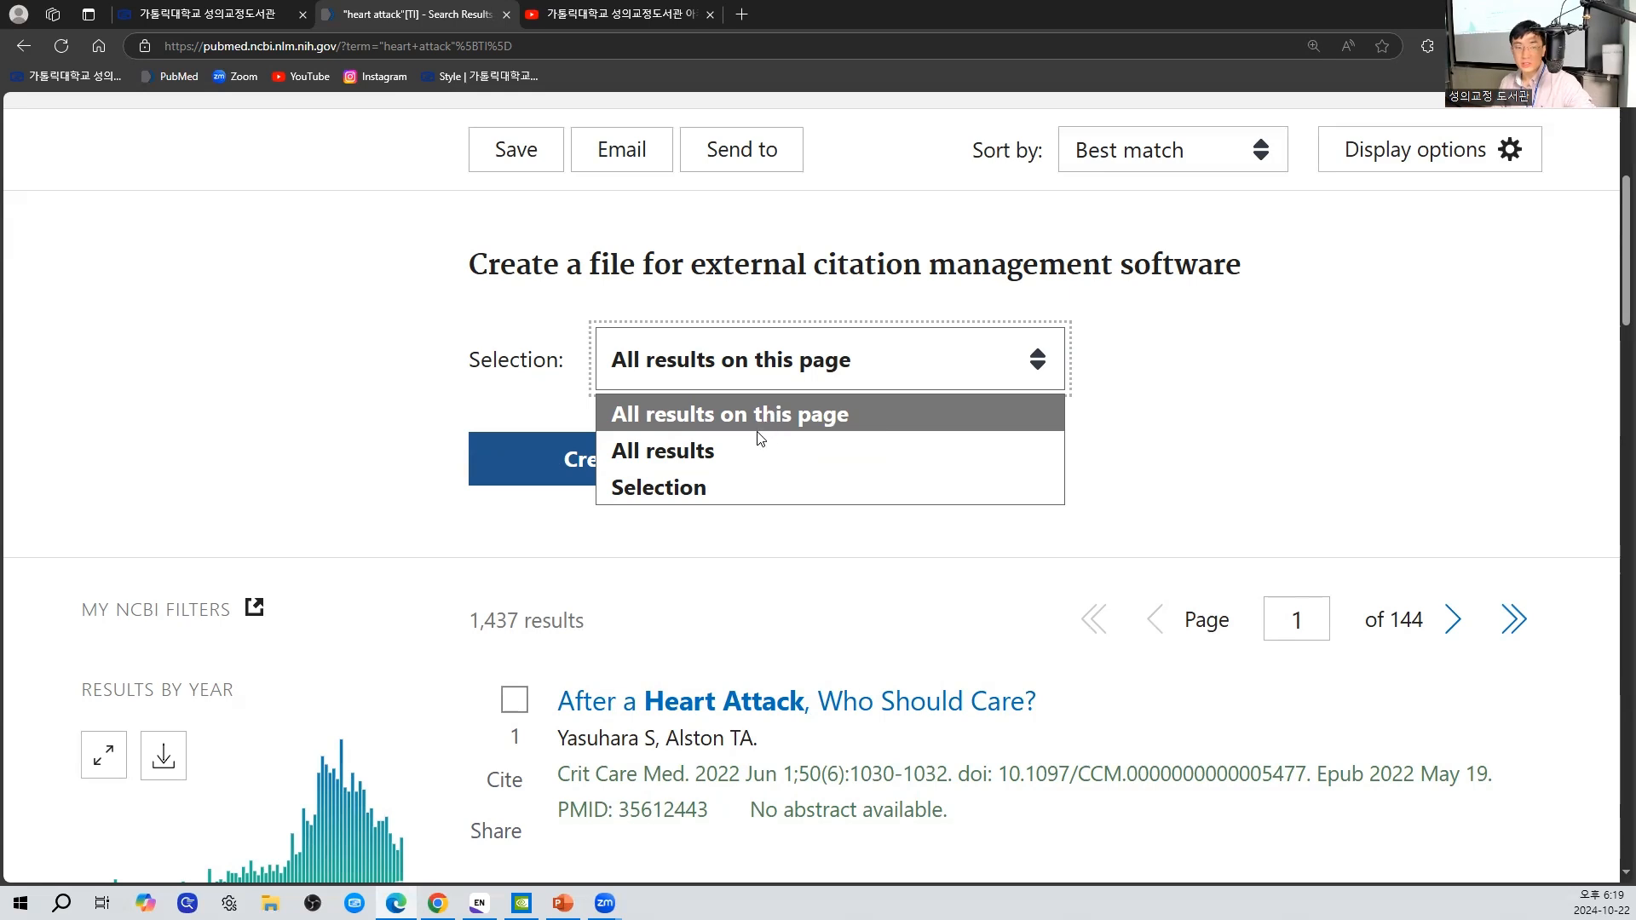
left_click(748, 465)
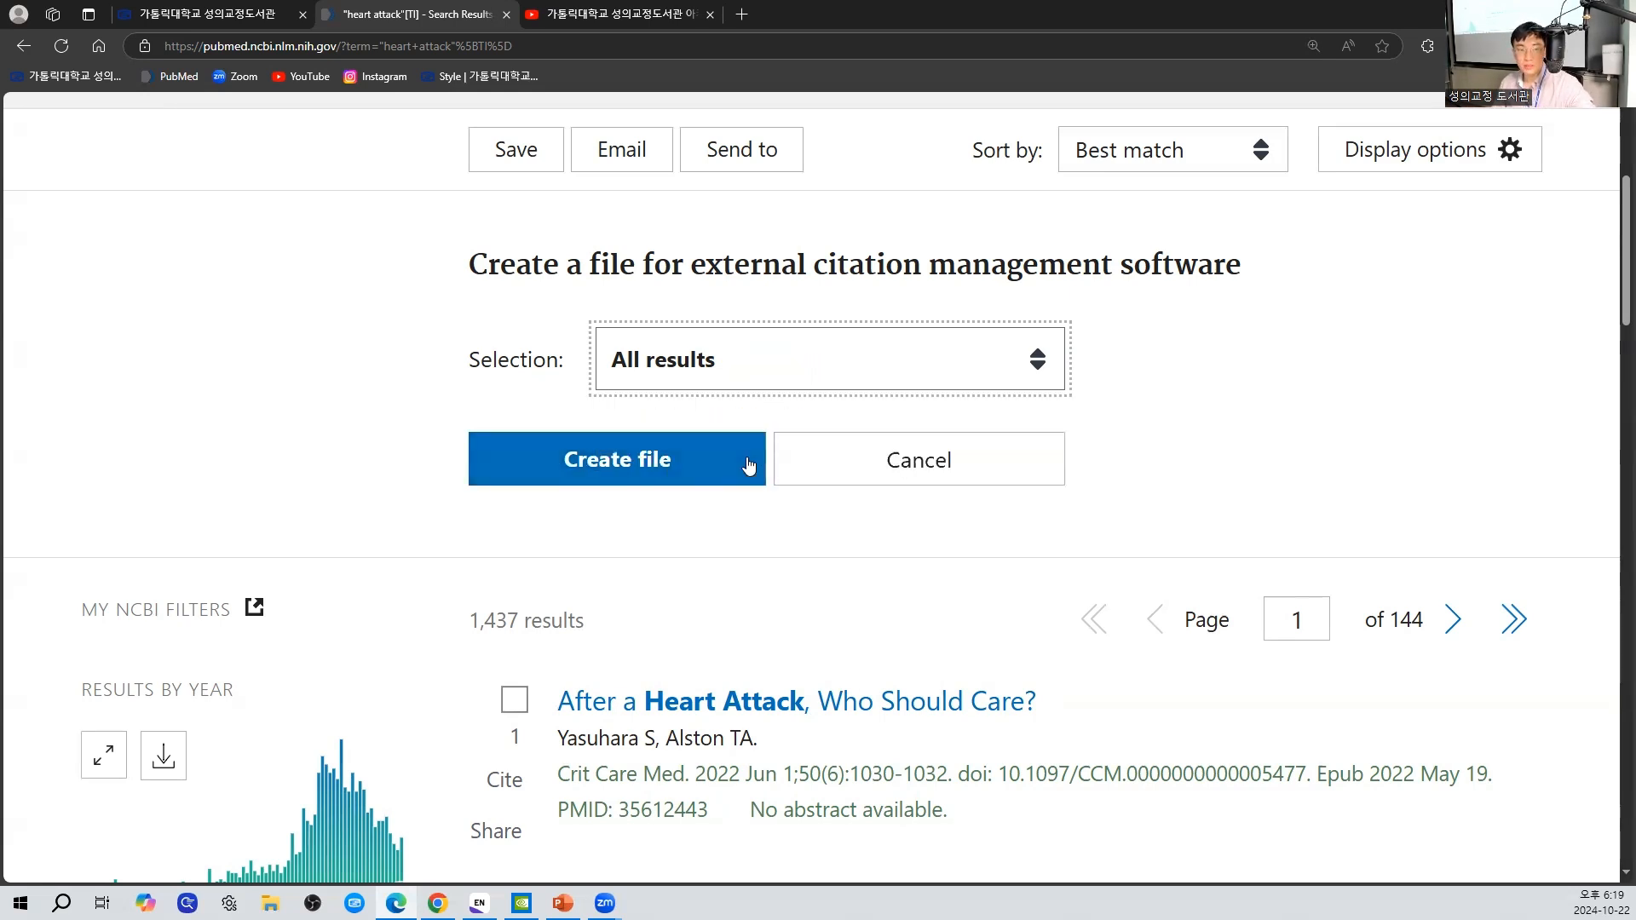
left_click_drag(473, 622, 594, 628)
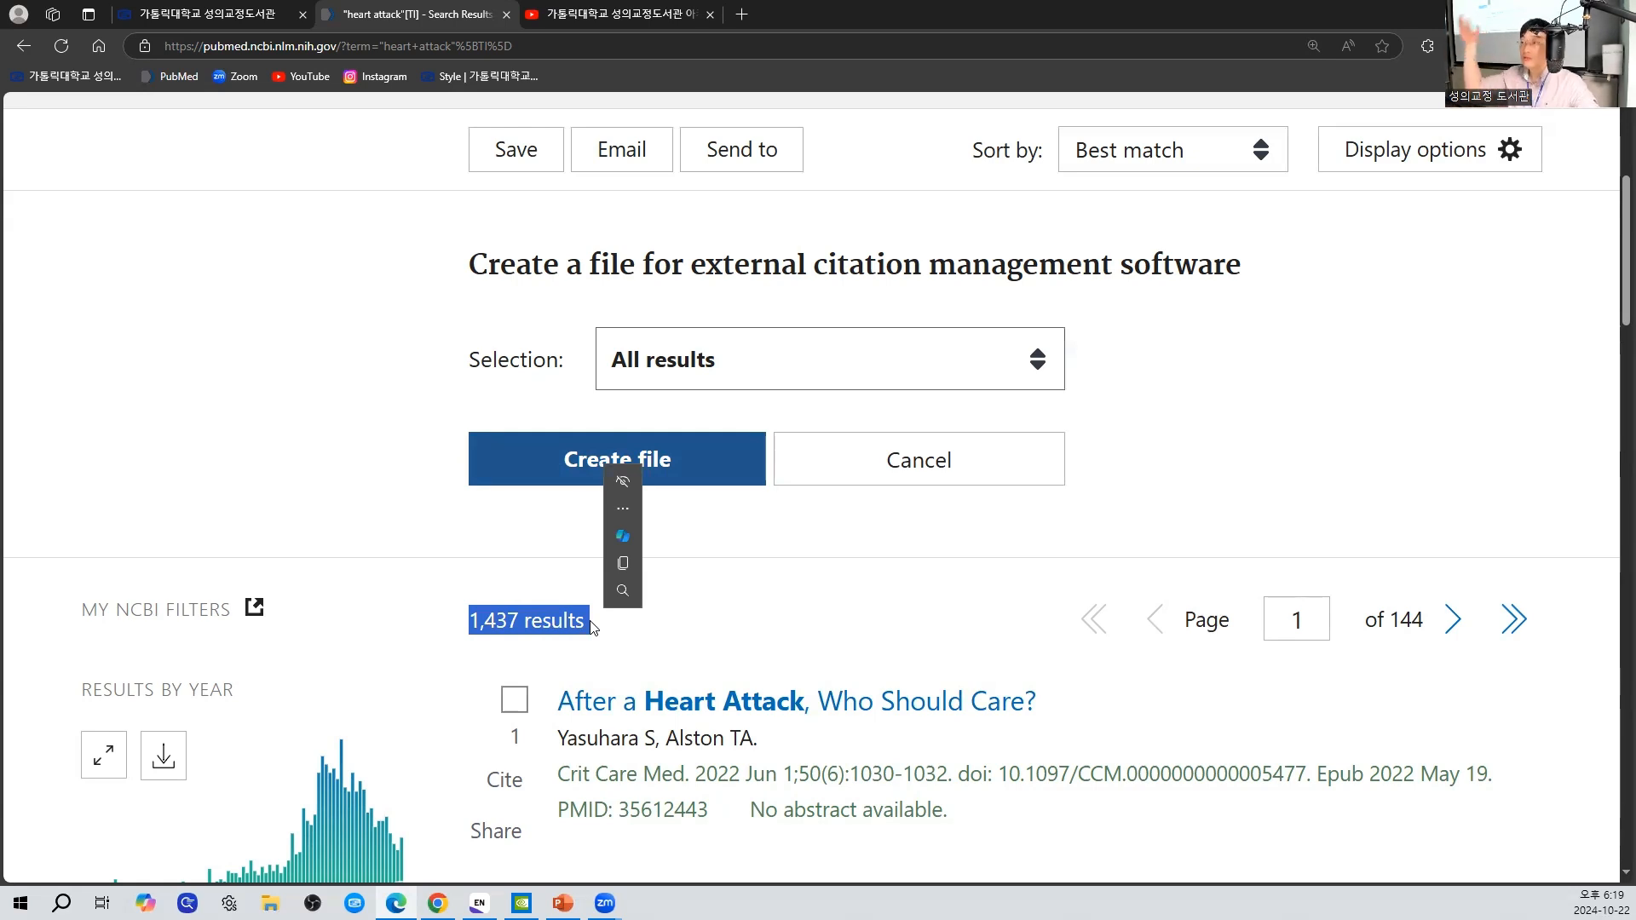
left_click(623, 563)
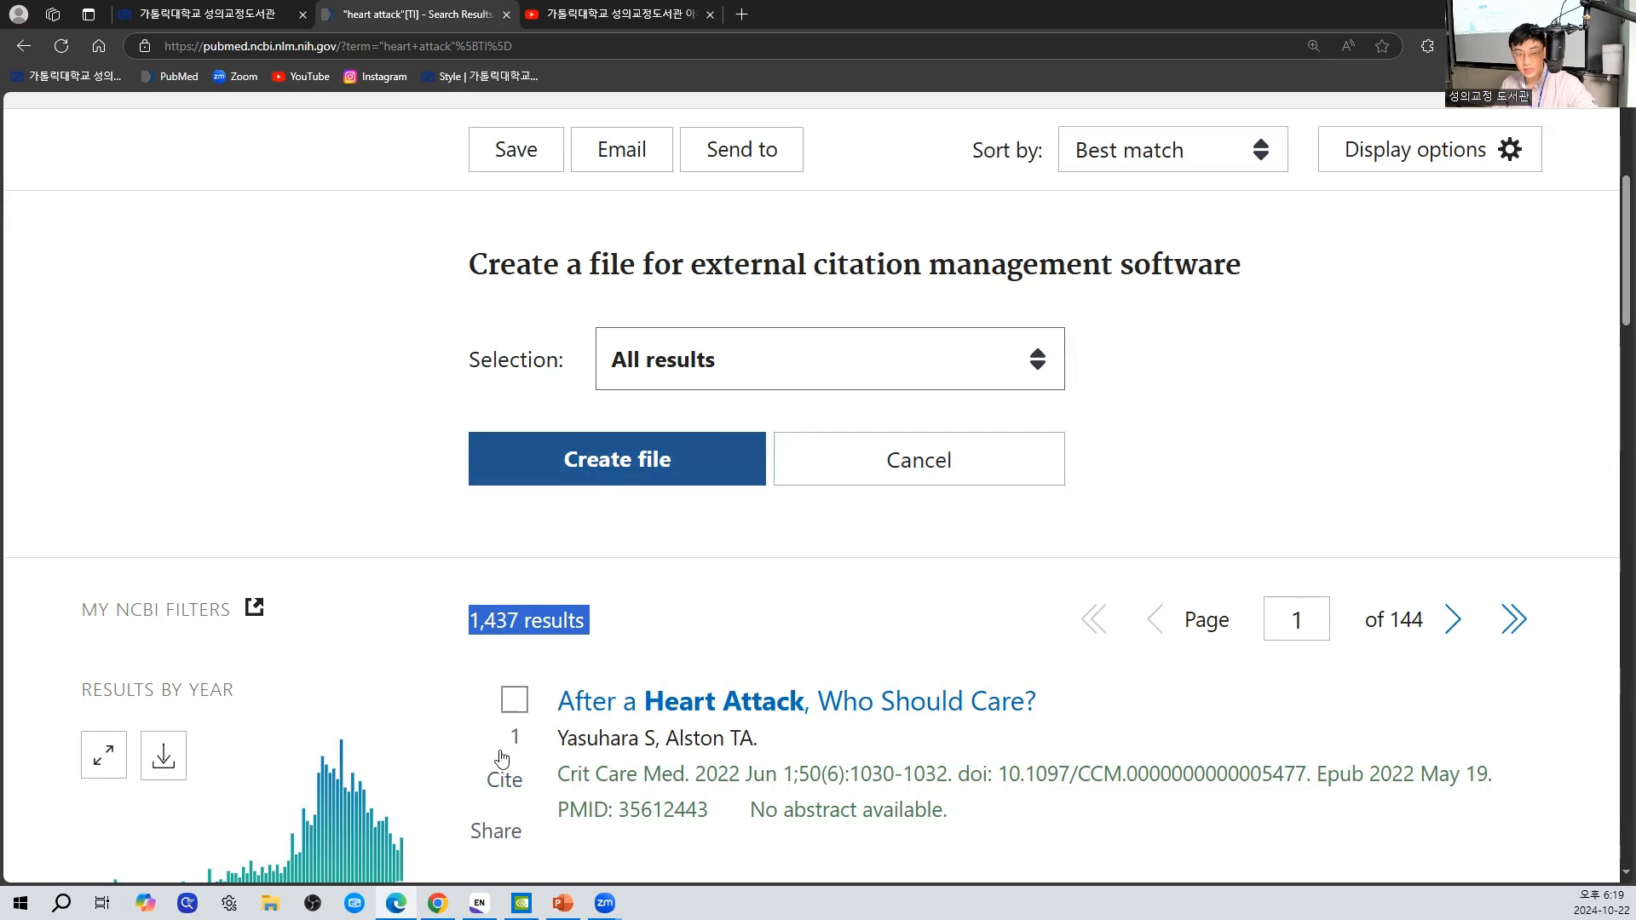
scroll(528, 735, "down", 5)
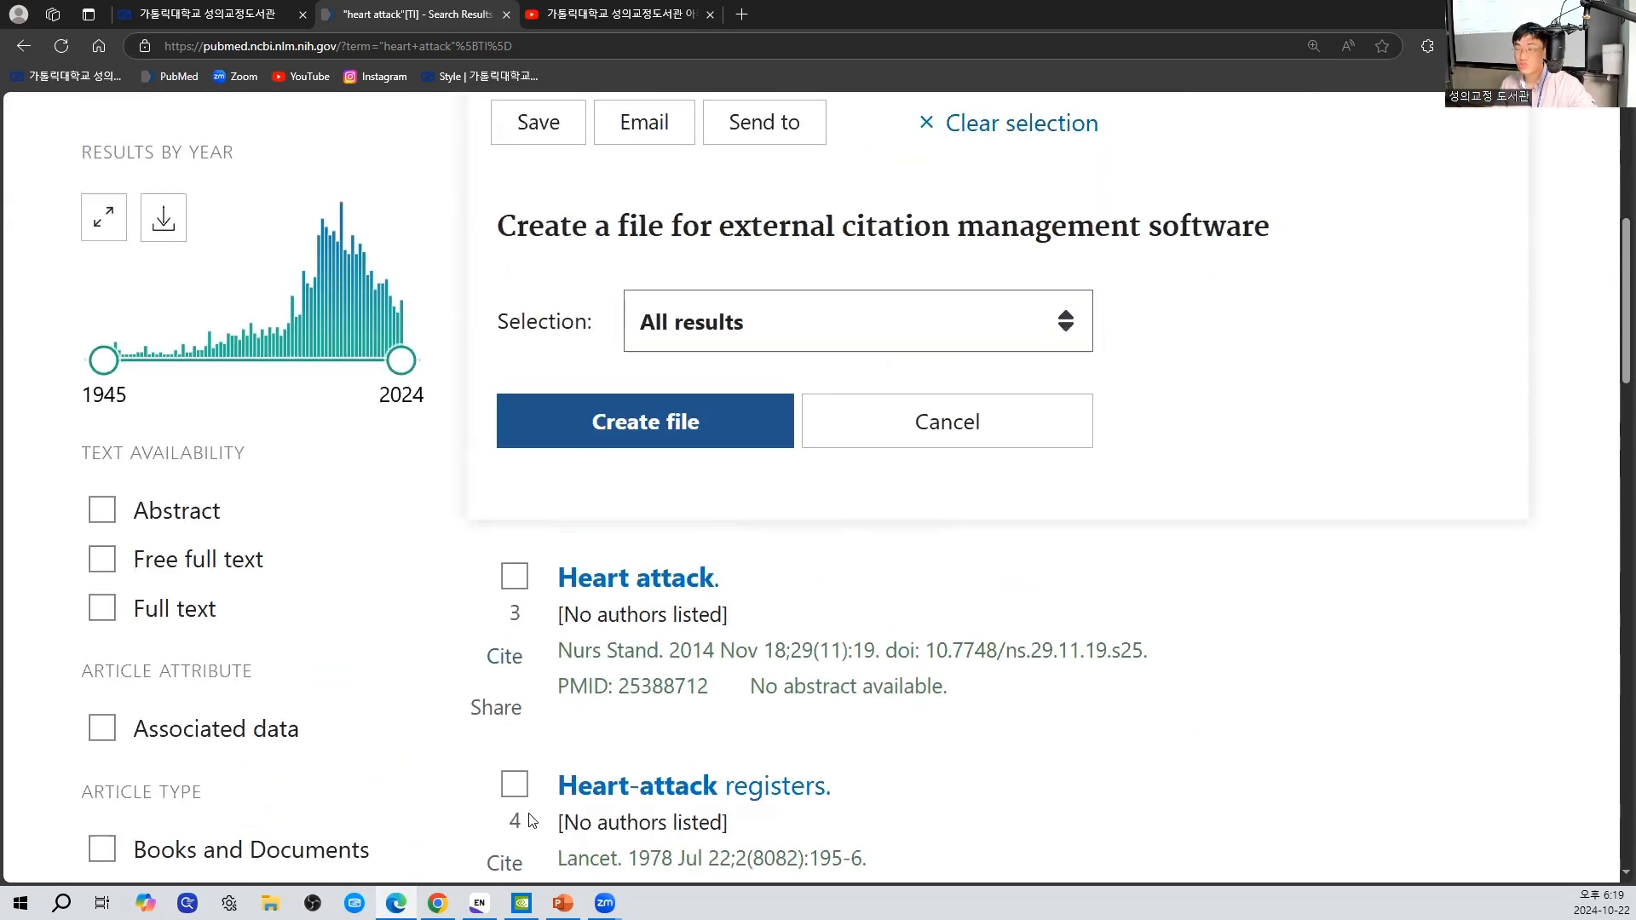
scroll(670, 685, "up", 5)
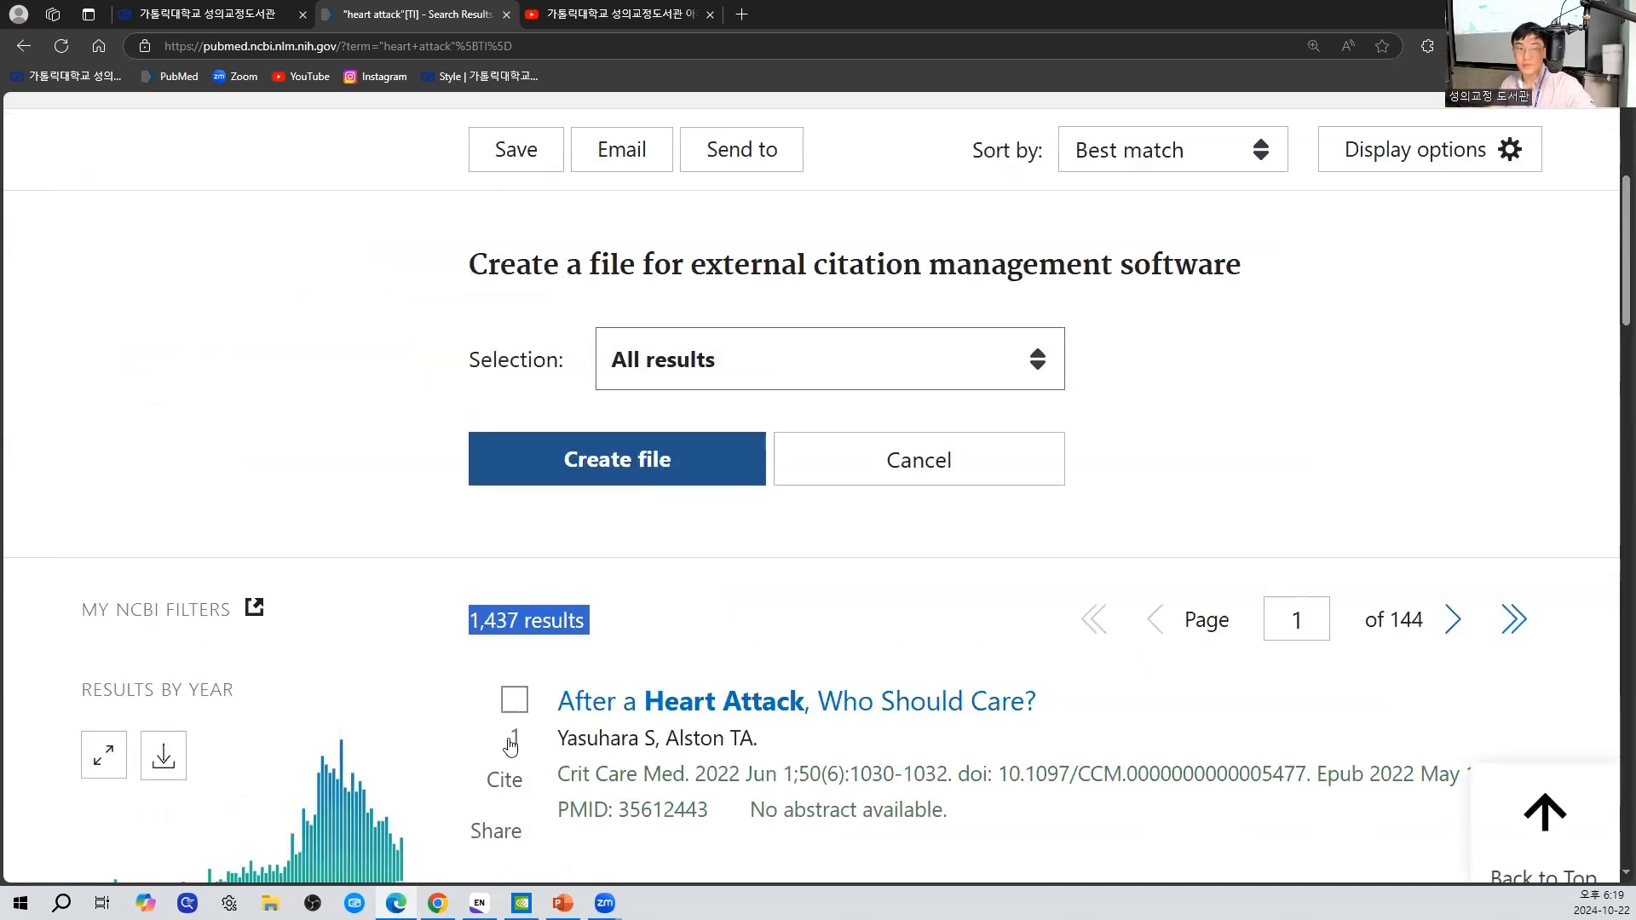
- Change the citation file's scope to Selection and tick the first, third and fourth articles in the results
left_click(1062, 372)
left_click(759, 479)
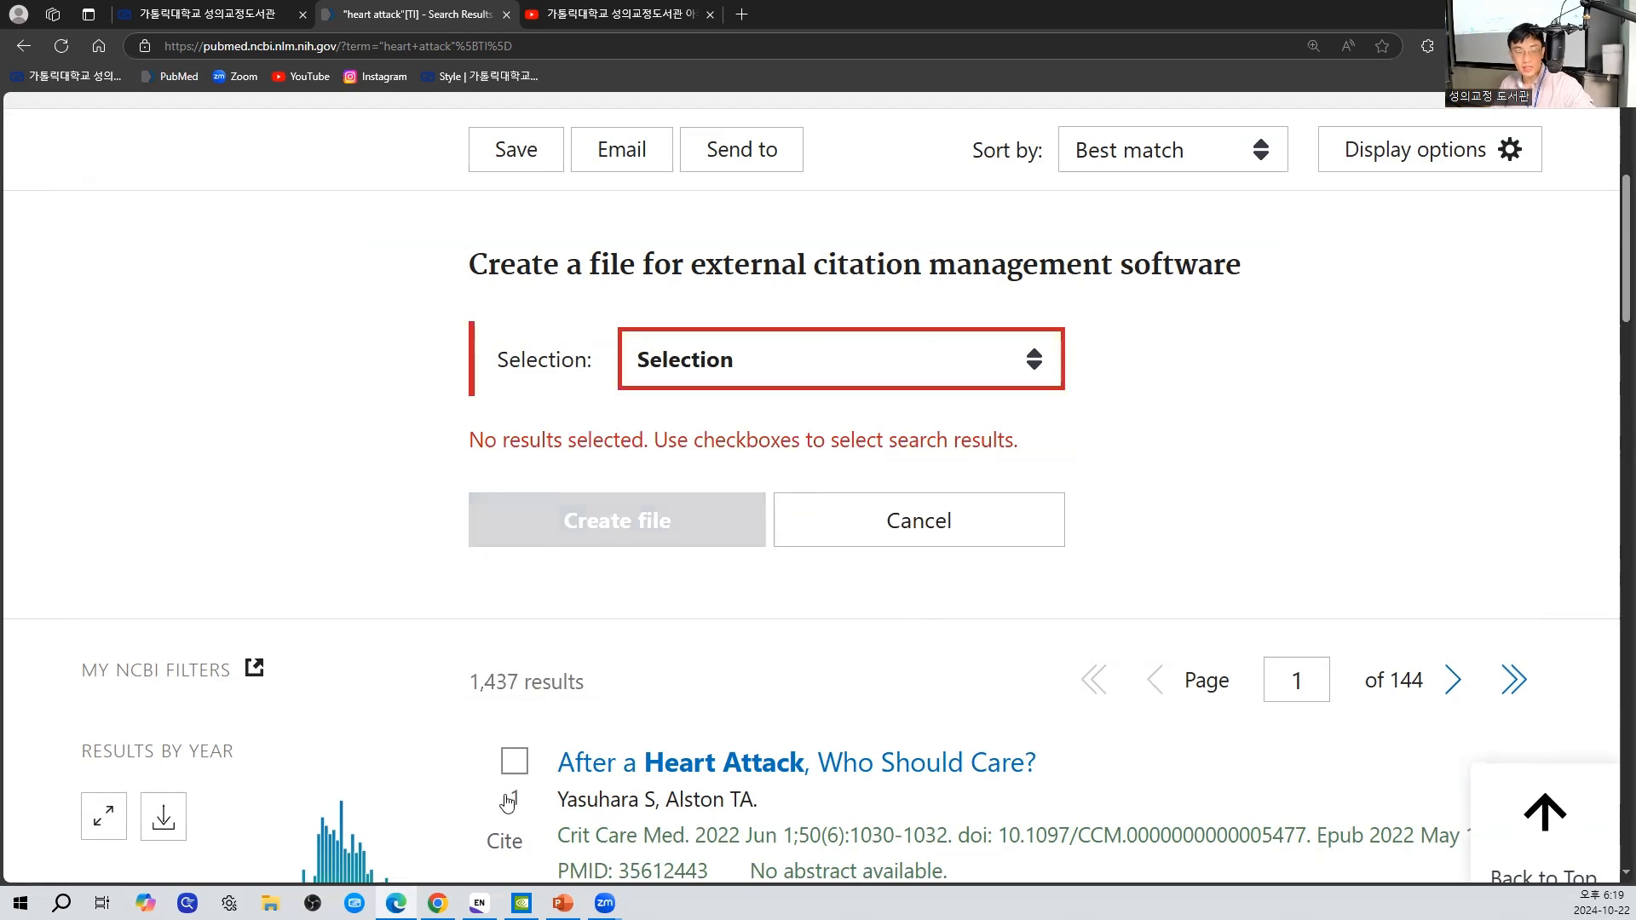
left_click(515, 762)
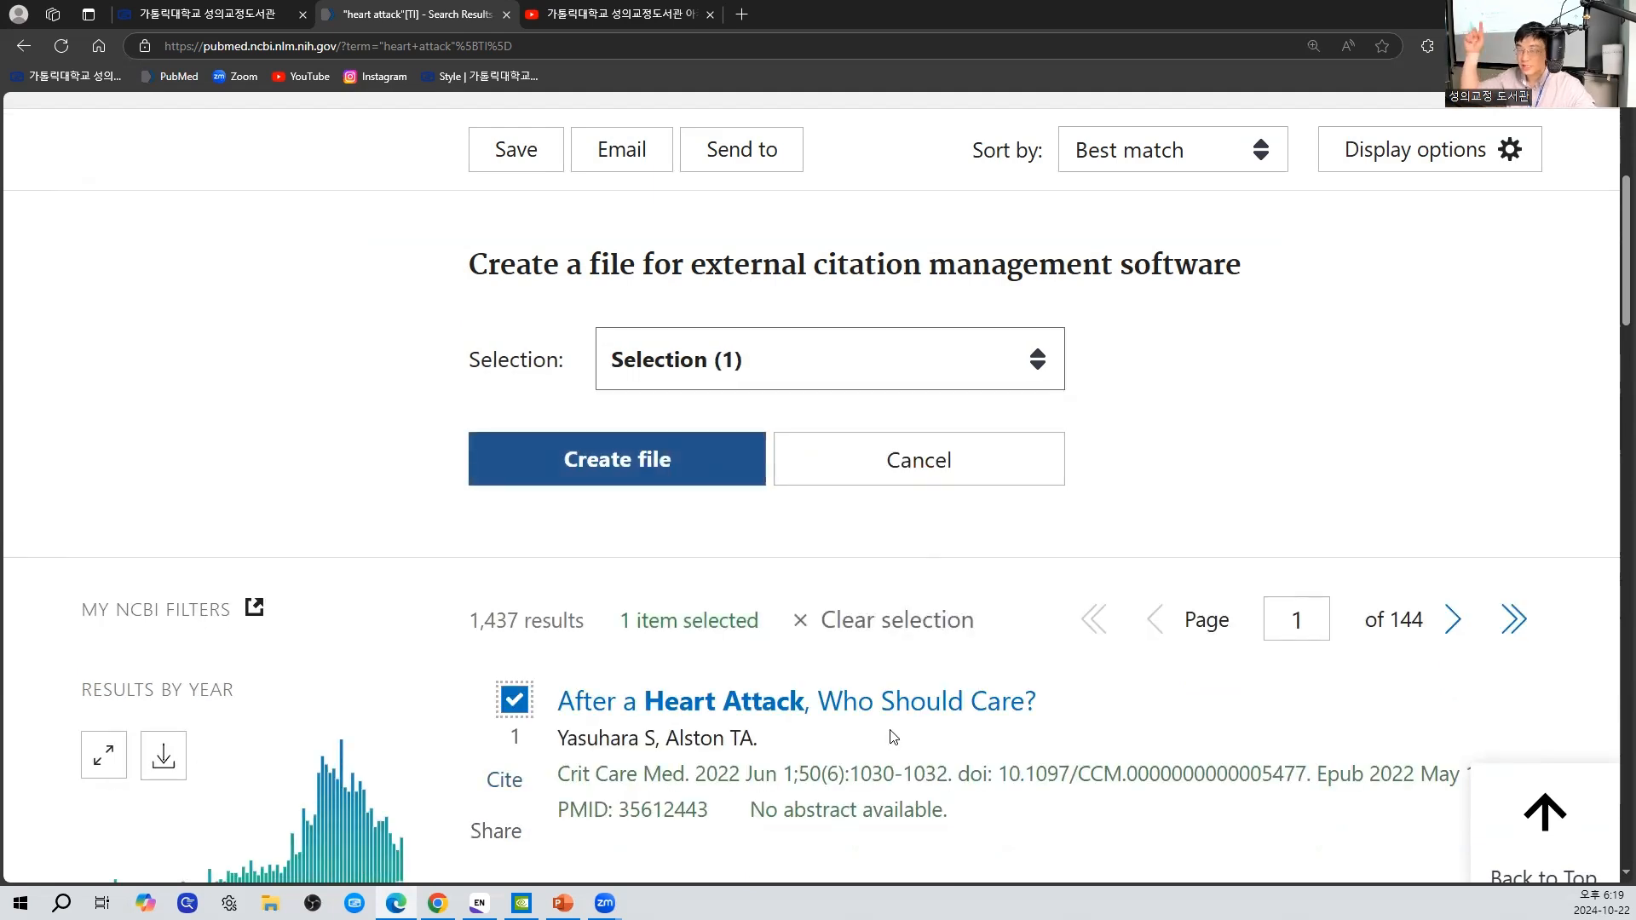
scroll(786, 724, "down", 1)
scroll(786, 723, "down", 4)
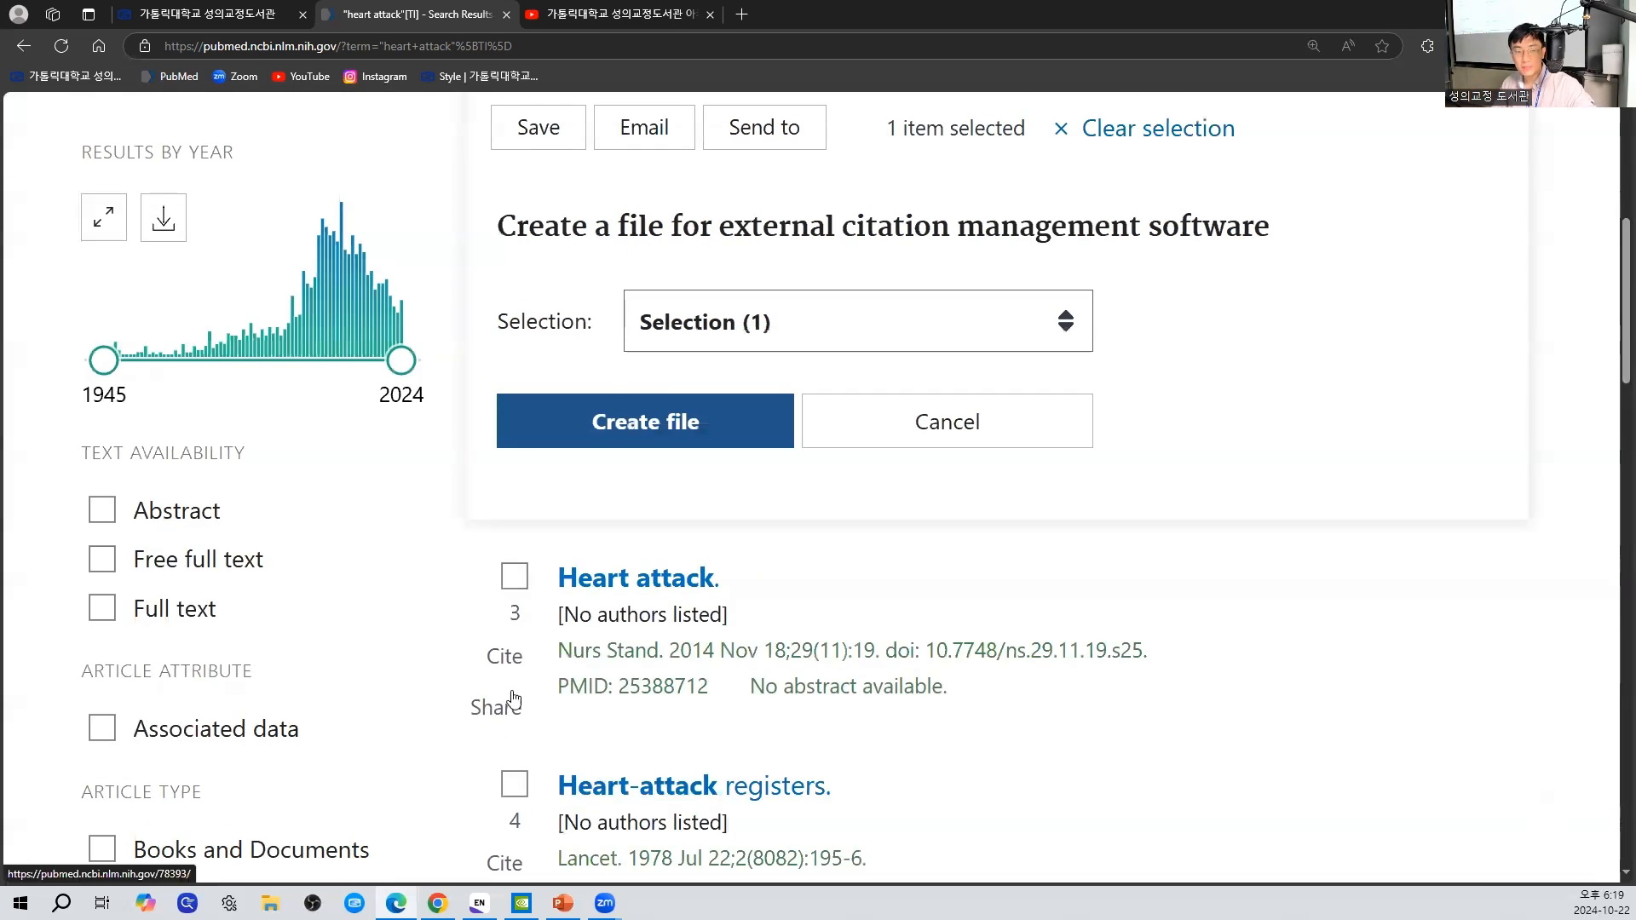
left_click(514, 577)
left_click(515, 785)
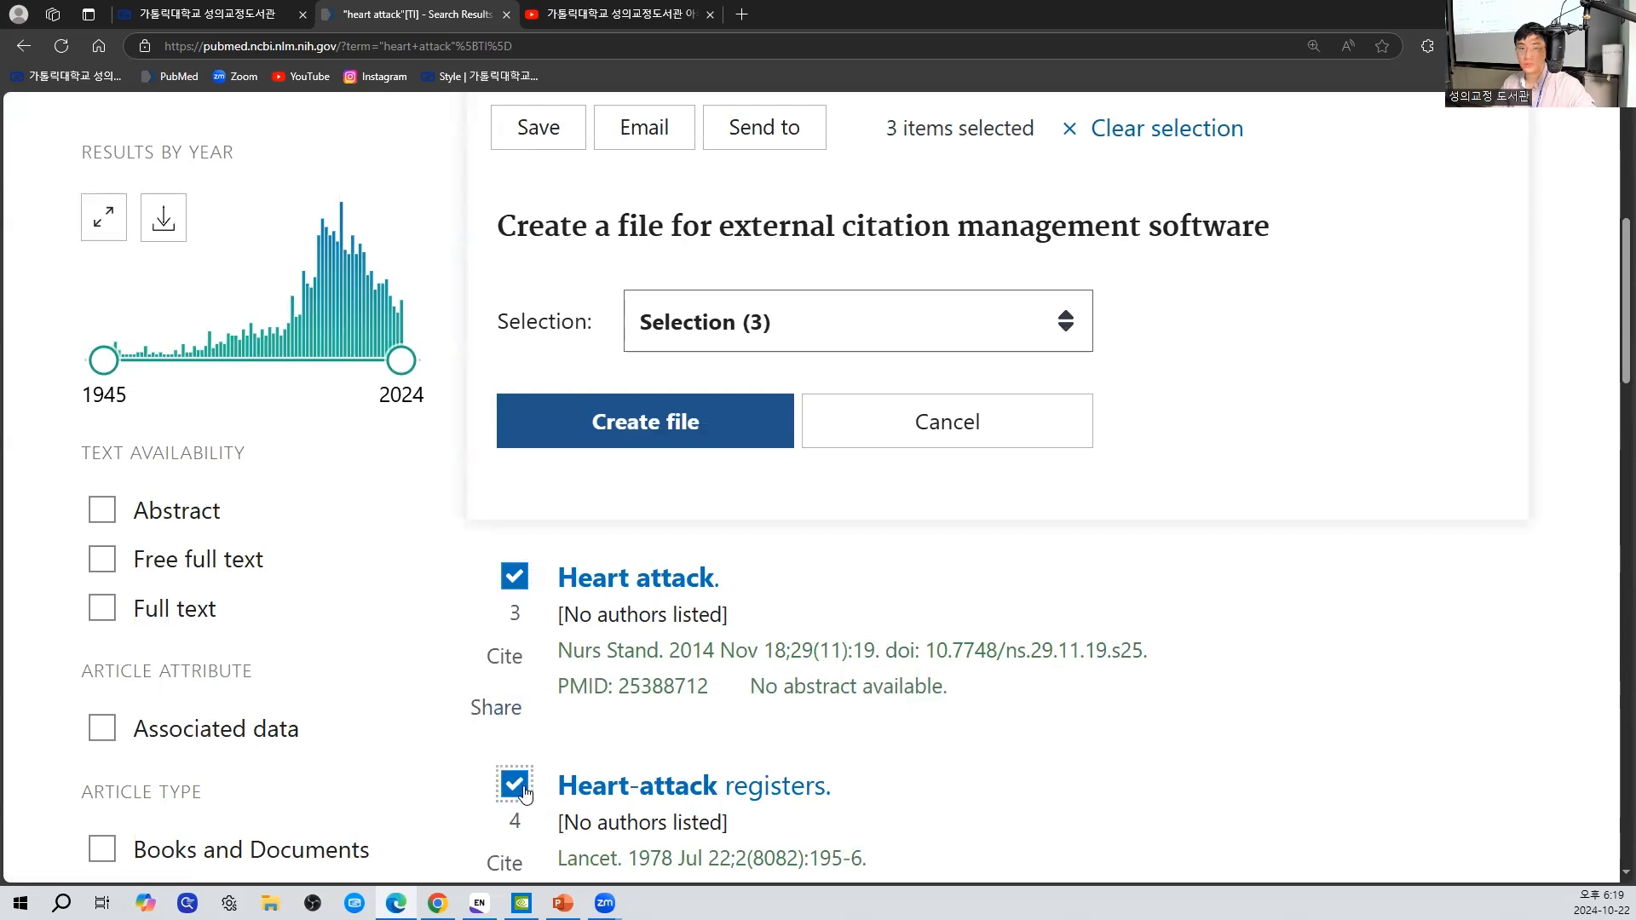
- Untick the first, third and fourth articles and set the citation file's selection to All results on this page
left_click(515, 787)
left_click(515, 577)
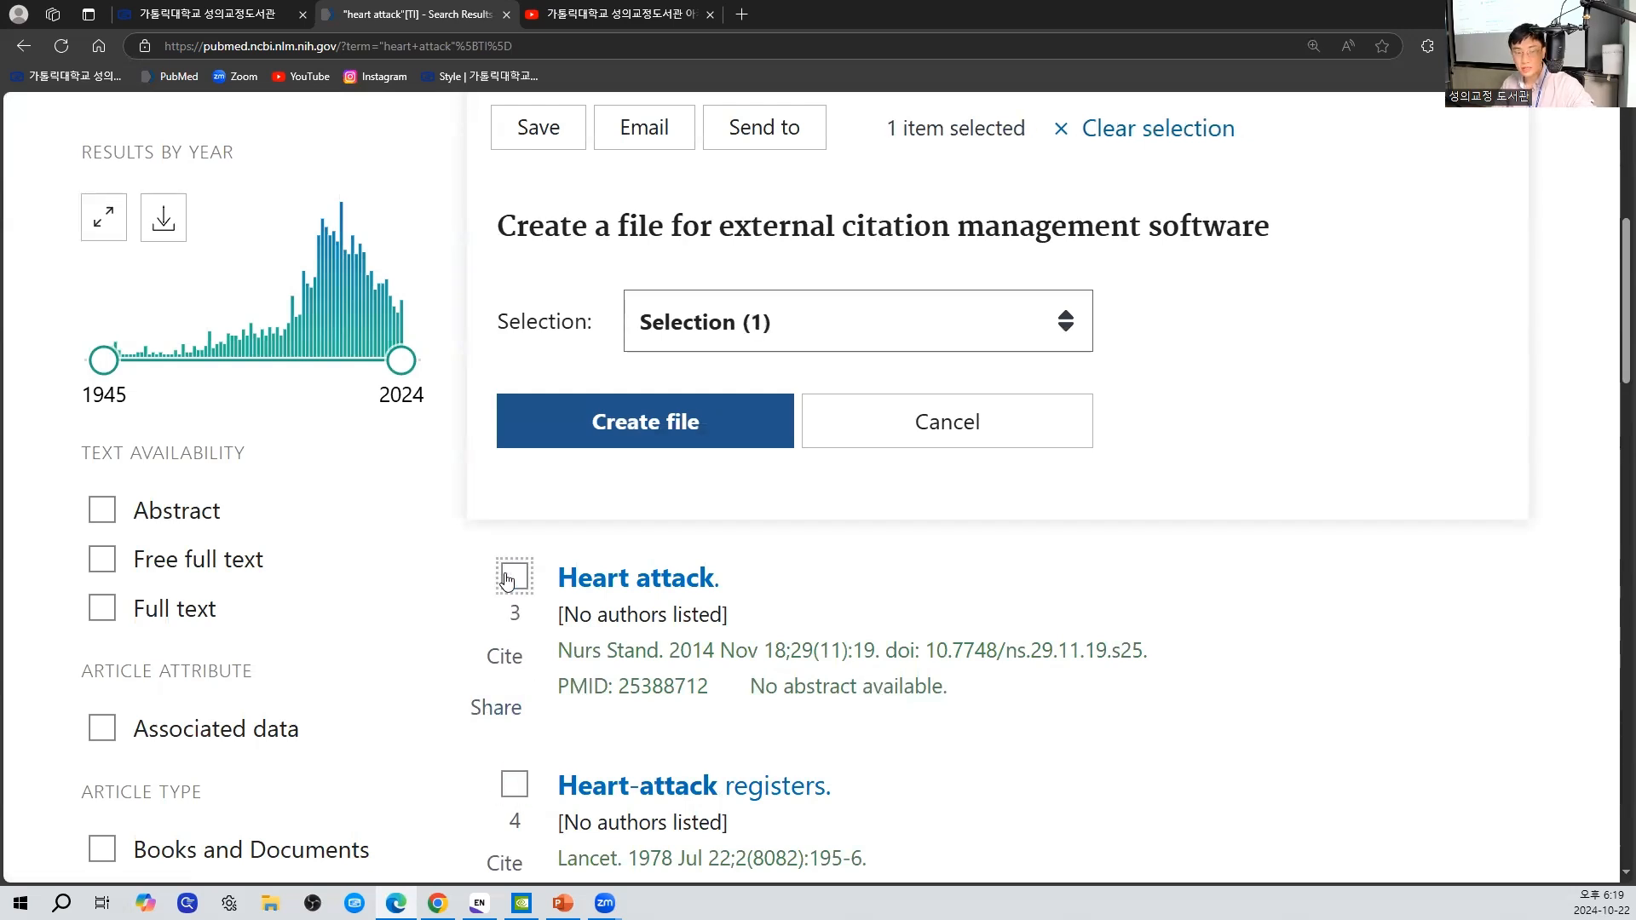
scroll(520, 588, "up", 5)
left_click(515, 785)
left_click(861, 473)
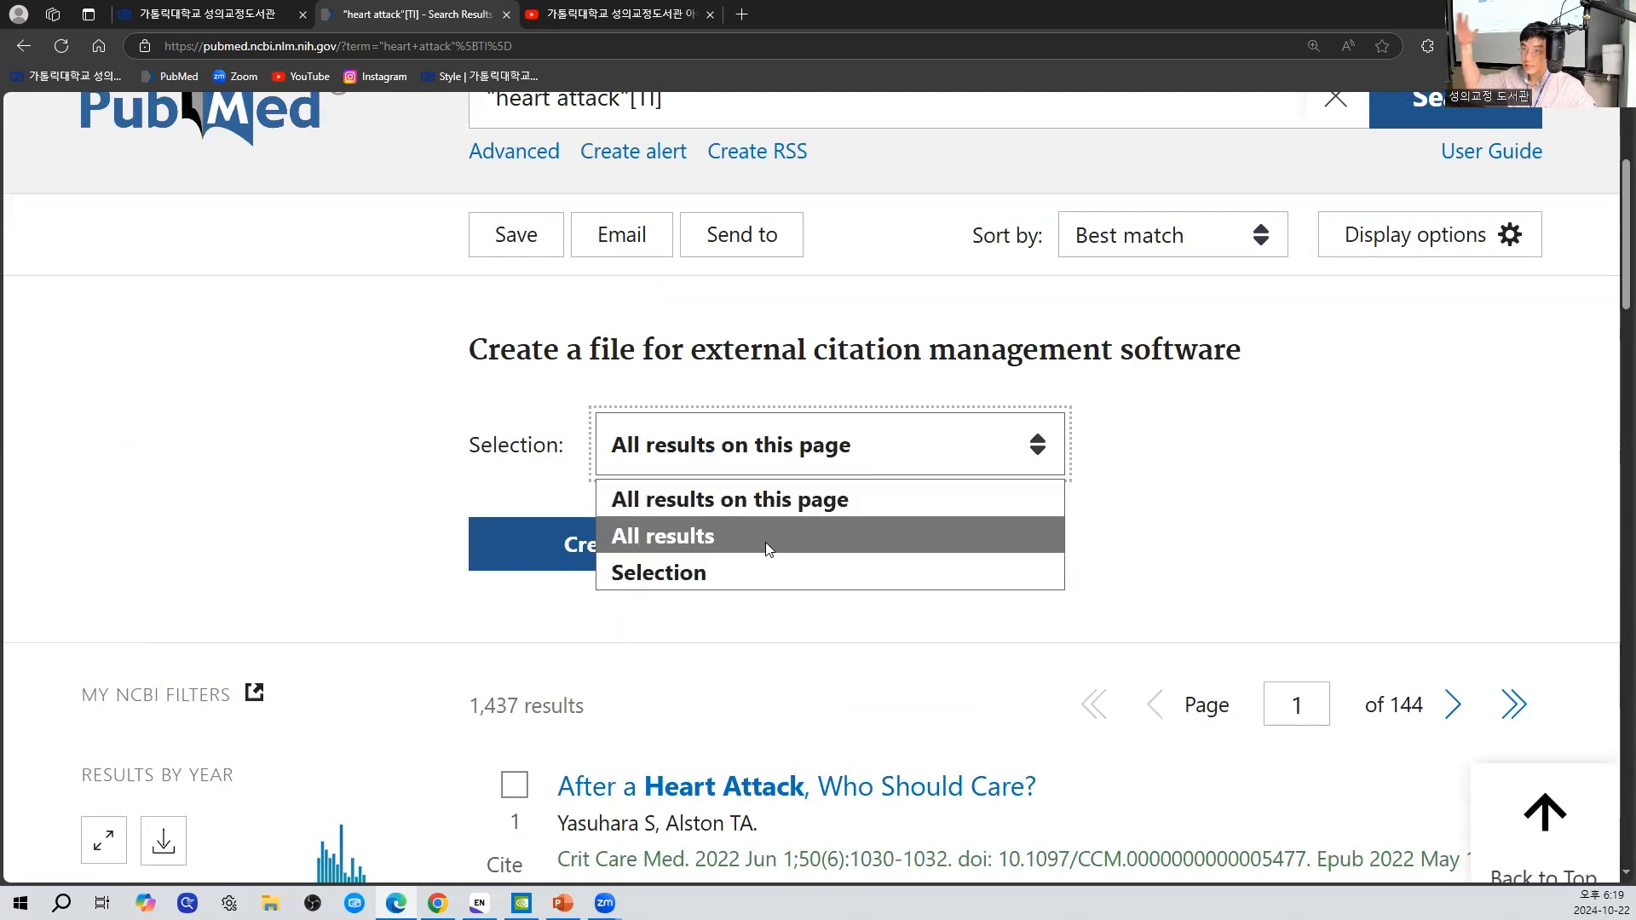
left_click(806, 507)
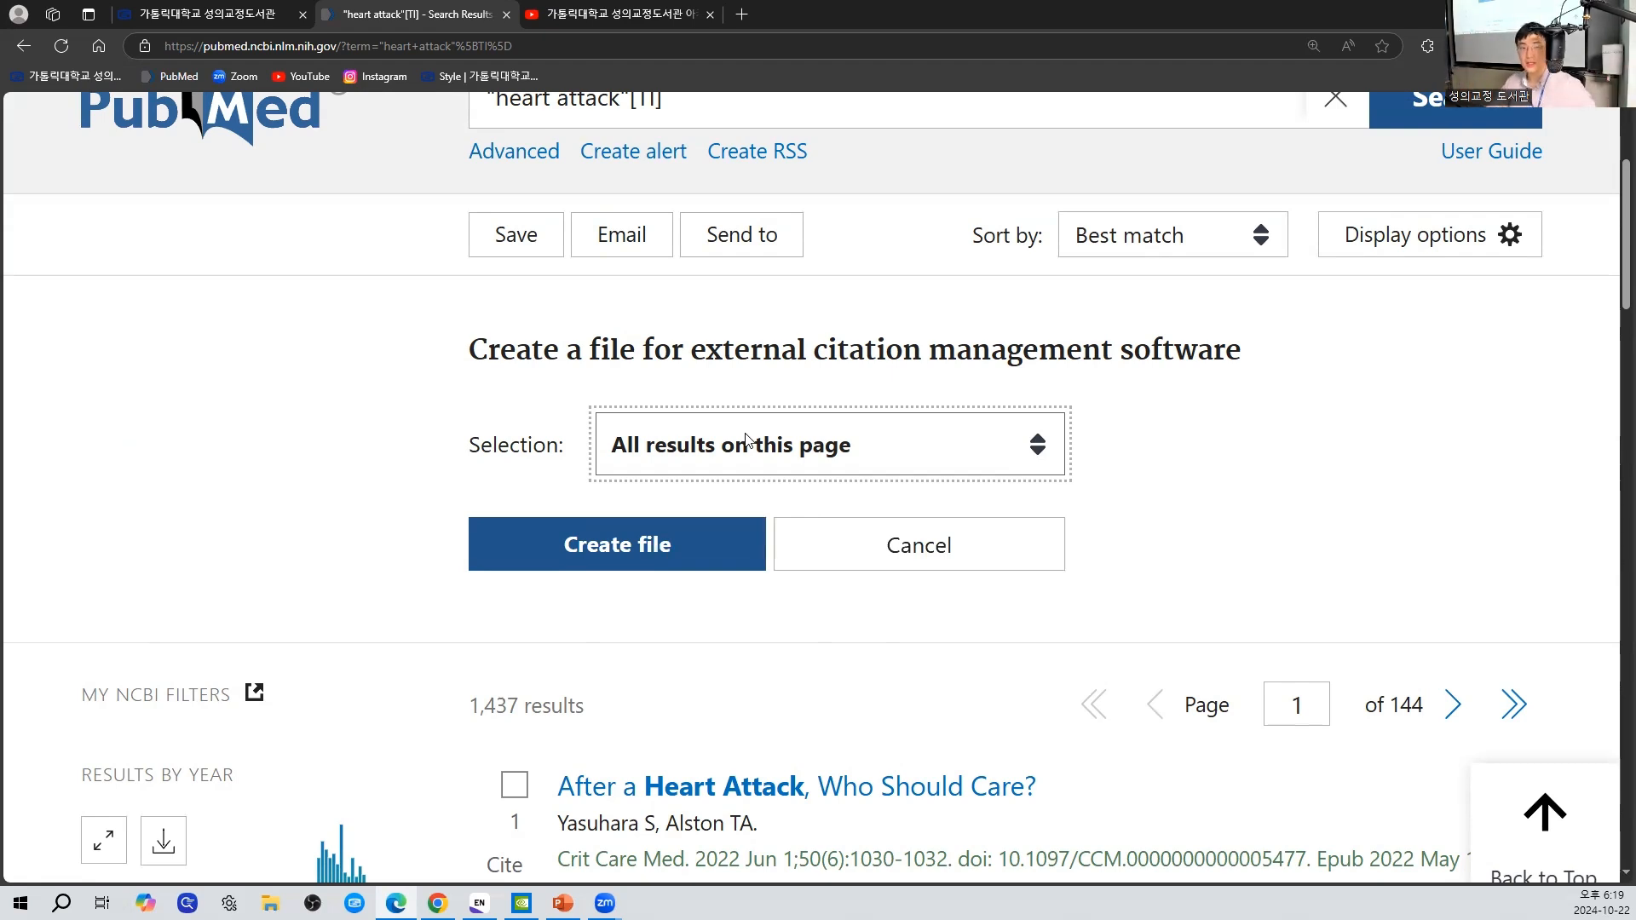
- Create the citation file for the results page, open pubmed-heartattac-set.nbib to import it into EndNote, and maximize the library window
left_click(690, 559)
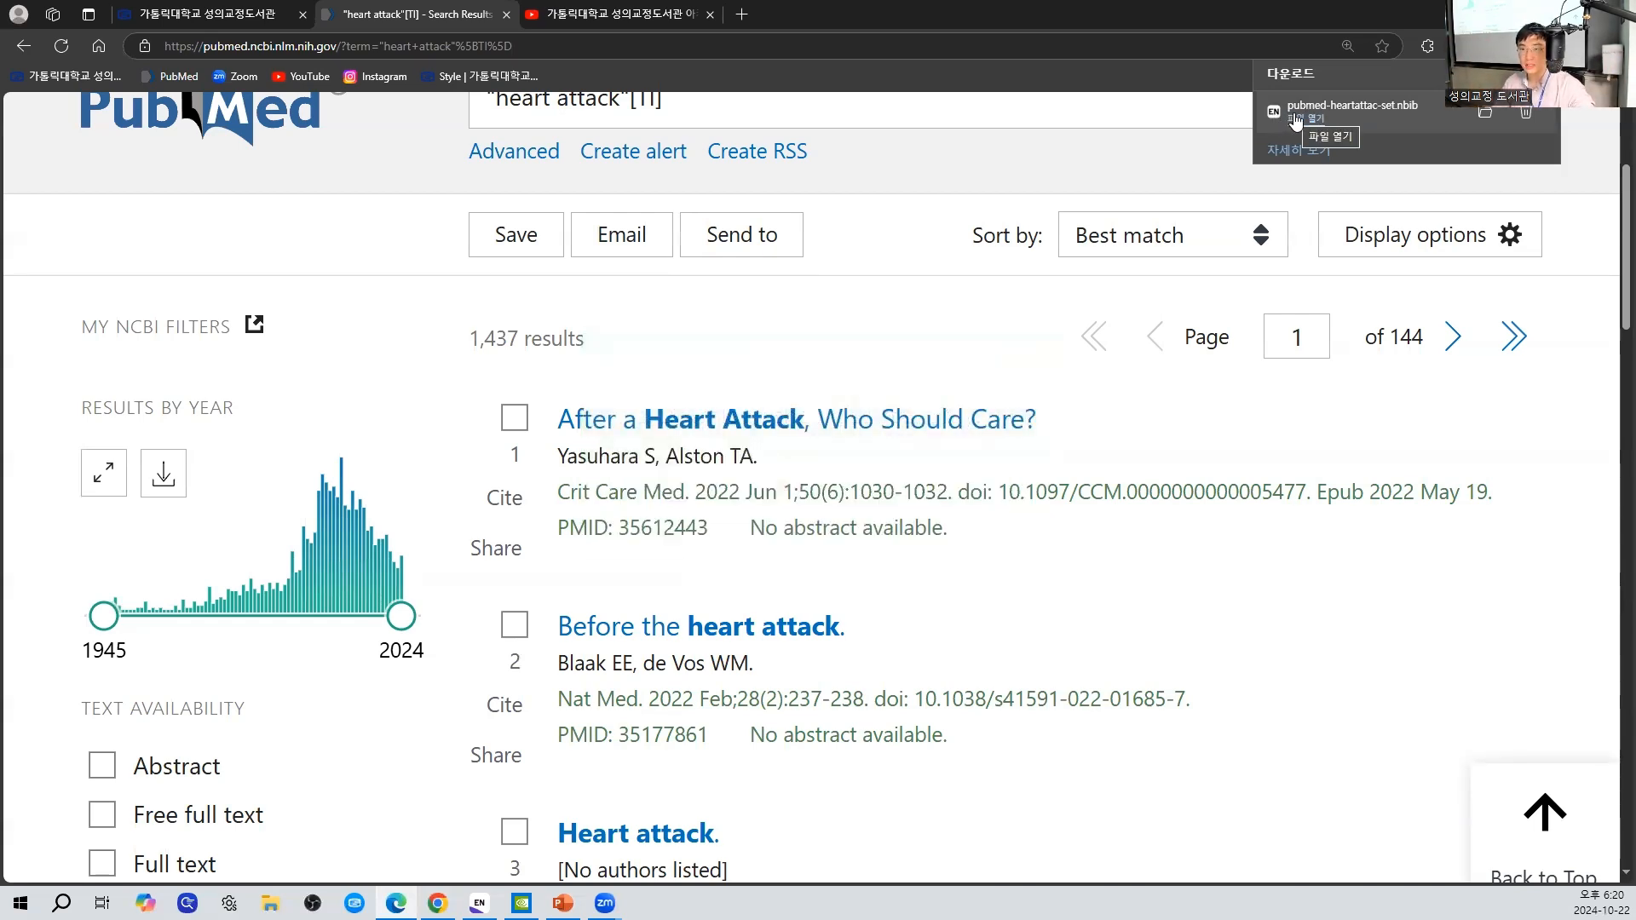
left_click(1296, 120)
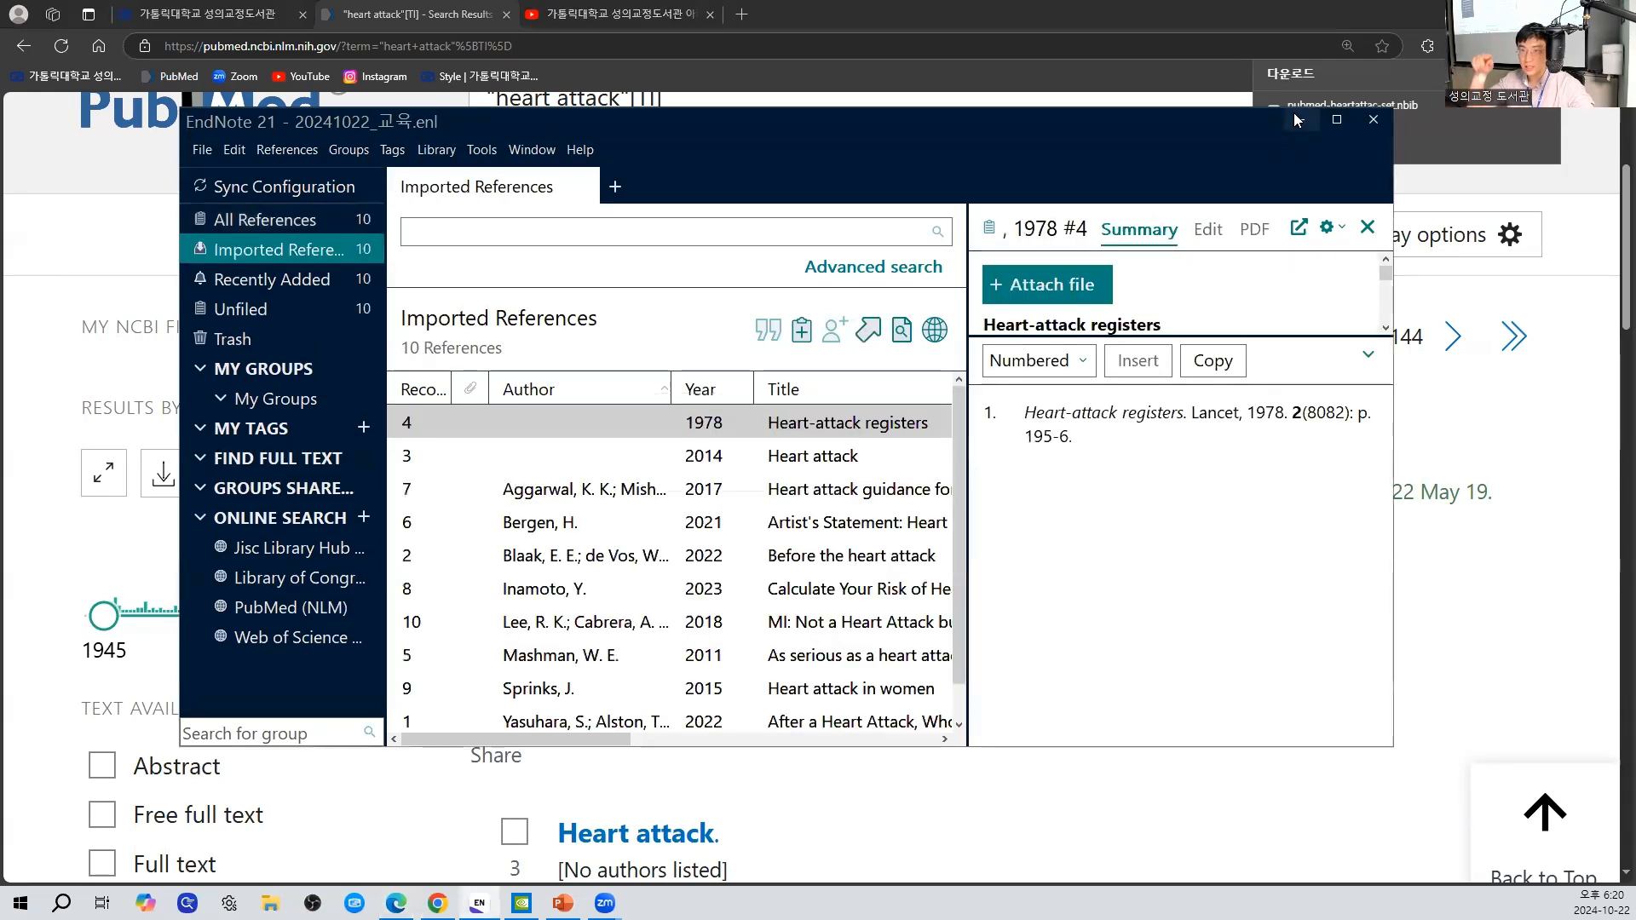
left_click(1337, 122)
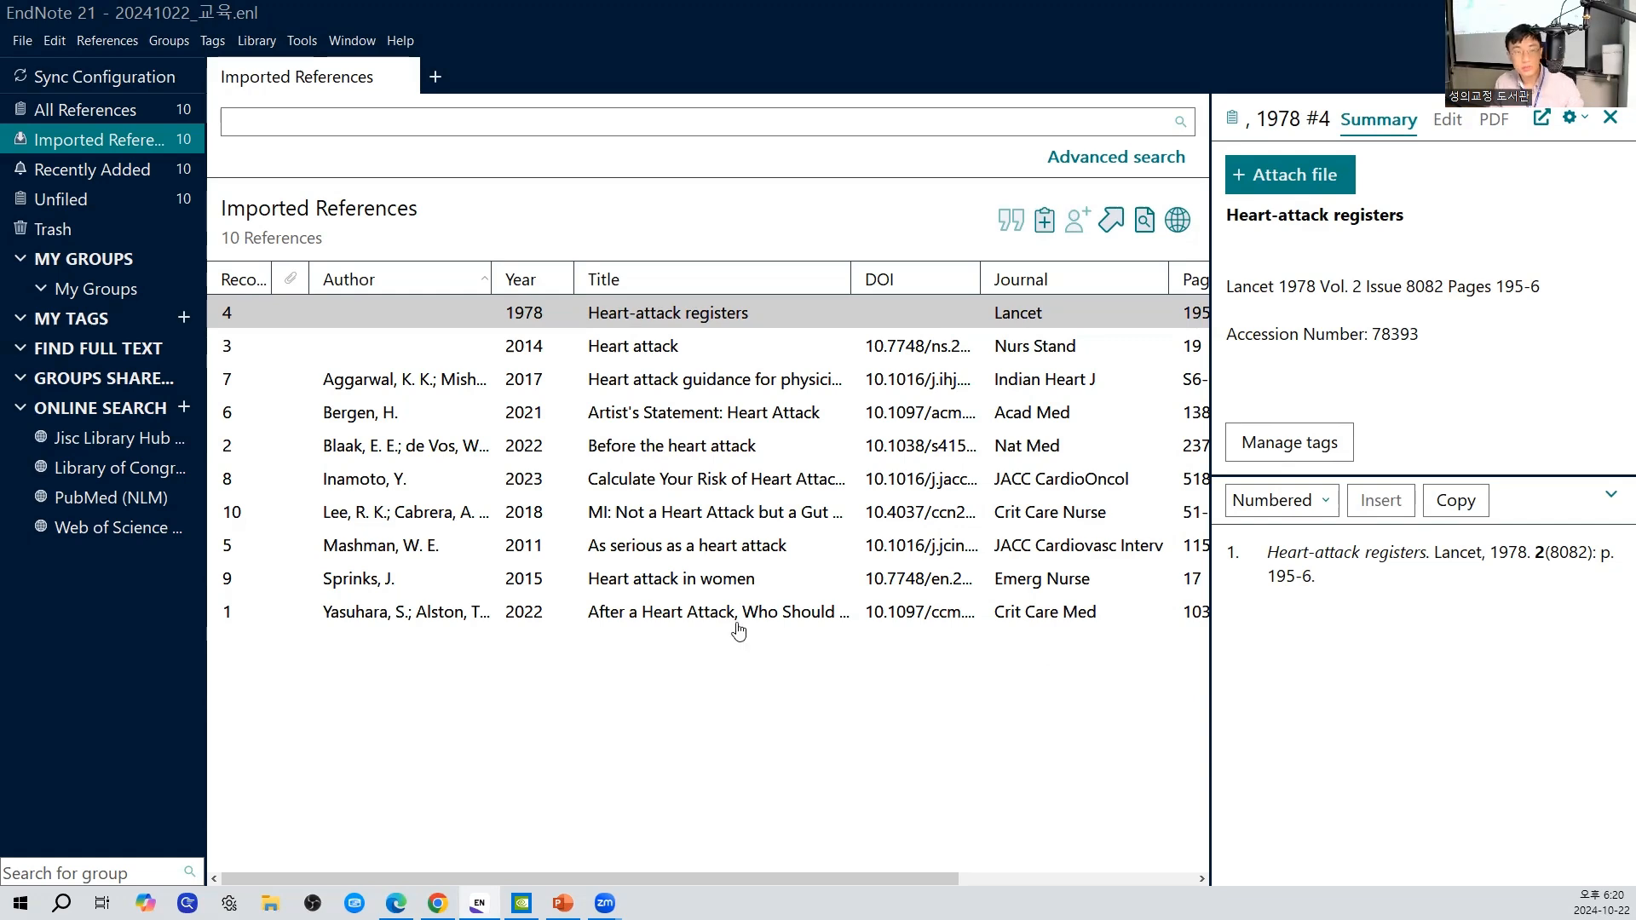
- Switch back to PubMed, look over the record "After a Heart Attack, Who Should Care?" and return to the search results
key("alt+Tab")
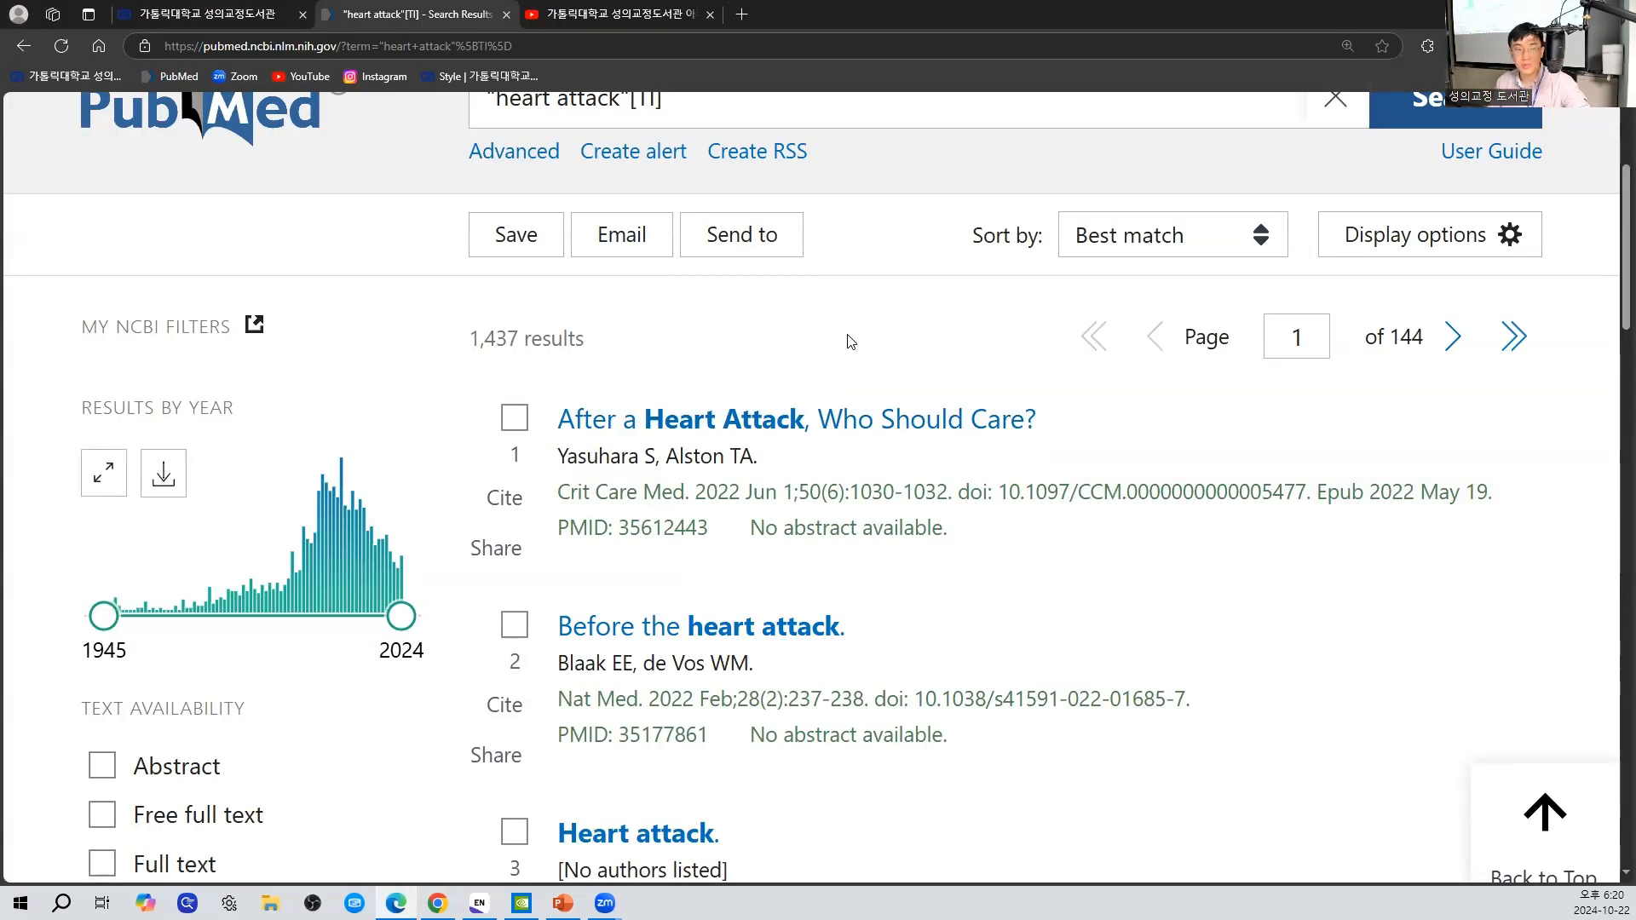
left_click(931, 433)
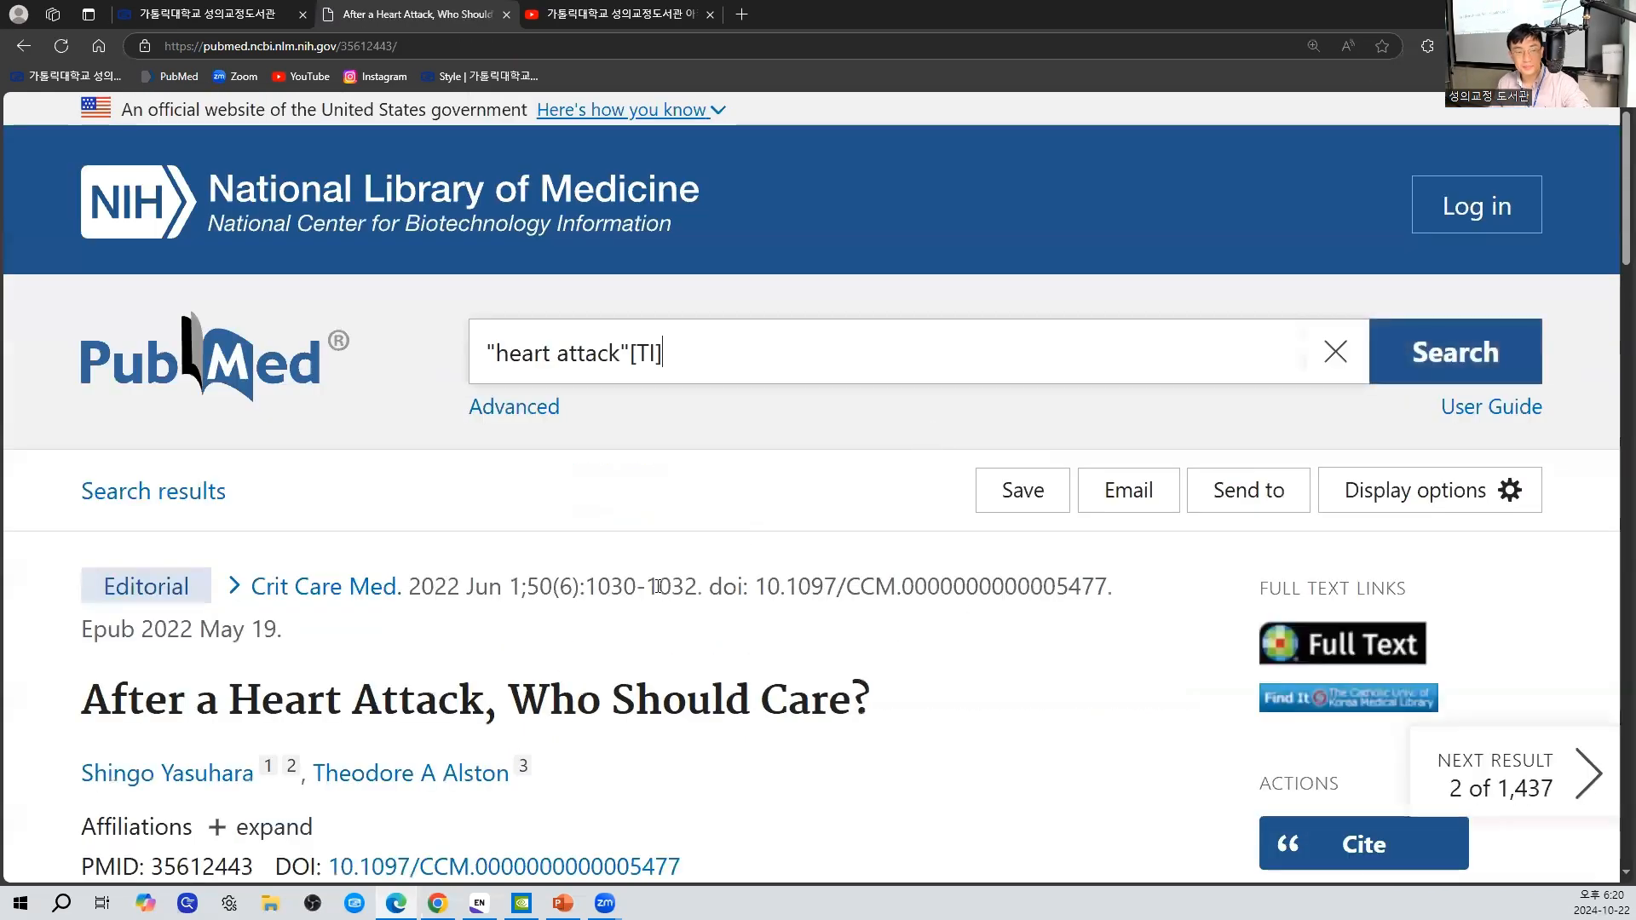
scroll(658, 582, "down", 3)
scroll(663, 520, "up", 1)
key("alt+Left")
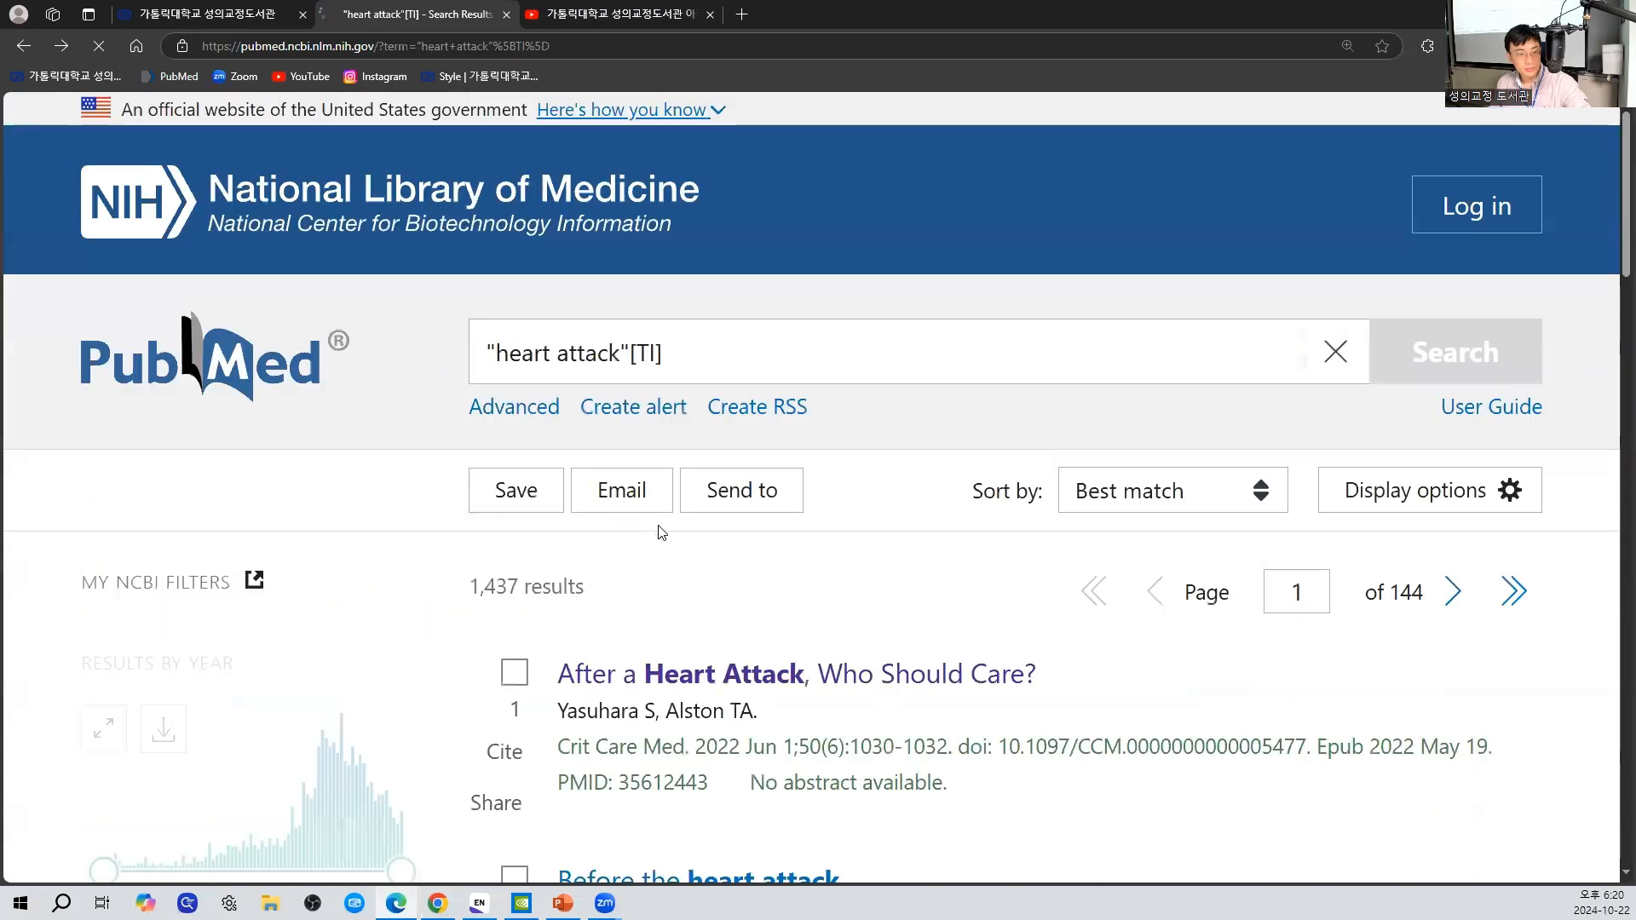
- Load more search results, open the article "Heart attack guidance for physicians: When to suspect, how to diagnose, what to do?" and review its abstract
scroll(660, 533, "down", 10)
scroll(798, 534, "down", 13)
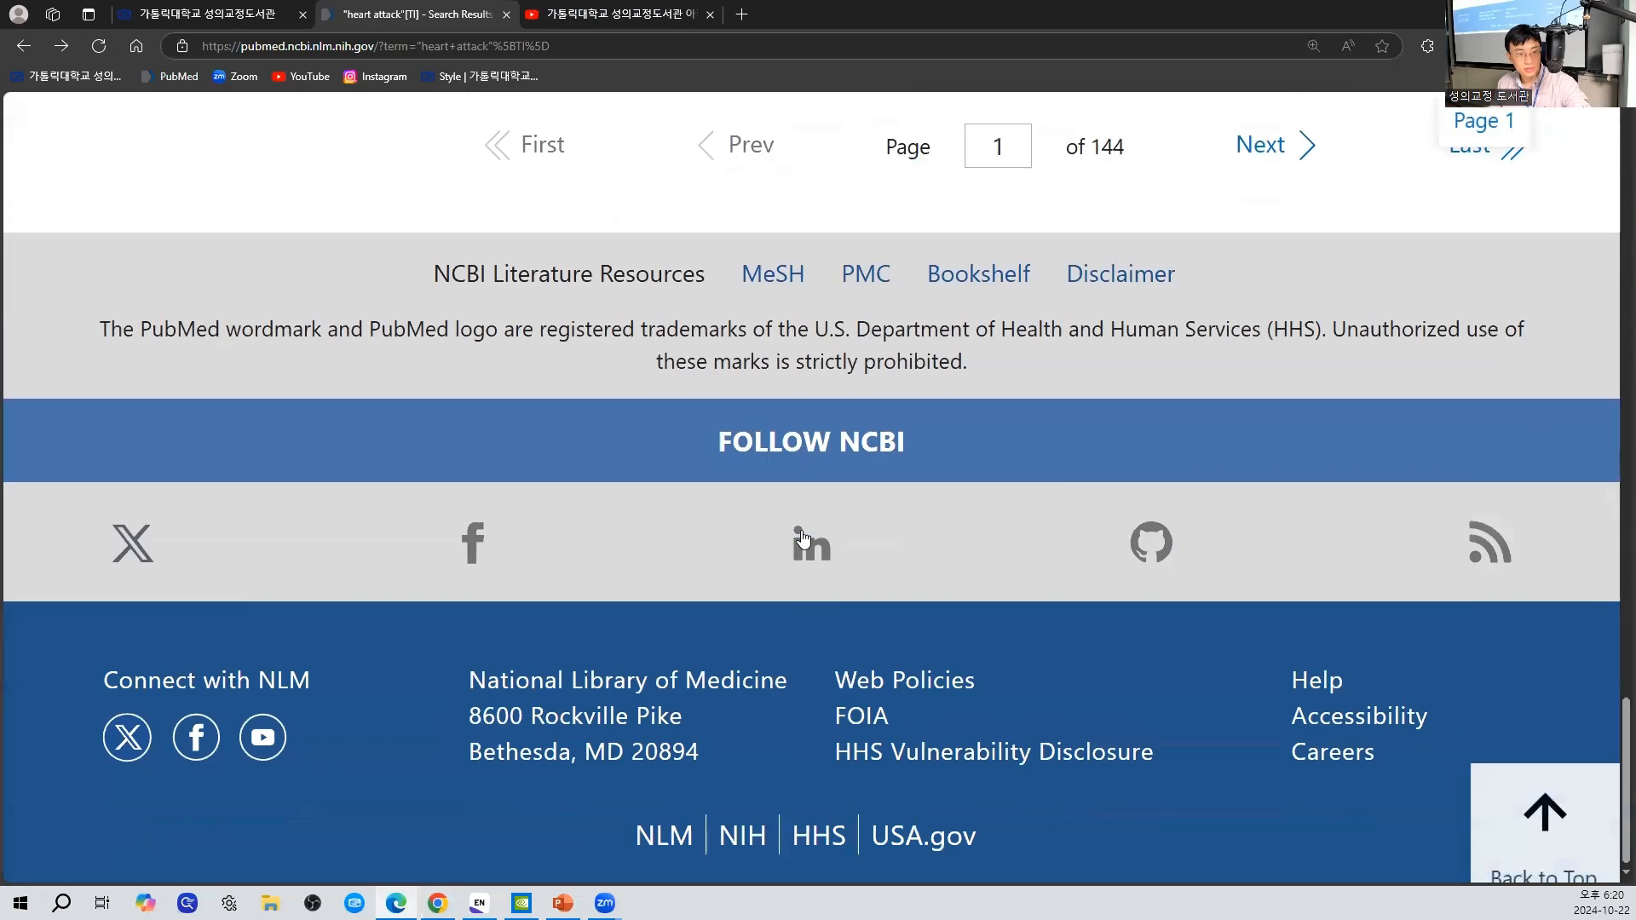
scroll(775, 528, "up", 4)
left_click(937, 517)
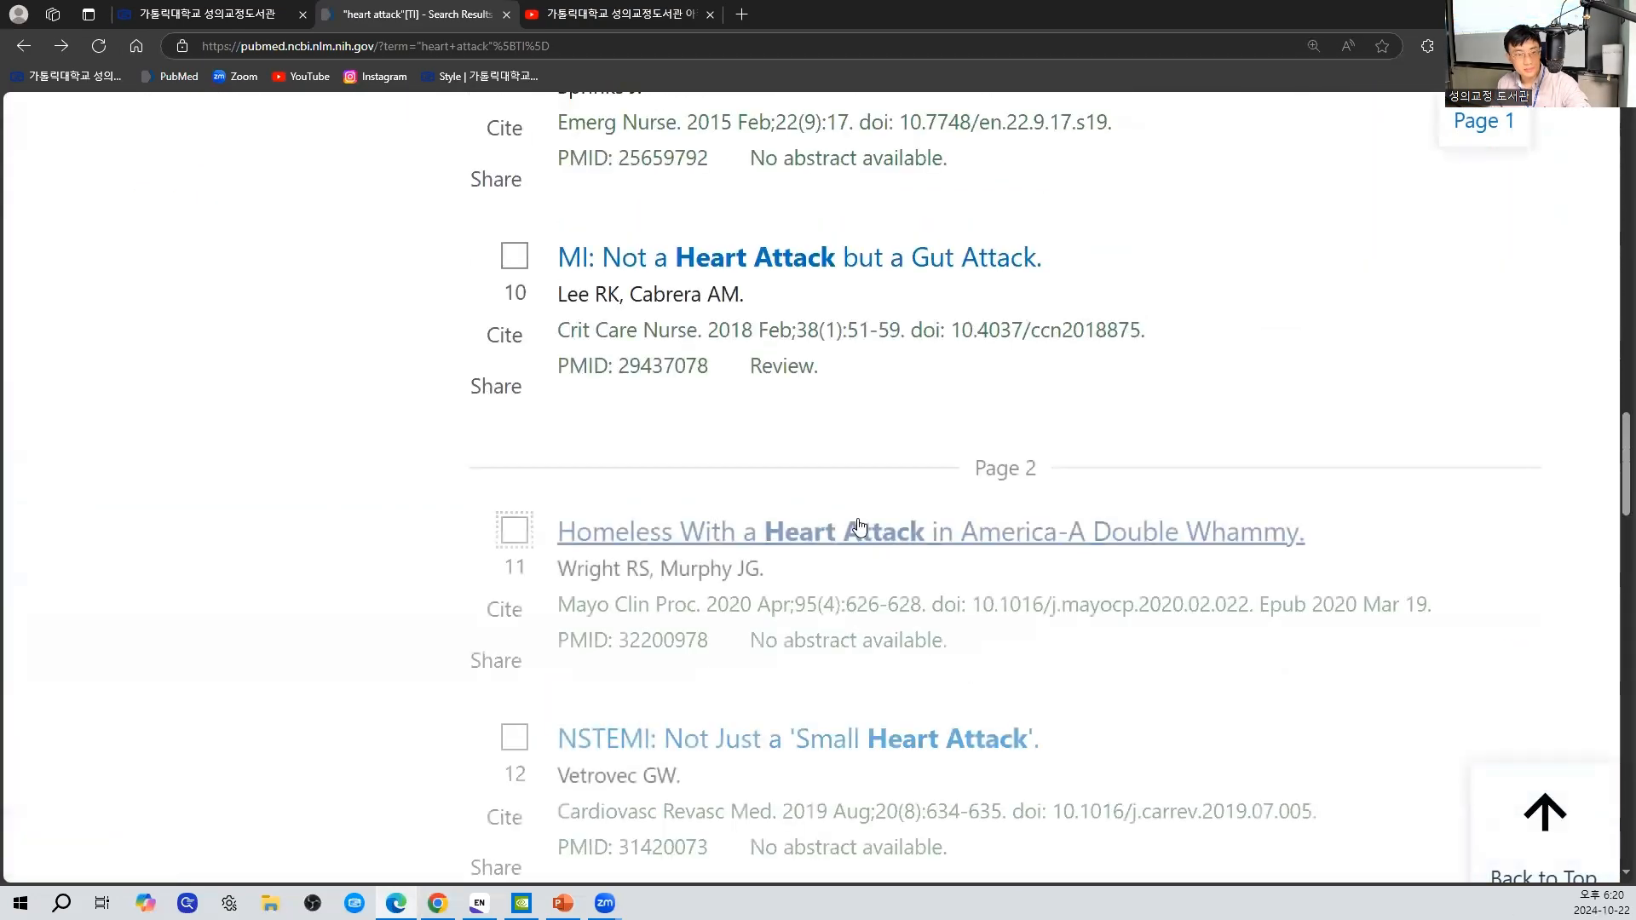
scroll(839, 539, "up", 4)
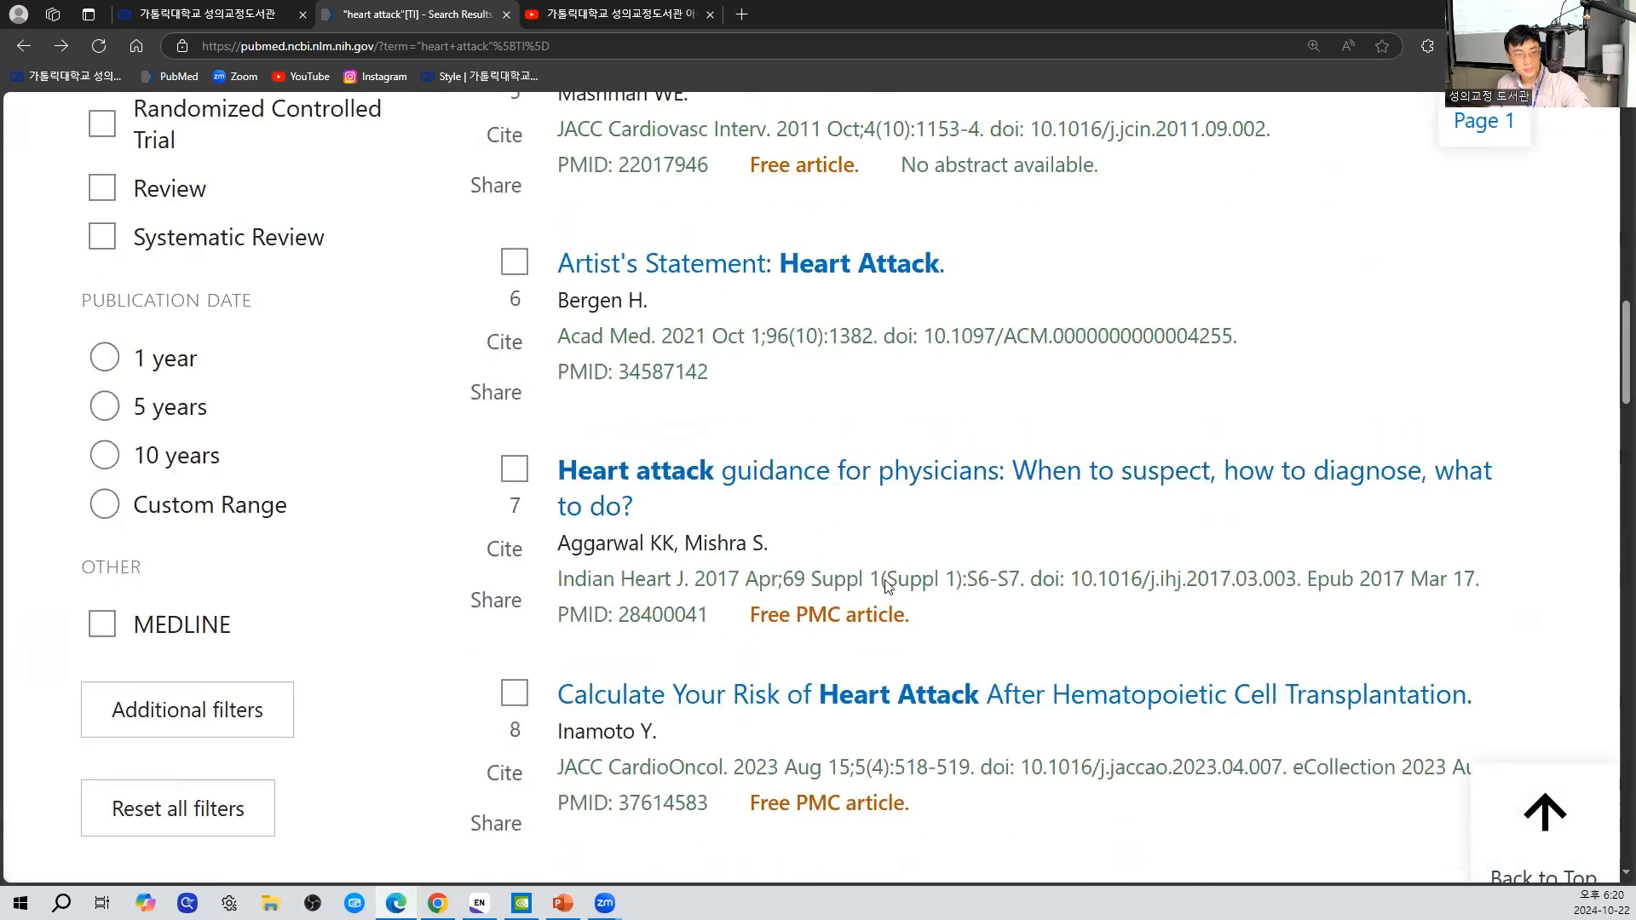
left_click(922, 468)
scroll(800, 498, "down", 7)
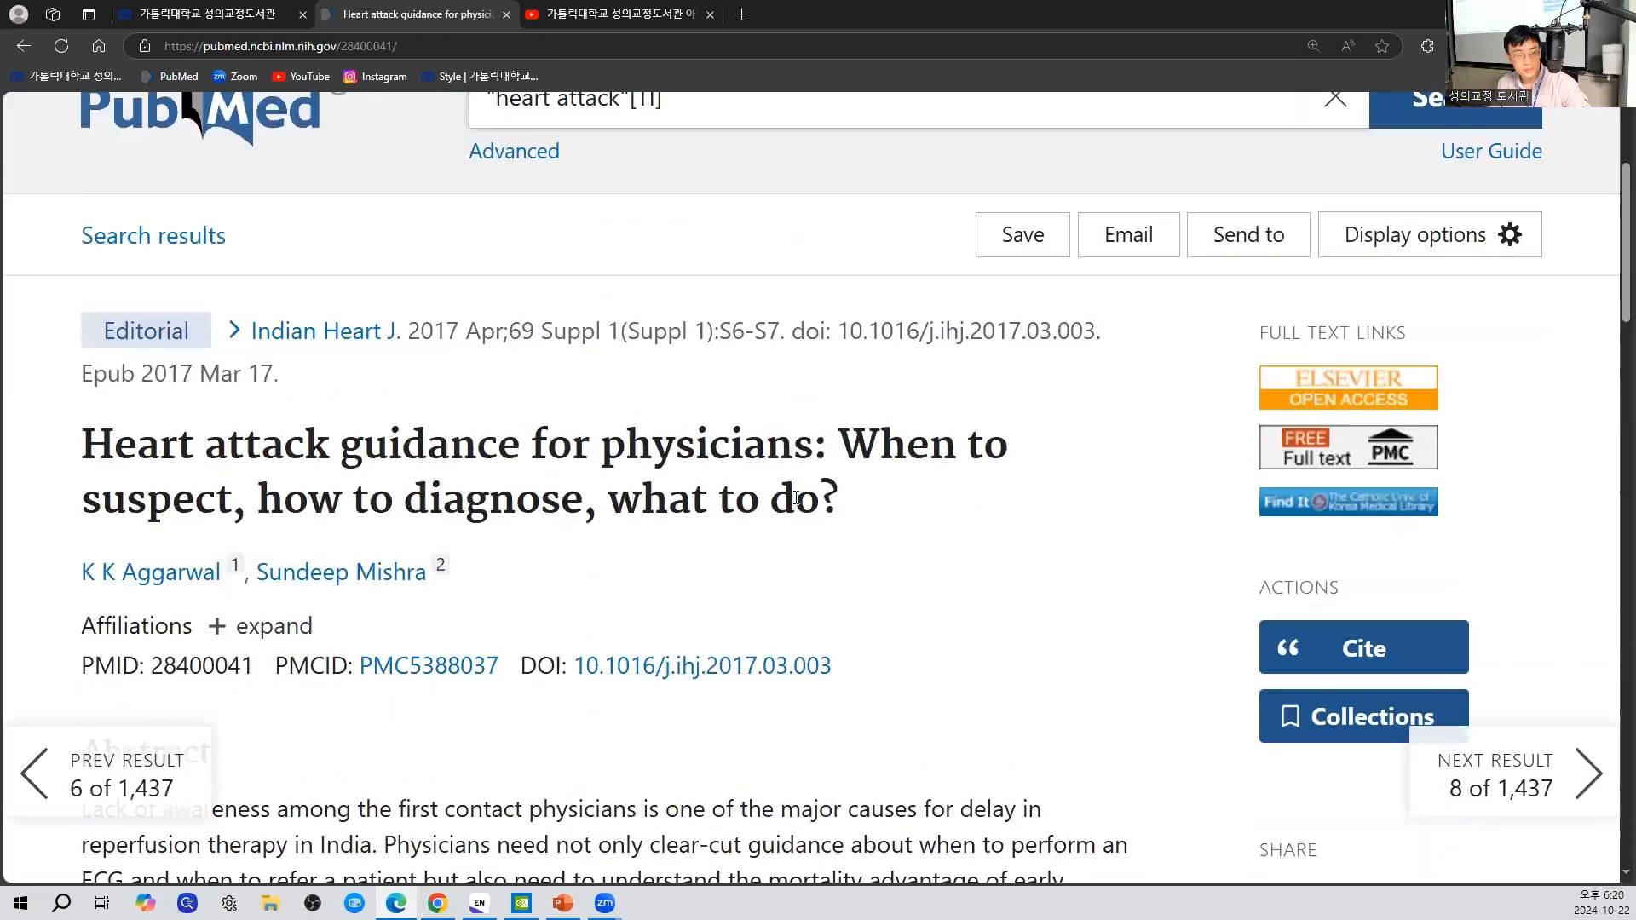
scroll(800, 498, "up", 2)
scroll(800, 498, "down", 1)
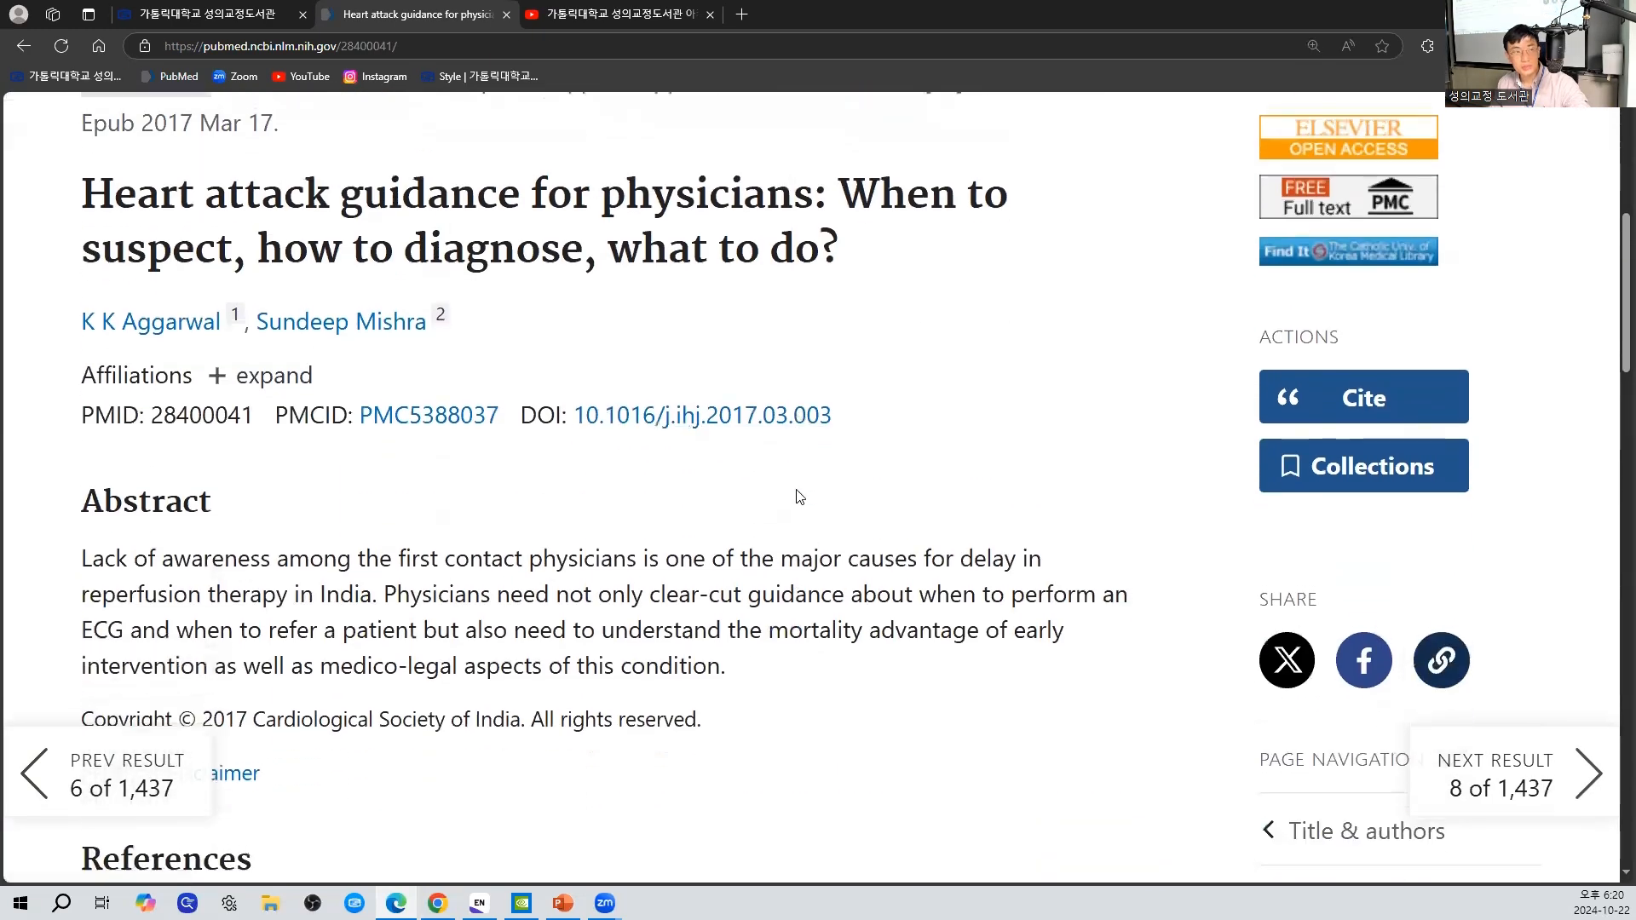
scroll(800, 498, "up", 1)
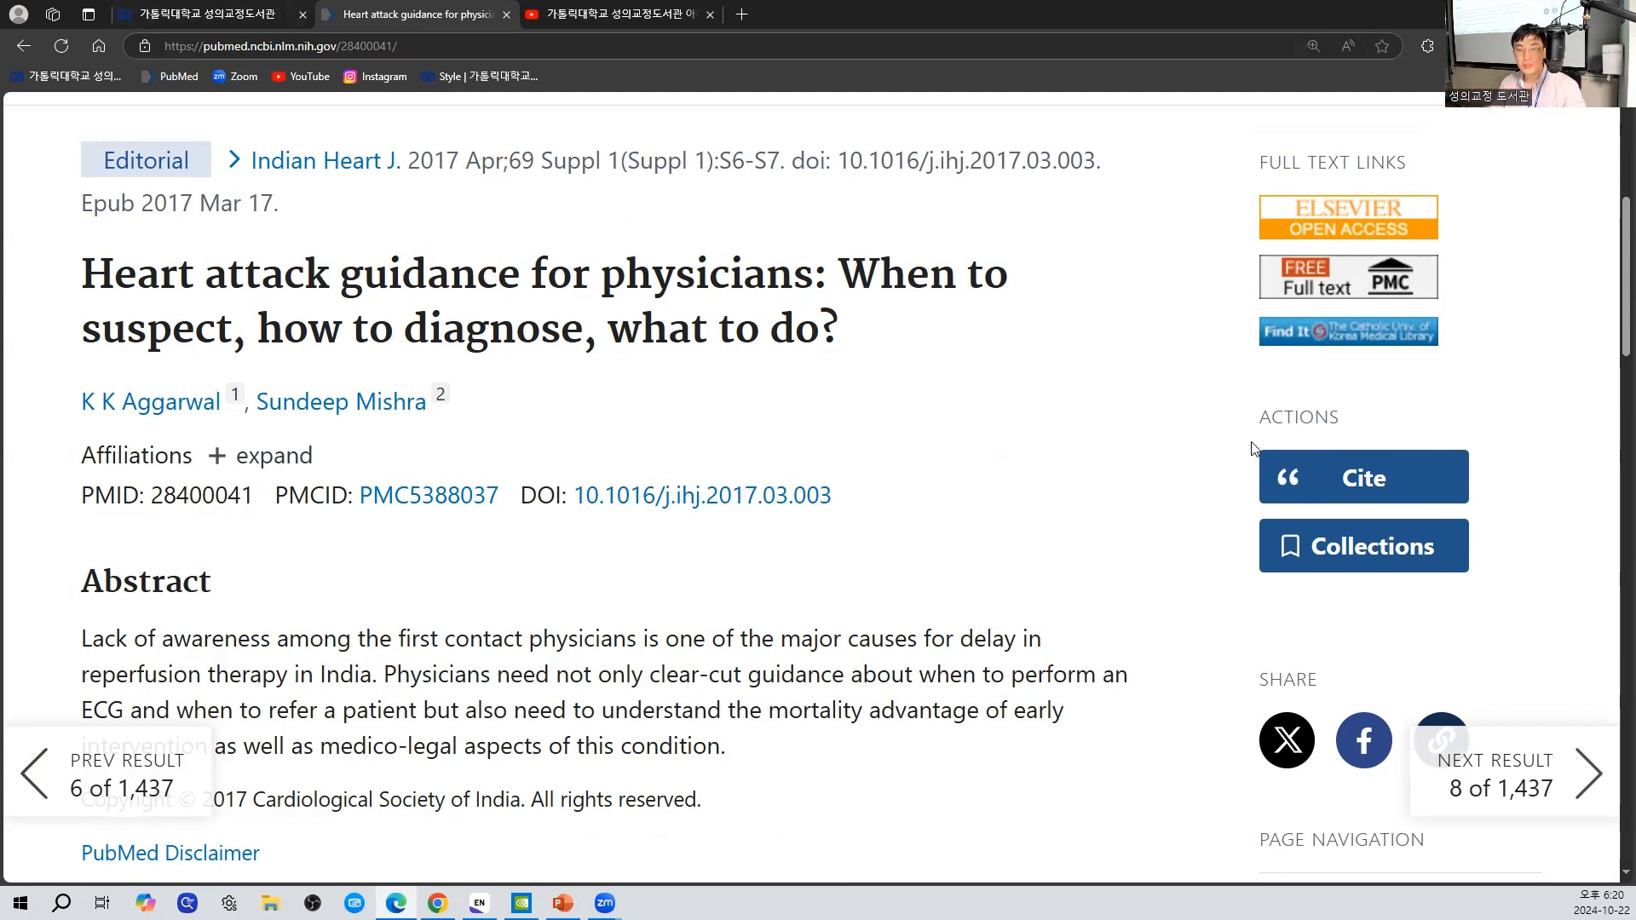
- Open the library's Full Text Finder from the article record and follow the ScienceDirect Open Access Titles full-text link
left_click(1300, 338)
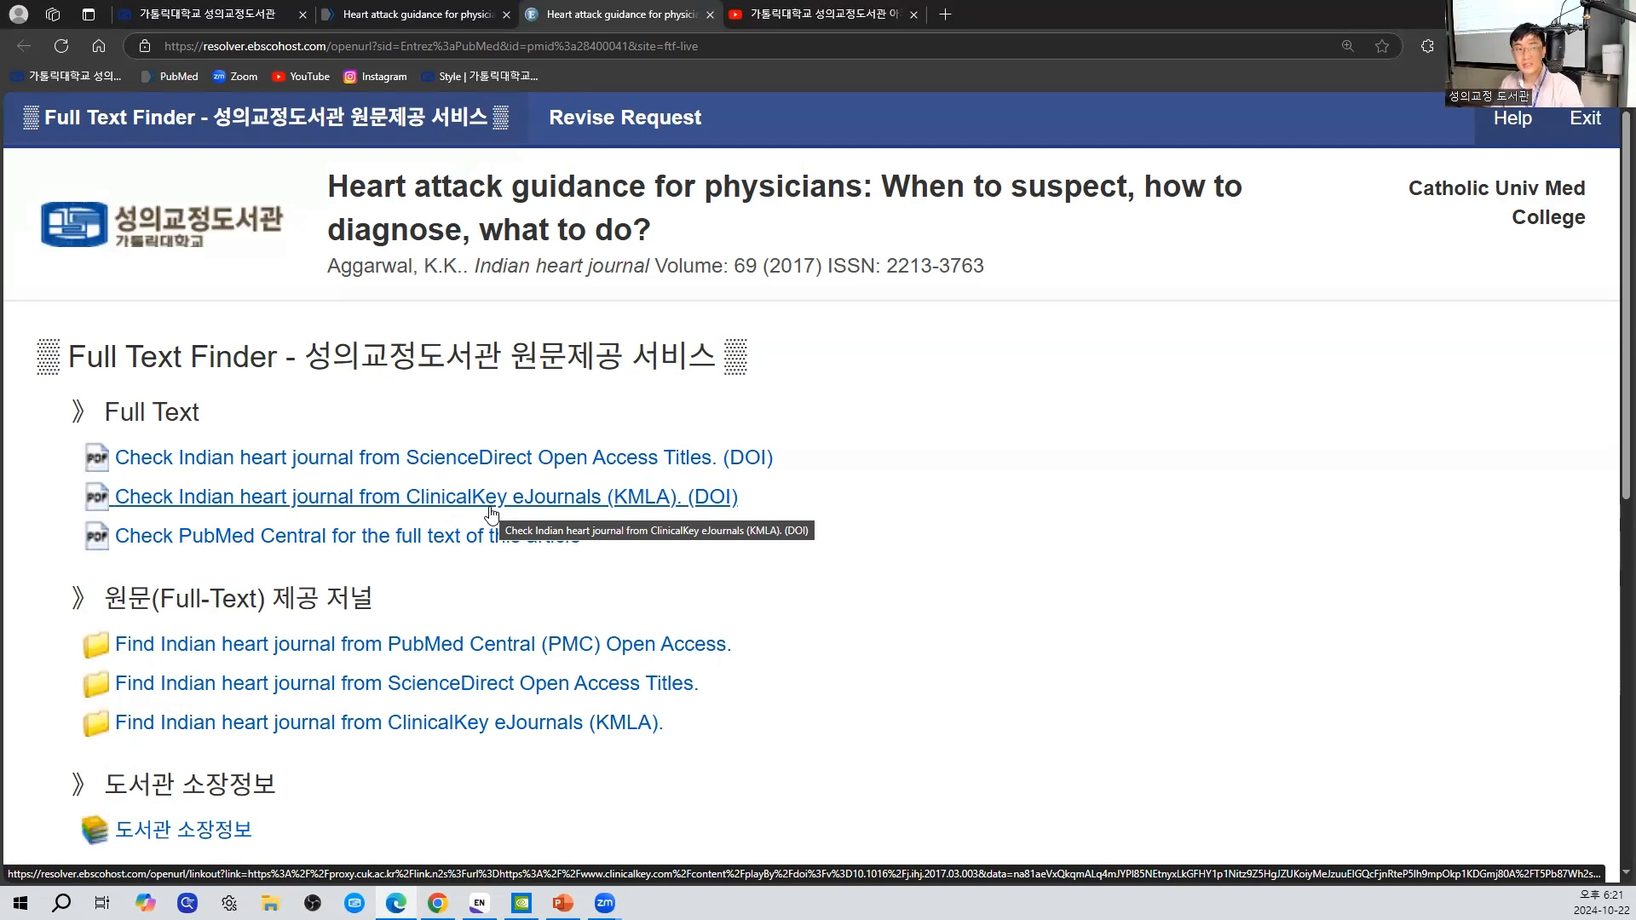
left_click(356, 12)
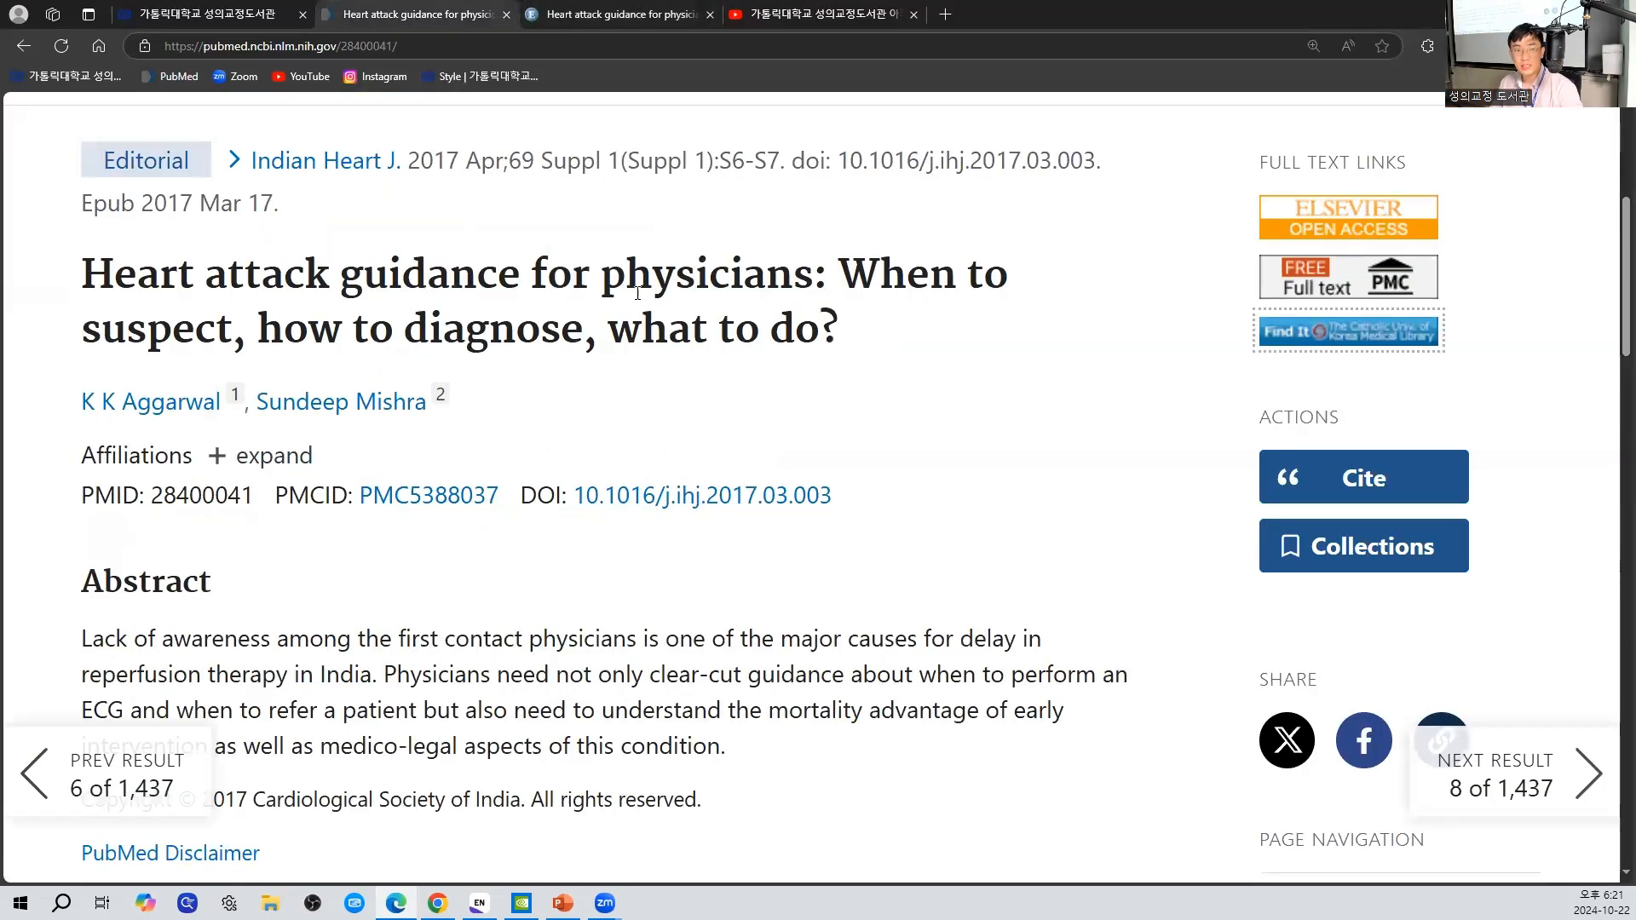
left_click(1356, 340)
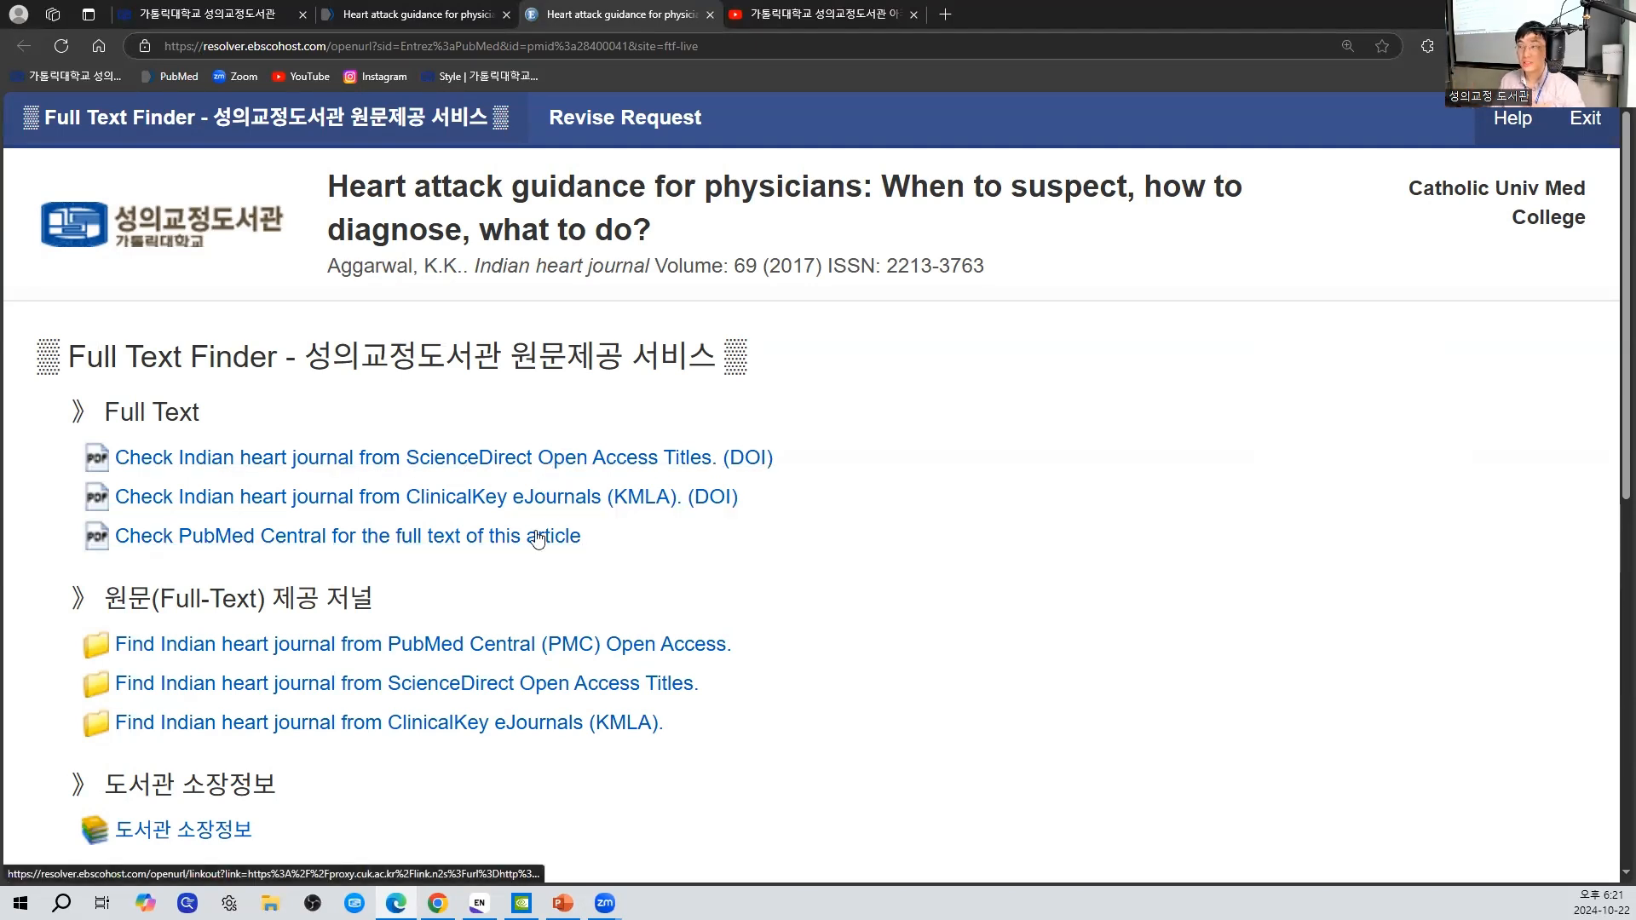
left_click(560, 459)
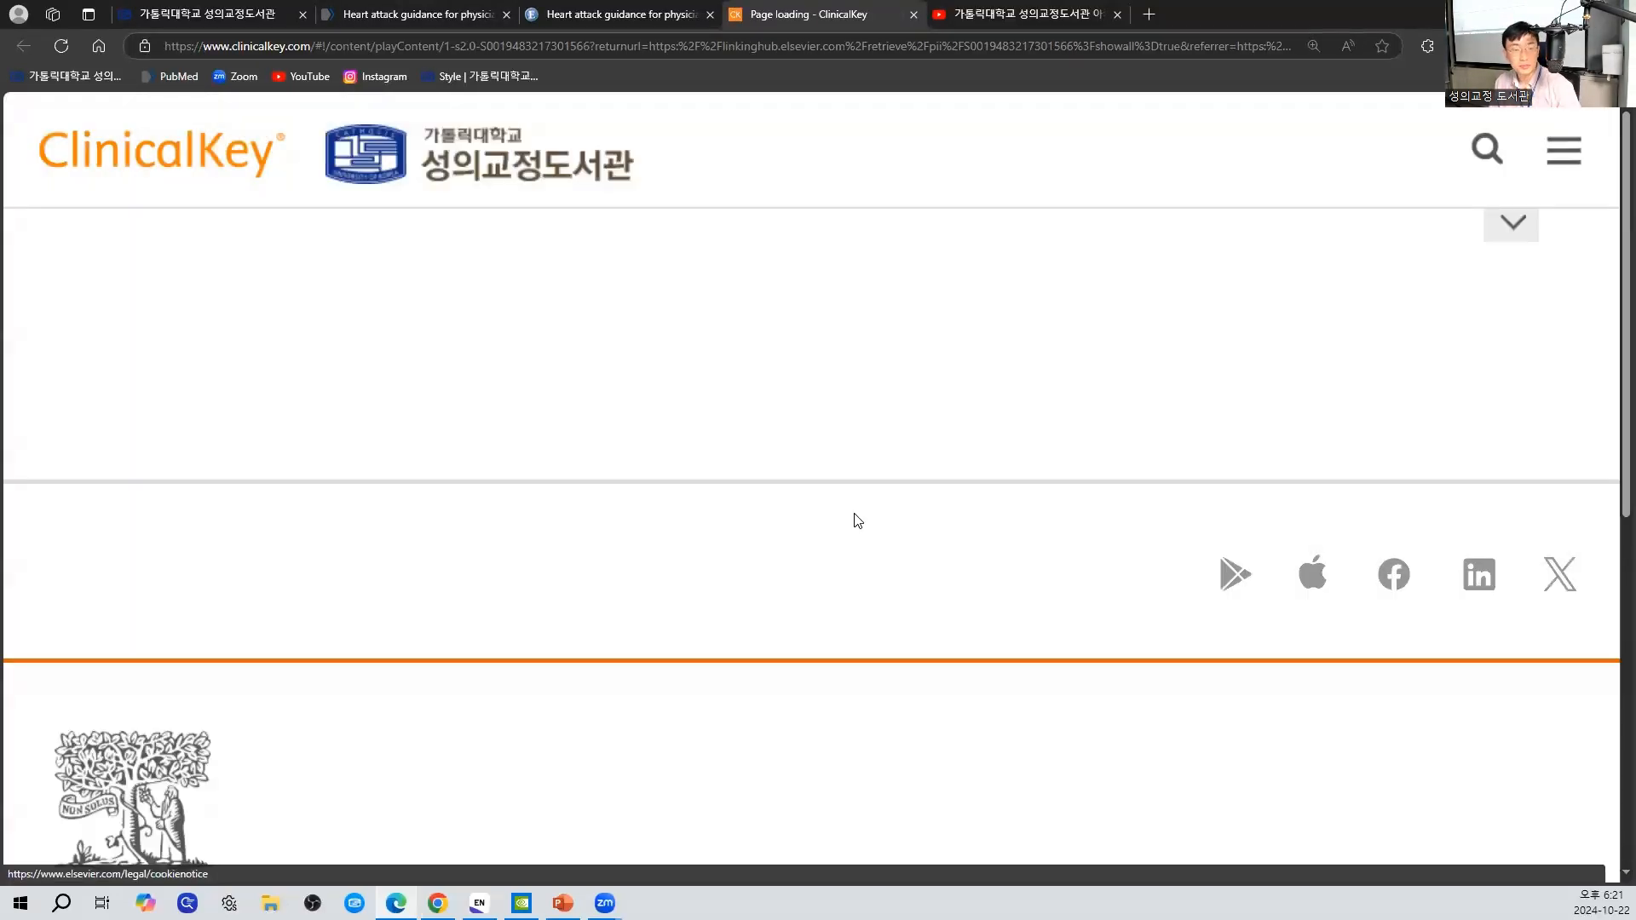
- Dismiss the ClinicalKey AI promotion, check the PubMed record briefly, and view the loaded full-text article in ClinicalKey
scroll(854, 513, "down", 1)
scroll(1237, 736, "down", 3)
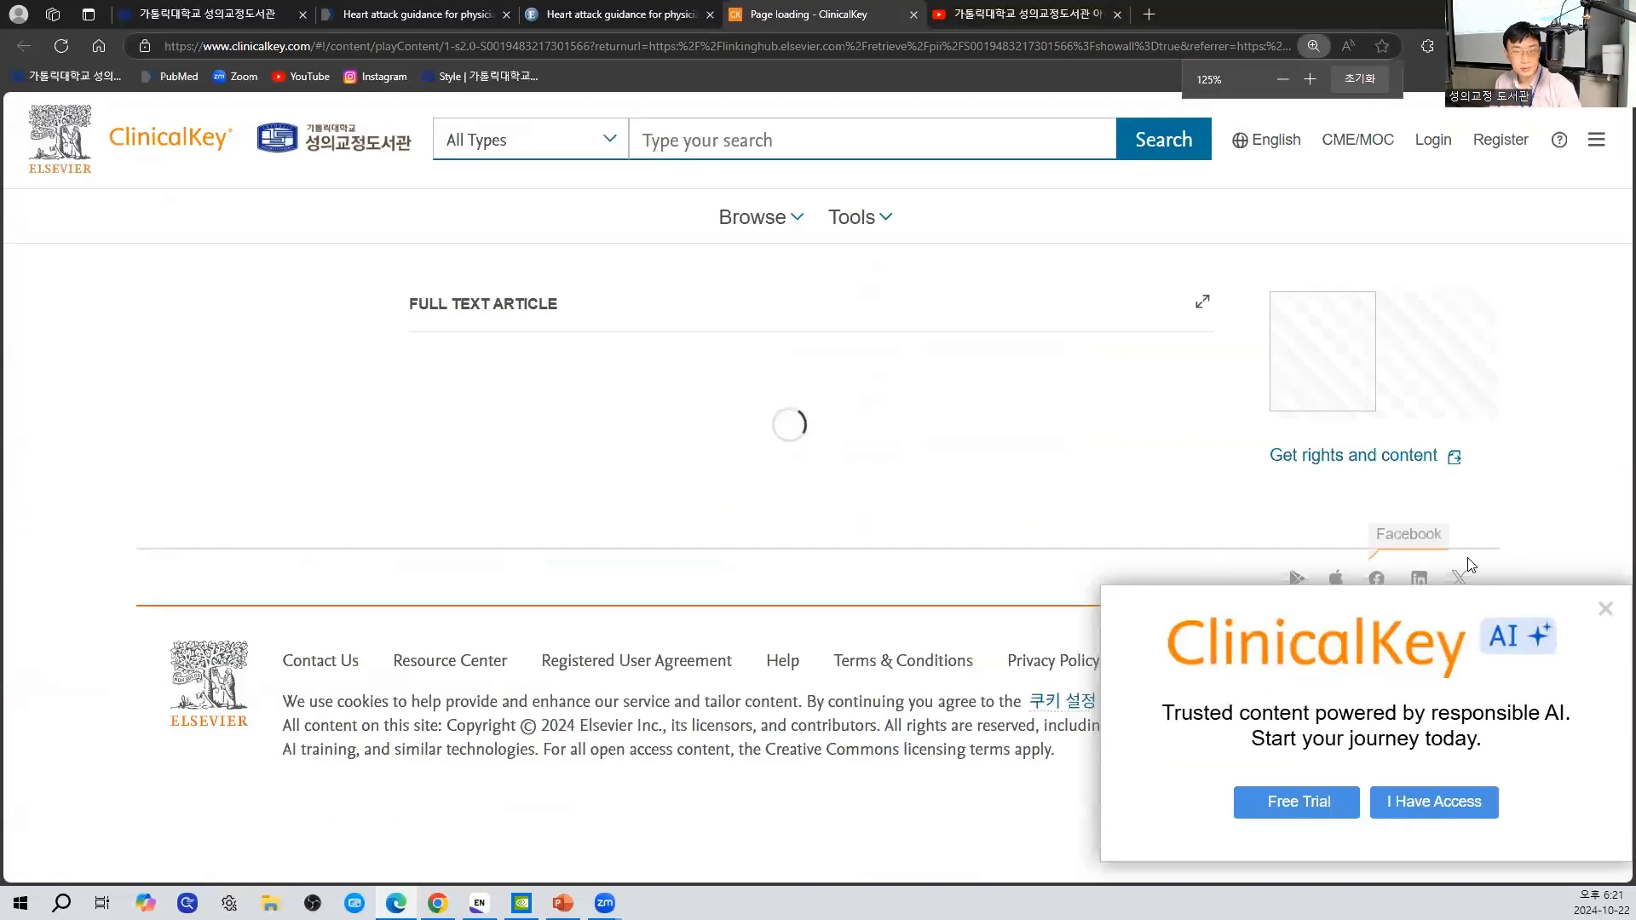
left_click(1609, 615)
left_click(334, 12)
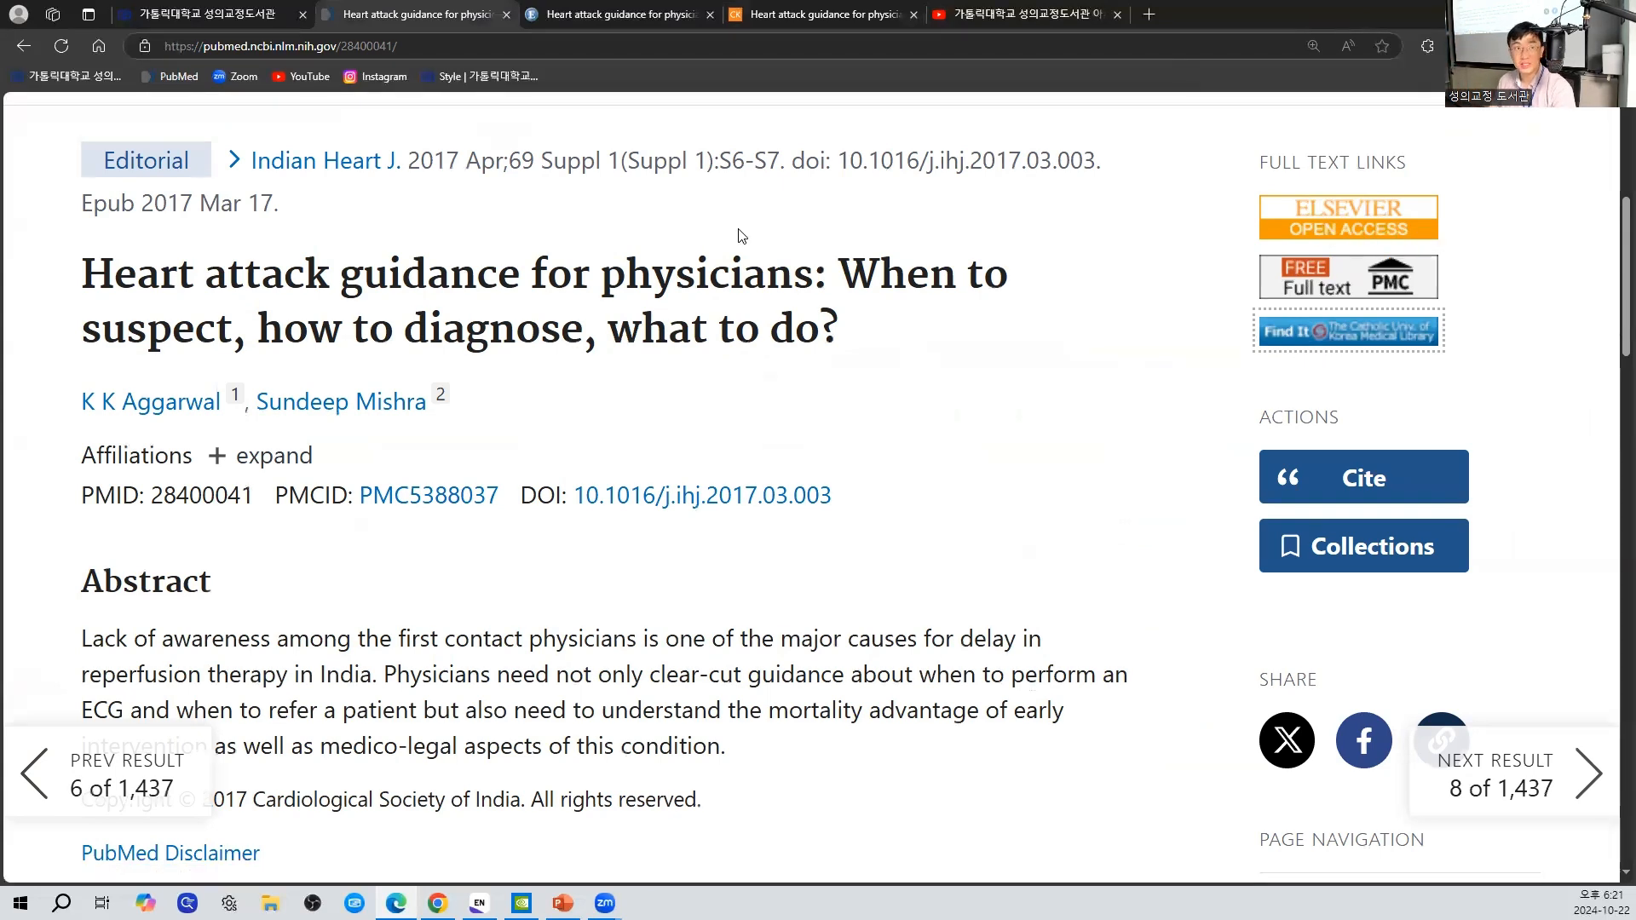
left_click(801, 17)
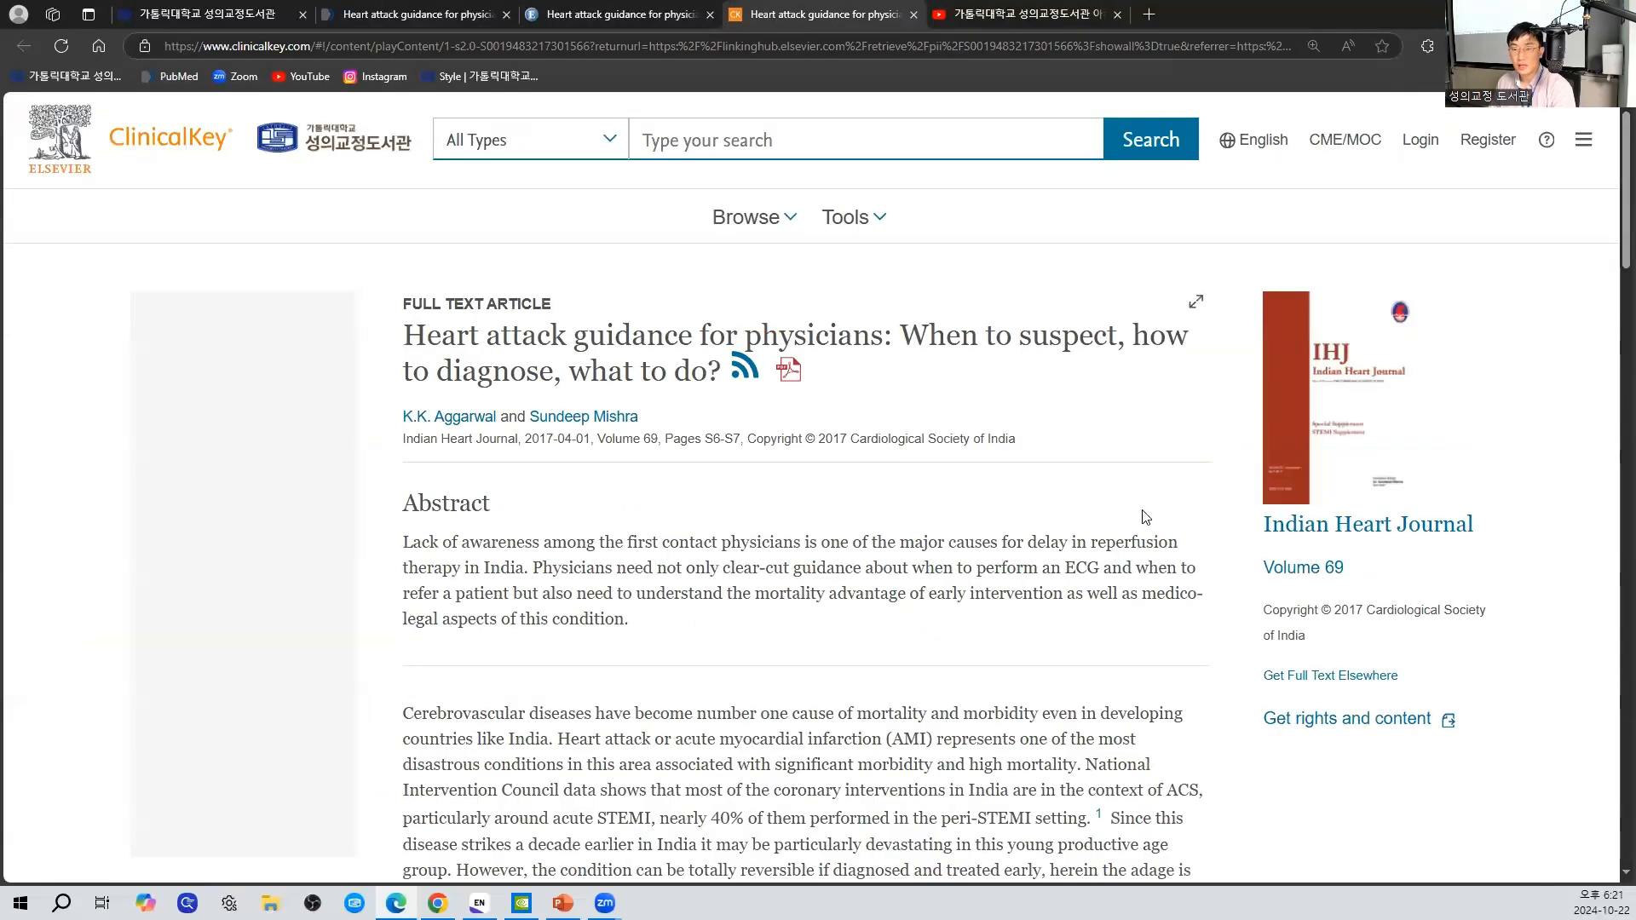
- Return to the PubMed record, create its Citation manager file, and open pubmed-28400041.nbib to import it into EndNote
left_click(465, 7)
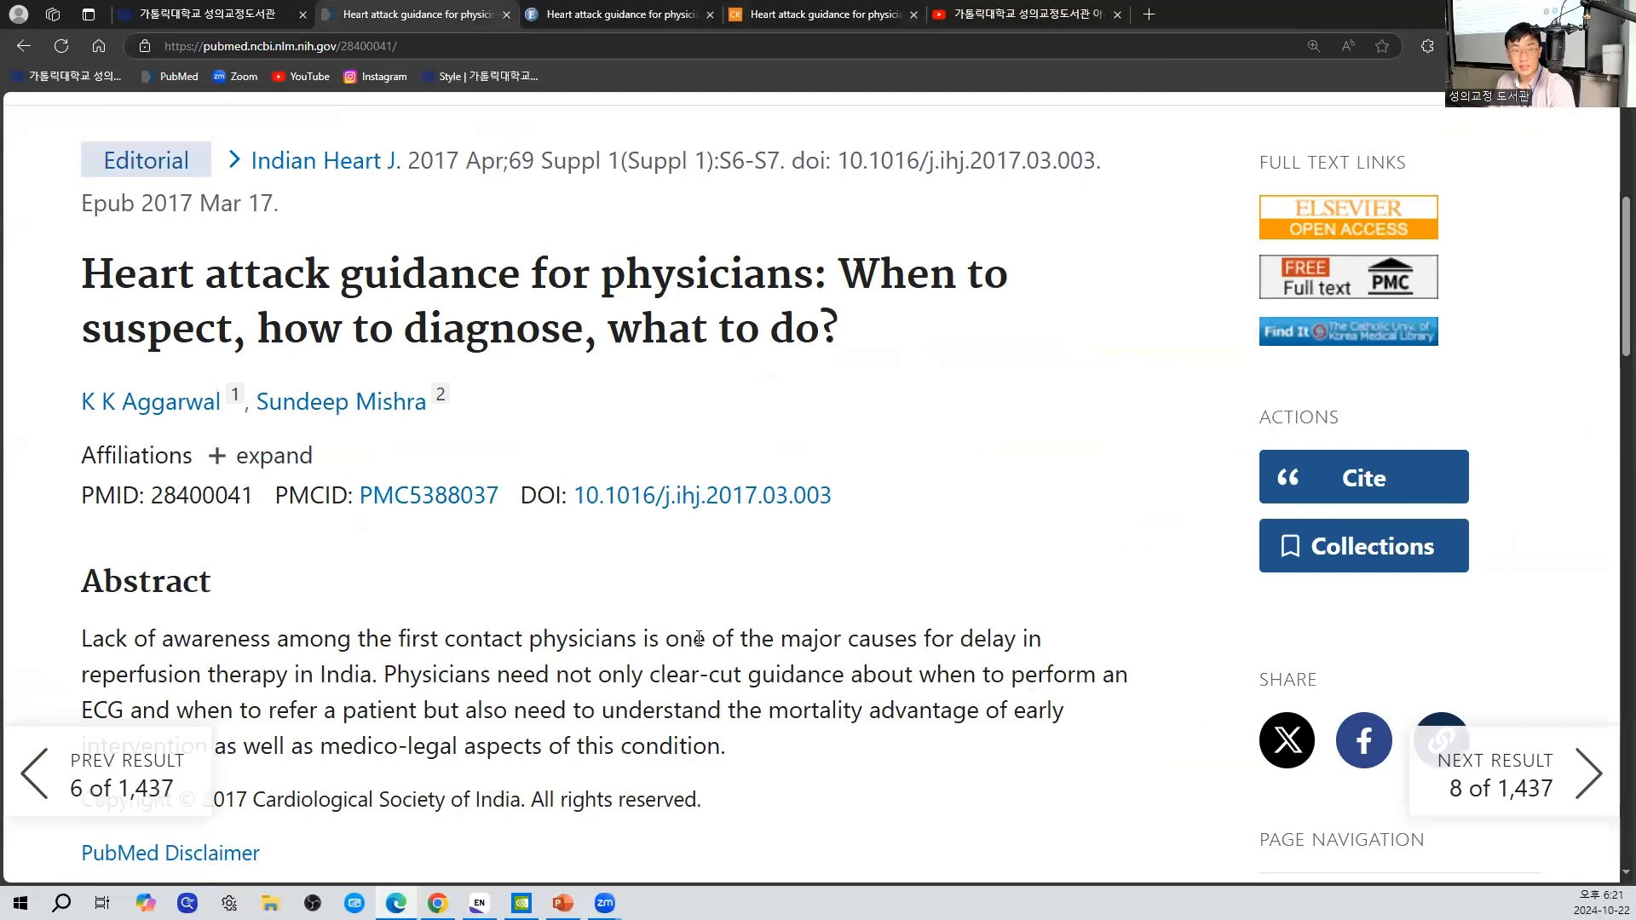
scroll(699, 638, "up", 2)
scroll(699, 637, "up", 2)
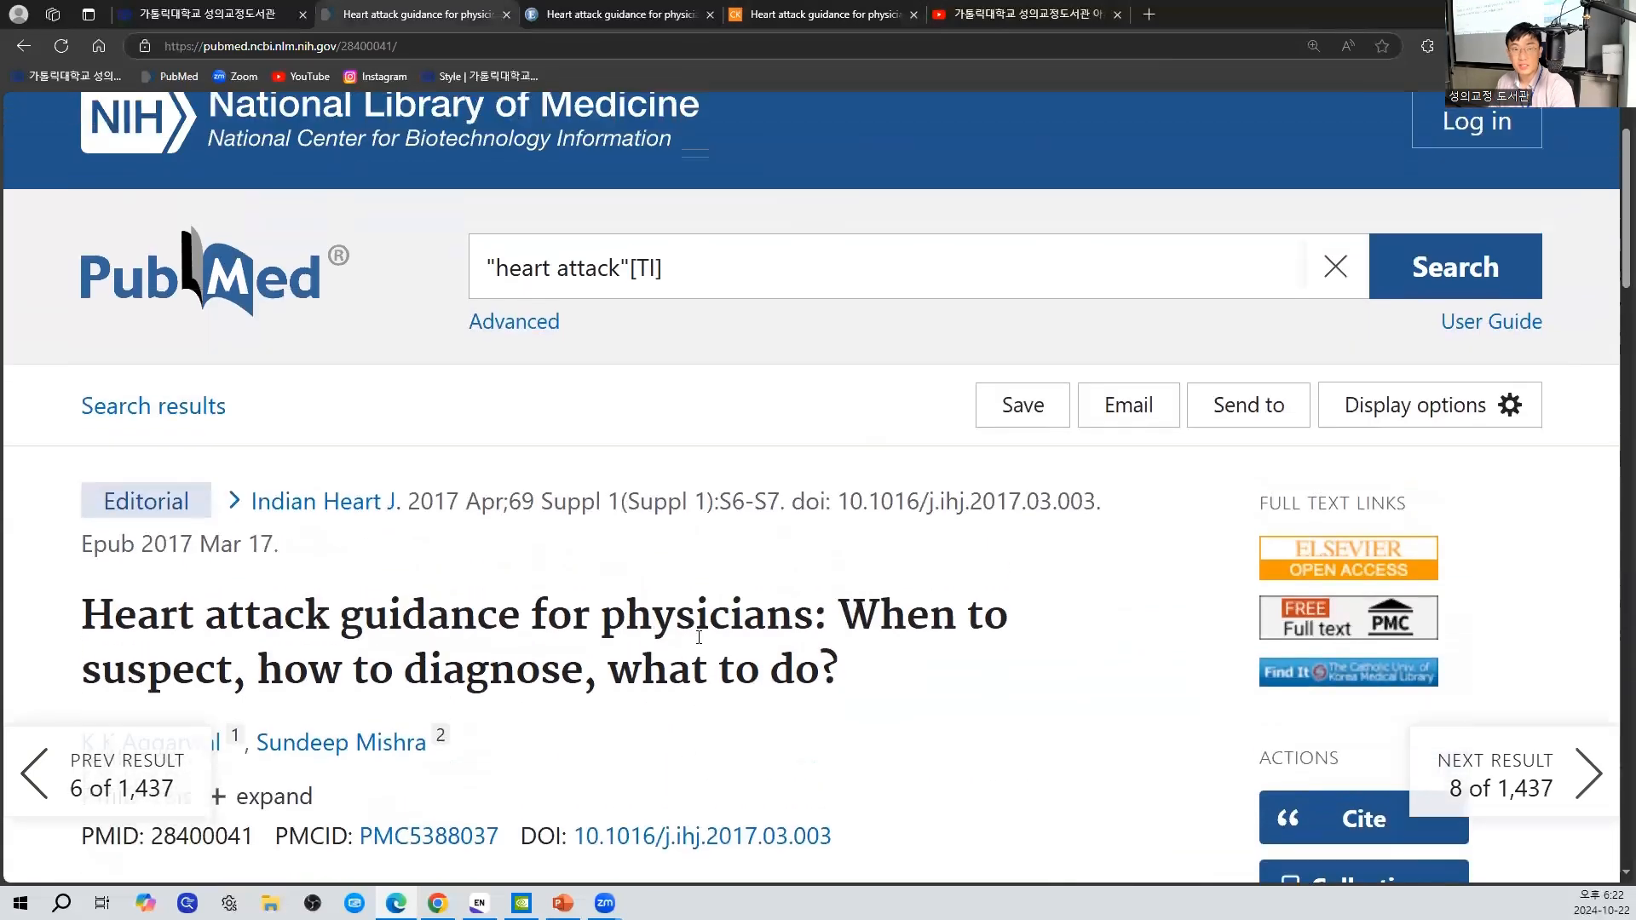
left_click(1268, 412)
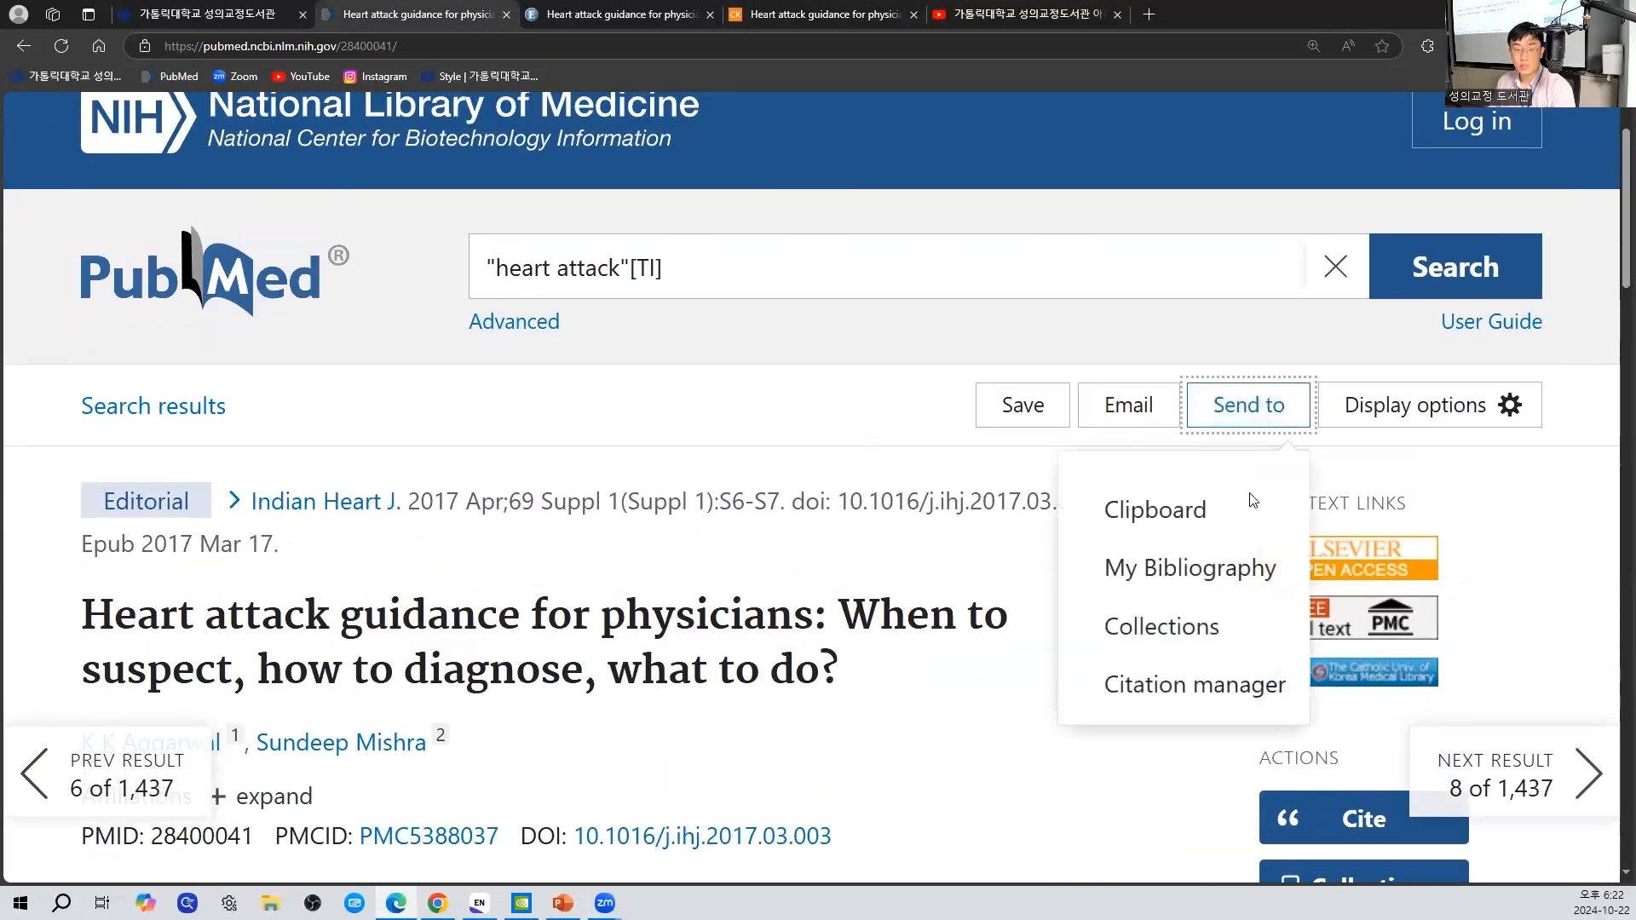
left_click(1216, 690)
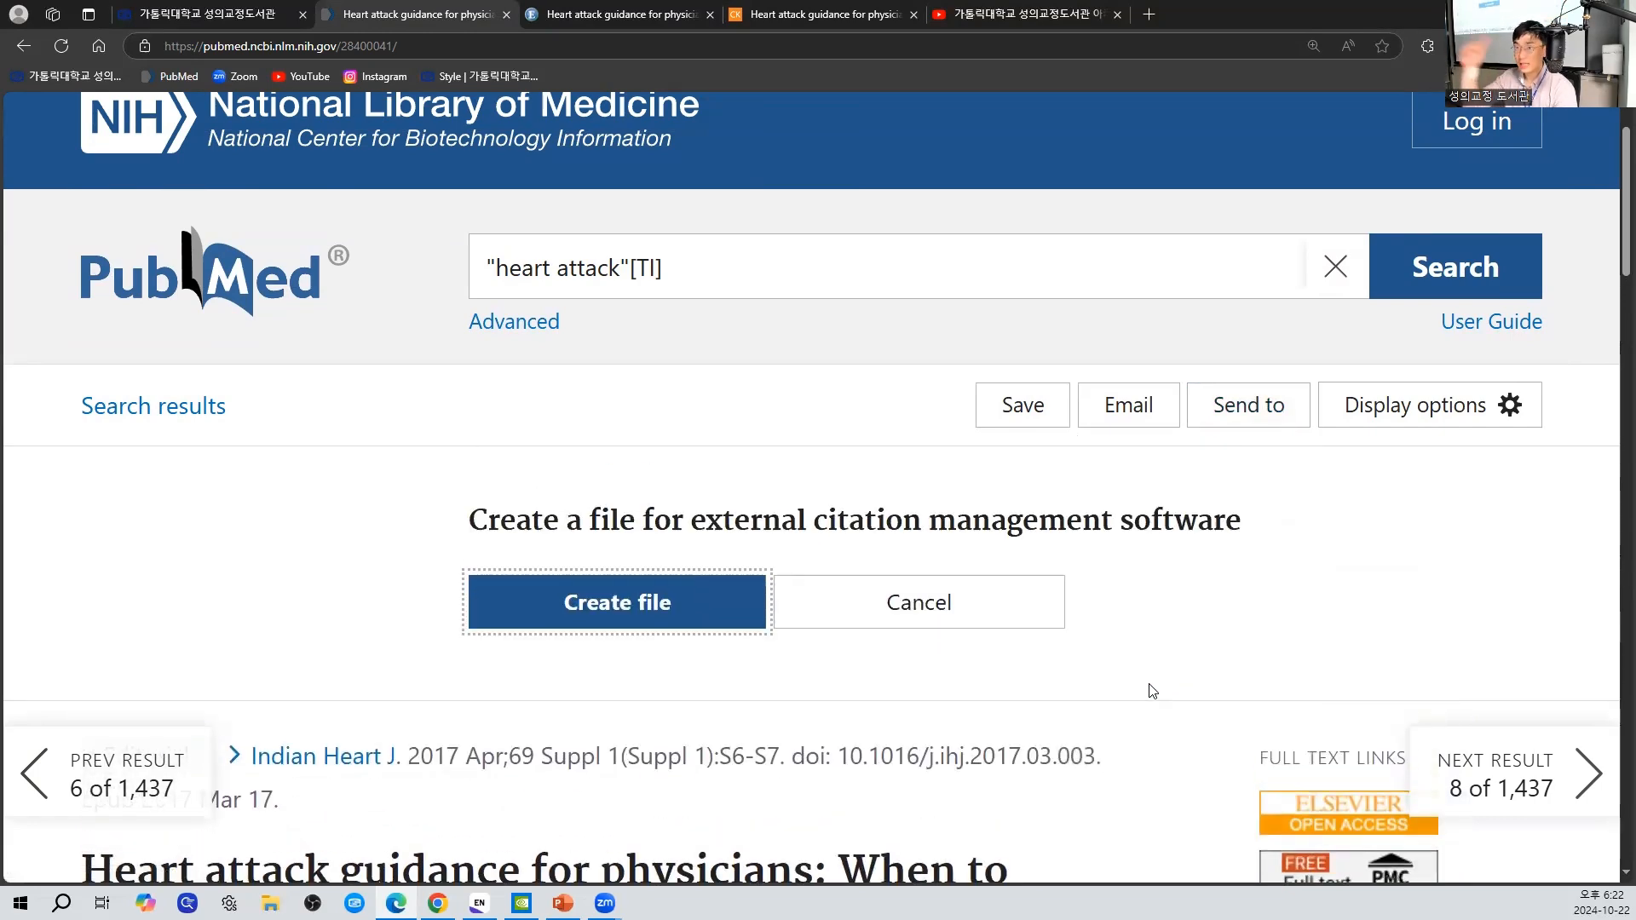
left_click(635, 601)
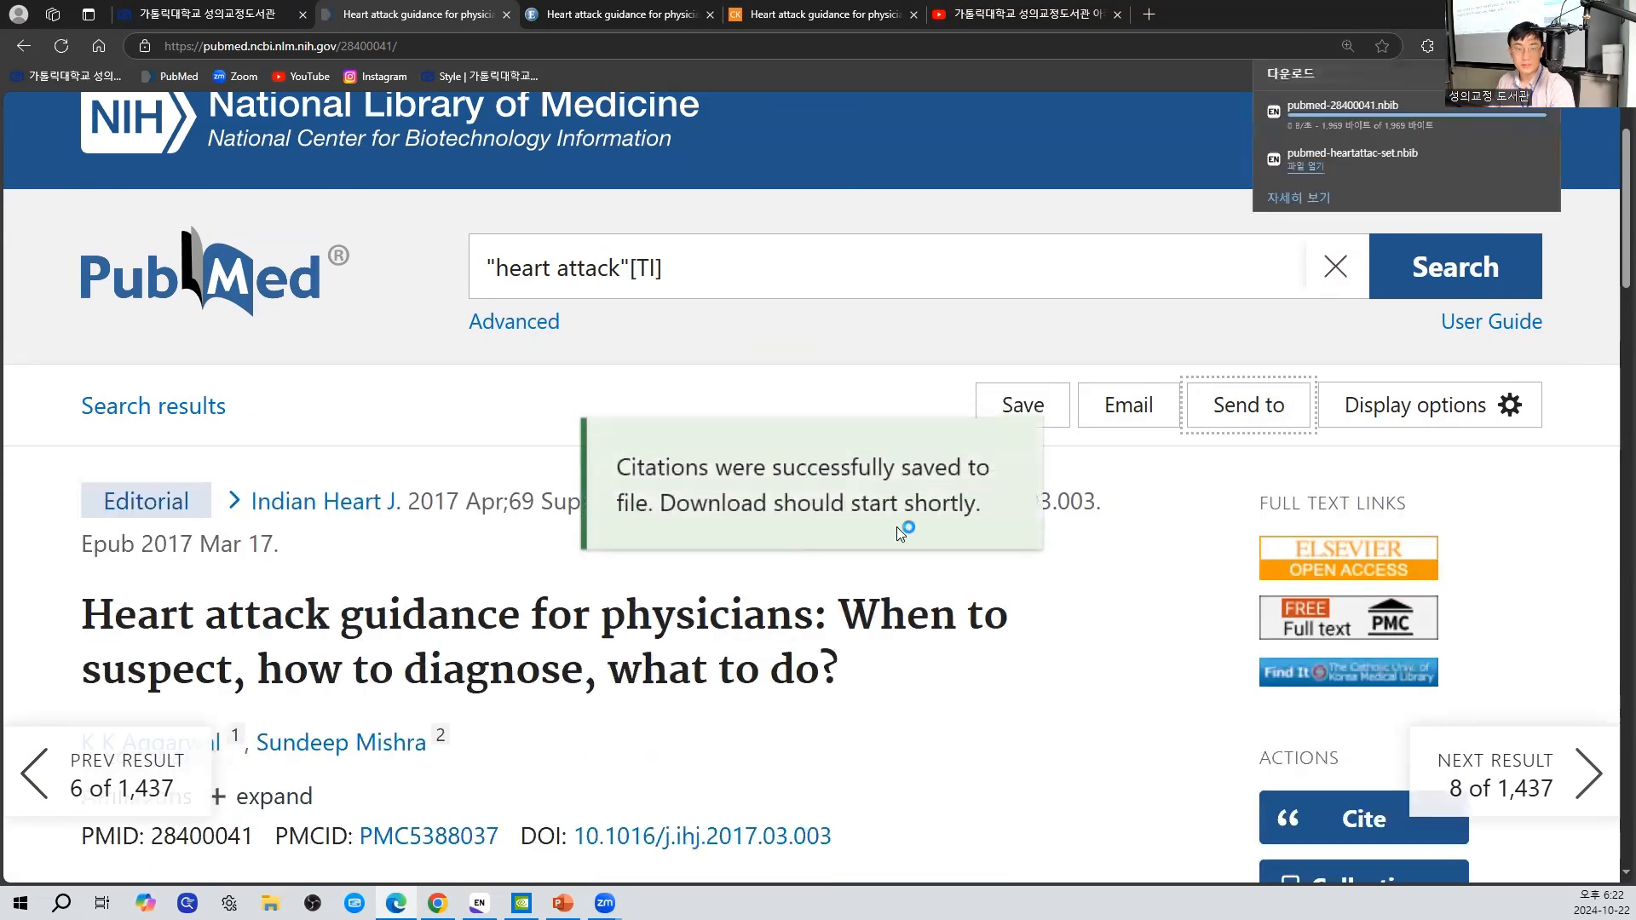
left_click(1299, 123)
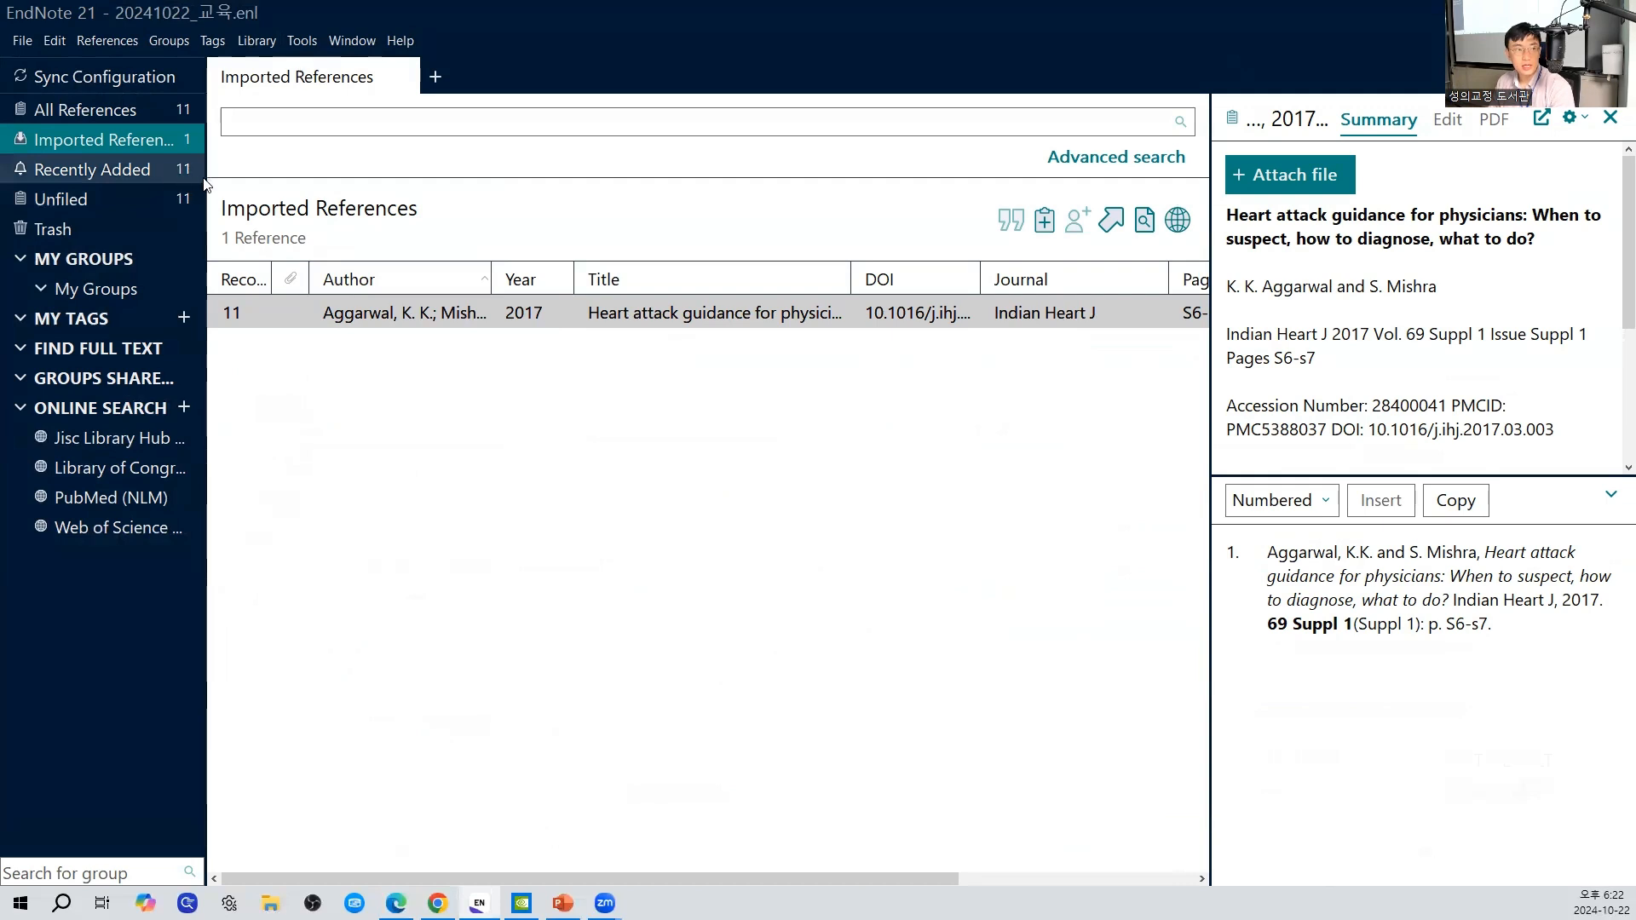
- Widen the groups pane until the full group names fit, and list all references in the library
left_click_drag(207, 184, 364, 183)
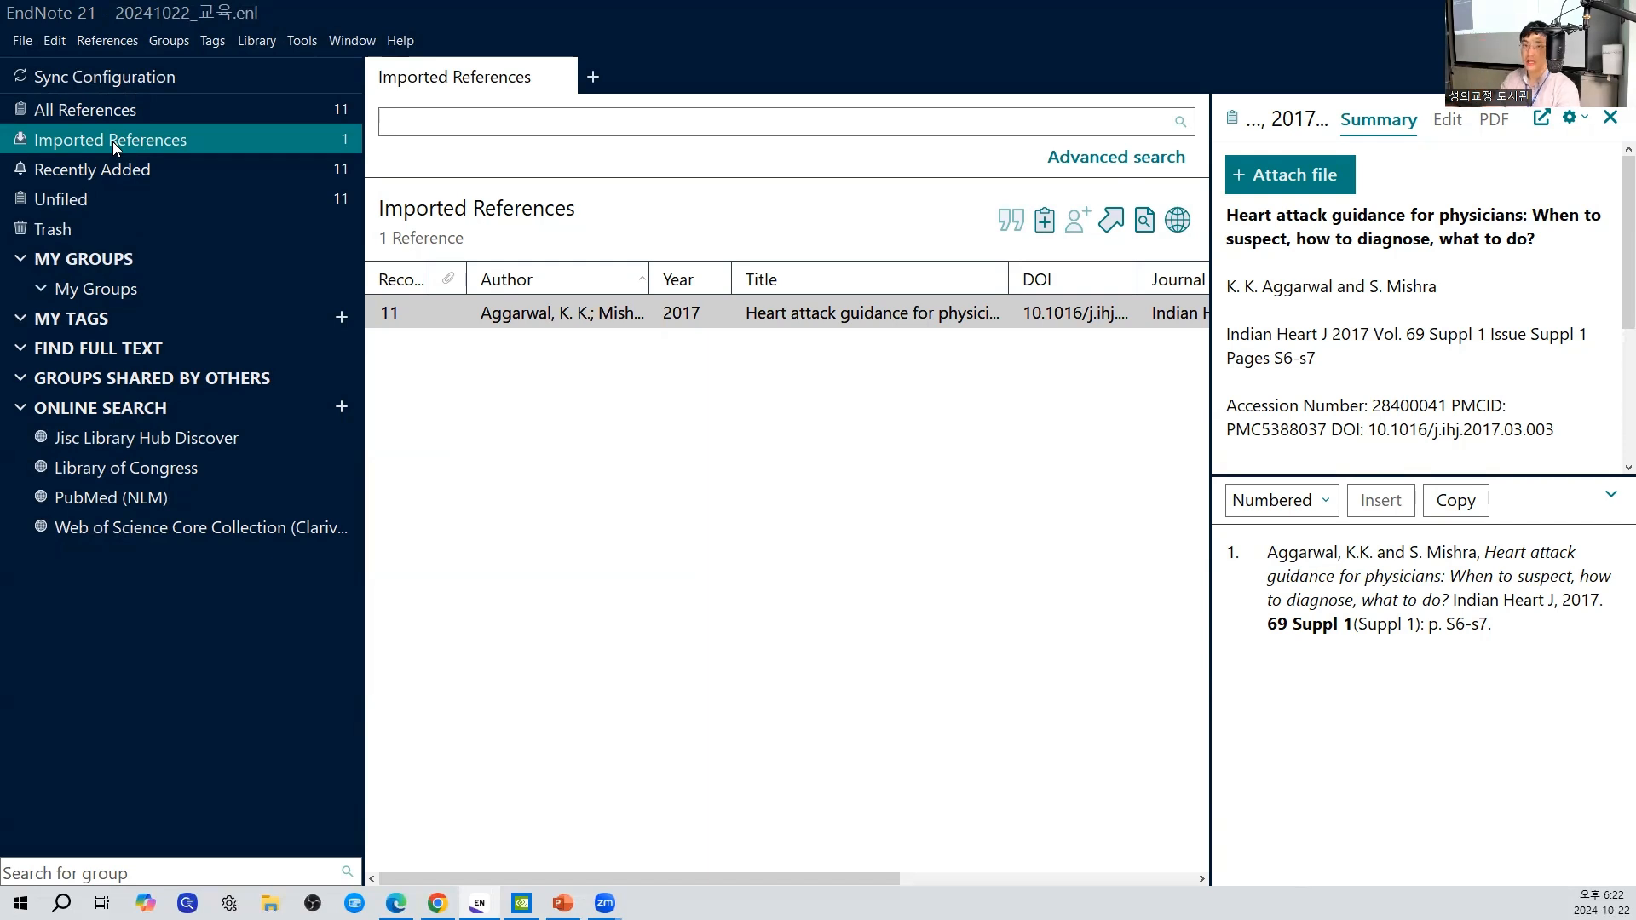
left_click(140, 117)
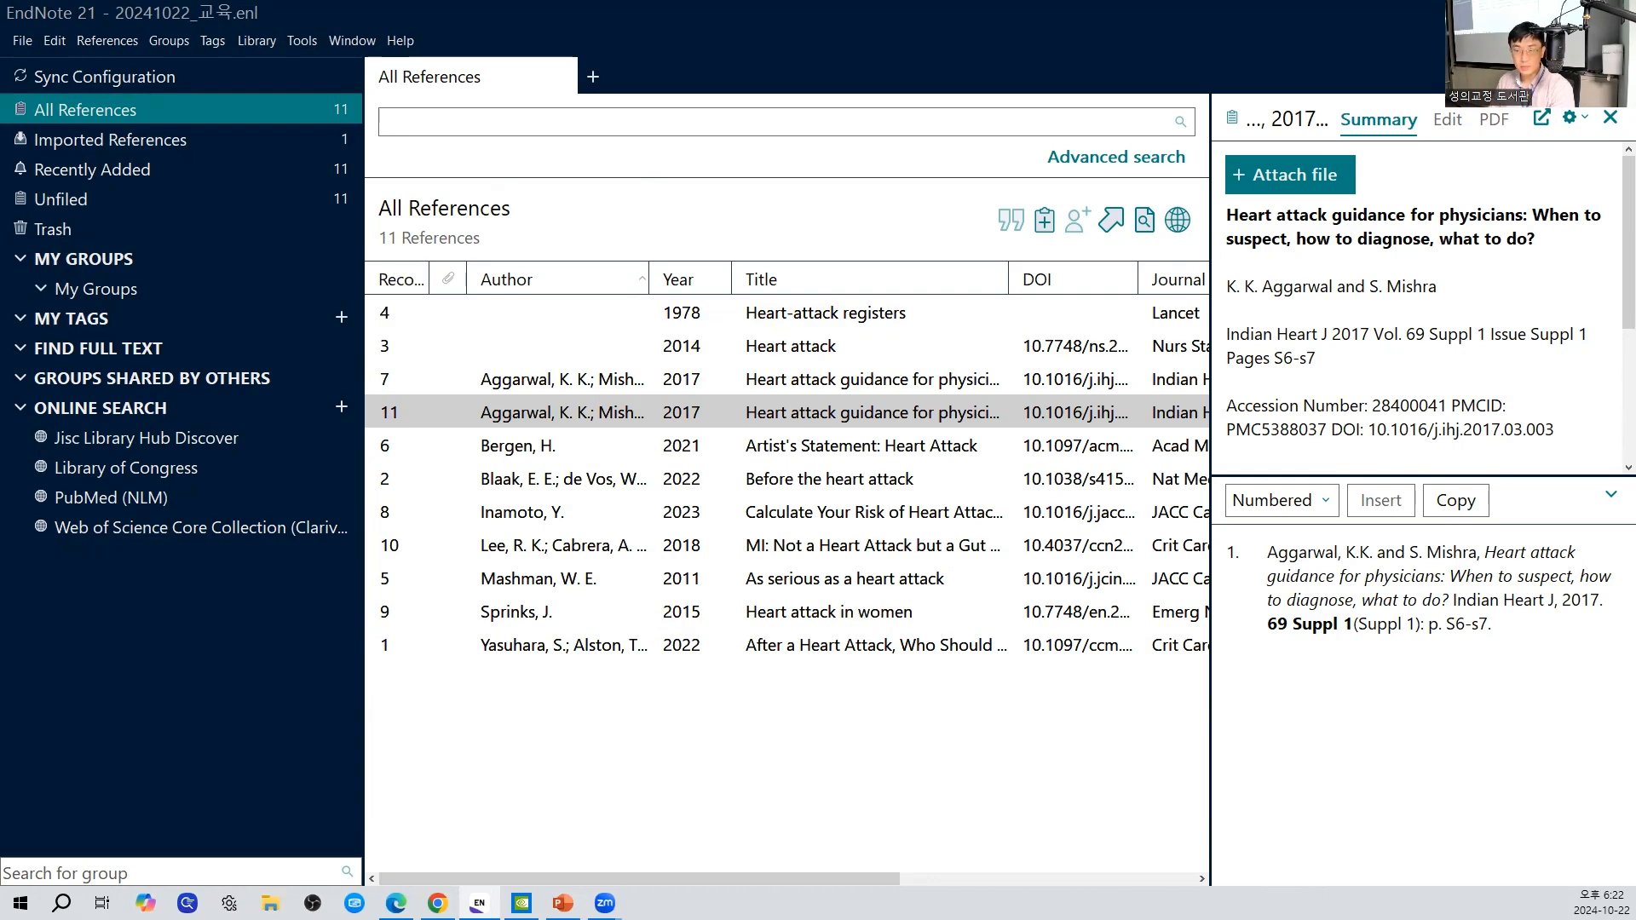
- Delete pubmed-28400041.nbib, pubmed-heartattac-set.nbib and Term Lists.zip from the Downloads folder in File Explorer, and close its window
key("super+e")
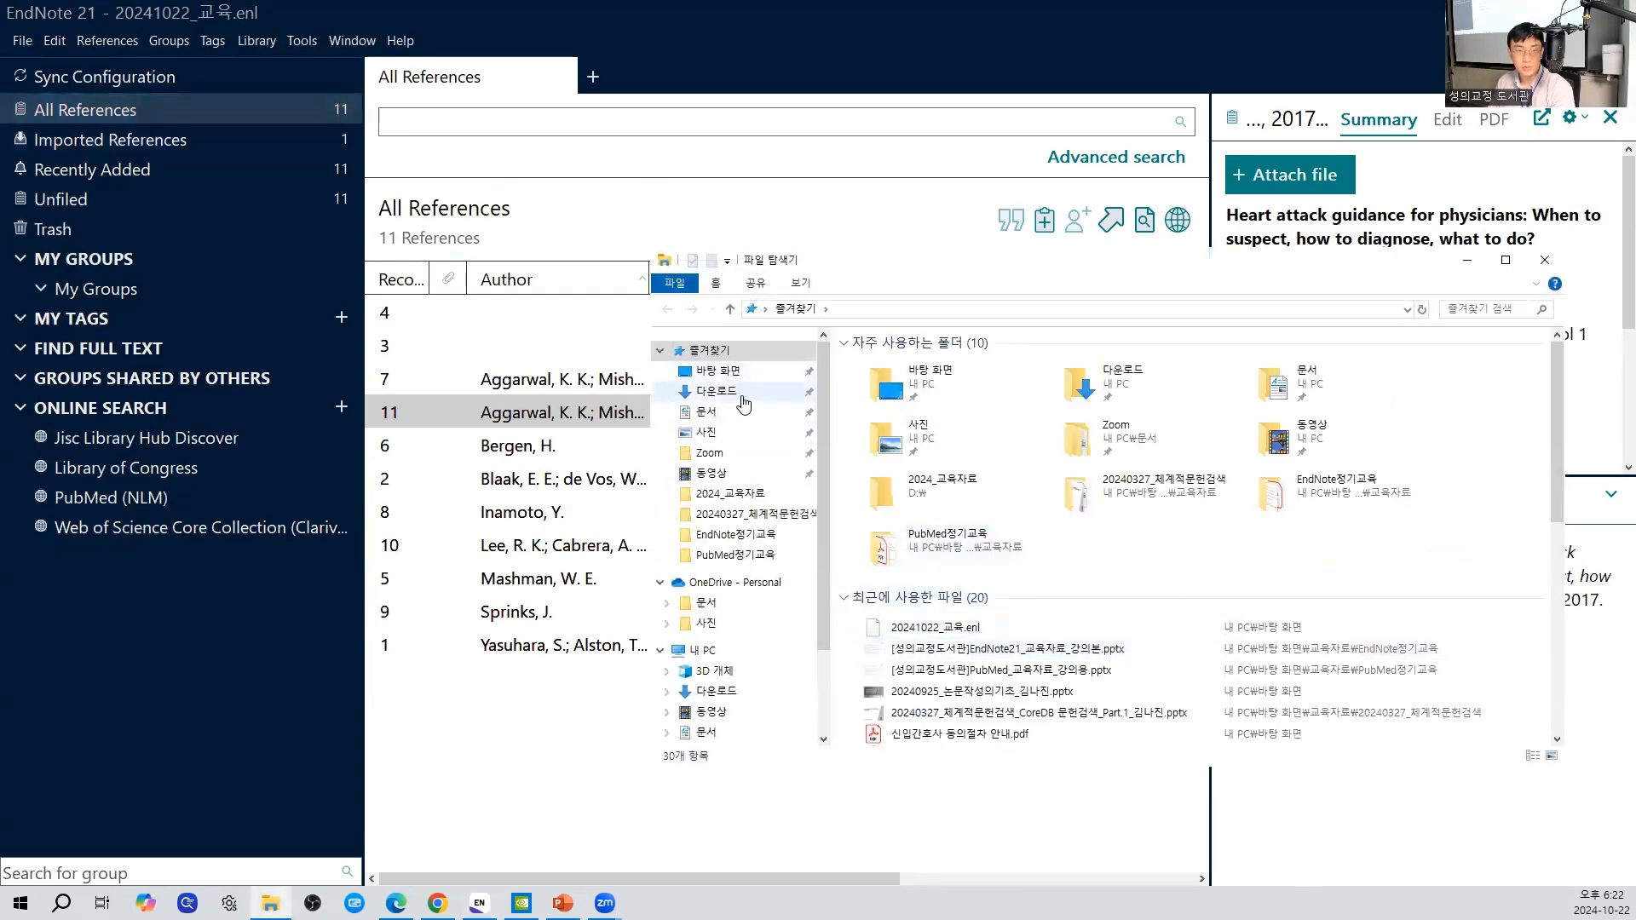
left_click(742, 398)
left_click(1008, 426)
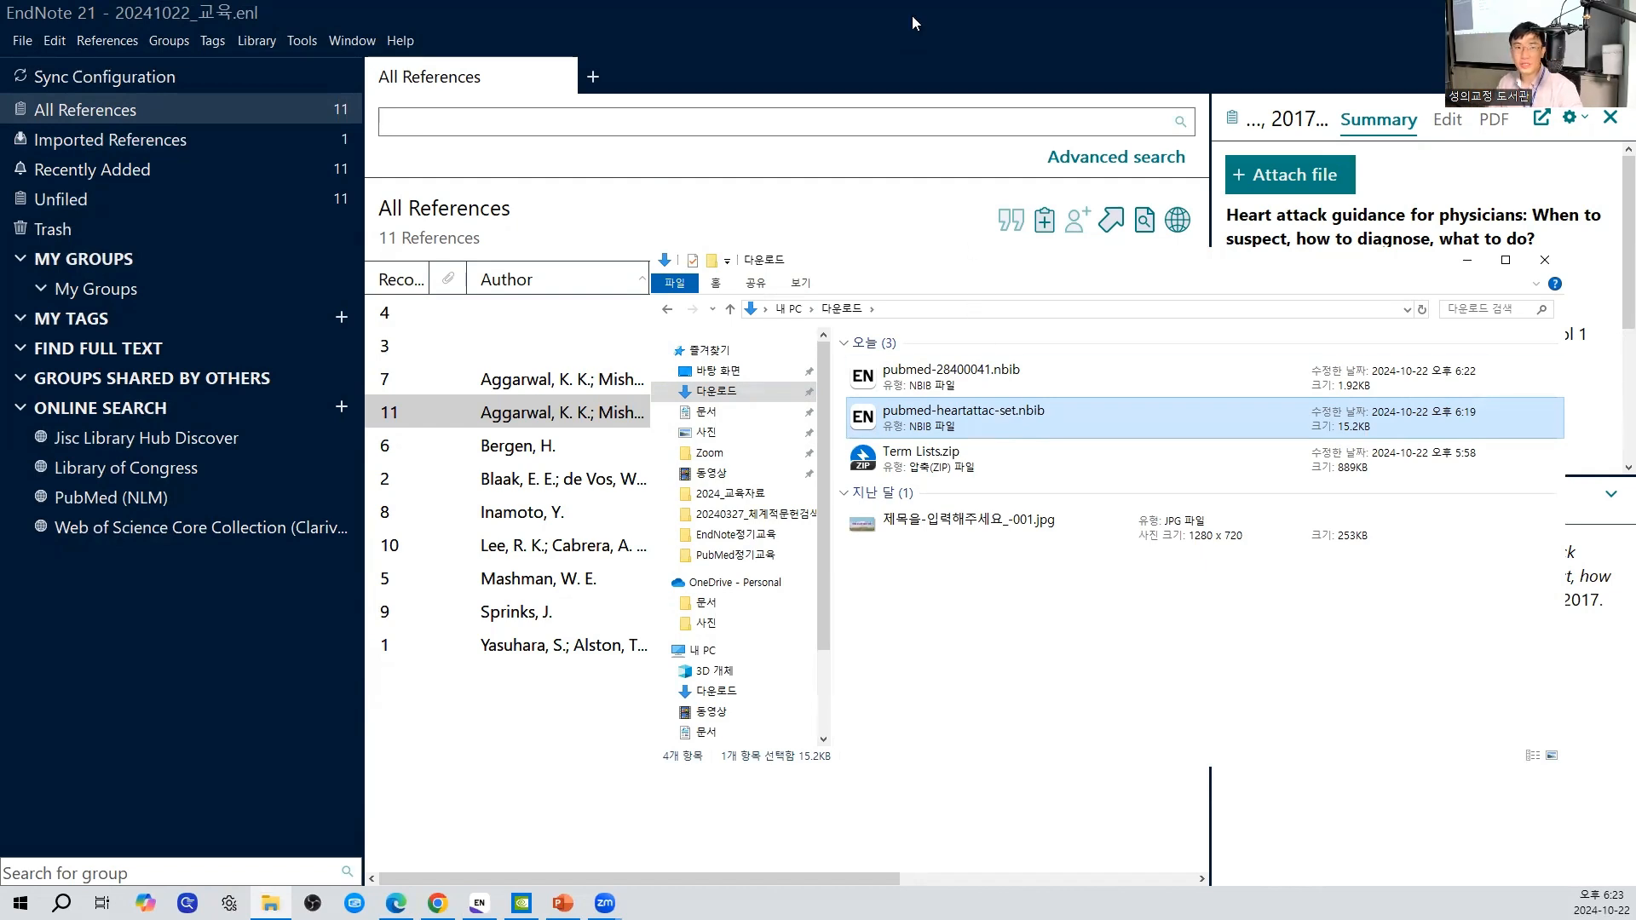
left_click(704, 238)
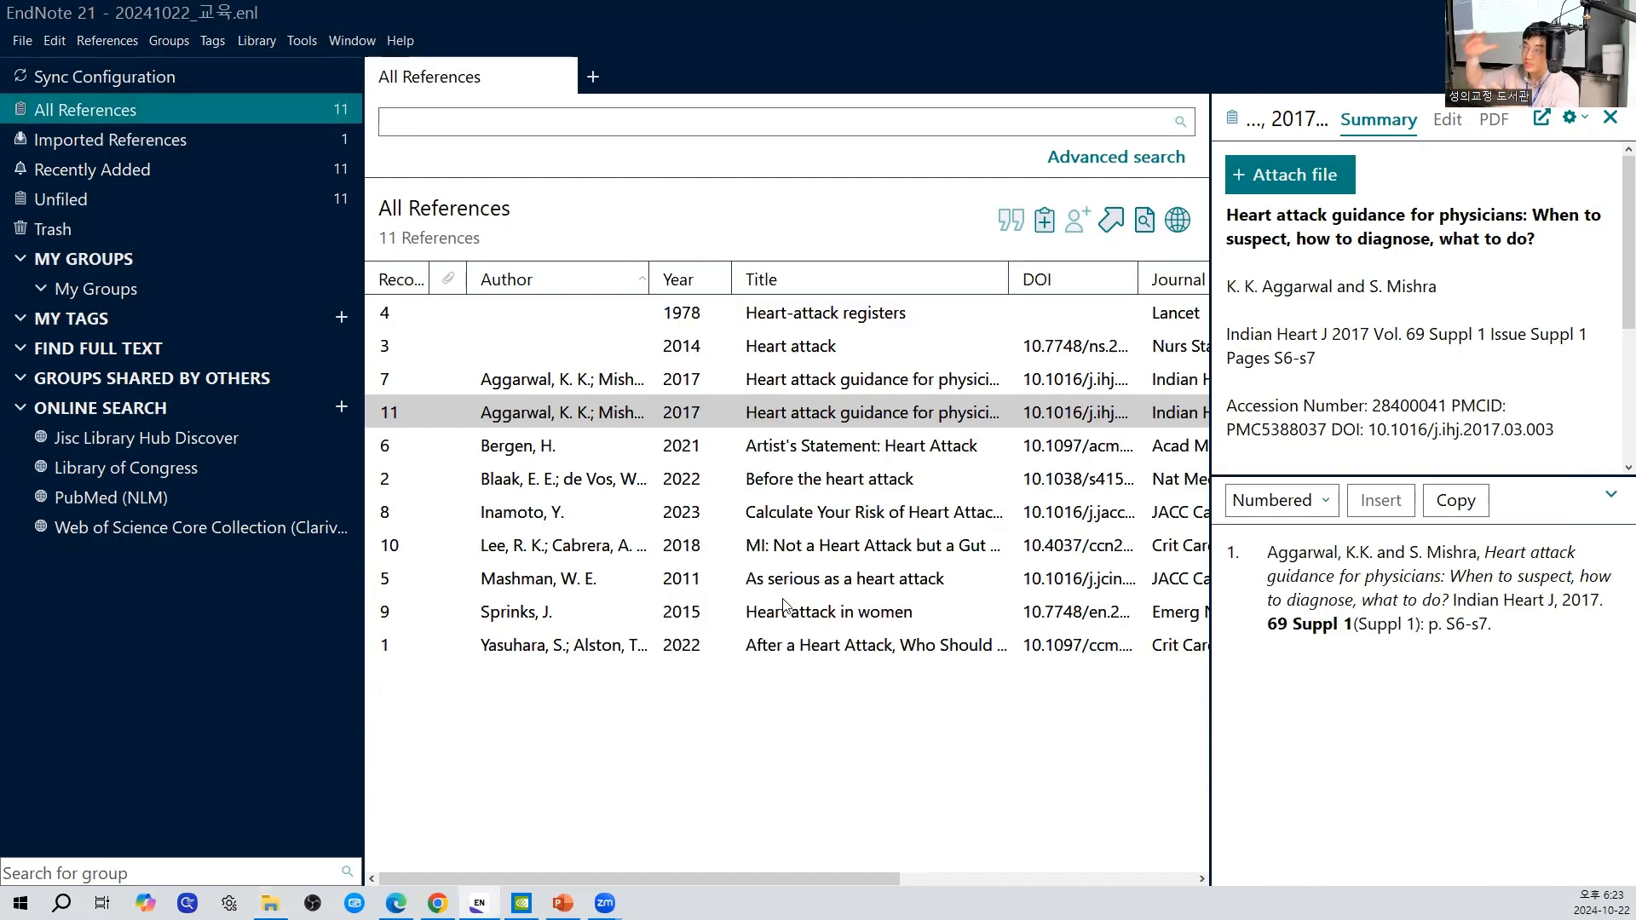
key("alt+Tab")
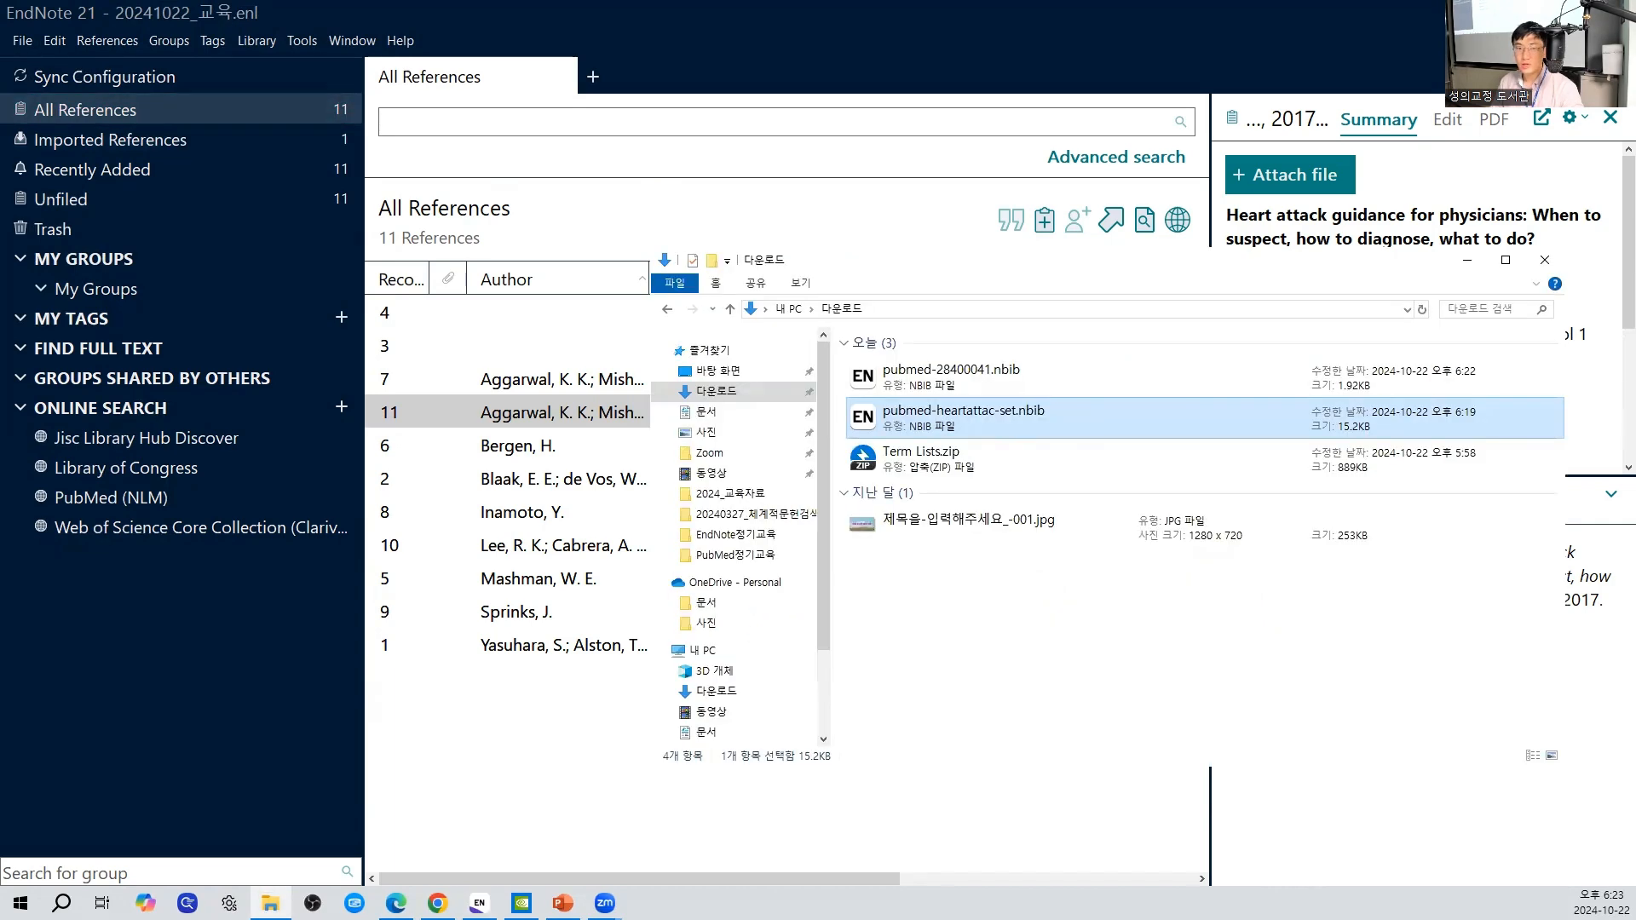
left_click(1012, 383, "ctrl")
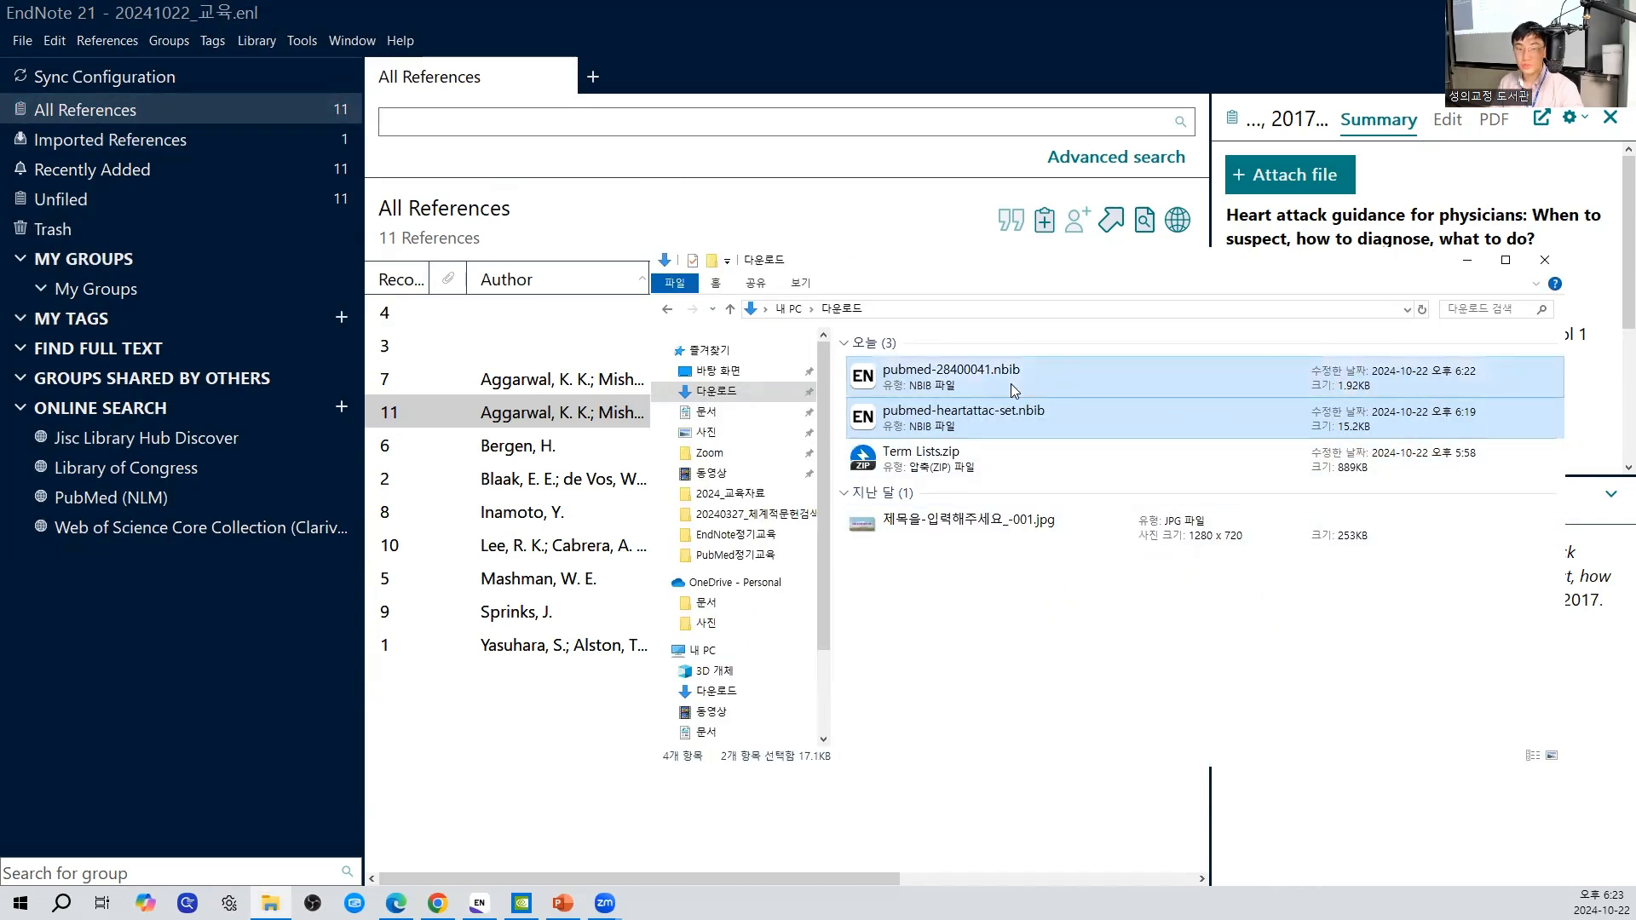
key("Delete")
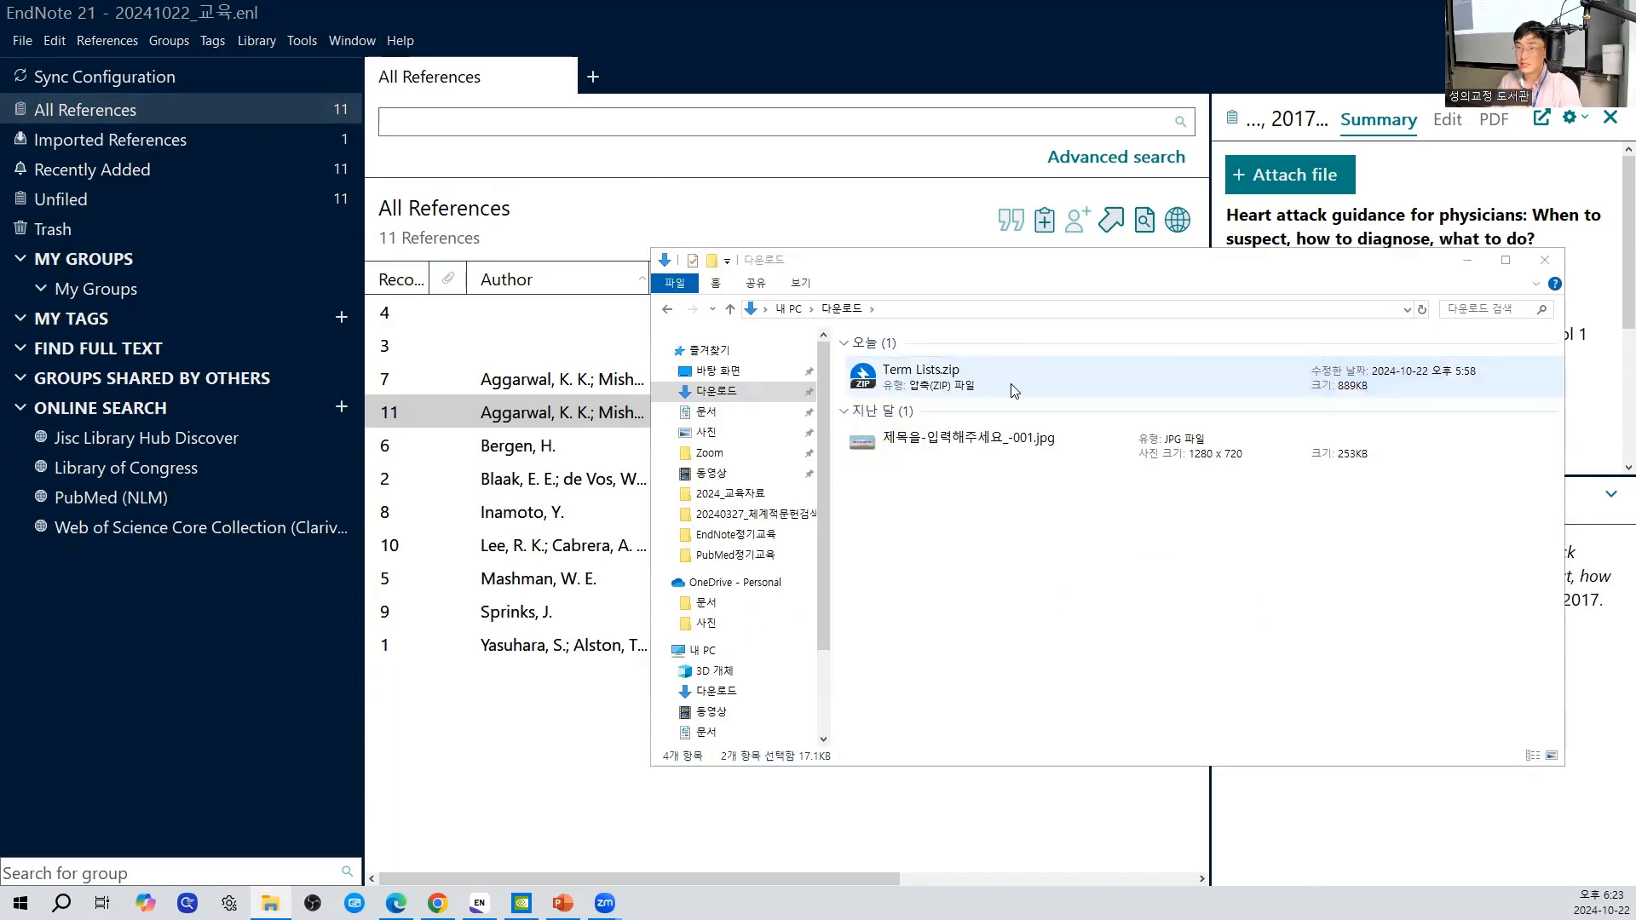
left_click(1014, 385)
key("Delete")
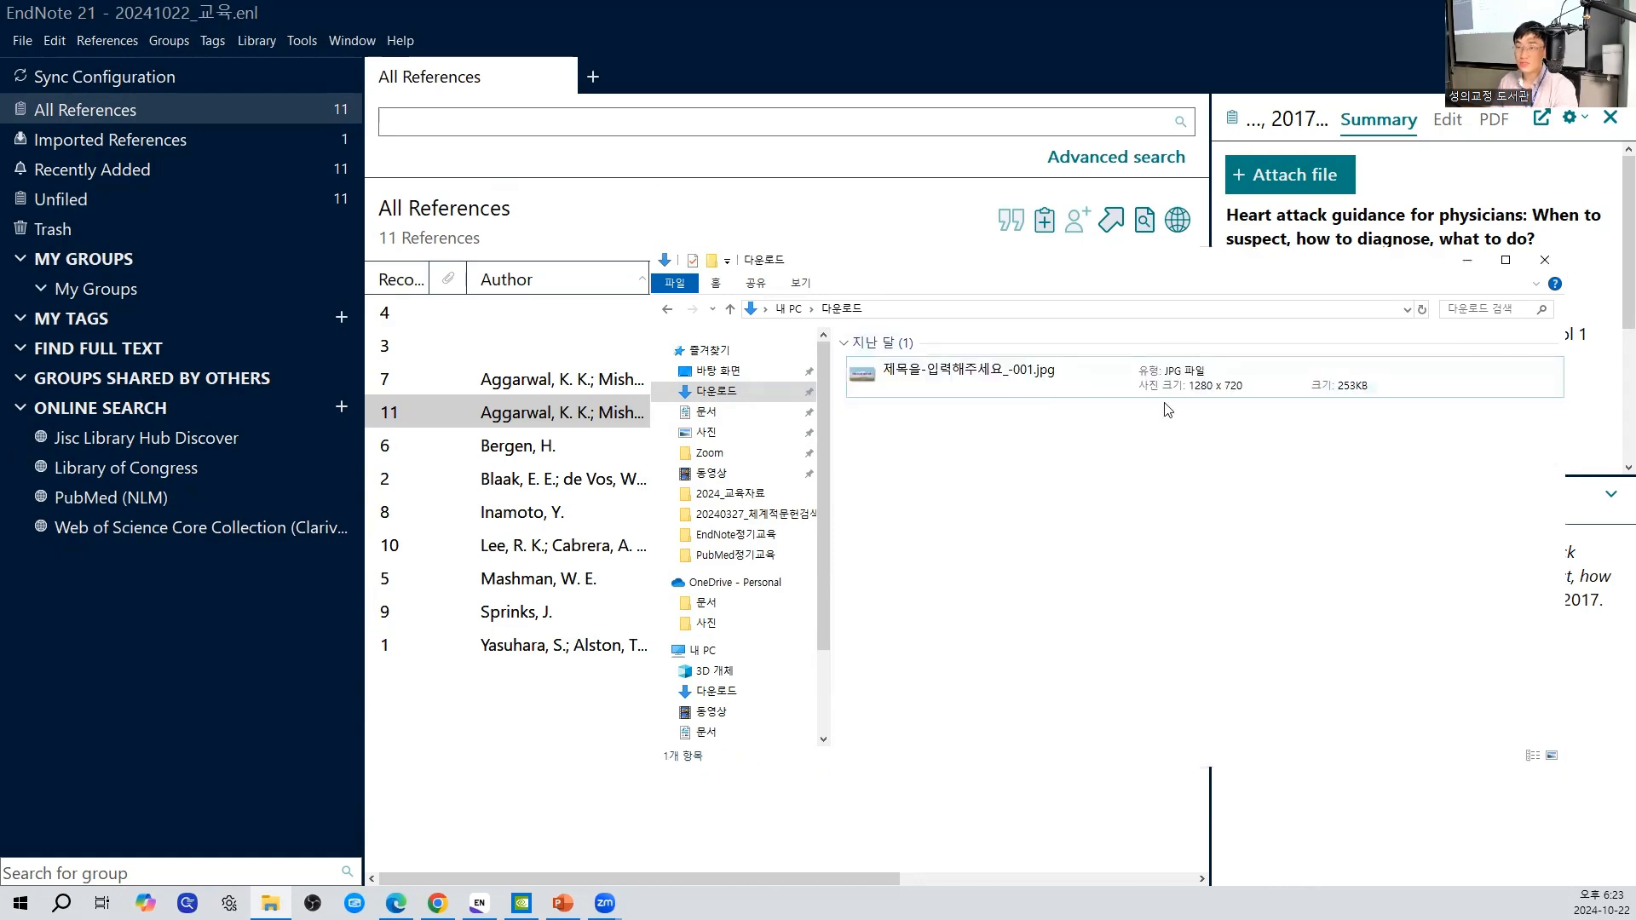
left_click(1559, 260)
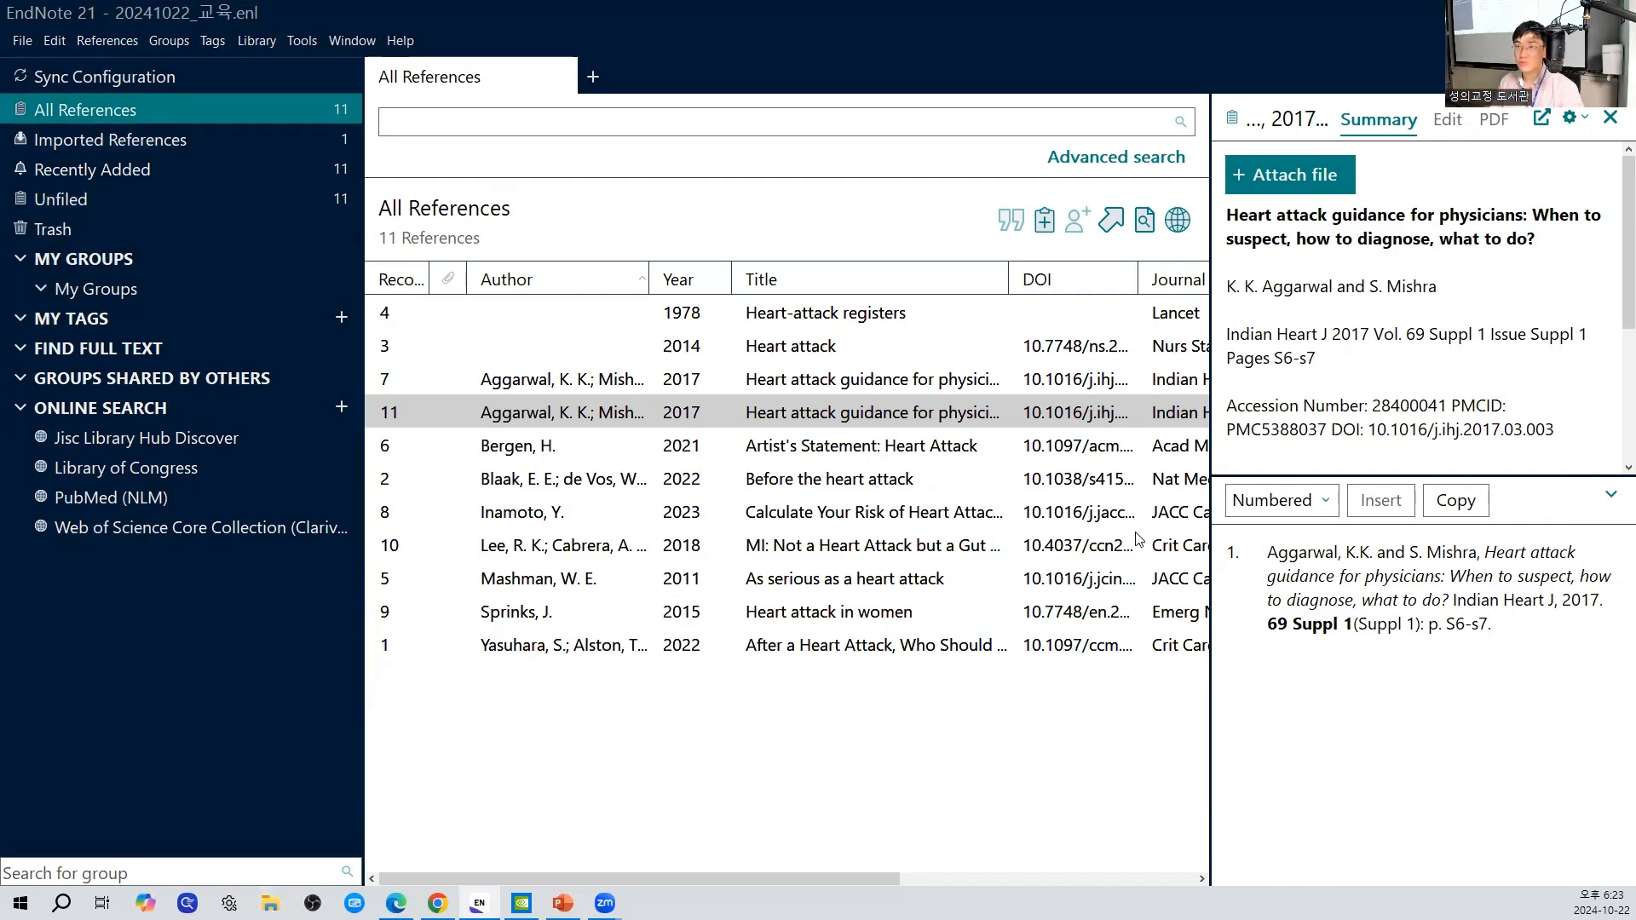
- Minimize the open windows, look at the 20241022_교육 library file and its data folder on the desktop, and return to EndNote
left_click(1536, 13)
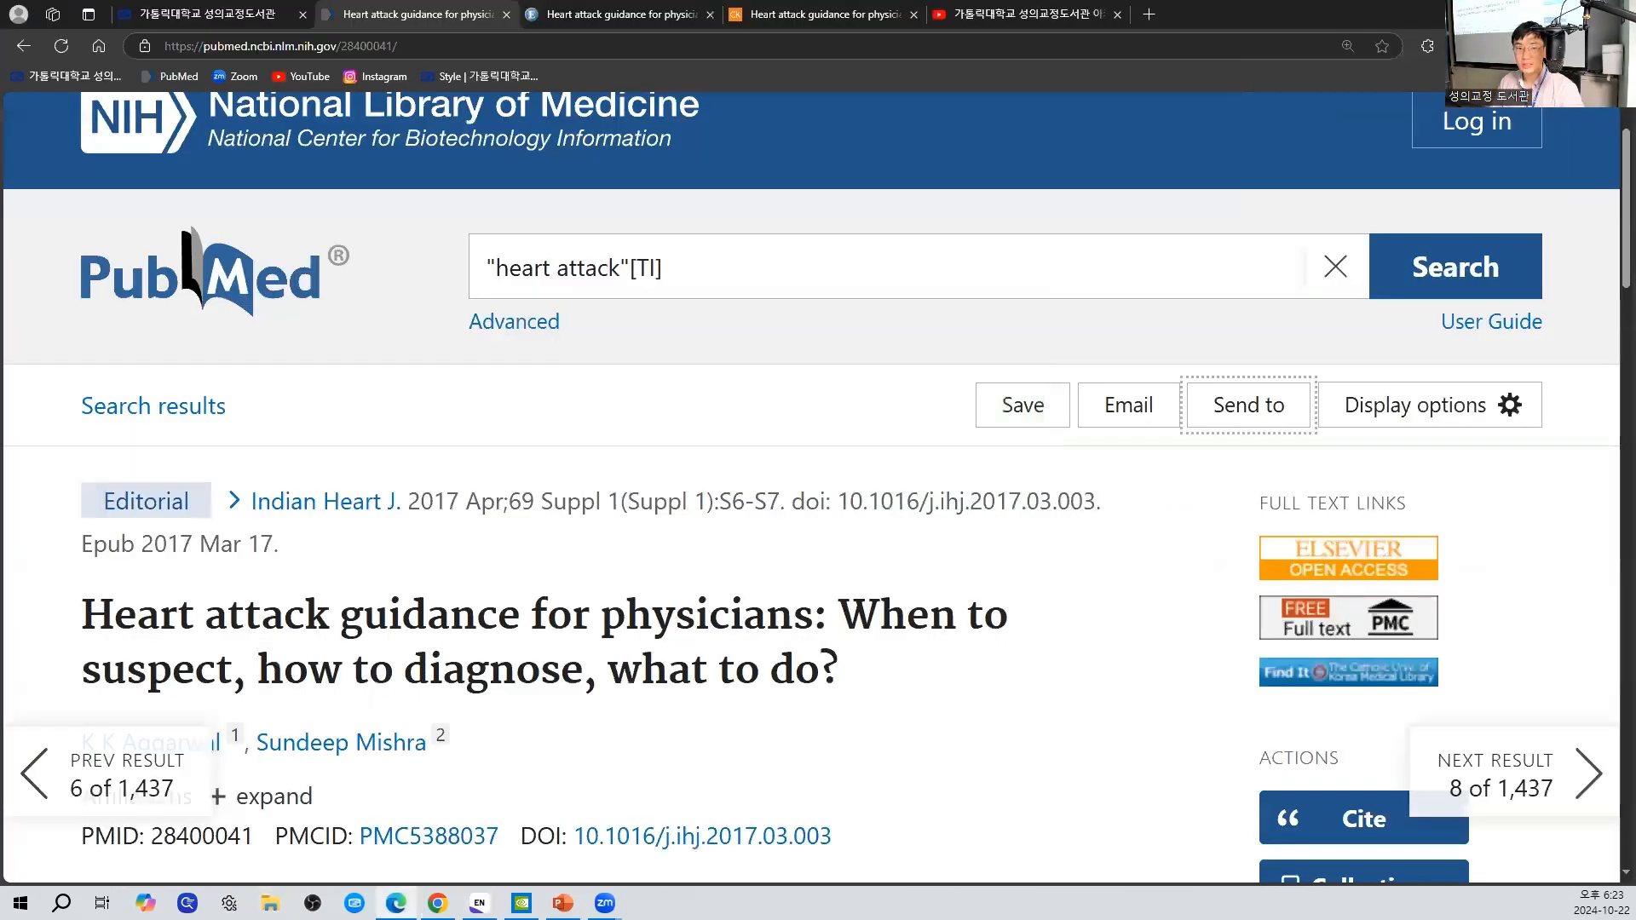
left_click(1537, 12)
left_click_drag(818, 372, 627, 223)
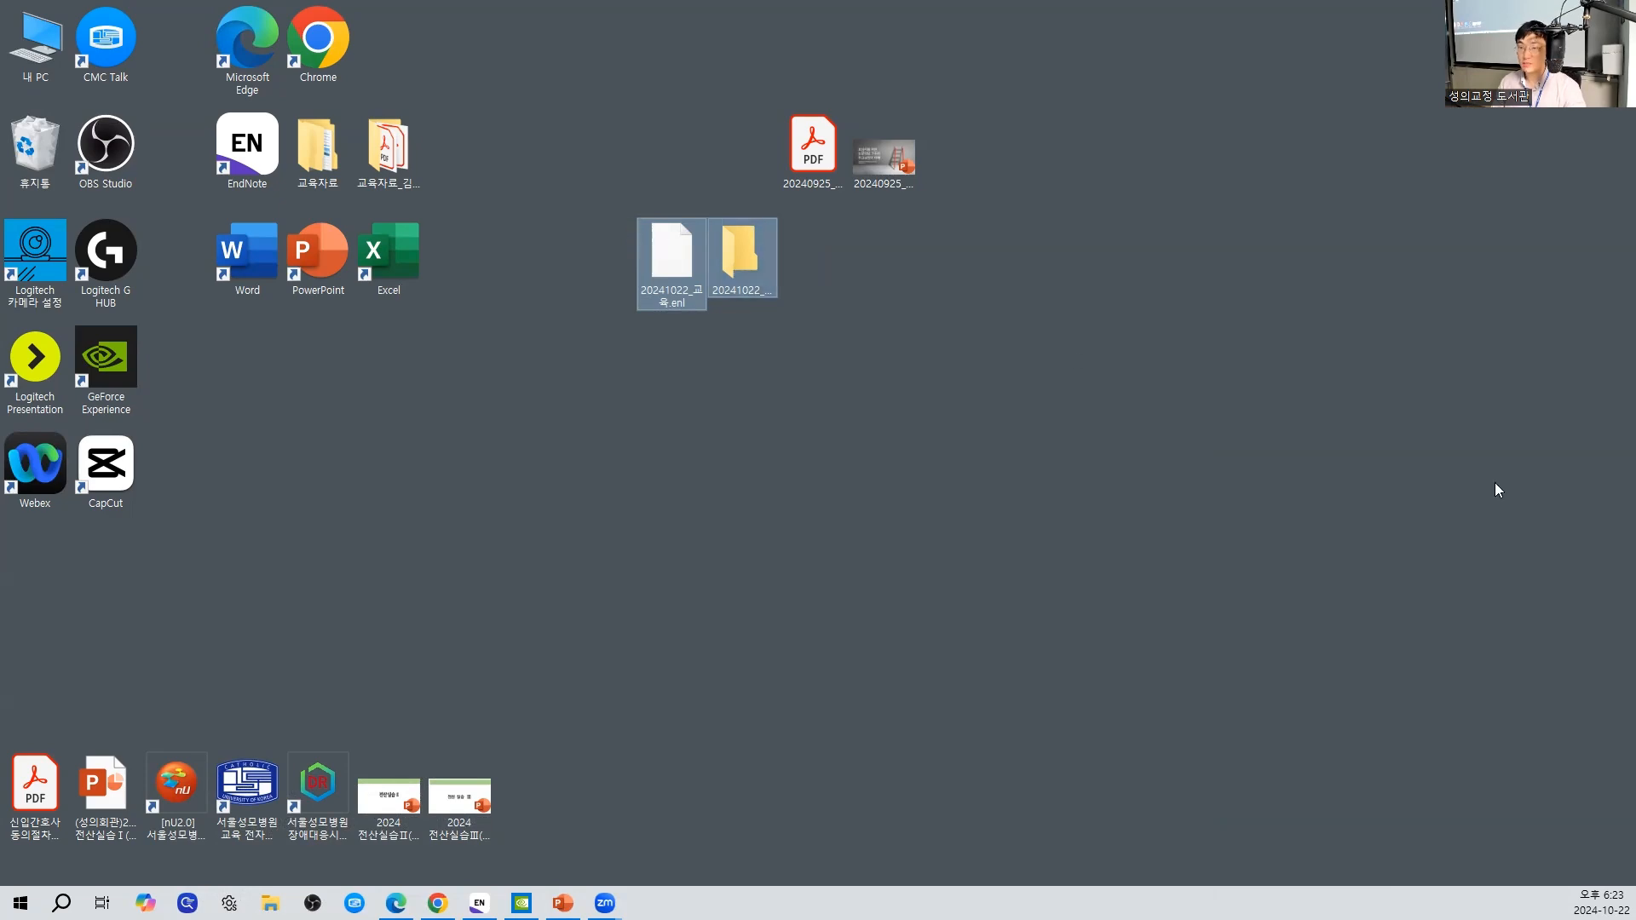
left_click(1635, 917)
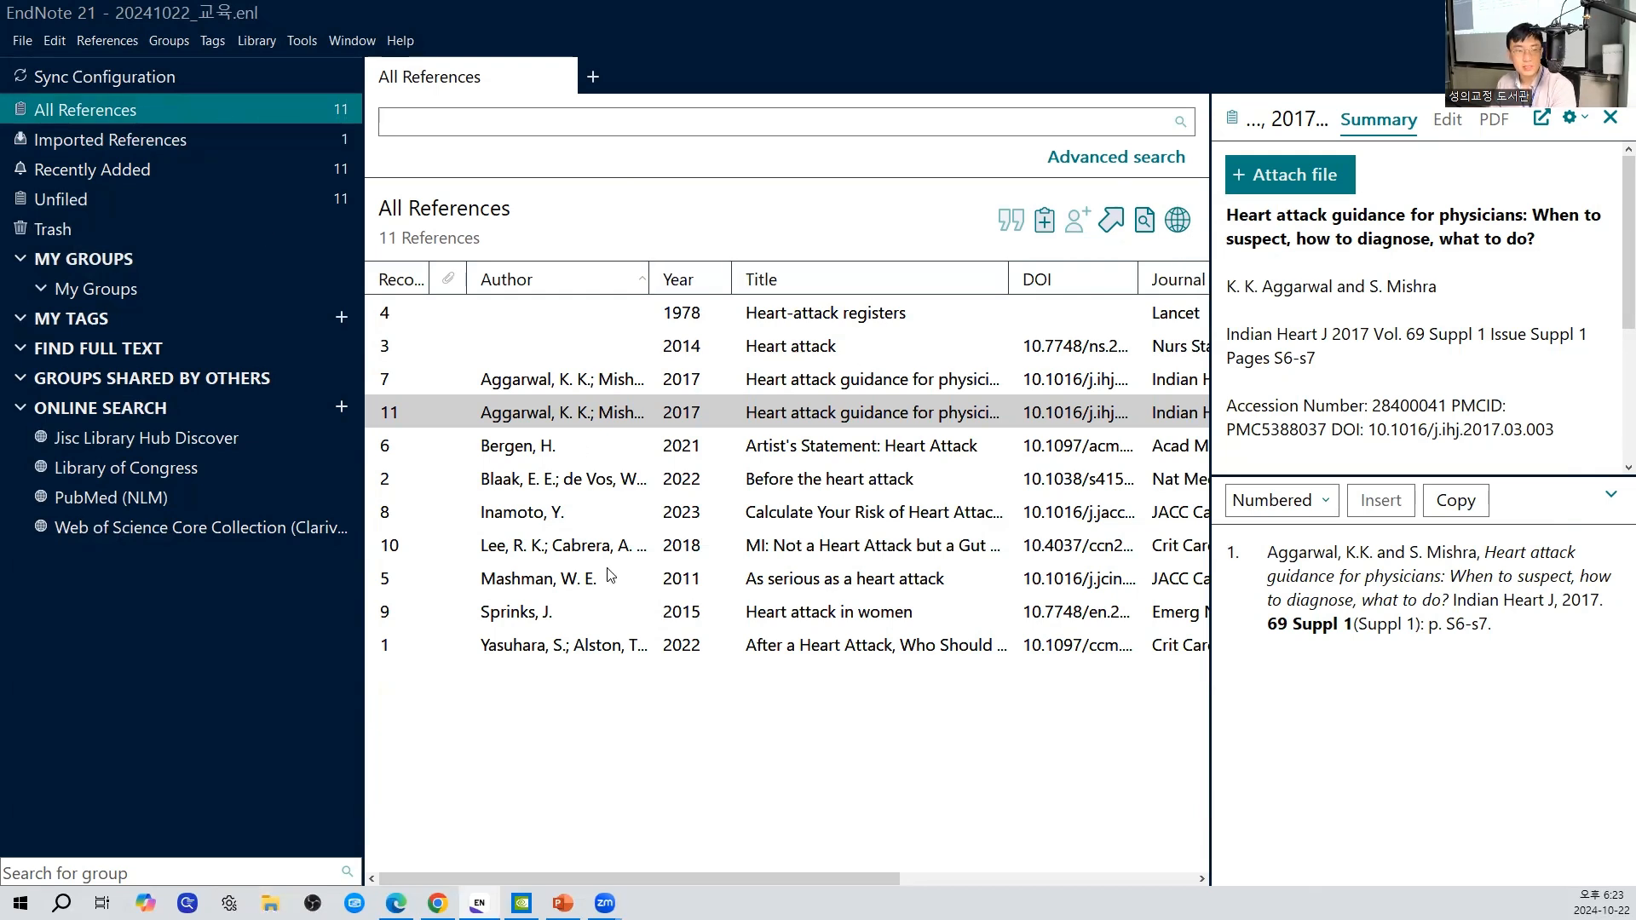
- Go through the first references in the list down to record 11, "Heart attack guidance for physicians"
left_click(839, 327)
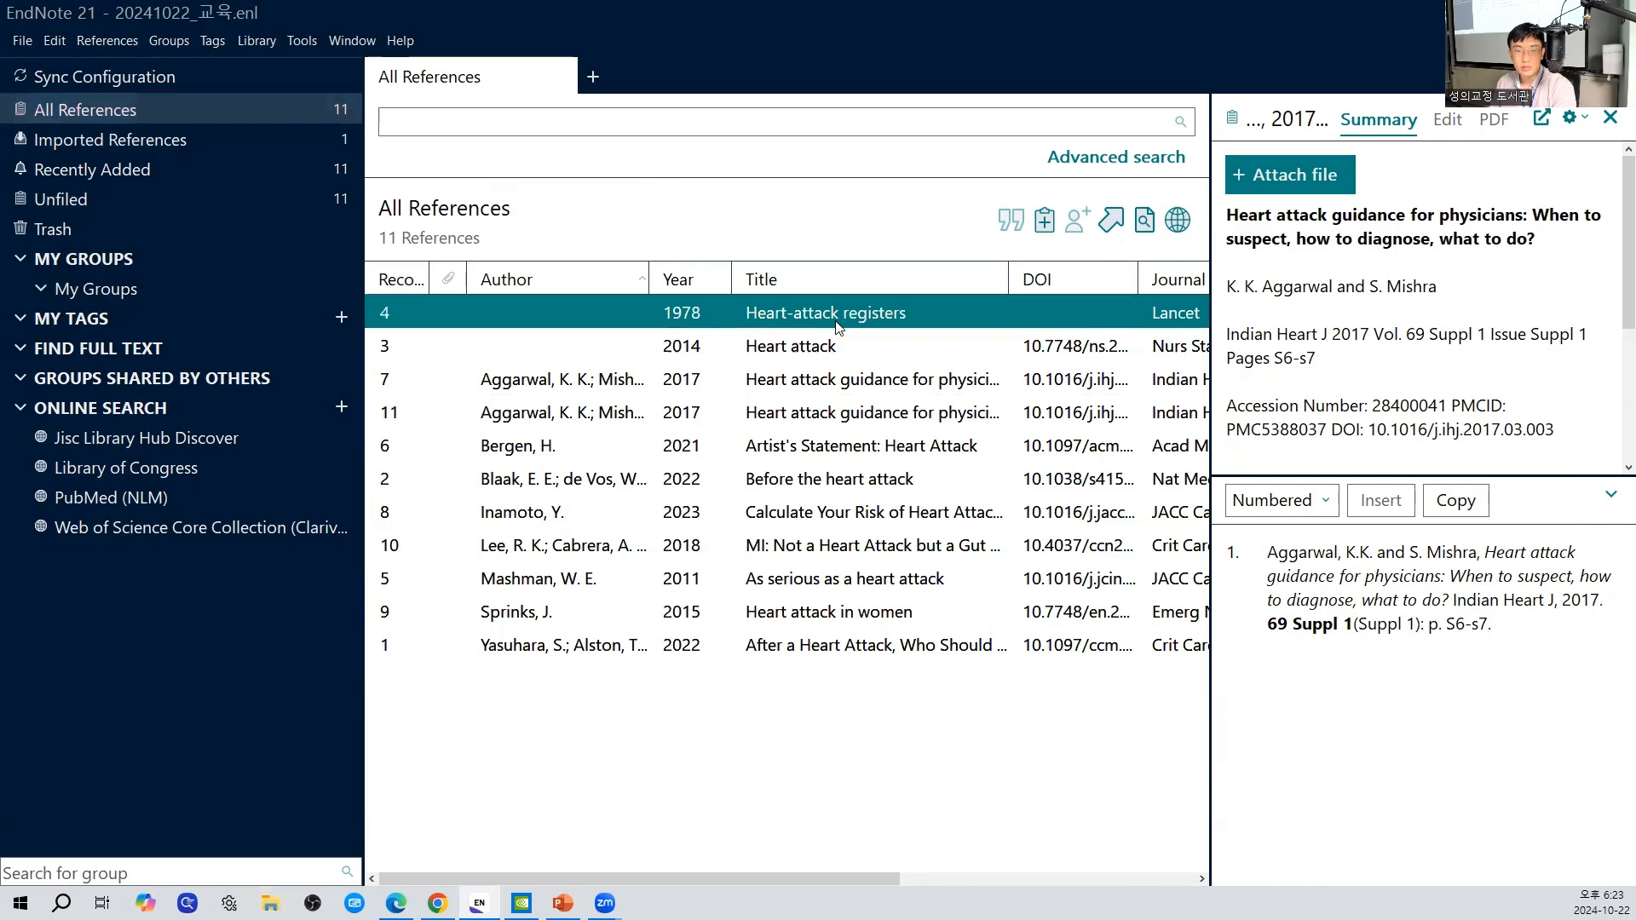
key("Down")
key("Down")
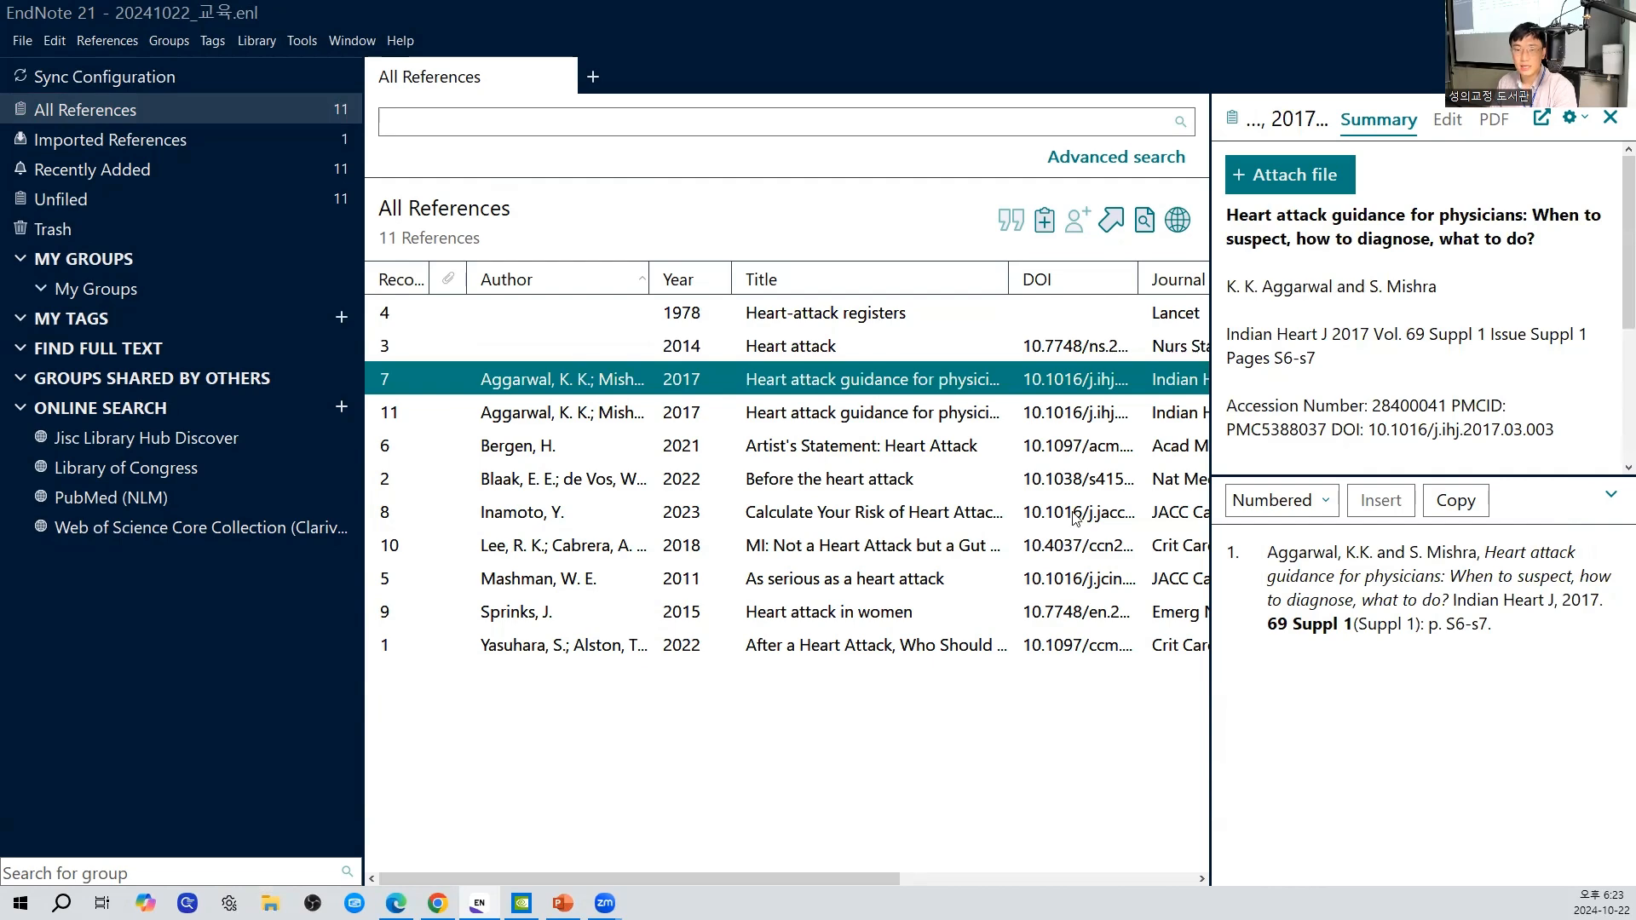
key("Down")
- Enlarge the reference details pane in height and width until the full abstract fits, and highlight the abstract
left_click_drag(1365, 476, 1361, 707)
left_click_drag(1366, 497, 1379, 589)
left_click_drag(1307, 668, 1203, 513)
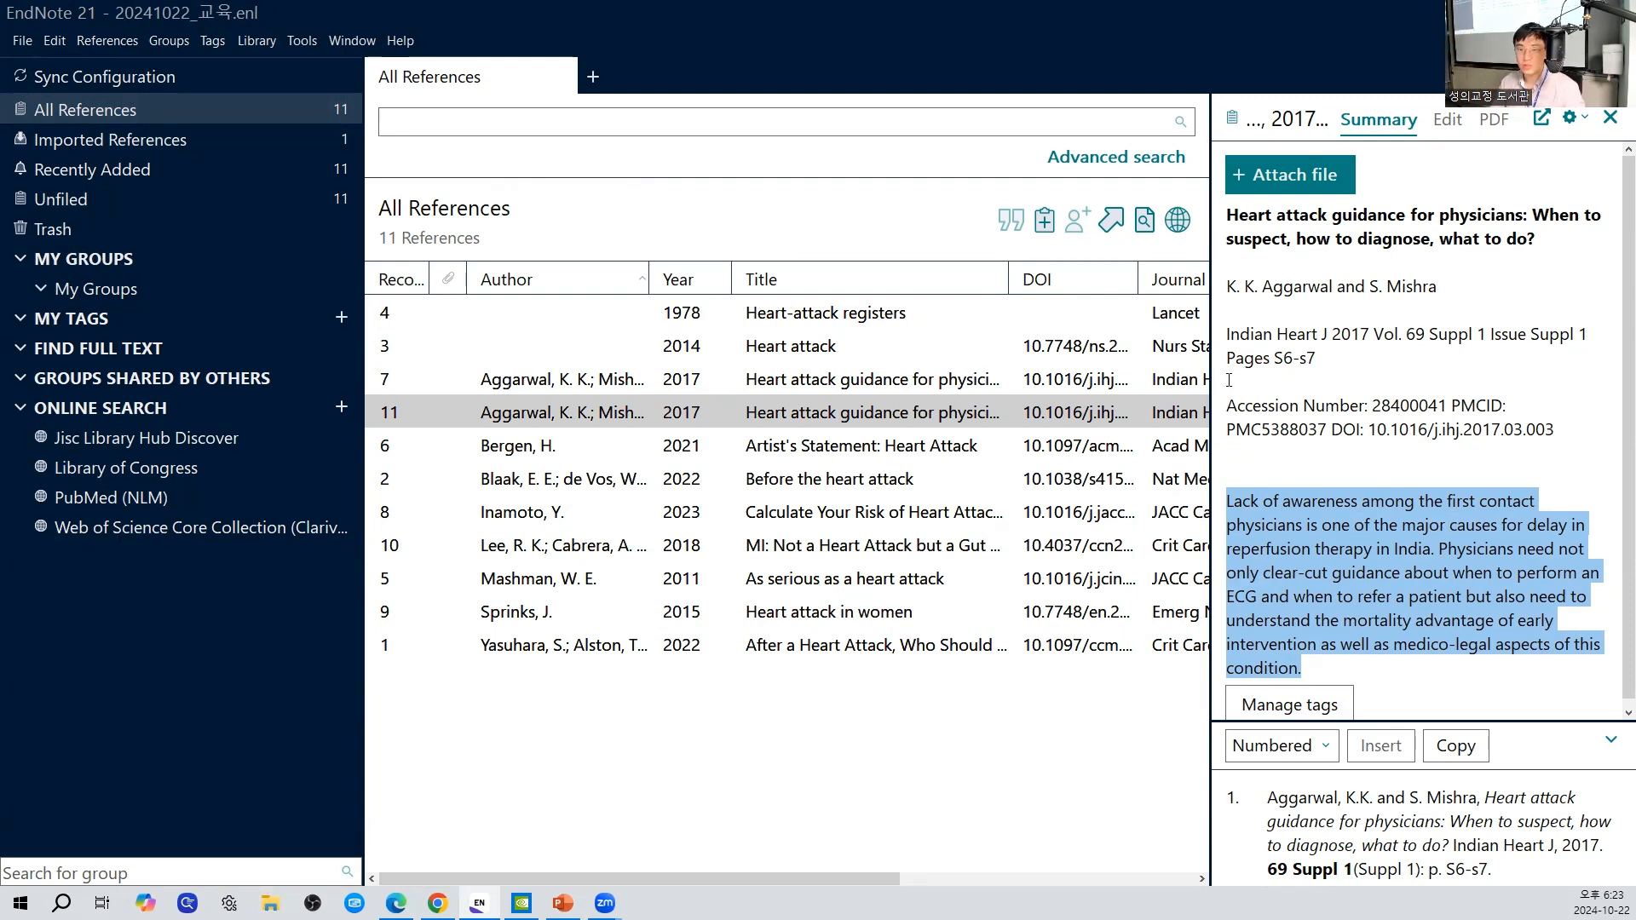
left_click_drag(1211, 369, 1177, 387)
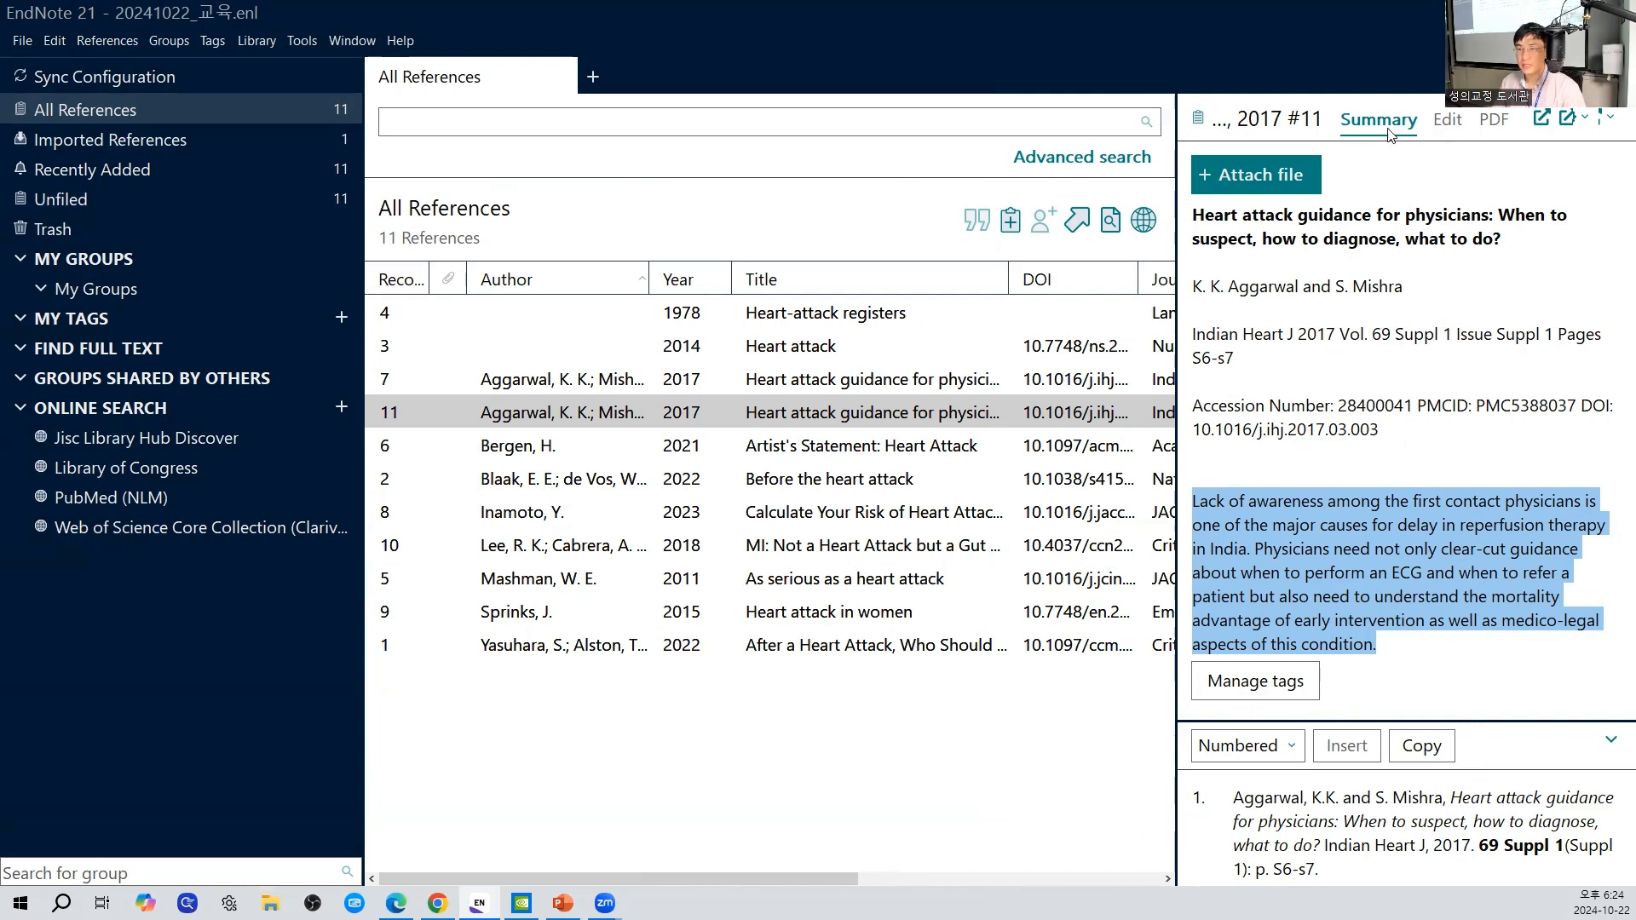
- Open record 11 for editing and examine its bibliographic fields, from reference type and authors down to keywords, abstract and notes
left_click(1446, 124)
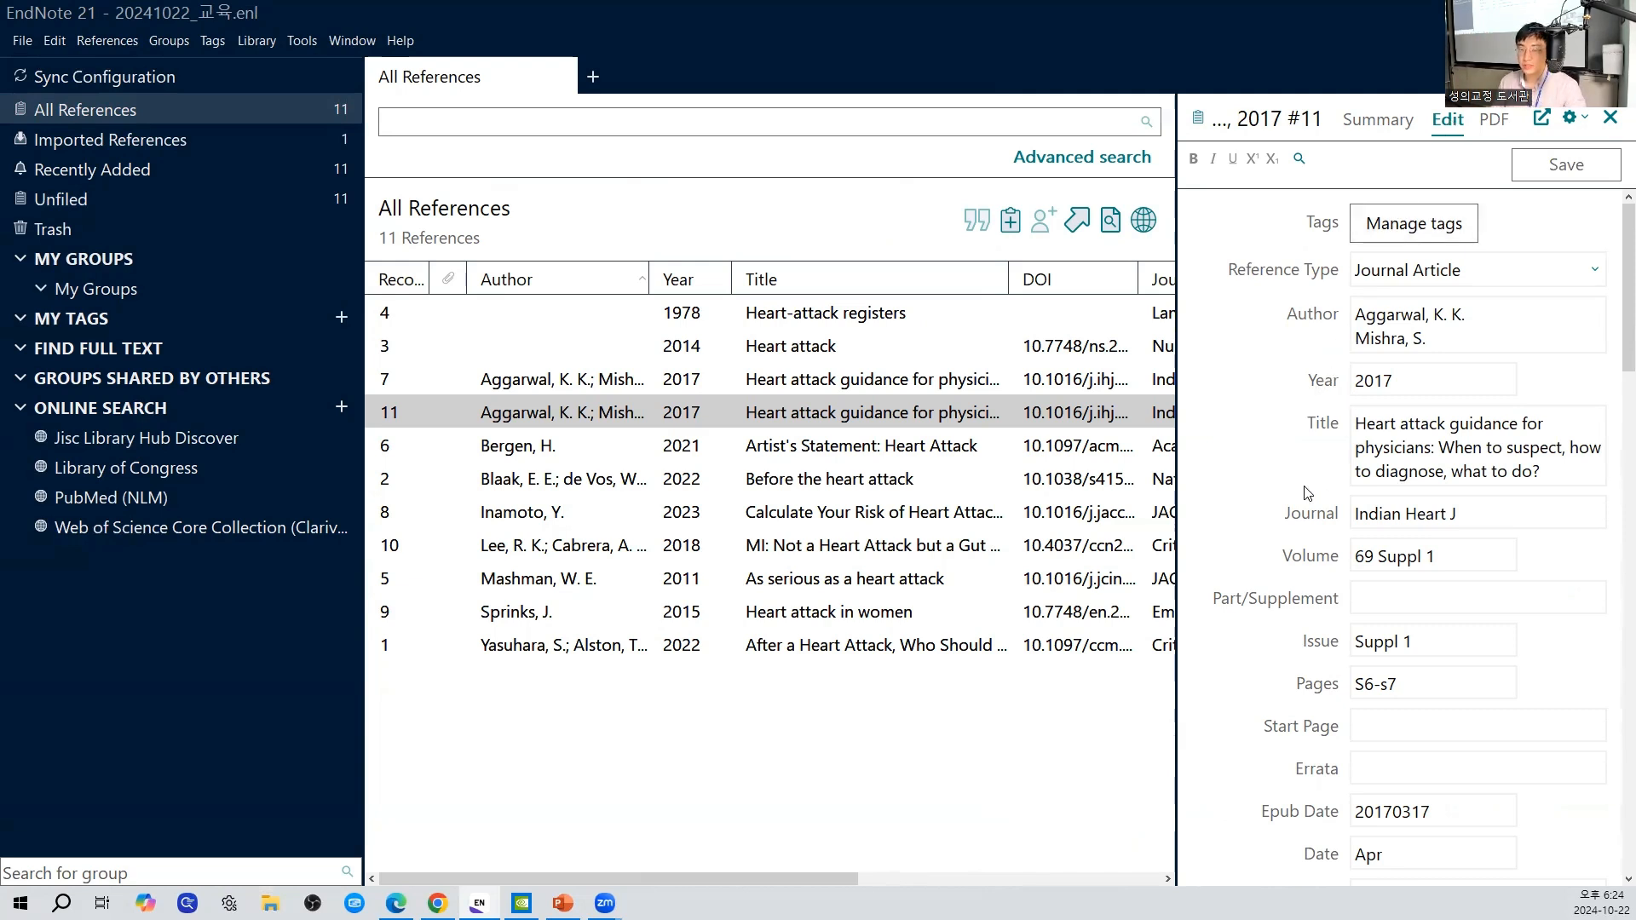
scroll(1613, 409, "down", 5)
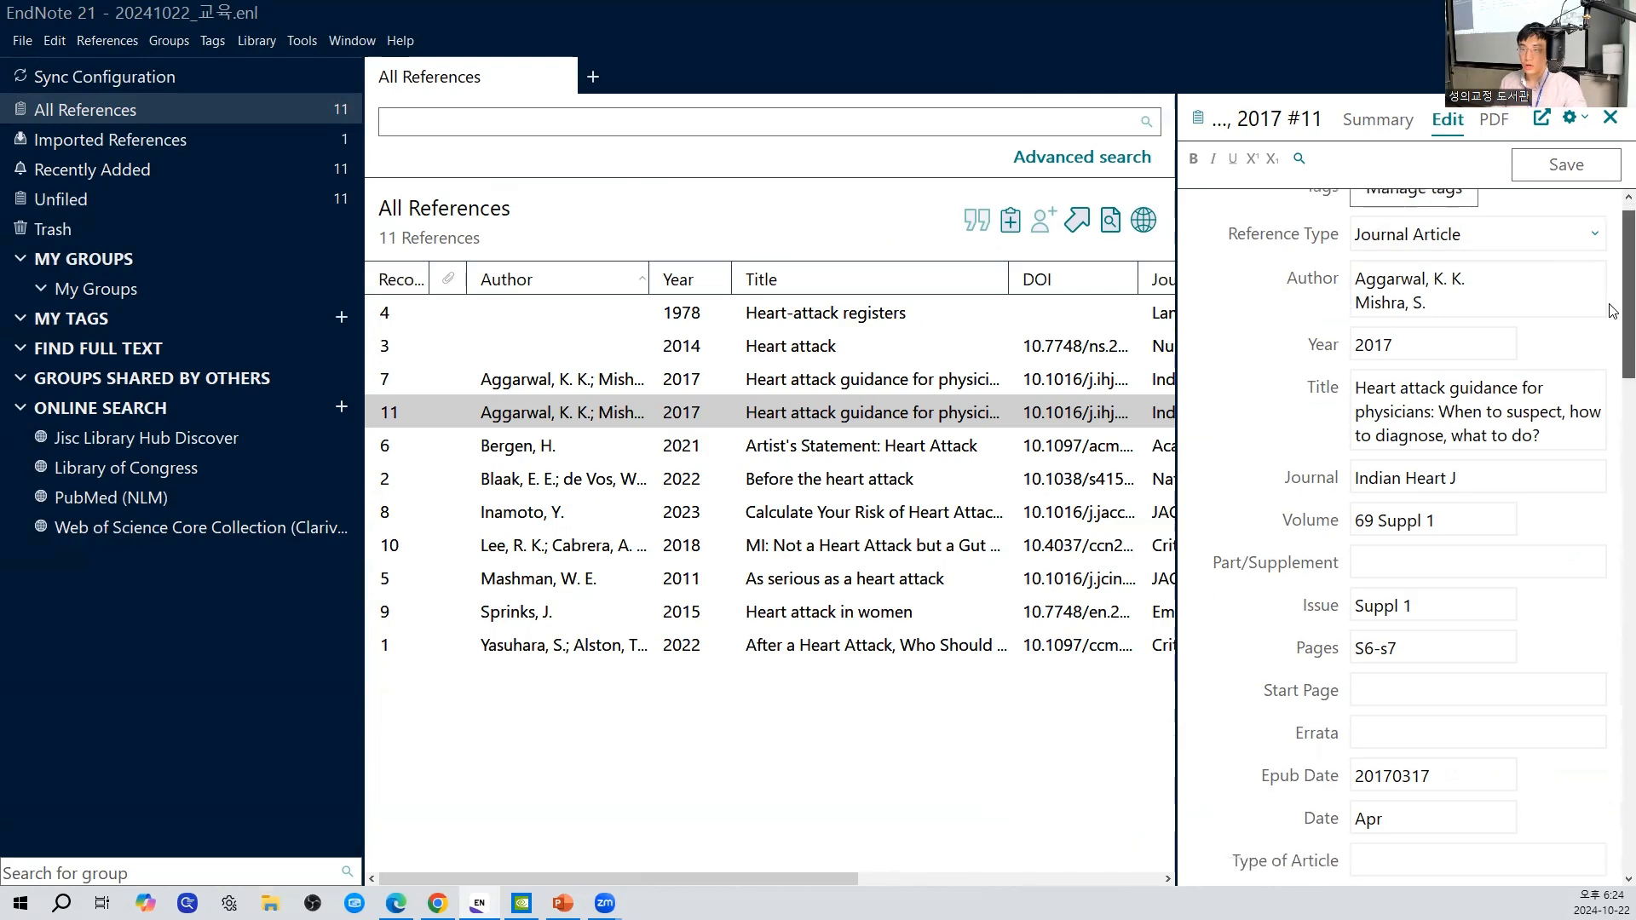
scroll(1613, 409, "down", 10)
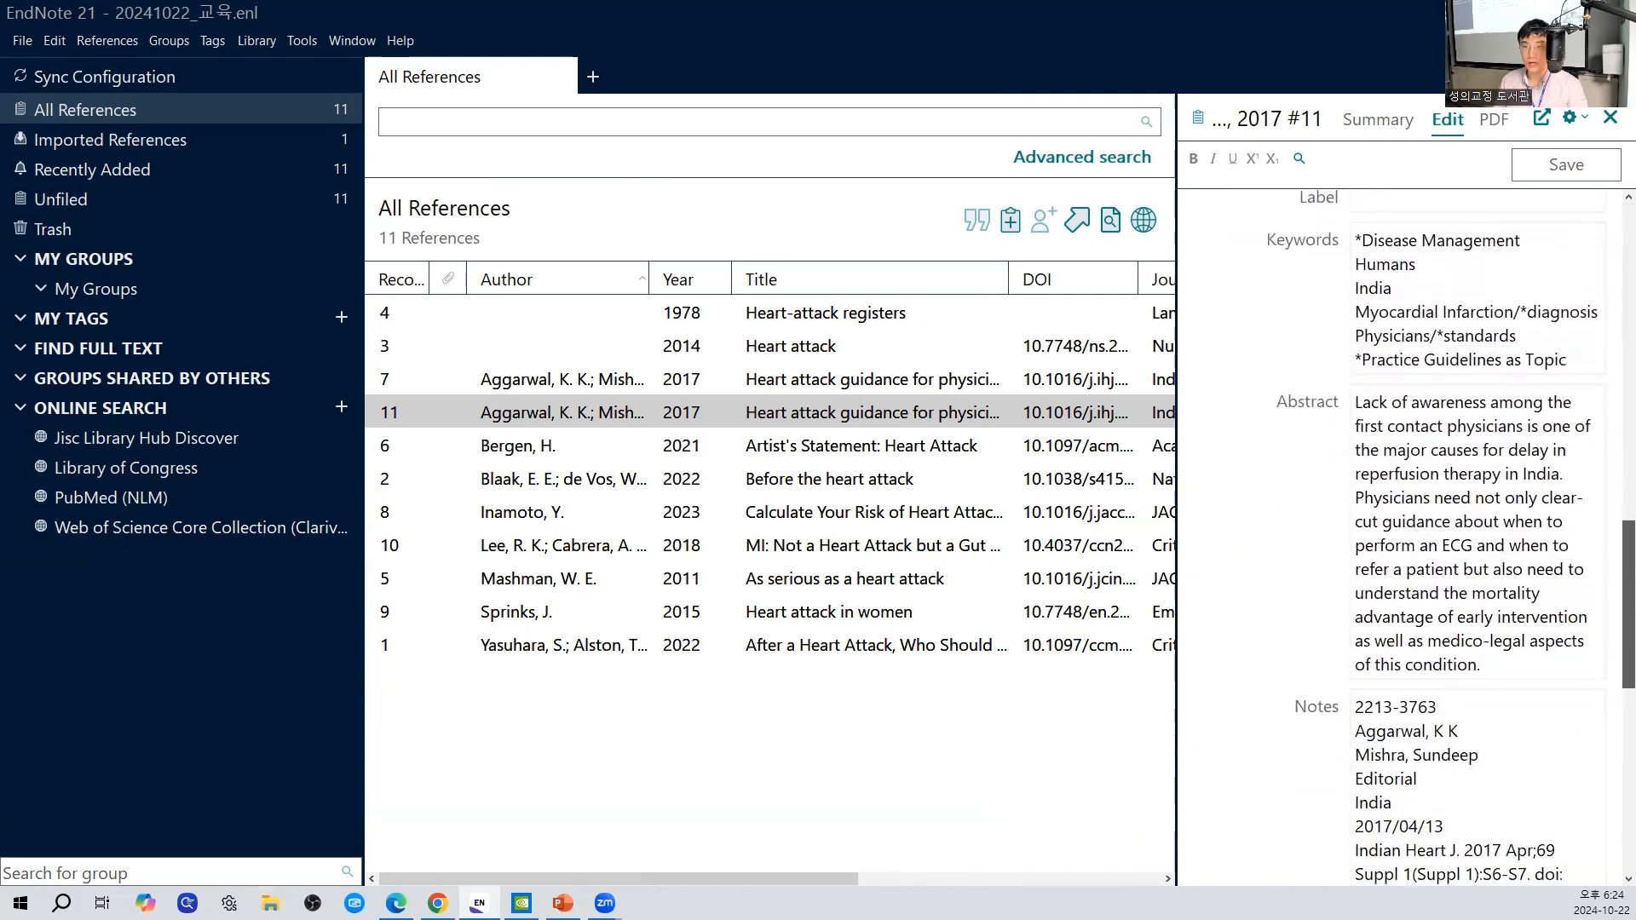
scroll(1406, 529, "up", 10)
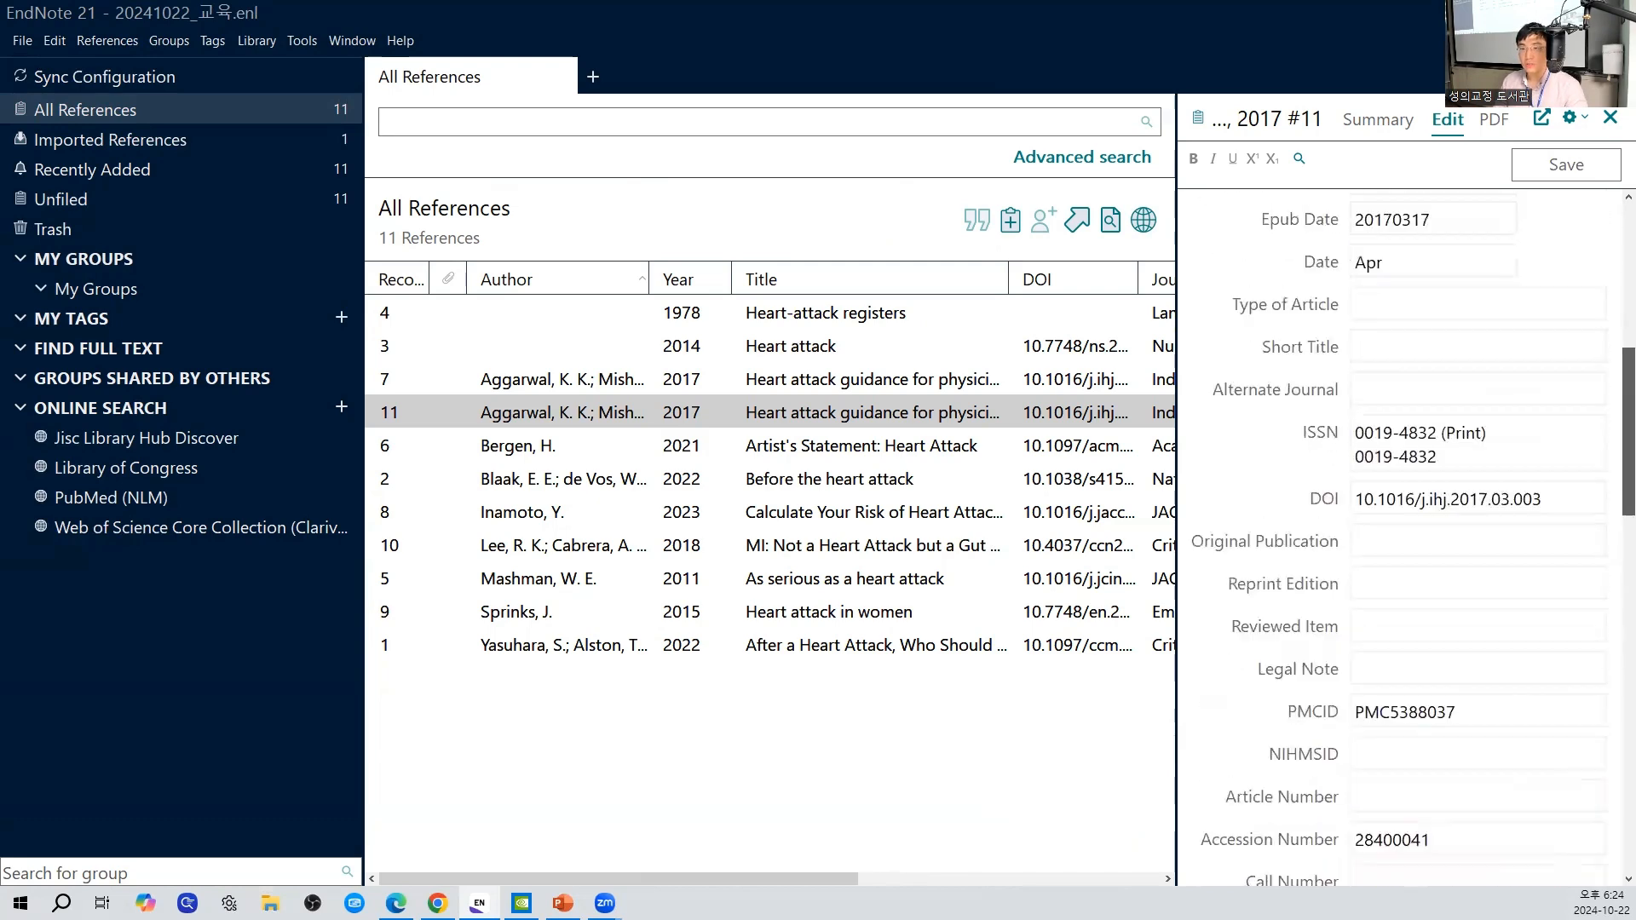
scroll(1407, 529, "up", 3)
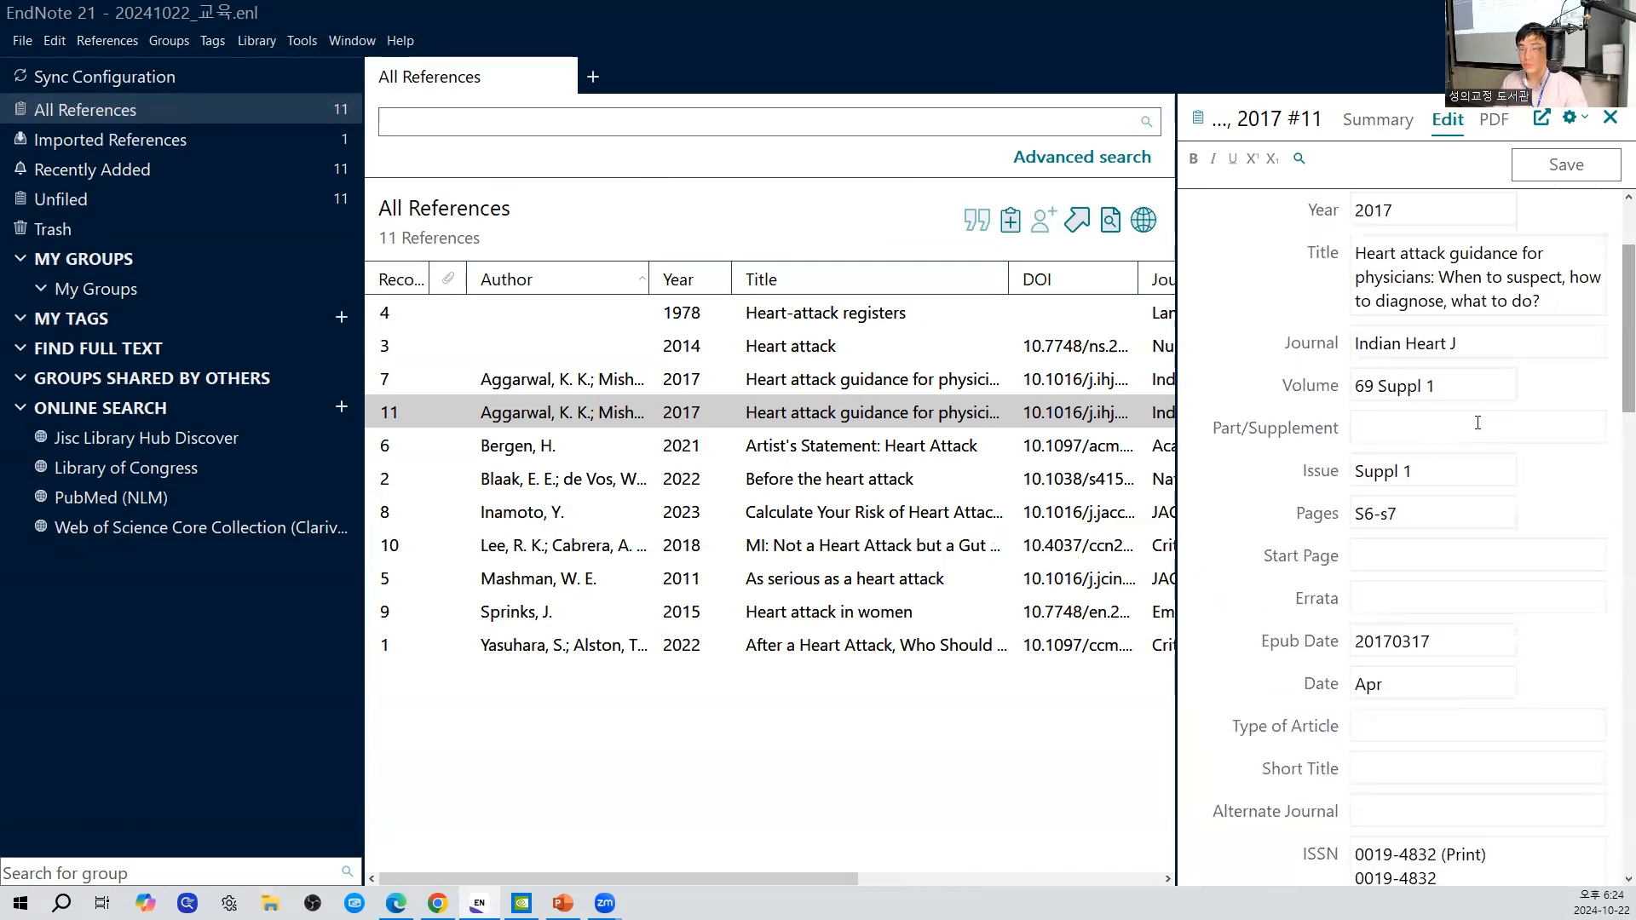
left_click(1407, 559)
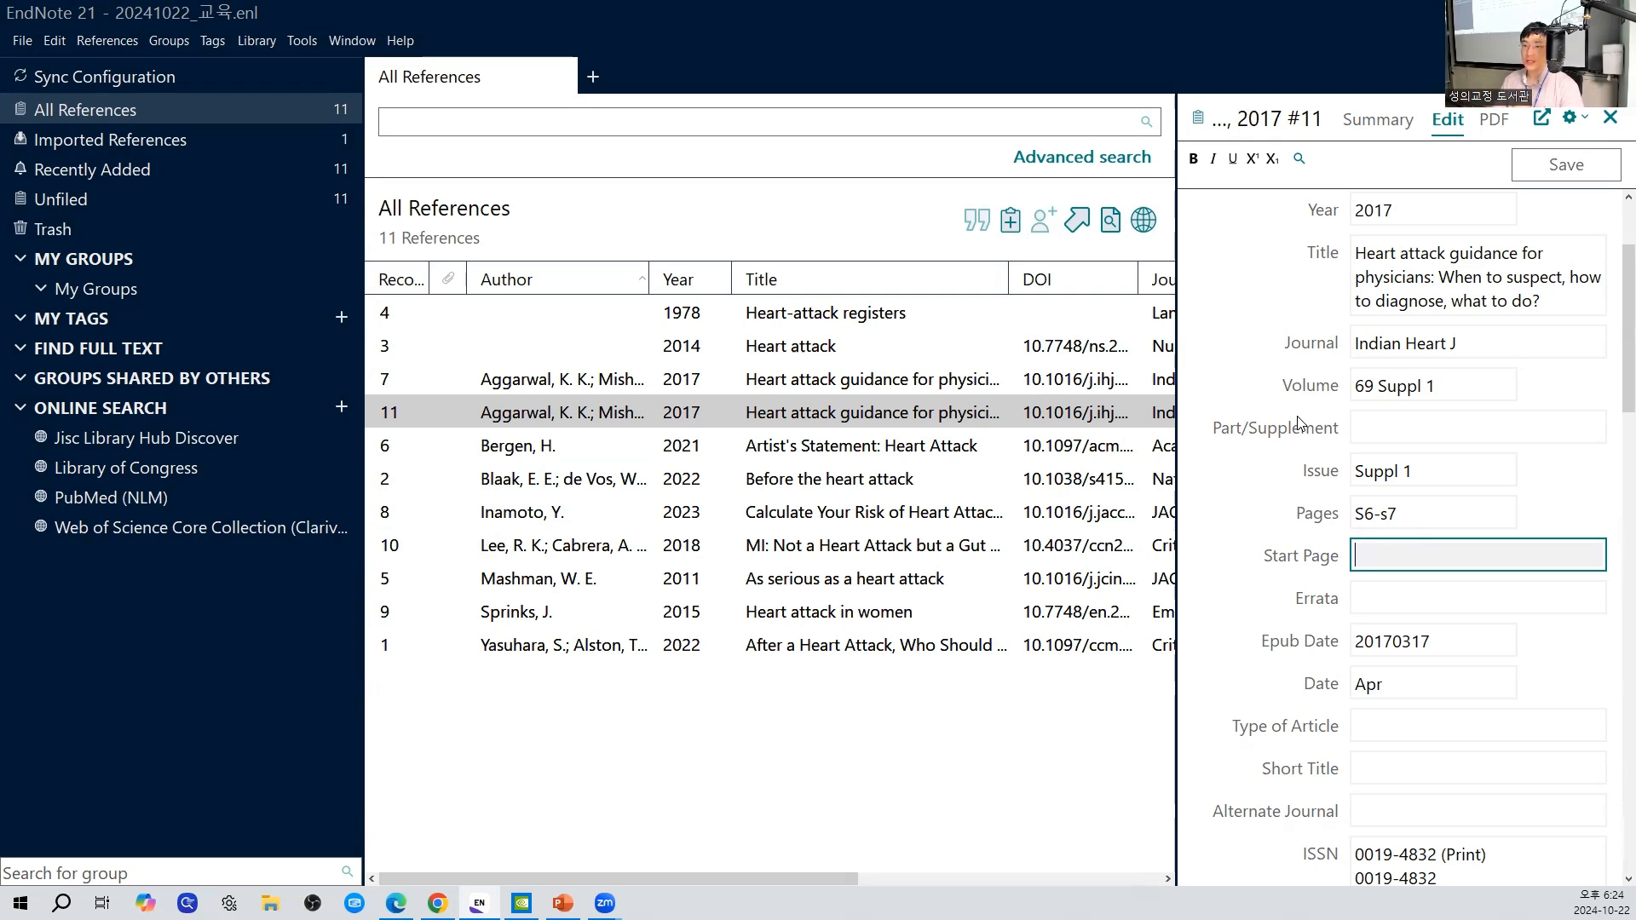
scroll(1298, 423, "up", 3)
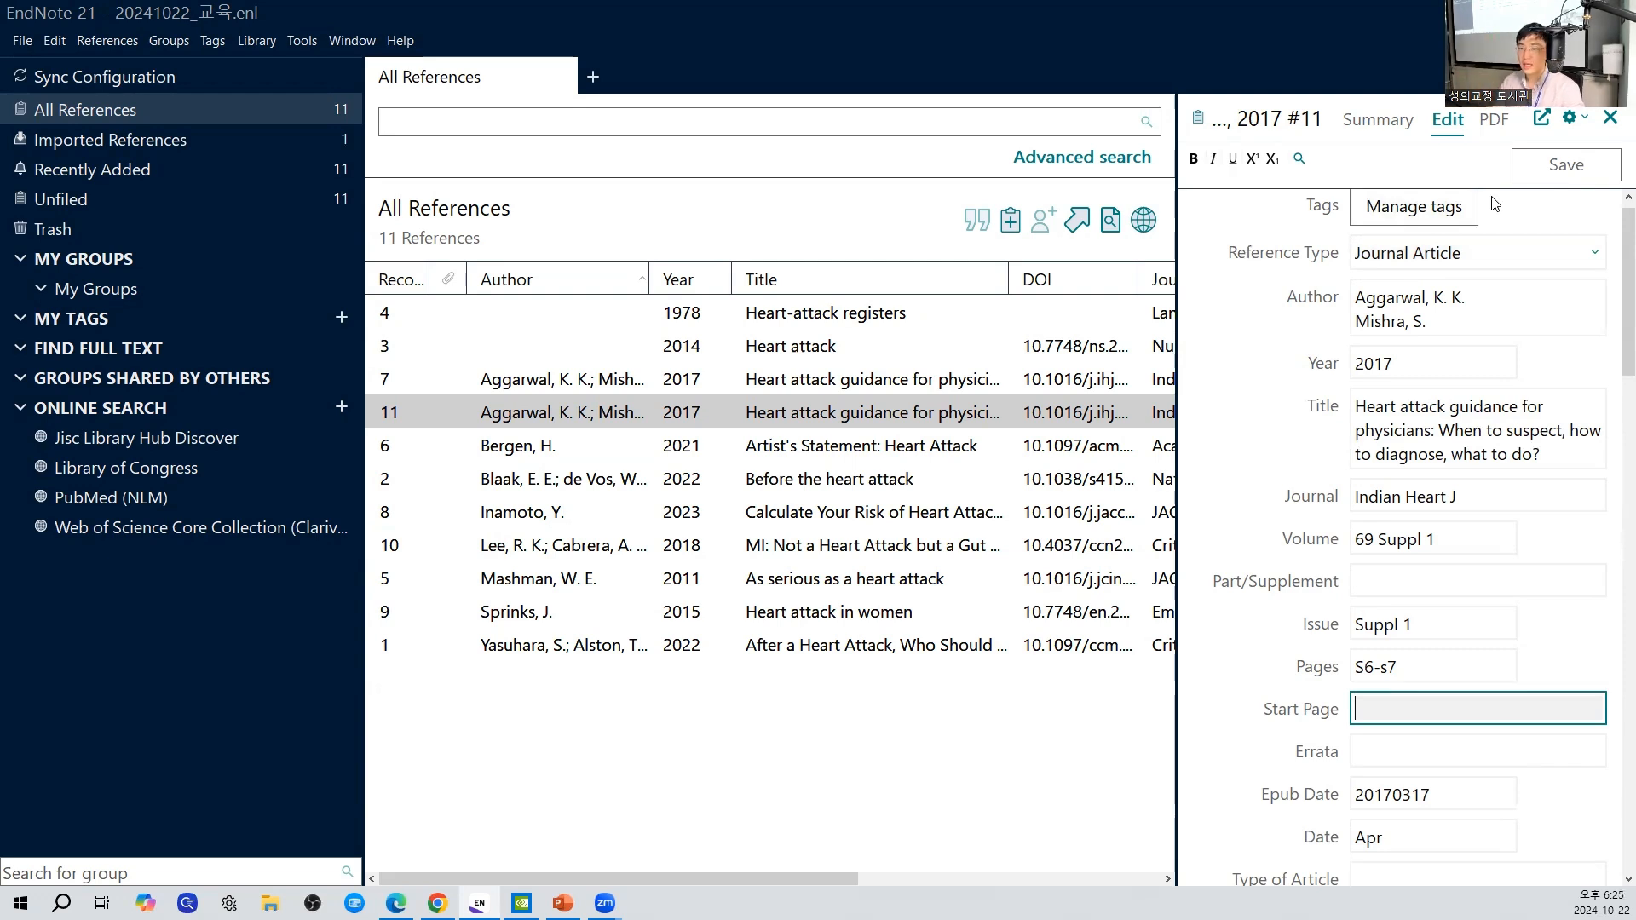
- Add the line "편집을 할 수 있습니다." below the existing authors in record 11's Author field
left_click(1490, 309)
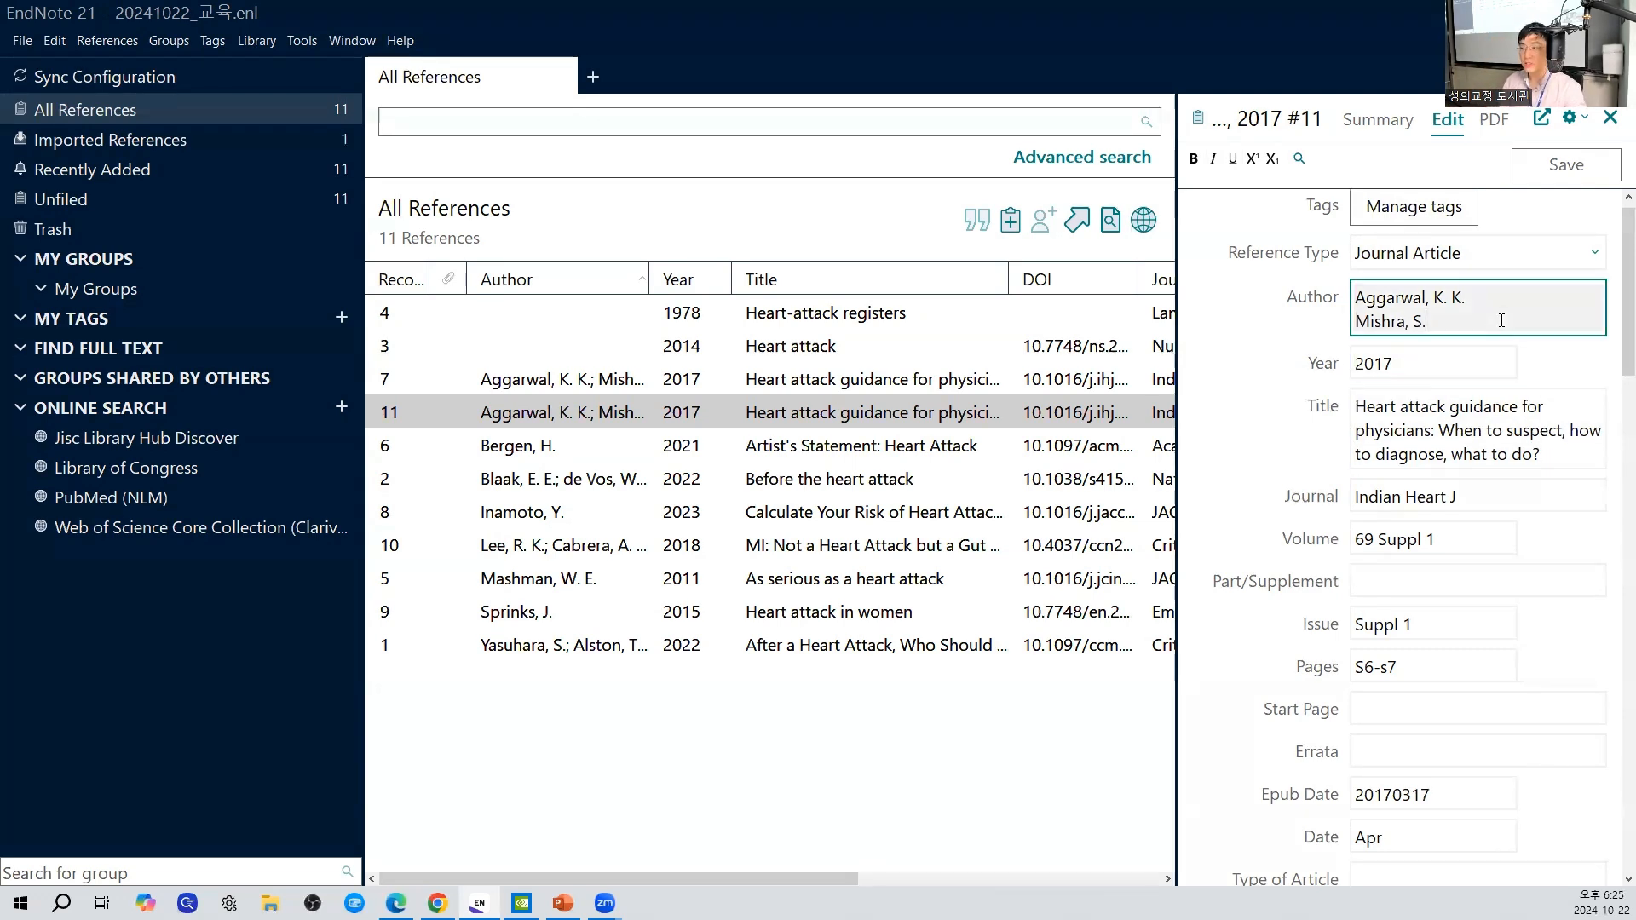
key("Return")
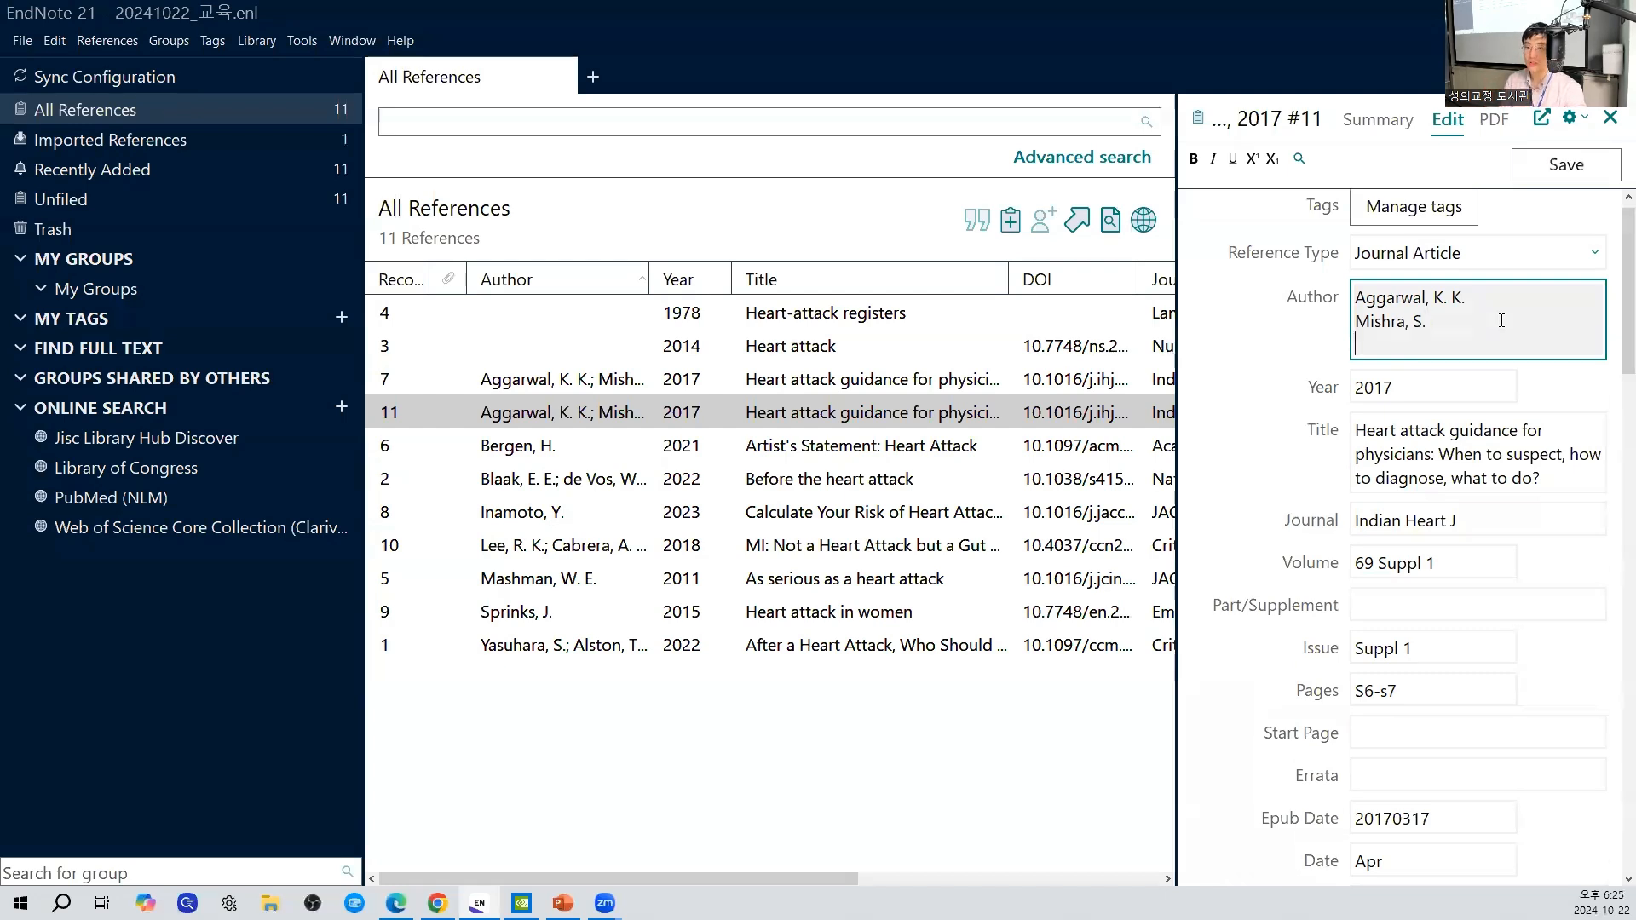
type("편집을 할 ")
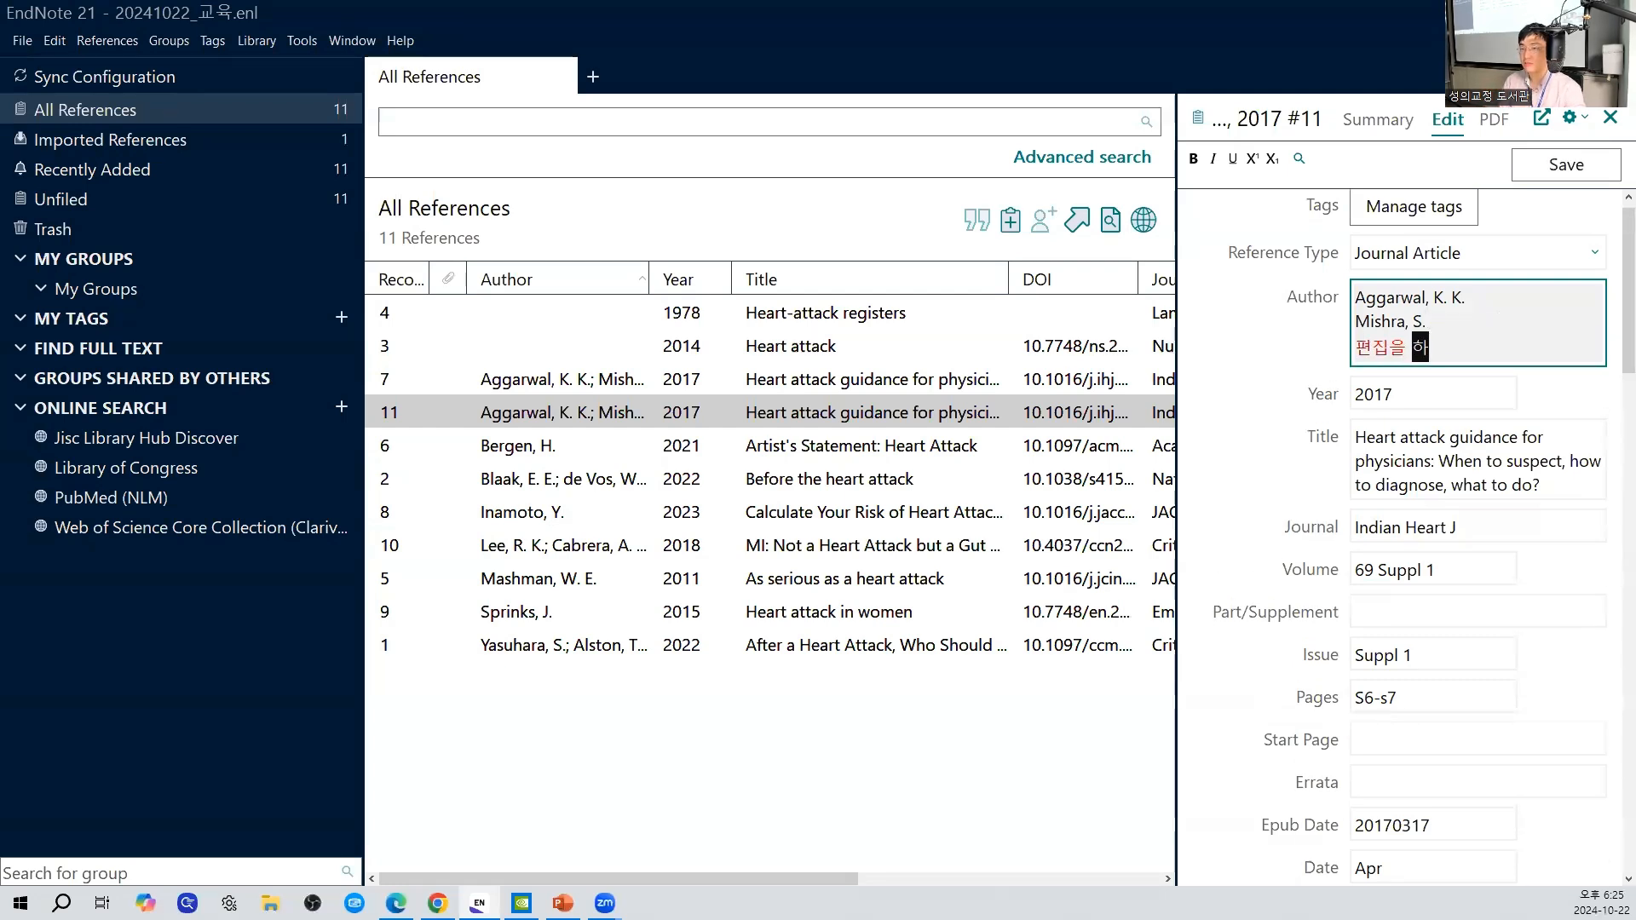
type("수 있습니다.")
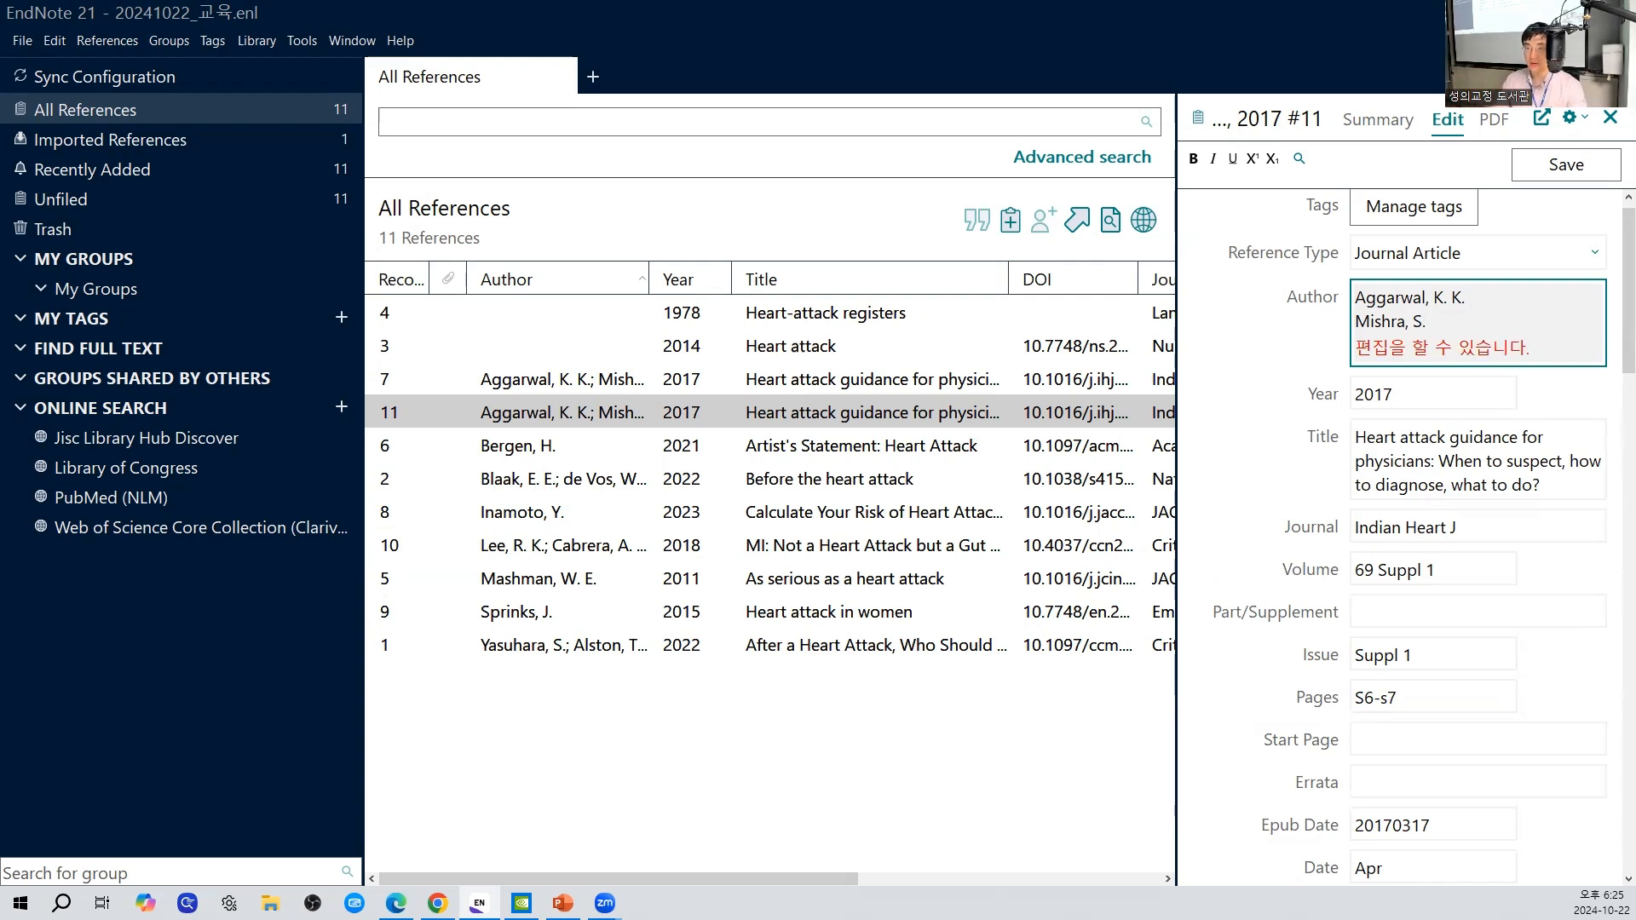
- Delete the added Korean line from record 11's Author field and save the reference
key("BackSpace")
key("BackSpace")
key("BackSpace")
key("BackSpace")
key("BackSpace")
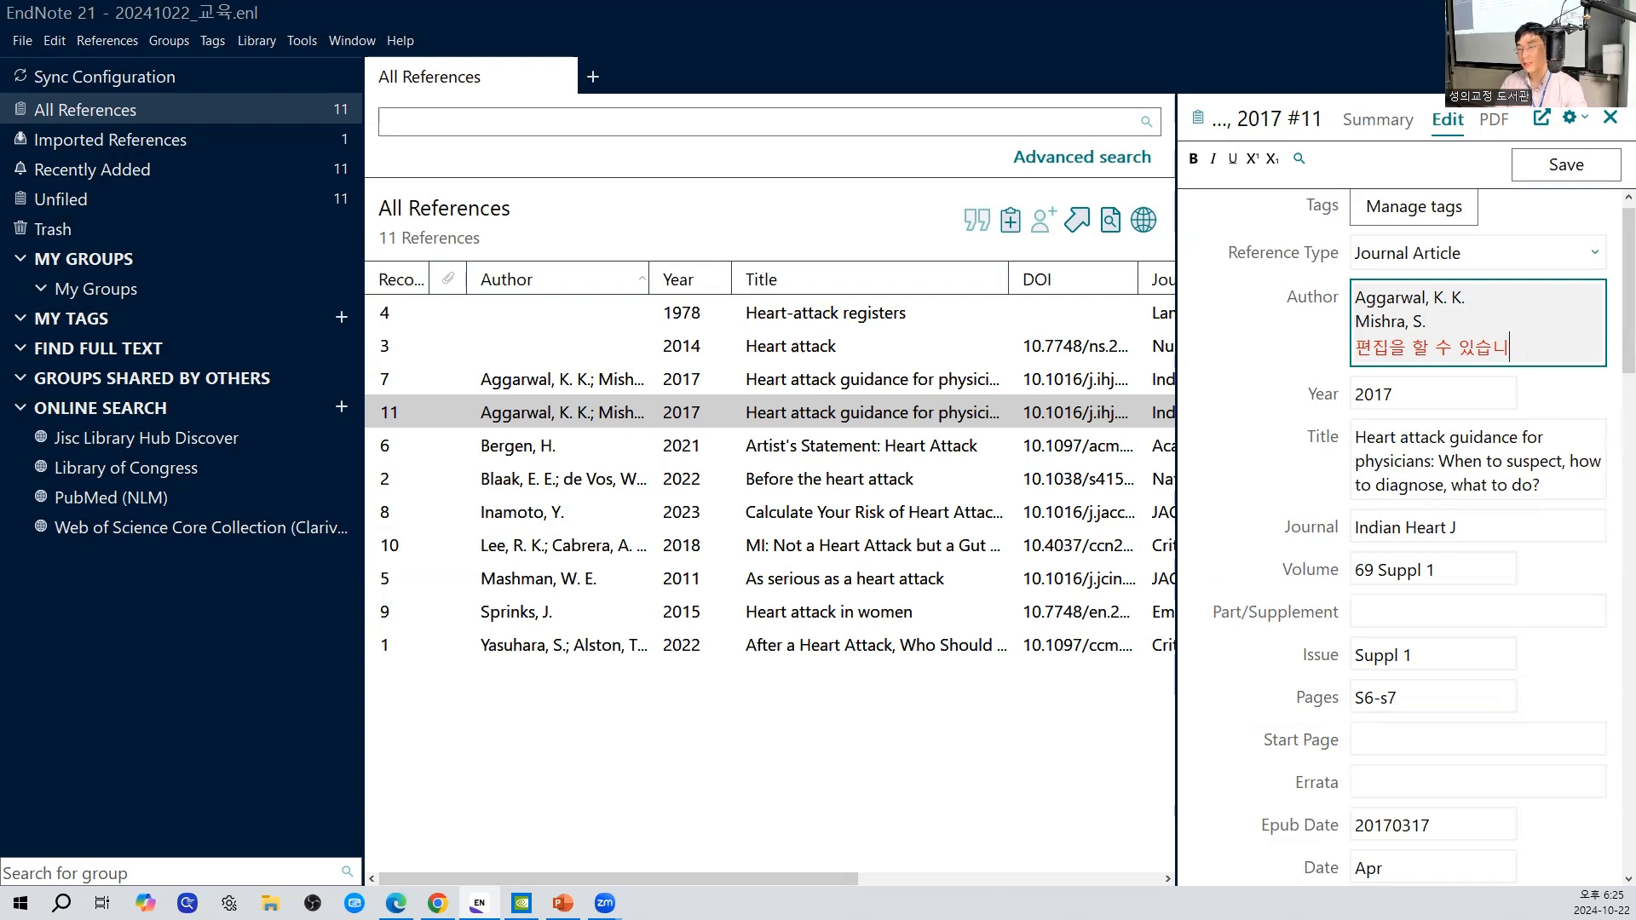
key("BackSpace")
key("BackSpace")
key("BackSpace")
key("BackSpace")
key("BackSpace")
key("BackSpace")
key("BackSpace")
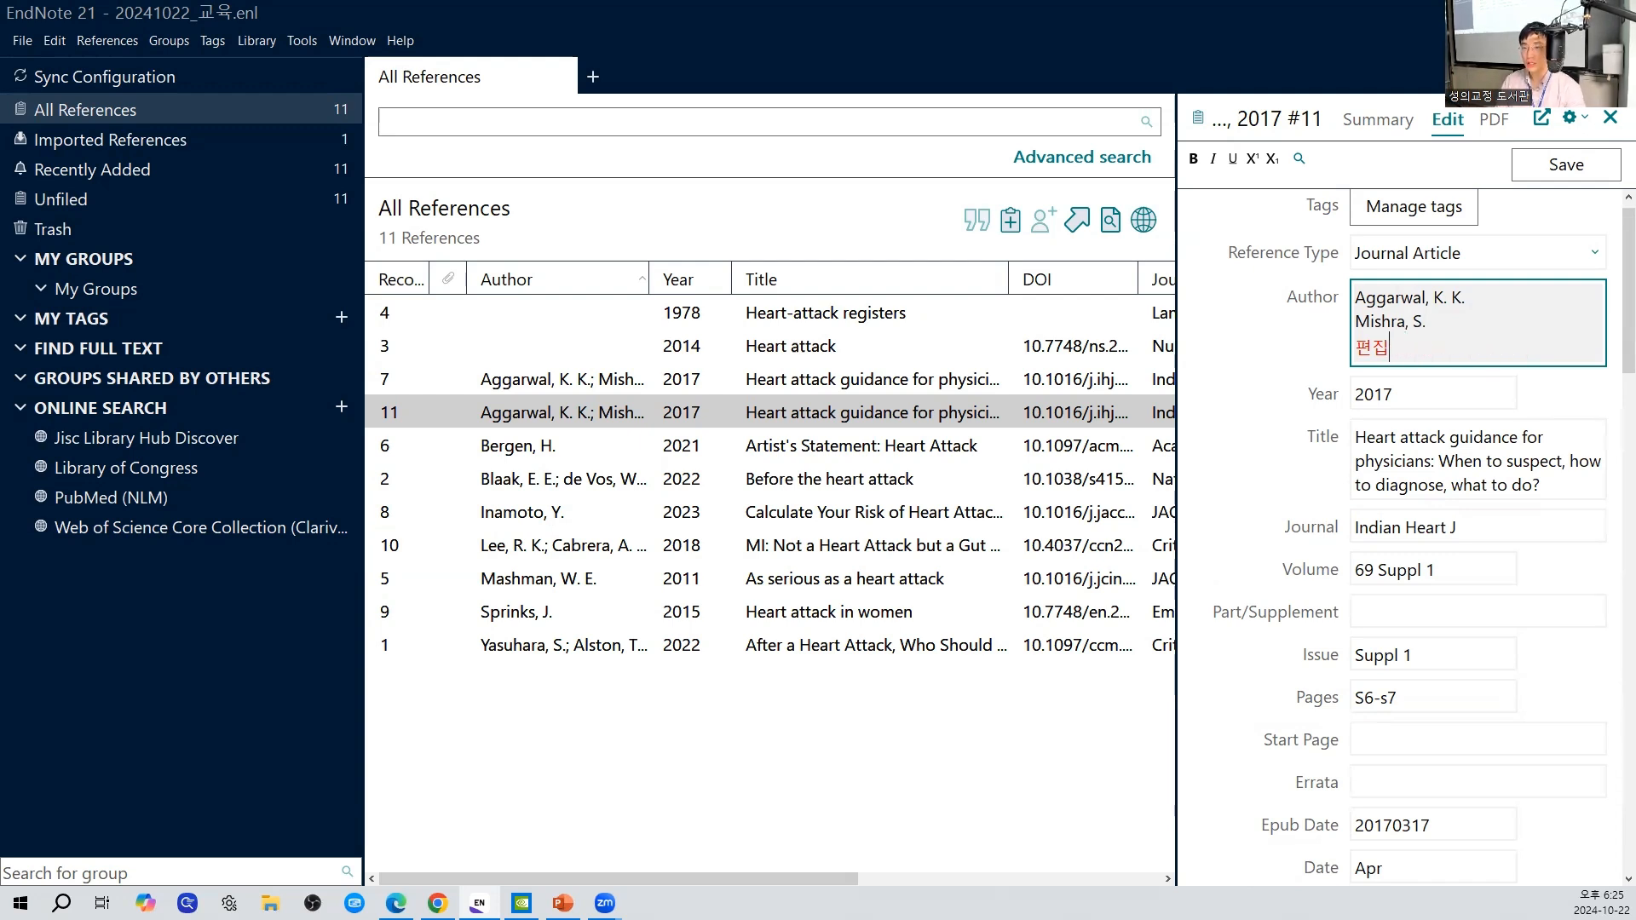
key("BackSpace")
key("BackSpace")
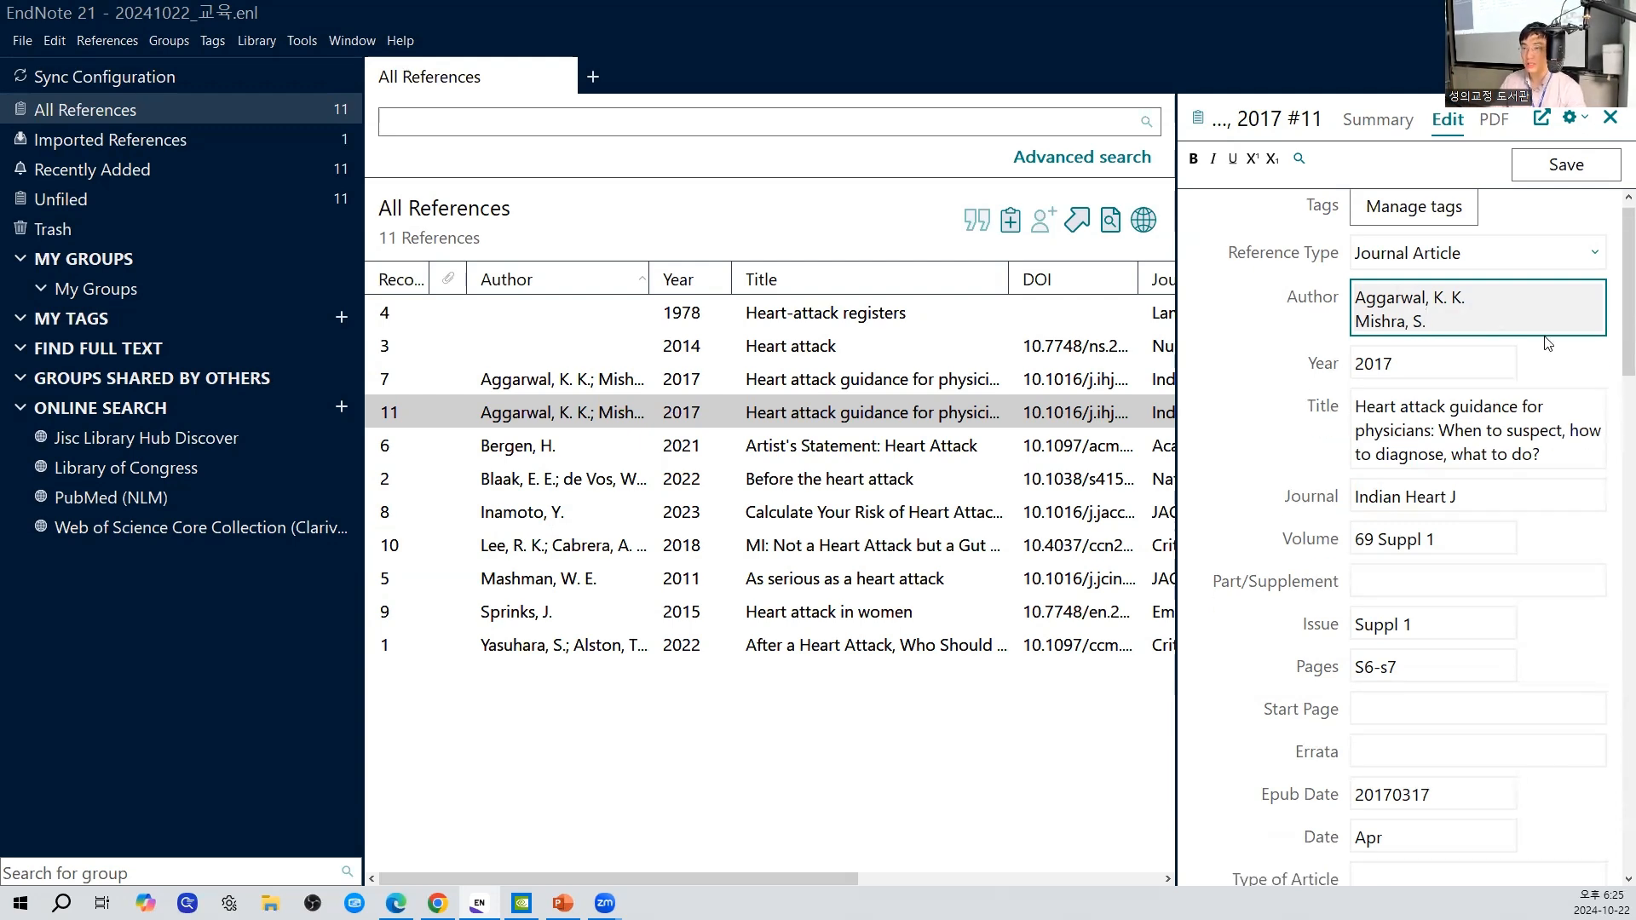
left_click(1565, 173)
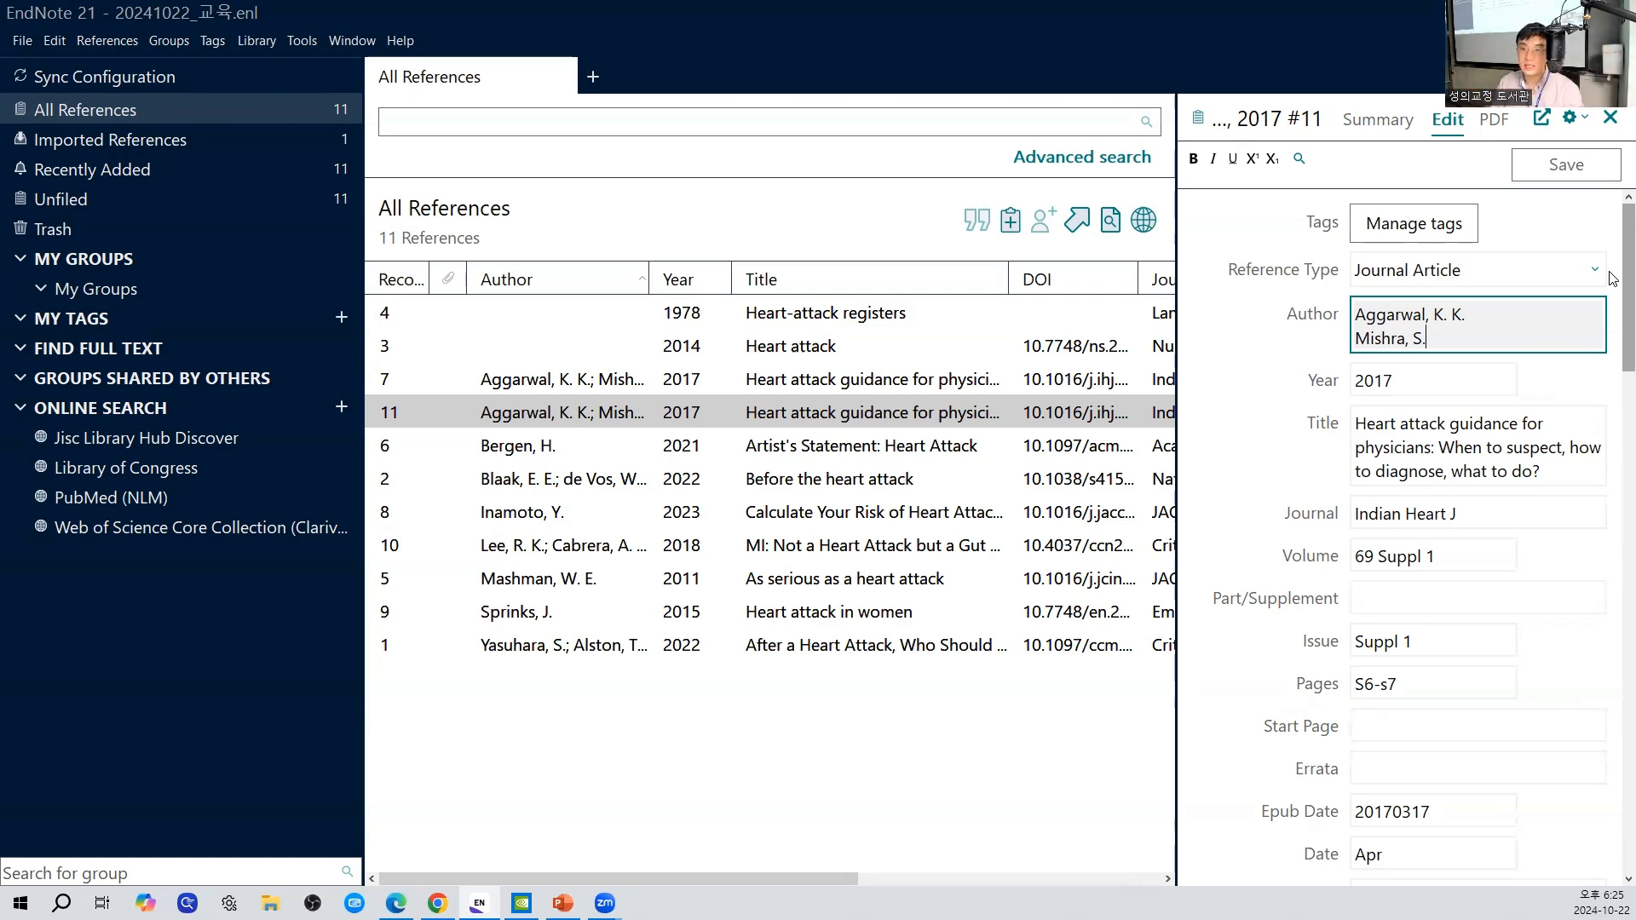
- Look through several references in the list, ending with record 8, "Calculate Your Risk of Heart Attack After Hematopoietic Cell Transplantation"
left_click(924, 321)
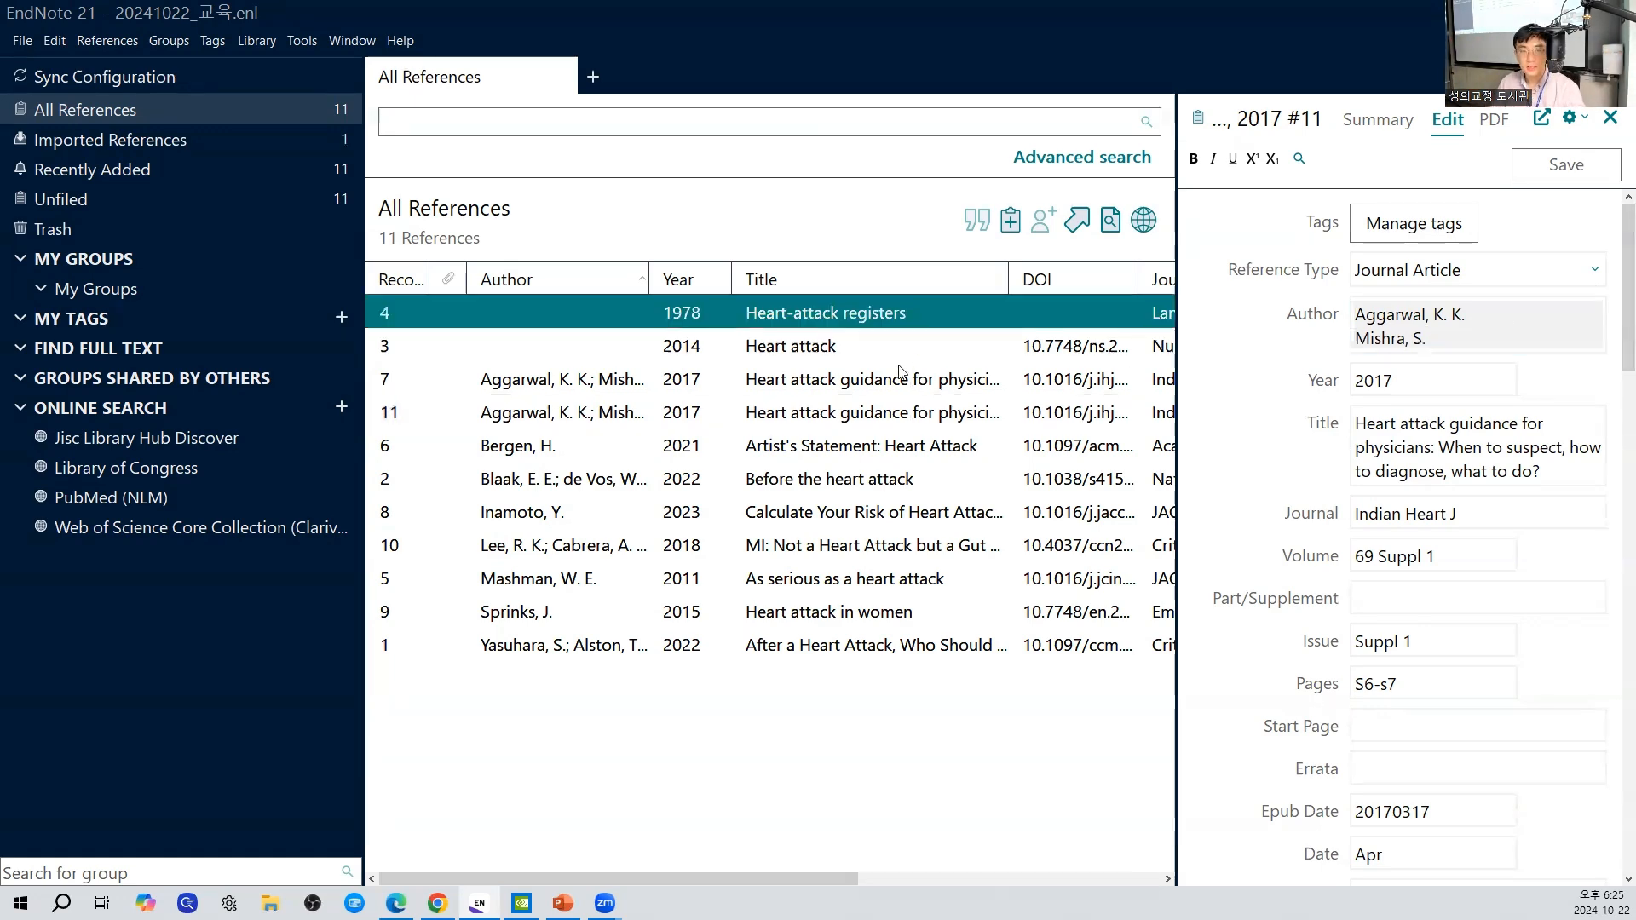
left_click(899, 379)
left_click(891, 412)
left_click(885, 479)
left_click(878, 513)
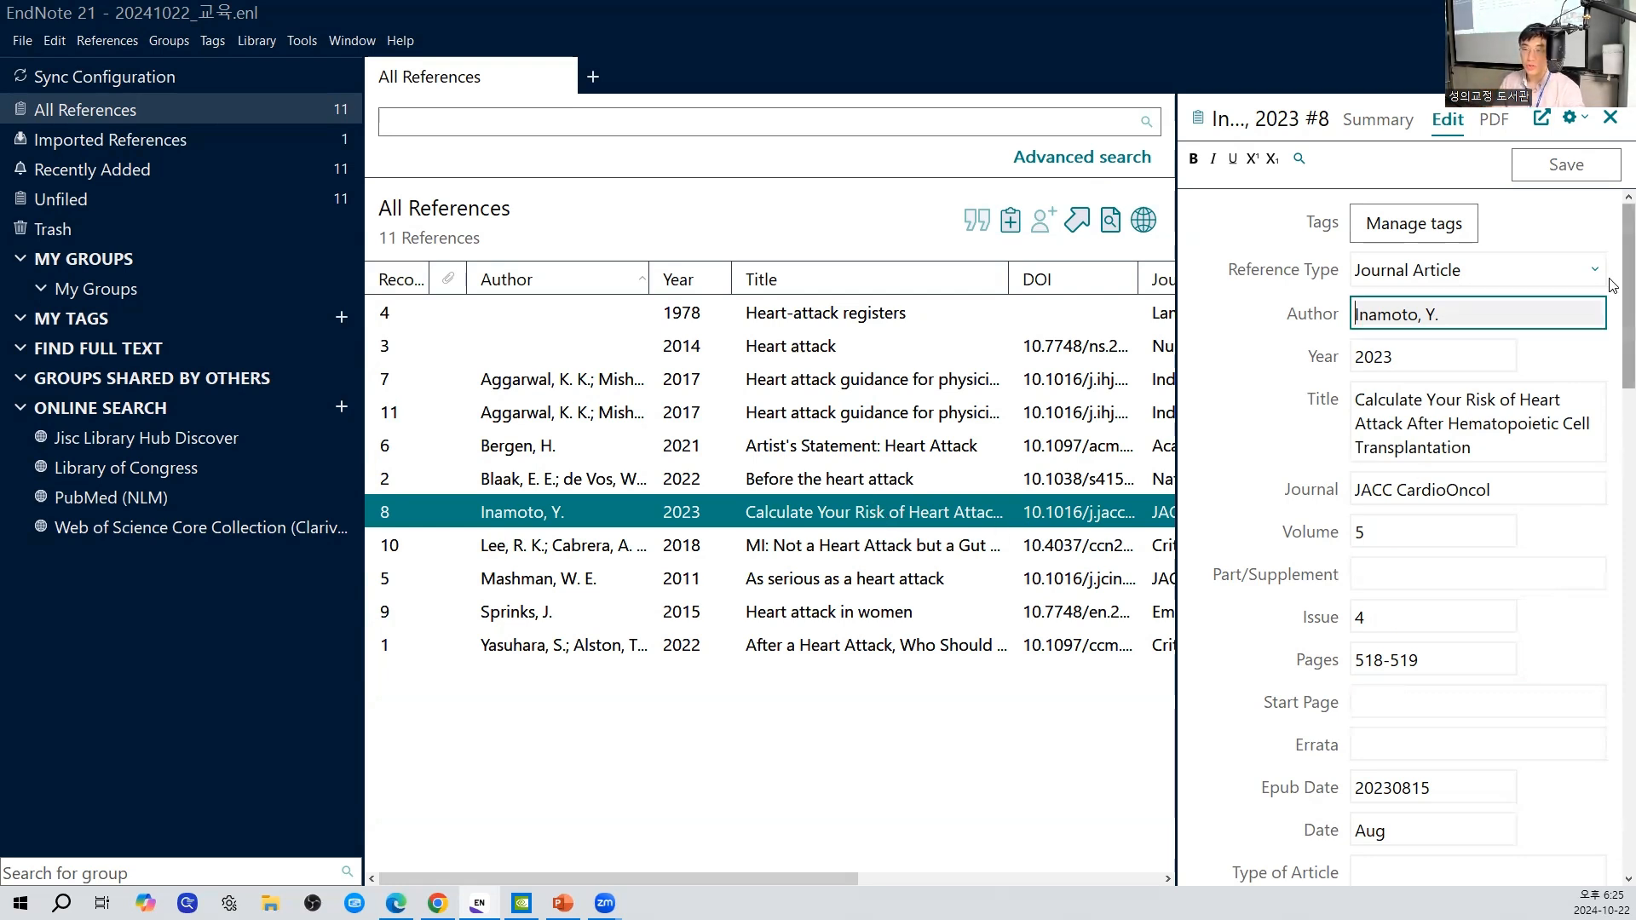
- Enter "01. 주기를 남겨 두시면 됩니다." in the Research Notes of record 8 and save the reference
left_click_drag(1613, 282, 1588, 577)
left_click(1388, 516)
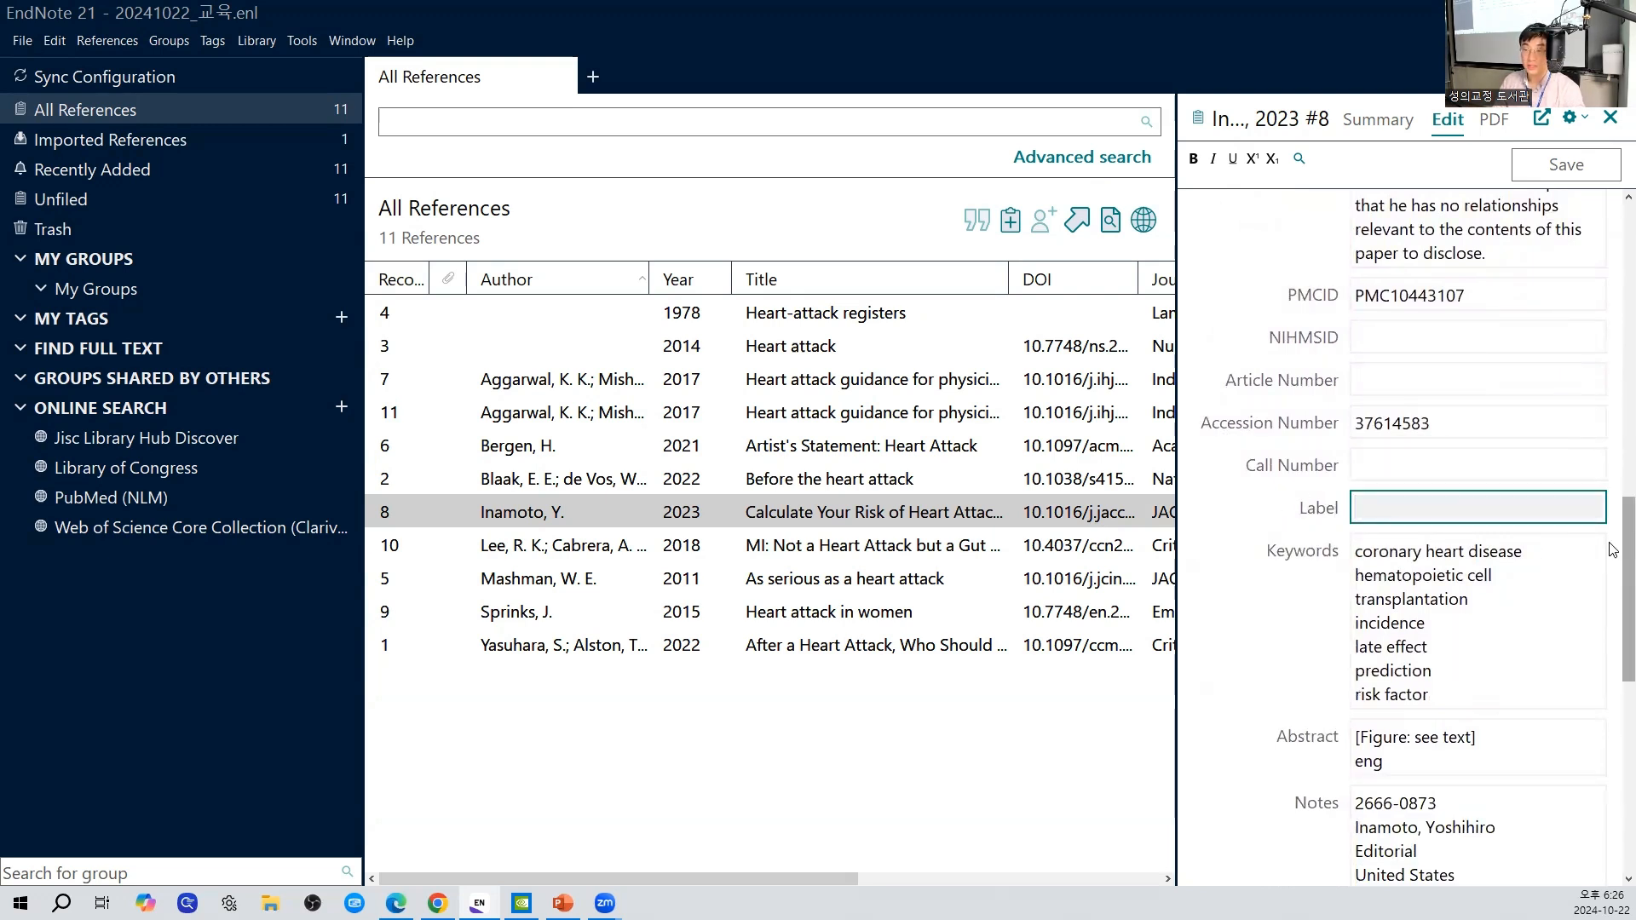
left_click_drag(1612, 545, 1610, 674)
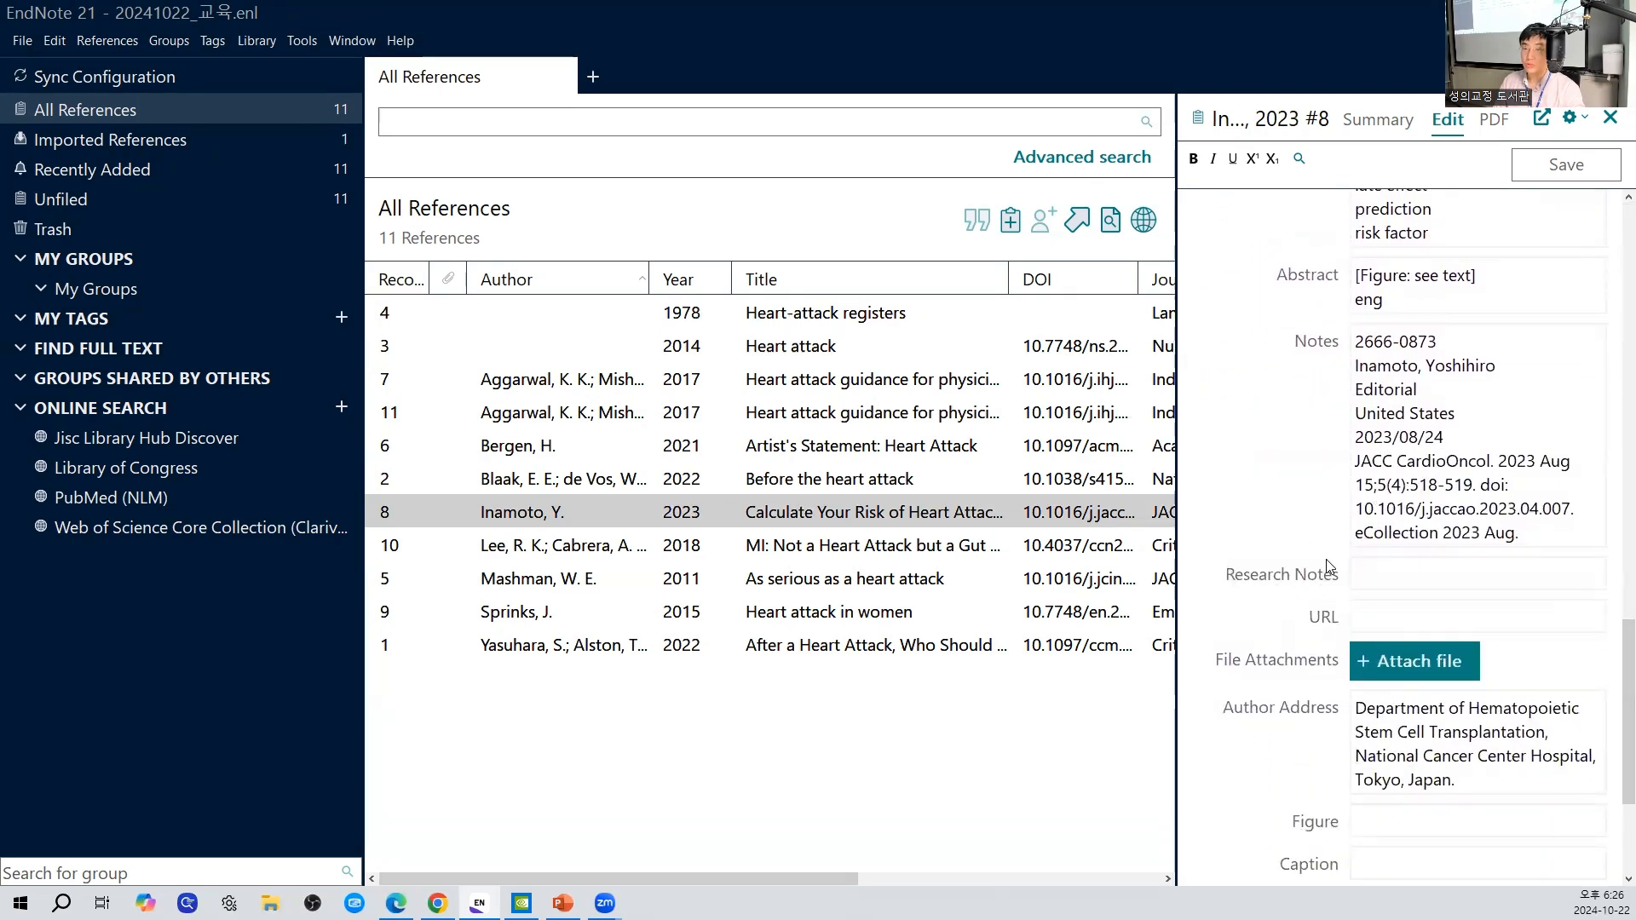
left_click(1376, 581)
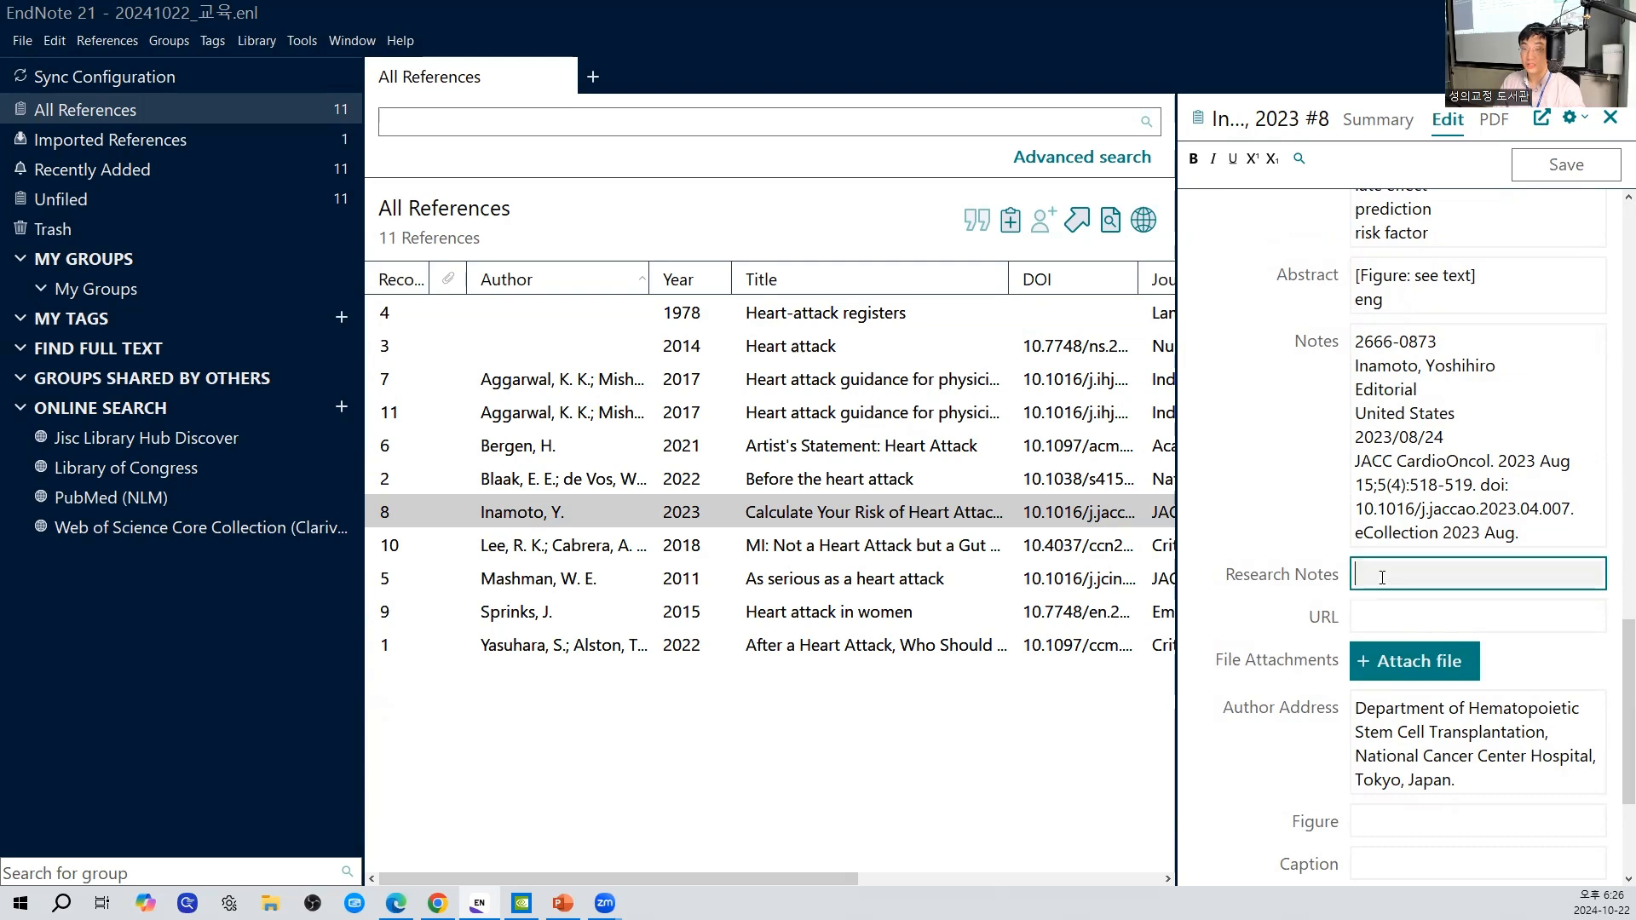
type("01. ")
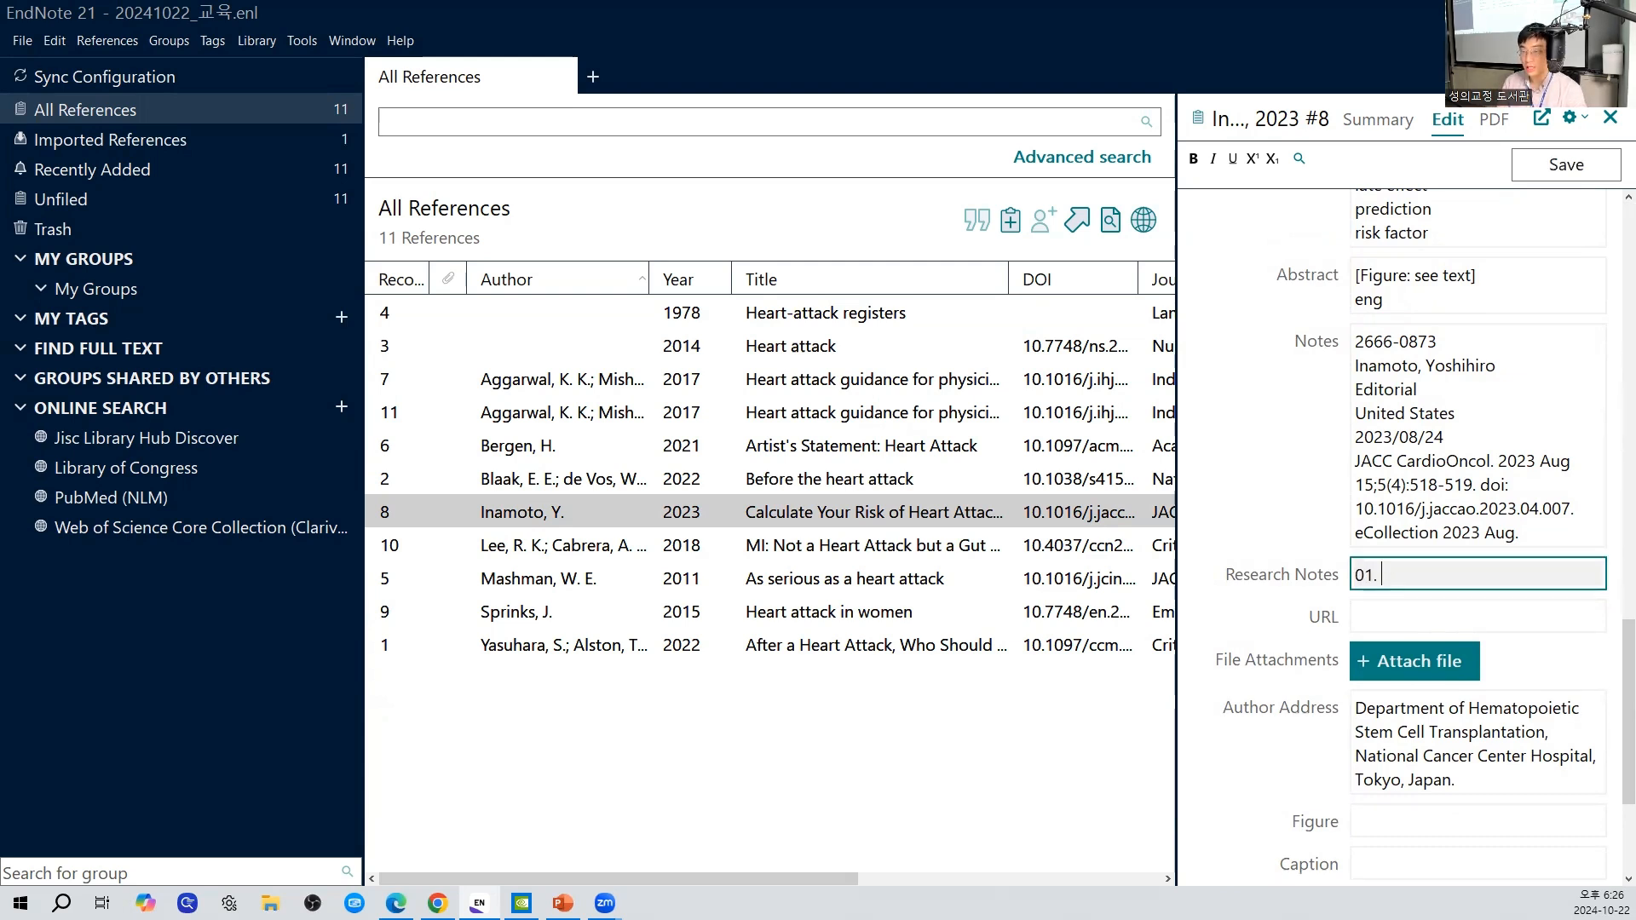
type("주기를 남겨 두")
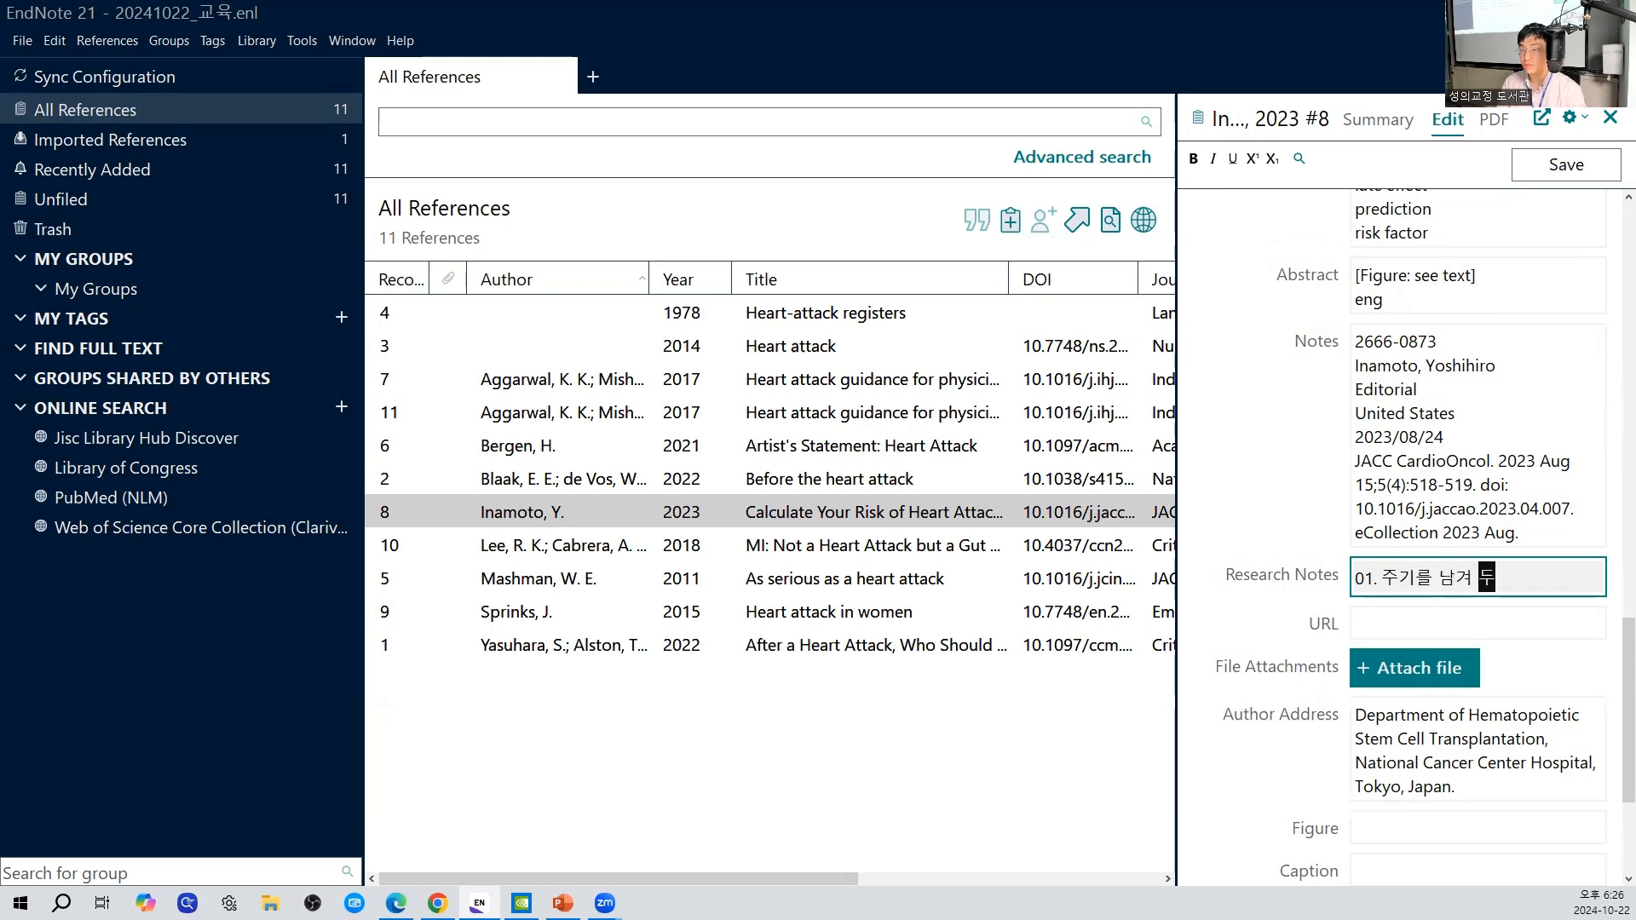
type("시면 됩니다.")
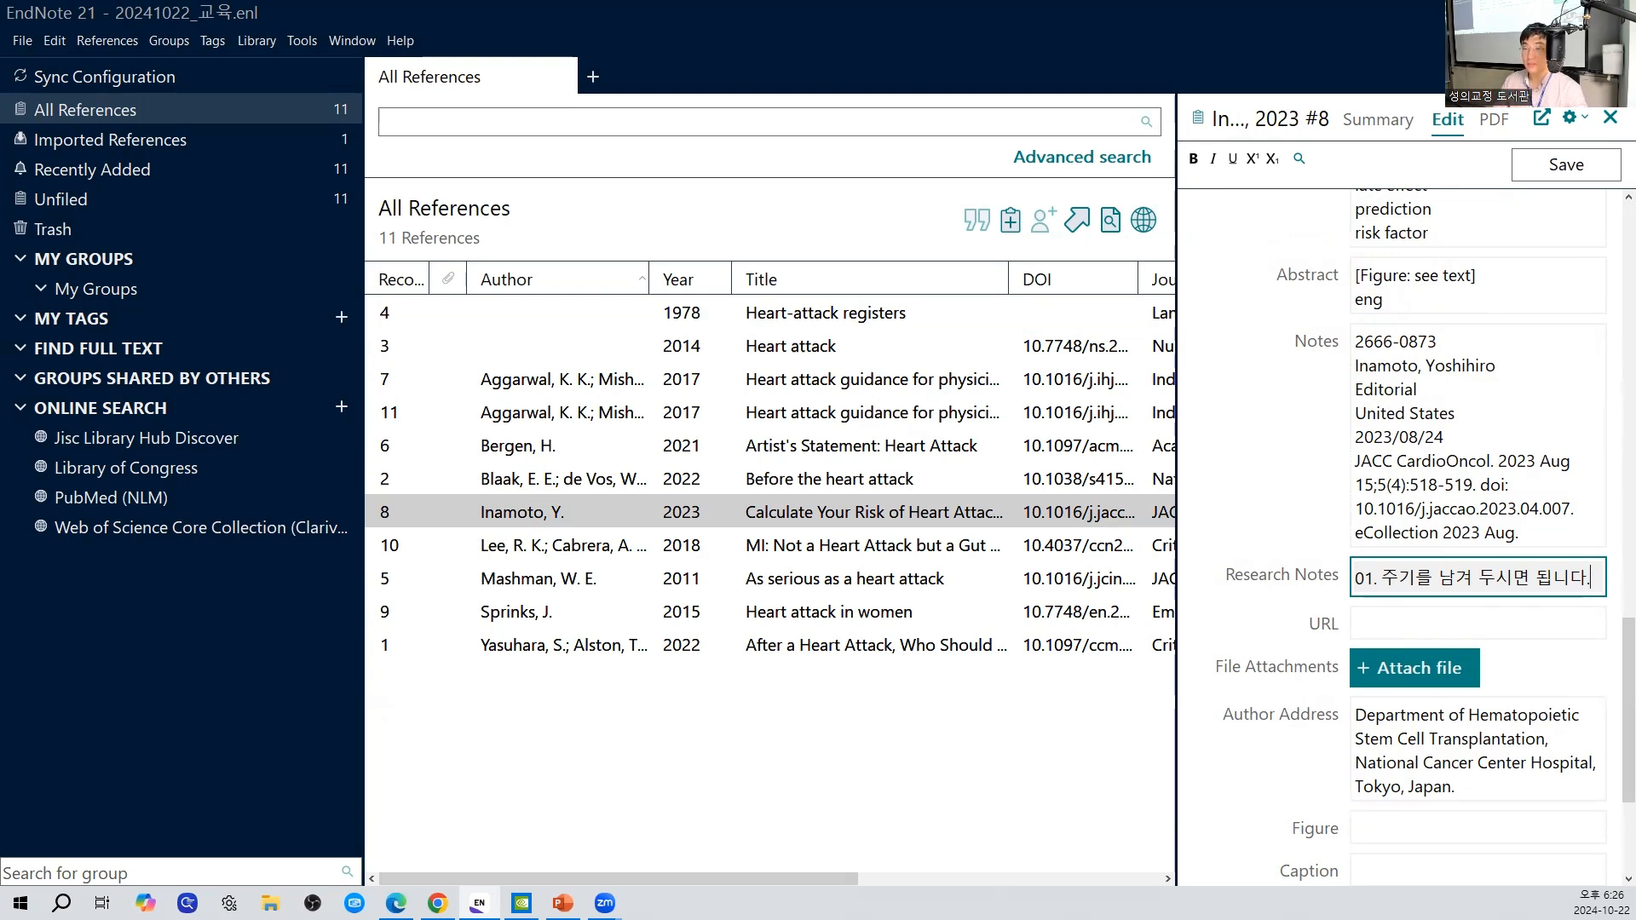
left_click(1557, 172)
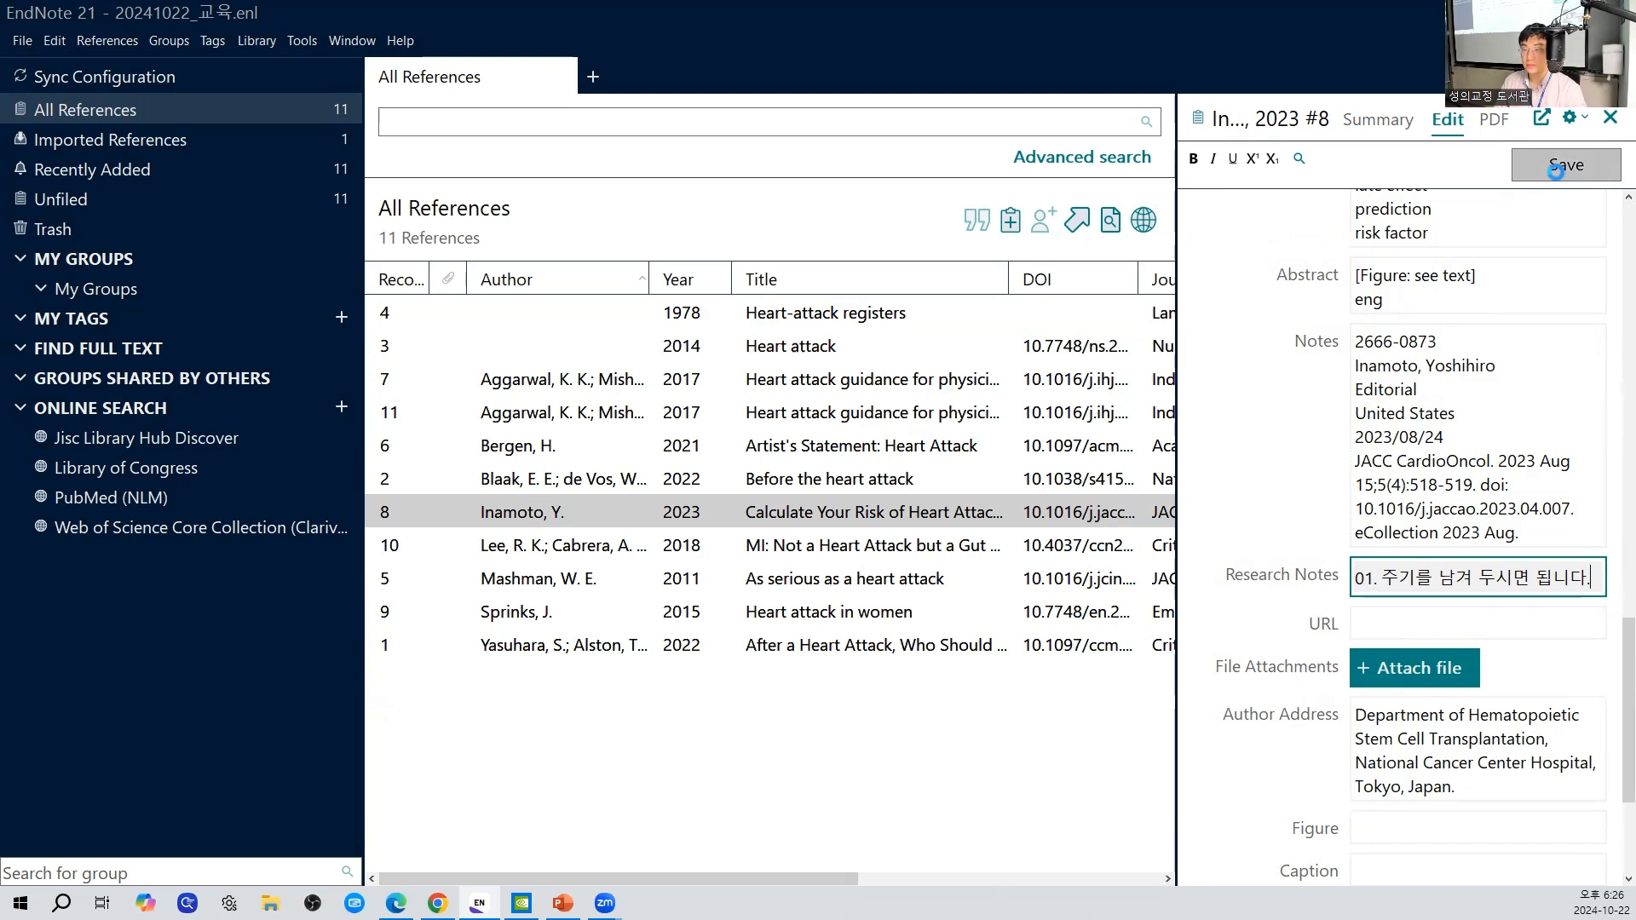
- Open record 9, "Heart attack in women", and enter "02. 추가로 주기를 남깁니다." in its Research Notes
left_click(986, 611)
left_click(1416, 399)
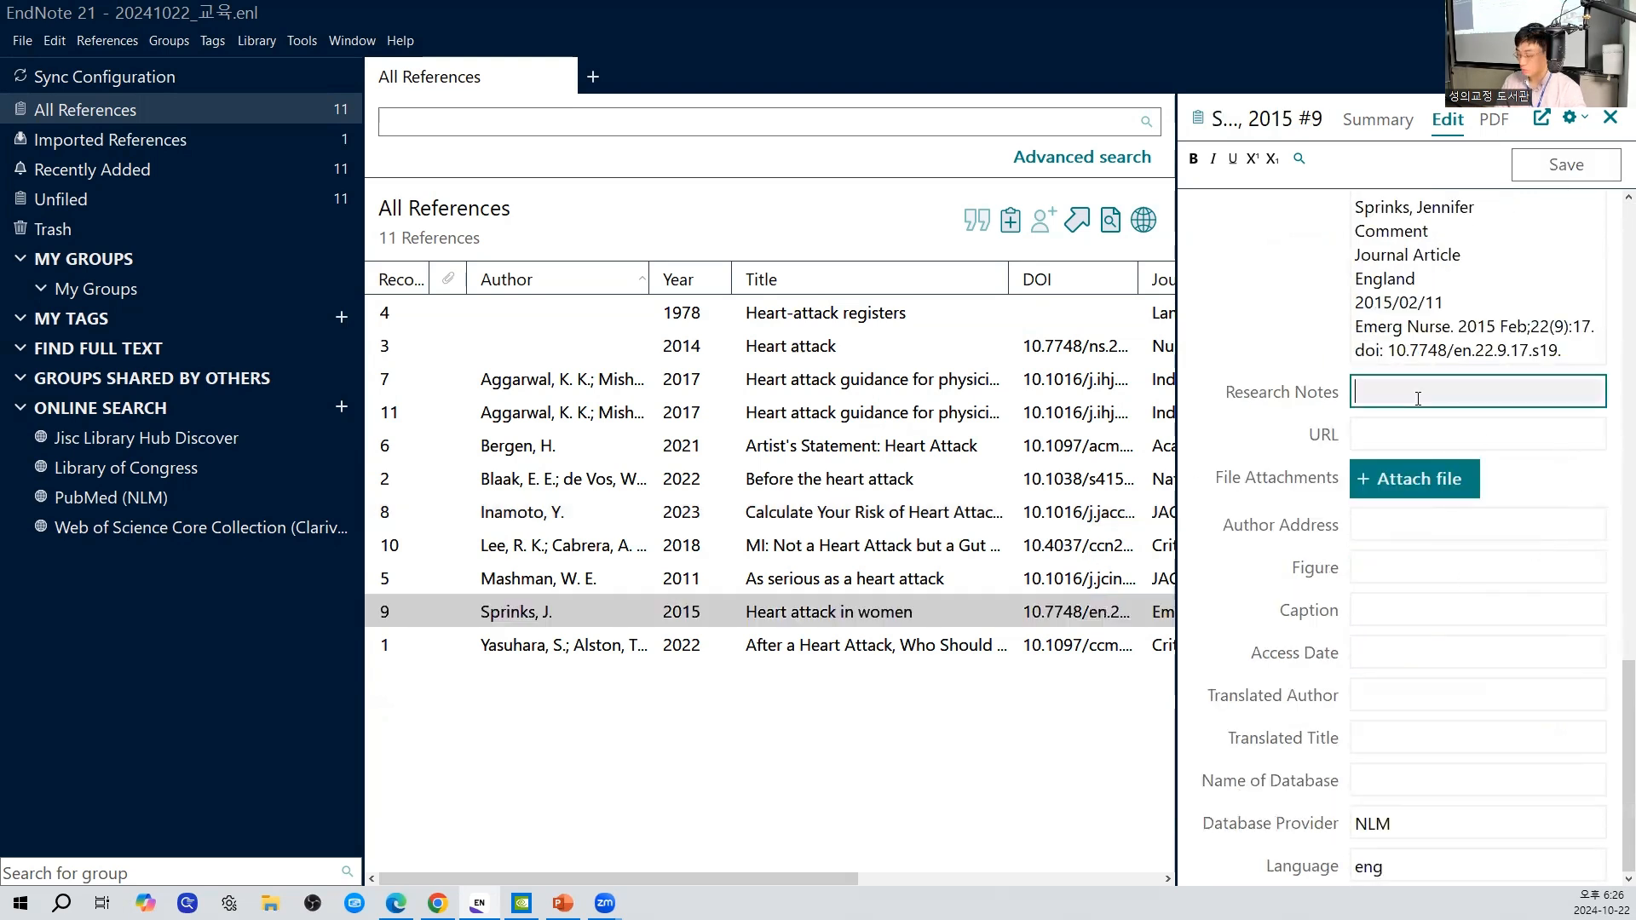
type("02. 추가로 주기를 ㄴ")
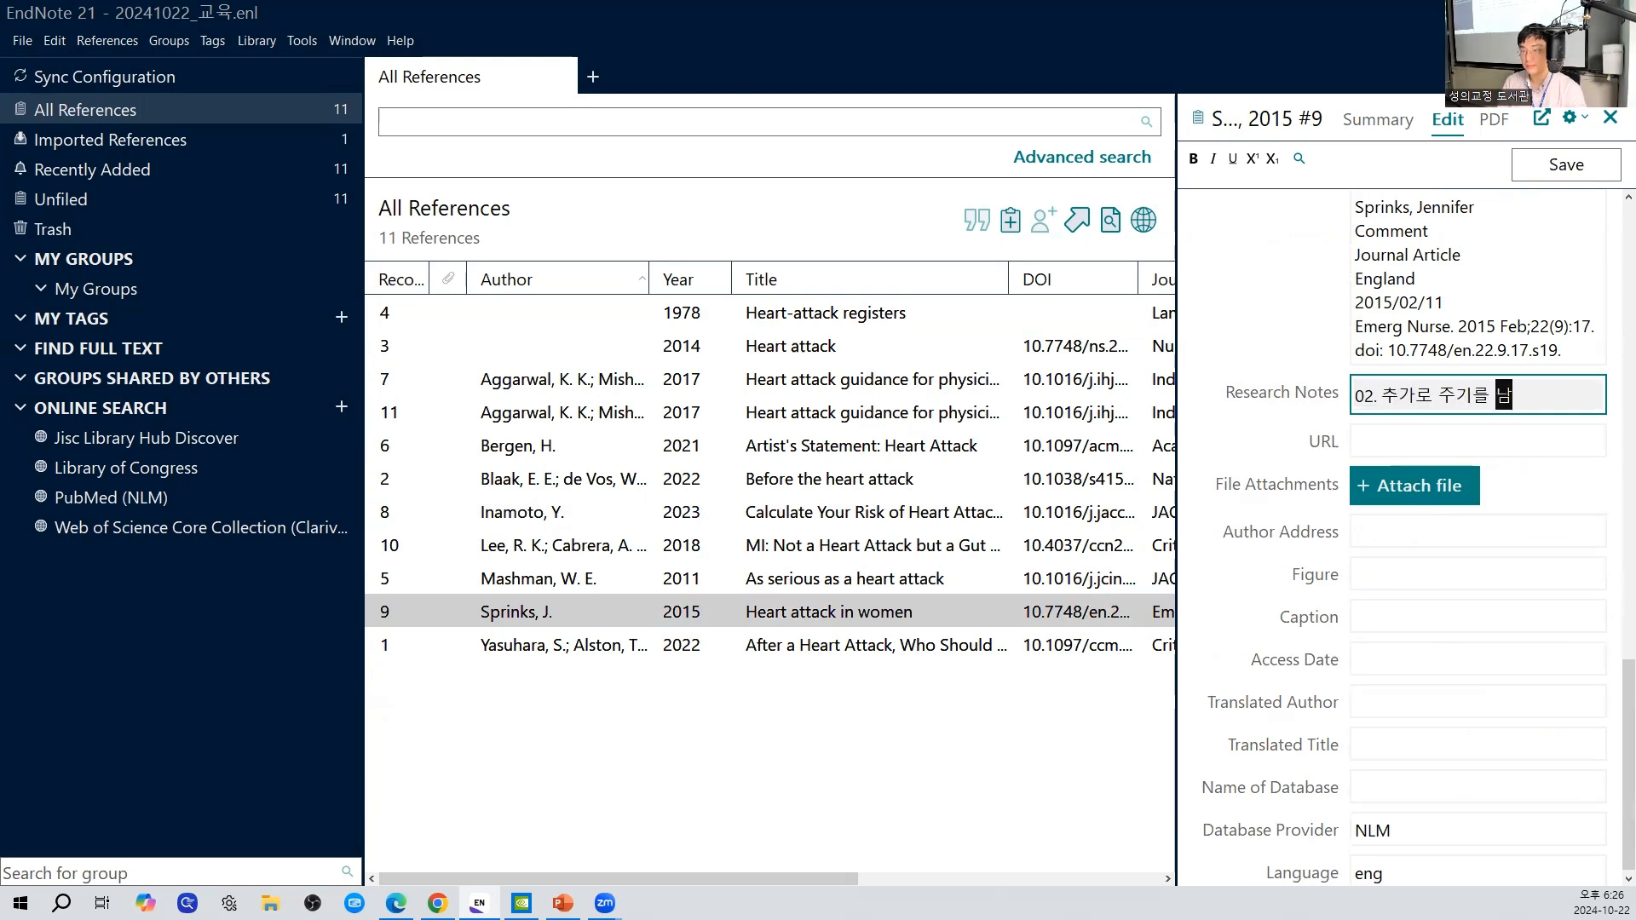
type("겨노")
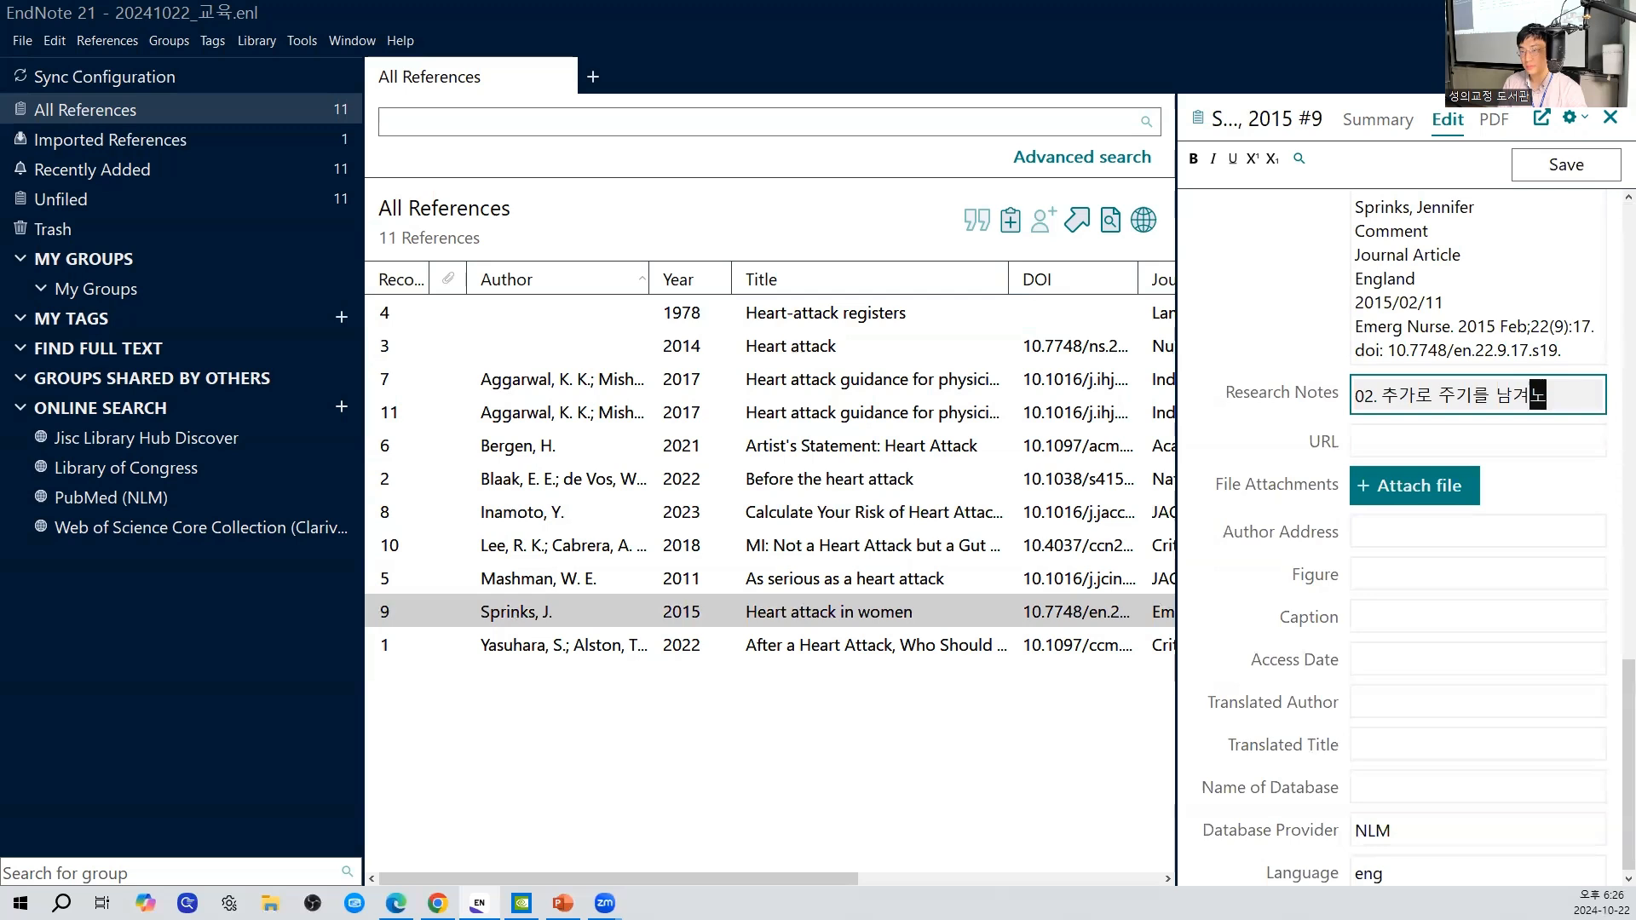
key("BackSpace")
key("BackSpace")
type("깁니다.")
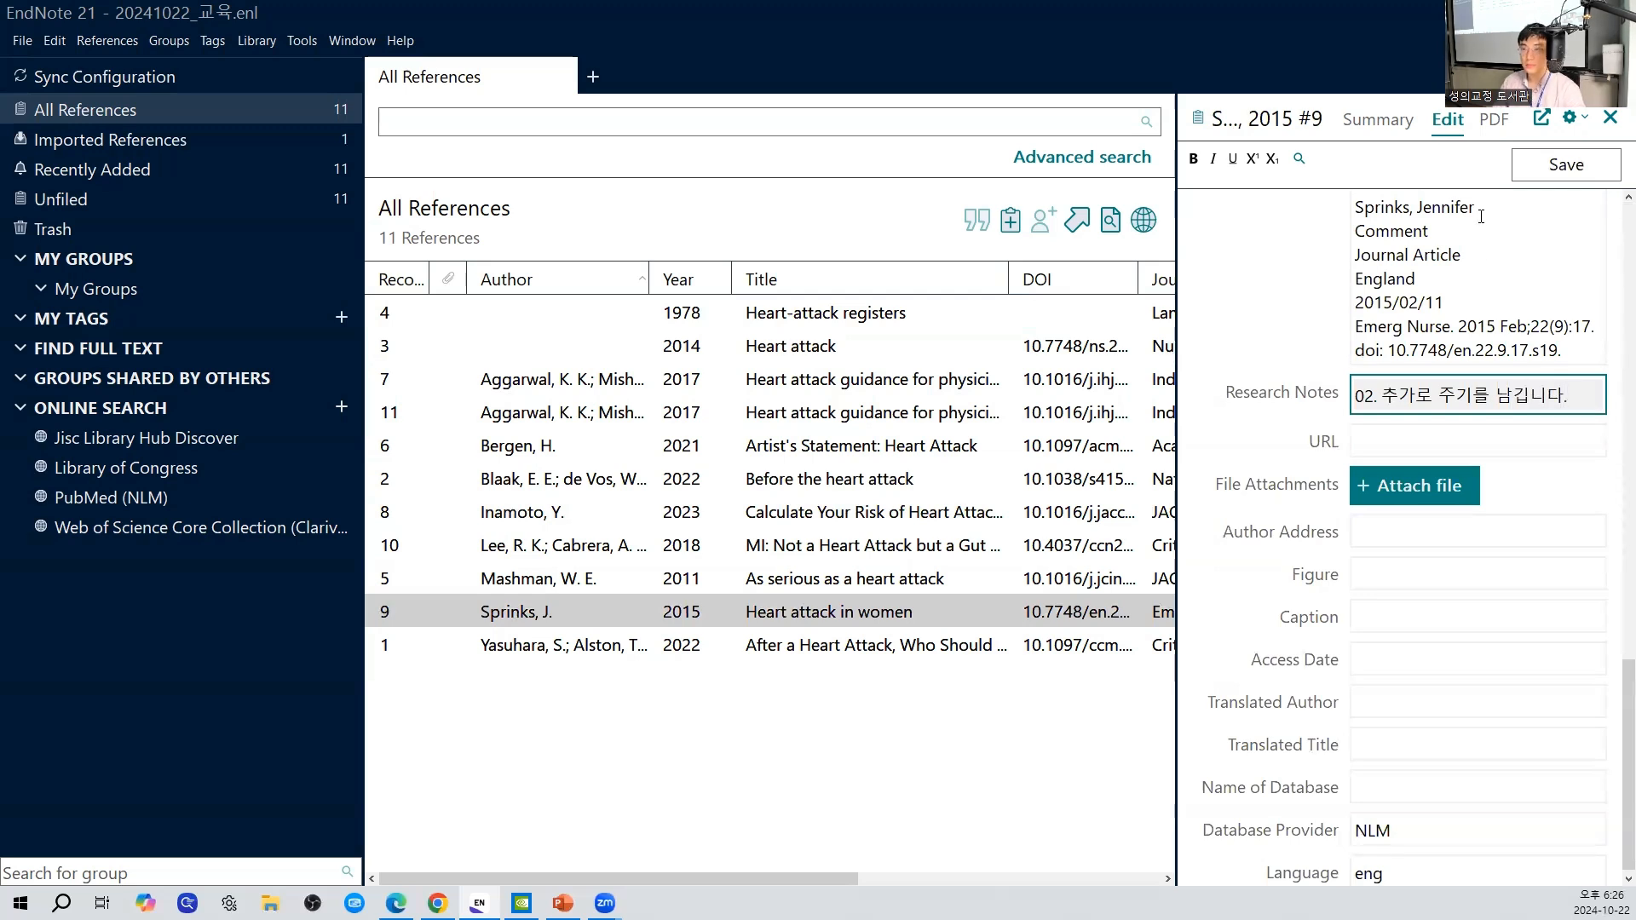
- Save record 9, "Heart attack in women", and check the notes in the list's Research Notes column
left_click(1566, 167)
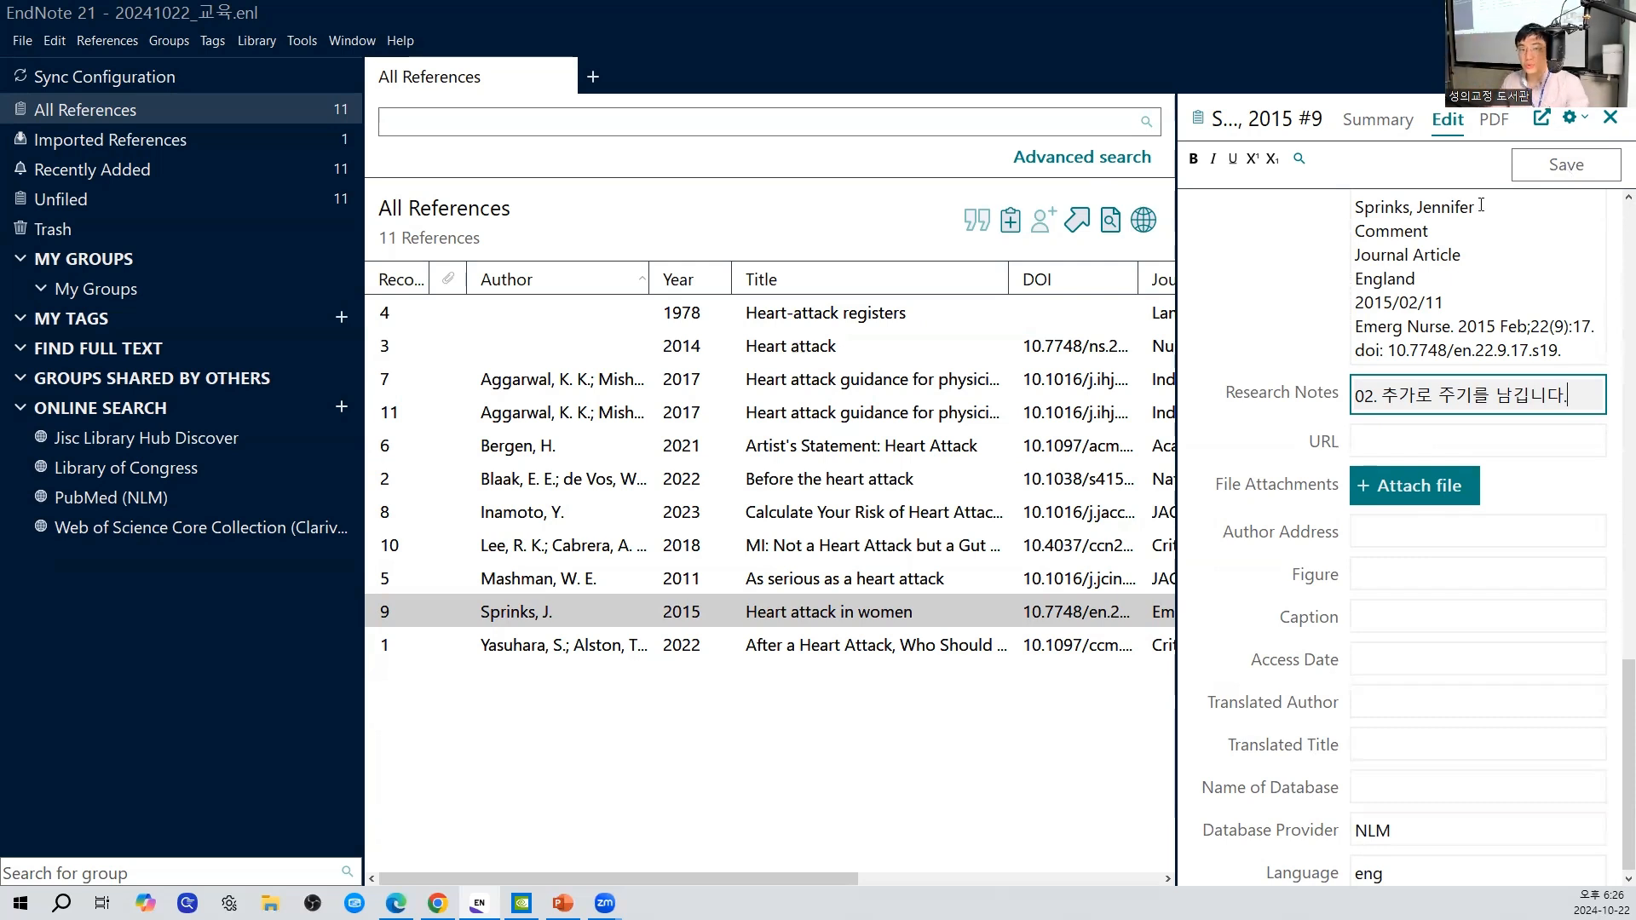
scroll(993, 488, "right", 1)
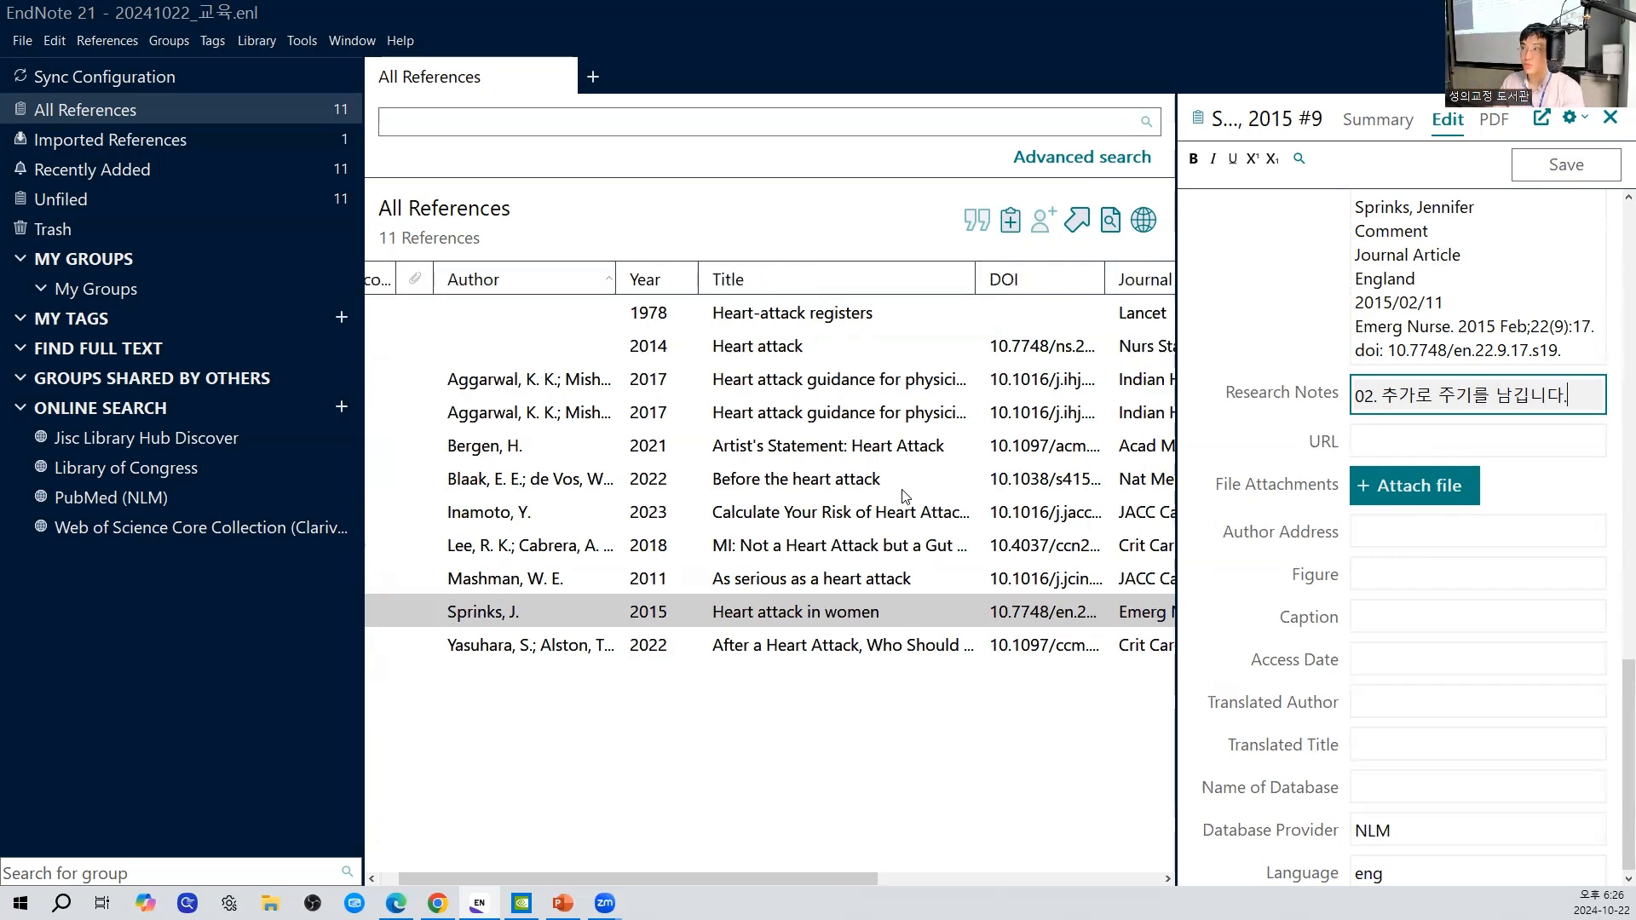
left_click_drag(817, 877, 1117, 870)
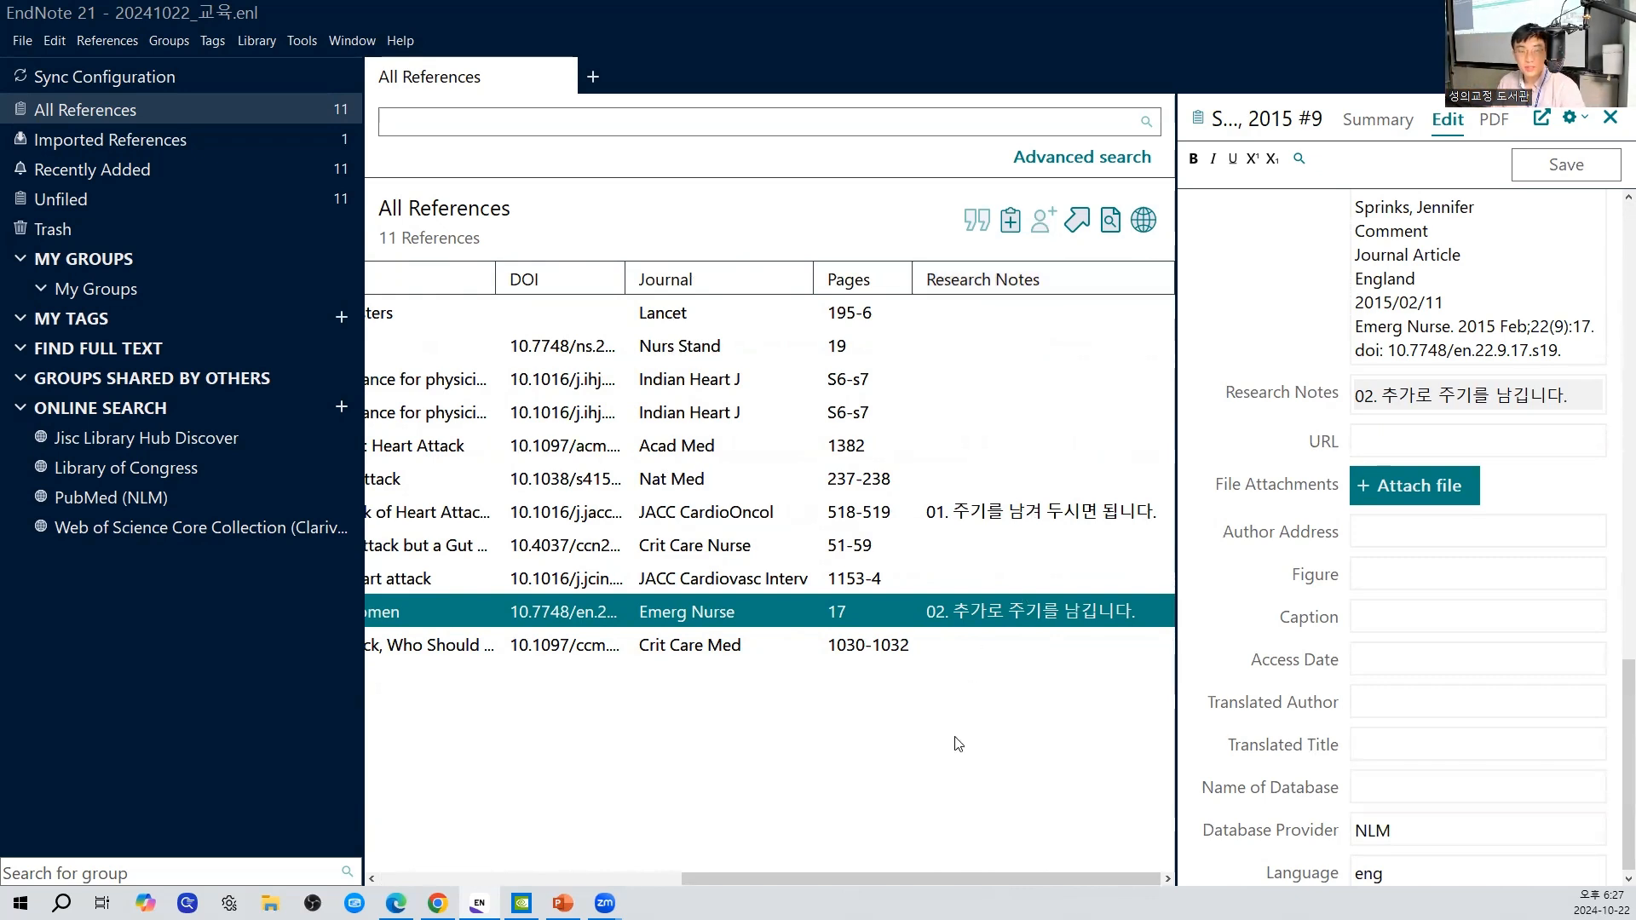
left_click_drag(946, 879, 645, 881)
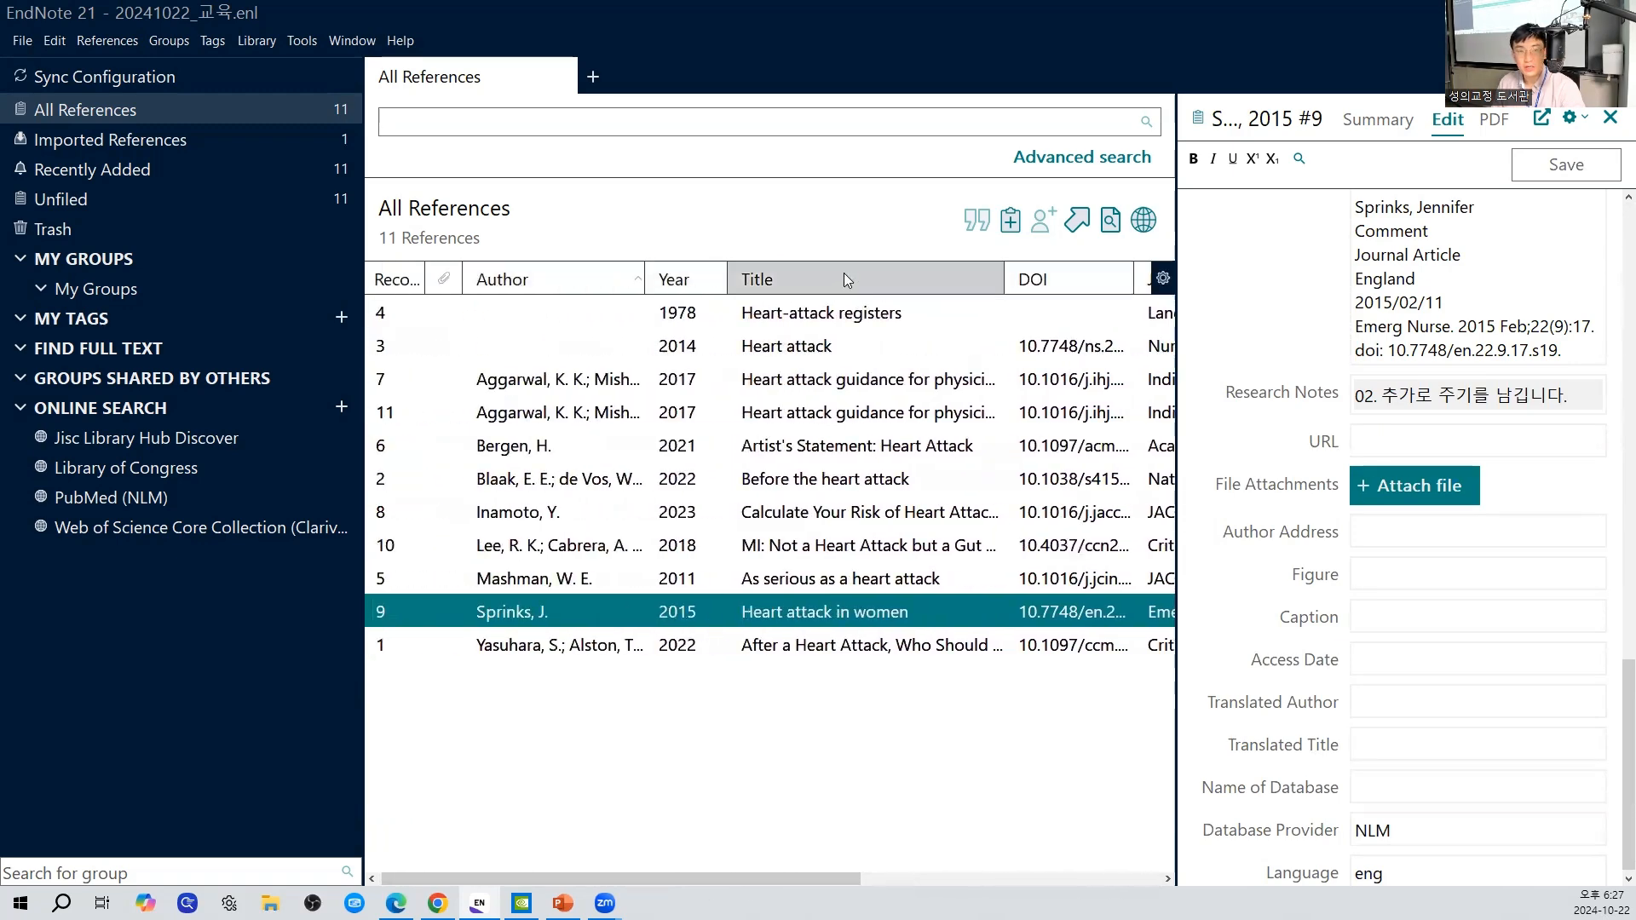
- Look through the fields available as list columns as far as Research Notes, and review the Research Notes column
right_click(794, 281)
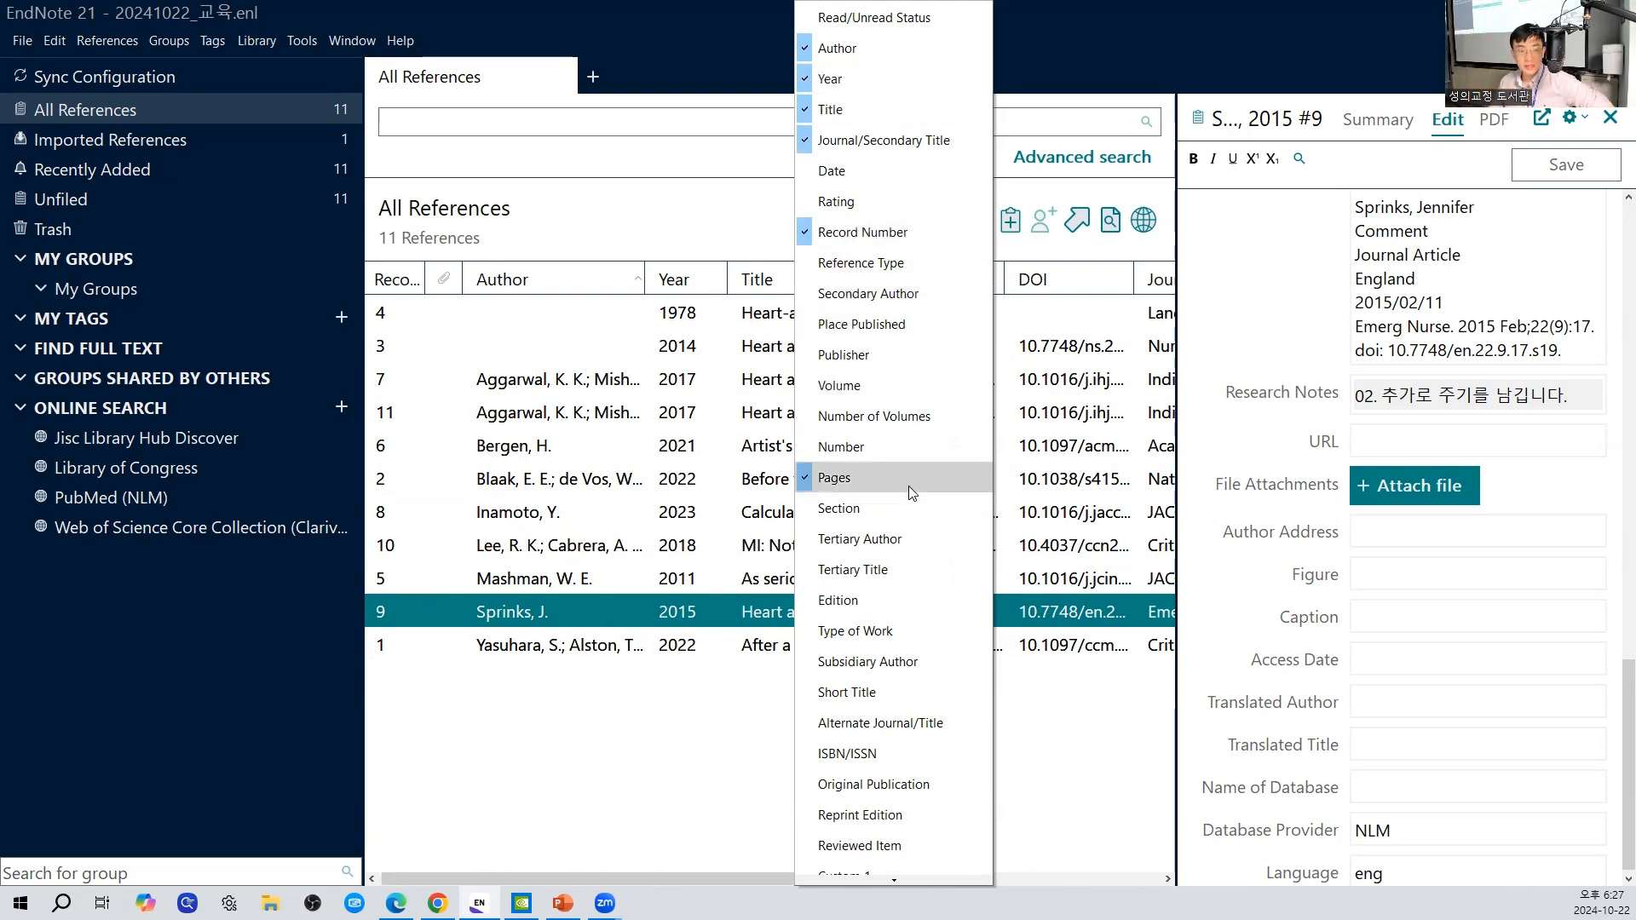
mouse_move(900, 880)
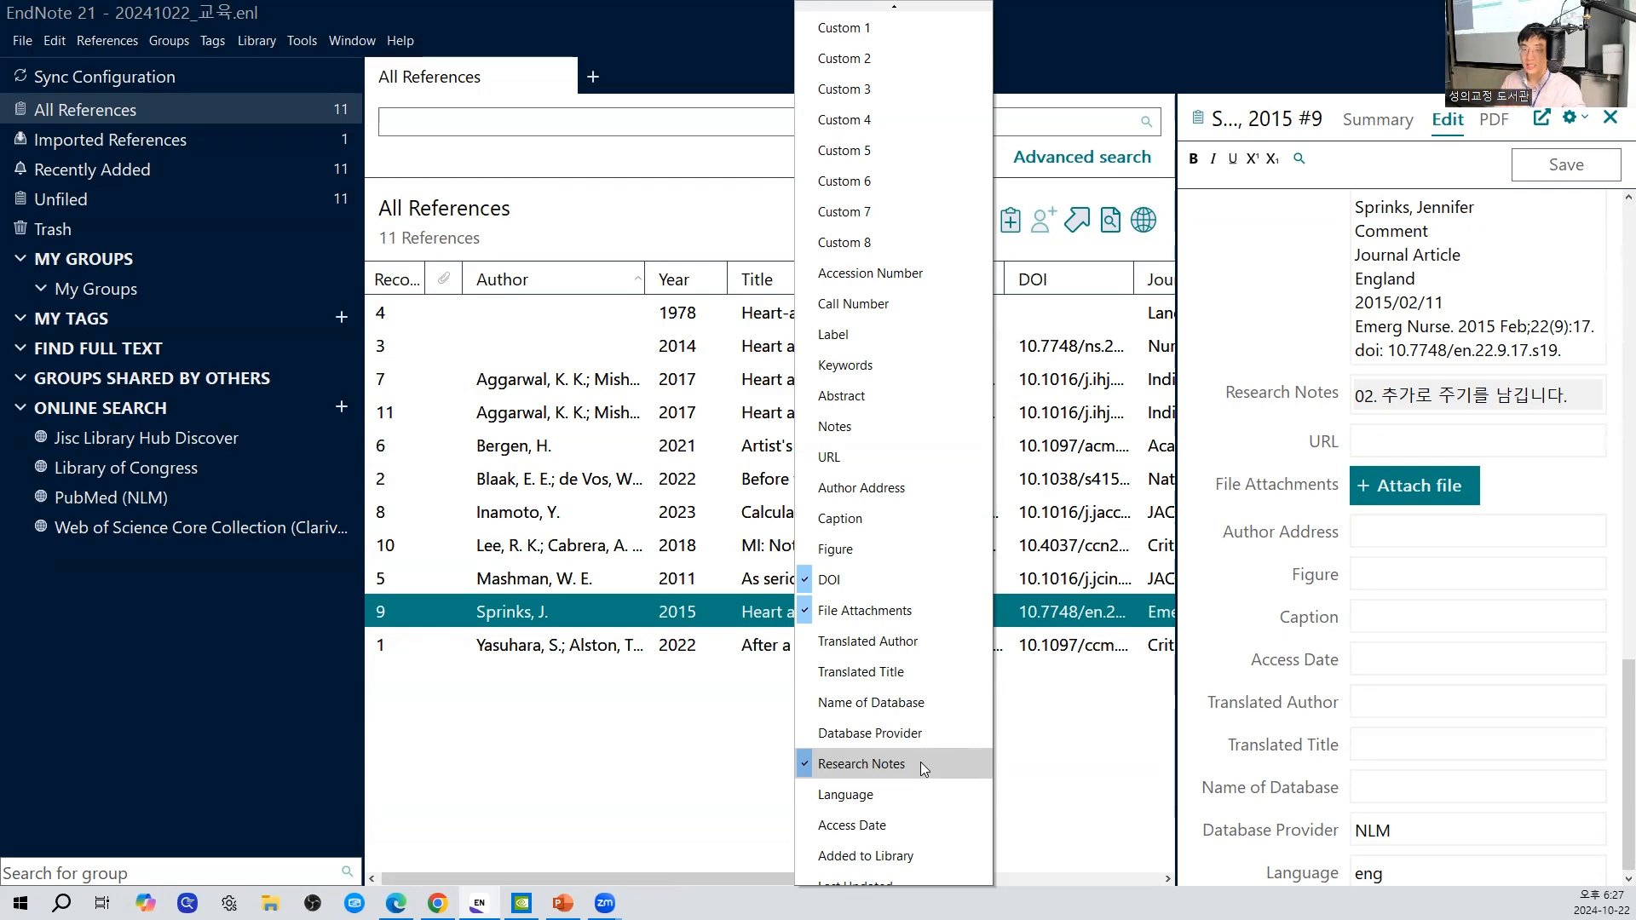
left_click(1098, 837)
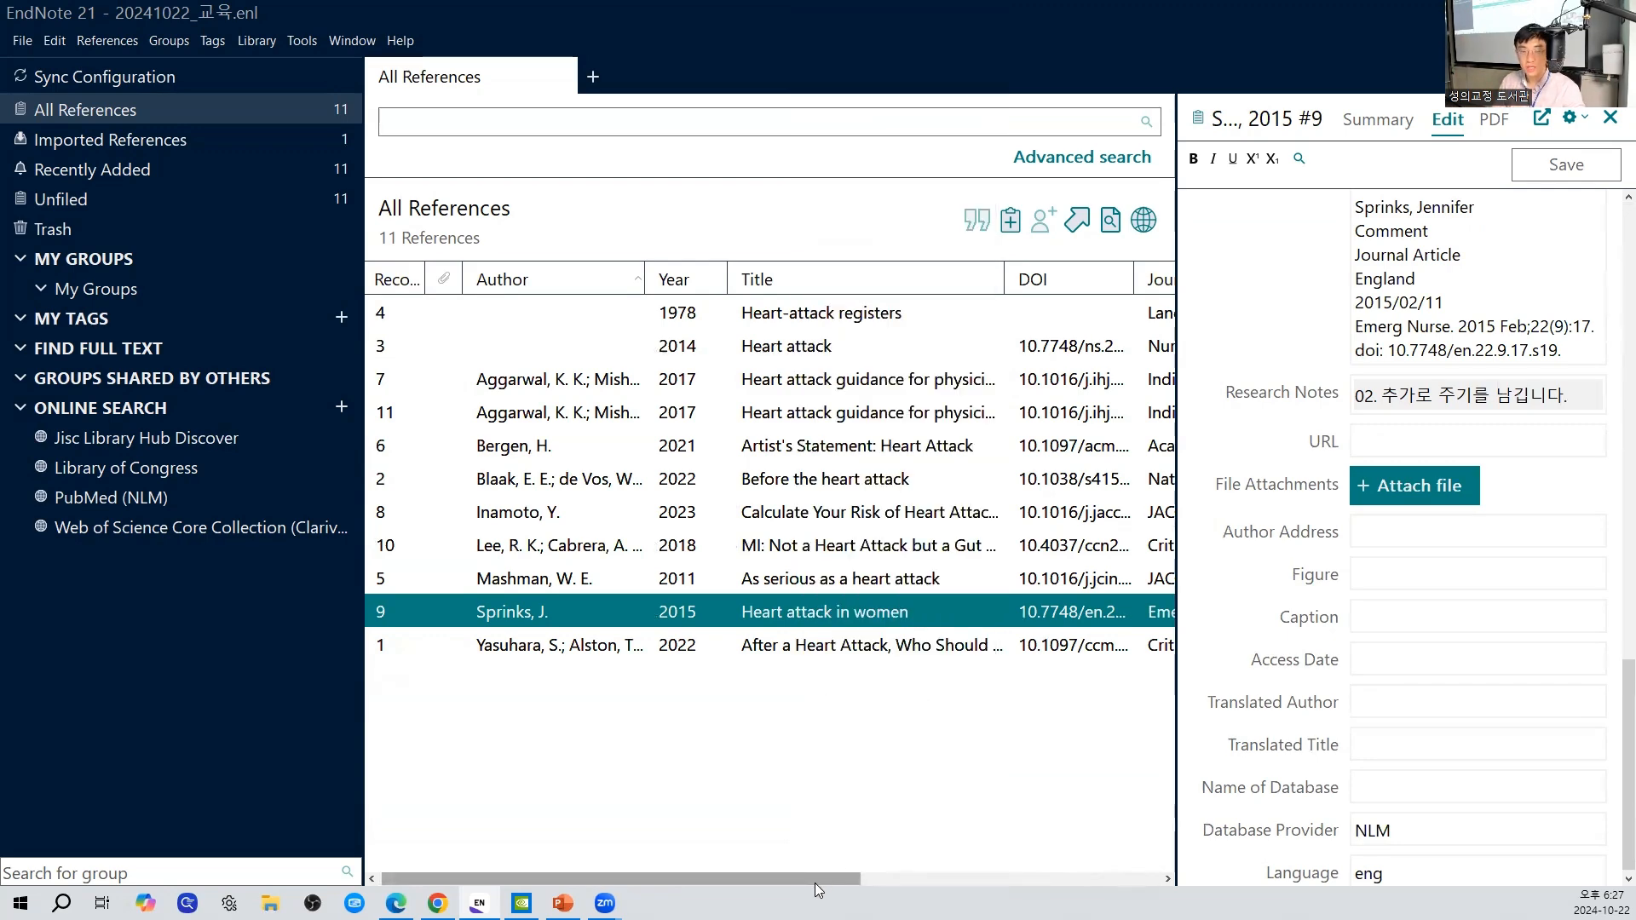
left_click_drag(840, 881, 1154, 872)
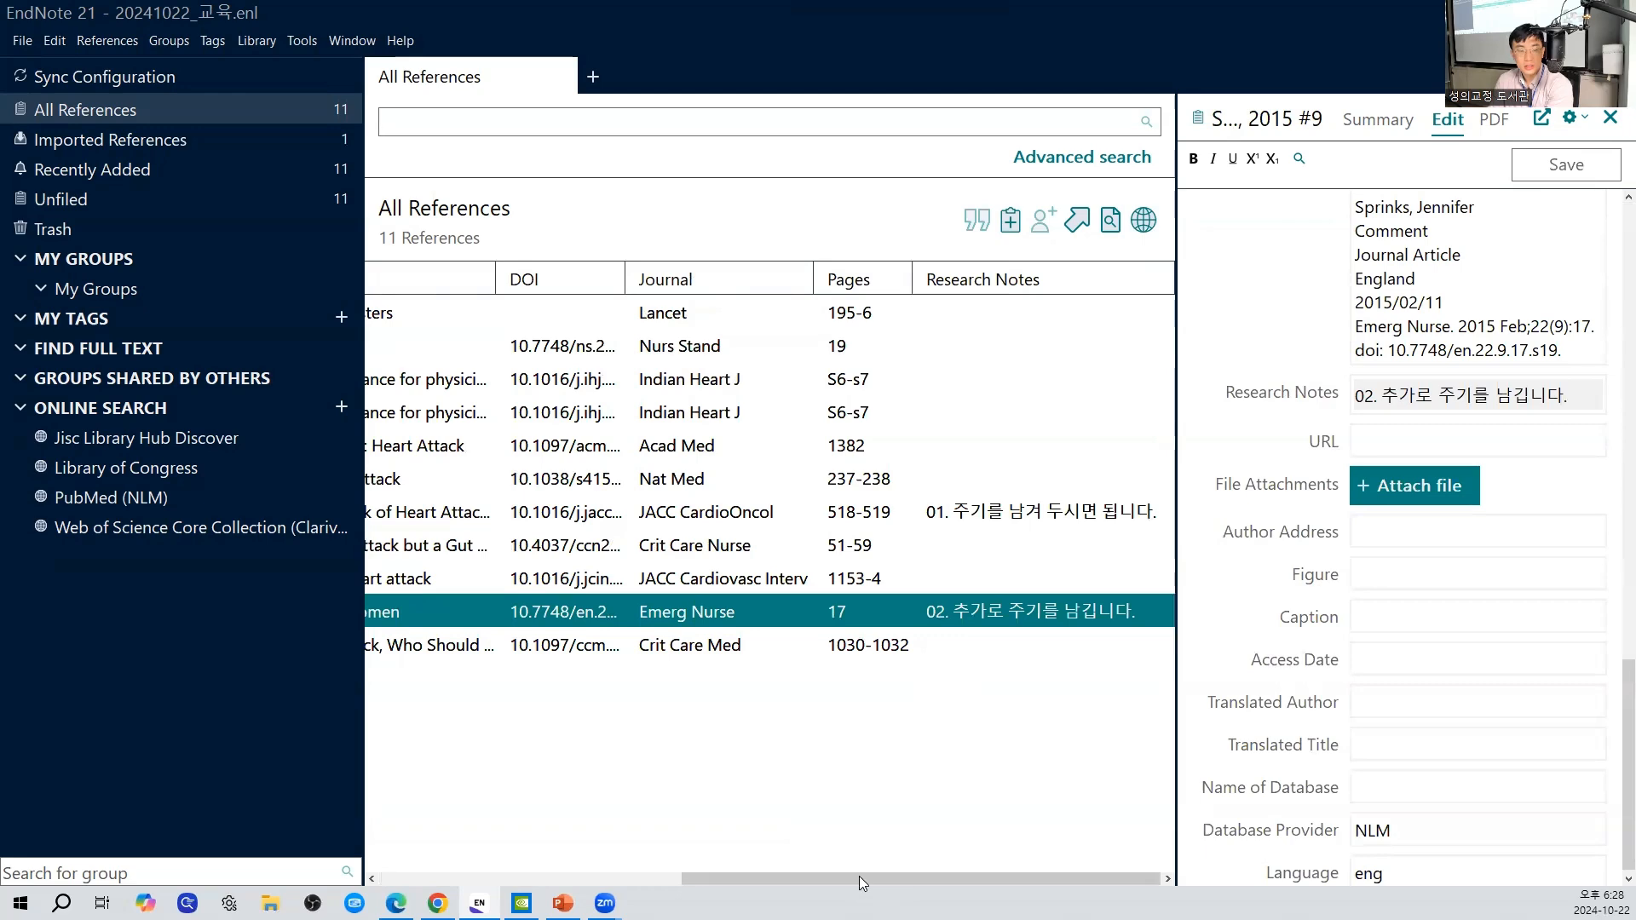
left_click_drag(859, 876, 531, 875)
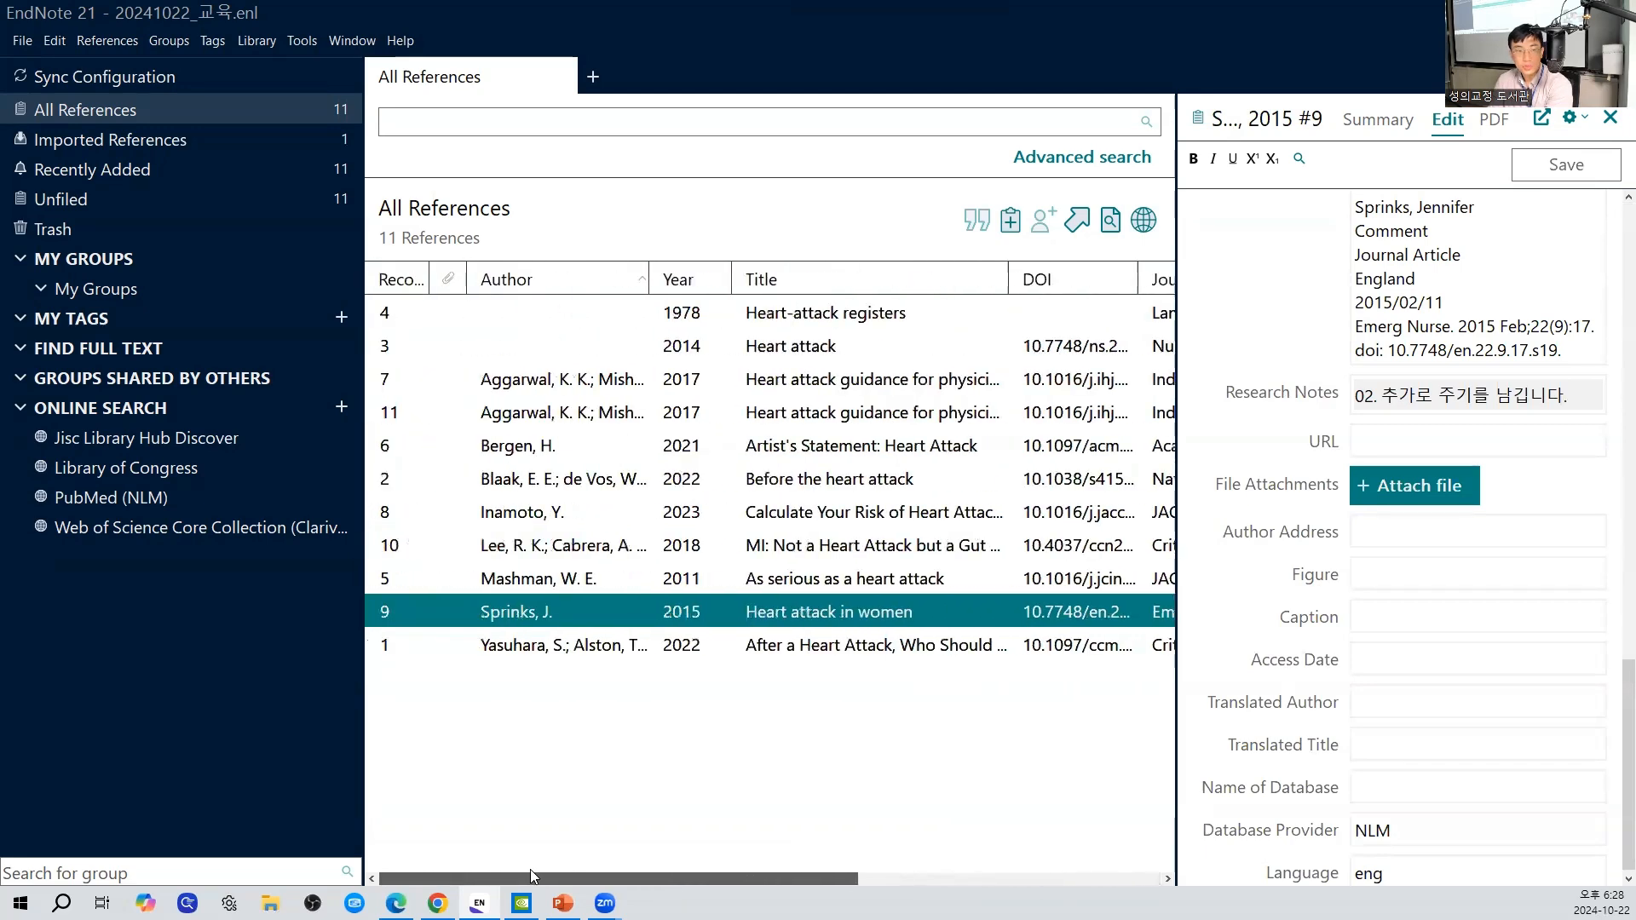
- Sort the reference list by year and by title, reversing the order of each
left_click(678, 284)
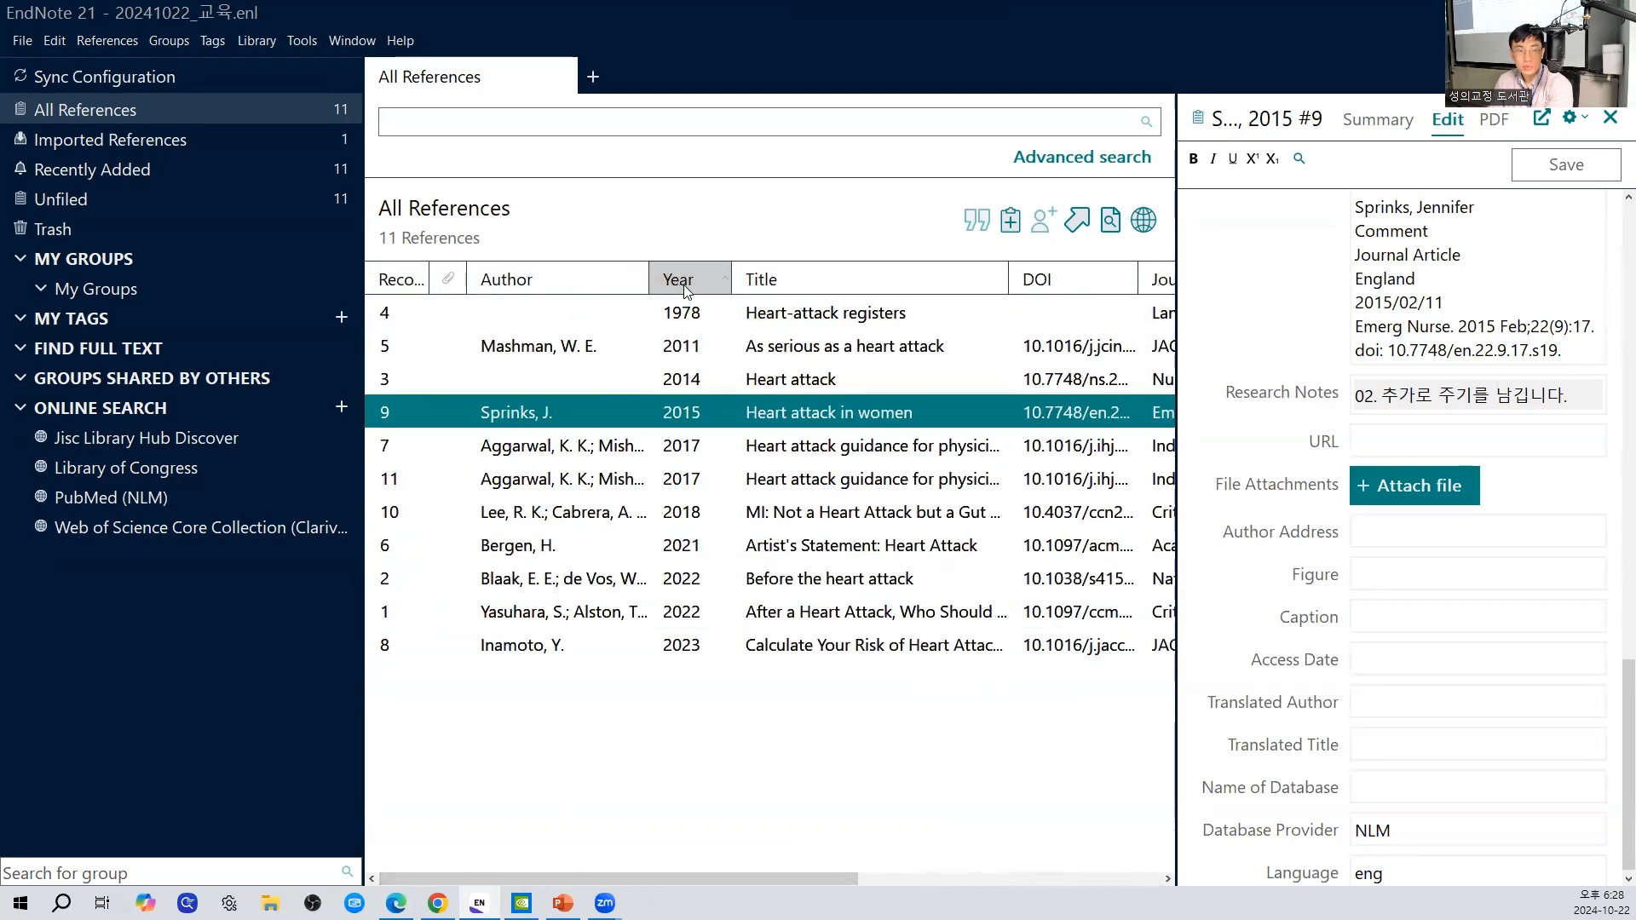
left_click(682, 289)
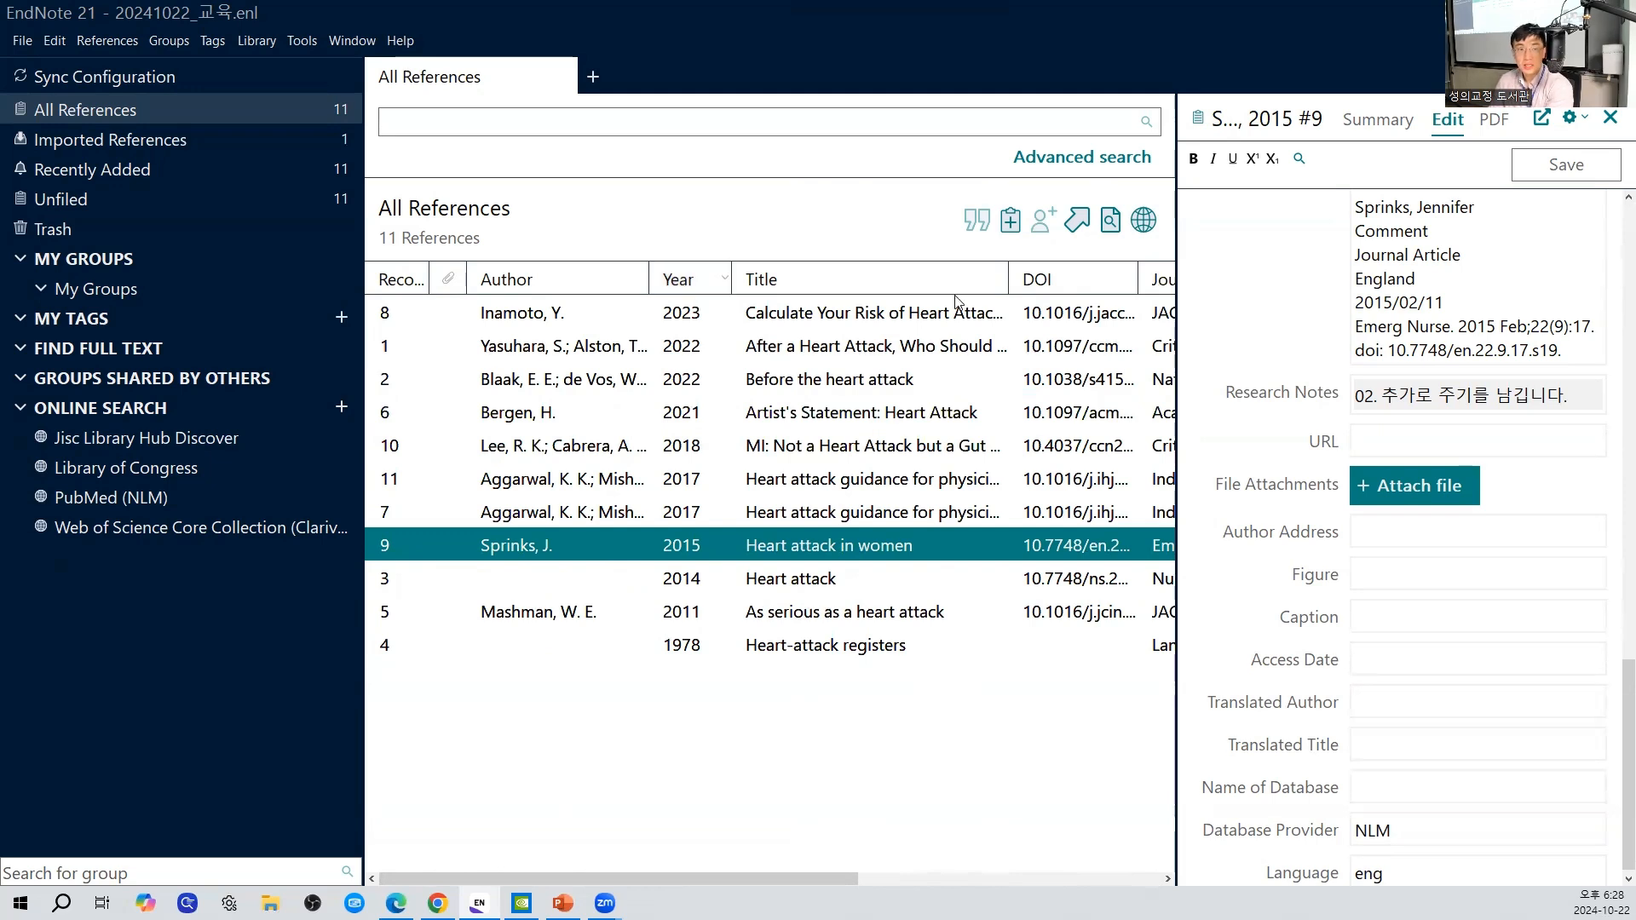
left_click(856, 275)
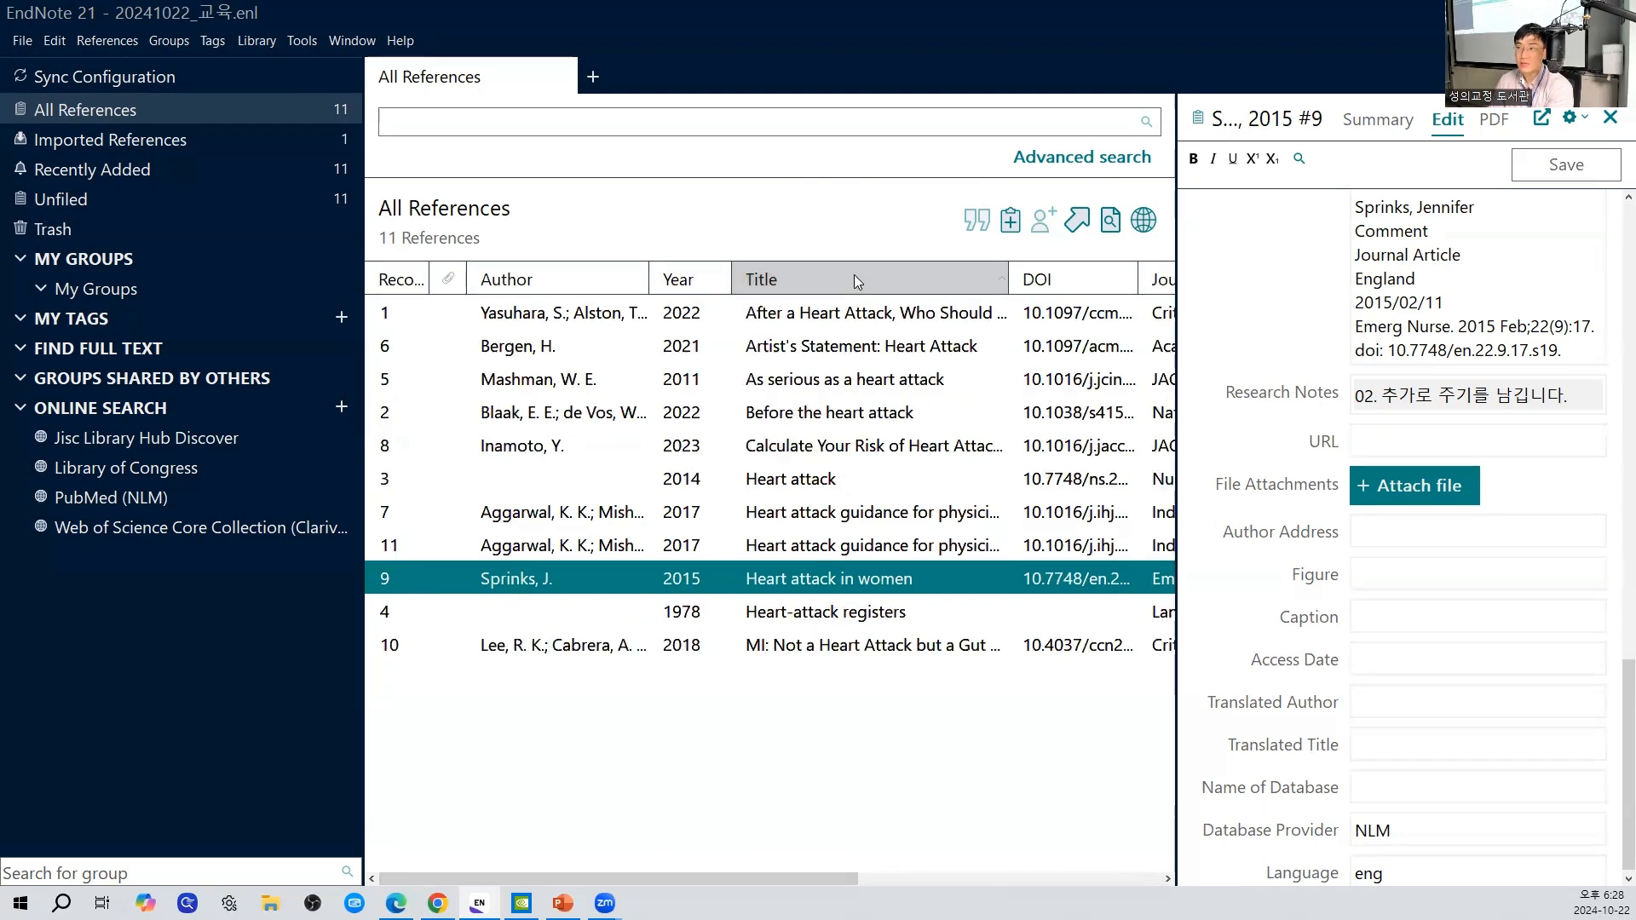
left_click(854, 274)
left_click(686, 277)
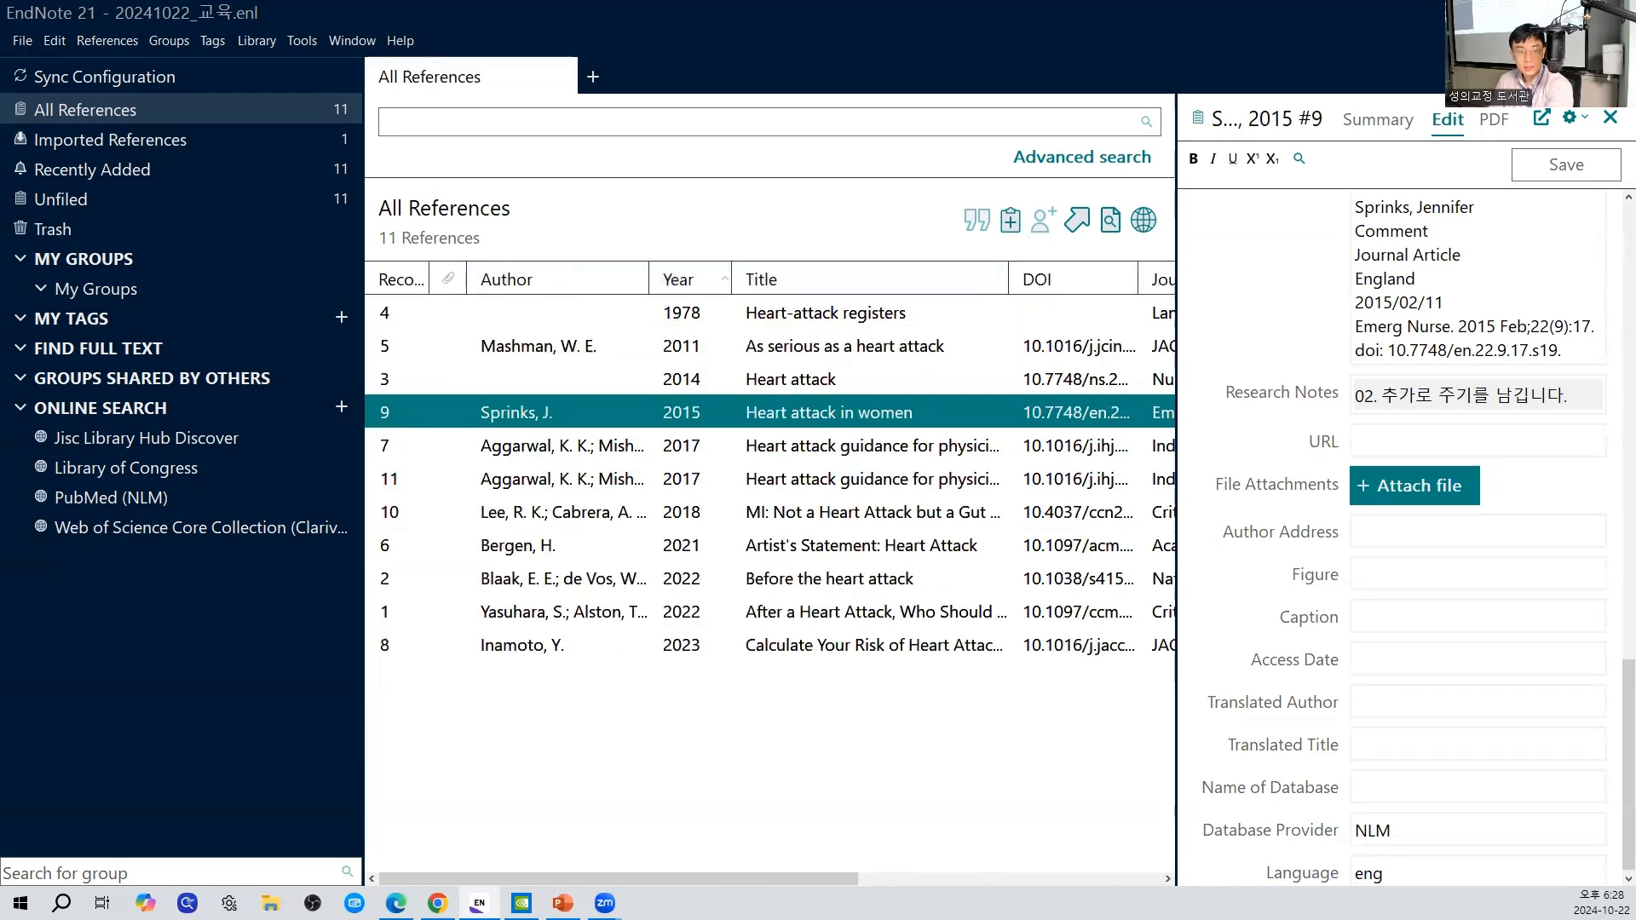
- Sort the references by Research Notes in ascending order and look through several records, ending with record 9, "Heart attack in women"
left_click_drag(826, 879, 1151, 878)
left_click(1062, 285)
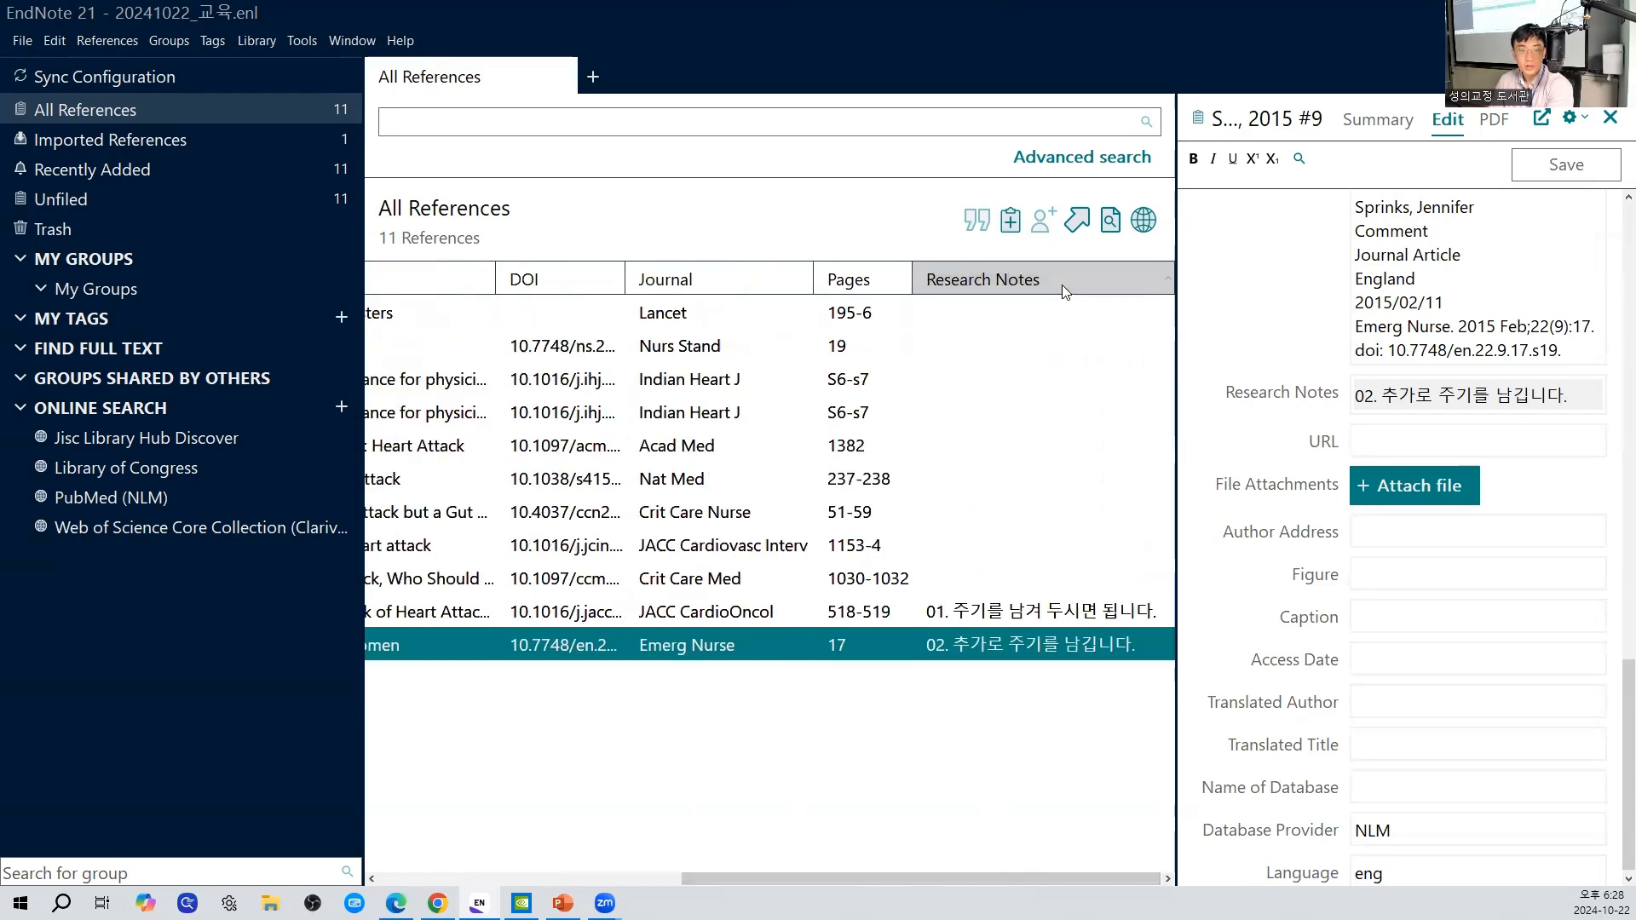
left_click(1035, 309)
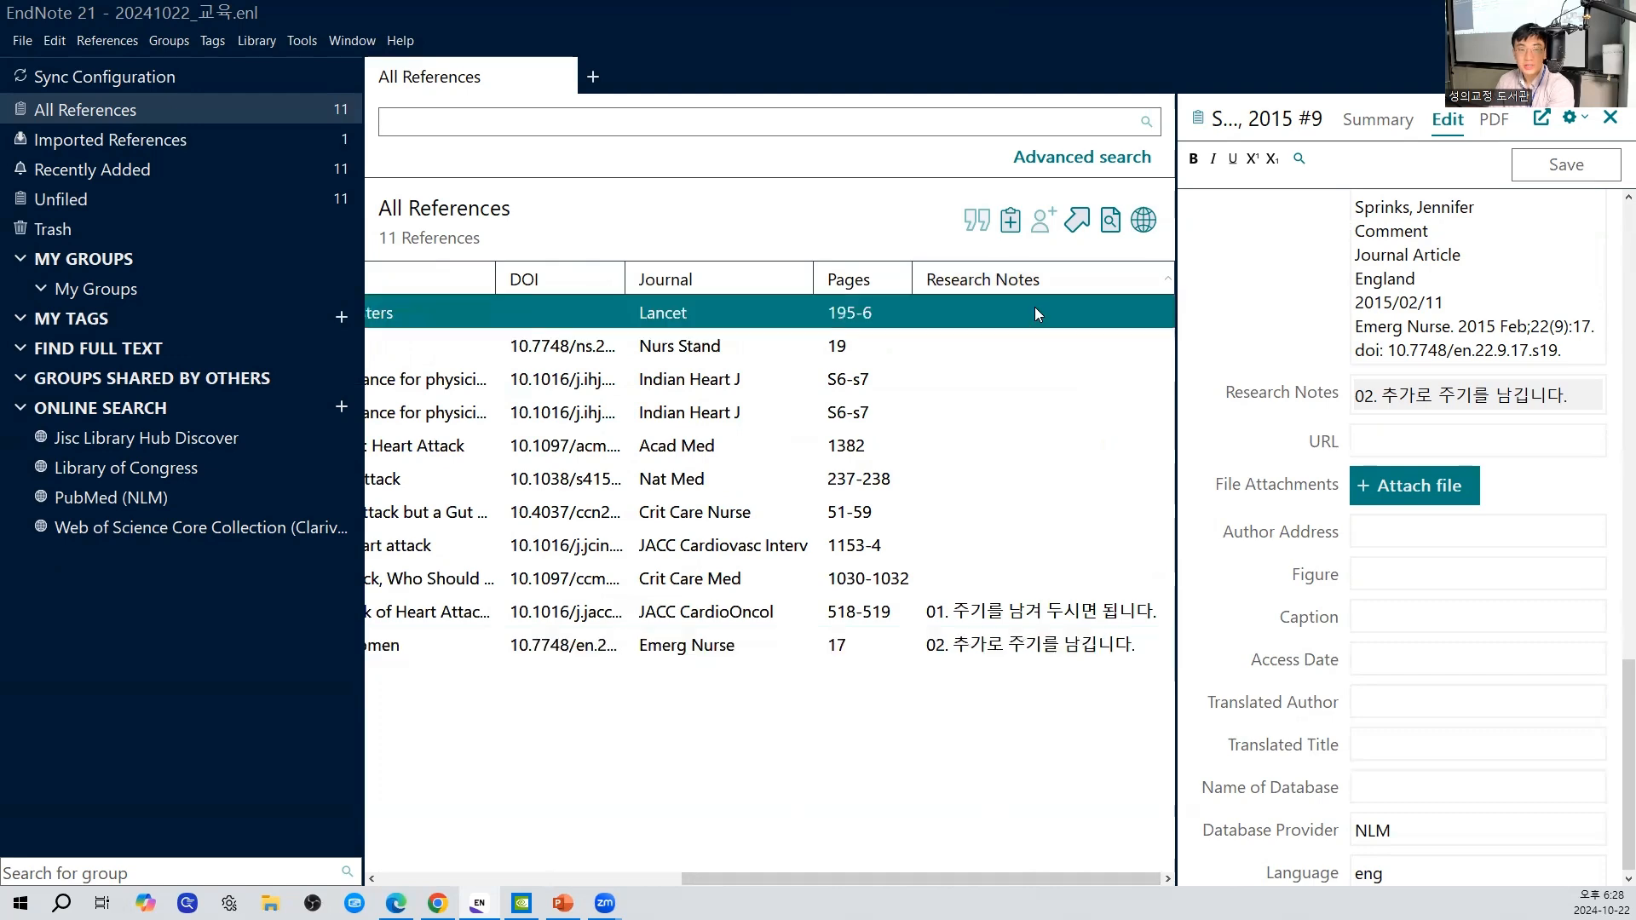
left_click(1007, 358)
left_click(1008, 379)
left_click(1006, 412)
left_click(980, 479)
left_click(997, 612)
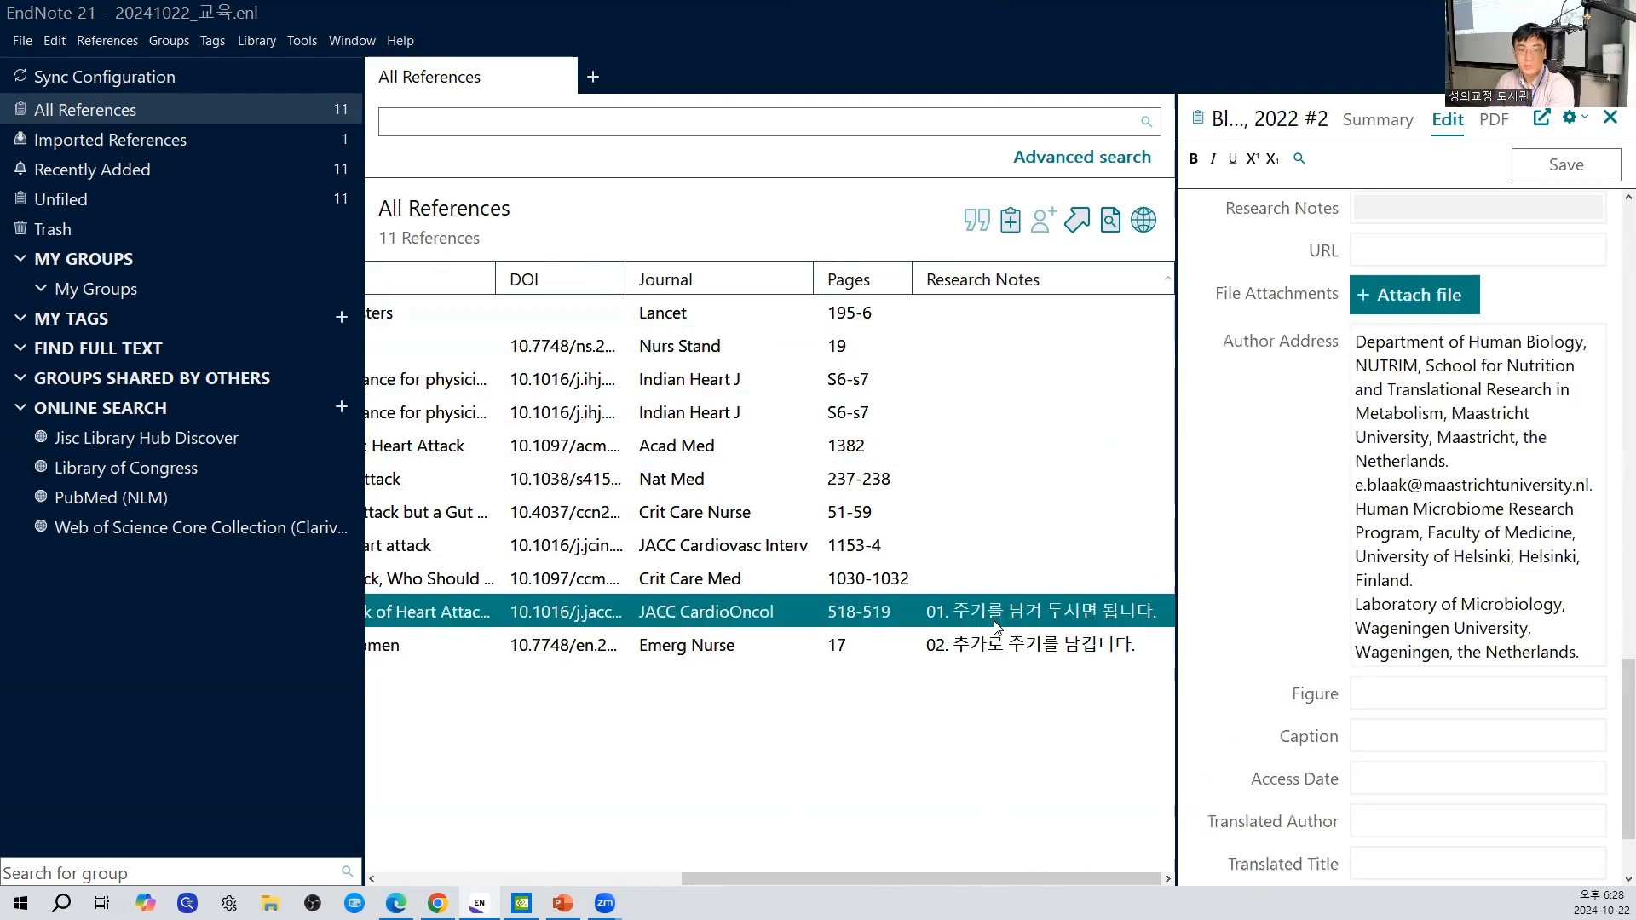
left_click(993, 649)
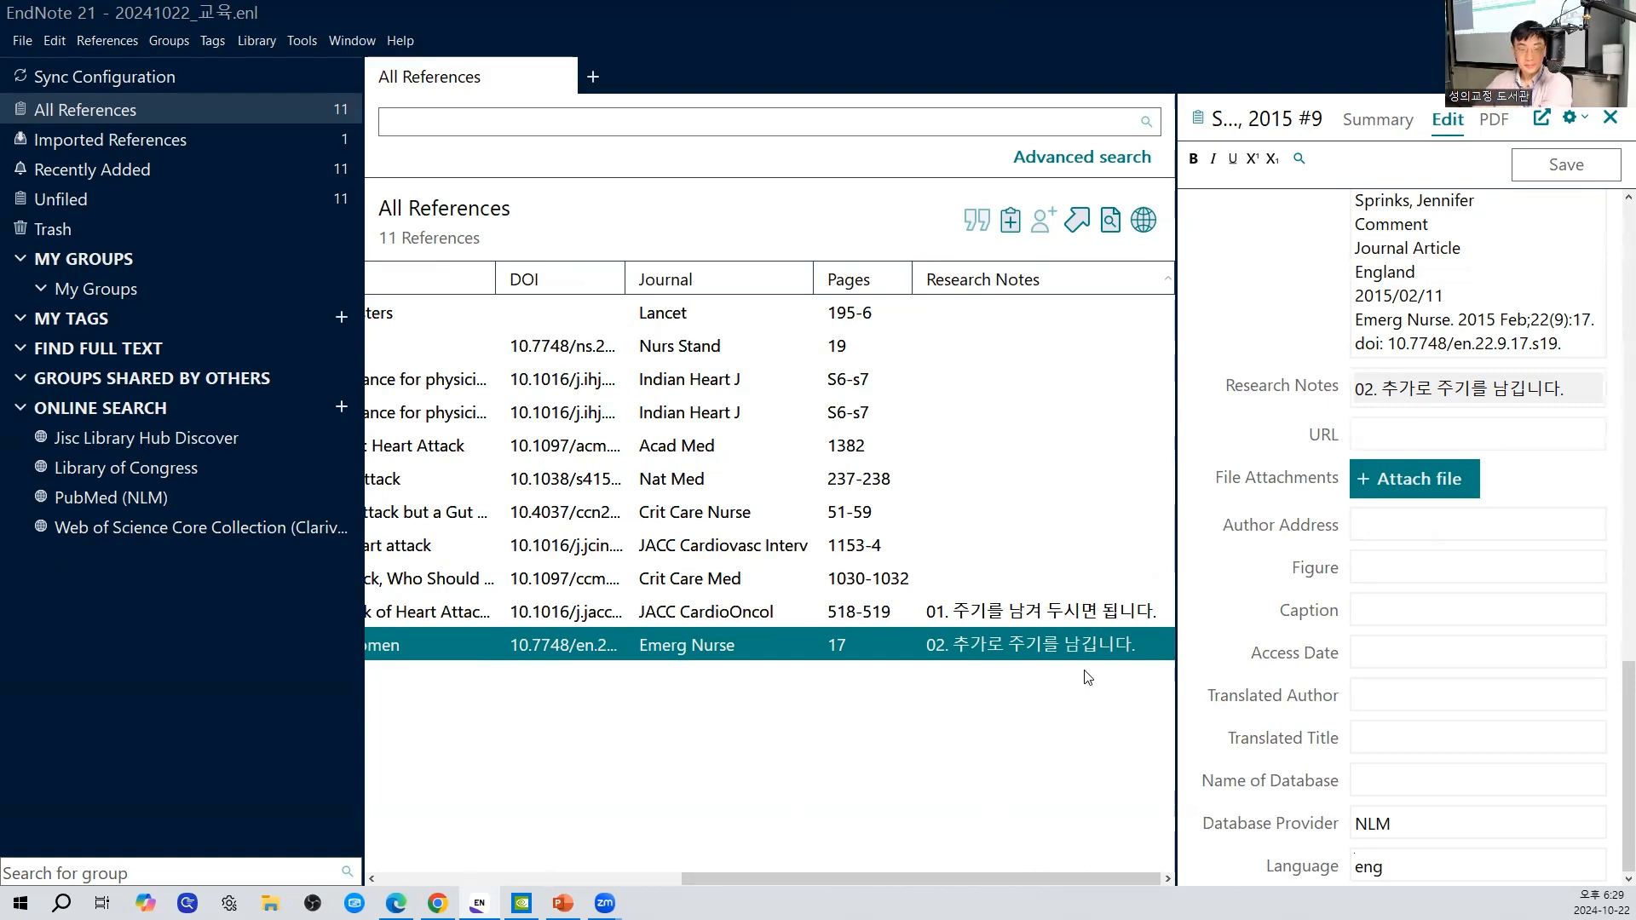
- Review the fields of record 9 and the choice of columns available for the reference list
left_click(1299, 785)
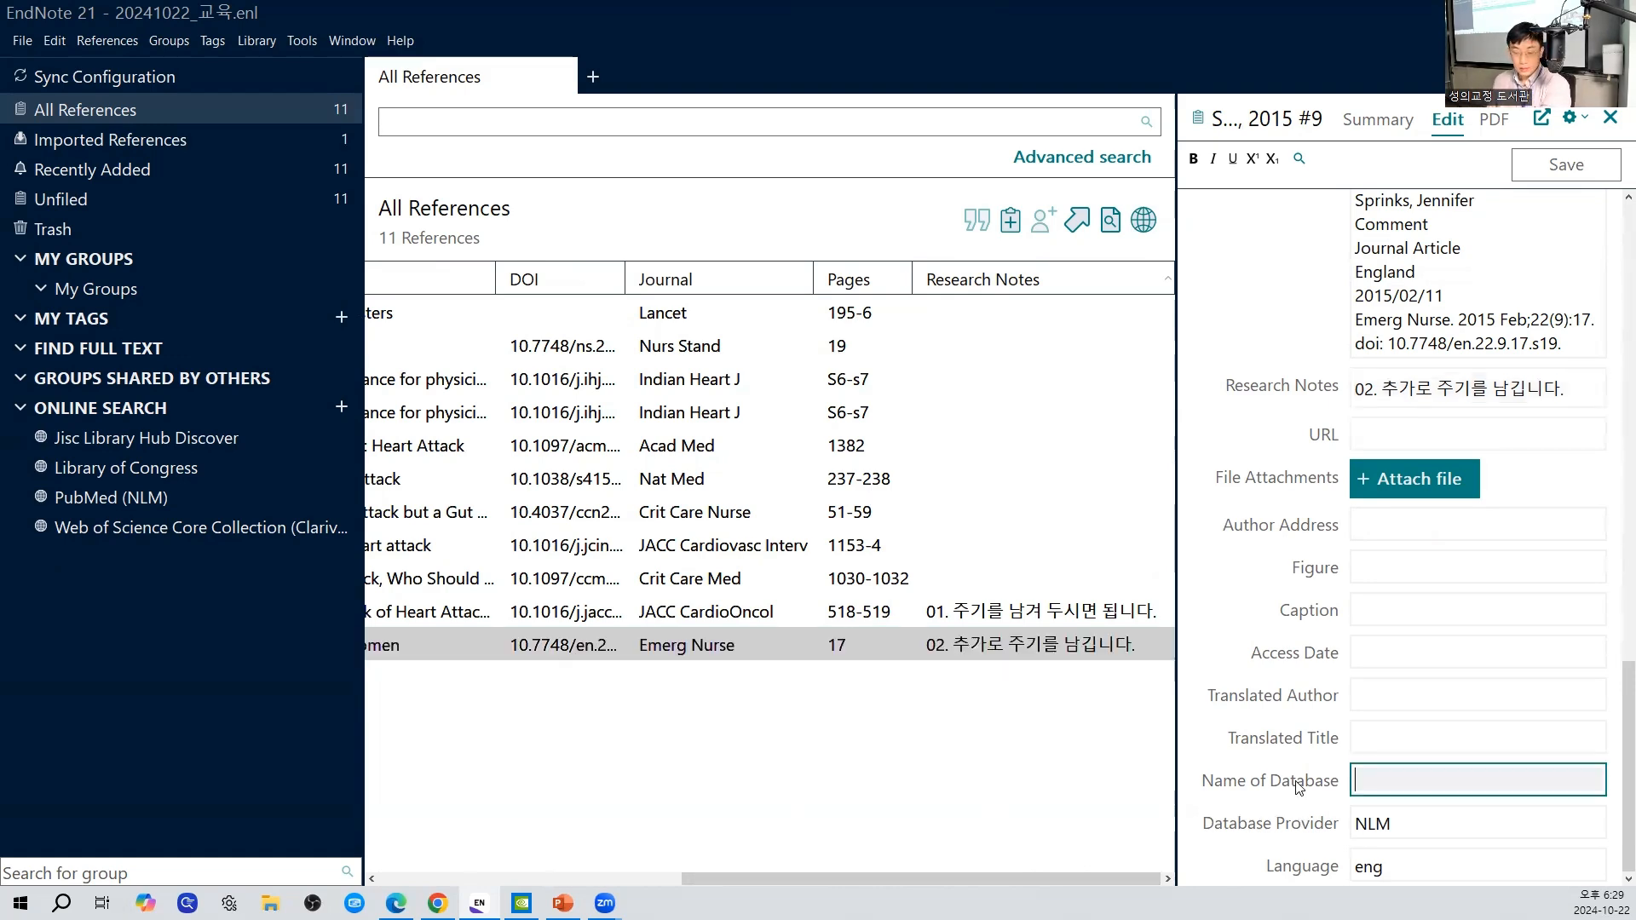
scroll(1299, 785, "up", 15)
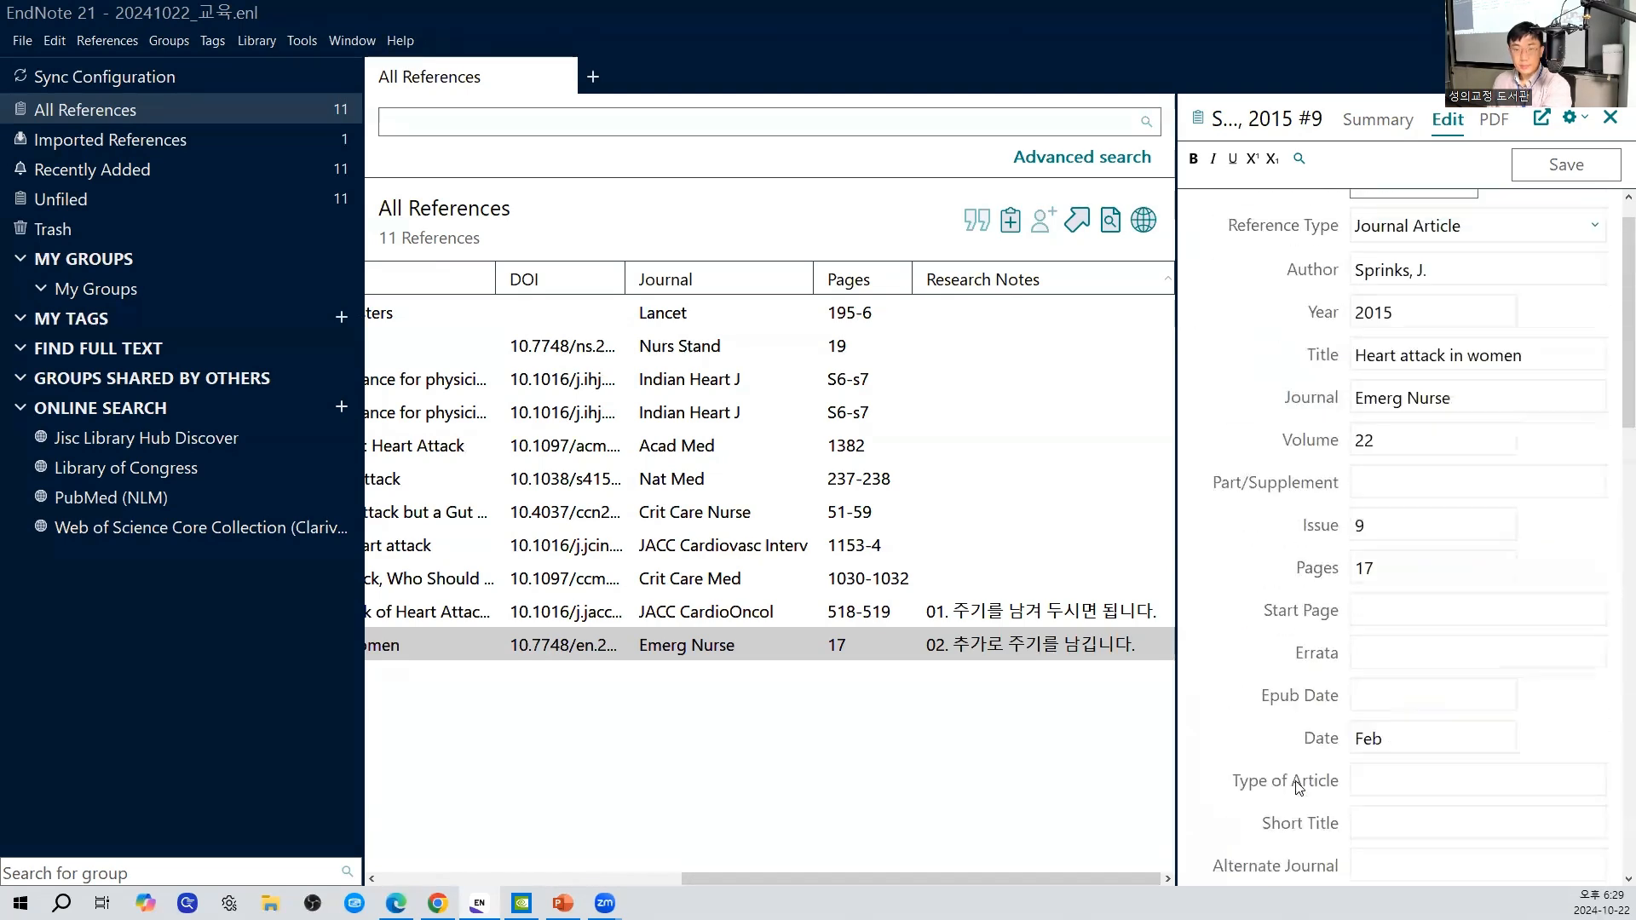
scroll(1299, 786, "up", 1)
left_click_drag(1080, 874, 1043, 883)
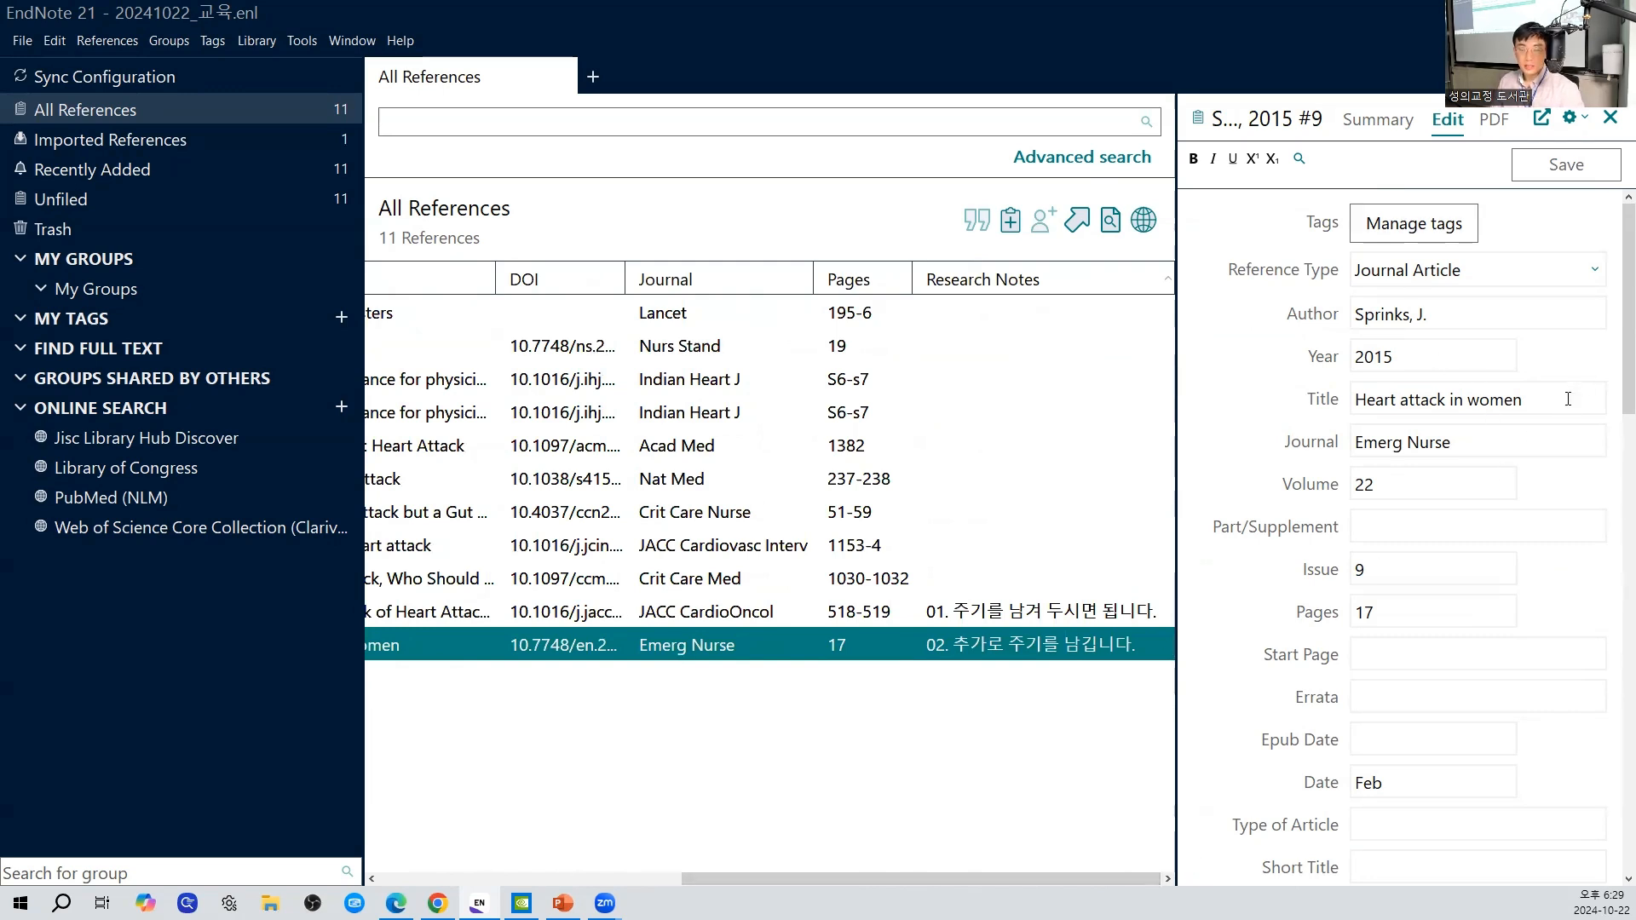
right_click(1007, 288)
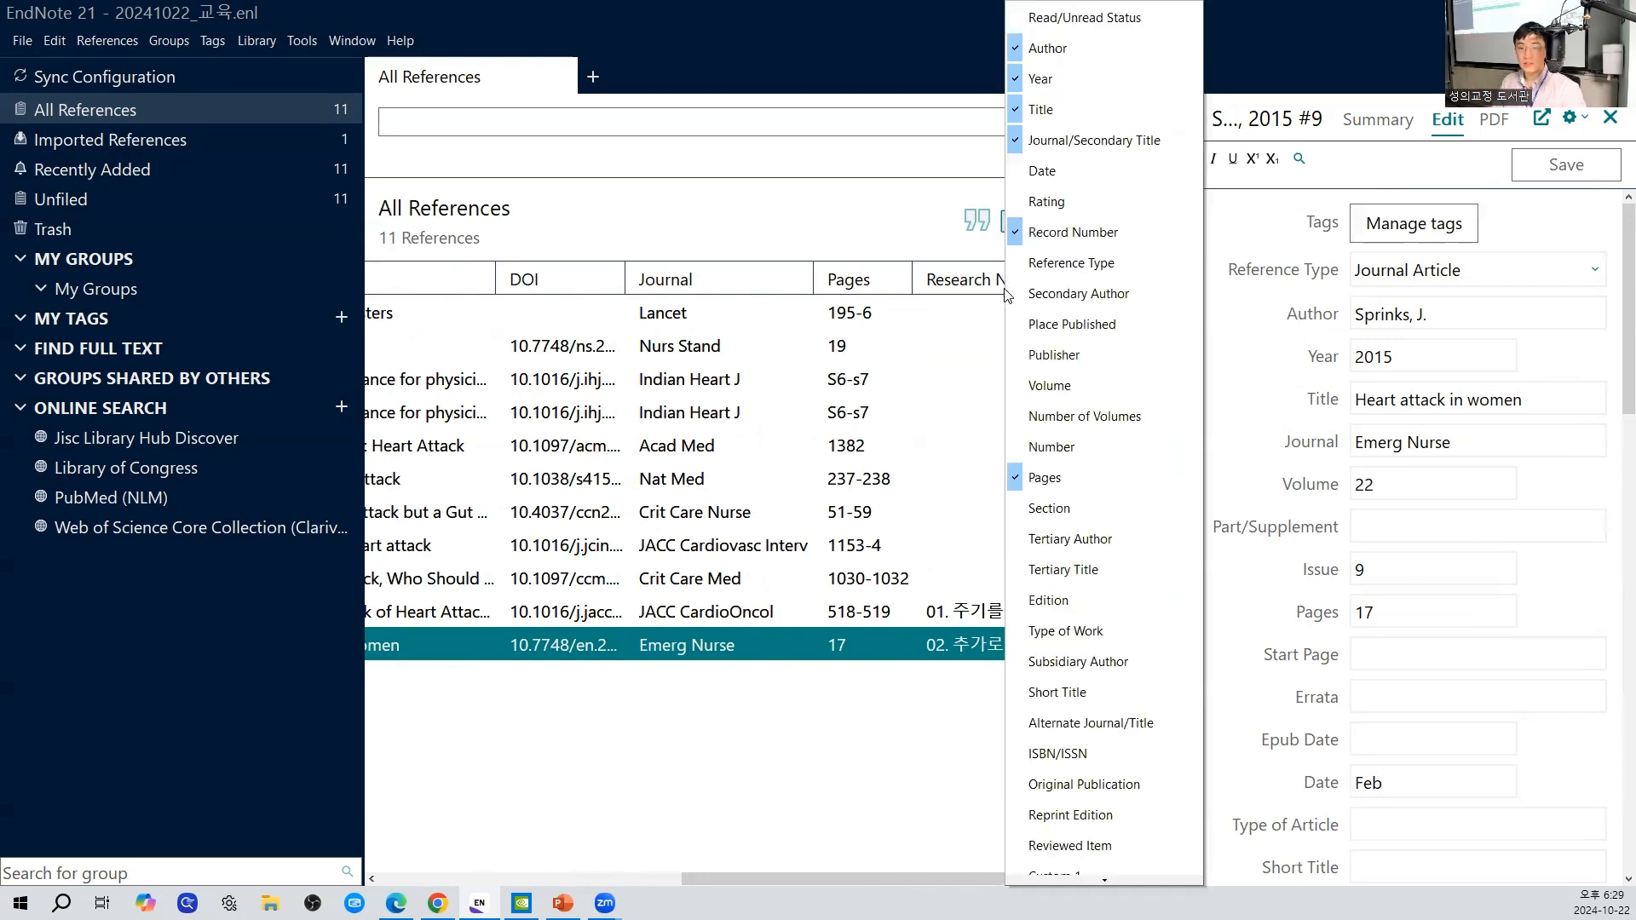
left_click(1594, 597)
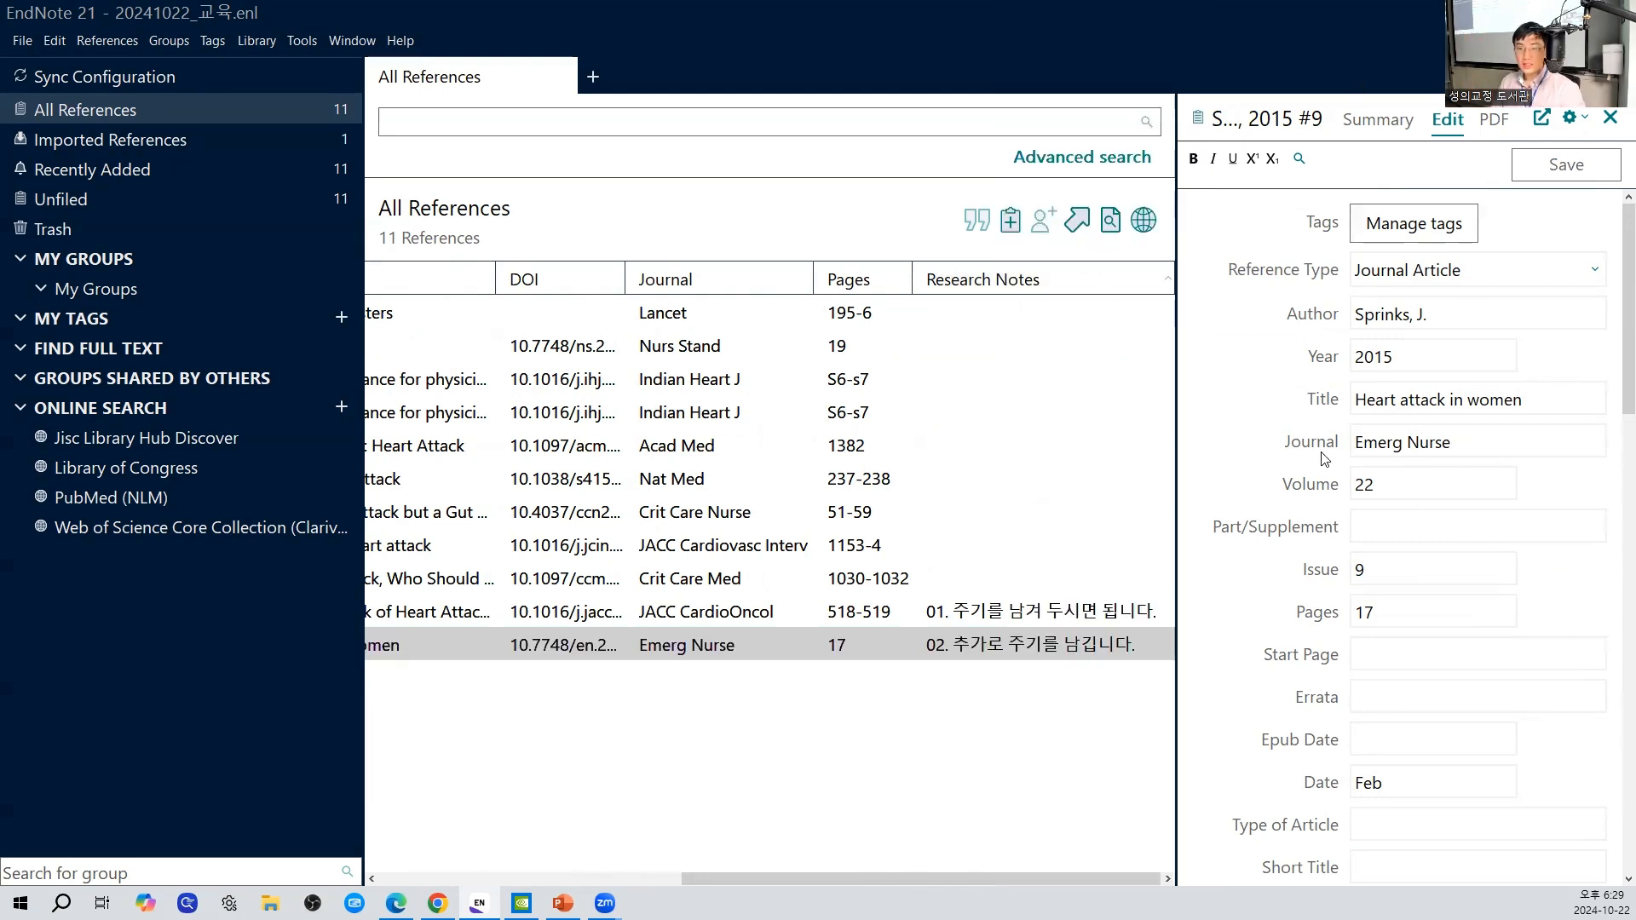
- Select the title text of record 9 and view the editing commands available for it
left_click_drag(1525, 400, 1341, 406)
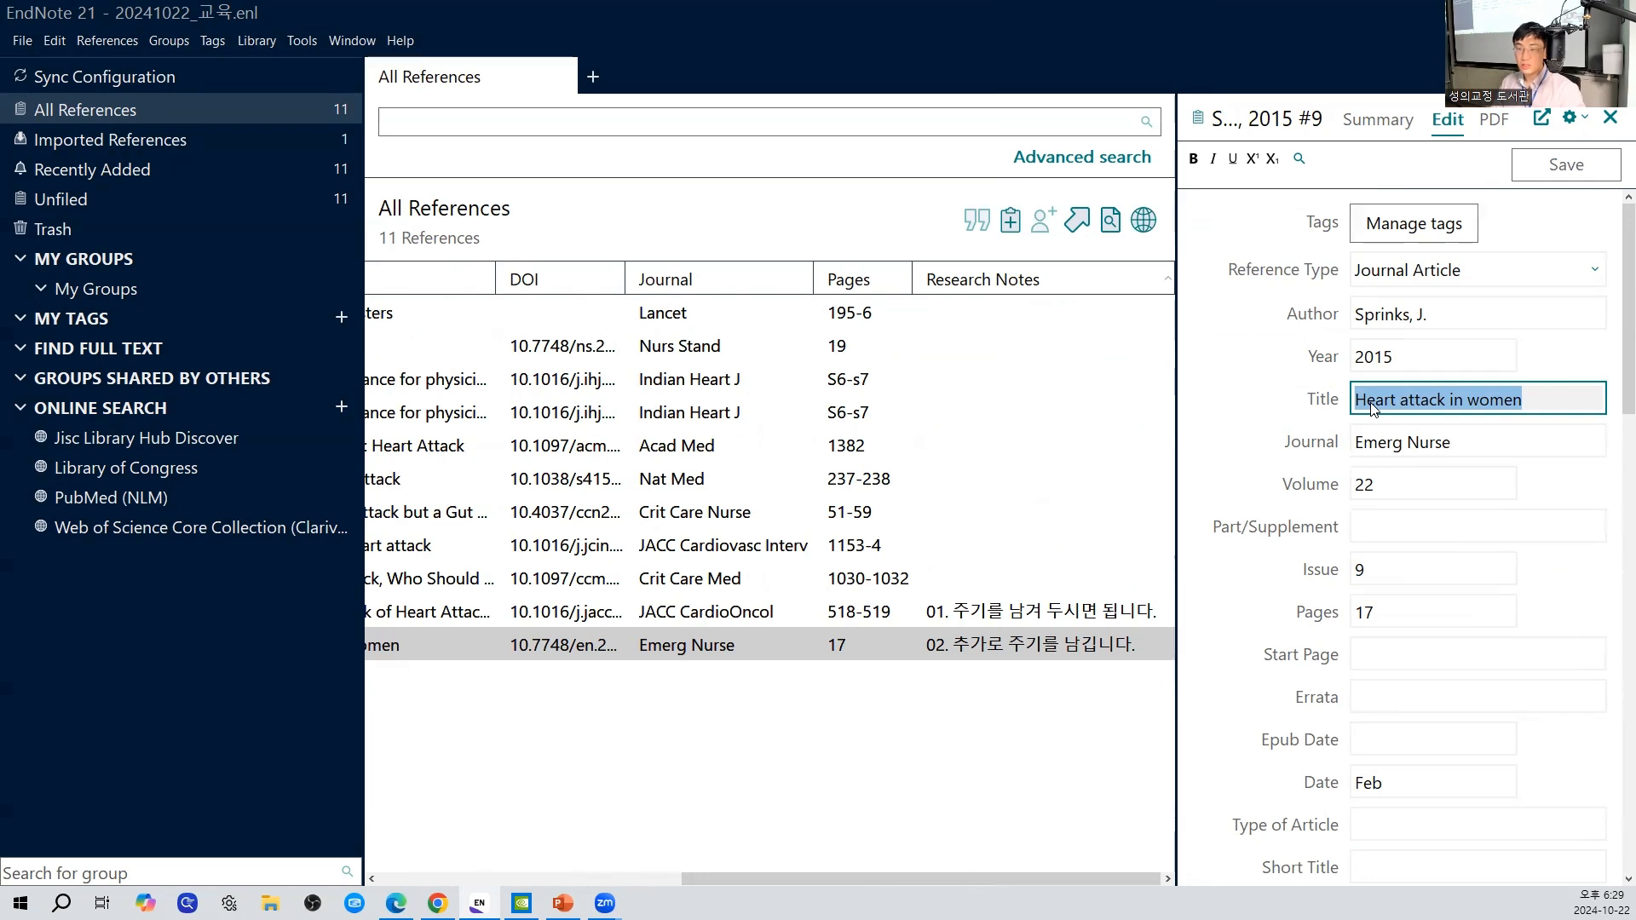
right_click(1373, 406)
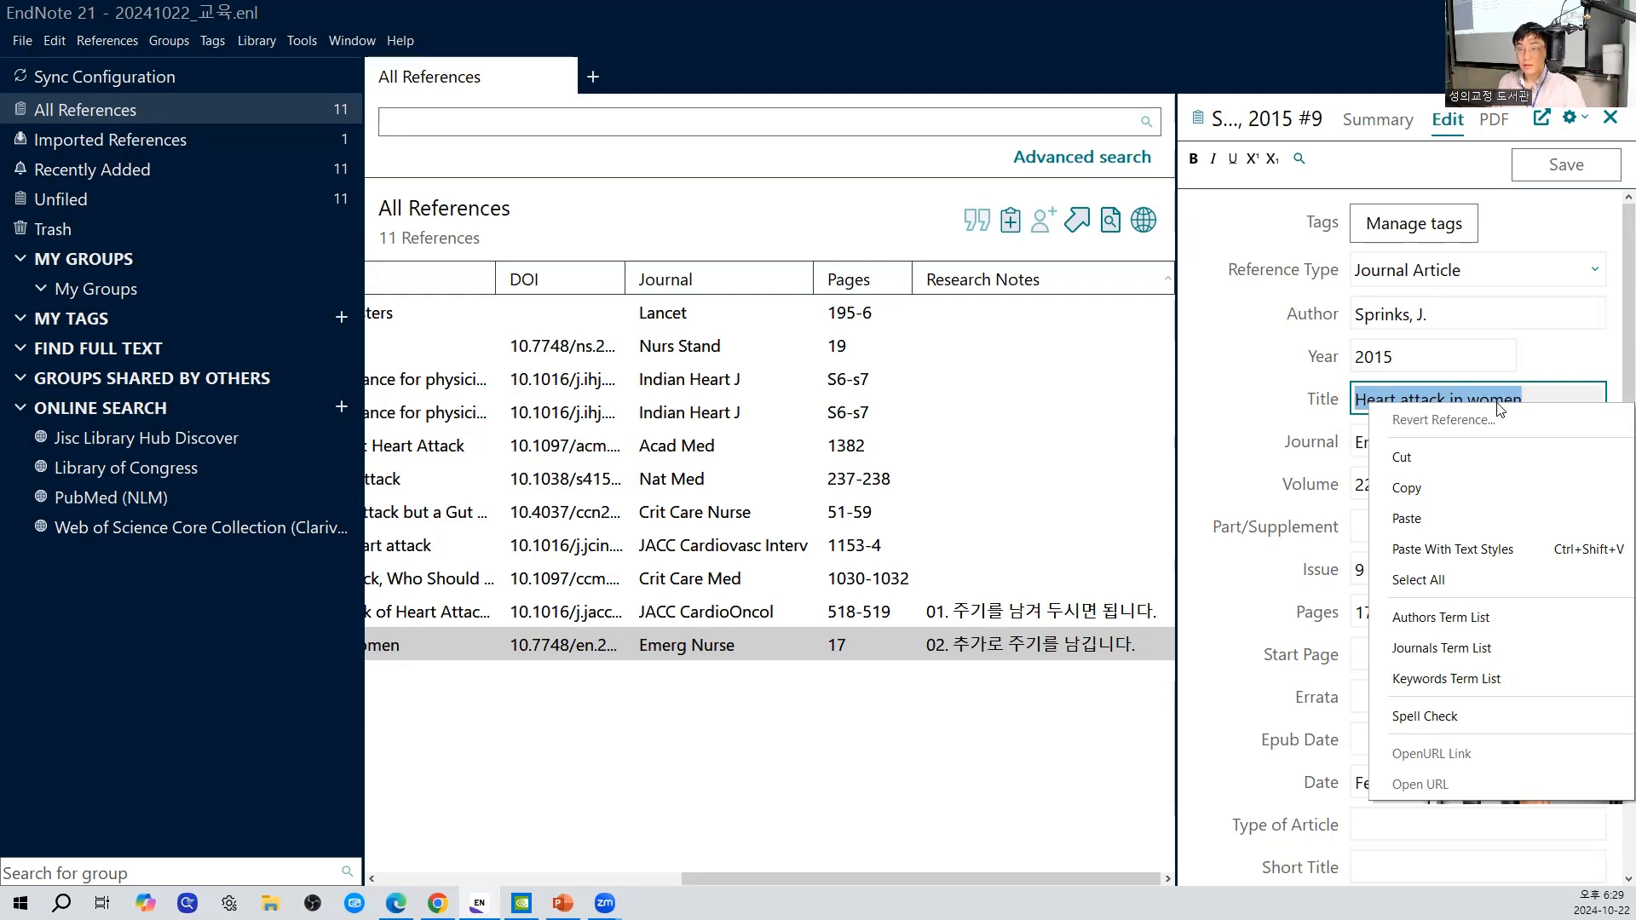
key("Escape")
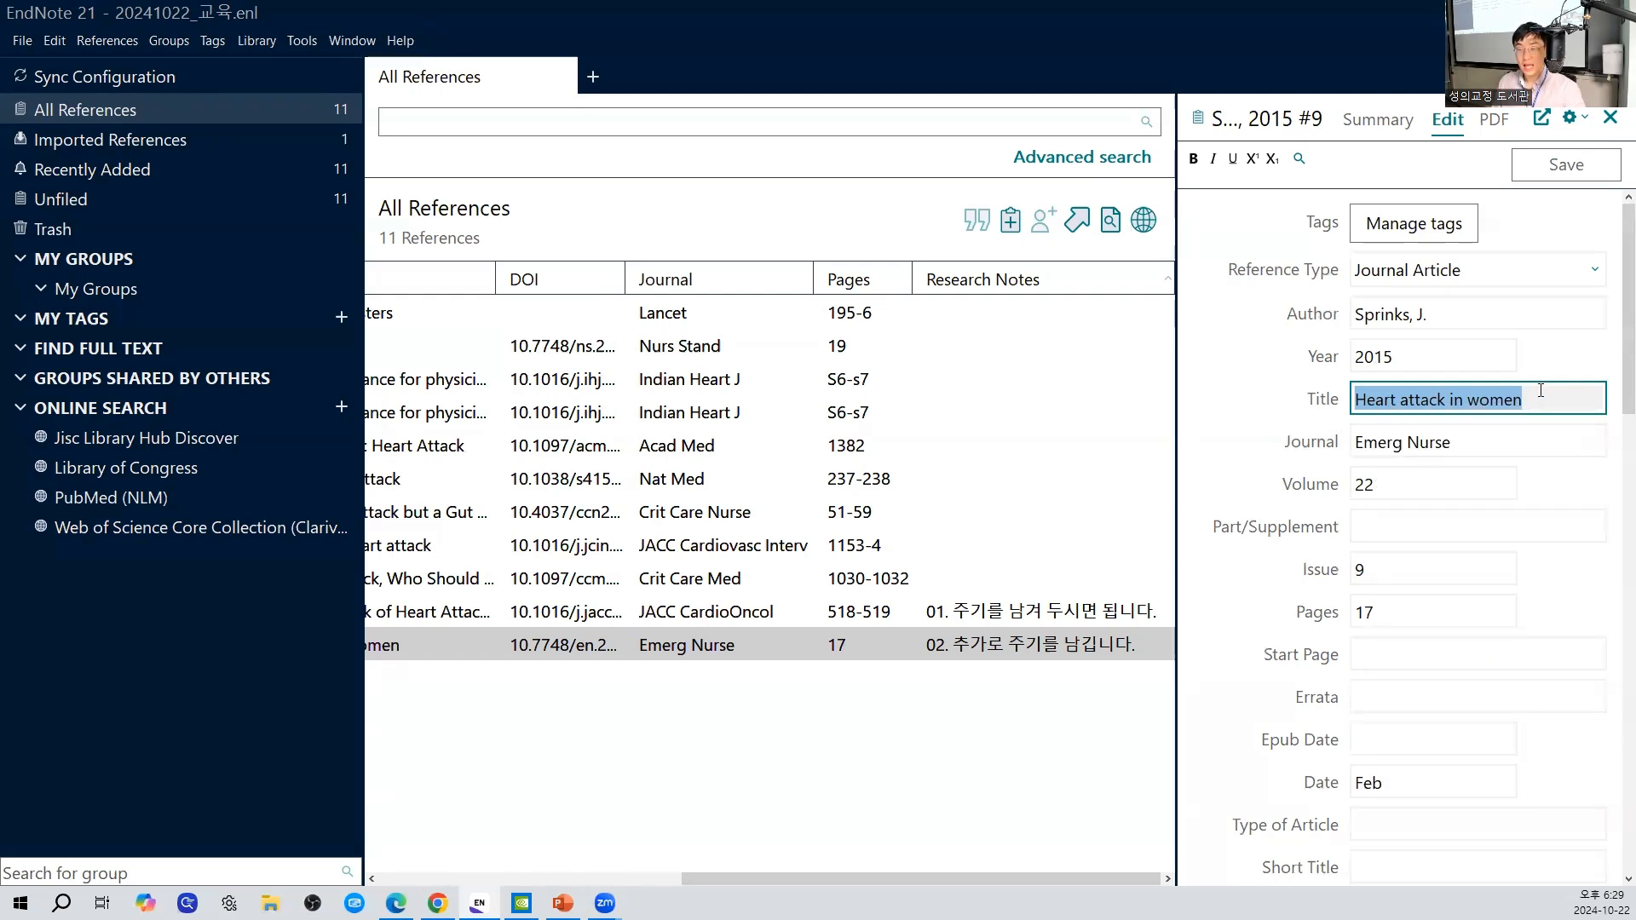
- Open record 11, "Heart attack guidance for physicians", and view the library's file commands, including whether saving is available
left_click(880, 406)
left_click(508, 876)
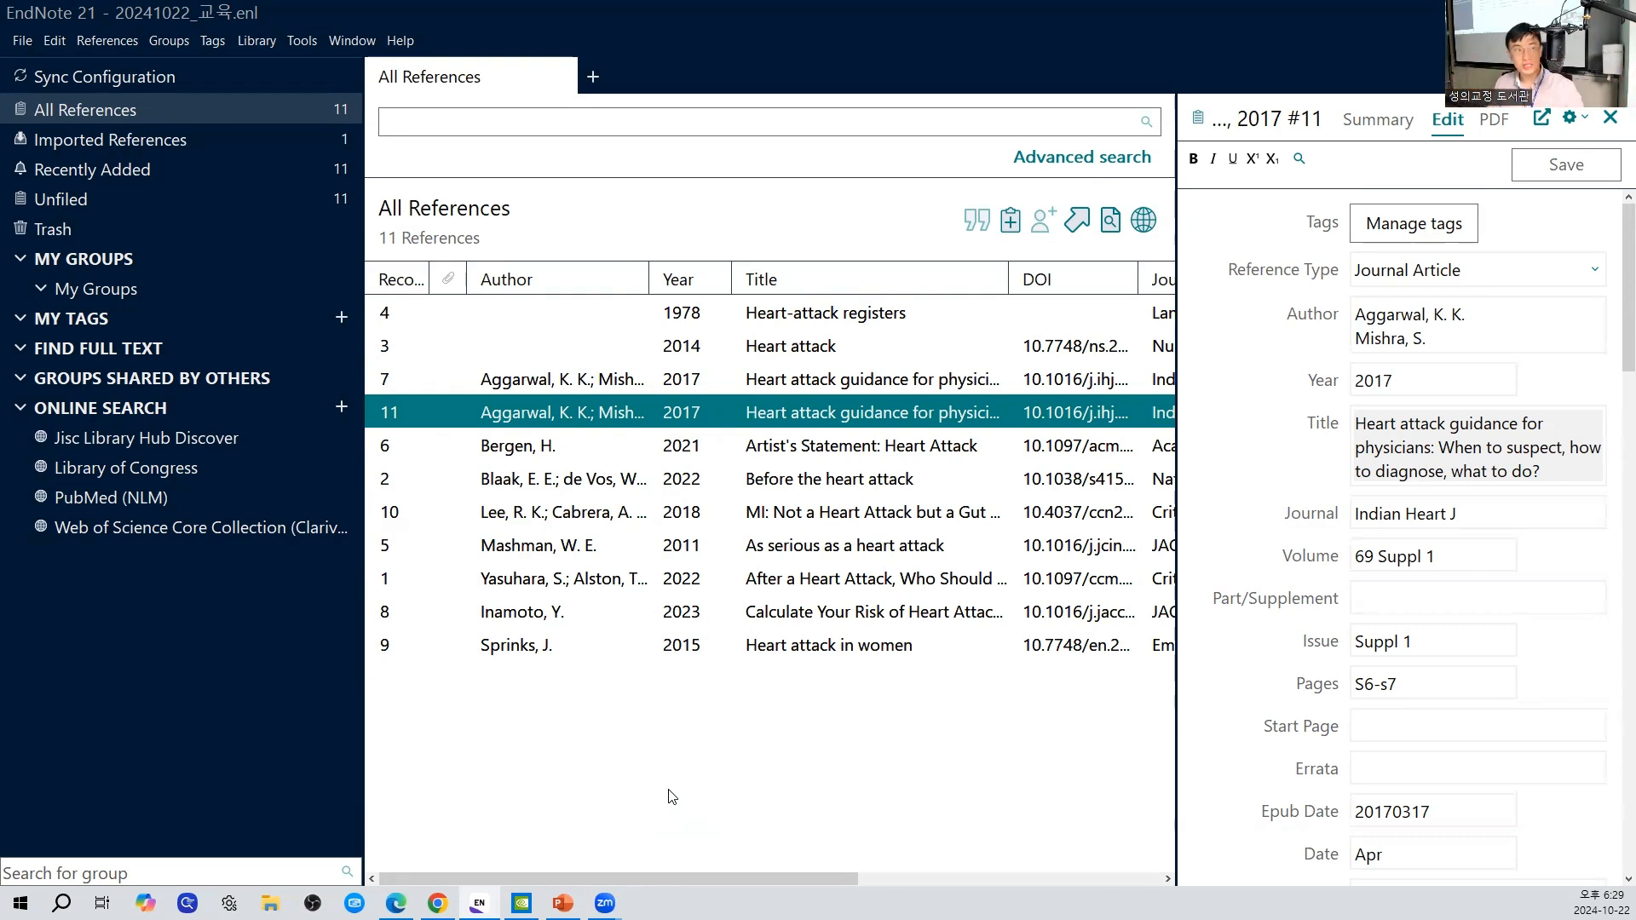
left_click(23, 43)
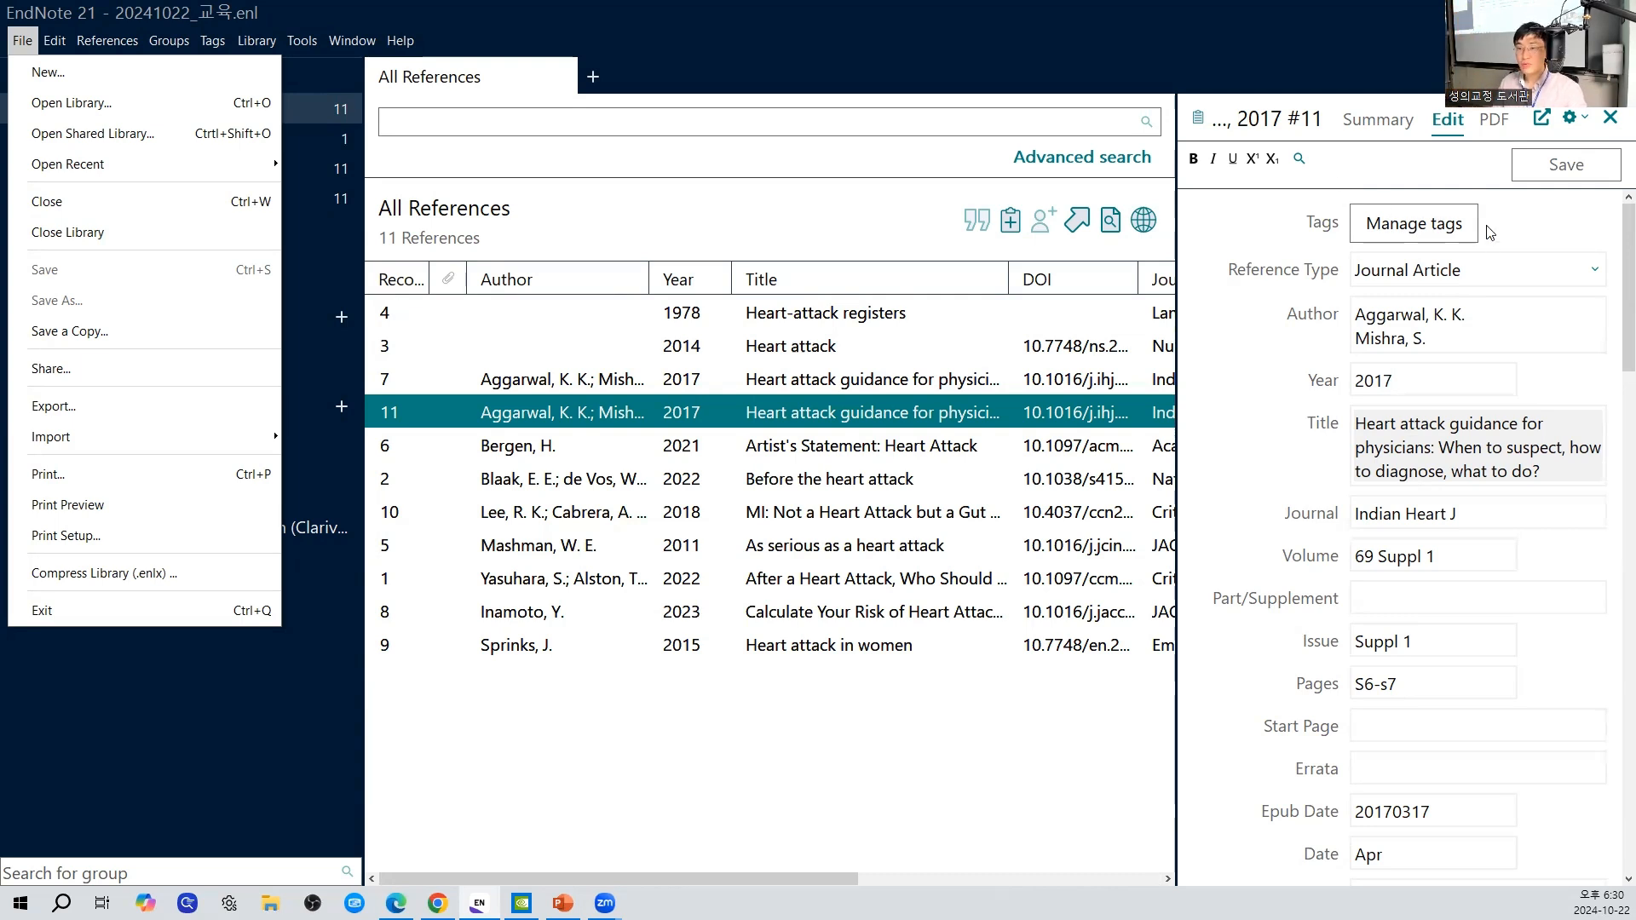
- Add a new line reading "편집을" to record 11's Author field and view the Save command's availability
left_click(1556, 479)
left_click(1569, 345)
key("Return")
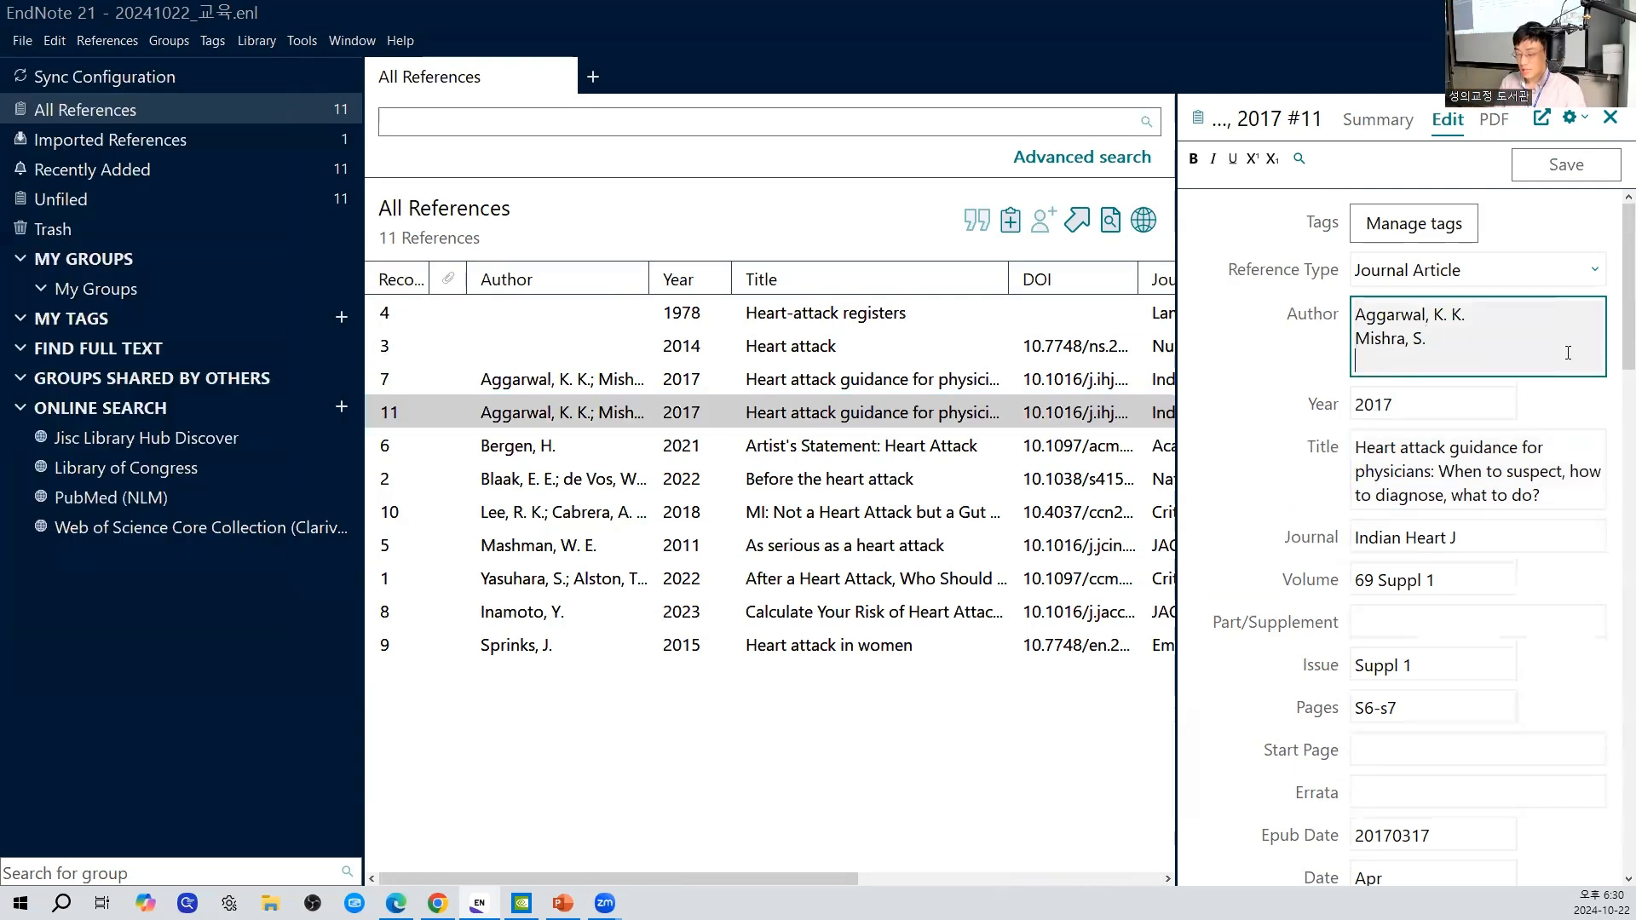
type("ㅍ편집을")
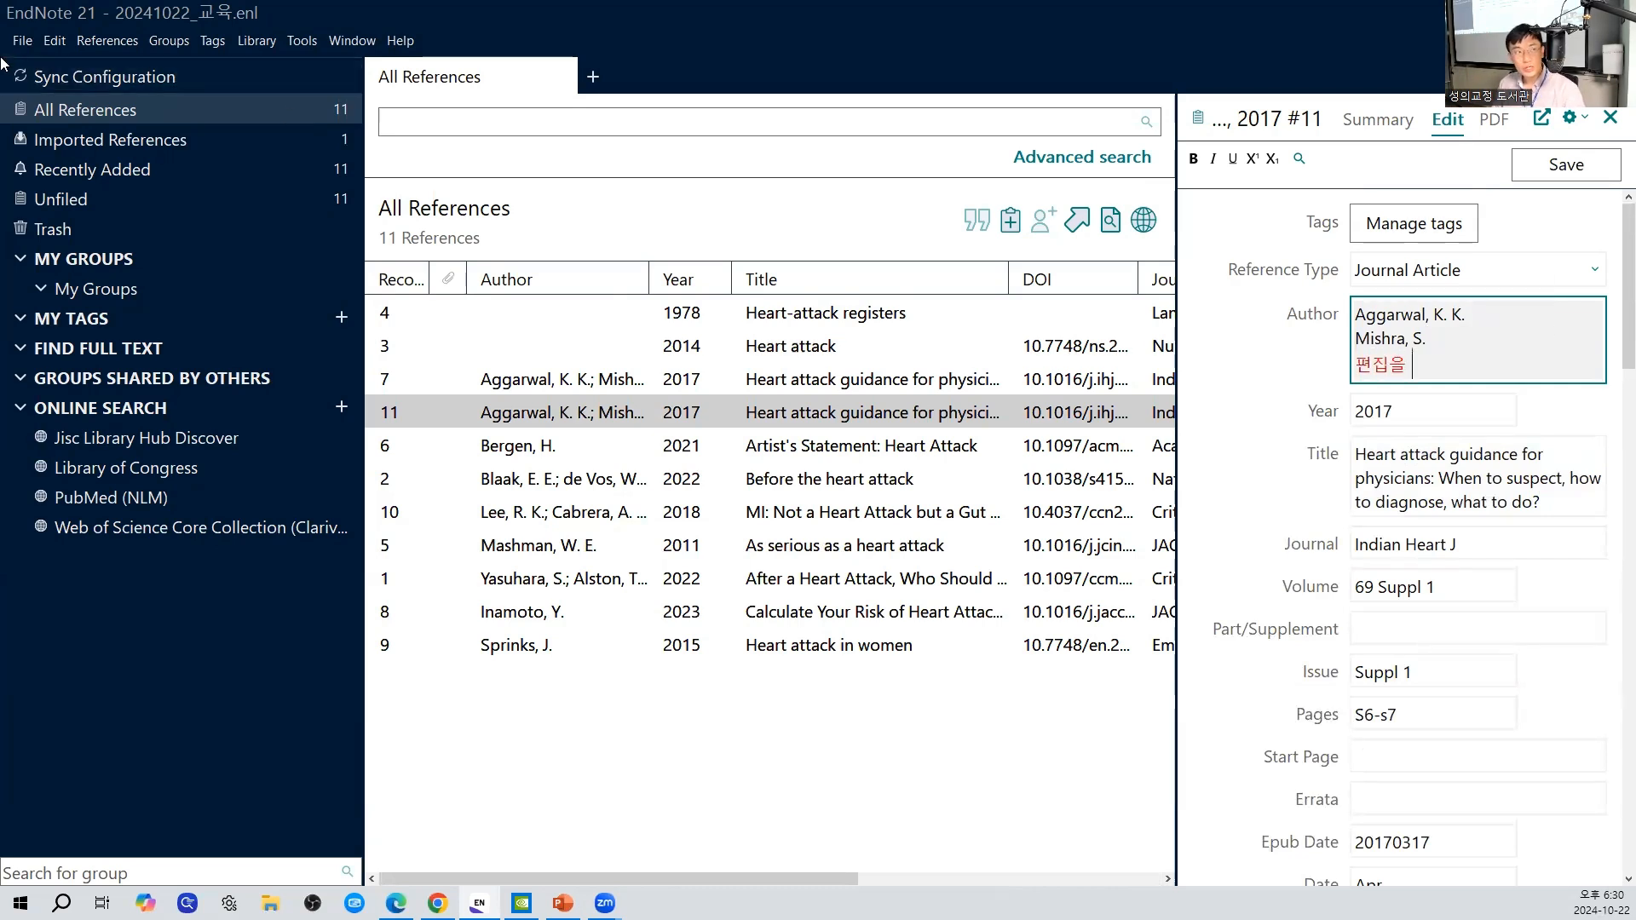
left_click(21, 41)
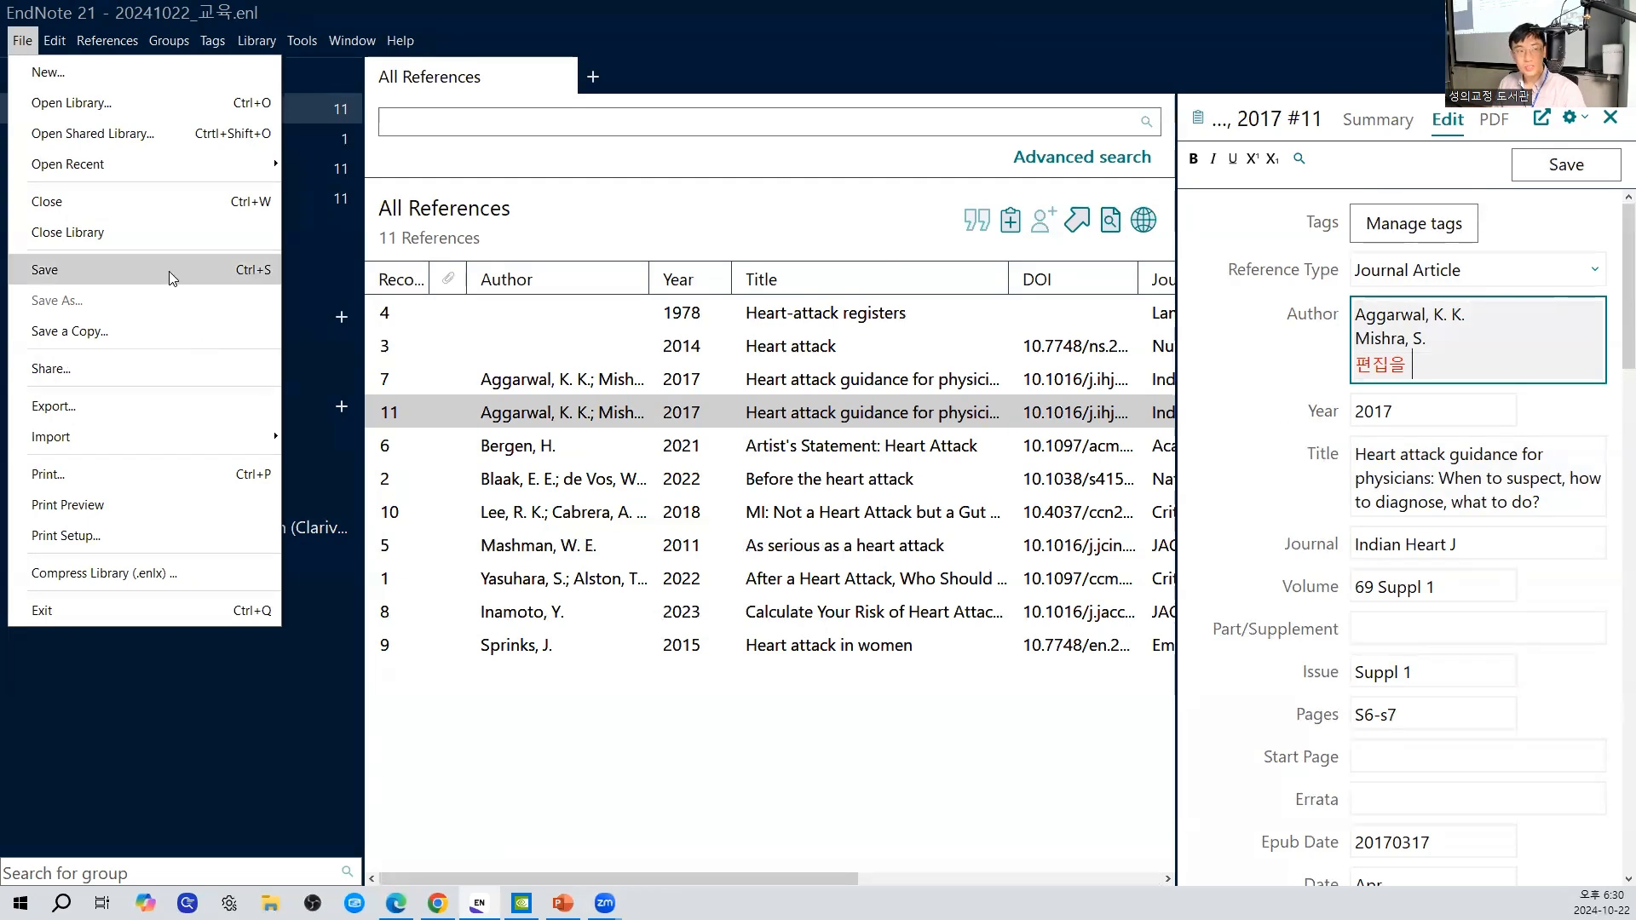
- Remove the "편집을" line from record 11's Author field and save the reference
left_click(1496, 369)
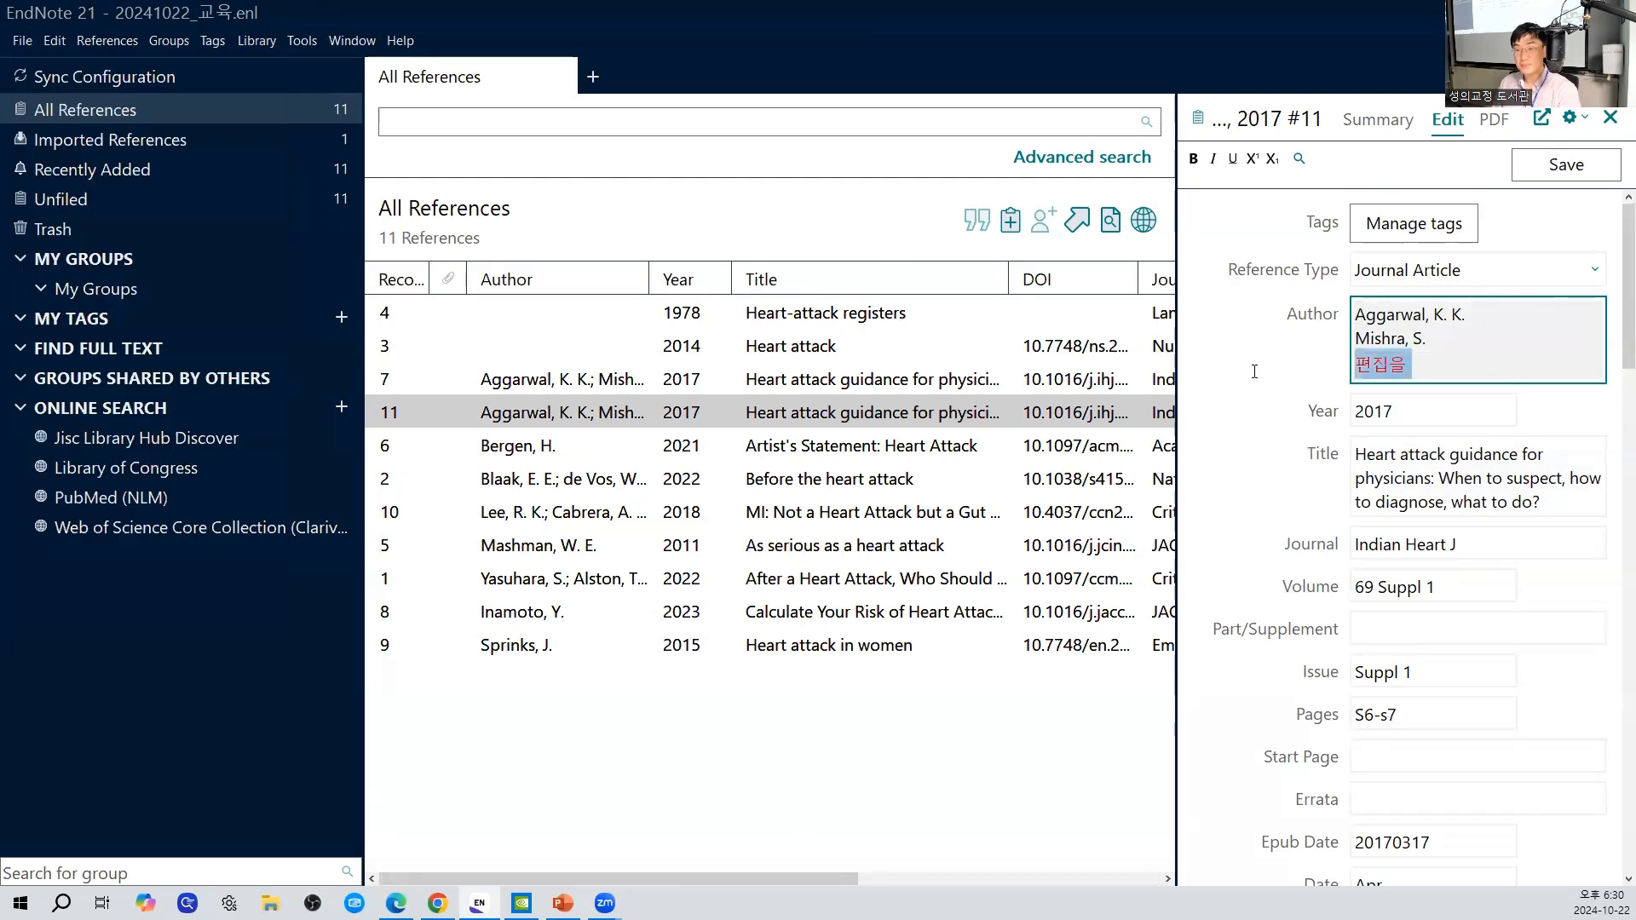
key("BackSpace")
key("BackSpace")
key("BackSpace")
key("BackSpace")
key("BackSpace")
key("ctrl+s")
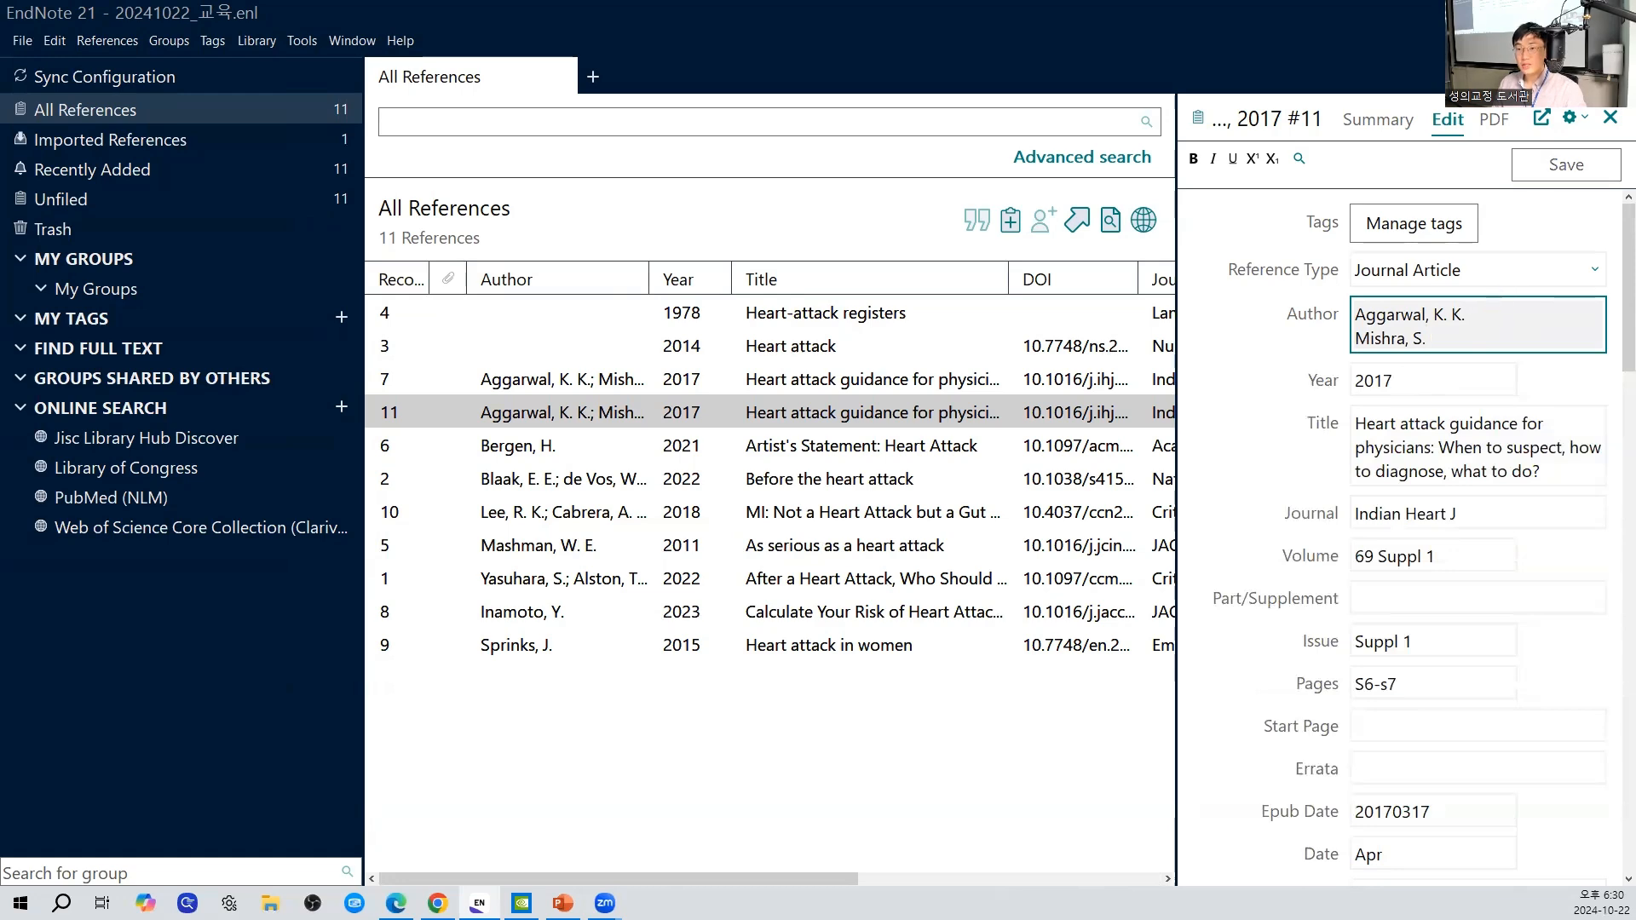
- Return to the desktop, launch EndNote again, and dismiss the reference library selection dialog
key("super+d")
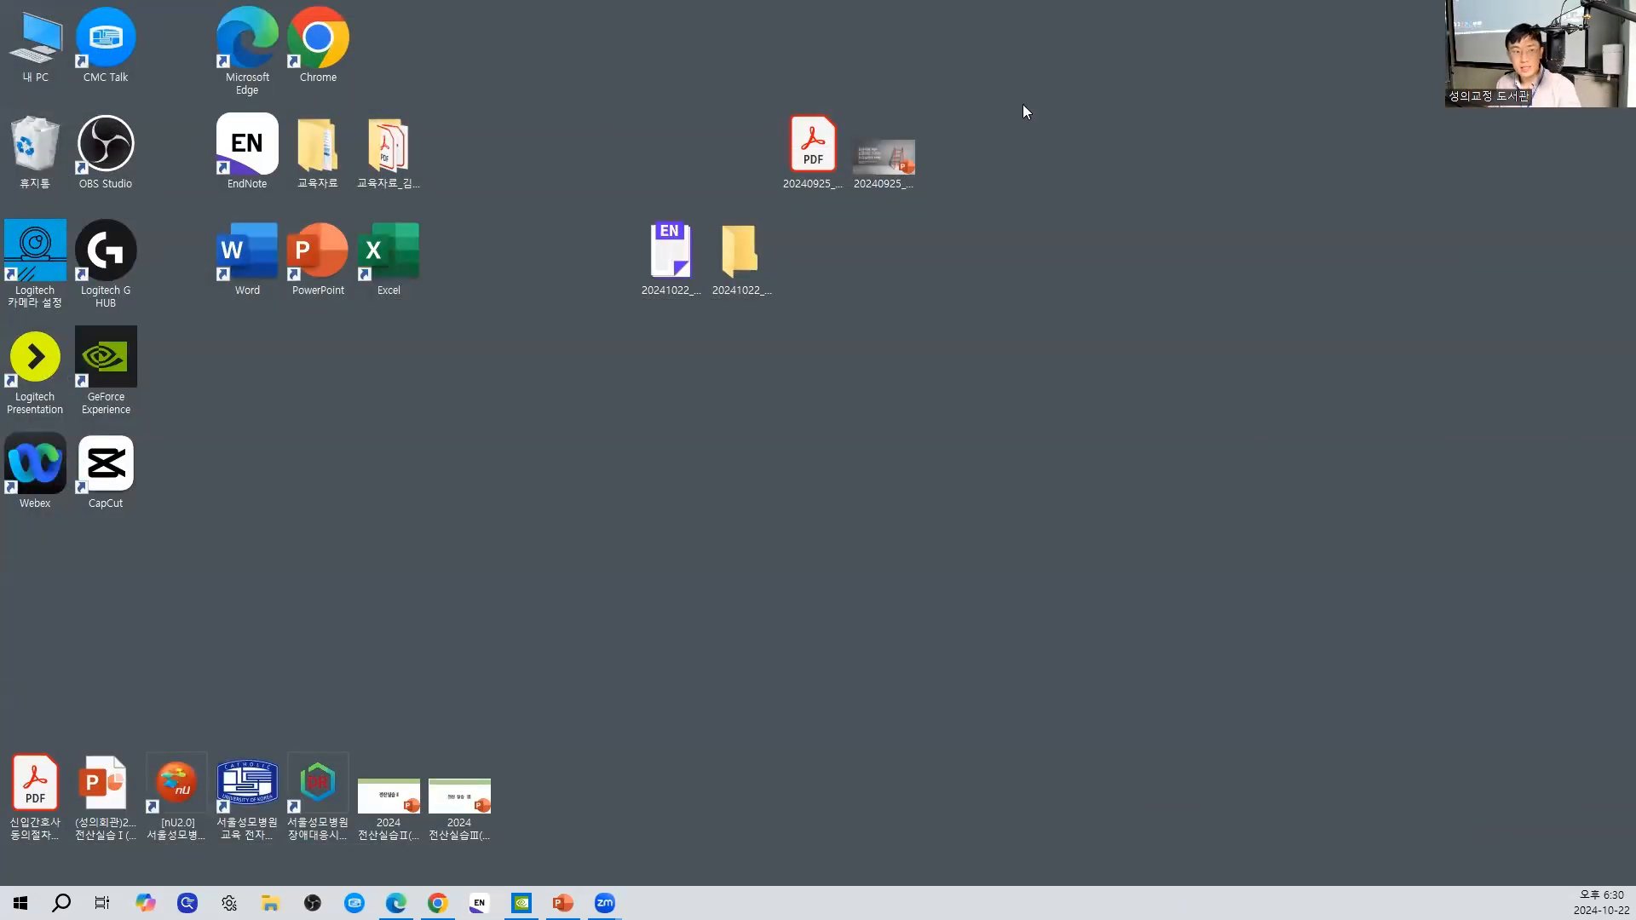
double_click(267, 137)
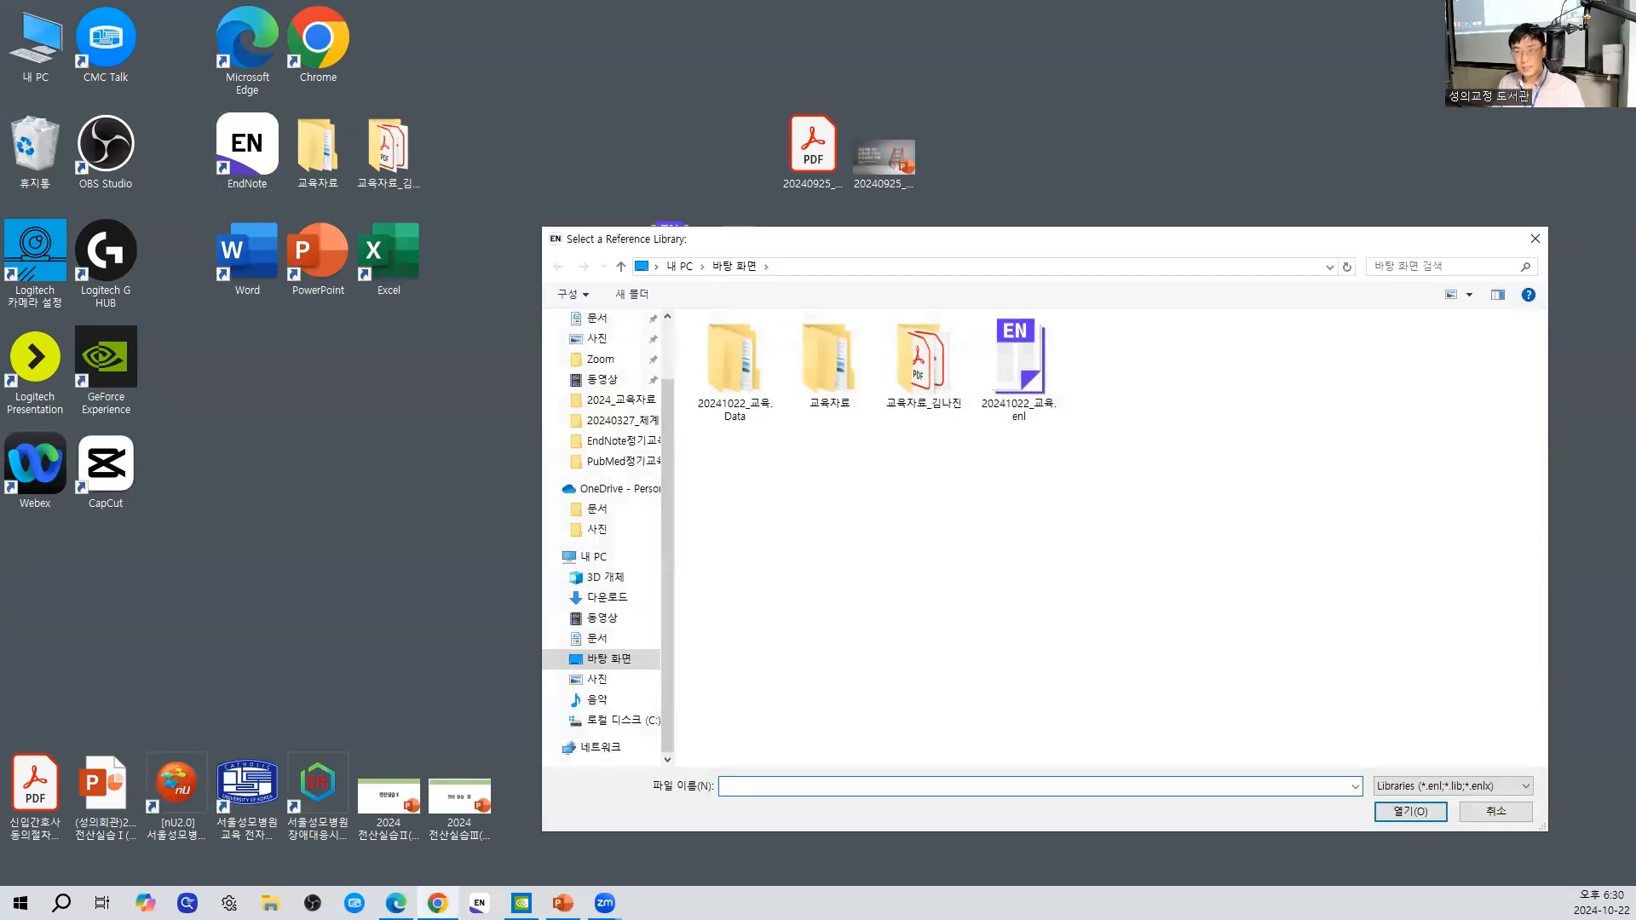
left_click(1535, 238)
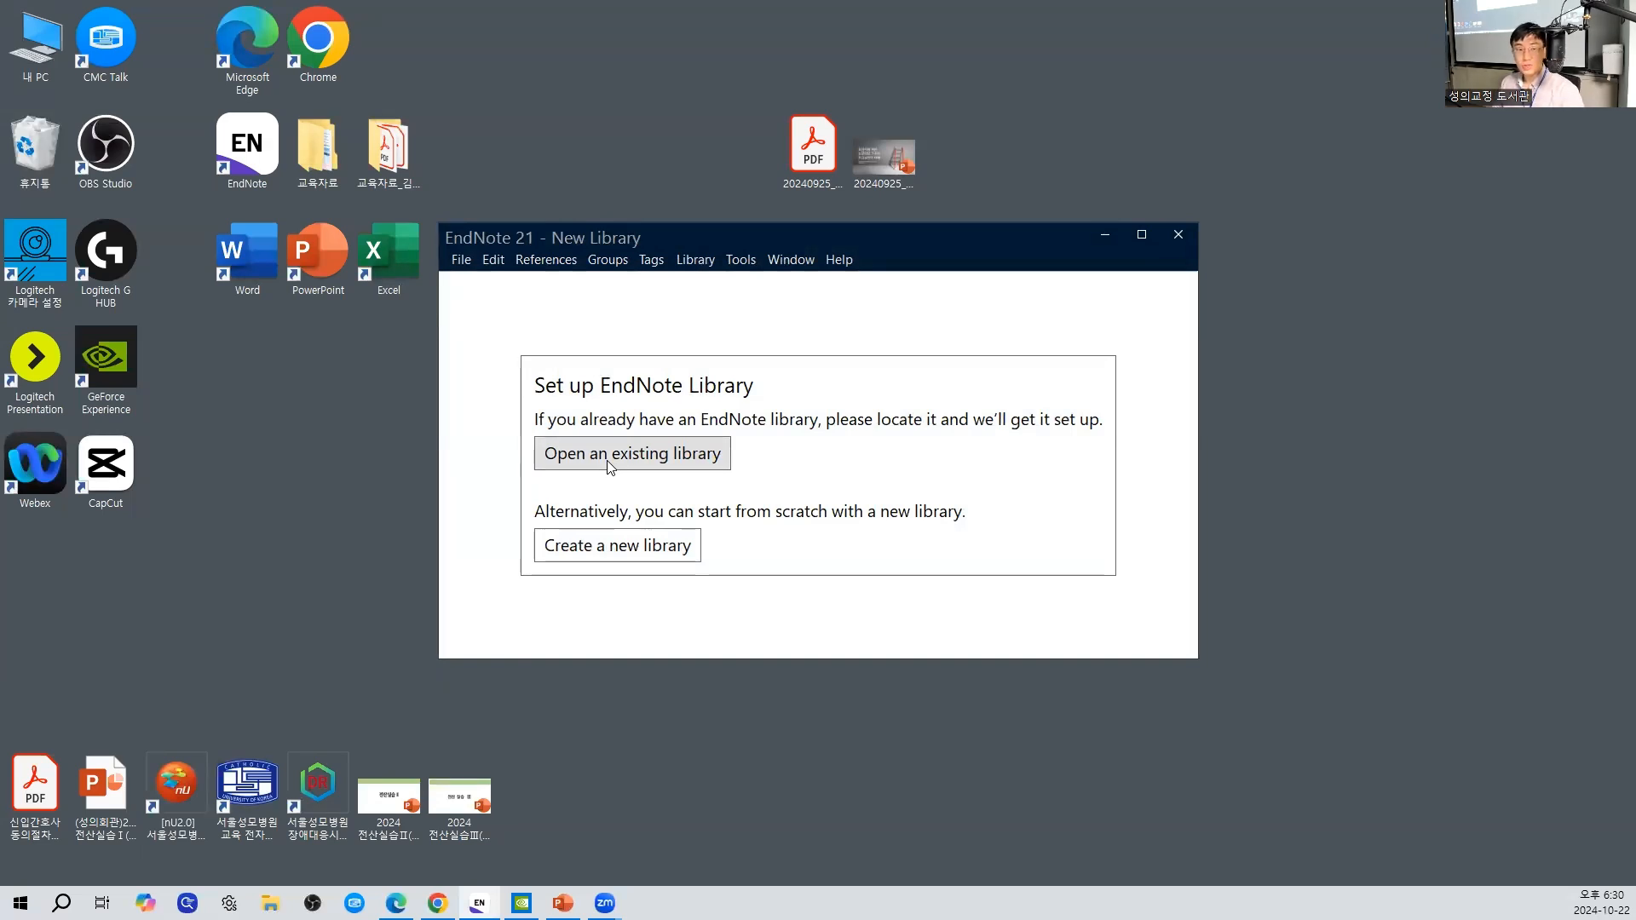
- Bring up the selection dialog for opening an existing library and look inside the 20241022_교육.Data folder on the desktop
left_click(461, 259)
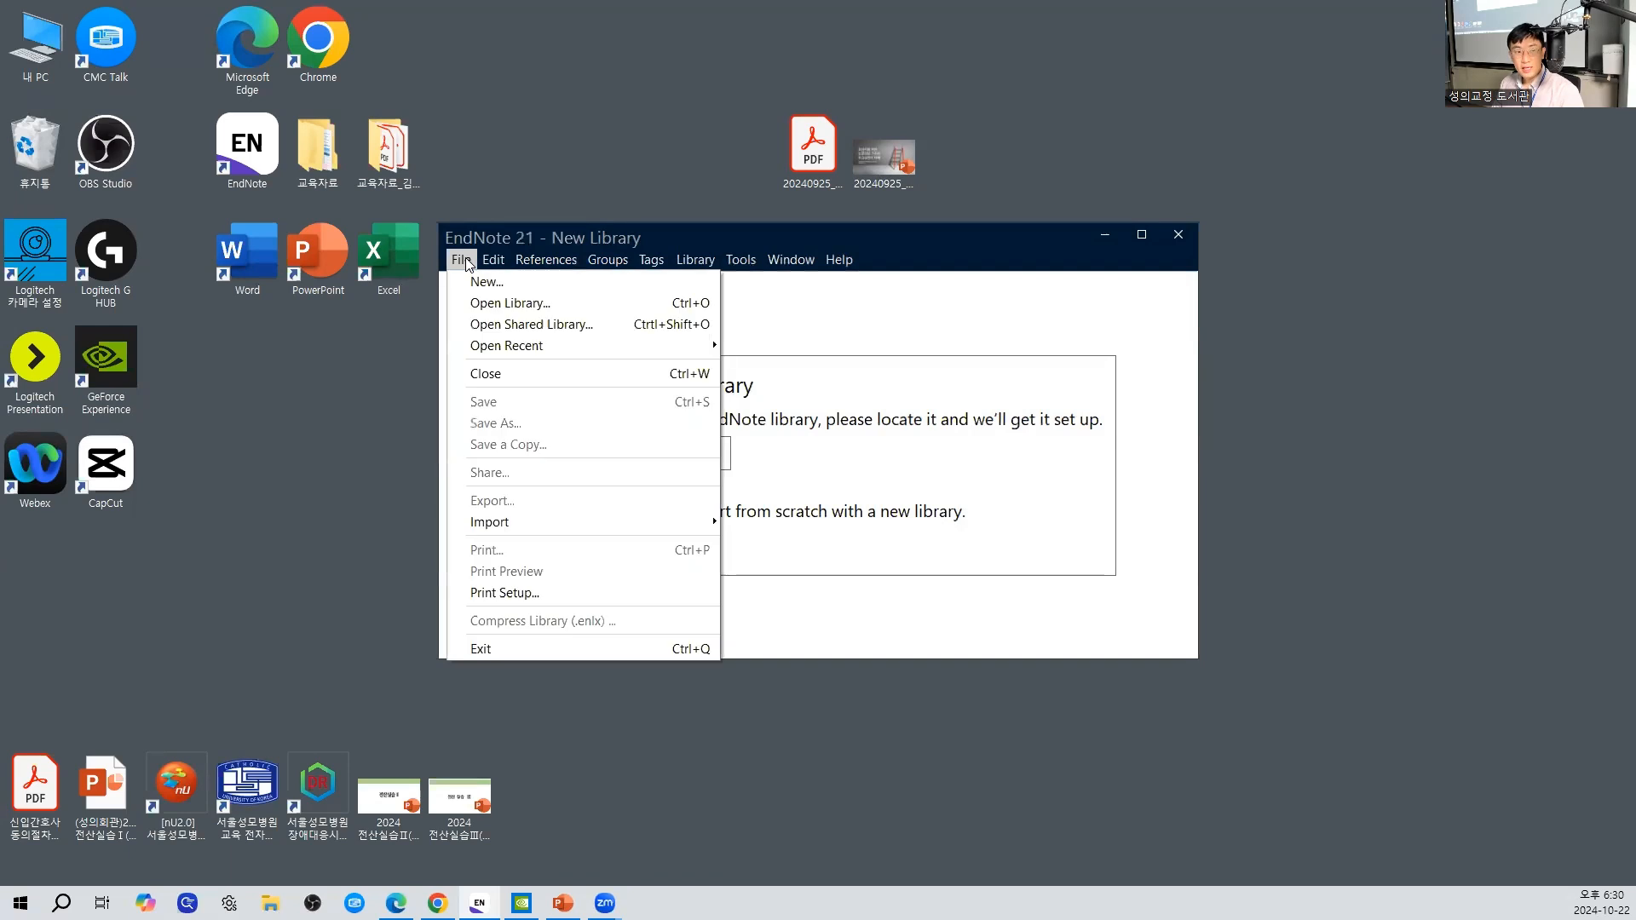
left_click(566, 307)
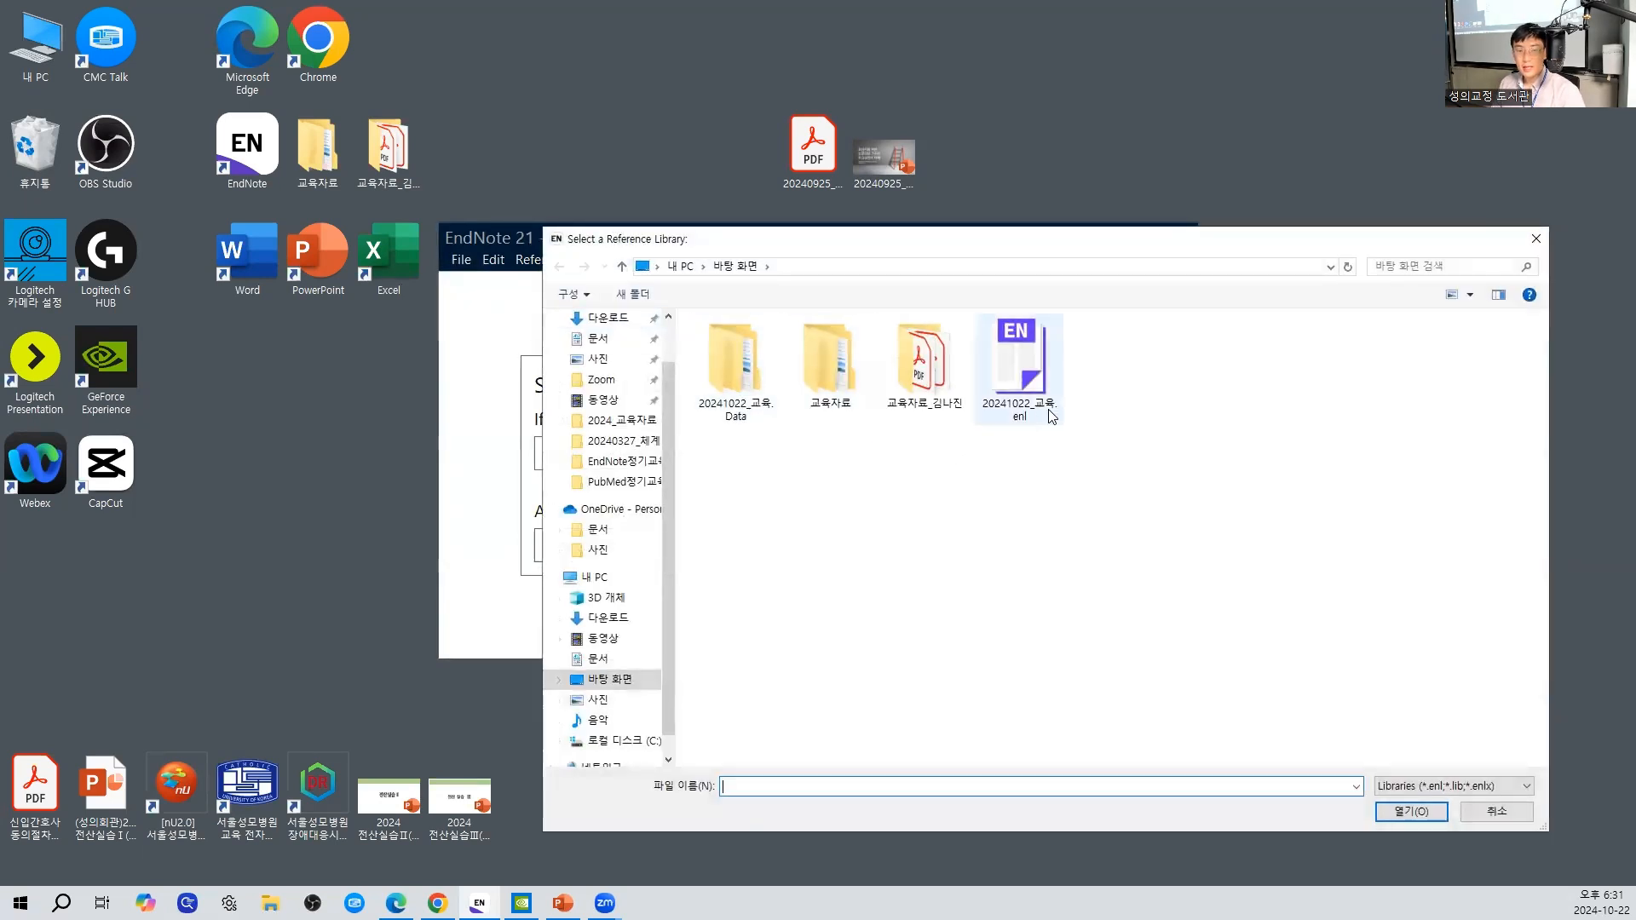
left_click(1051, 415)
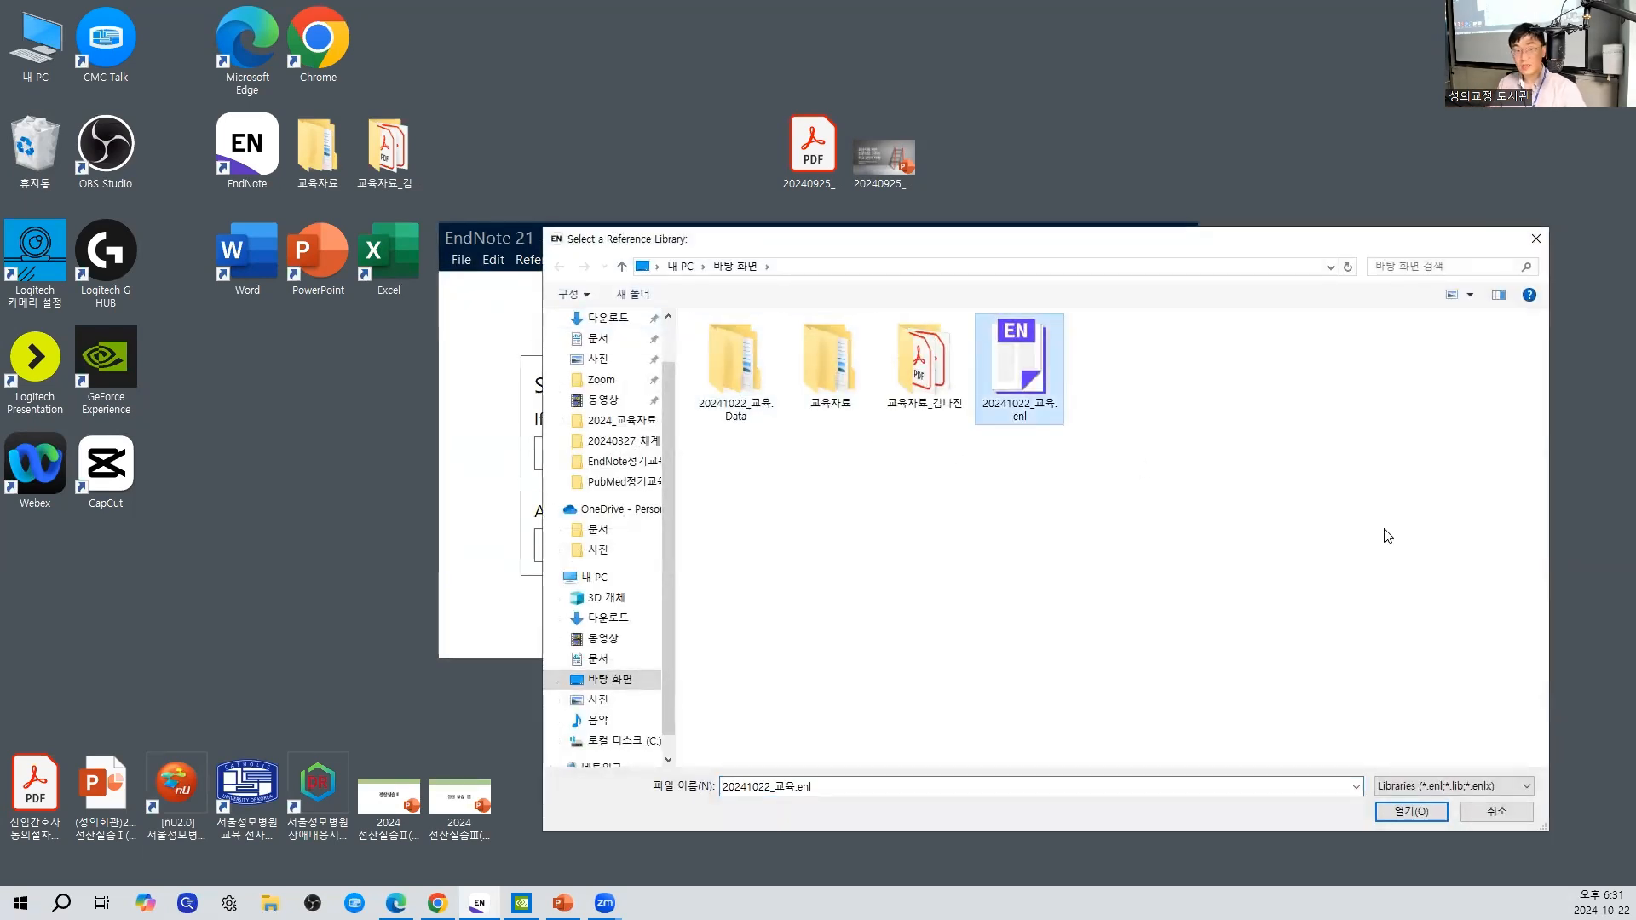
left_click(747, 416)
double_click(748, 417)
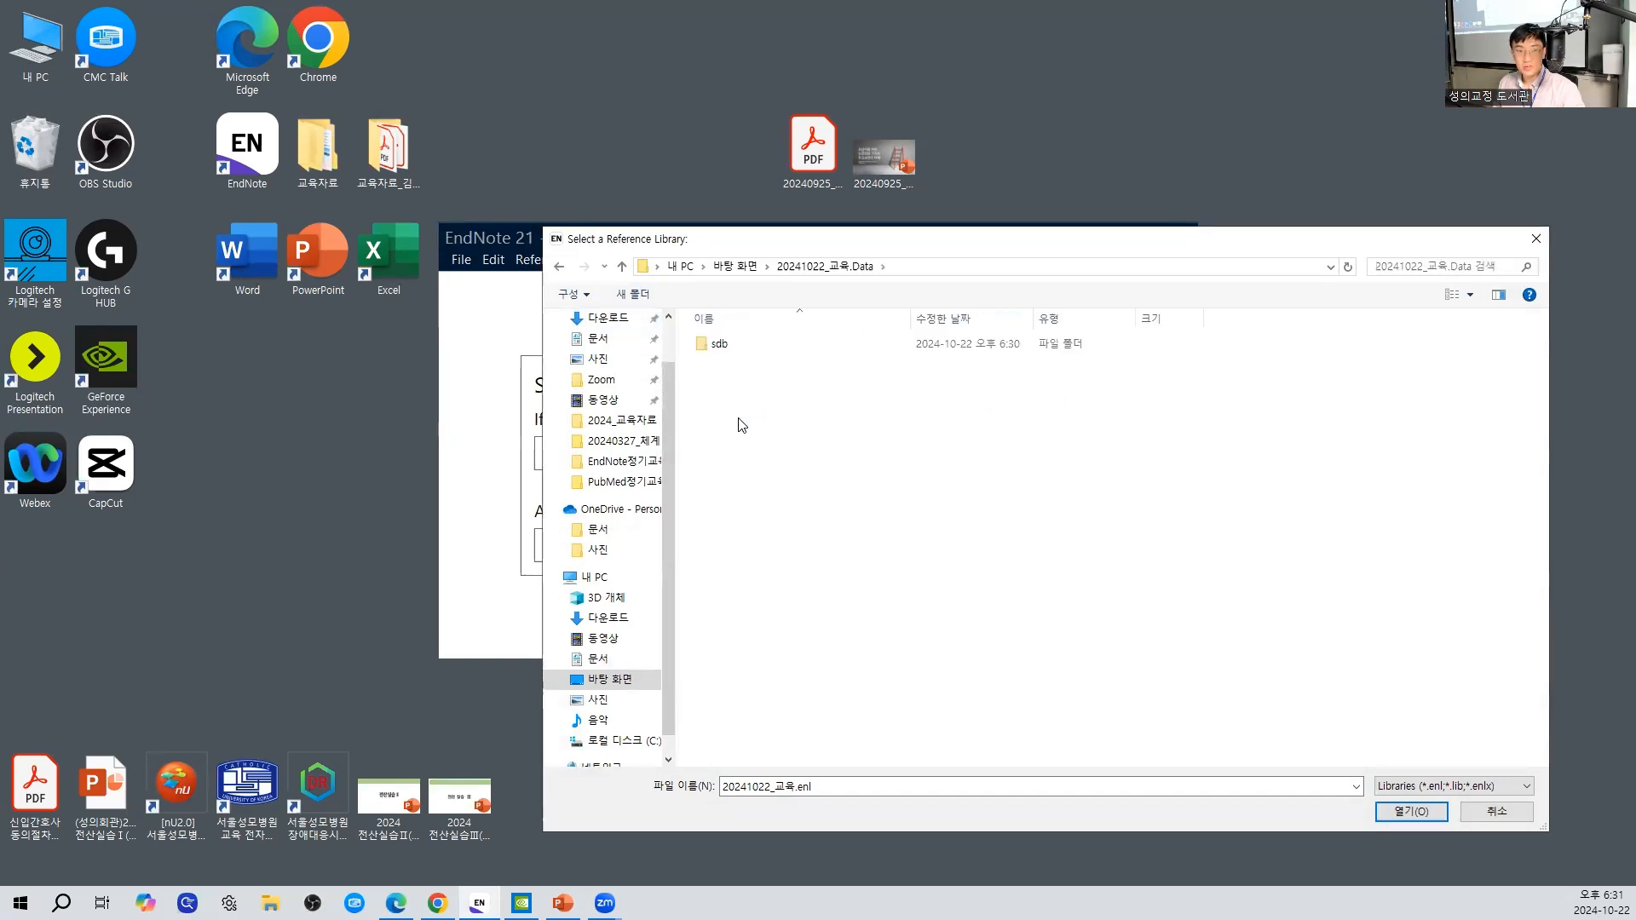
key("alt+Left")
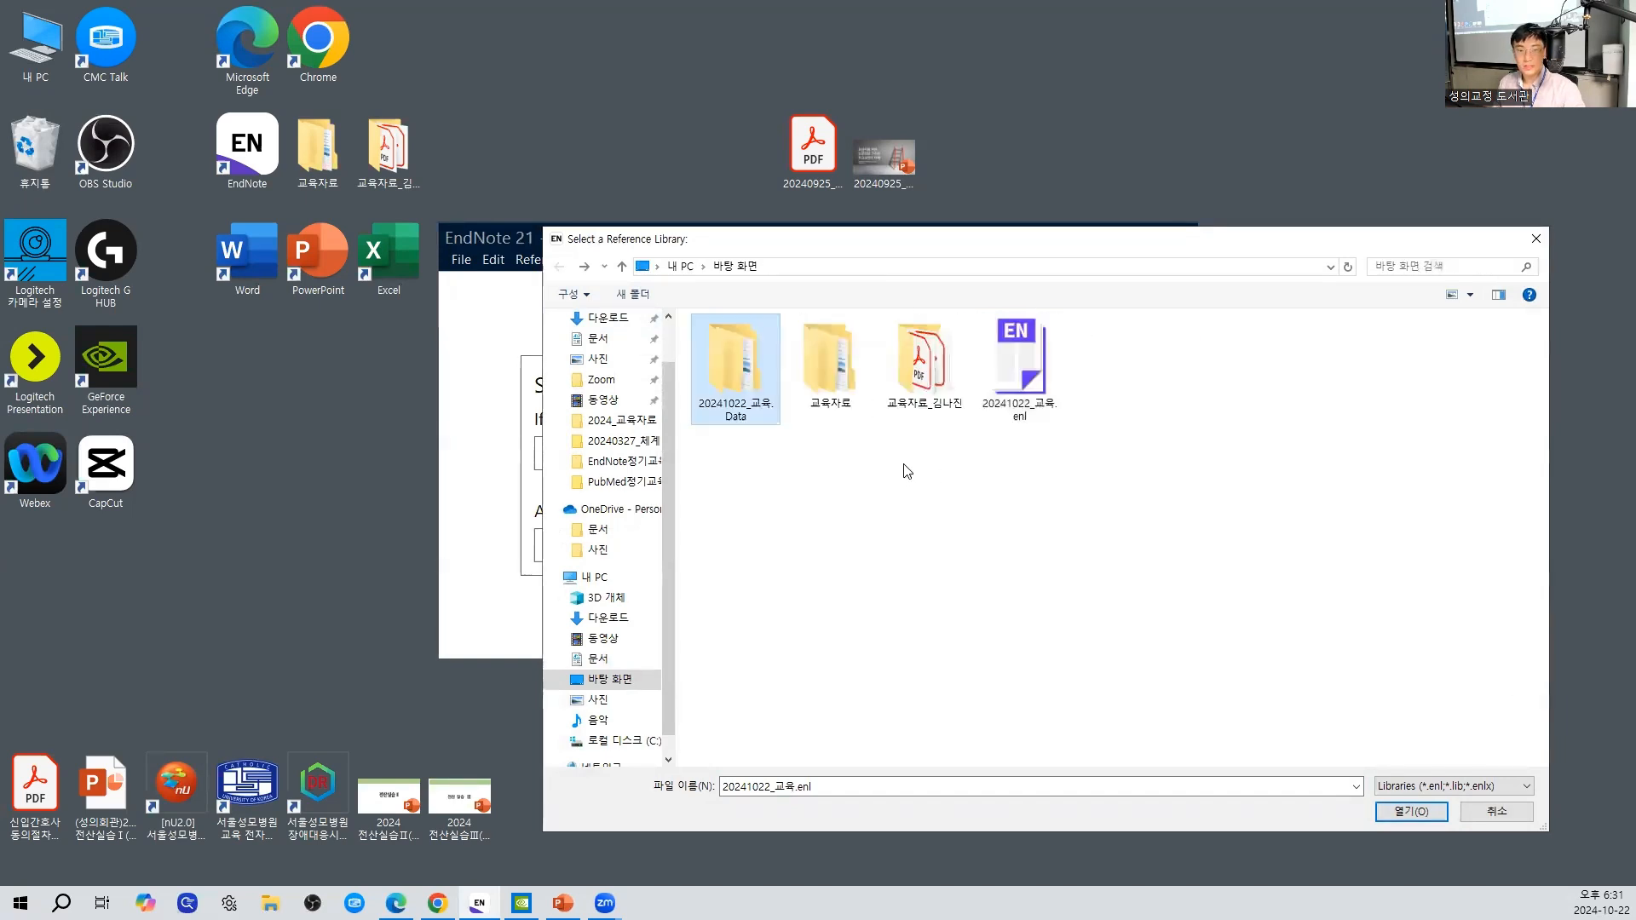
- Open the library file 20241022_교육.enl from the desktop and display the All References group
left_click(1038, 356)
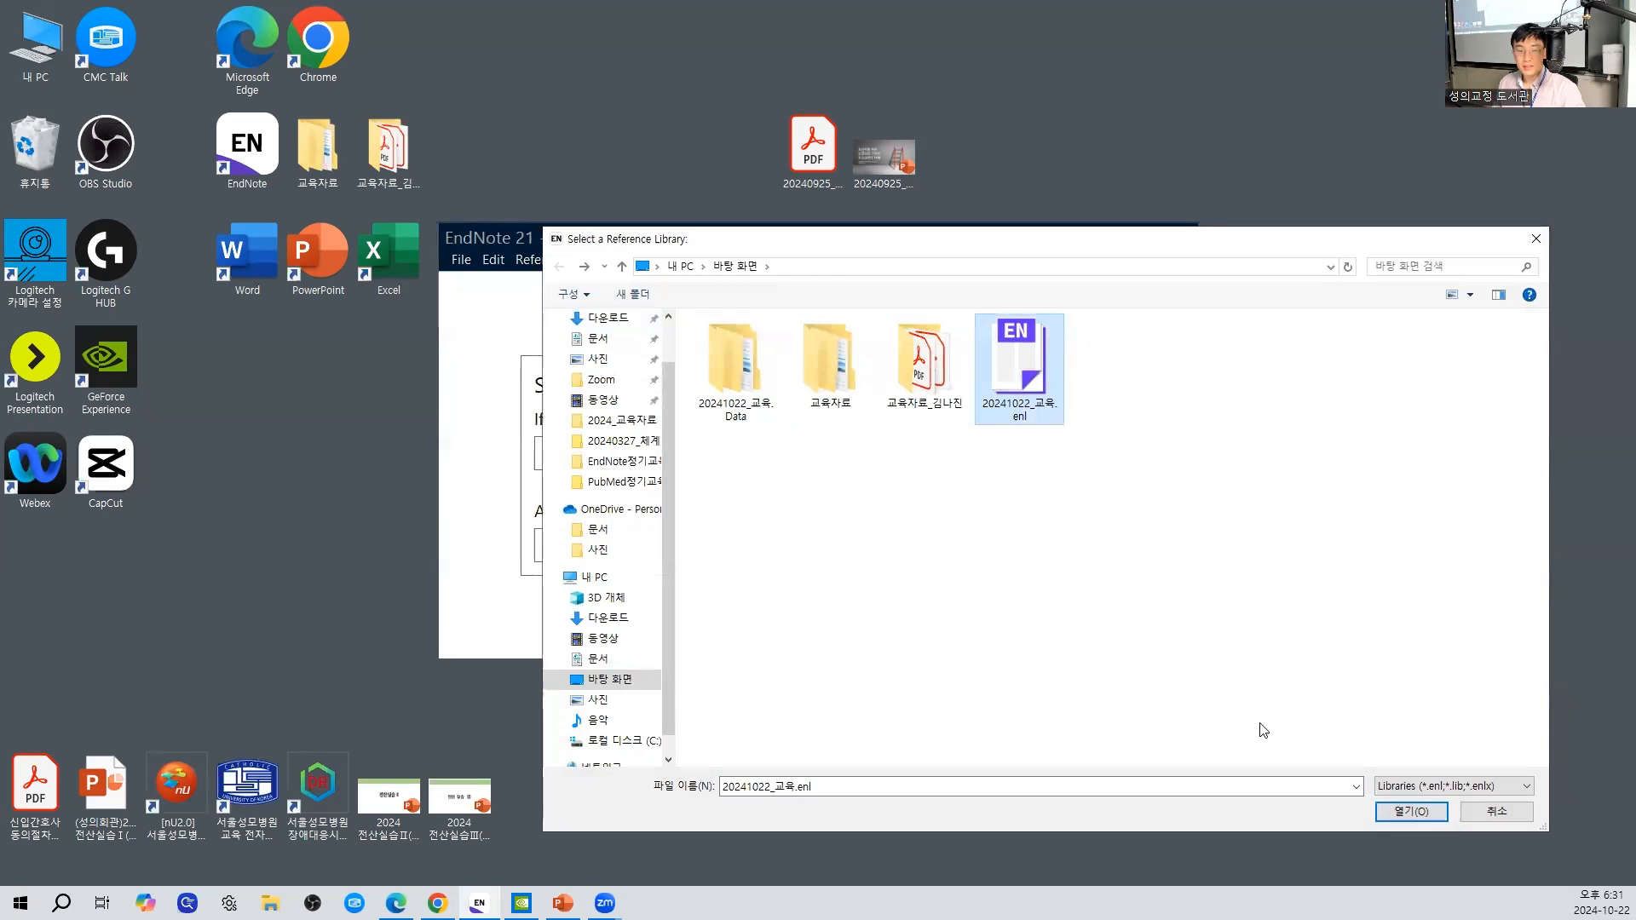
left_click(1401, 814)
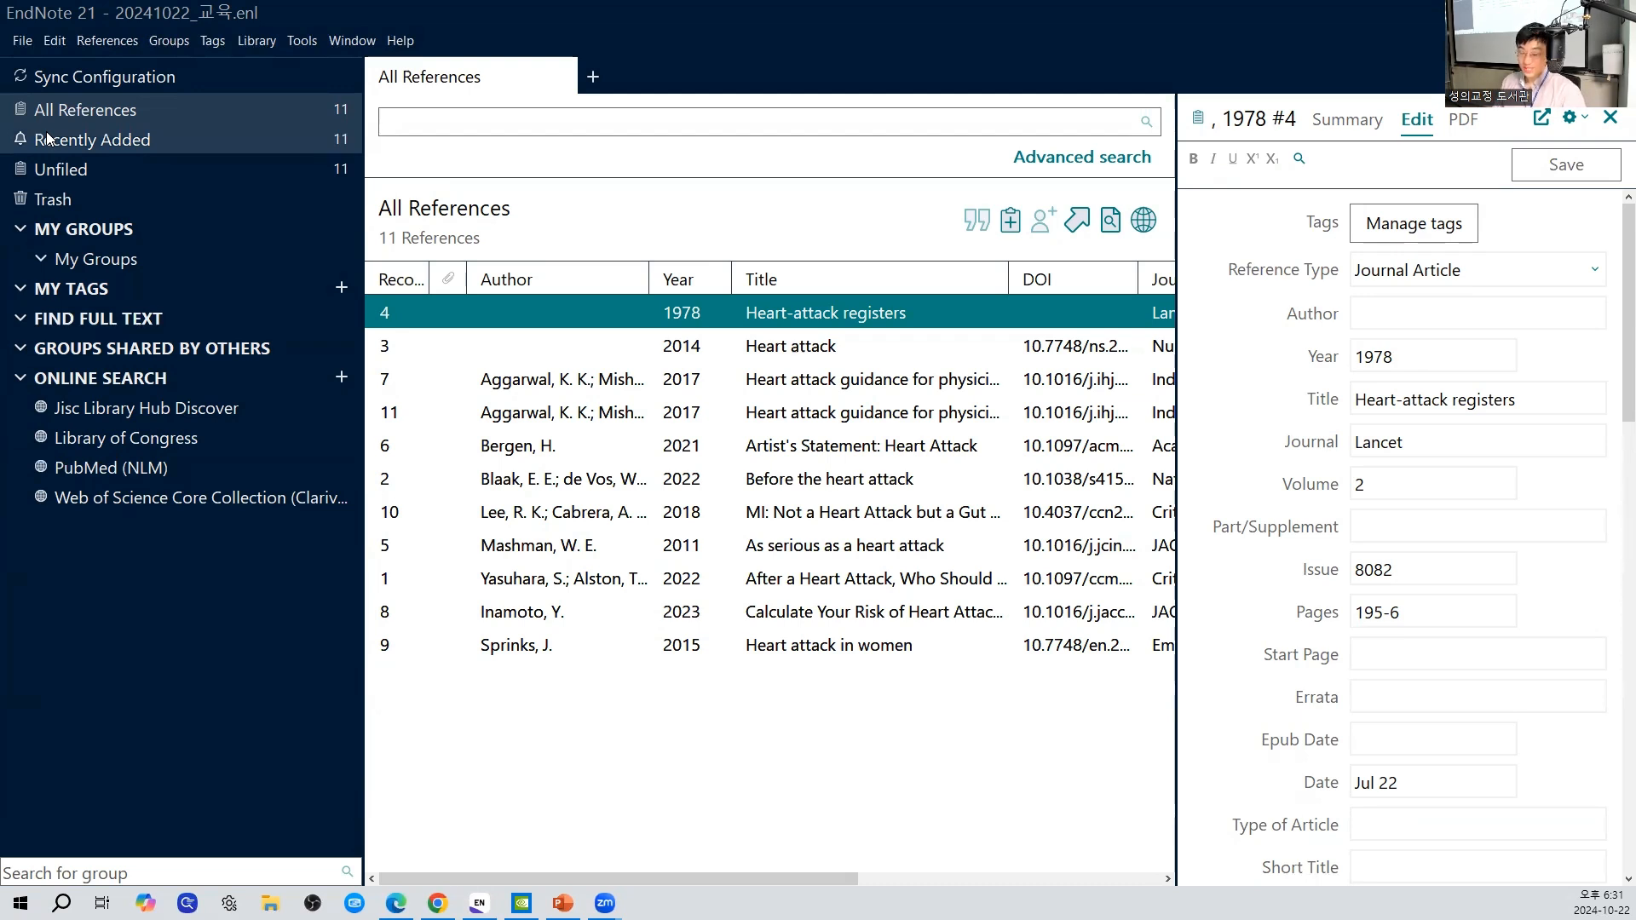
left_click(261, 108)
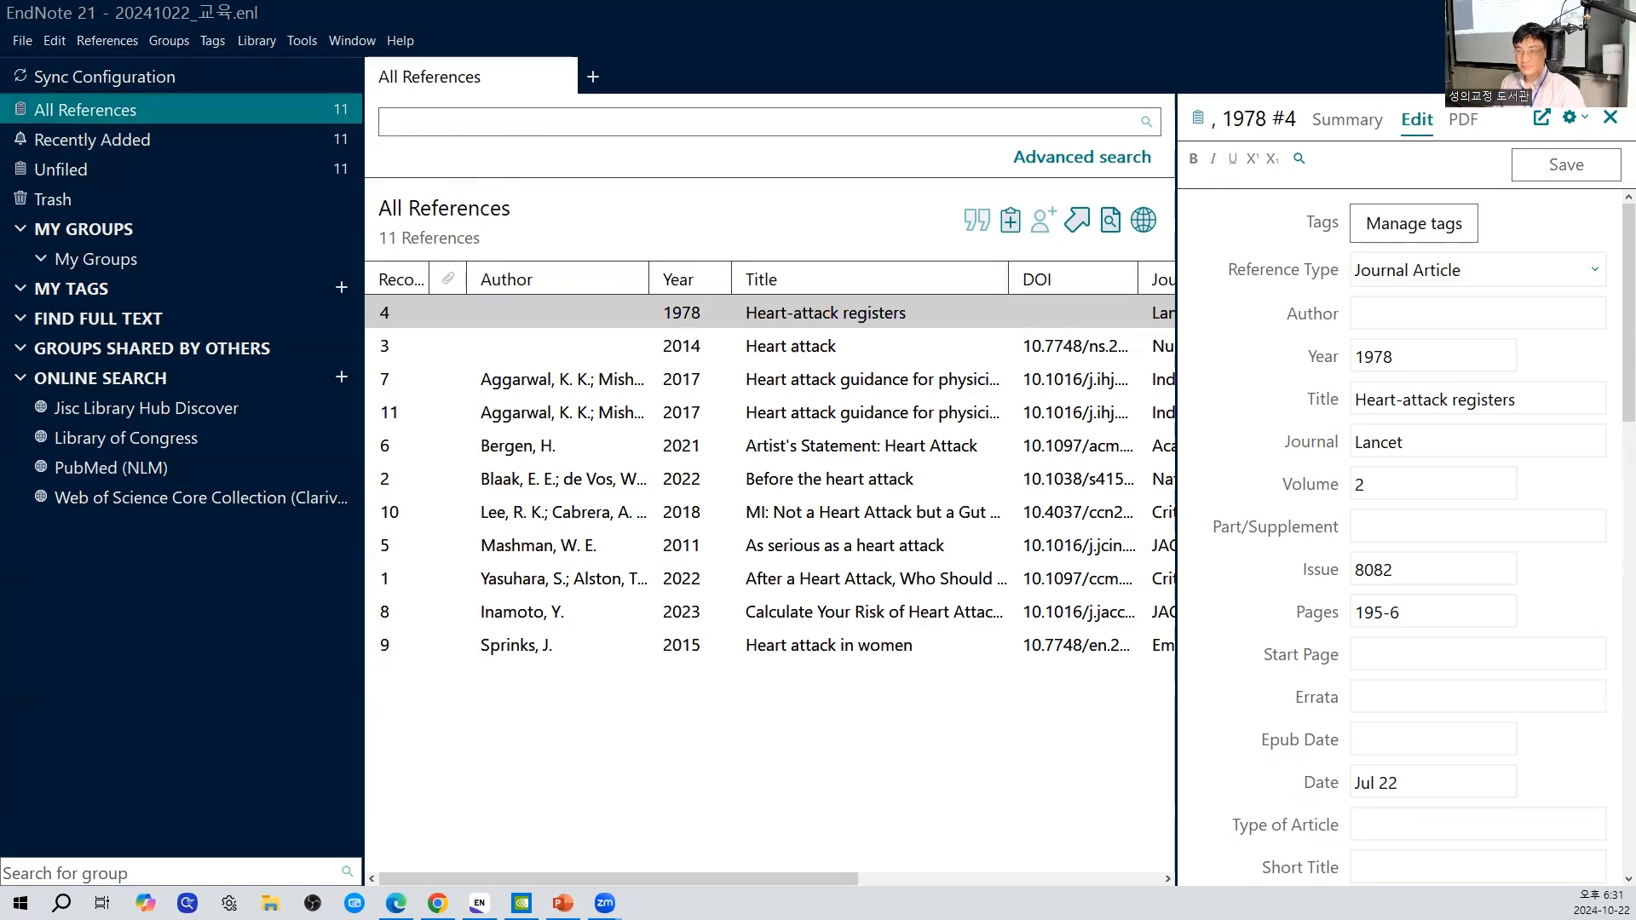
- Switch to the EndNote21 training presentation in PowerPoint, start the slide show from slide 11, and advance to slide 12
left_click(1634, 912)
left_click(563, 904)
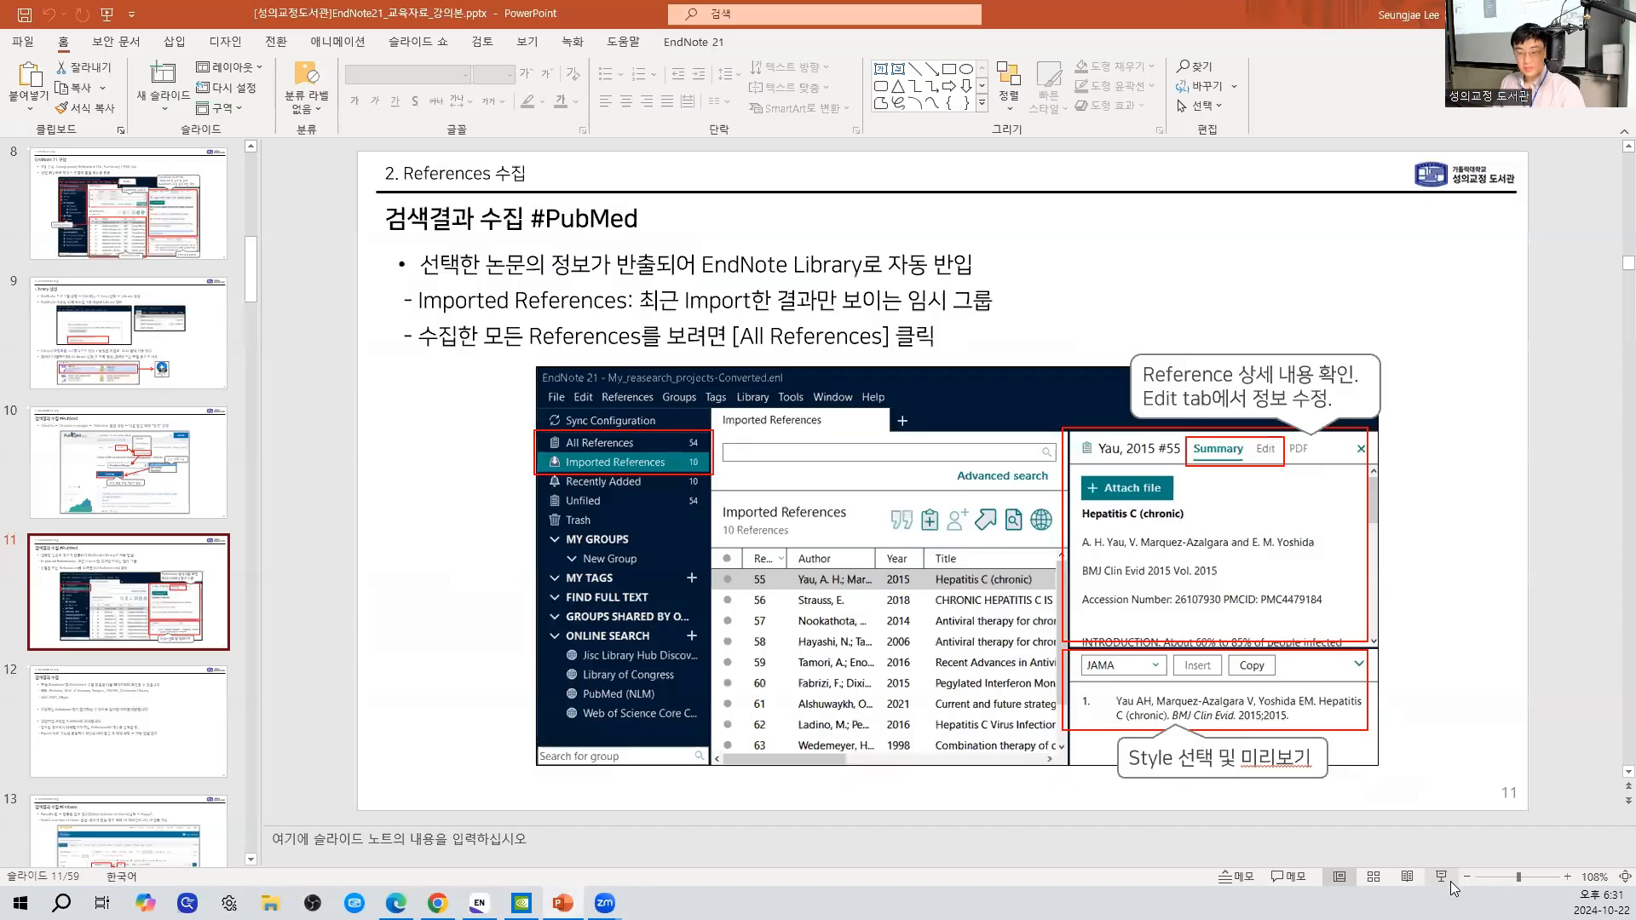
left_click(1396, 889)
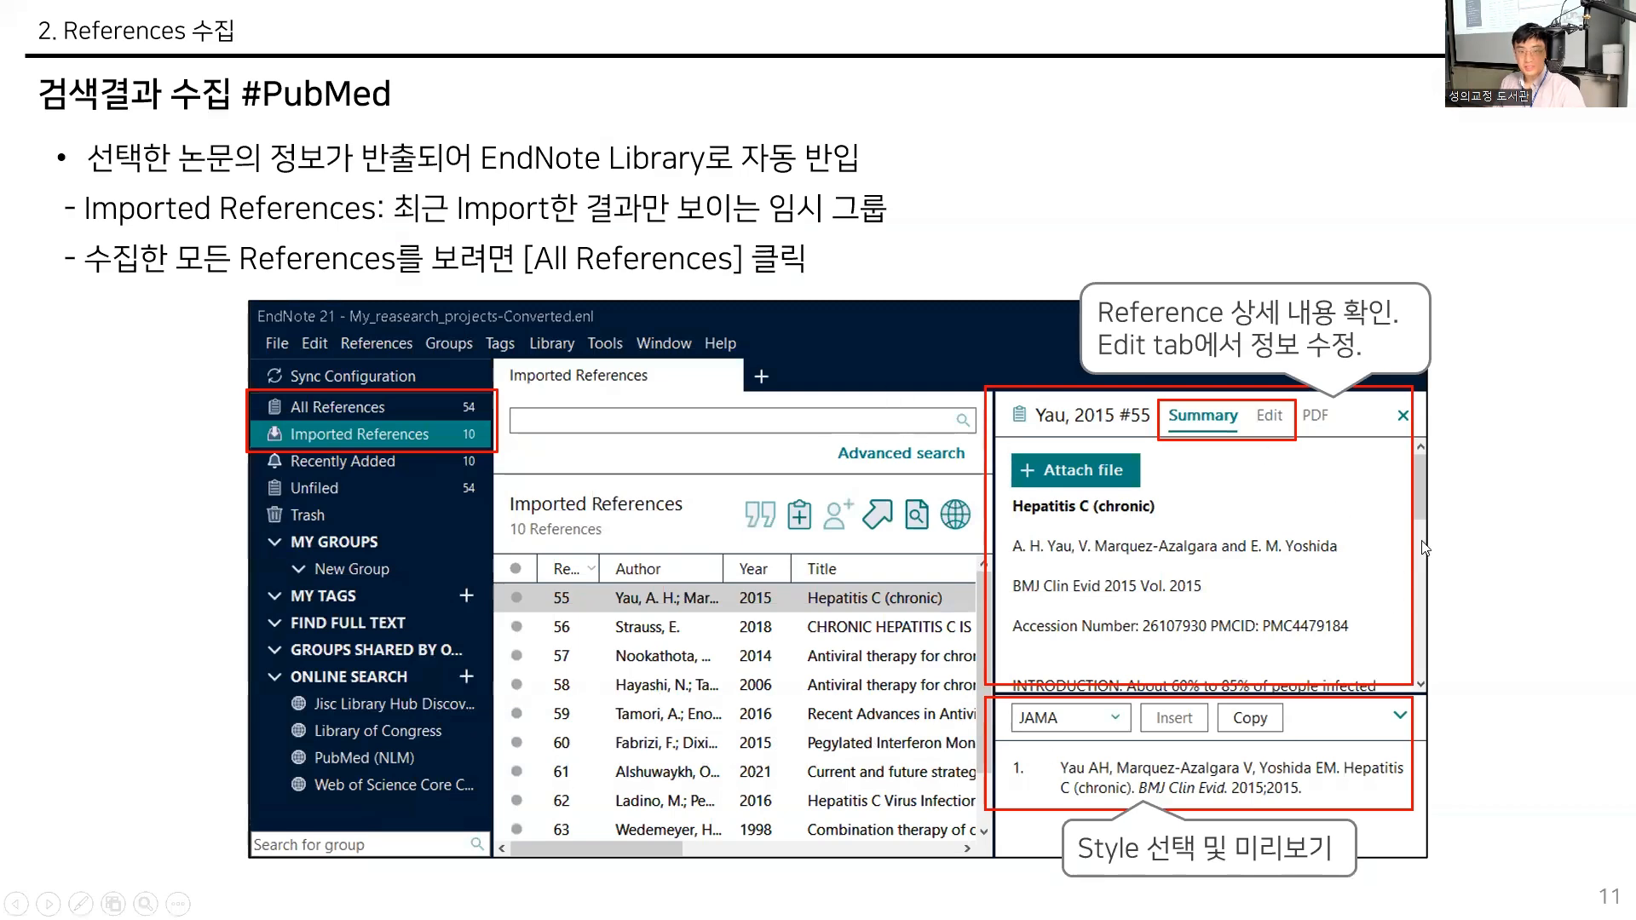
left_click(1561, 543)
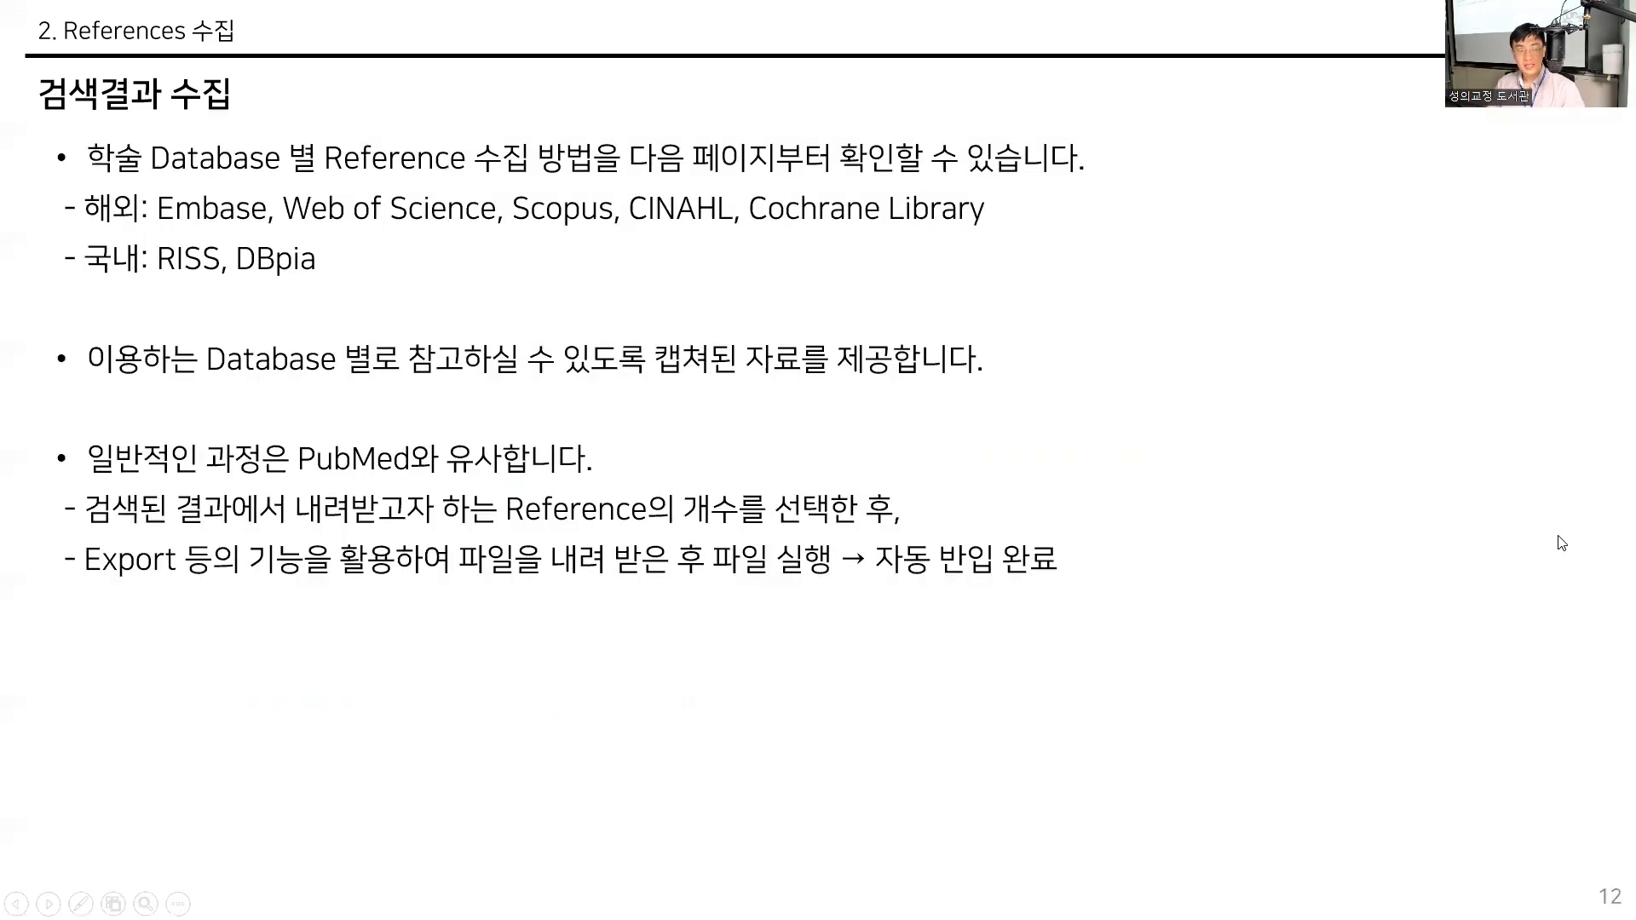
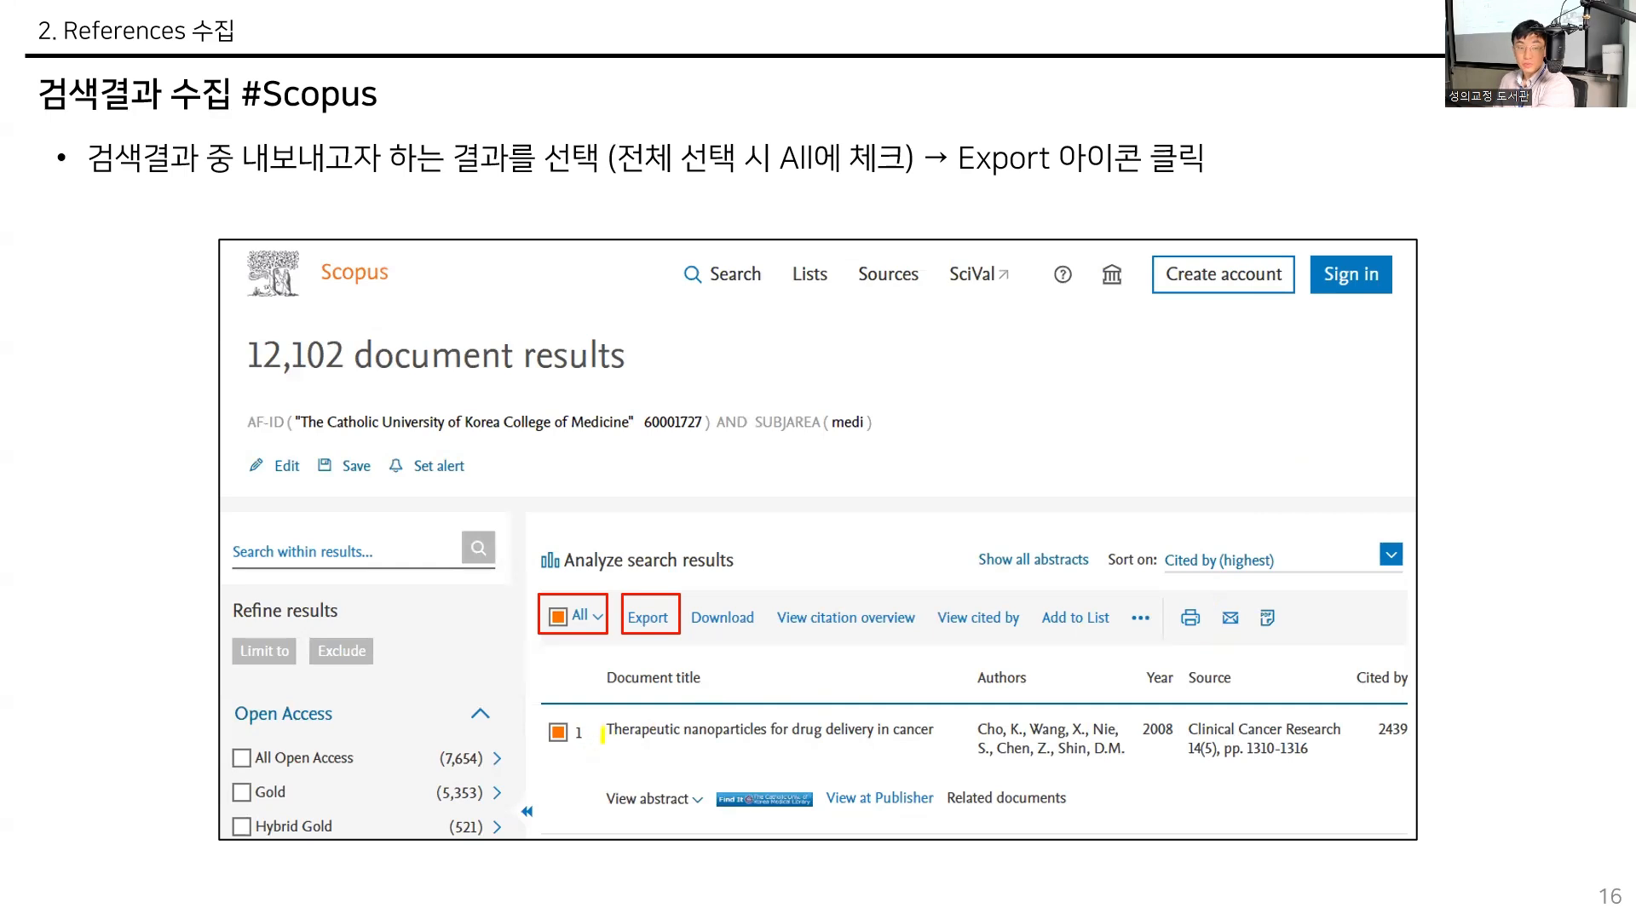
- Highlight the first article's title, its citation count and the Export option on the Scopus slide
left_click_drag(602, 731, 942, 730)
mouse_move(1416, 734)
left_mouse_down()
mouse_move(1357, 726)
mouse_move(1402, 705)
left_mouse_up()
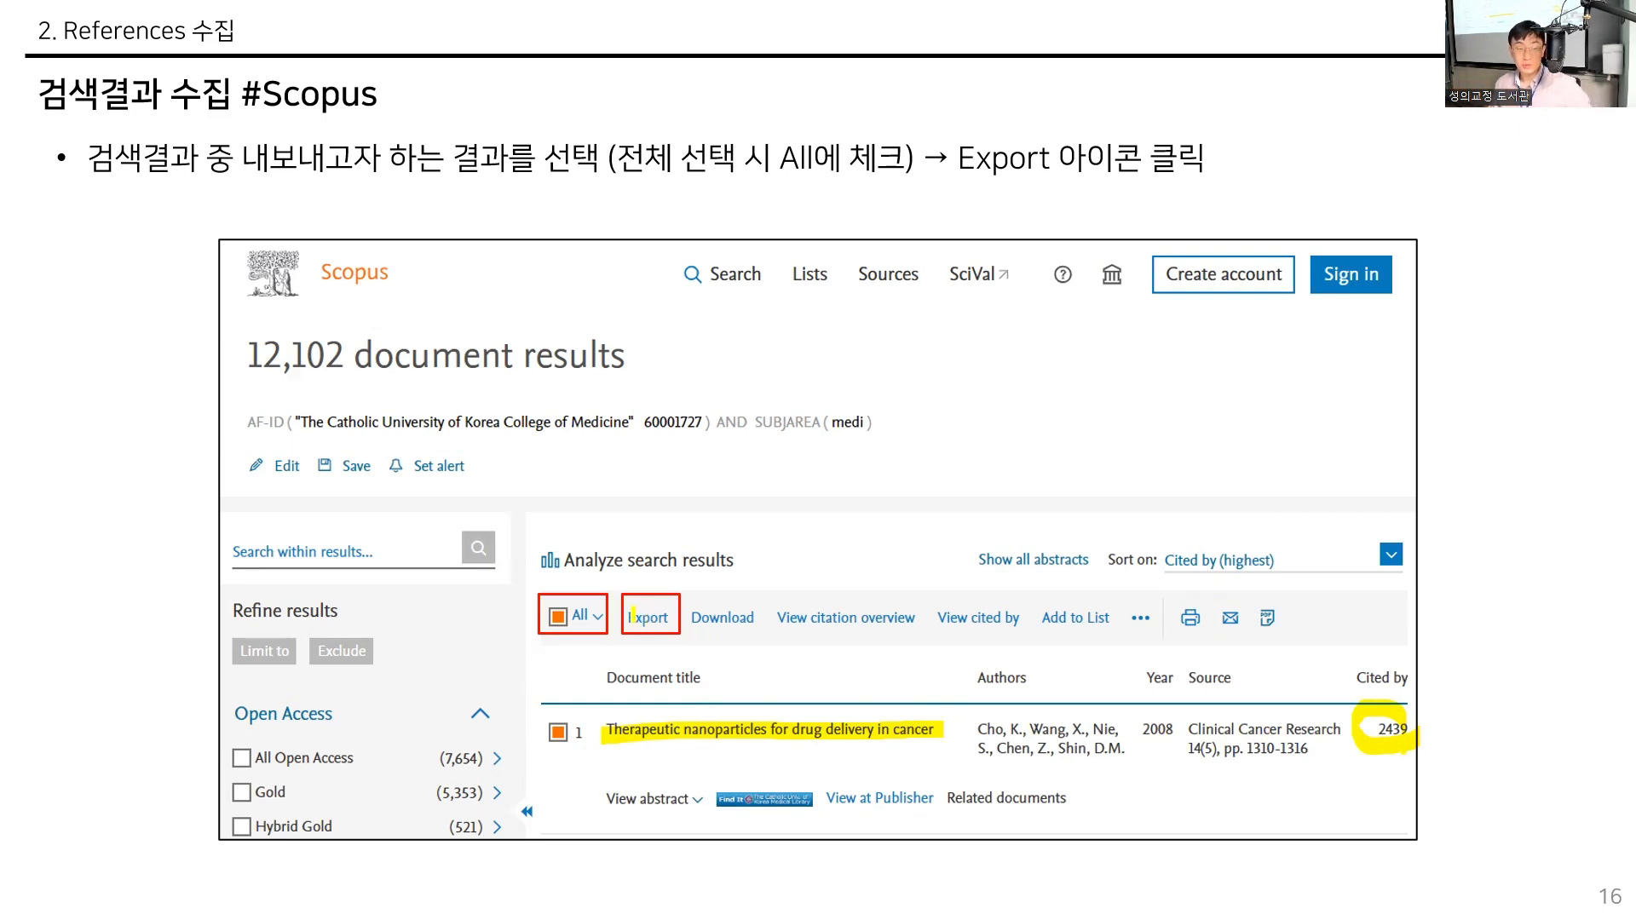
left_click_drag(630, 617, 676, 617)
- Advance to slide 18 on CINAHL and highlight Share and the link for e-mailing exported results
key("Right")
key("Right")
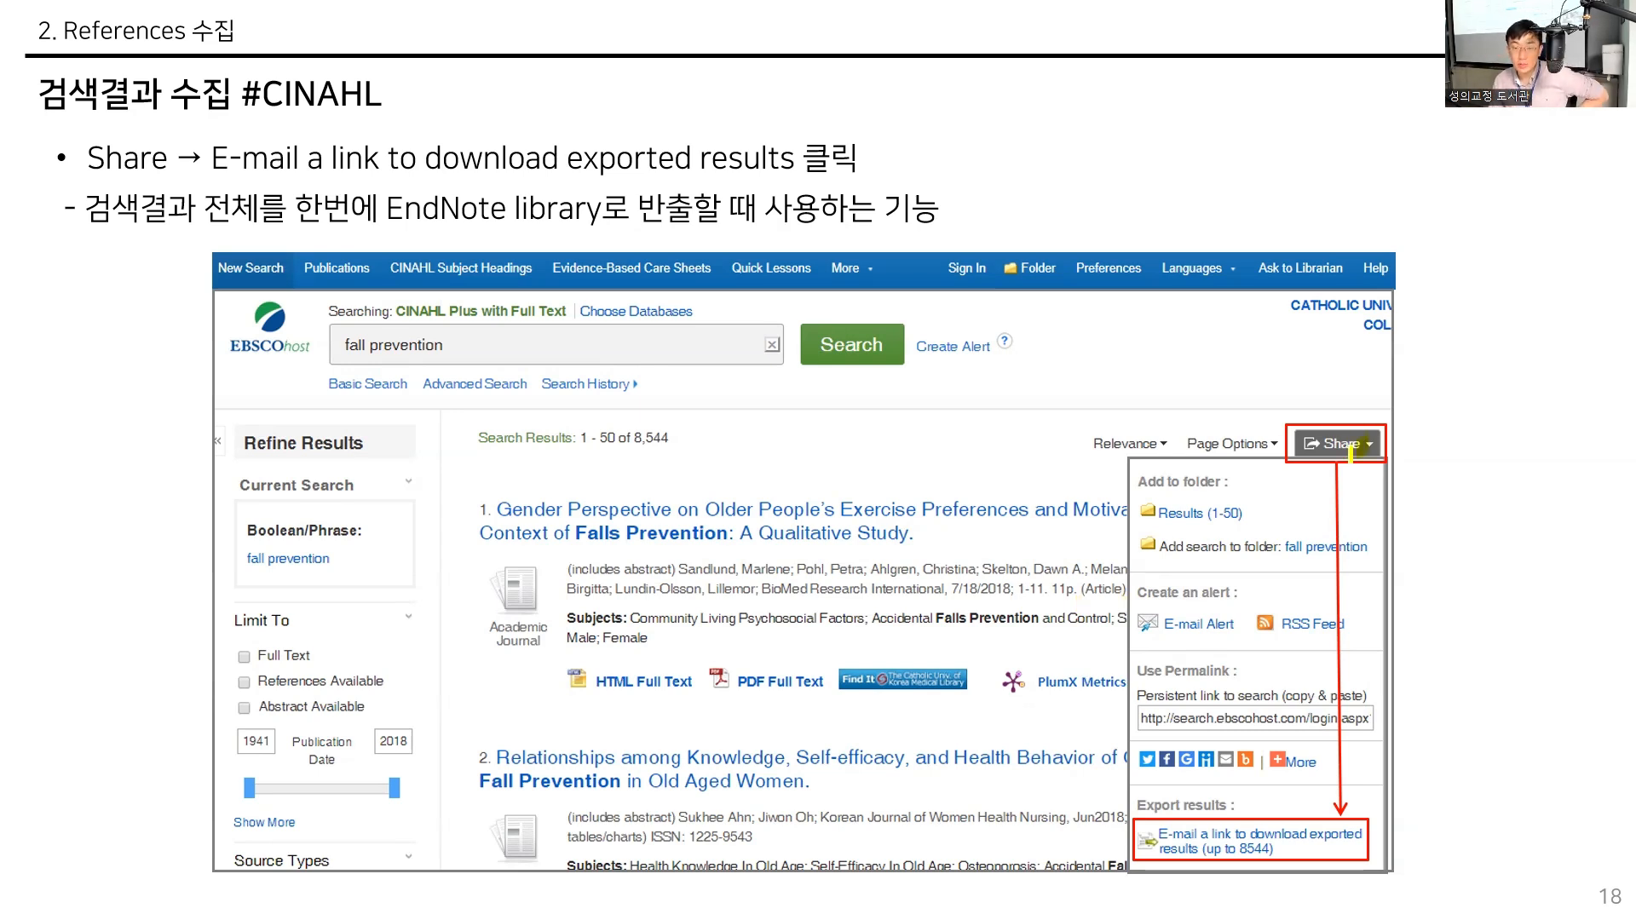
mouse_move(1351, 452)
left_mouse_down()
mouse_move(1328, 407)
mouse_move(1379, 426)
mouse_move(1377, 452)
left_mouse_up()
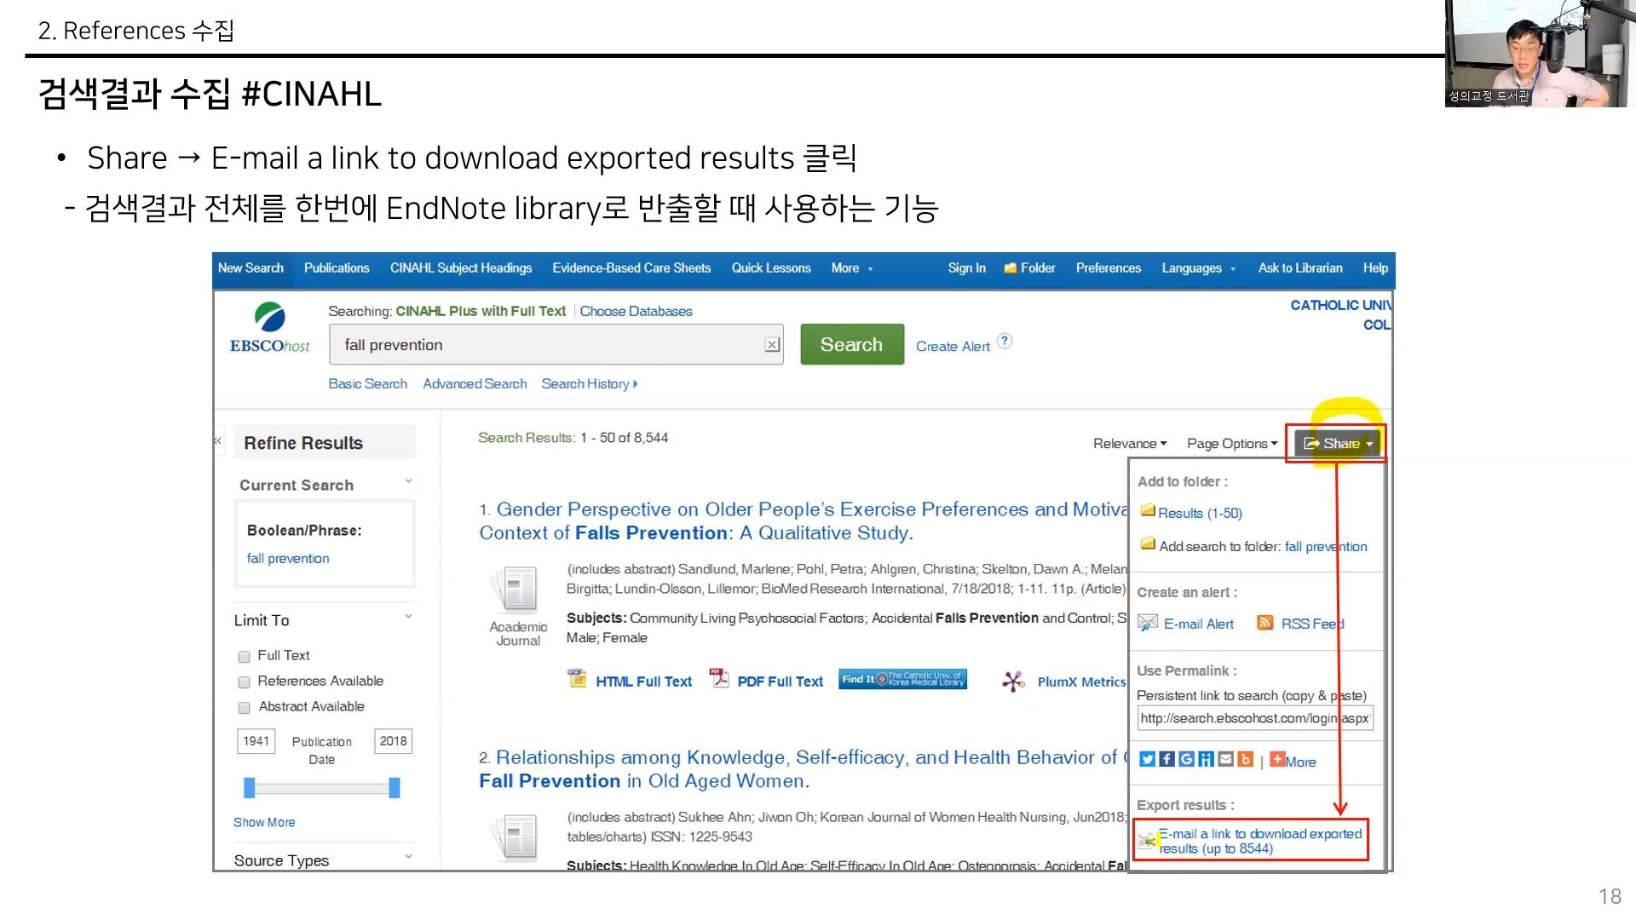
left_click_drag(1158, 837, 1340, 837)
left_click_drag(1161, 854, 1246, 854)
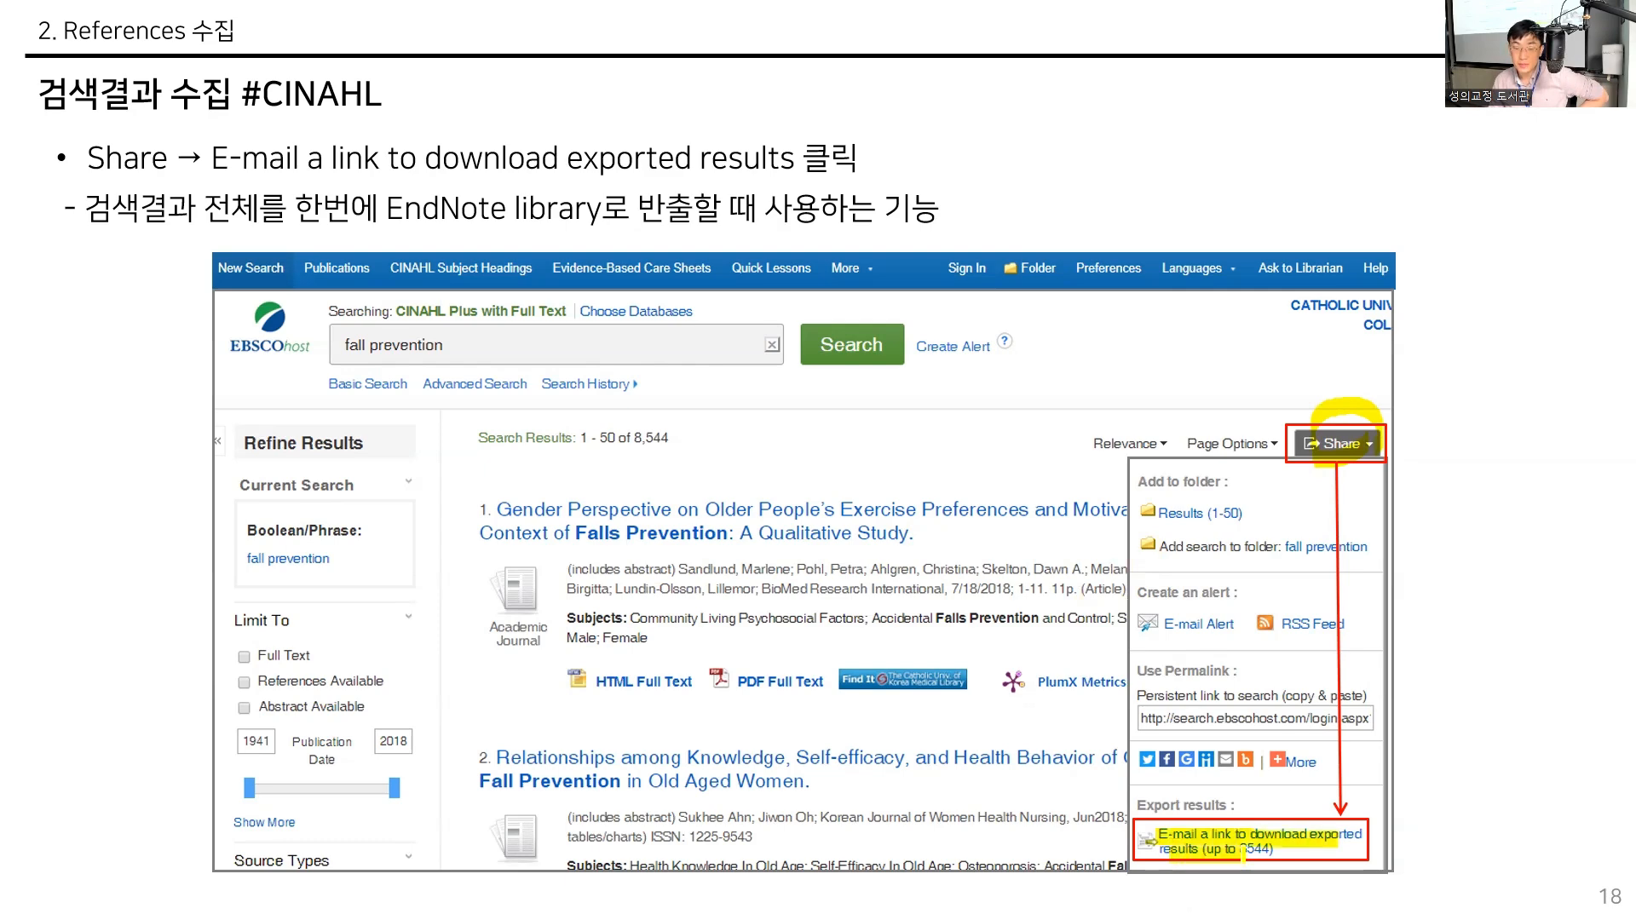
- Show slide 19, highlight the RIS Format option, and briefly revisit slide 18
key("Right")
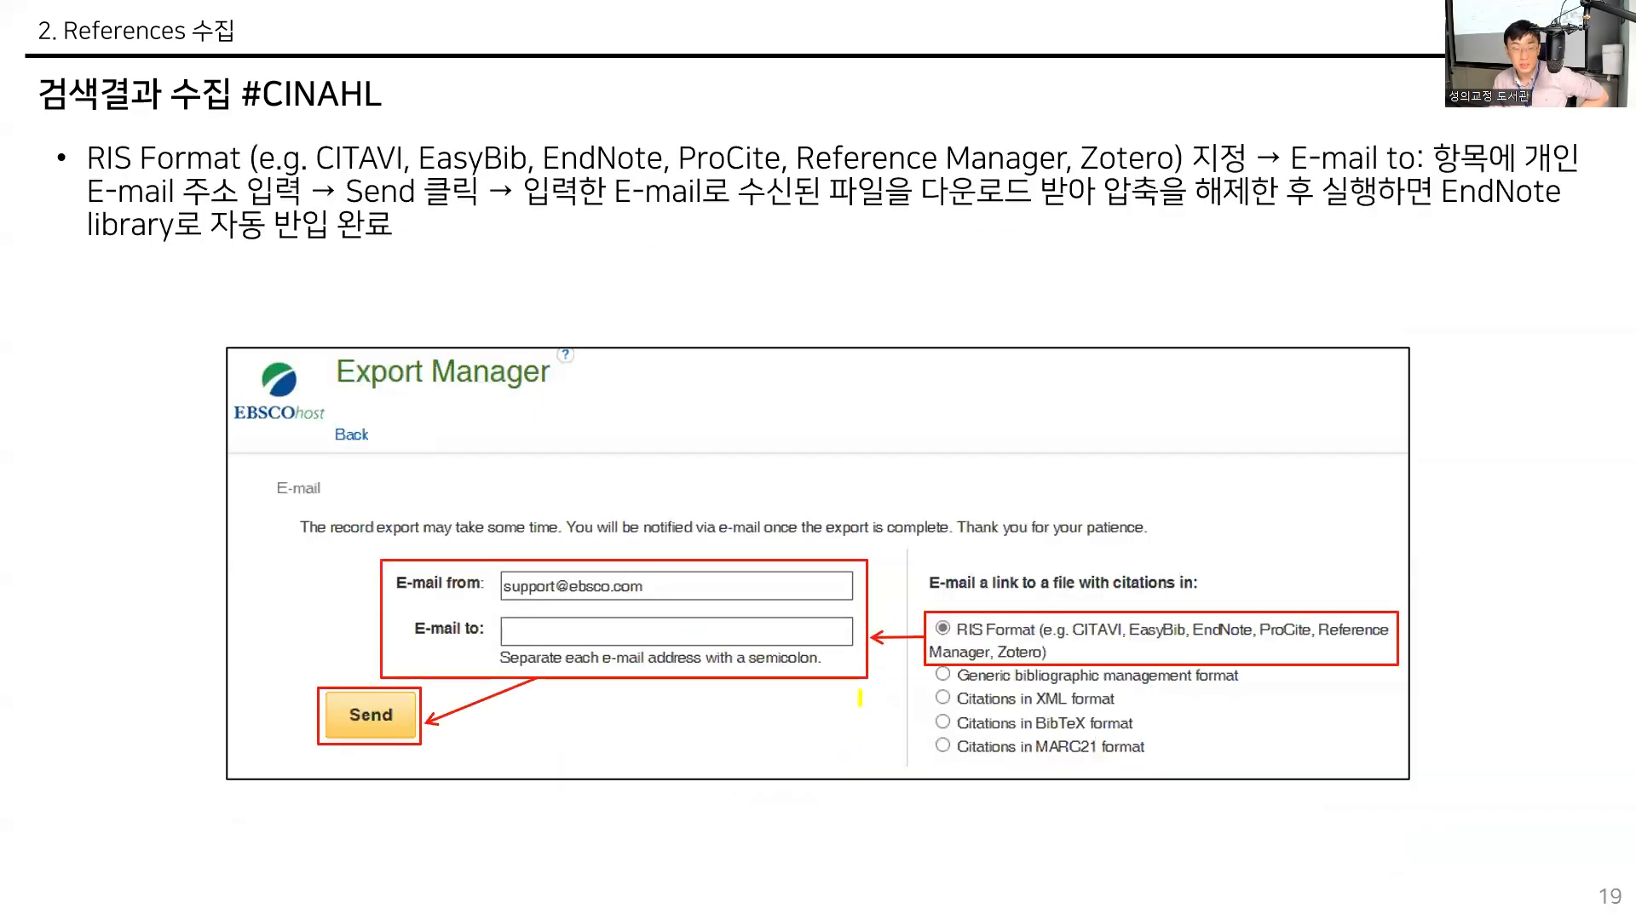
left_click_drag(939, 631, 1028, 630)
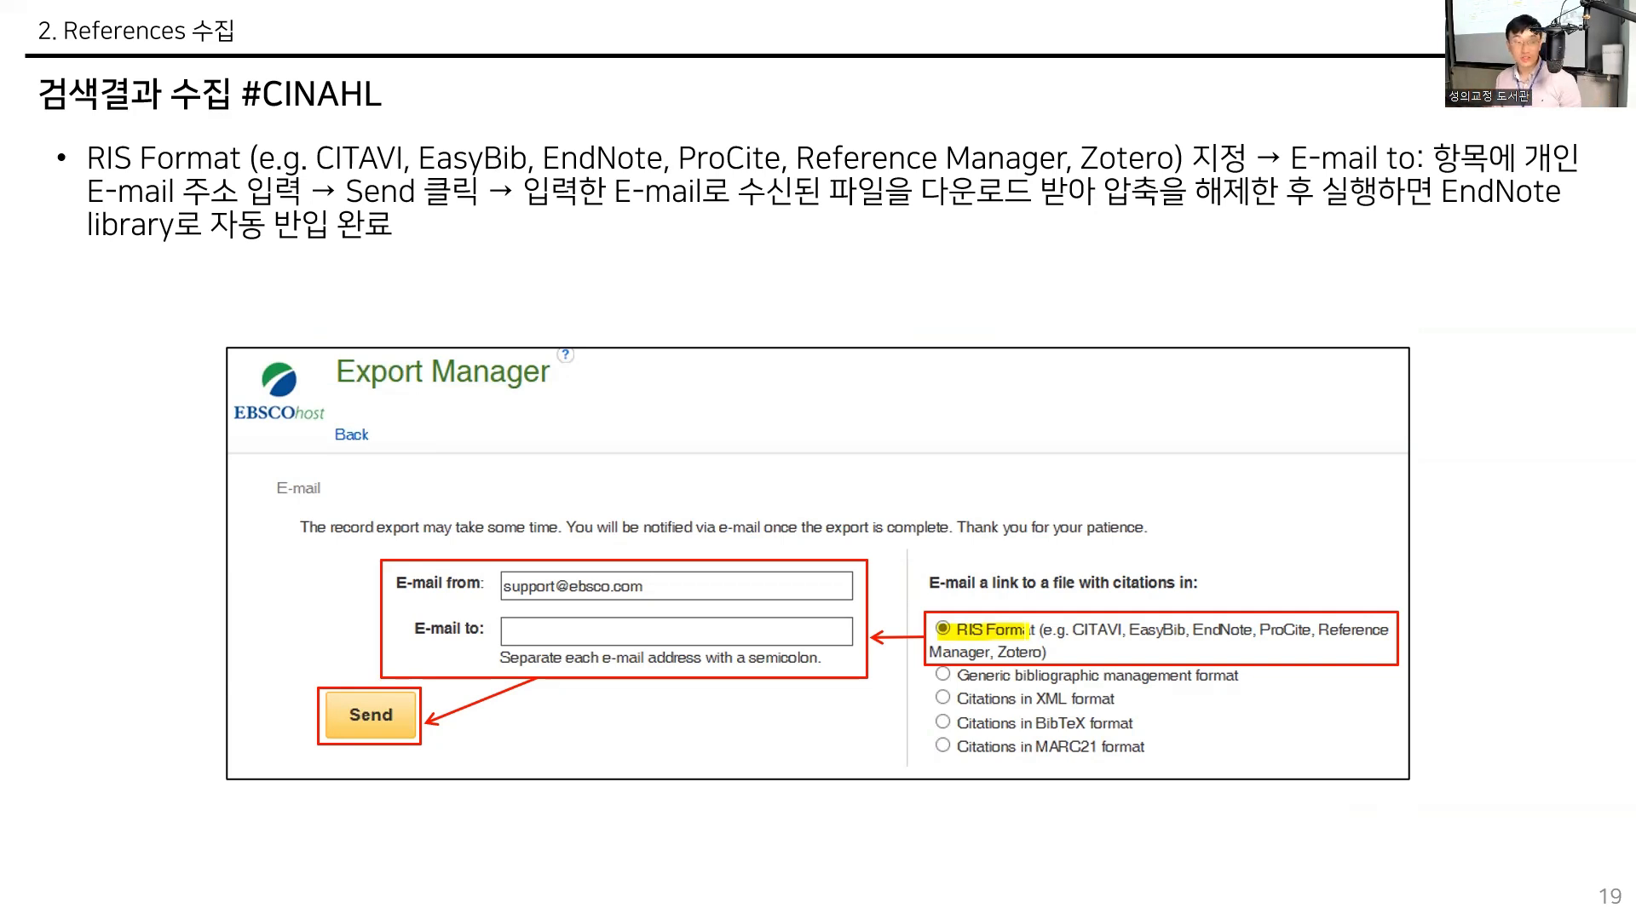
key("Left")
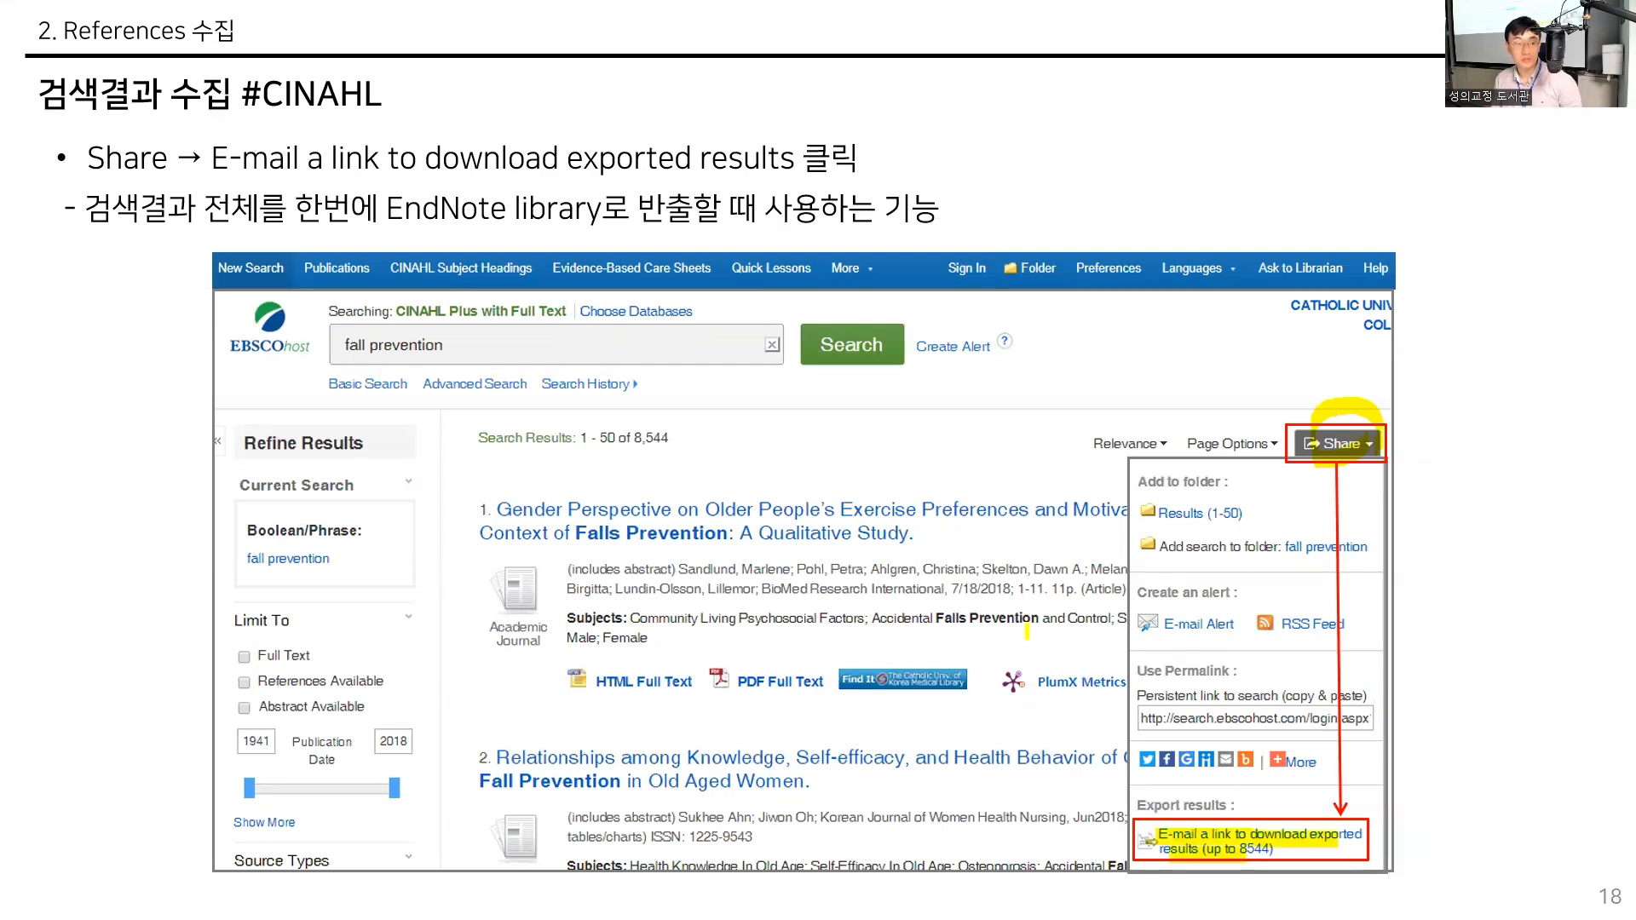
key("Right")
key("Right")
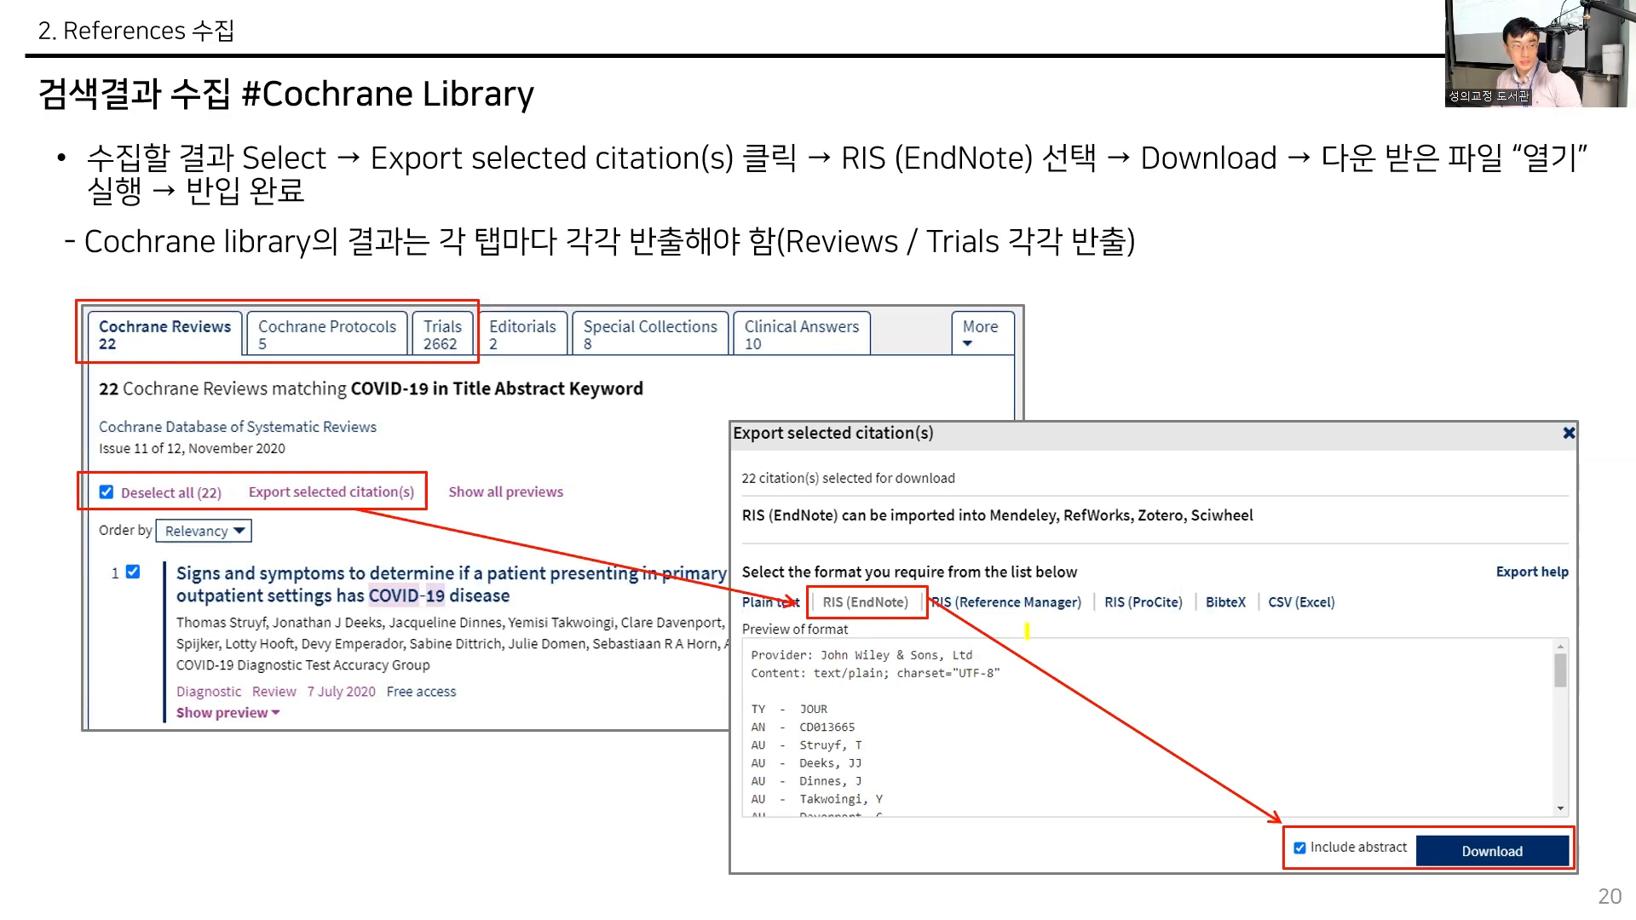
- Advance to slide 20 on Cochrane Library and circle the Cochrane Reviews and Trials tabs with the highlighter
mouse_move(215, 341)
left_mouse_down()
mouse_move(195, 375)
mouse_move(128, 316)
mouse_move(192, 363)
left_mouse_up()
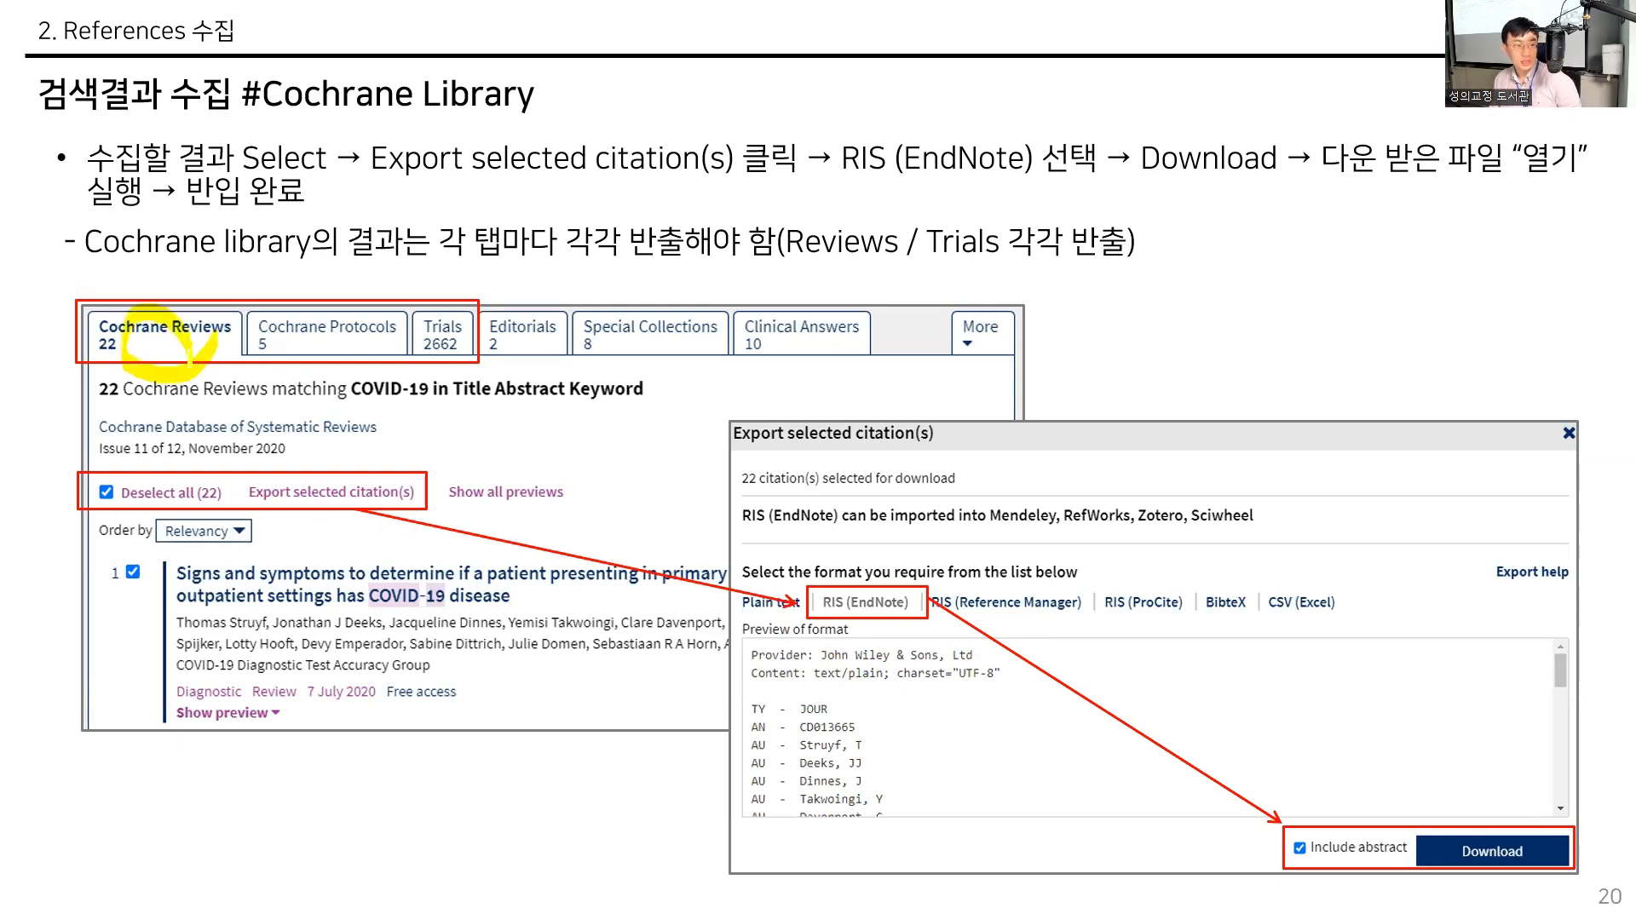
mouse_move(448, 342)
left_mouse_down()
mouse_move(444, 365)
mouse_move(409, 322)
mouse_move(439, 304)
mouse_move(453, 368)
left_mouse_up()
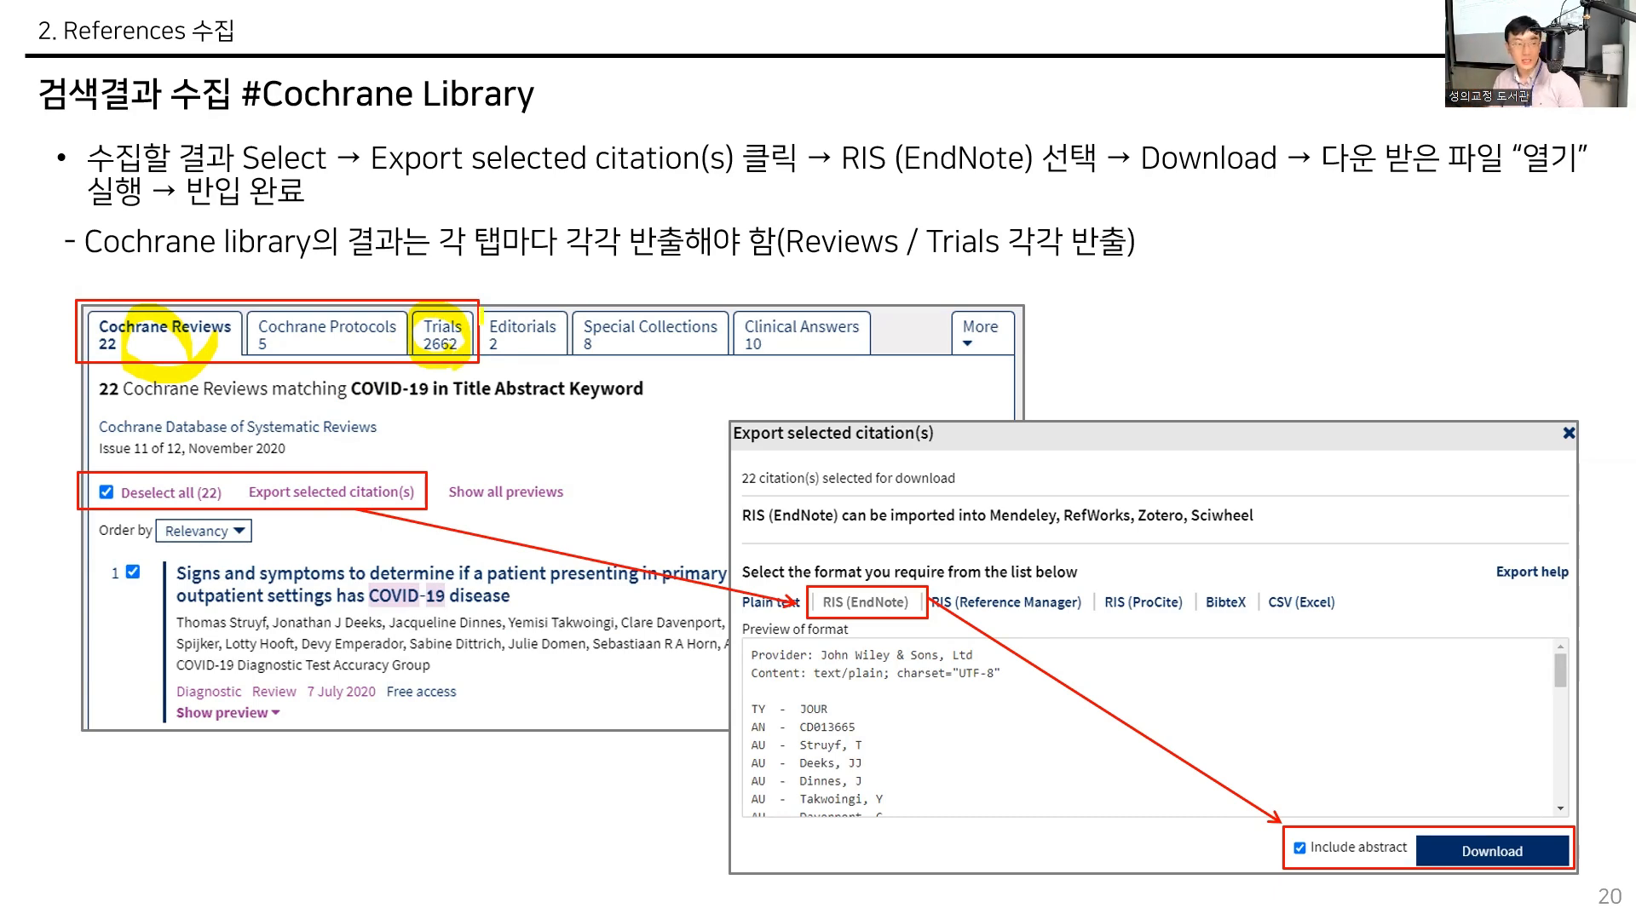
- Advance to slide 21 on RISS and highlight the article title, both 내보내기 buttons and the export format heading
key("Right")
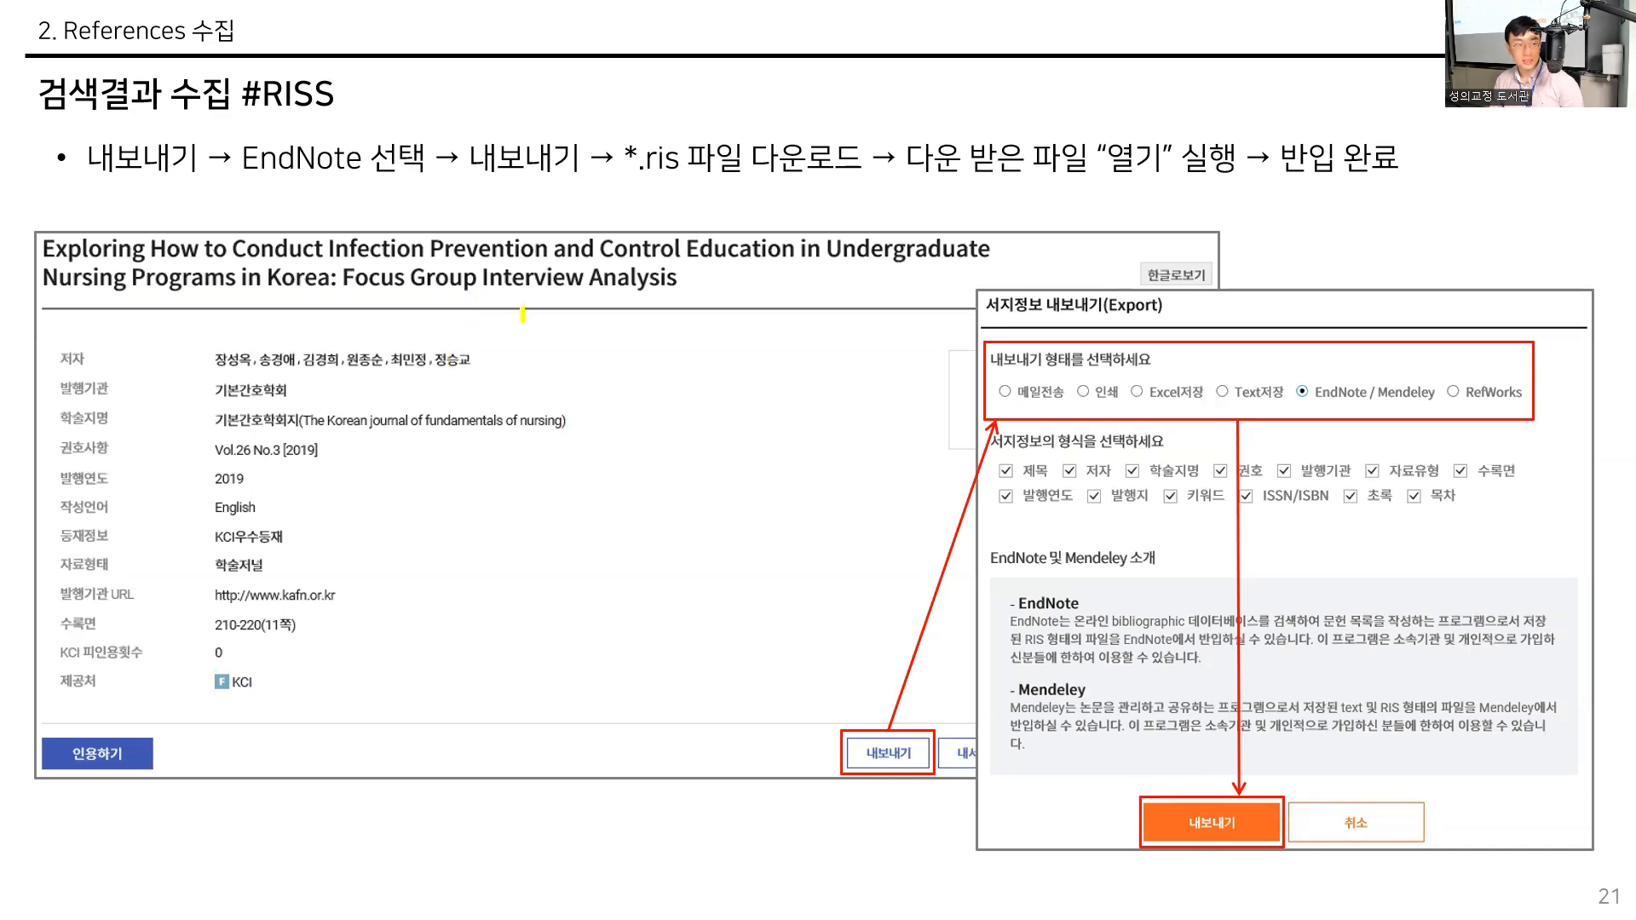
mouse_move(522, 320)
left_mouse_down()
mouse_move(464, 211)
mouse_move(506, 312)
left_mouse_up()
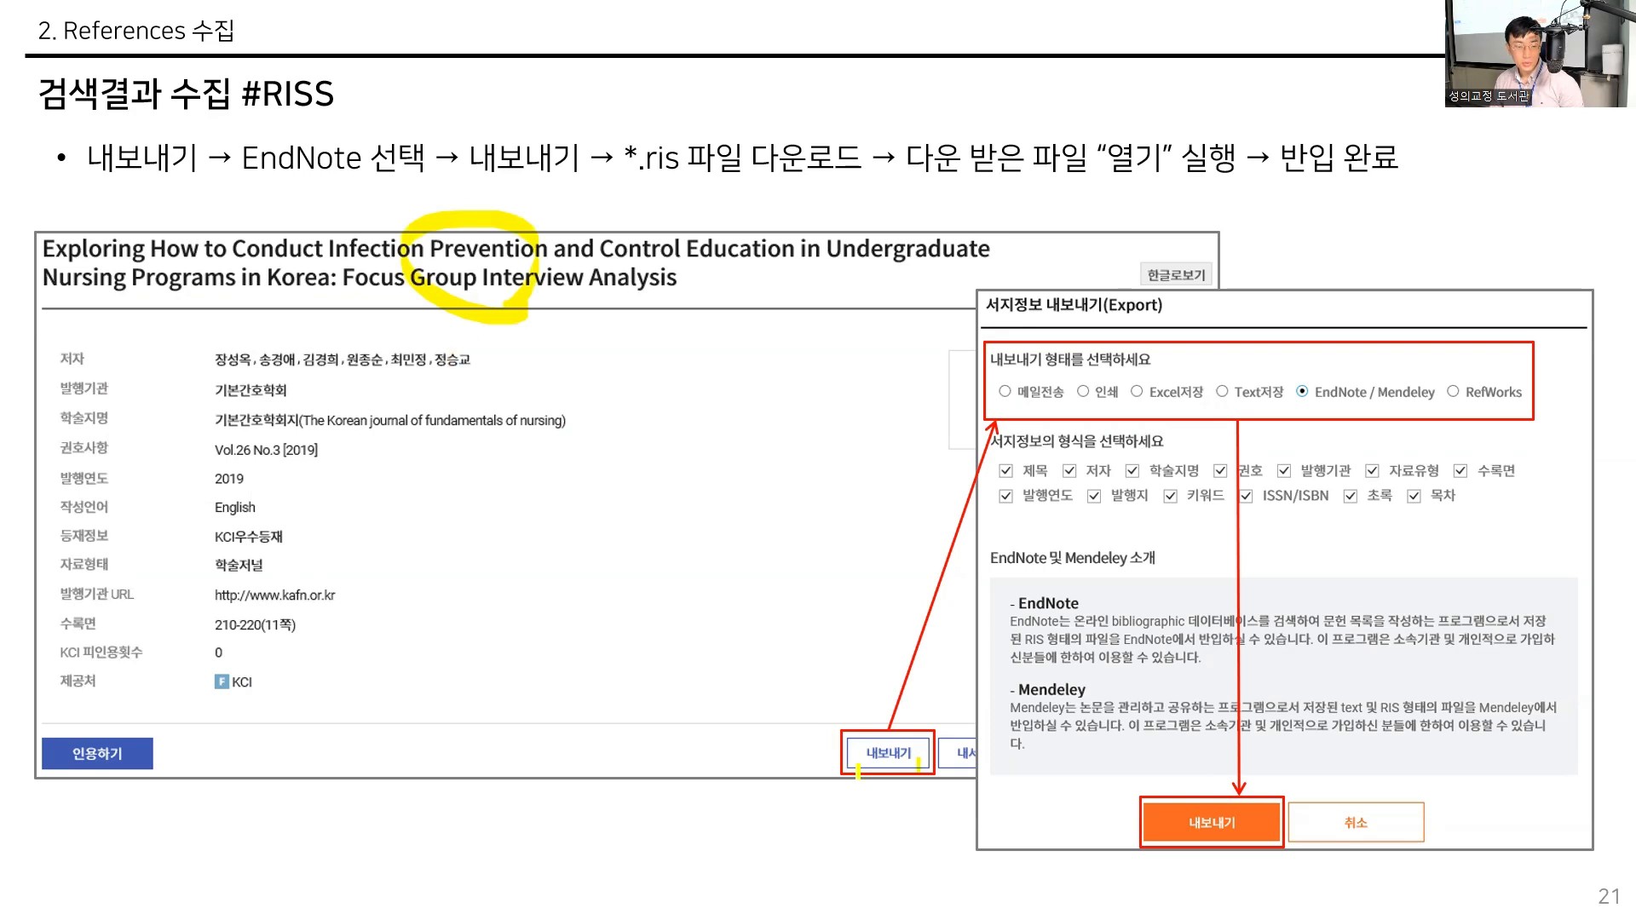
mouse_move(863, 714)
left_mouse_down()
mouse_move(924, 763)
mouse_move(919, 785)
left_mouse_up()
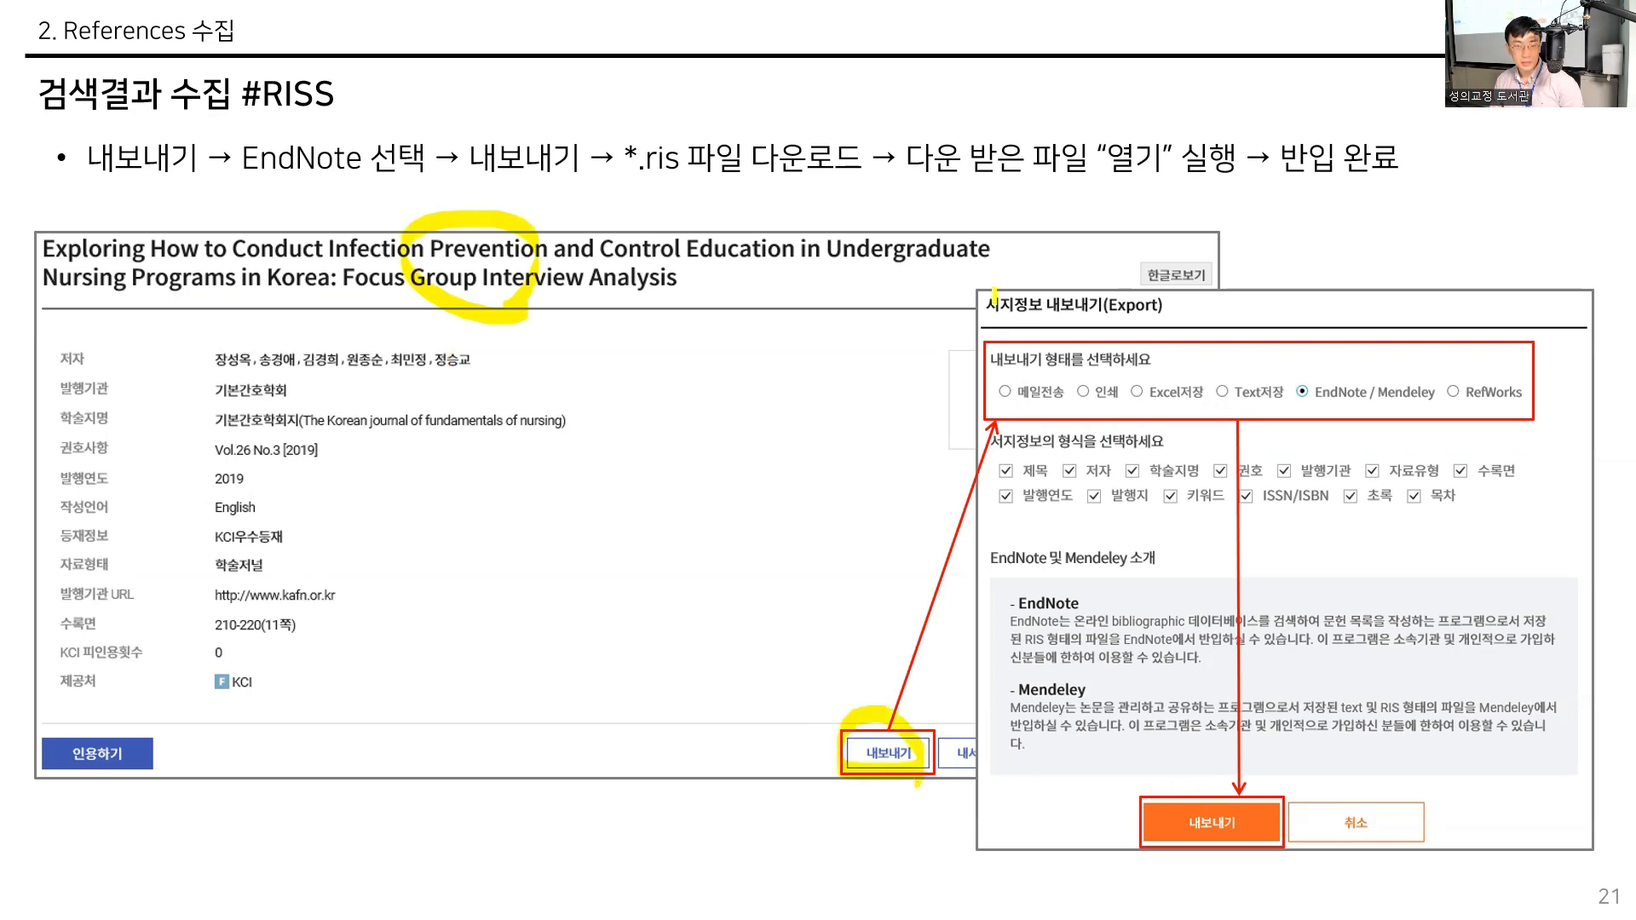
left_click_drag(1001, 359, 1135, 358)
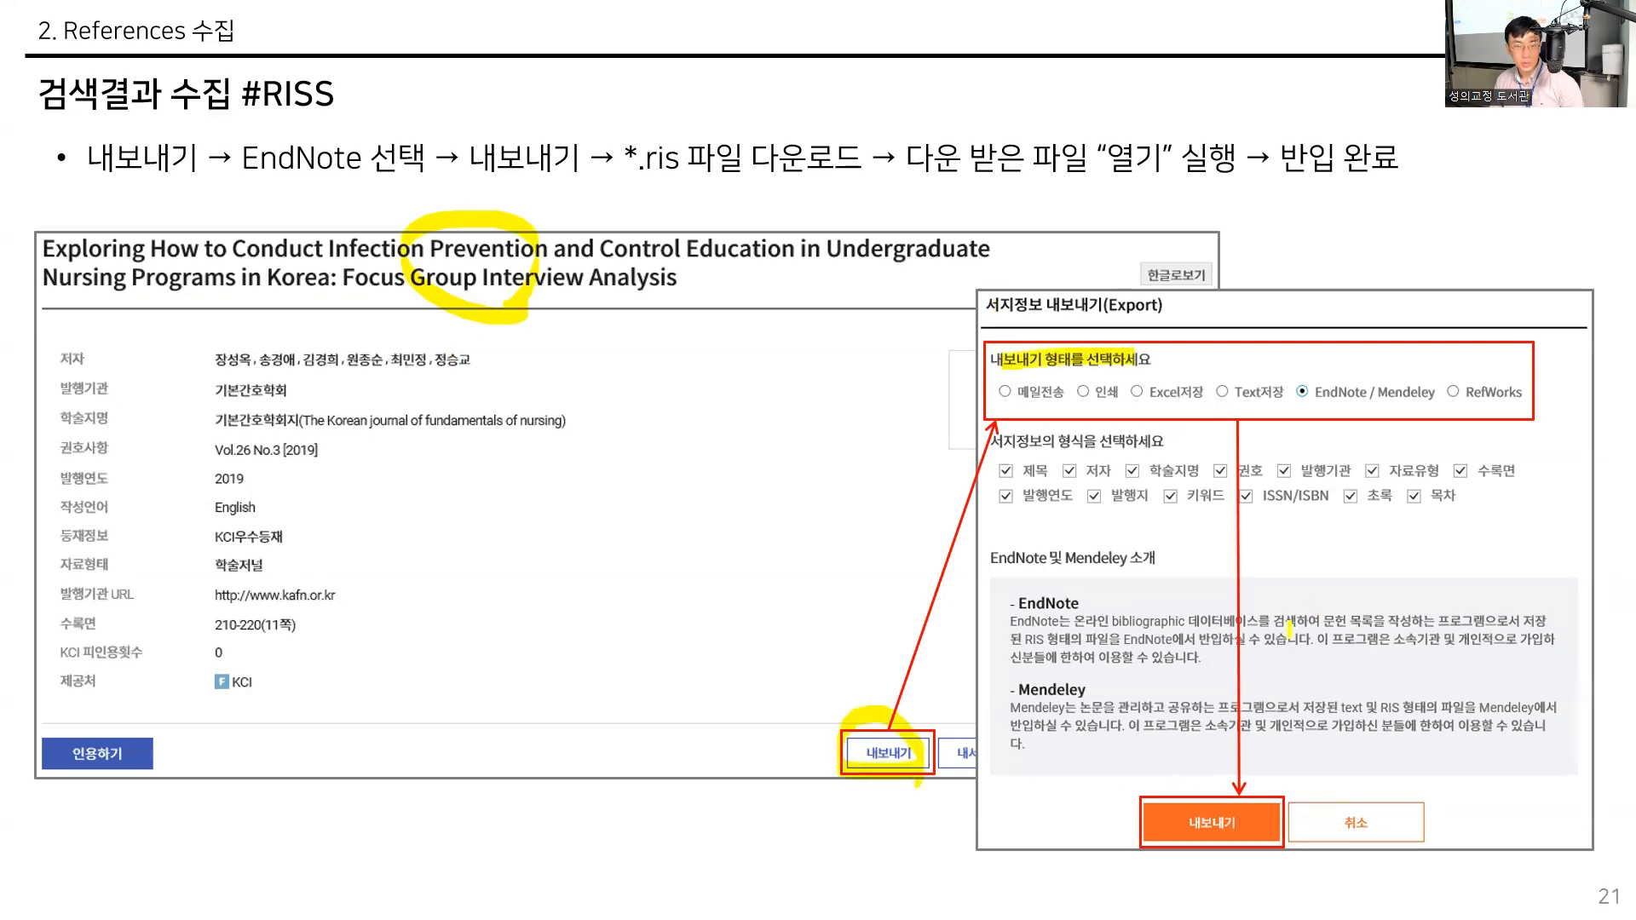
mouse_move(1172, 836)
left_mouse_down()
mouse_move(1300, 831)
mouse_move(1295, 853)
left_mouse_up()
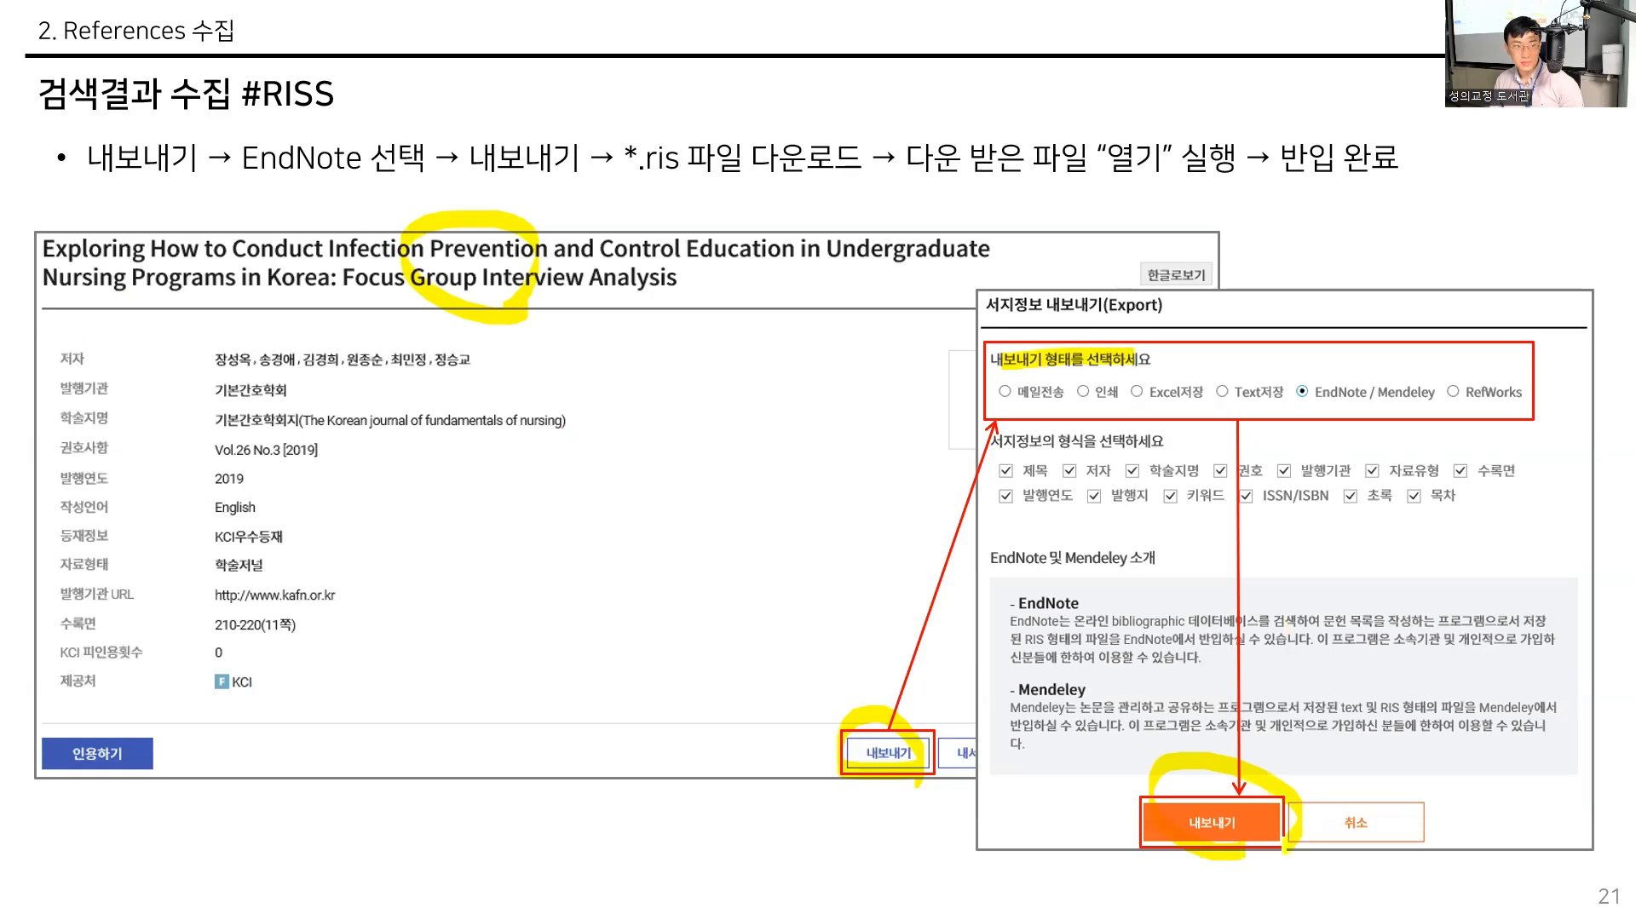
- Switch to the Edge browser and open the DataBase page of the 성의교정도서관 library site
key("alt+Tab")
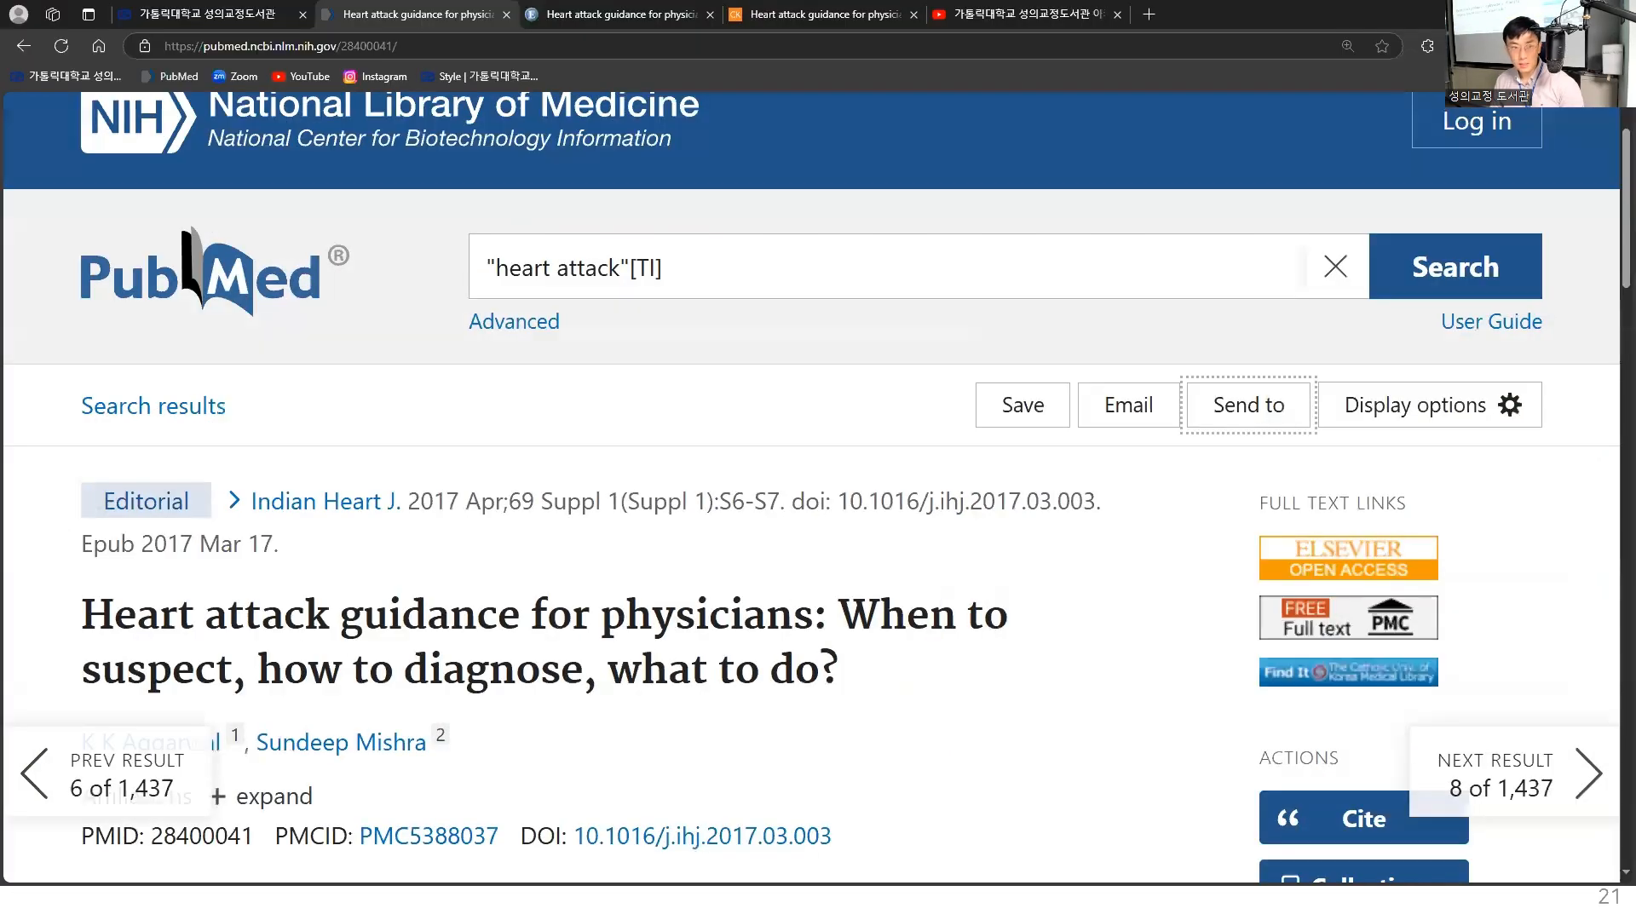
left_click(231, 14)
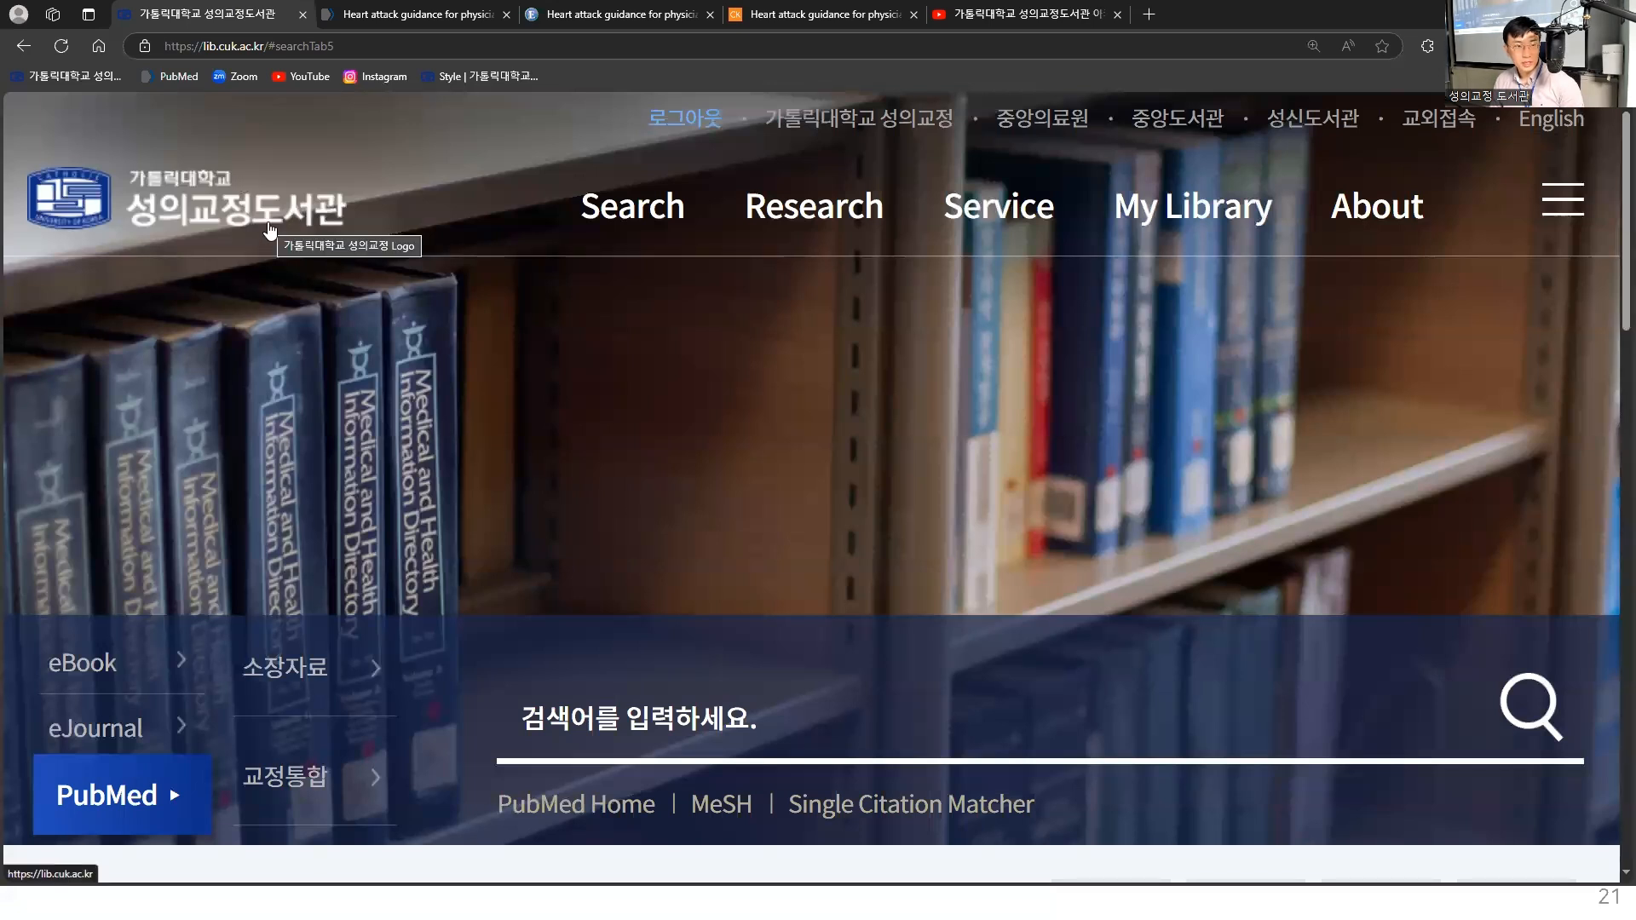
left_click(643, 220)
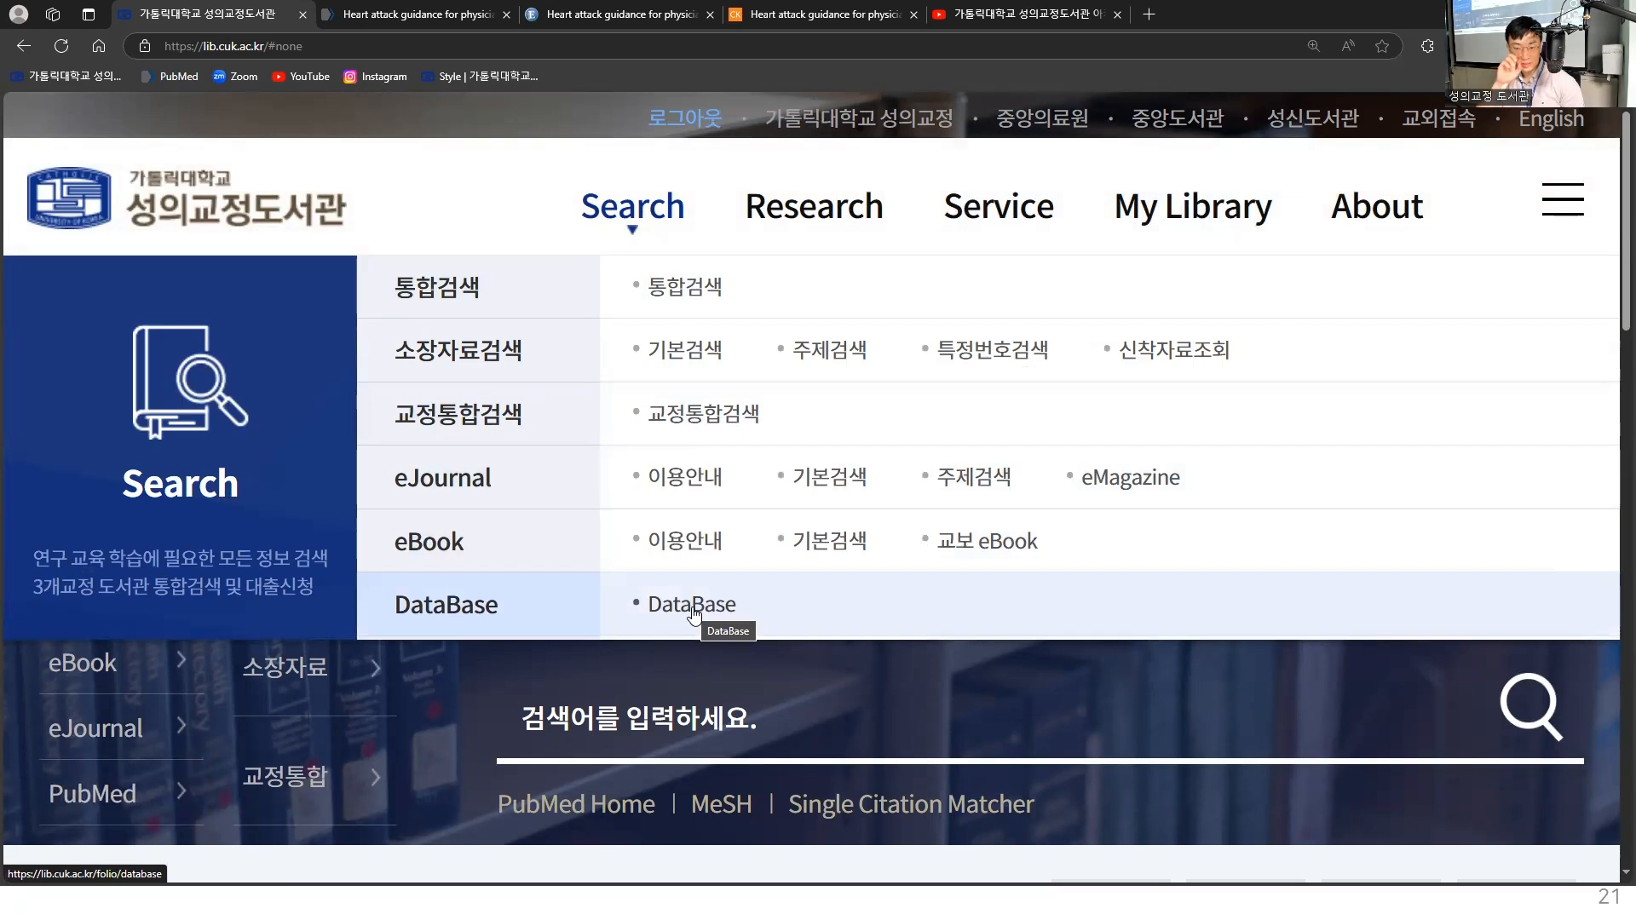
left_click(694, 606)
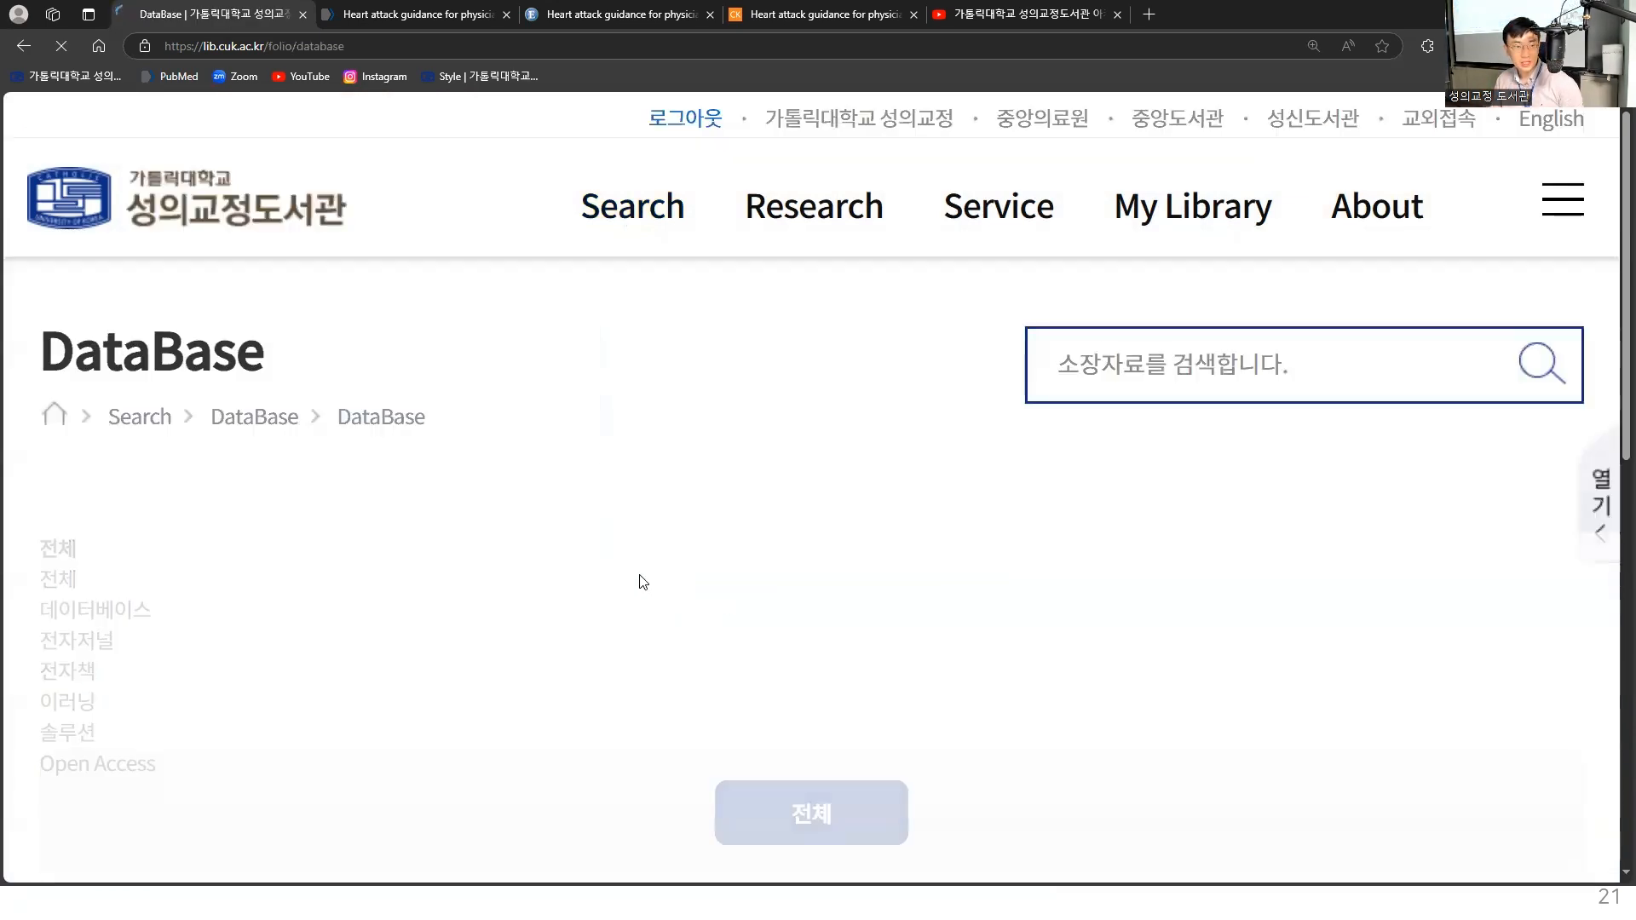
- Filter the library's database list to 국내 DB and open RISS from it
scroll(981, 610, "down", 8)
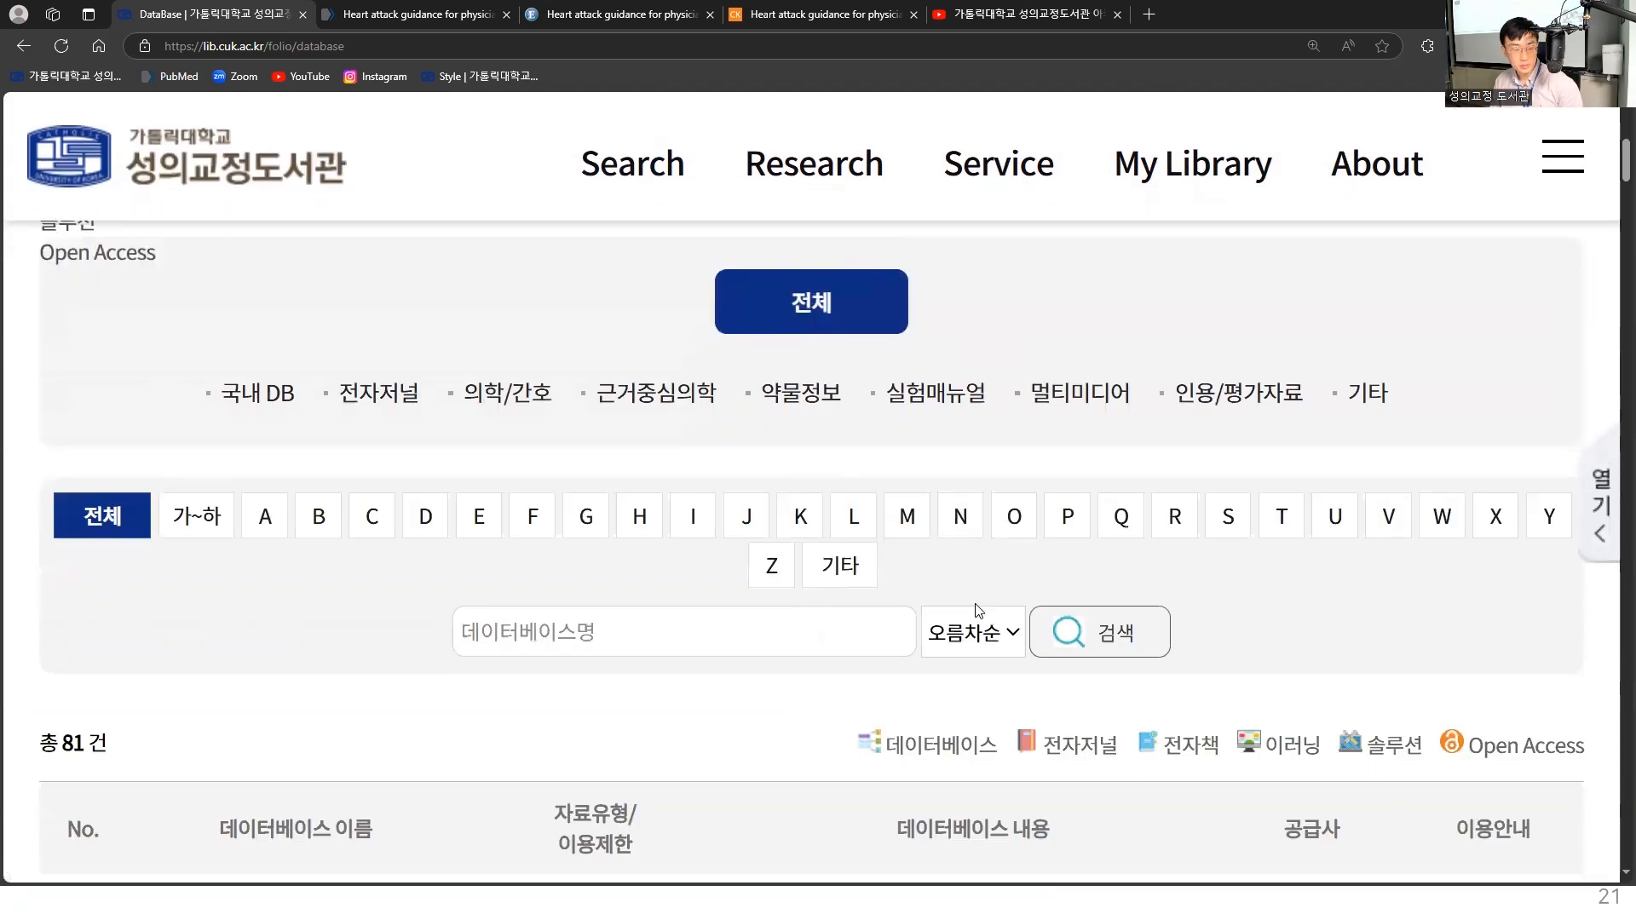
scroll(871, 555, "up", 1)
scroll(871, 556, "up", 1)
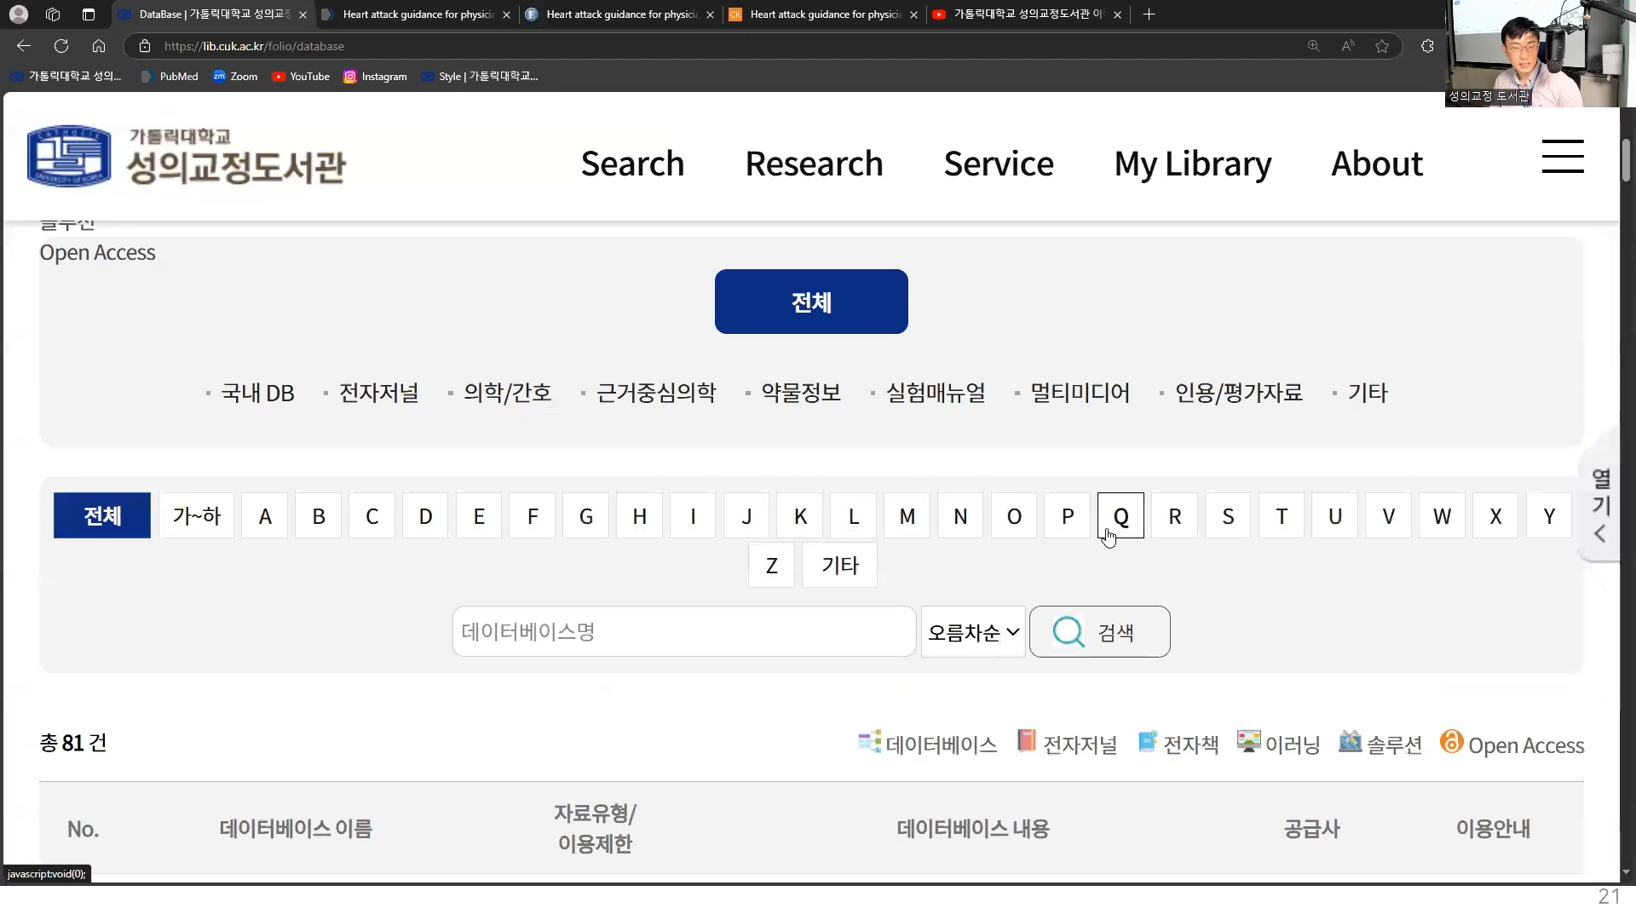
left_click(223, 394)
scroll(241, 472, "down", 3)
scroll(243, 474, "down", 6)
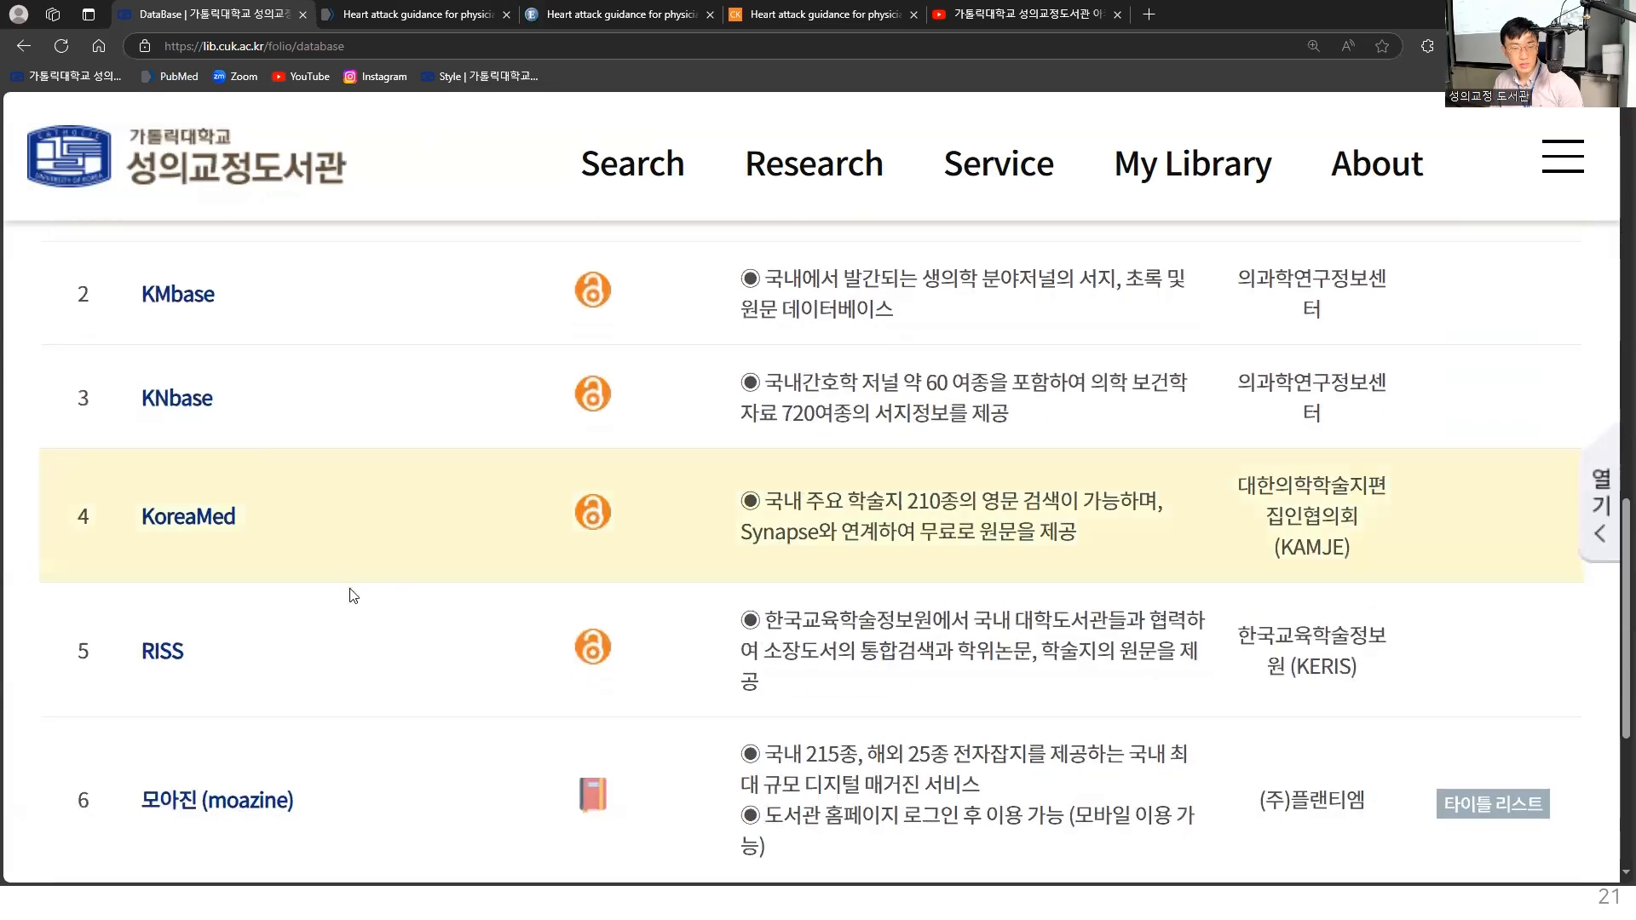
scroll(174, 652, "up", 1)
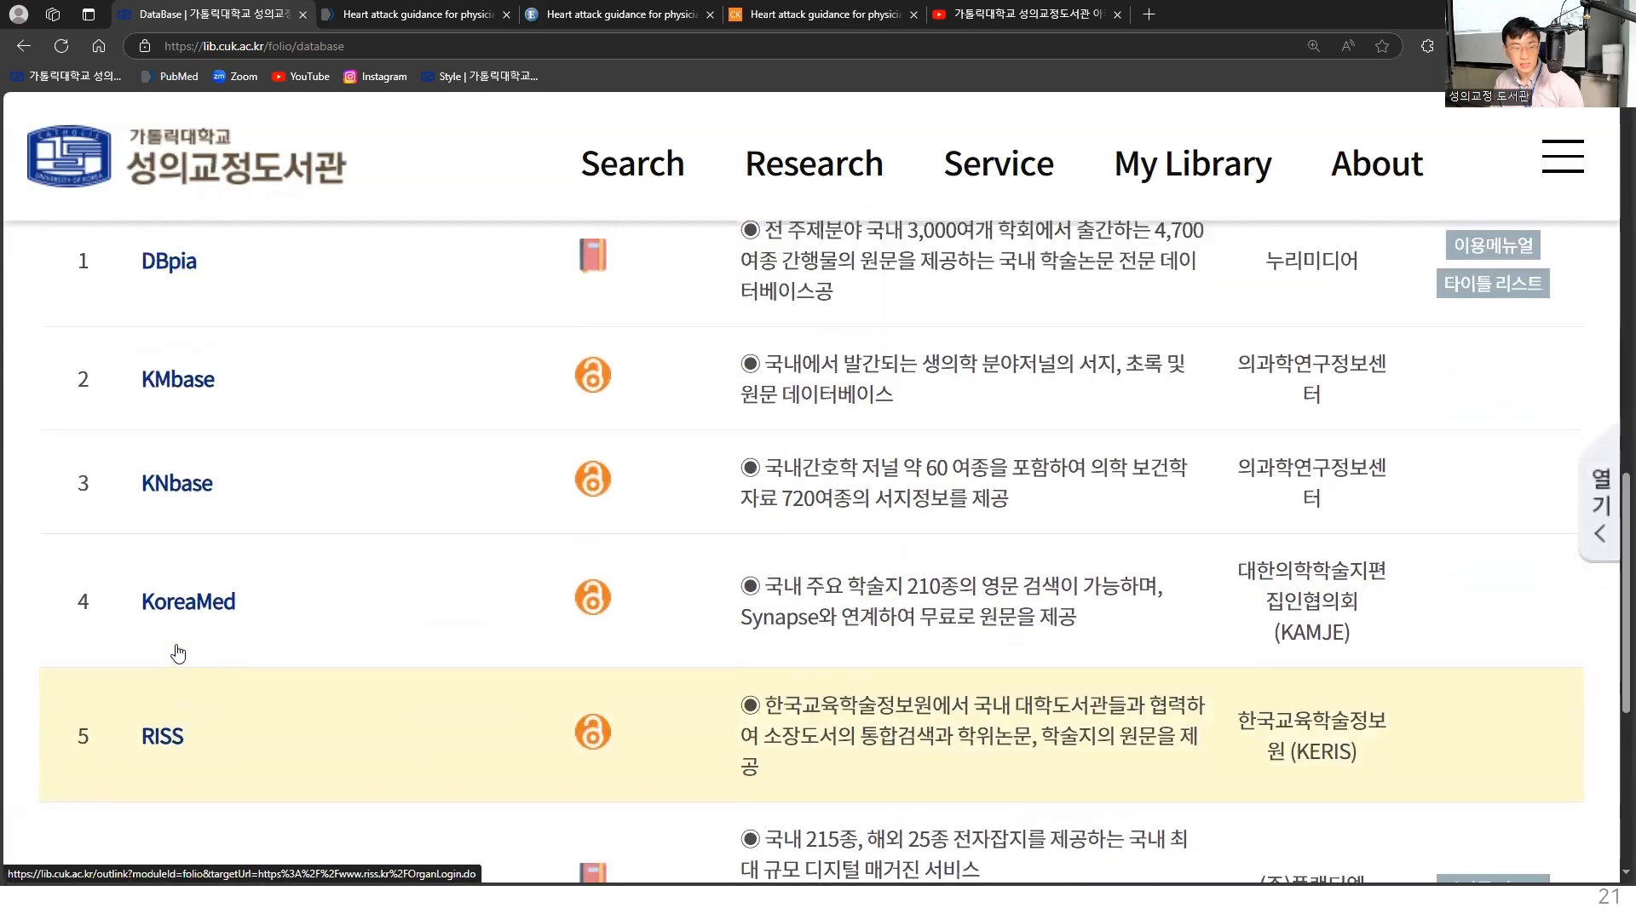
left_click(171, 727)
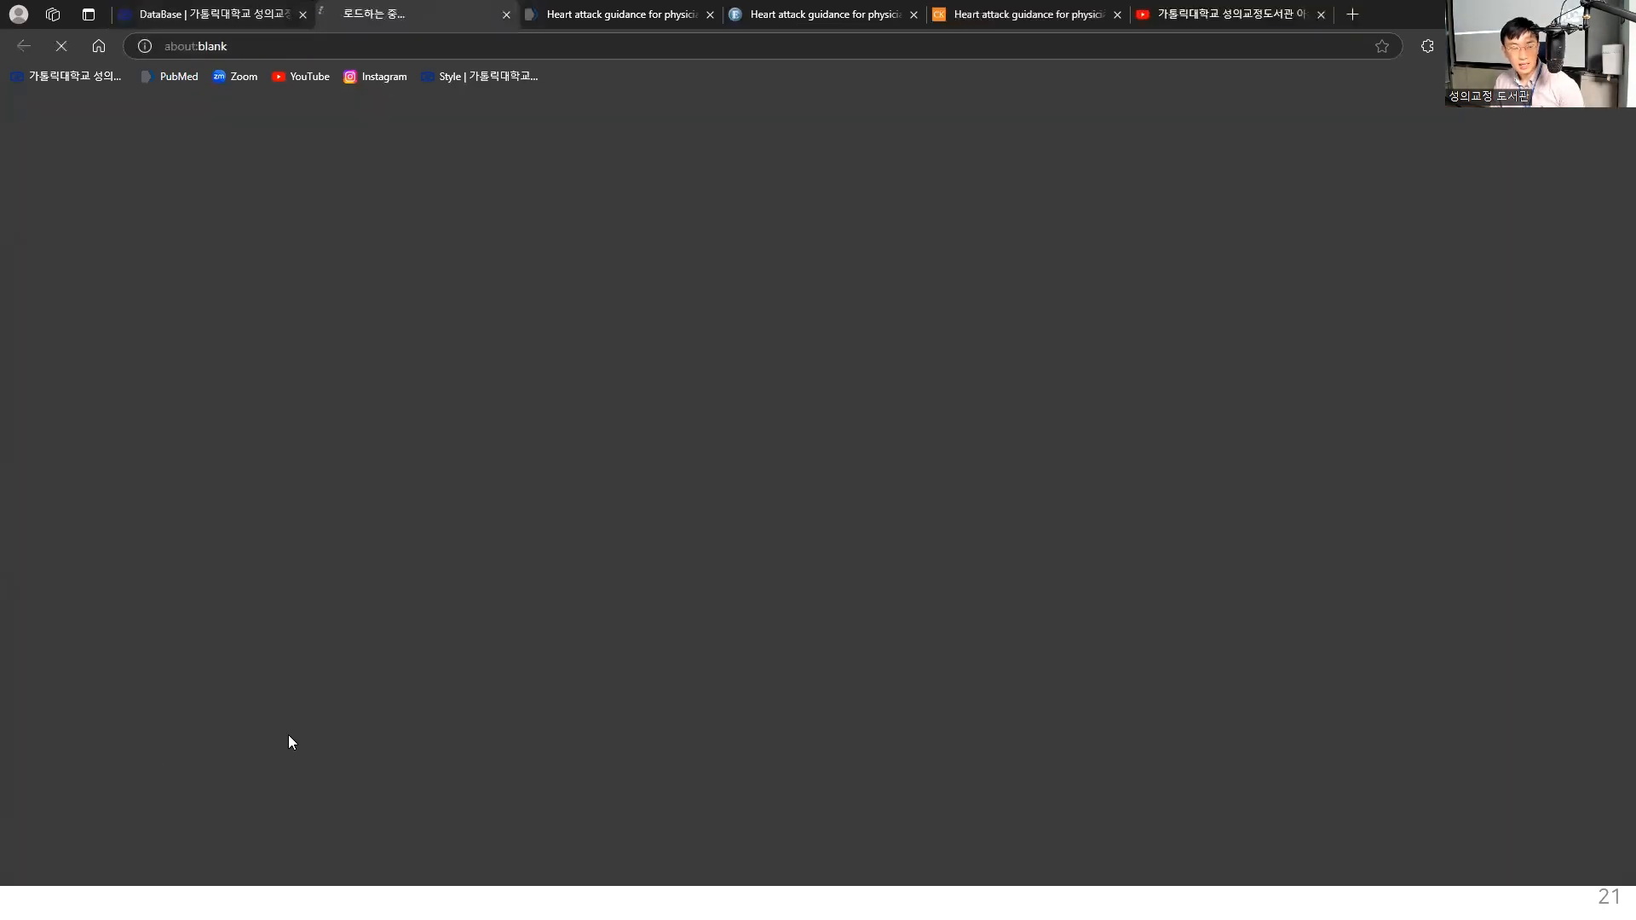
- Revisit the library's database list to show the RISS entry and return to the RISS site
left_click(236, 11)
scroll(145, 452, "down", 3)
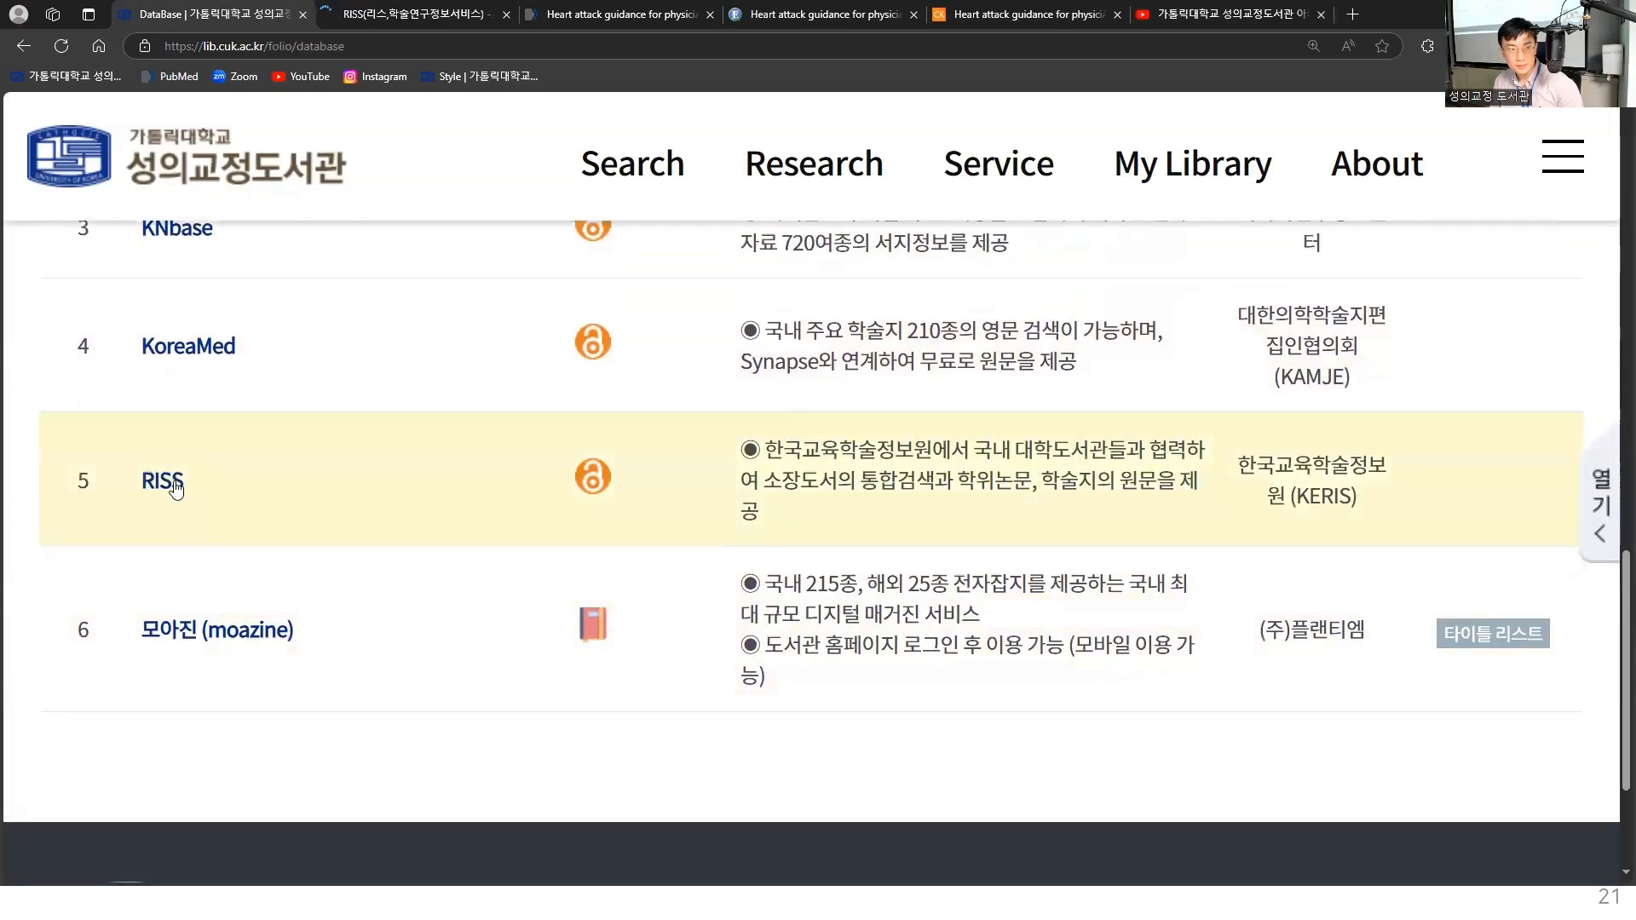
scroll(414, 358, "up", 1)
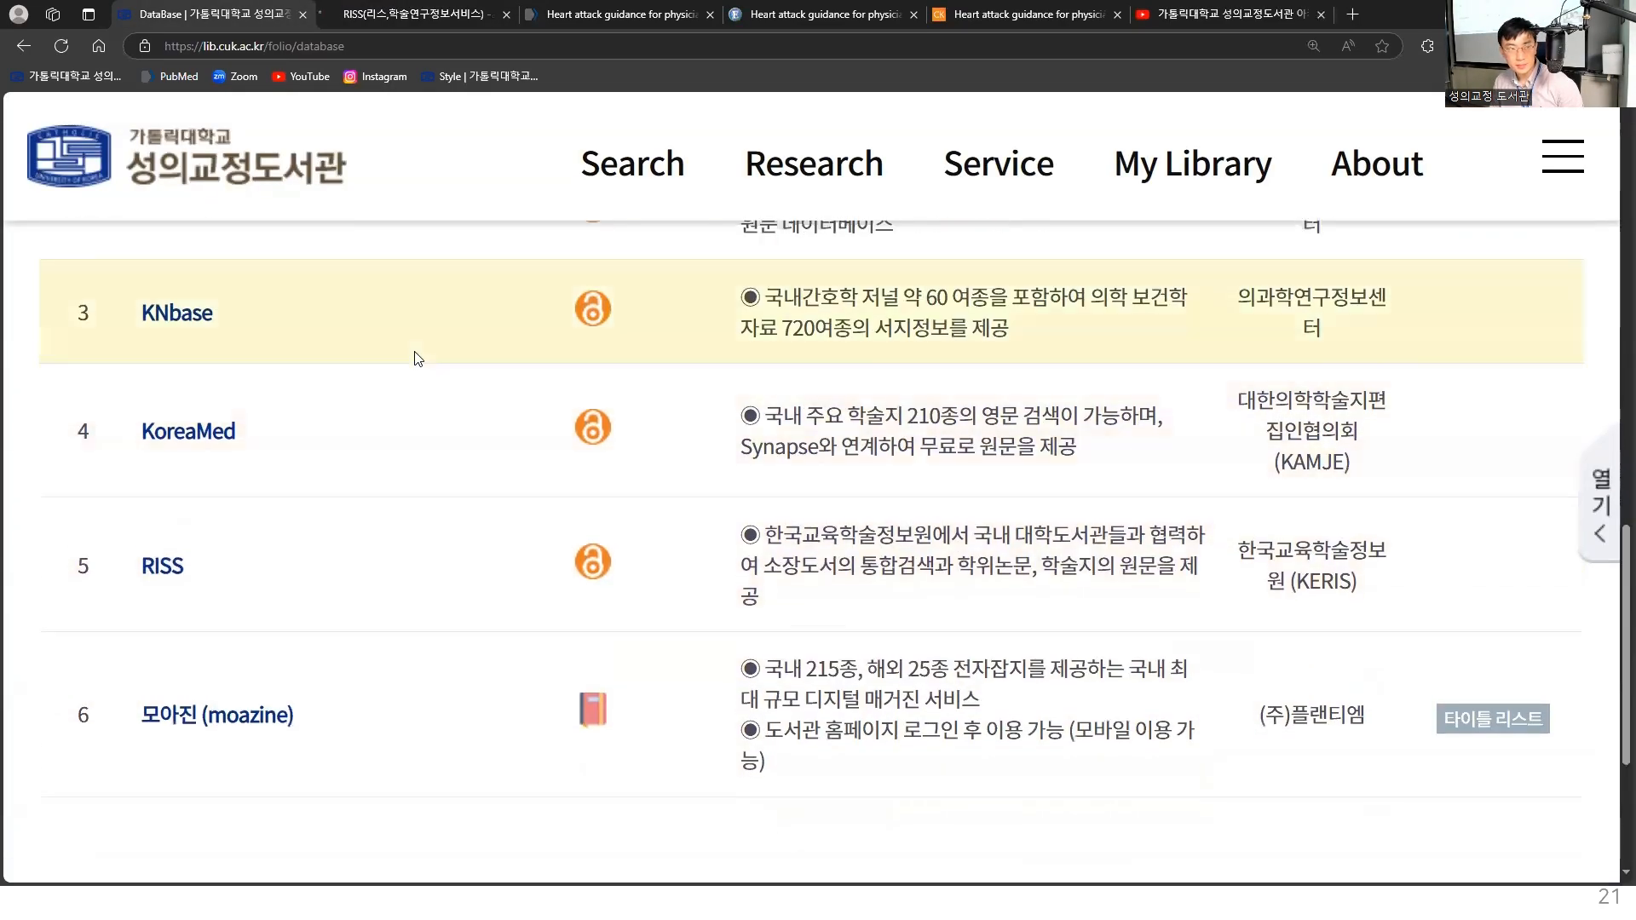
left_click(431, 12)
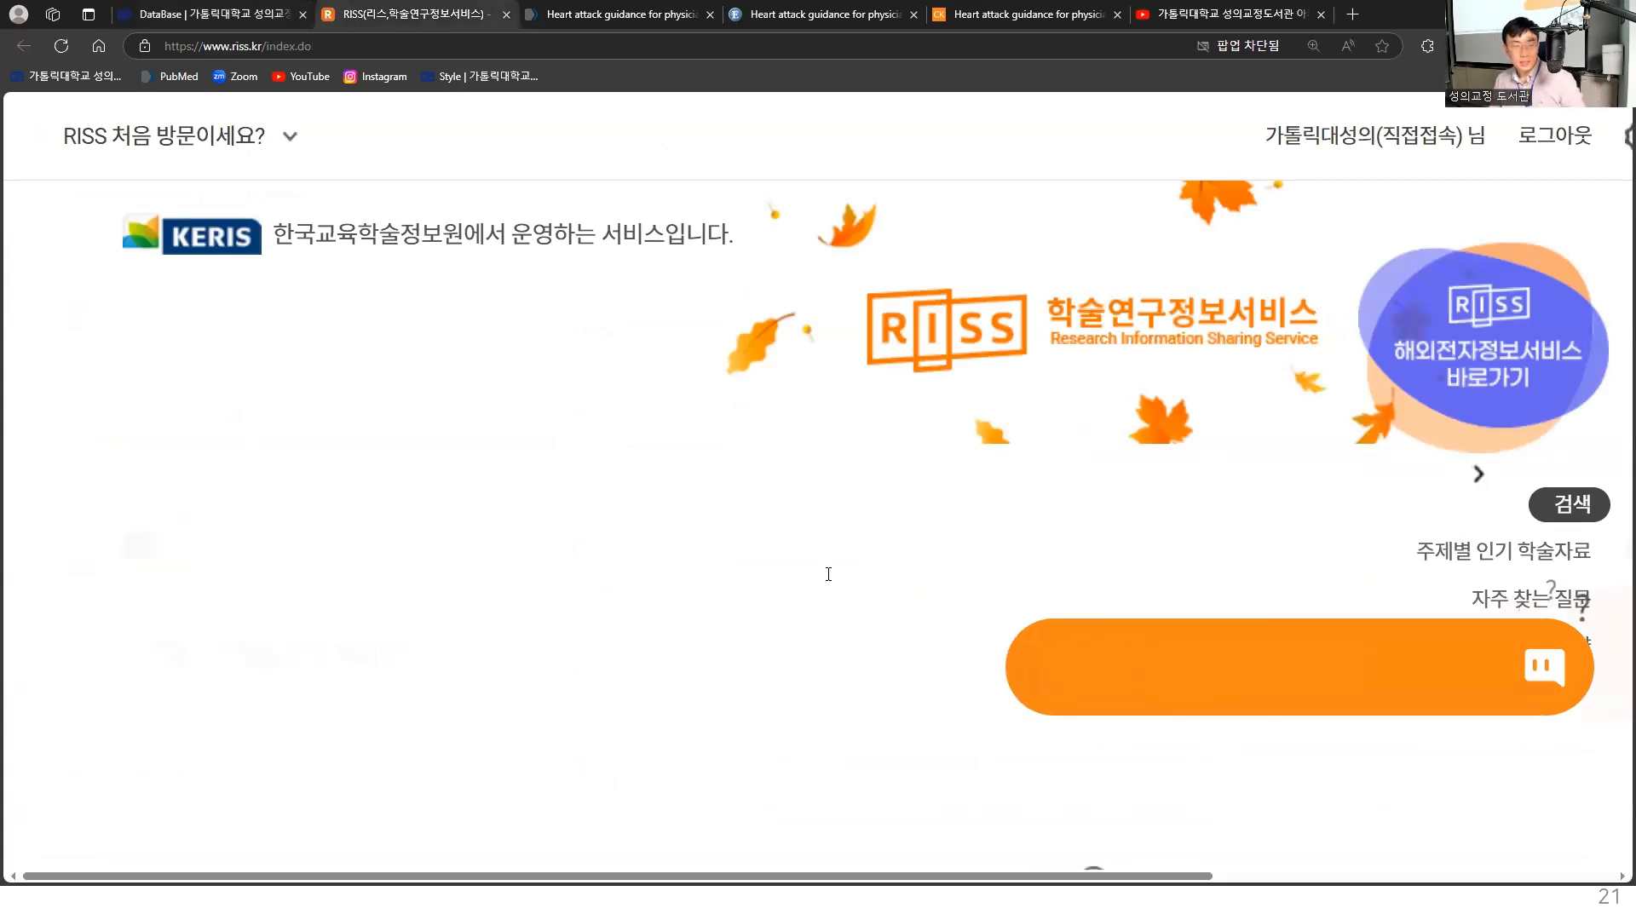
- Scale down the RISS home page to fit the window and search it for "간호사 스트레스"
key("ctrl+minus")
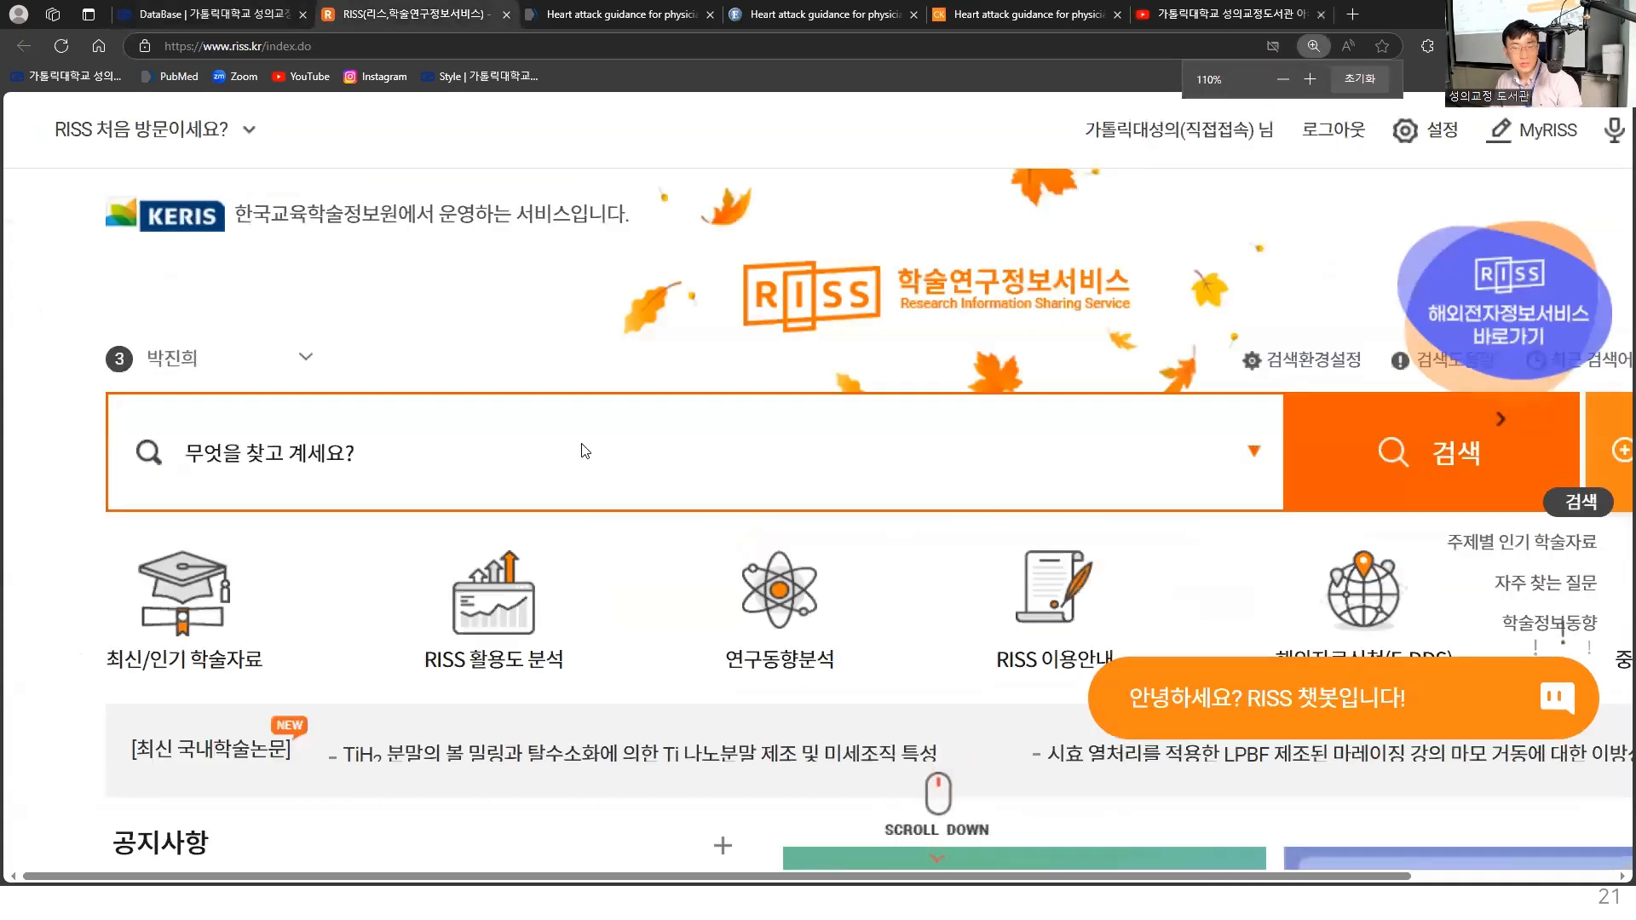
key("ctrl+minus")
key("ctrl+minus")
key("ctrl+plus")
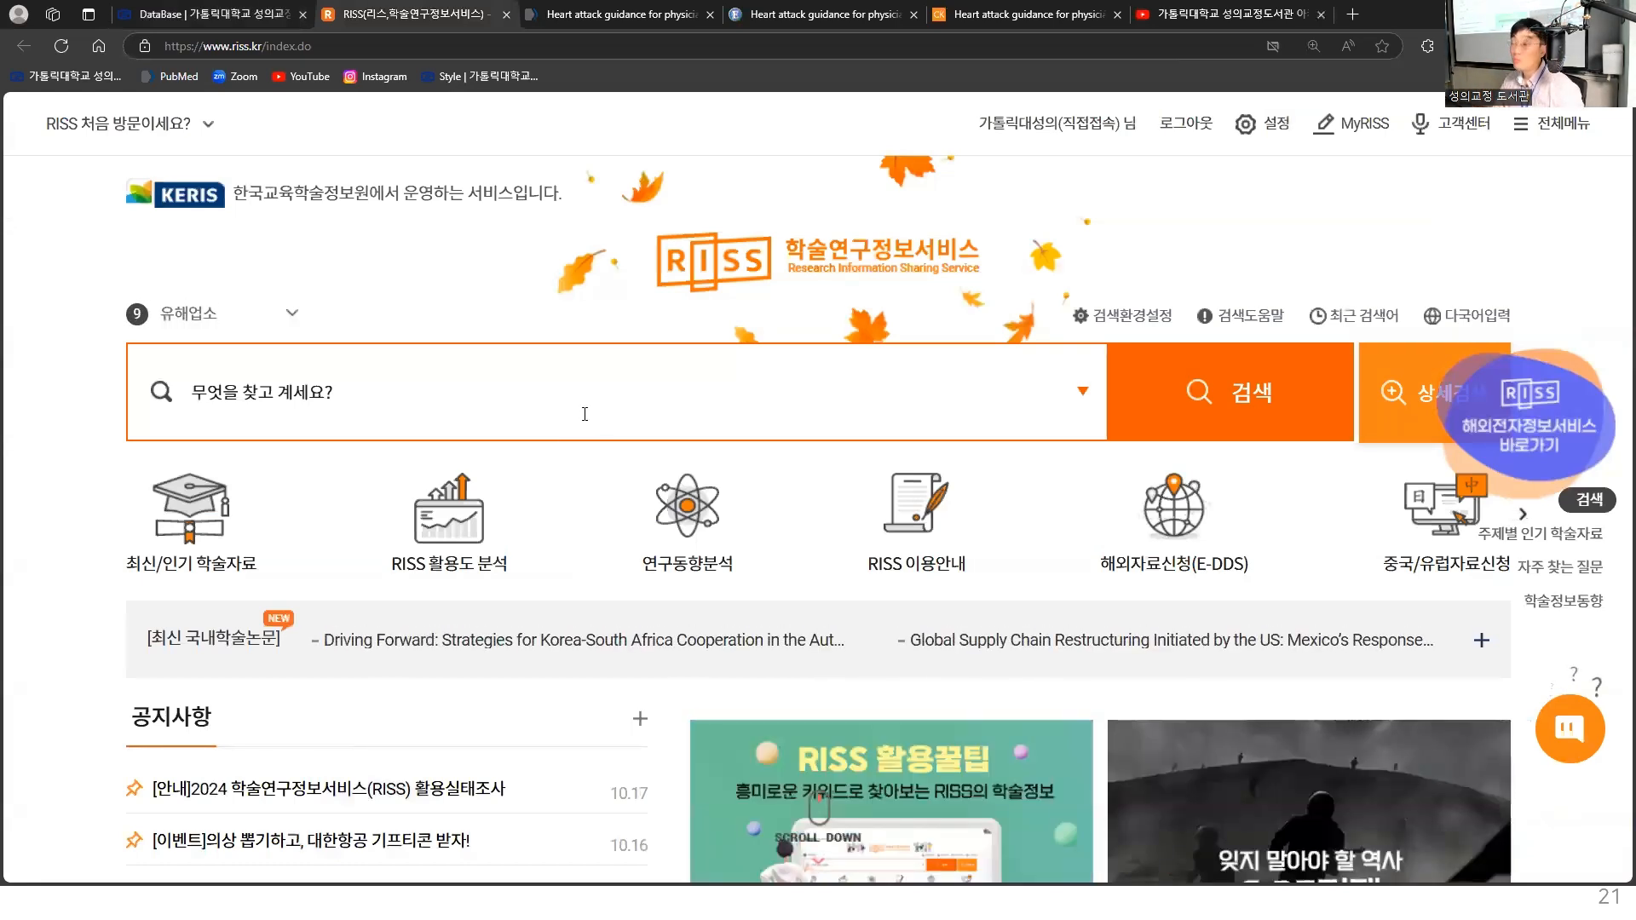
type("ㄱ")
key("BackSpace")
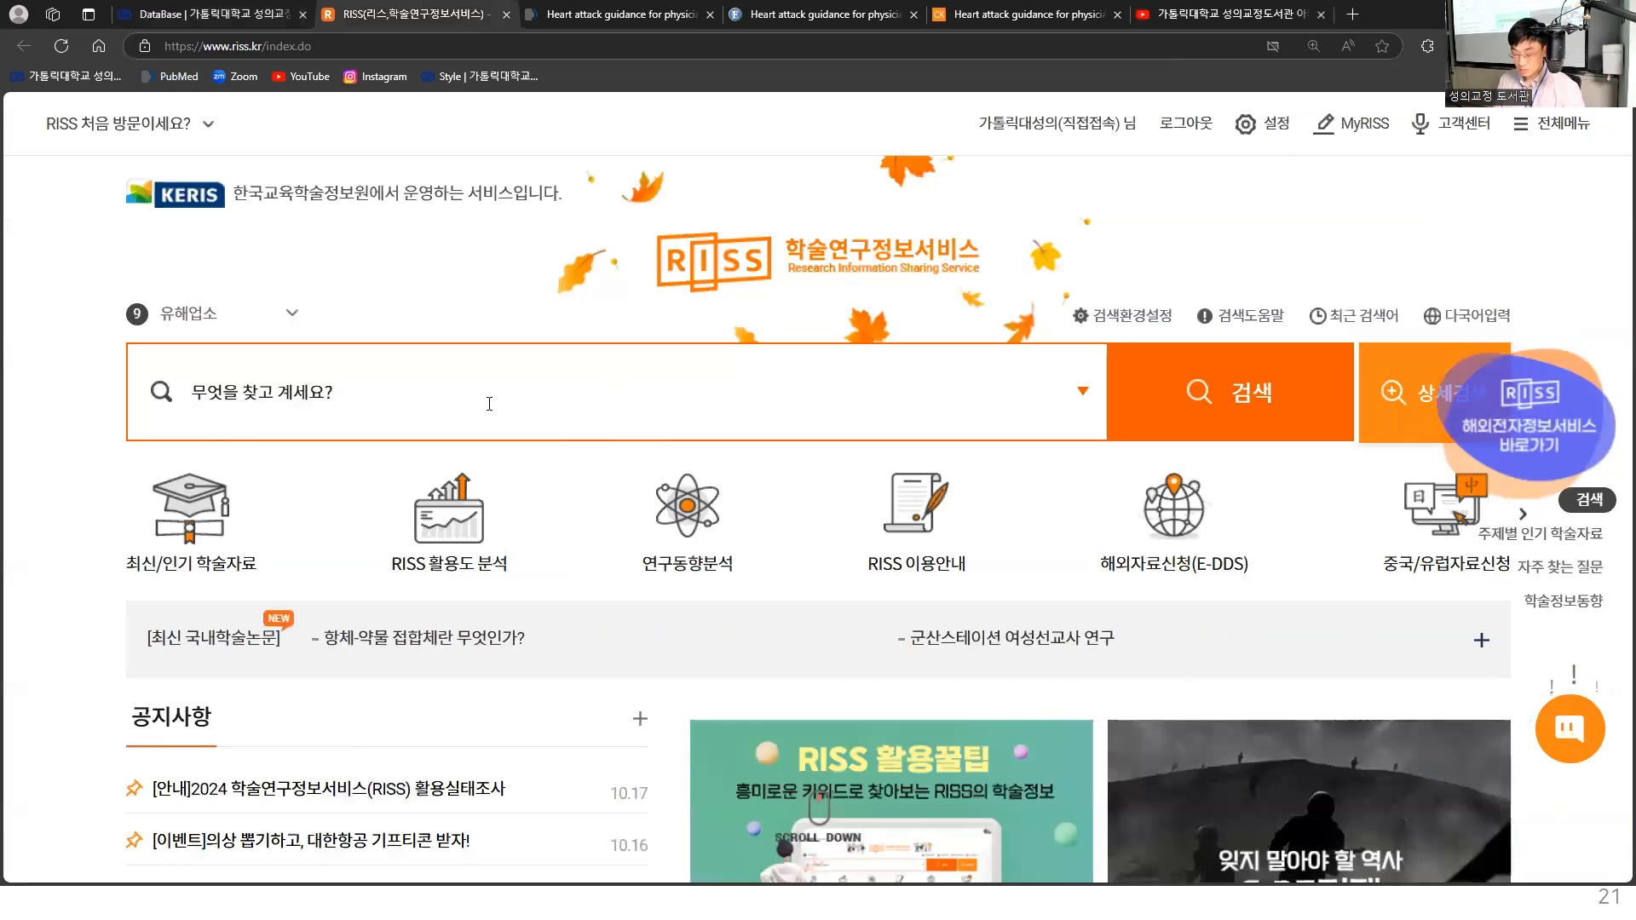
type("간호사")
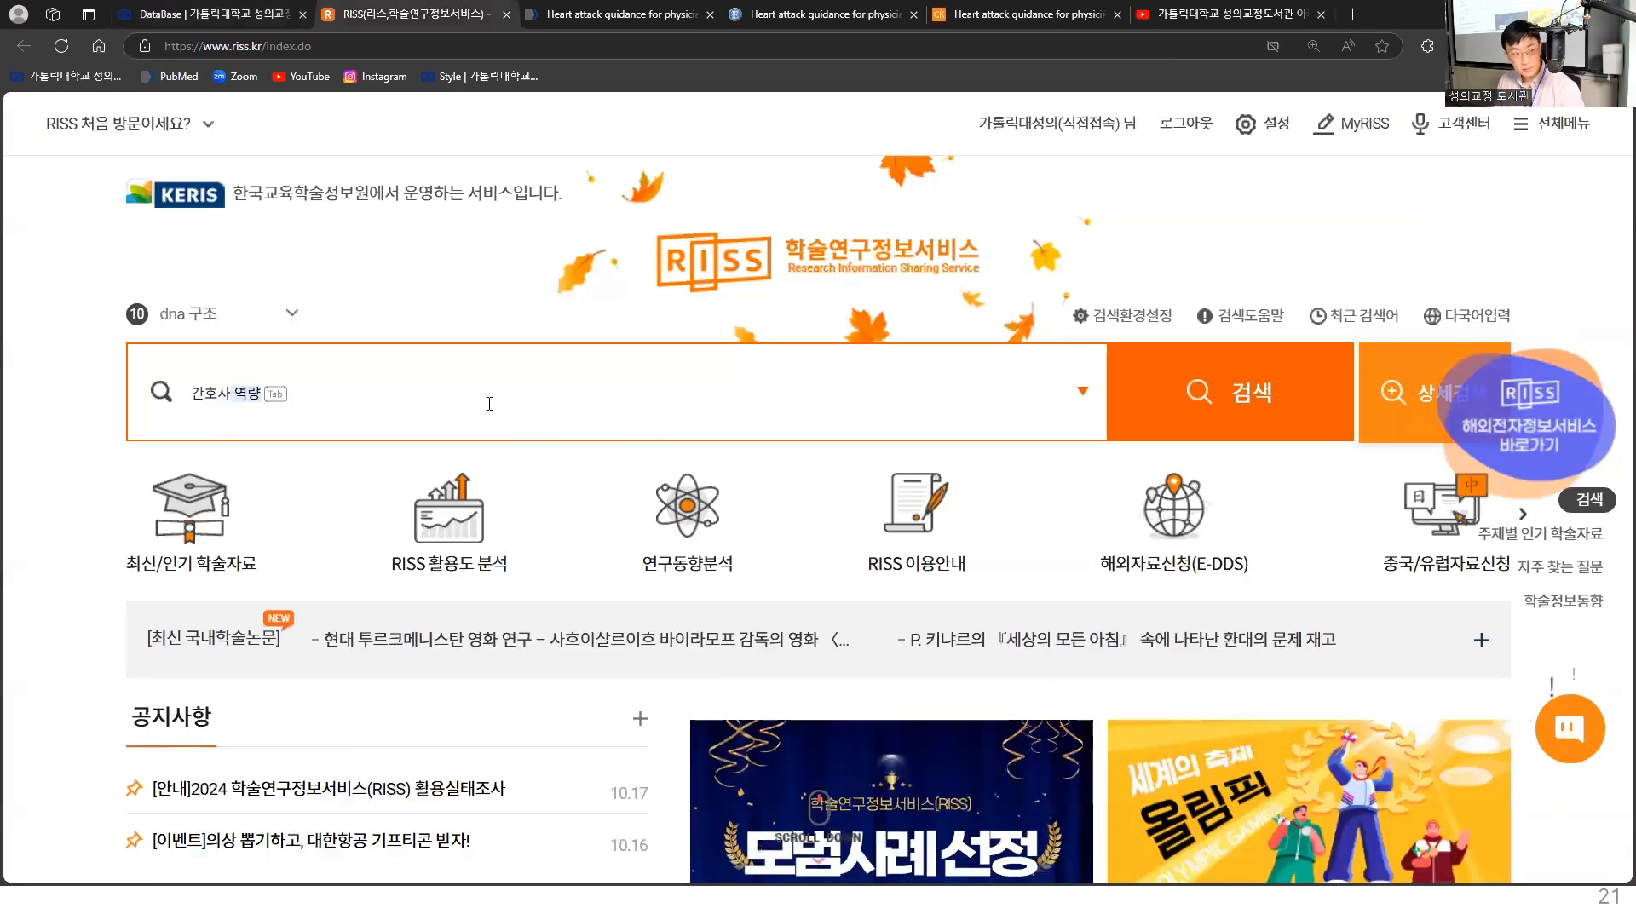
type(" 스트레스")
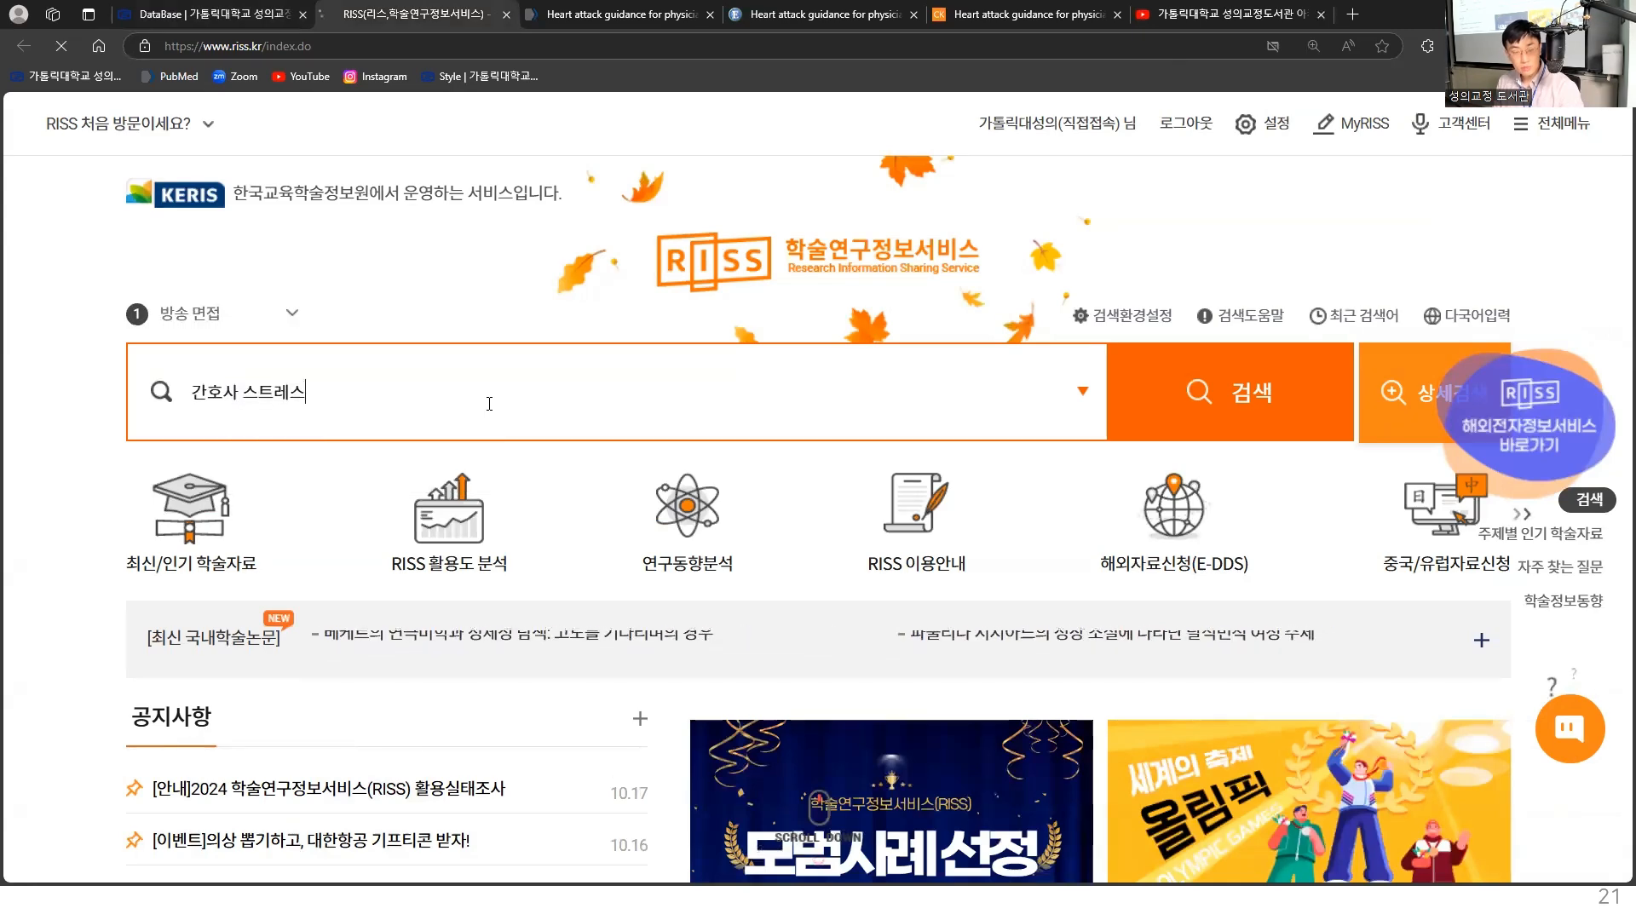
key("Return")
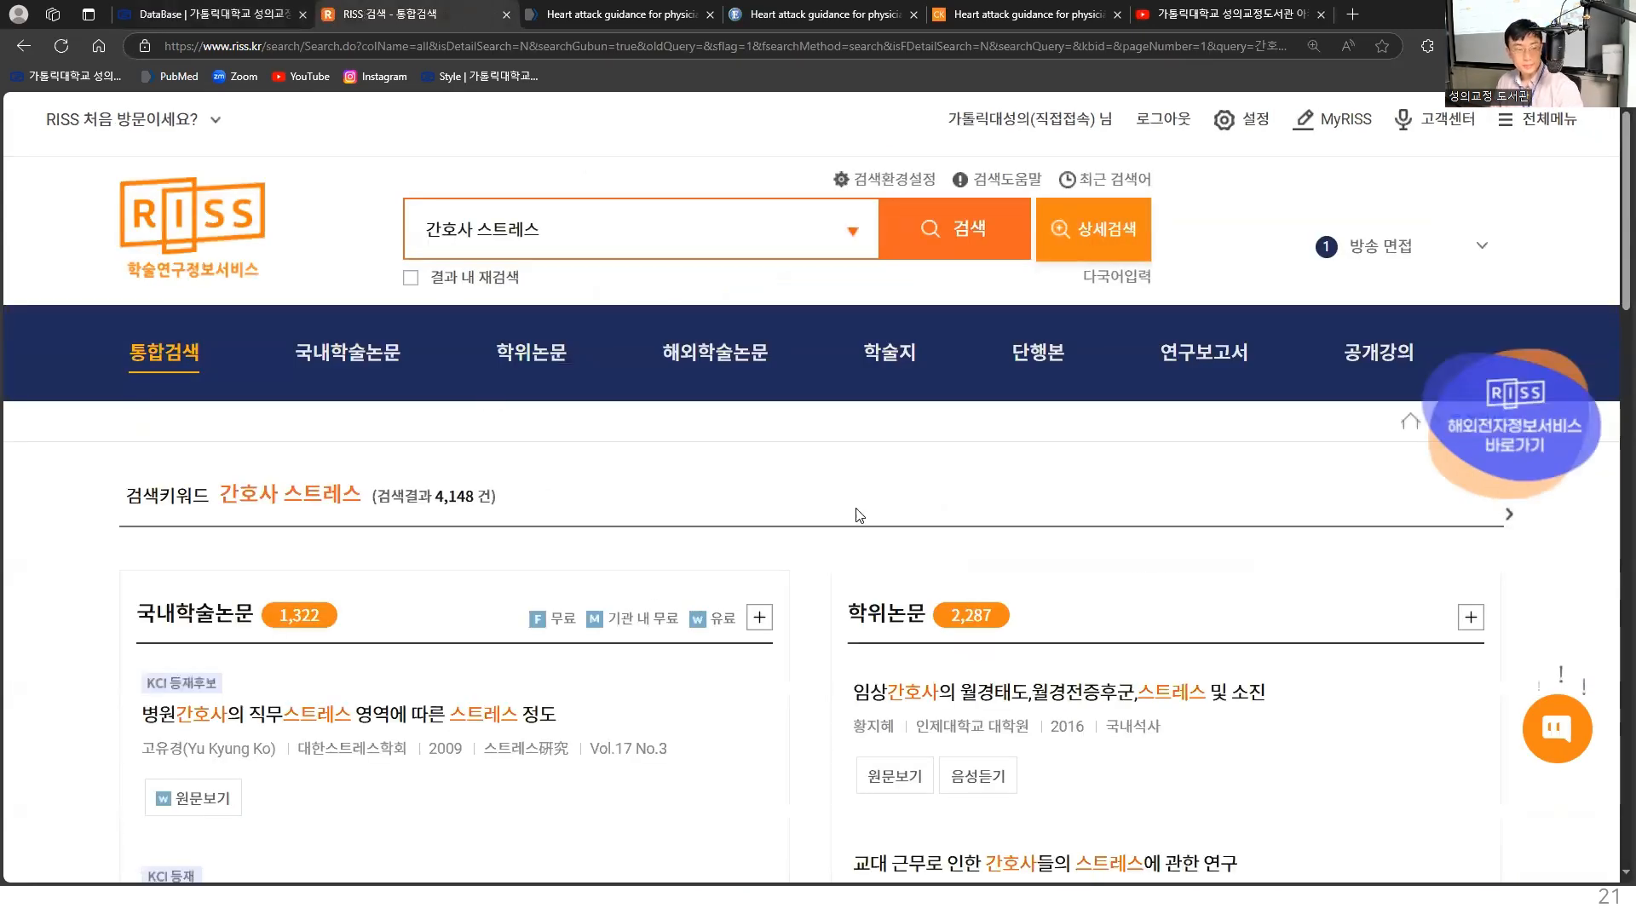
- Enlarge the RISS results page and examine its search keyword and result categories
key("ctrl+plus")
key("ctrl+plus")
key("ctrl+plus")
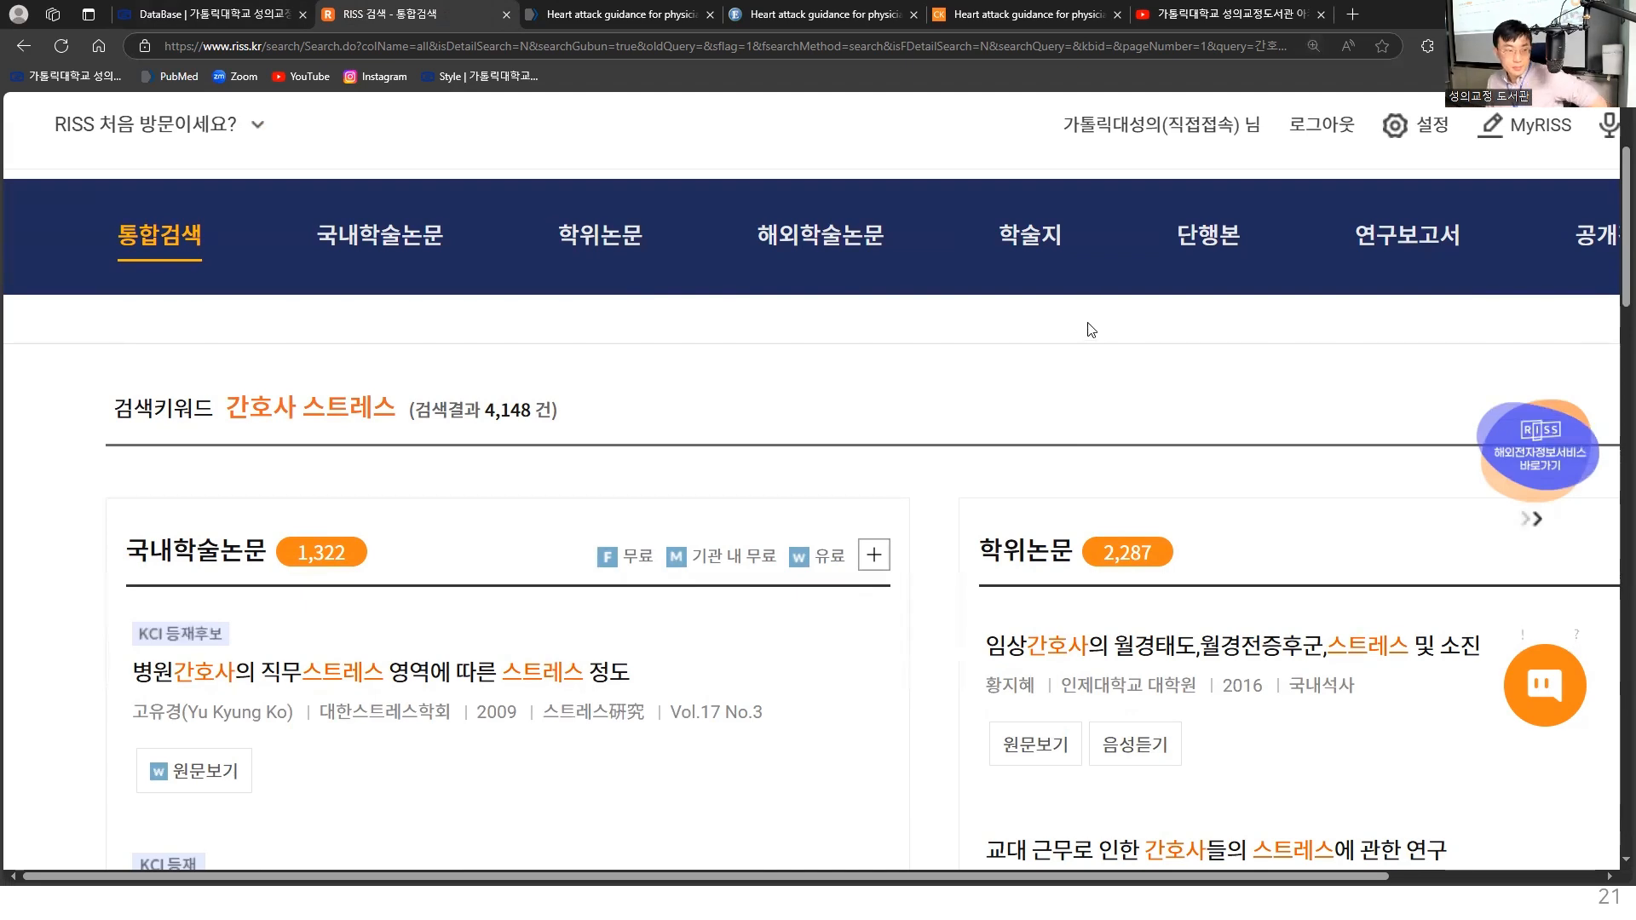
scroll(1089, 321, "up", 1)
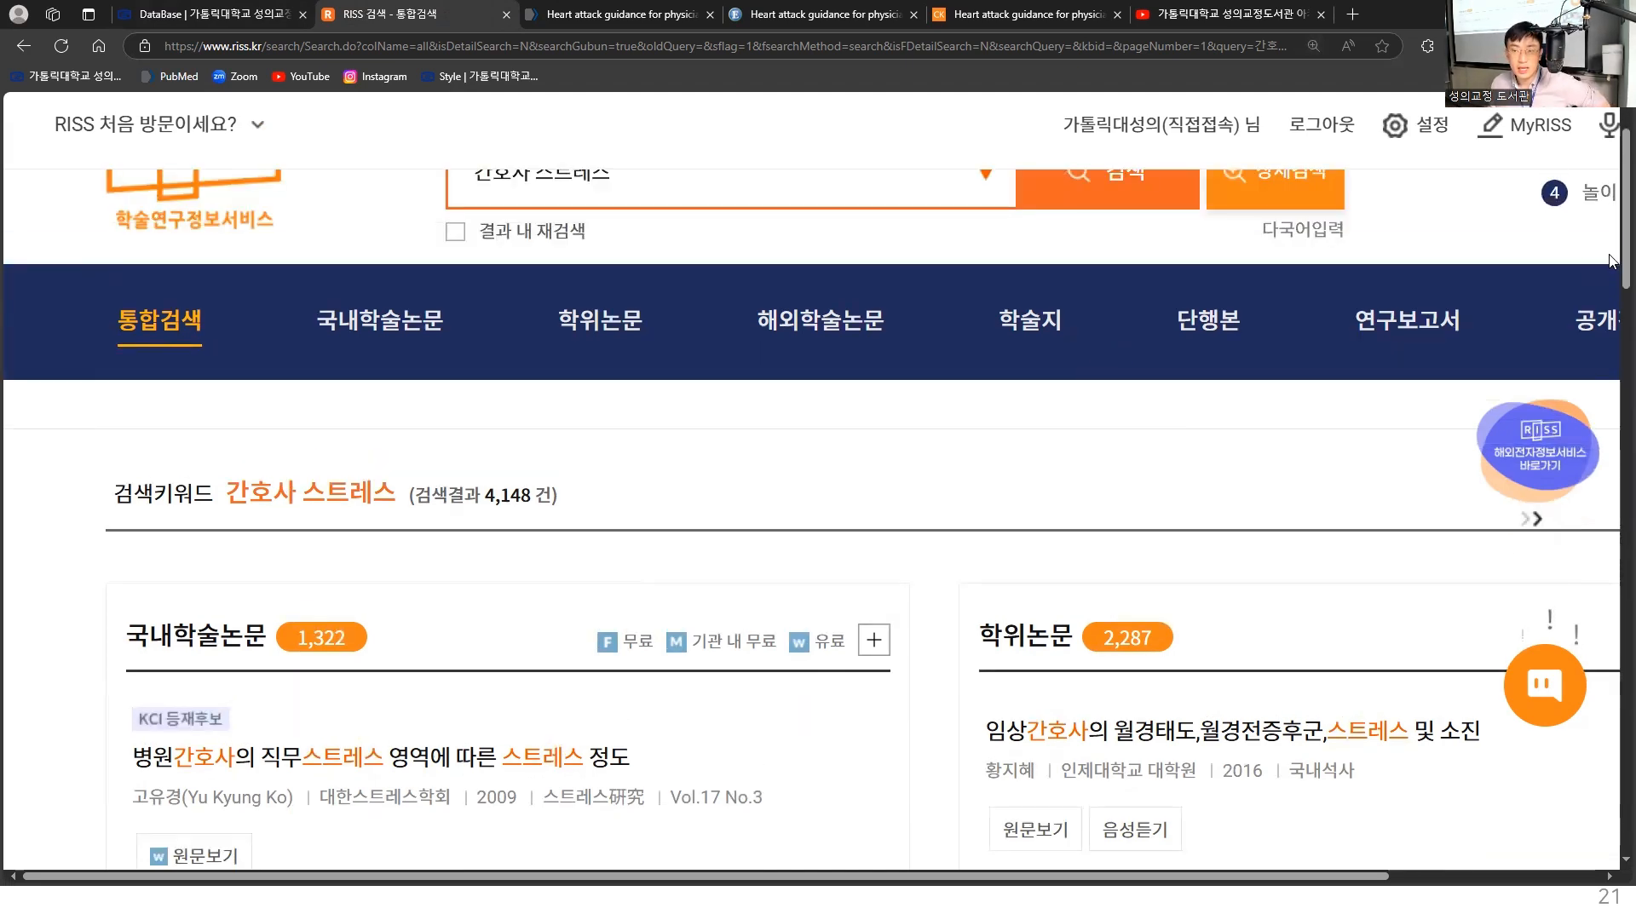
- Review the RISS result categories and expand the 학위논문 category to list all its results
scroll(1607, 230, "up", 1)
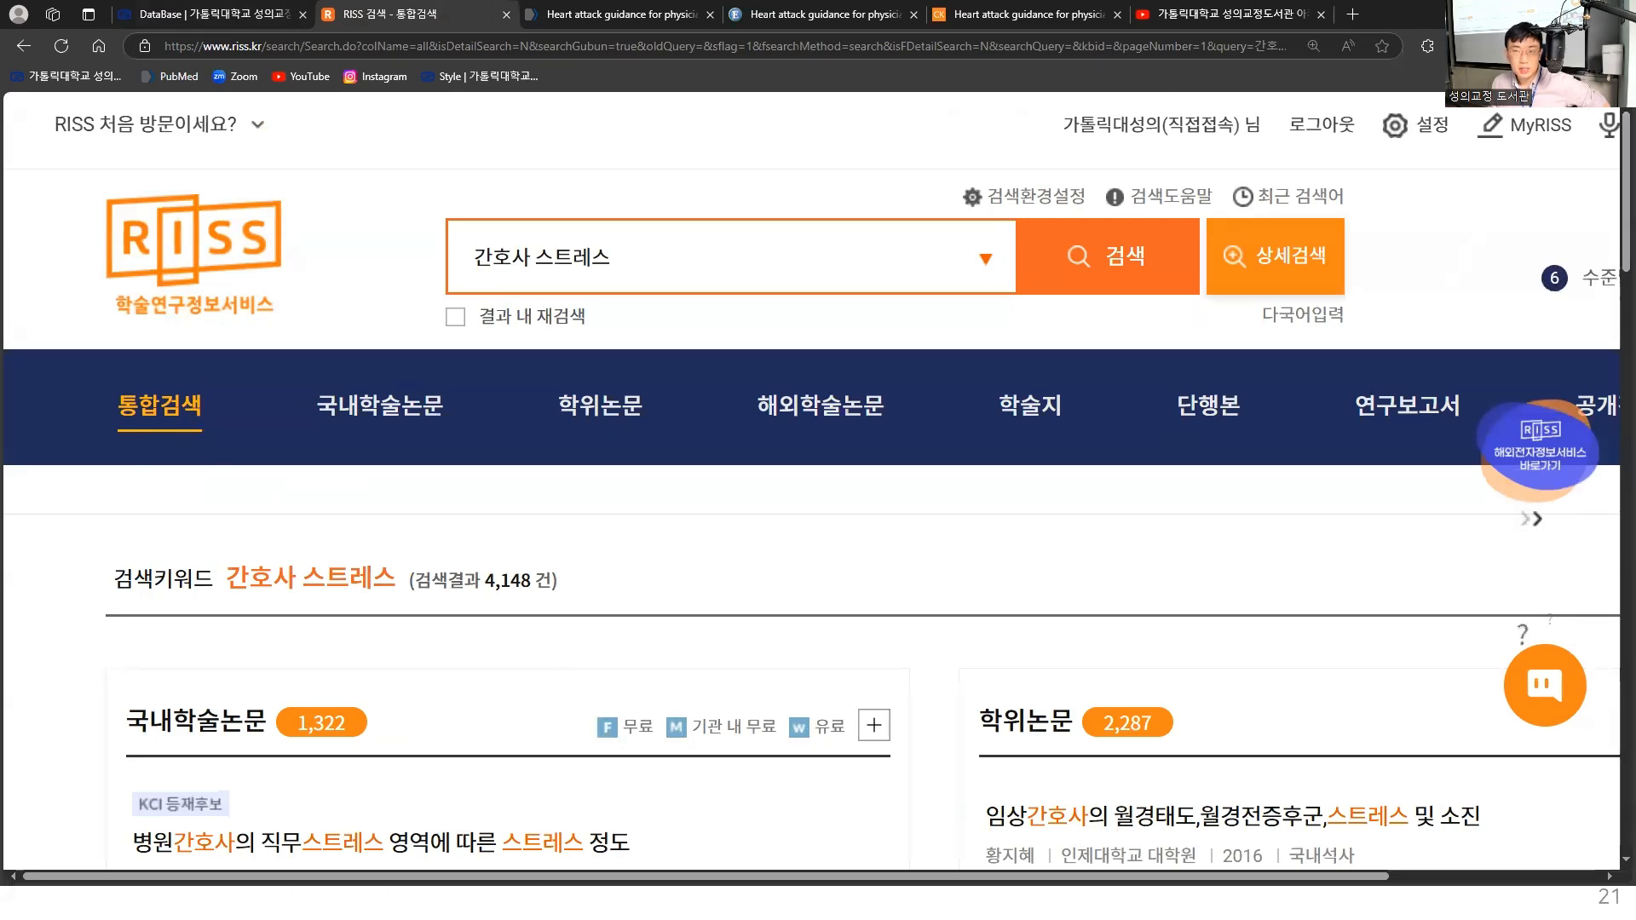
scroll(1614, 287, "down", 5)
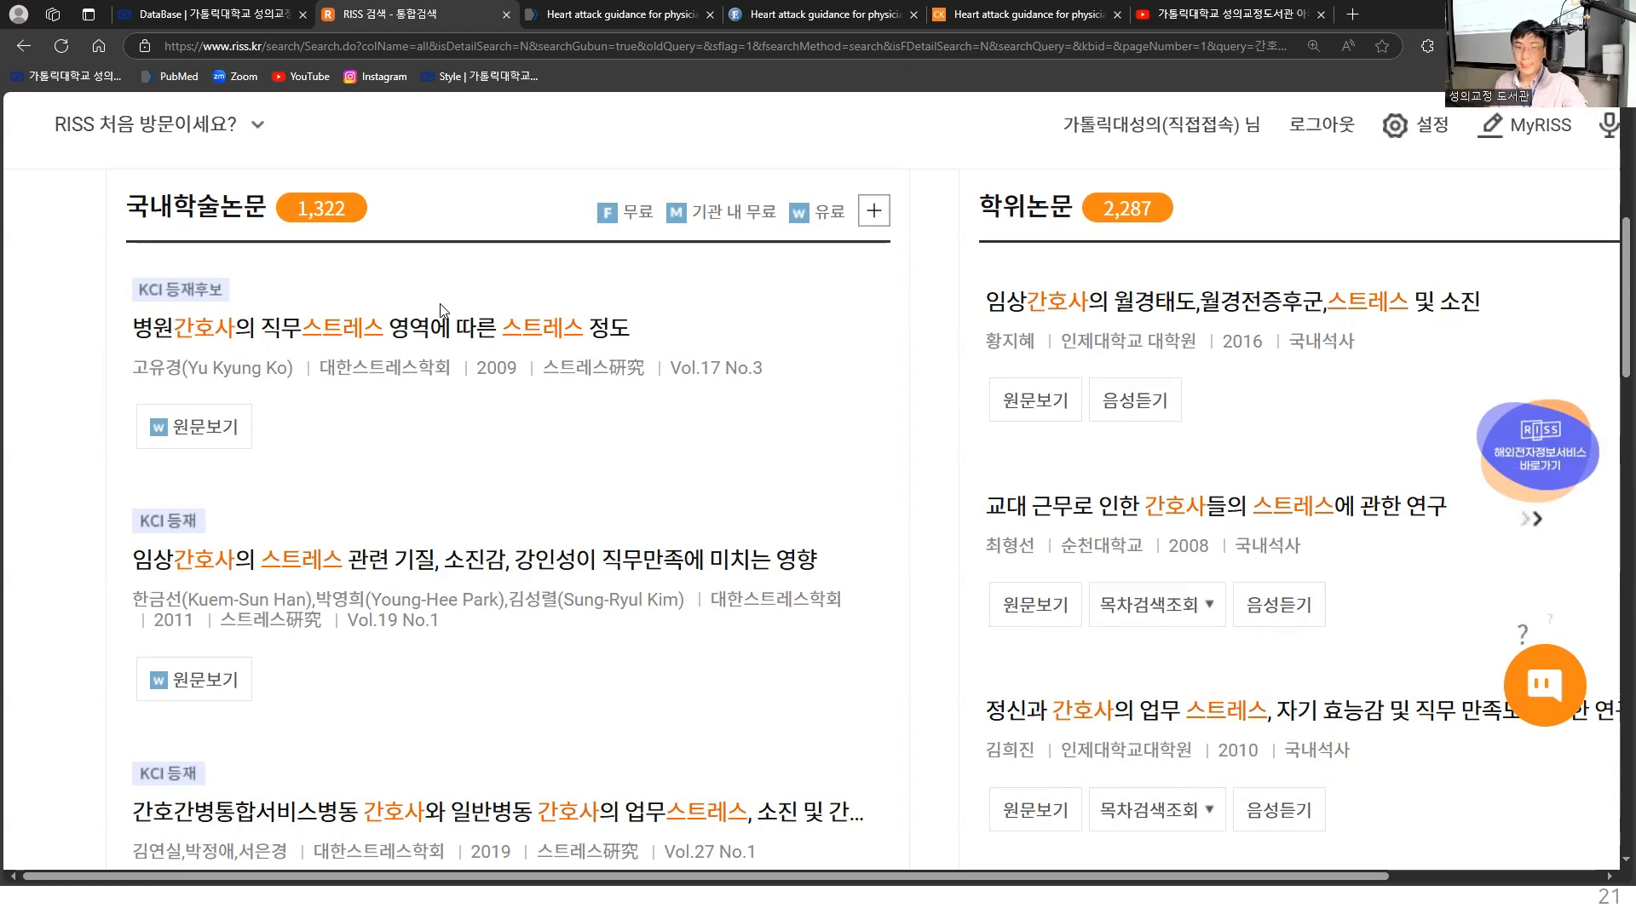
left_click_drag(937, 882, 1117, 867)
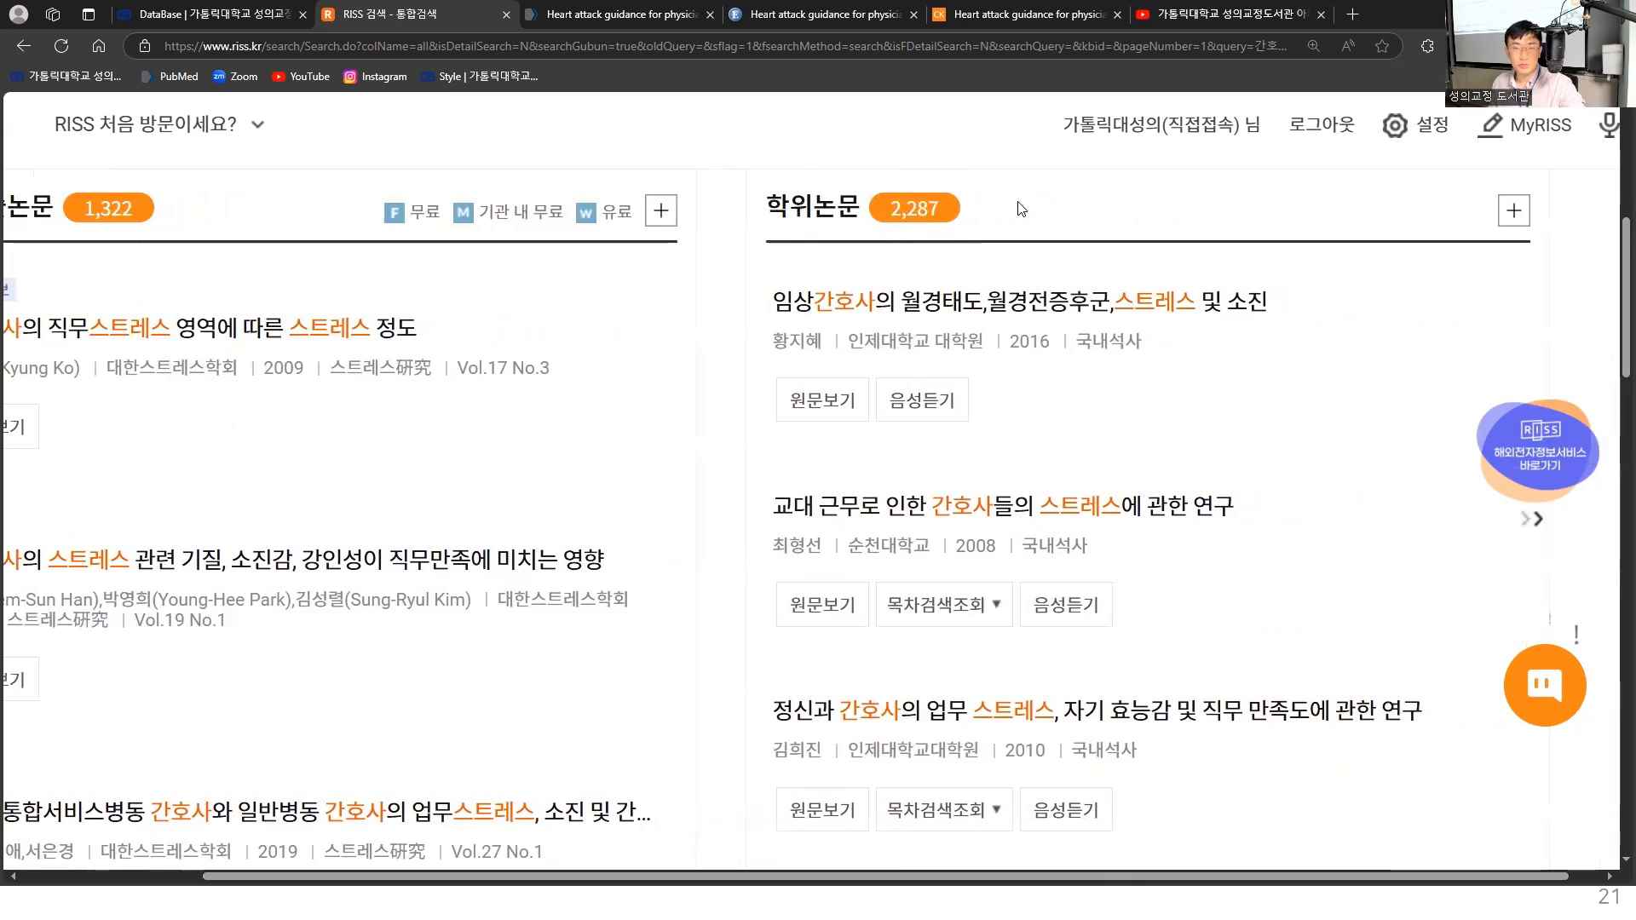
left_click(1514, 213)
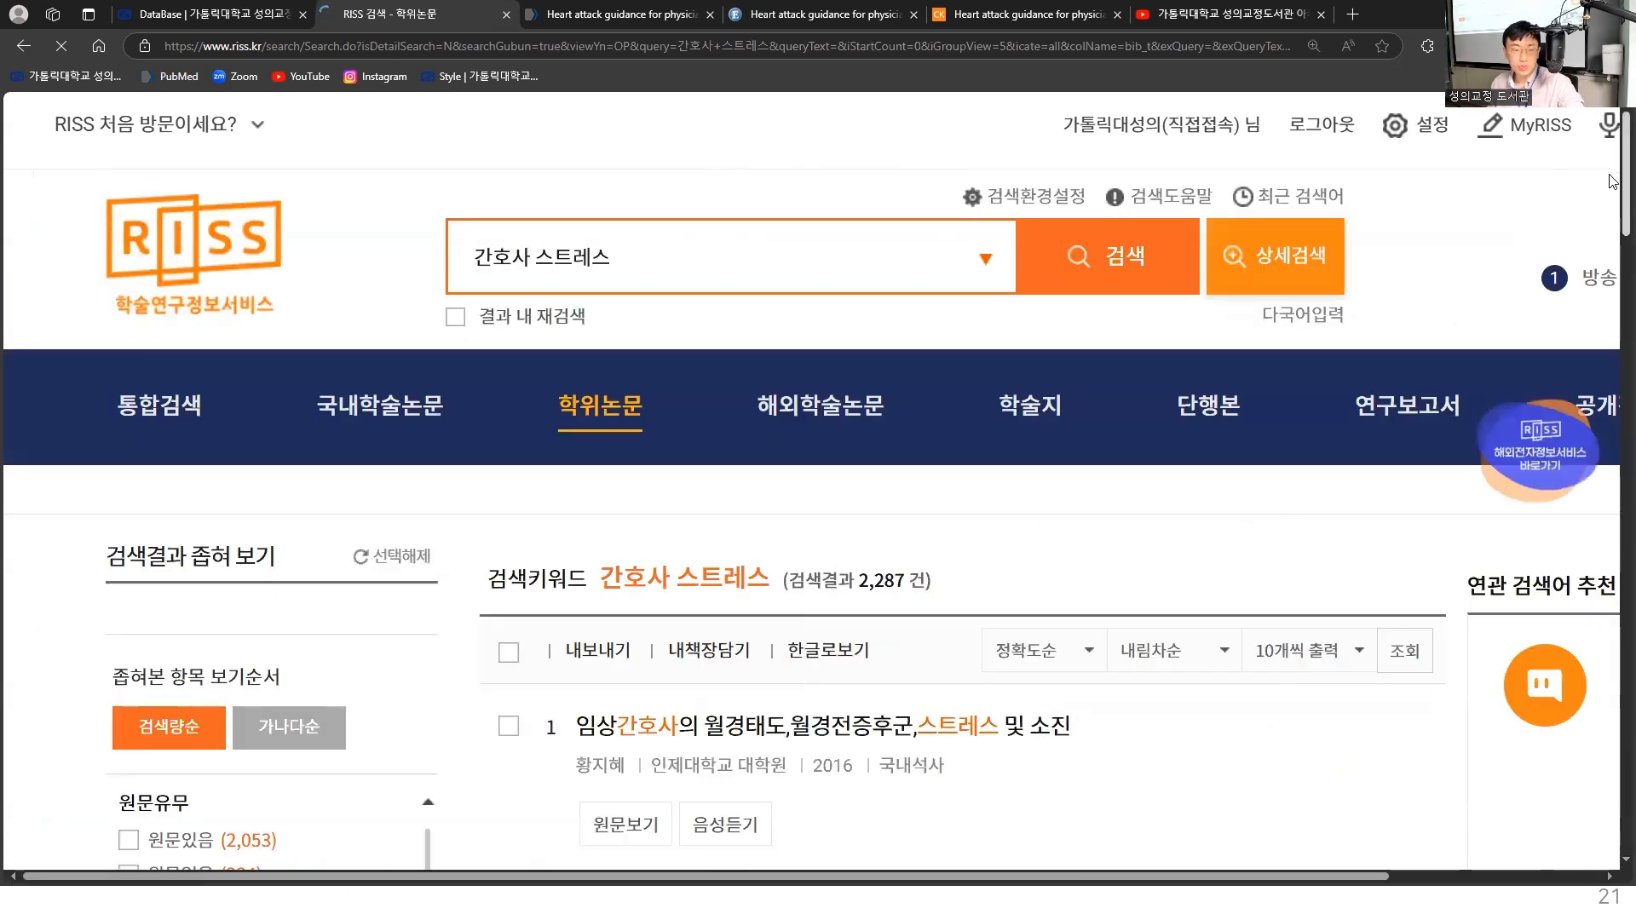
- Open the first thesis record, "임상간호사의 월경태도,월경전증후군,스트레스 및 소진", and expand its Korean abstract
scroll(1611, 209, "down", 3)
scroll(1610, 209, "down", 3)
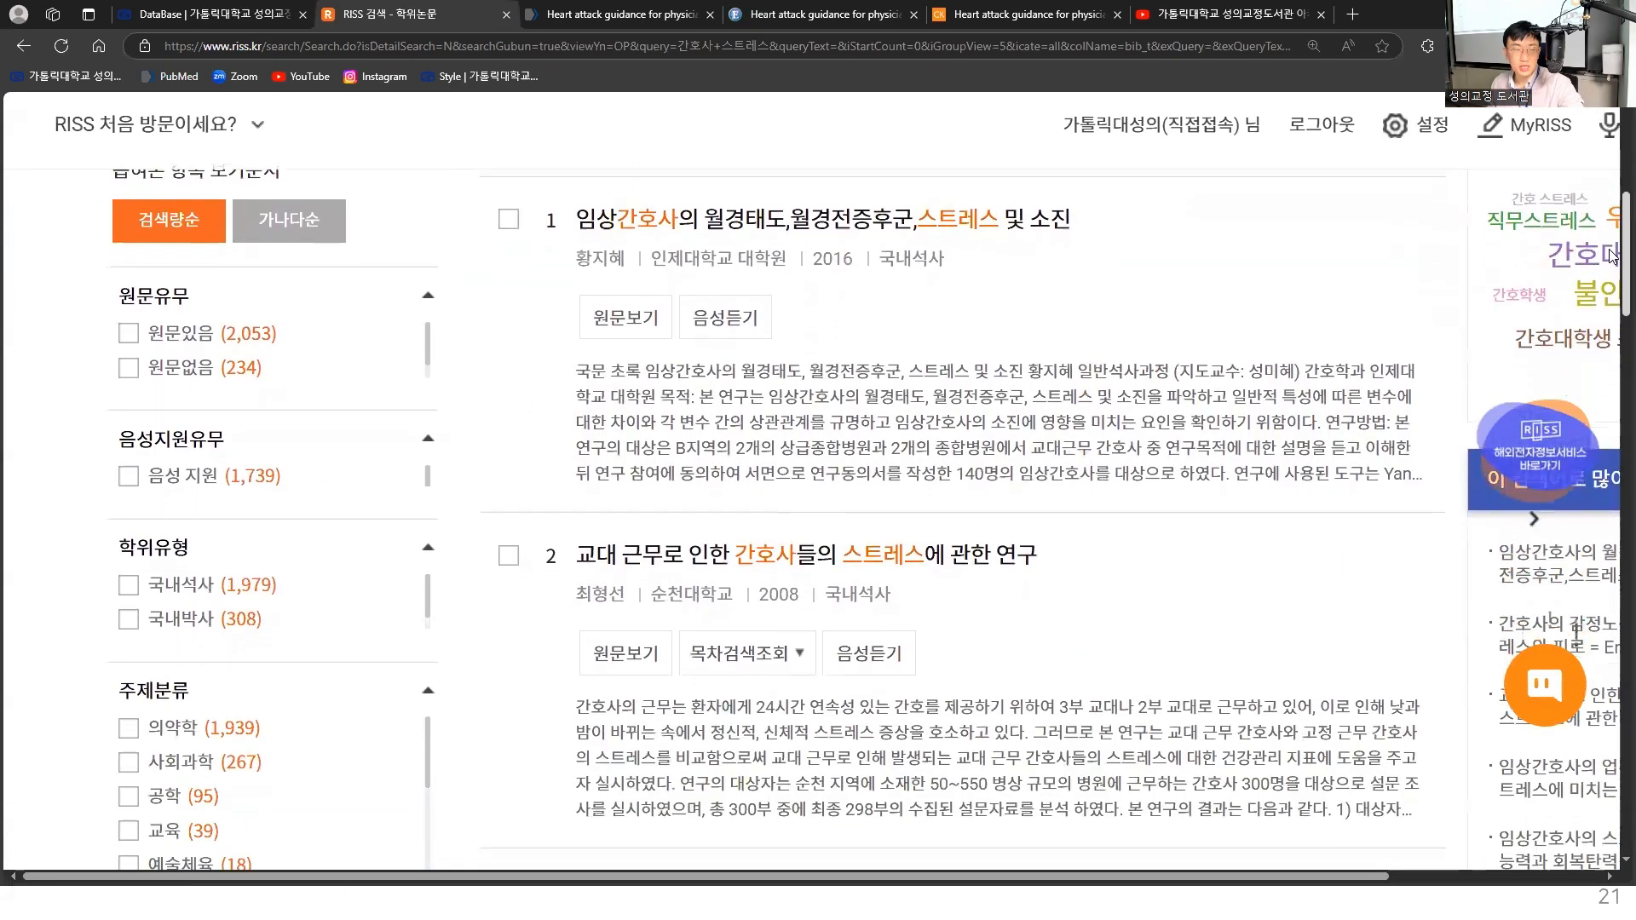
left_click(1003, 228)
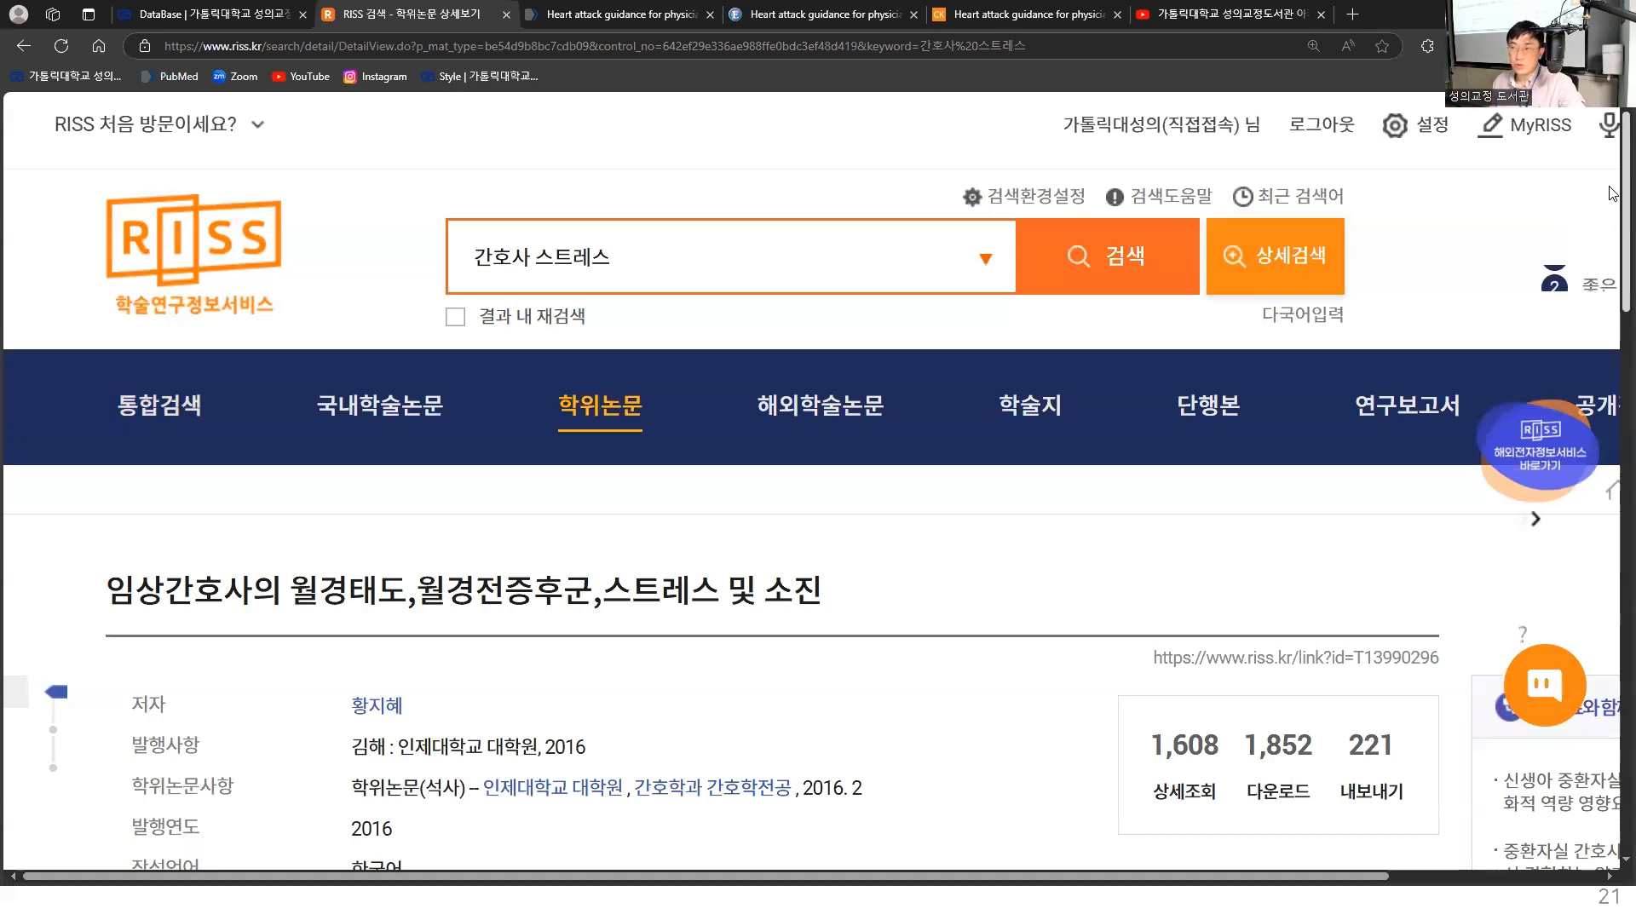
left_click_drag(1610, 187, 1610, 465)
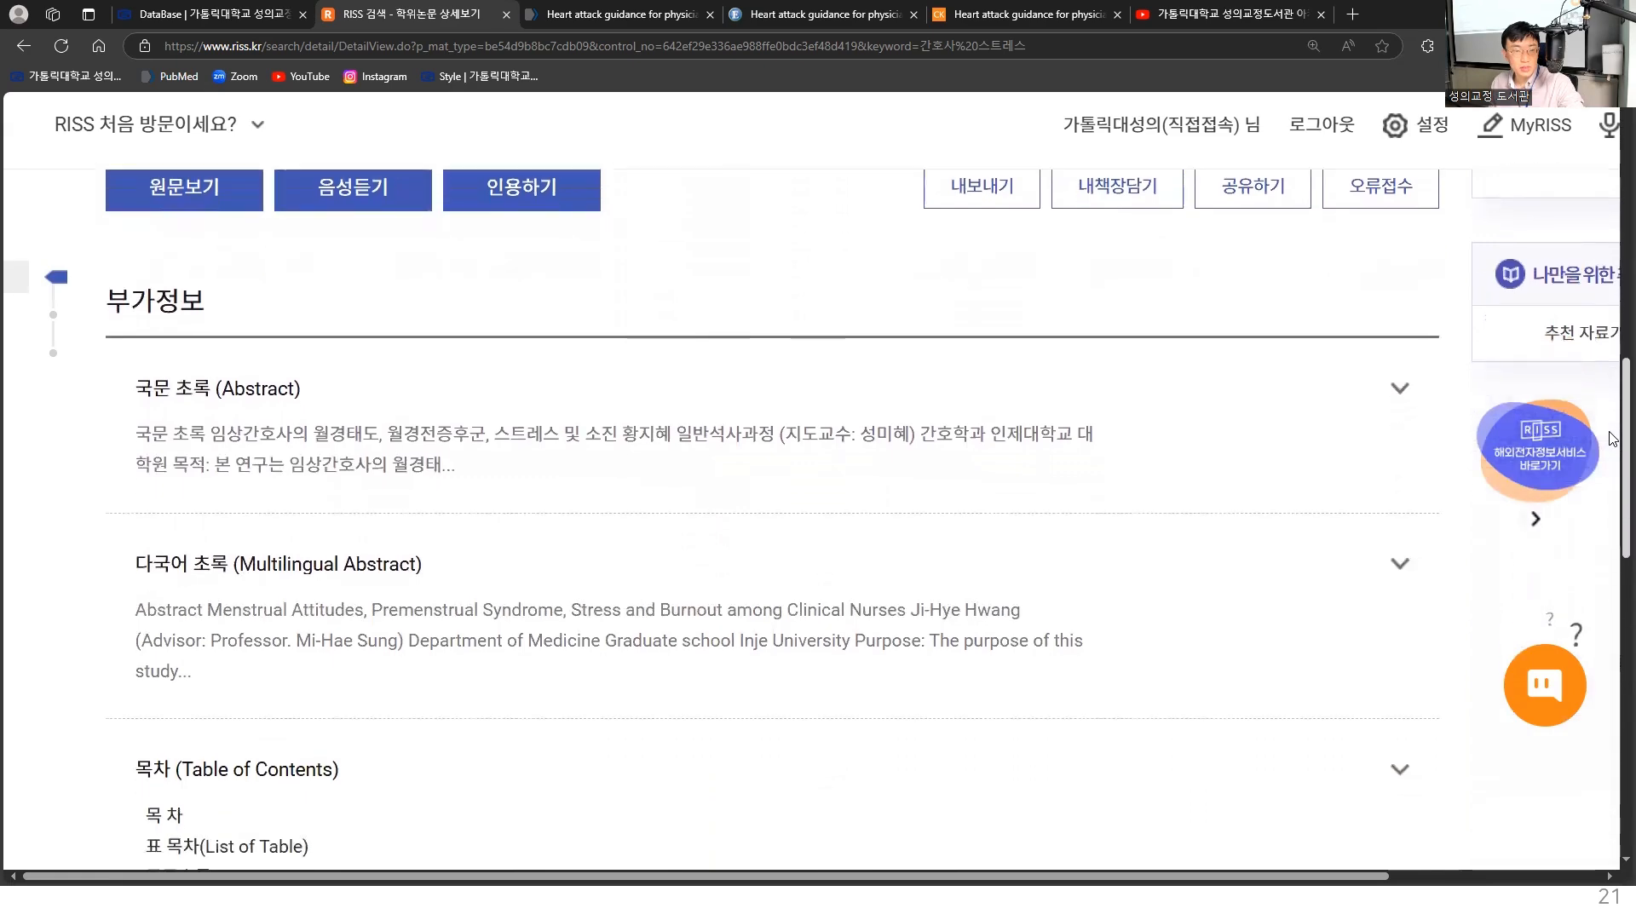
left_click(1405, 396)
scroll(1324, 503, "down", 2)
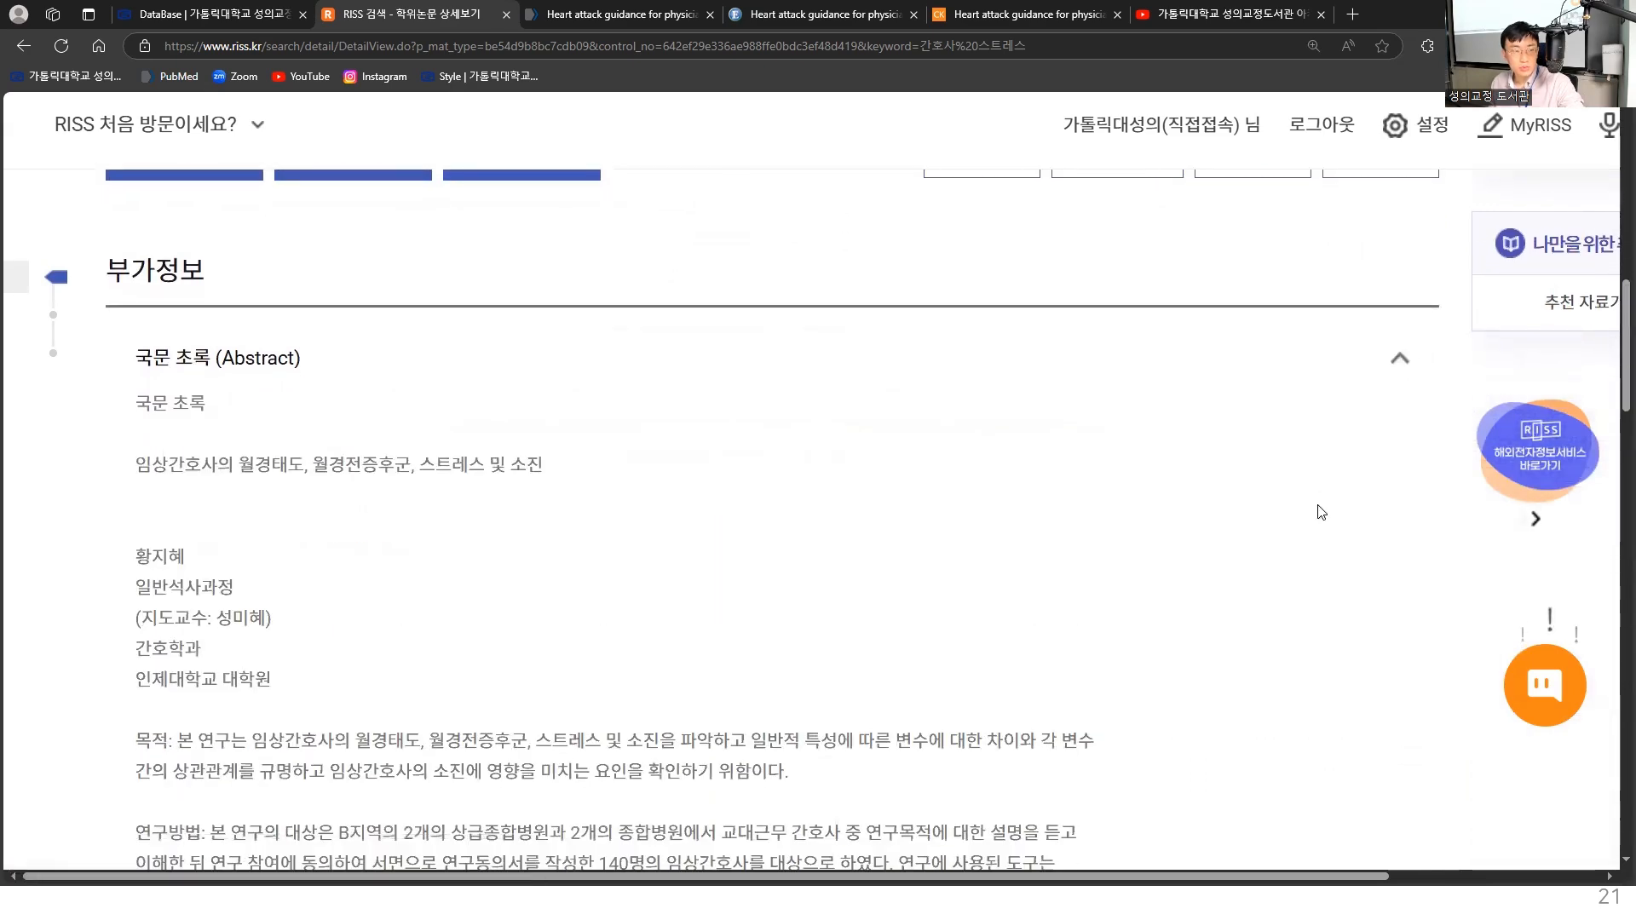
- Open the thesis's full-text PDF, enlarge its window to view the first pages, and close it
left_click_drag(1611, 329, 1612, 227)
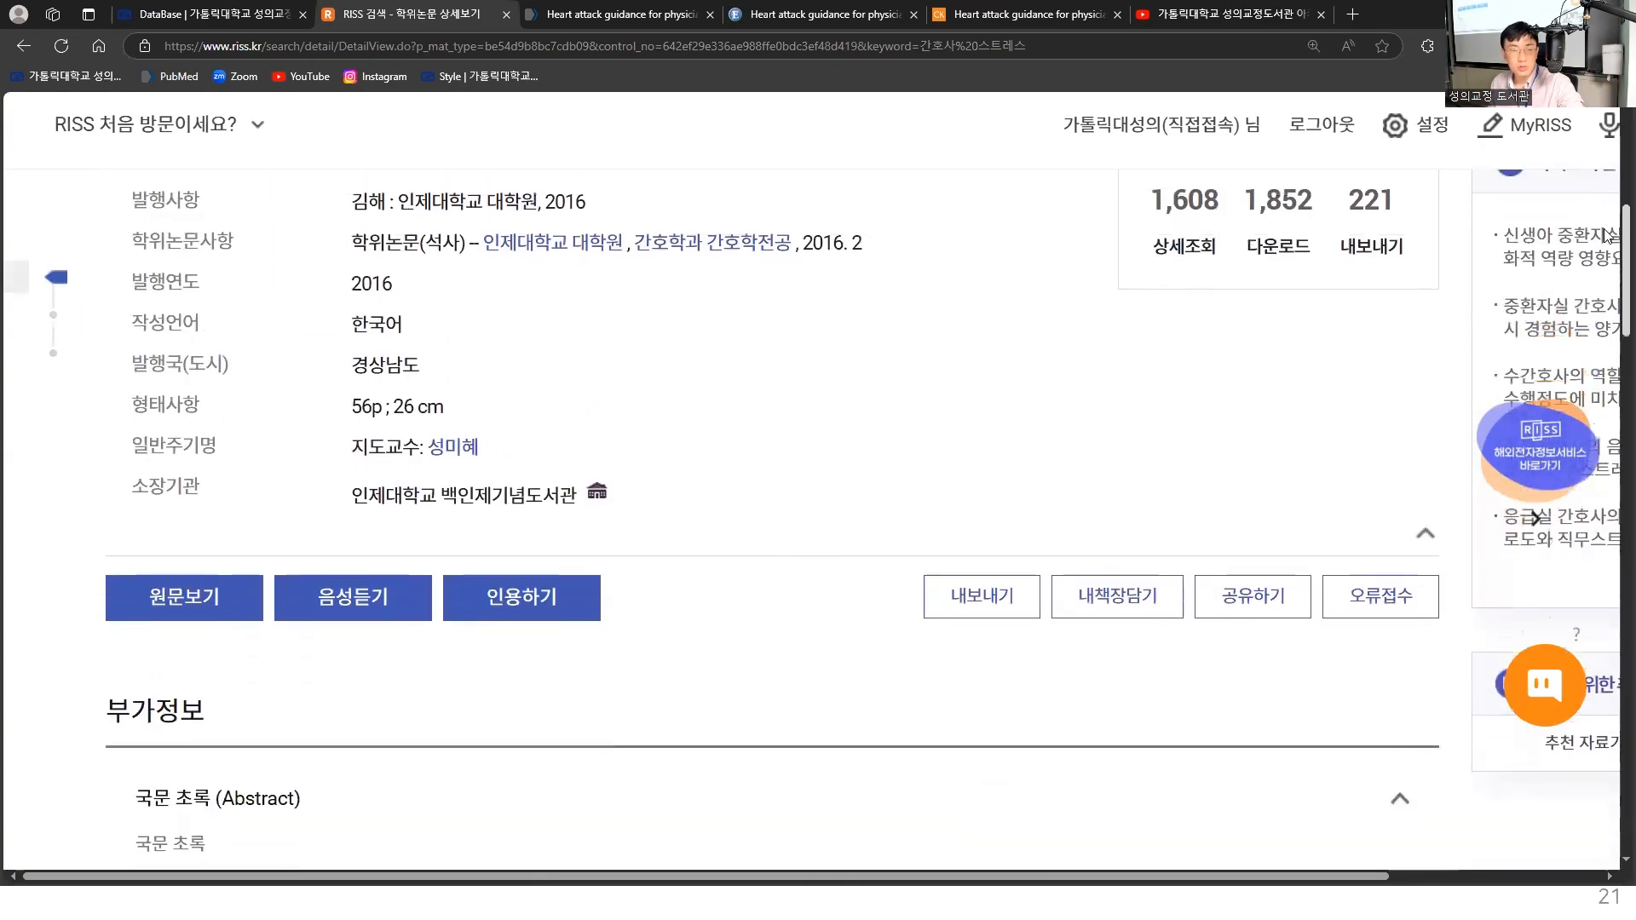
left_click(189, 615)
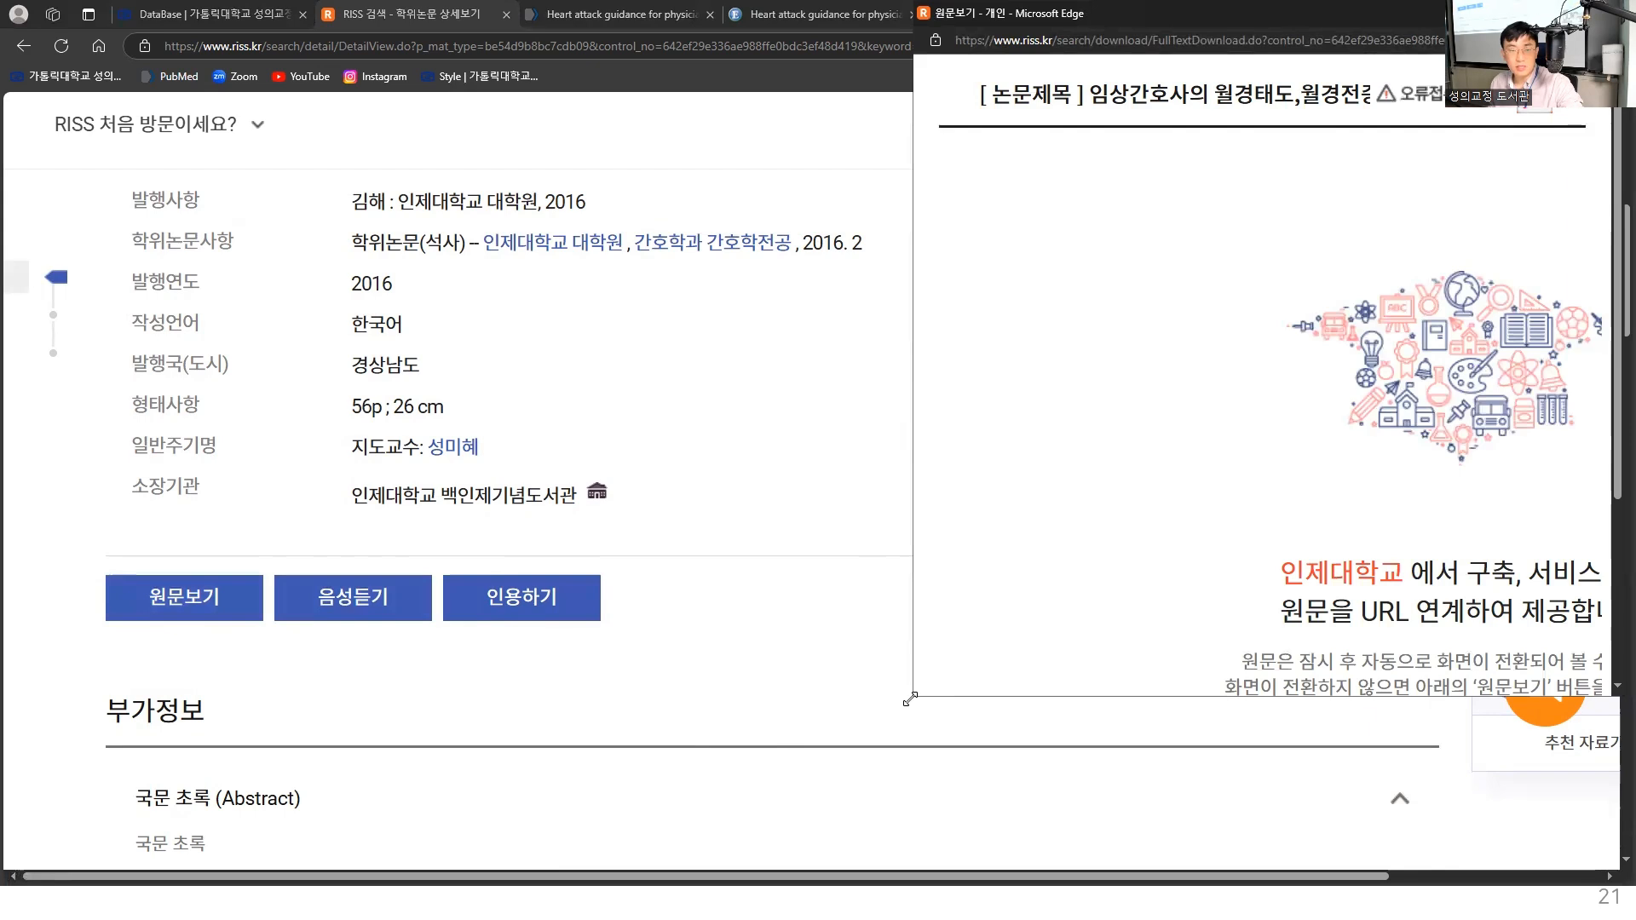
left_click_drag(910, 699, 456, 805)
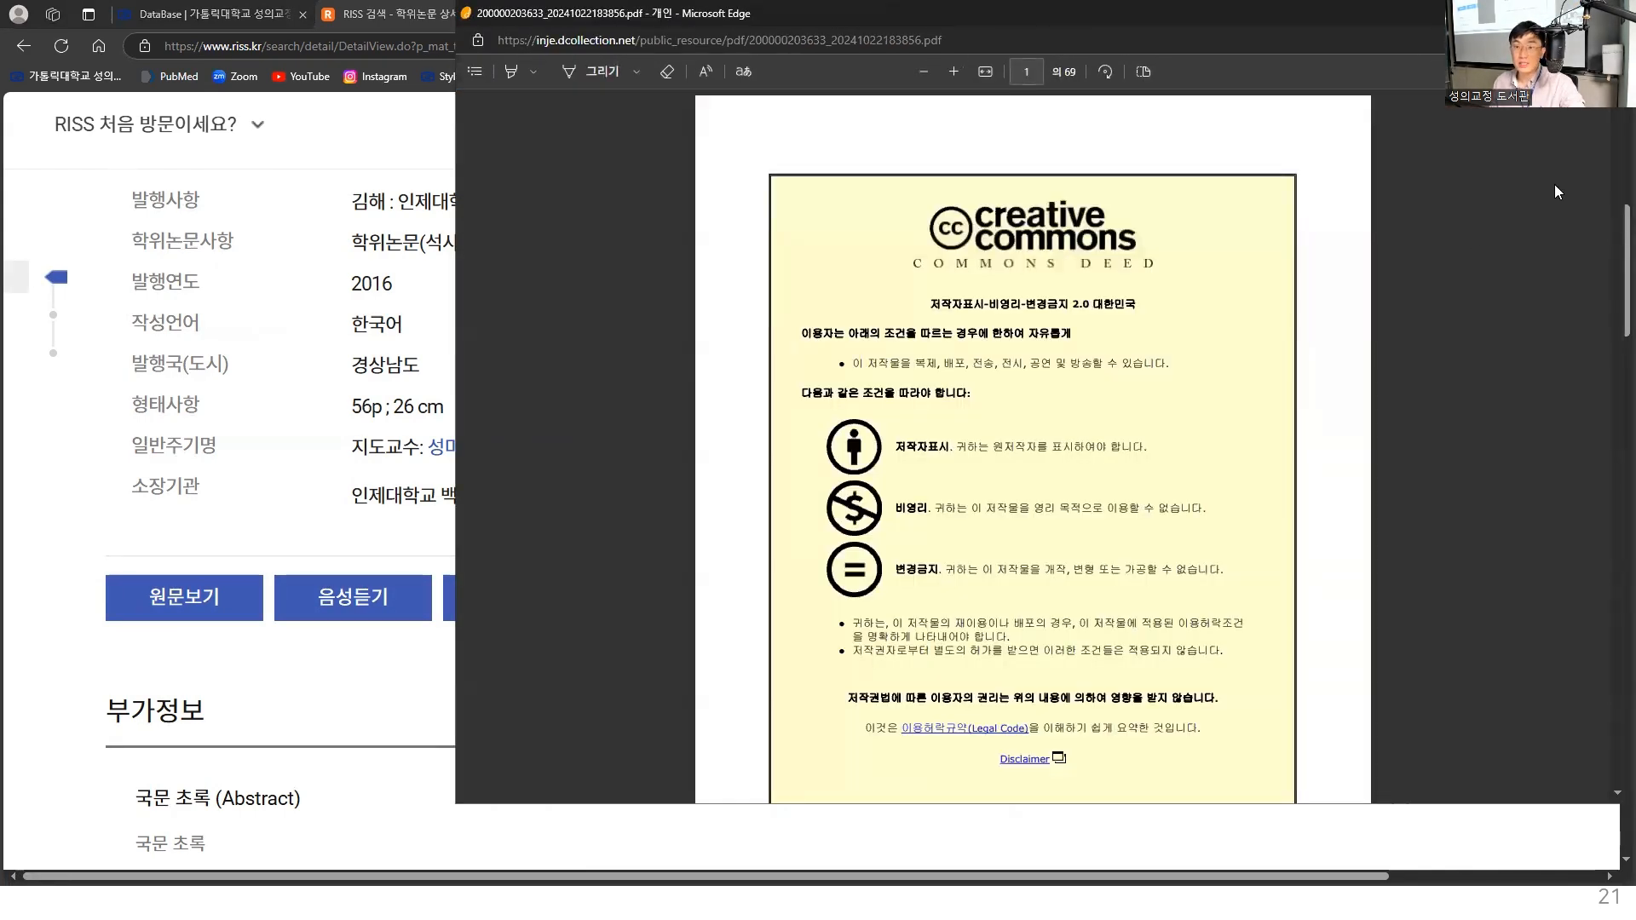
scroll(1613, 114, "down", 10)
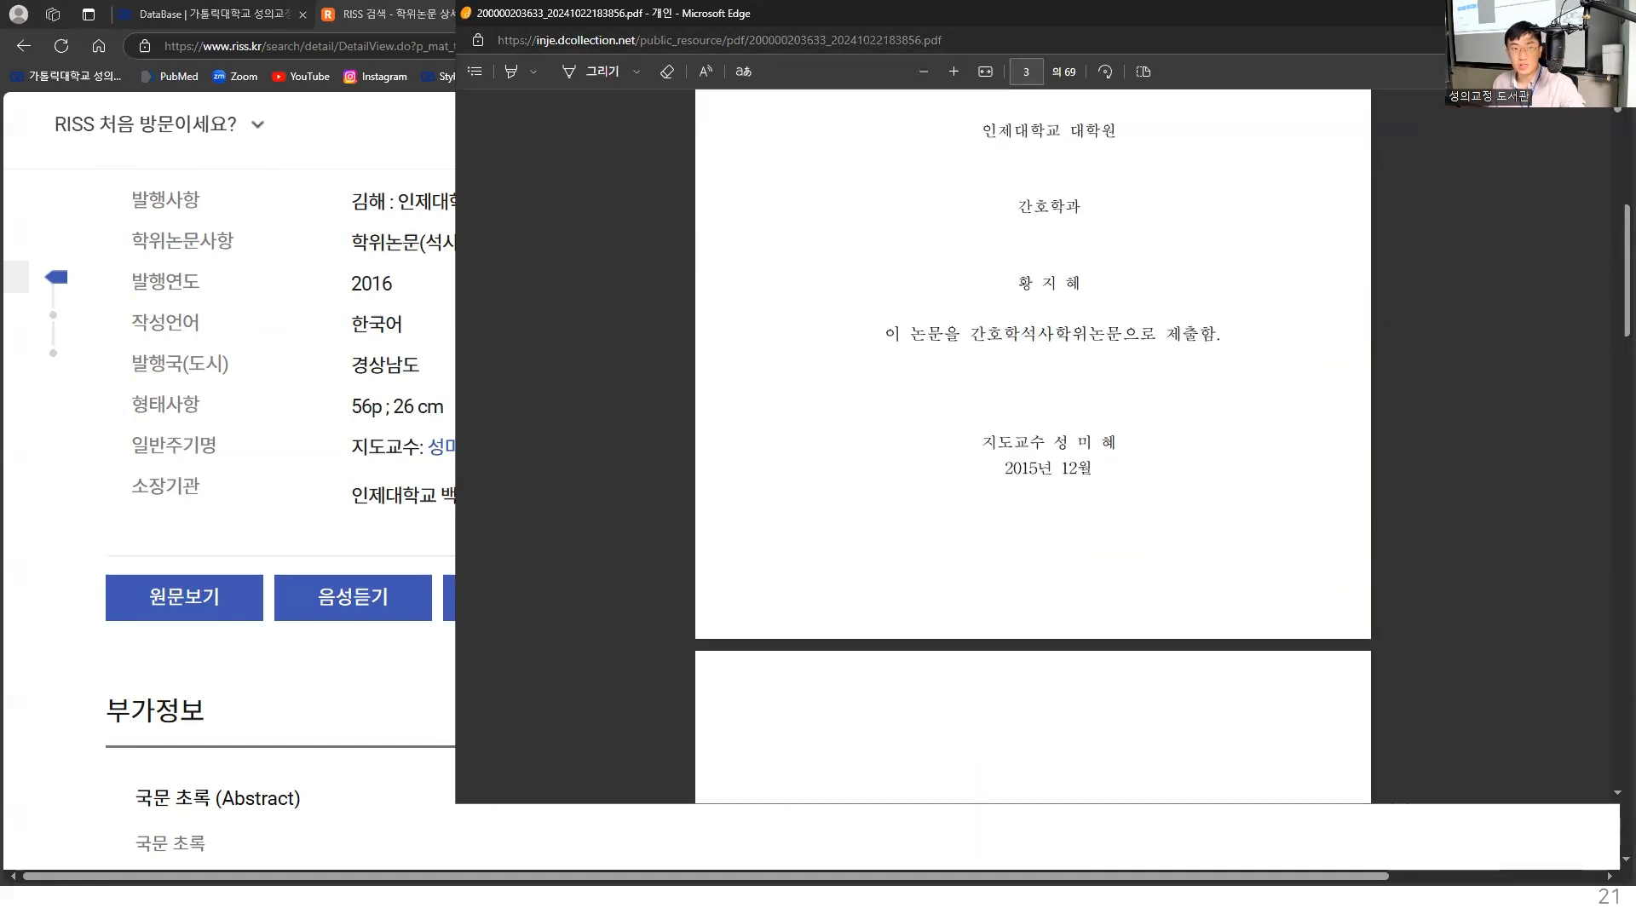
left_click_drag(1022, 13, 1015, 65)
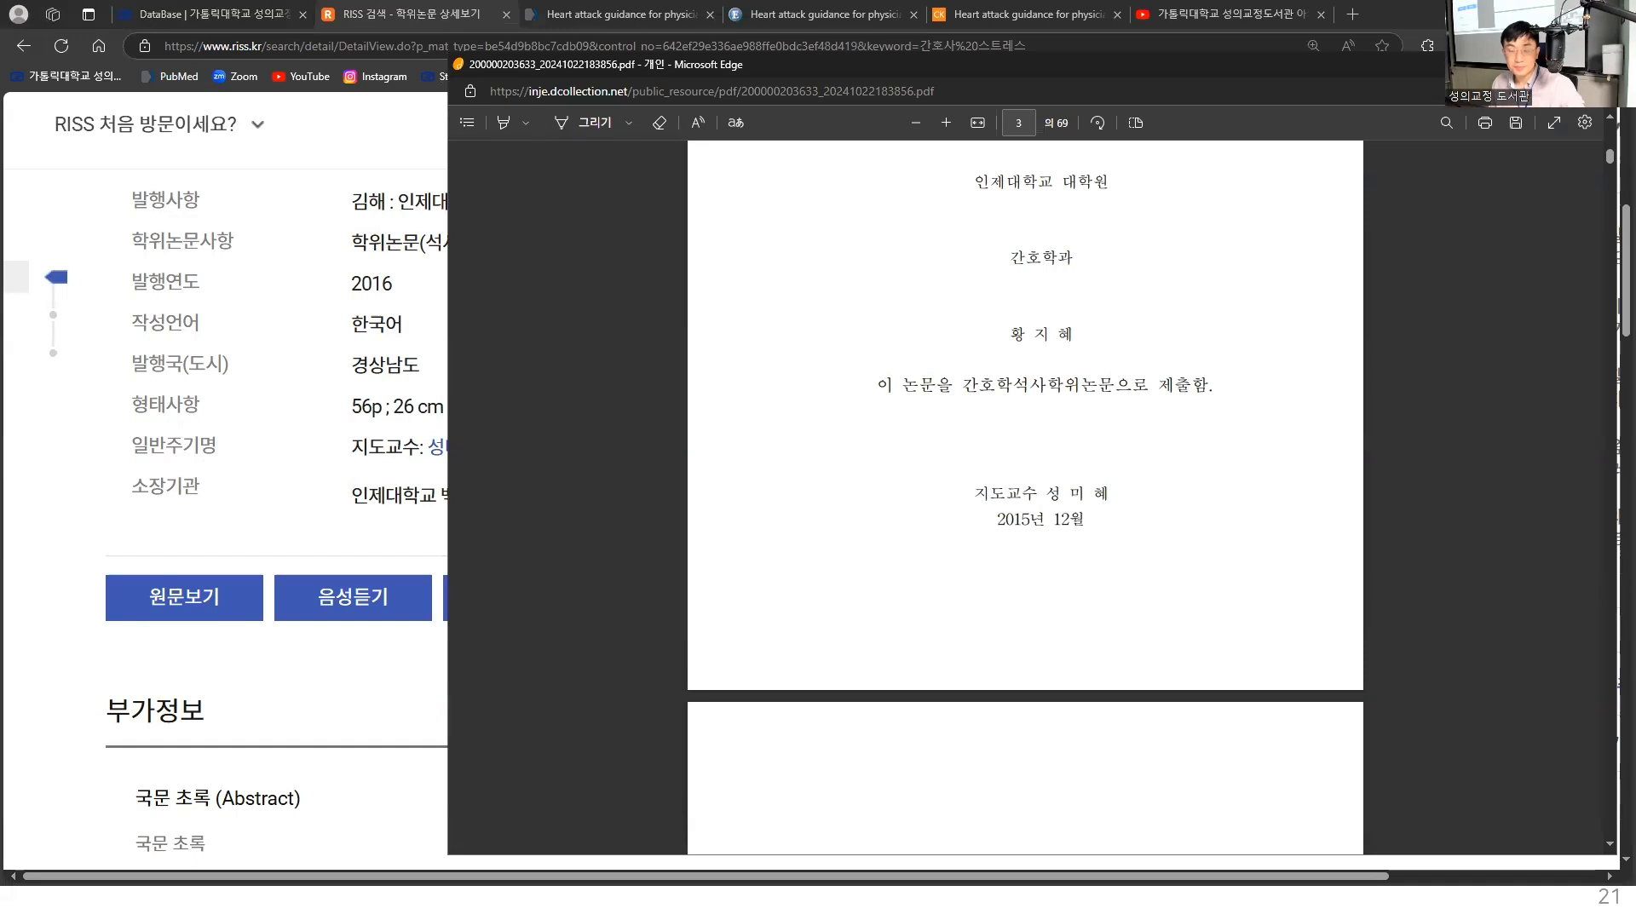
left_click(1598, 65)
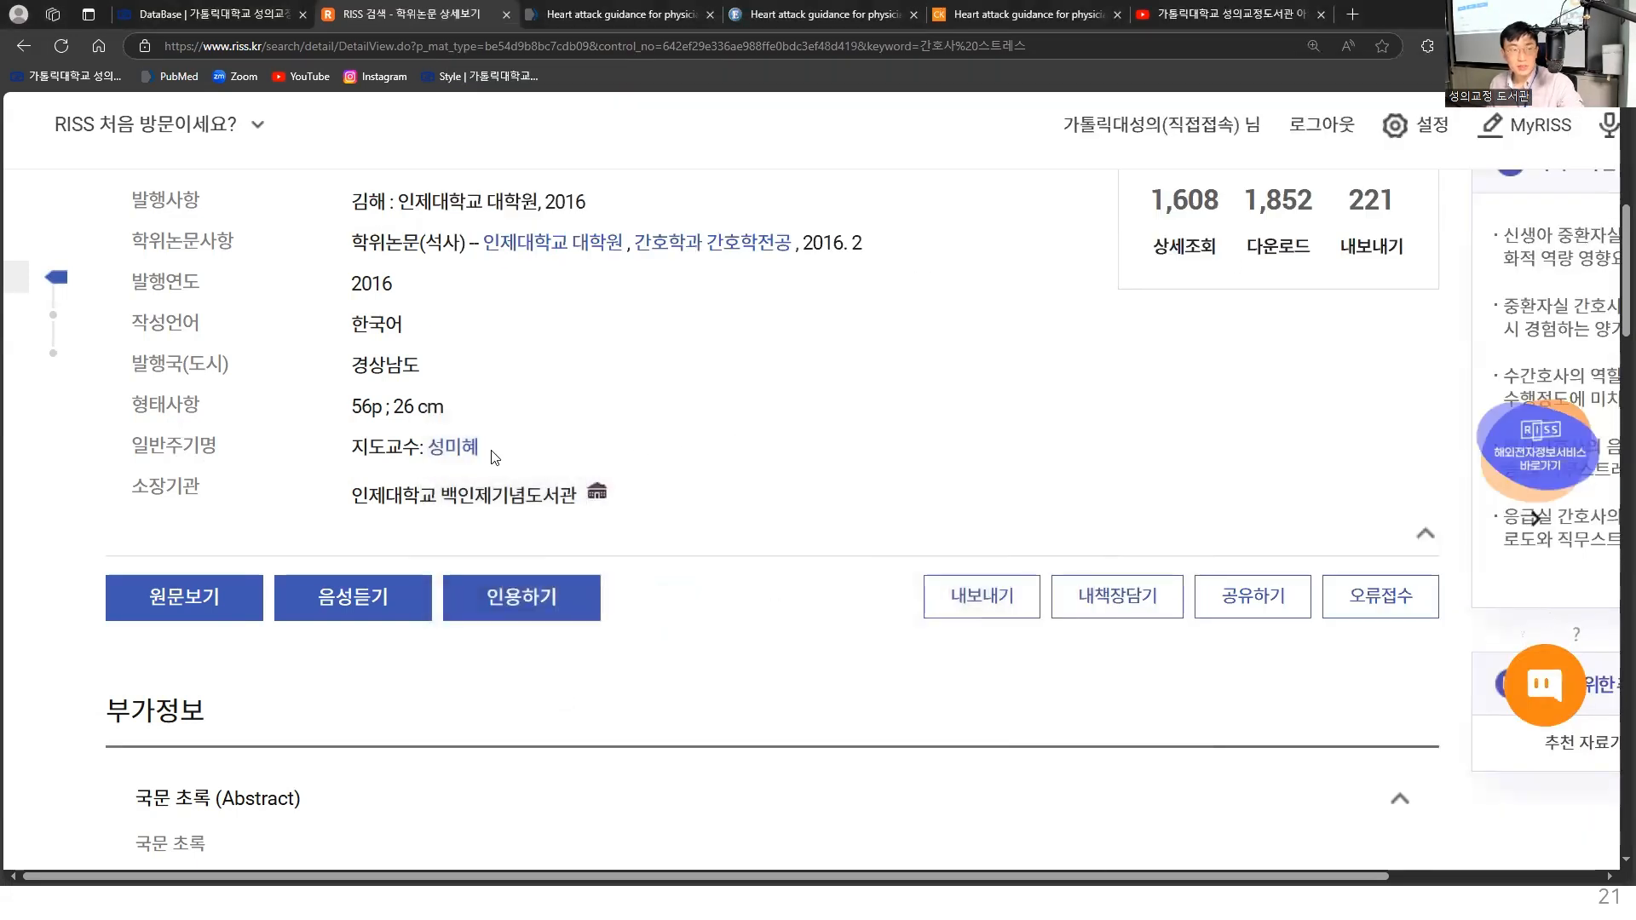
- Export the thesis record's bibliographic data in the EndNote / Mendeley format with all information fields included
scroll(689, 437, "up", 1)
scroll(690, 437, "up", 1)
left_click_drag(107, 214, 829, 217)
left_click(852, 308)
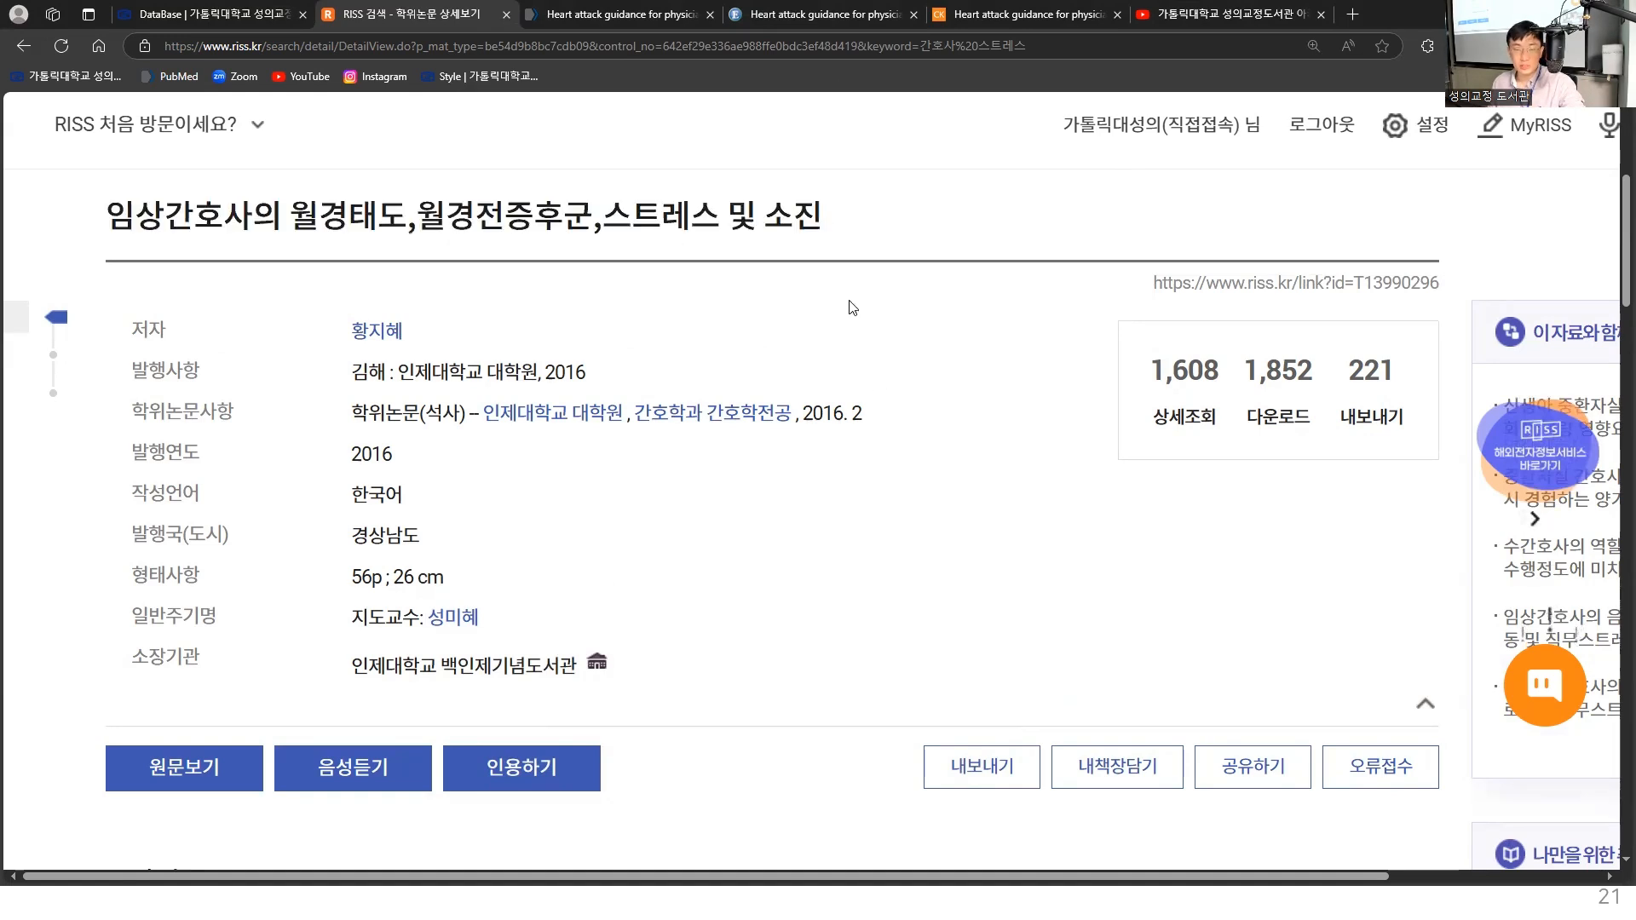
left_click(971, 789)
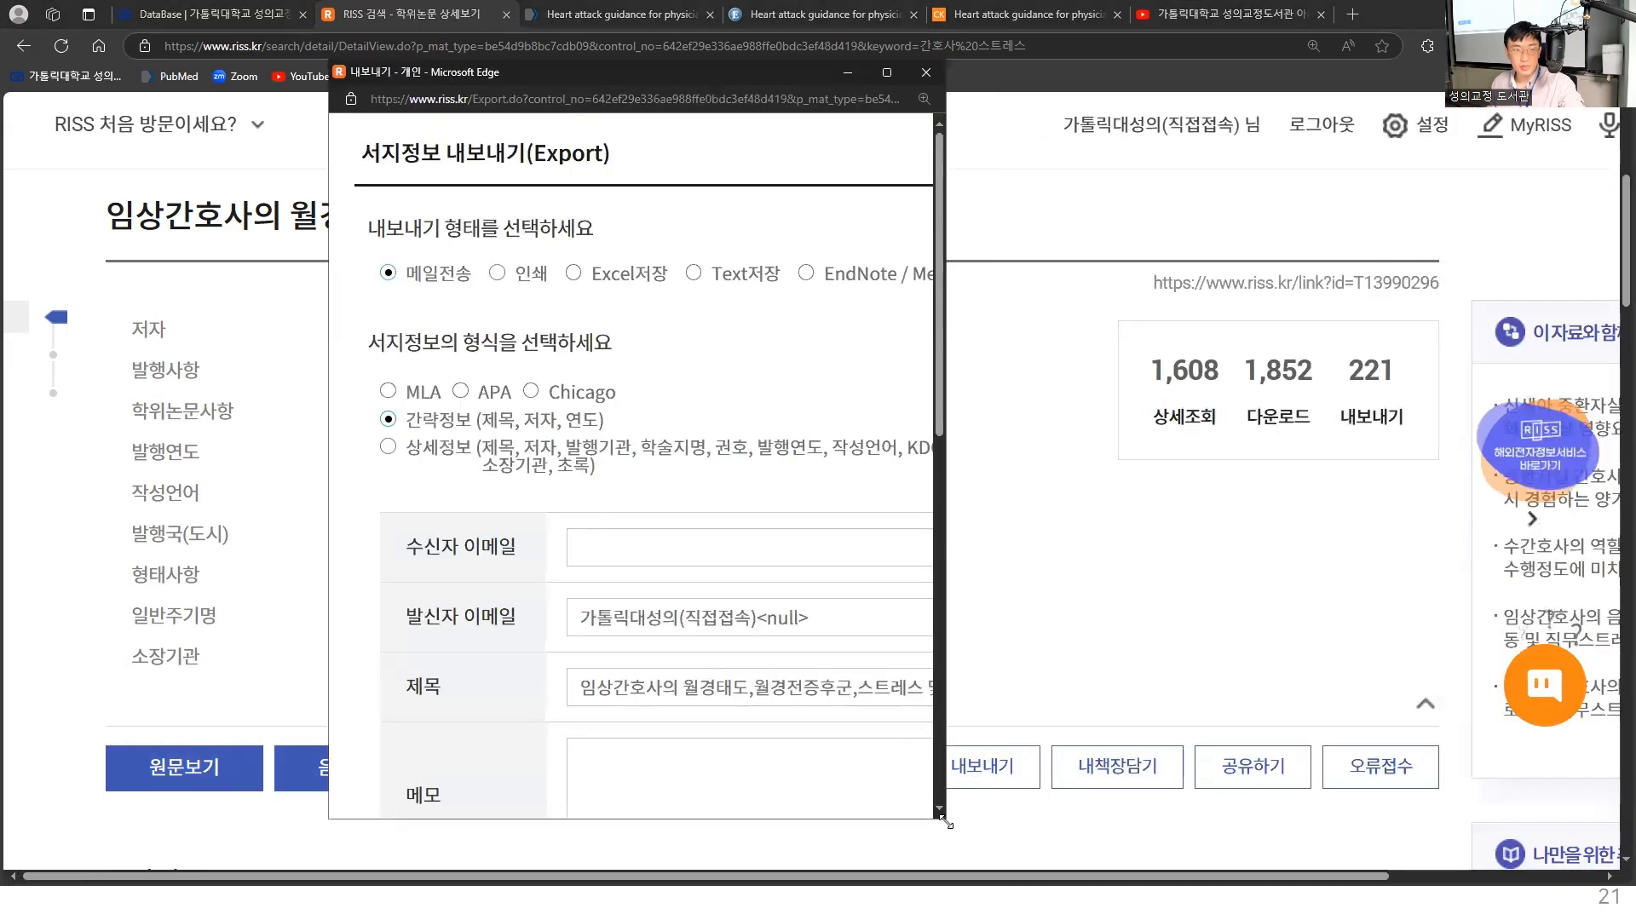
left_click_drag(946, 823, 1227, 822)
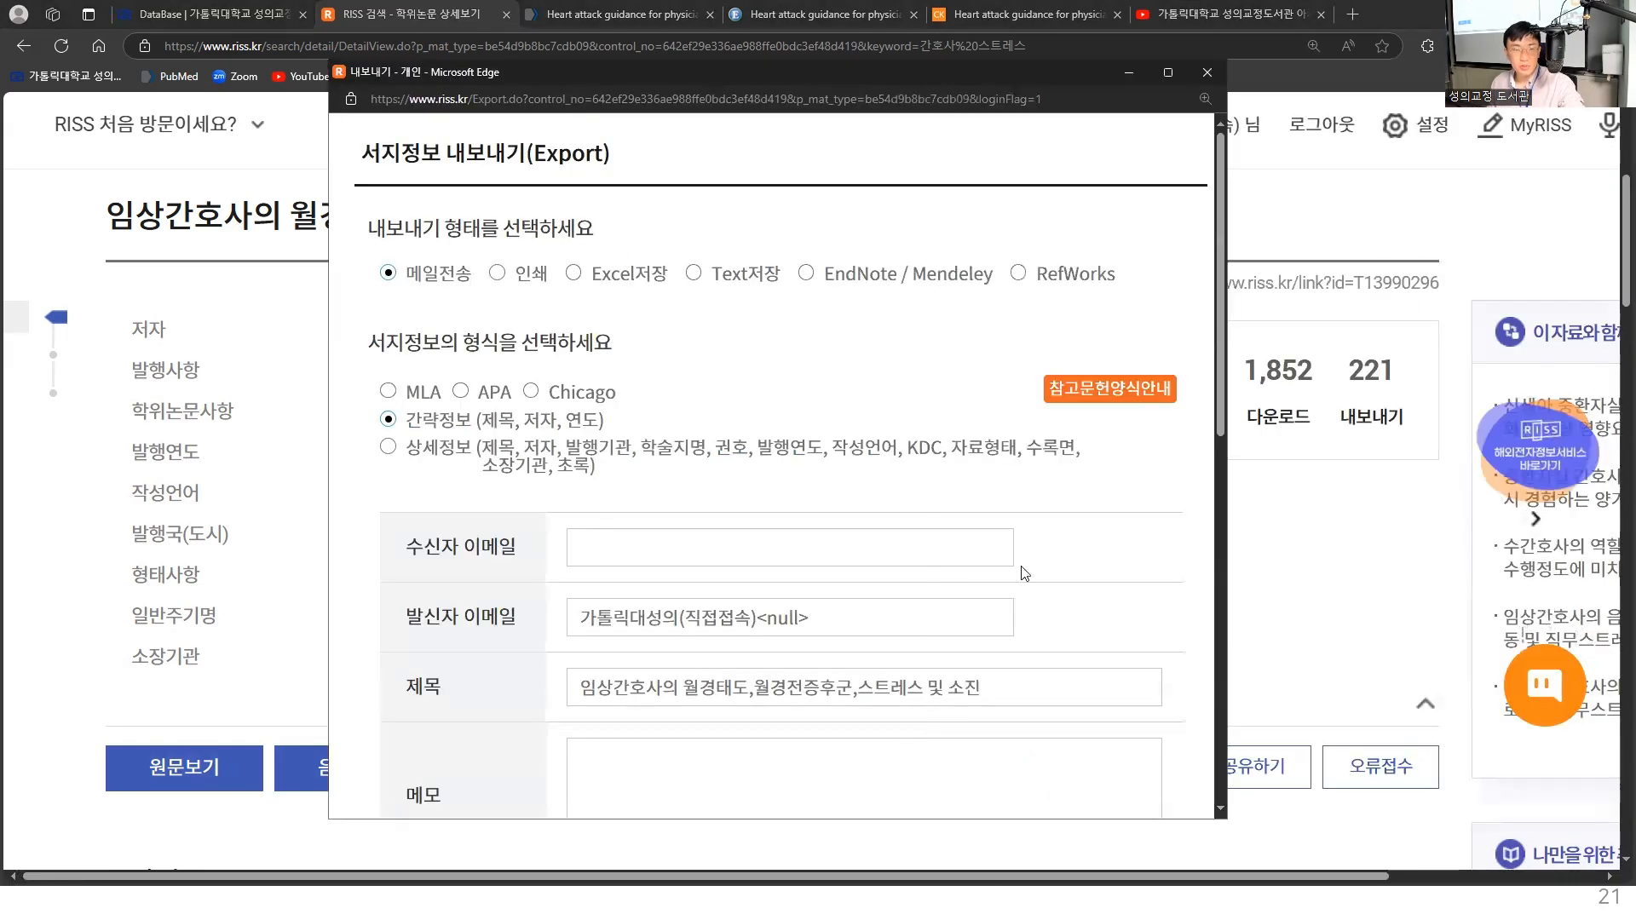
left_click(825, 275)
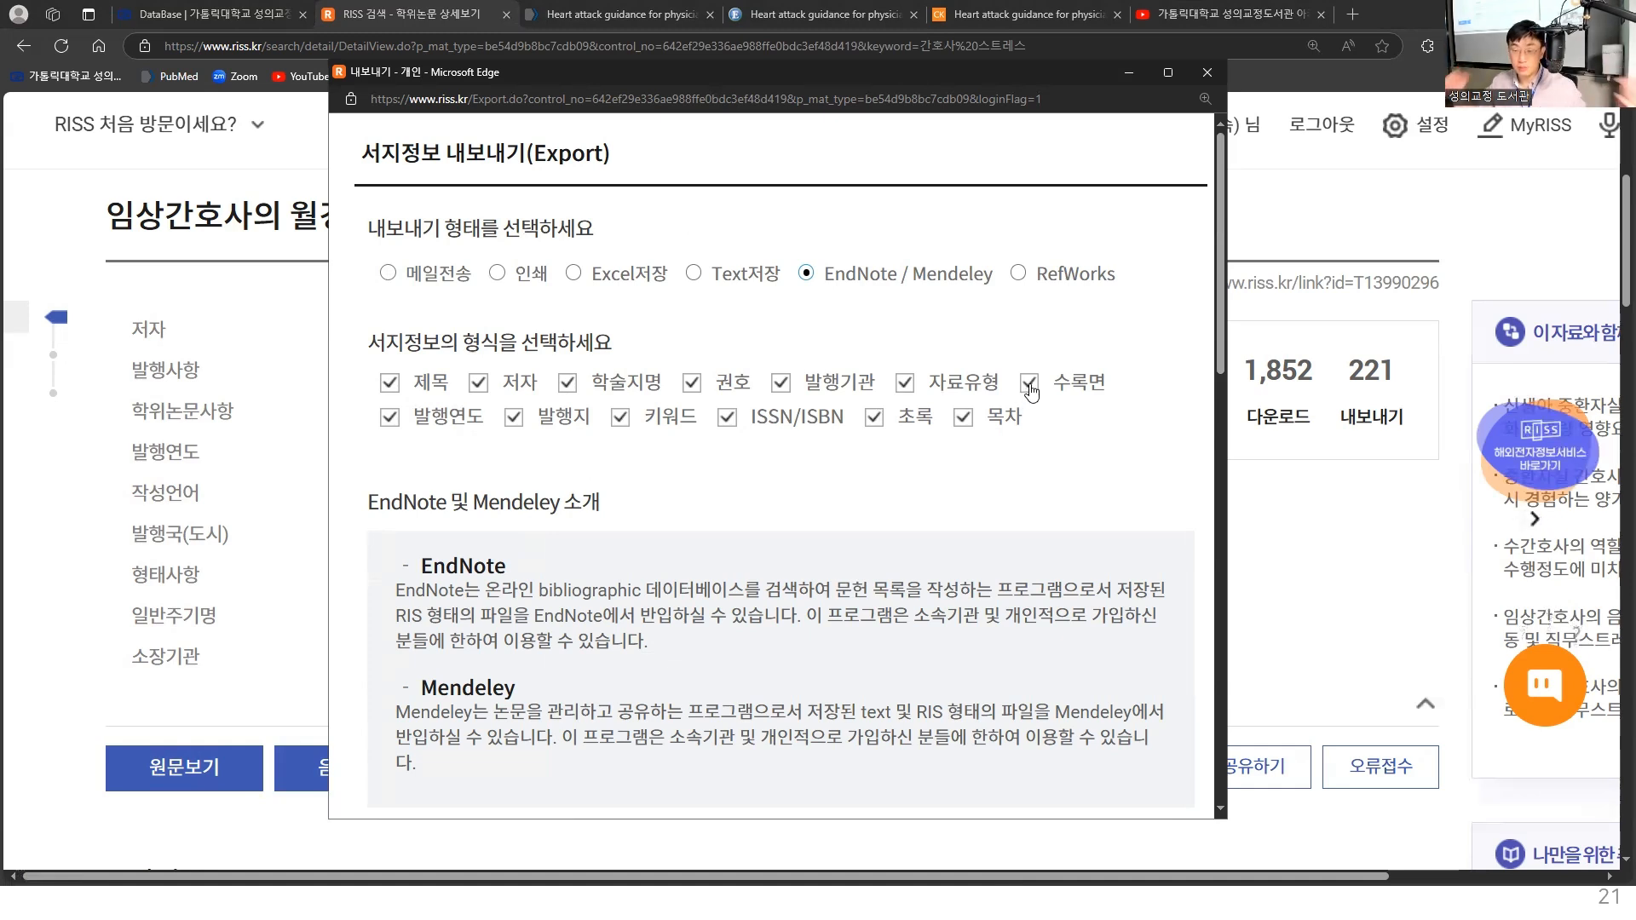
left_click_drag(1222, 245, 1227, 298)
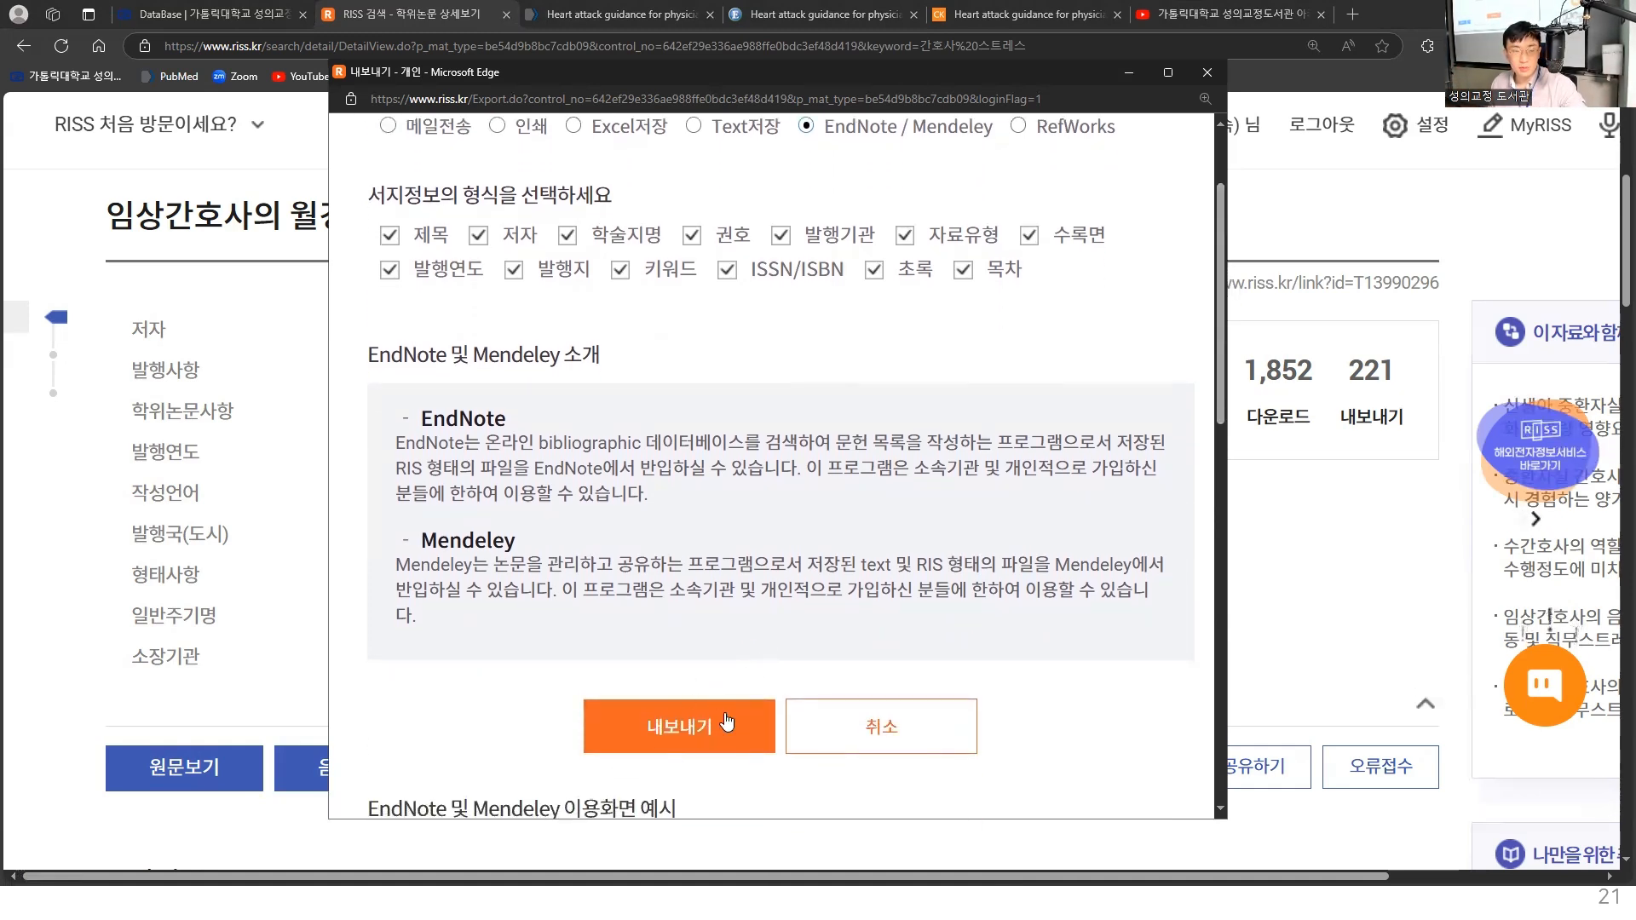
left_click(665, 750)
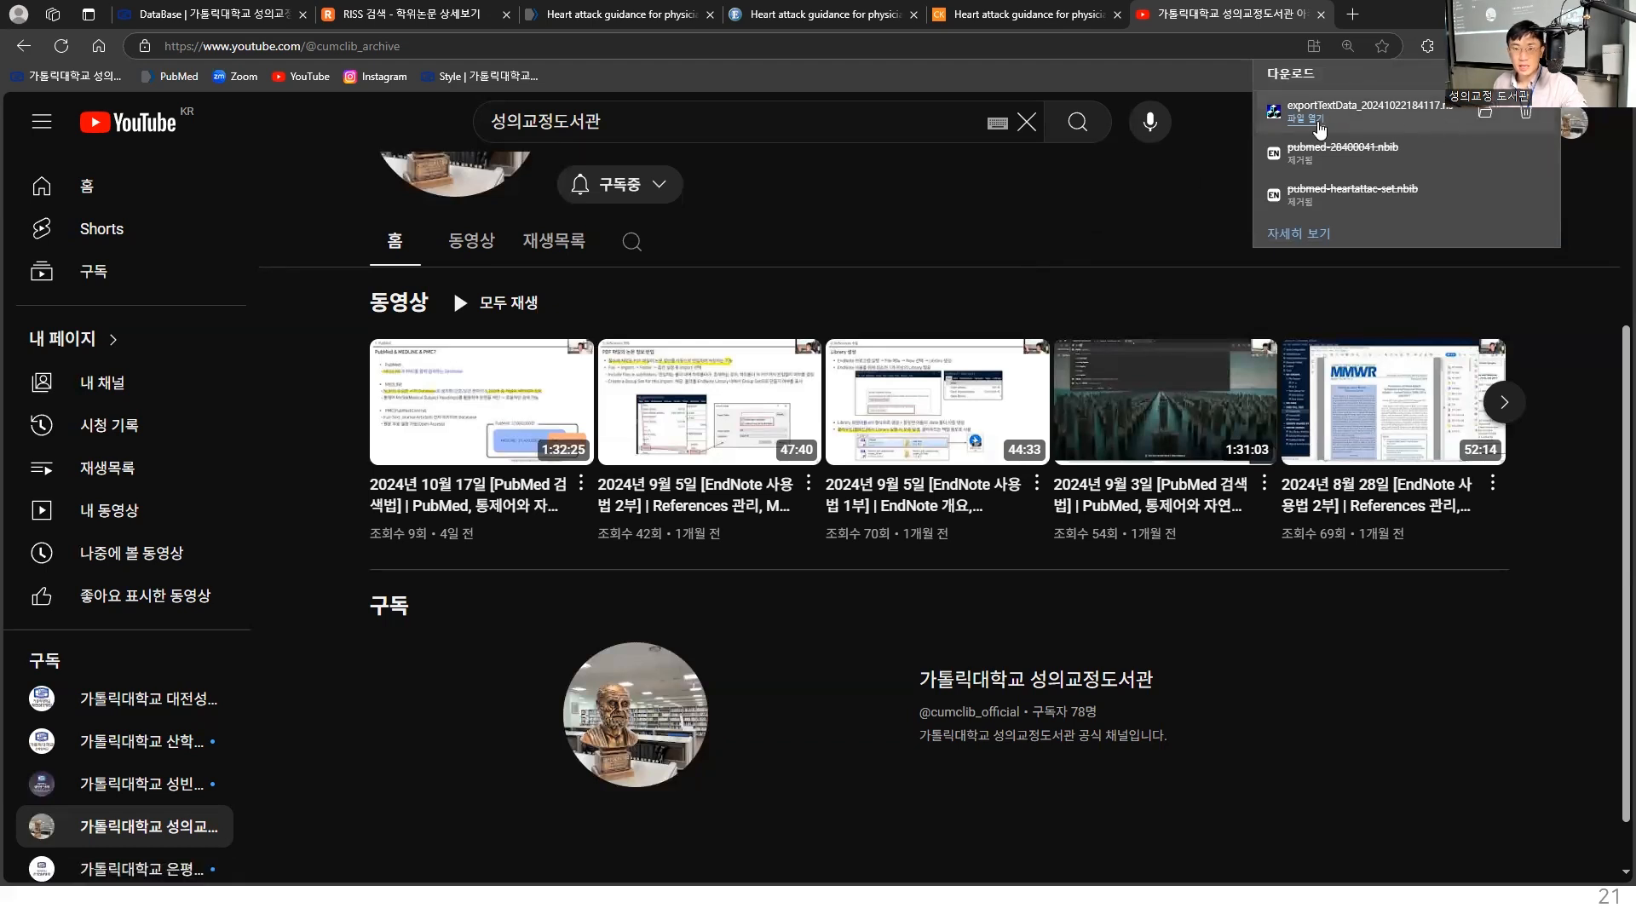
- Open the downloaded exportTextData file in EndNote and examine the imported thesis's fields down to its abstract
left_click(1312, 125)
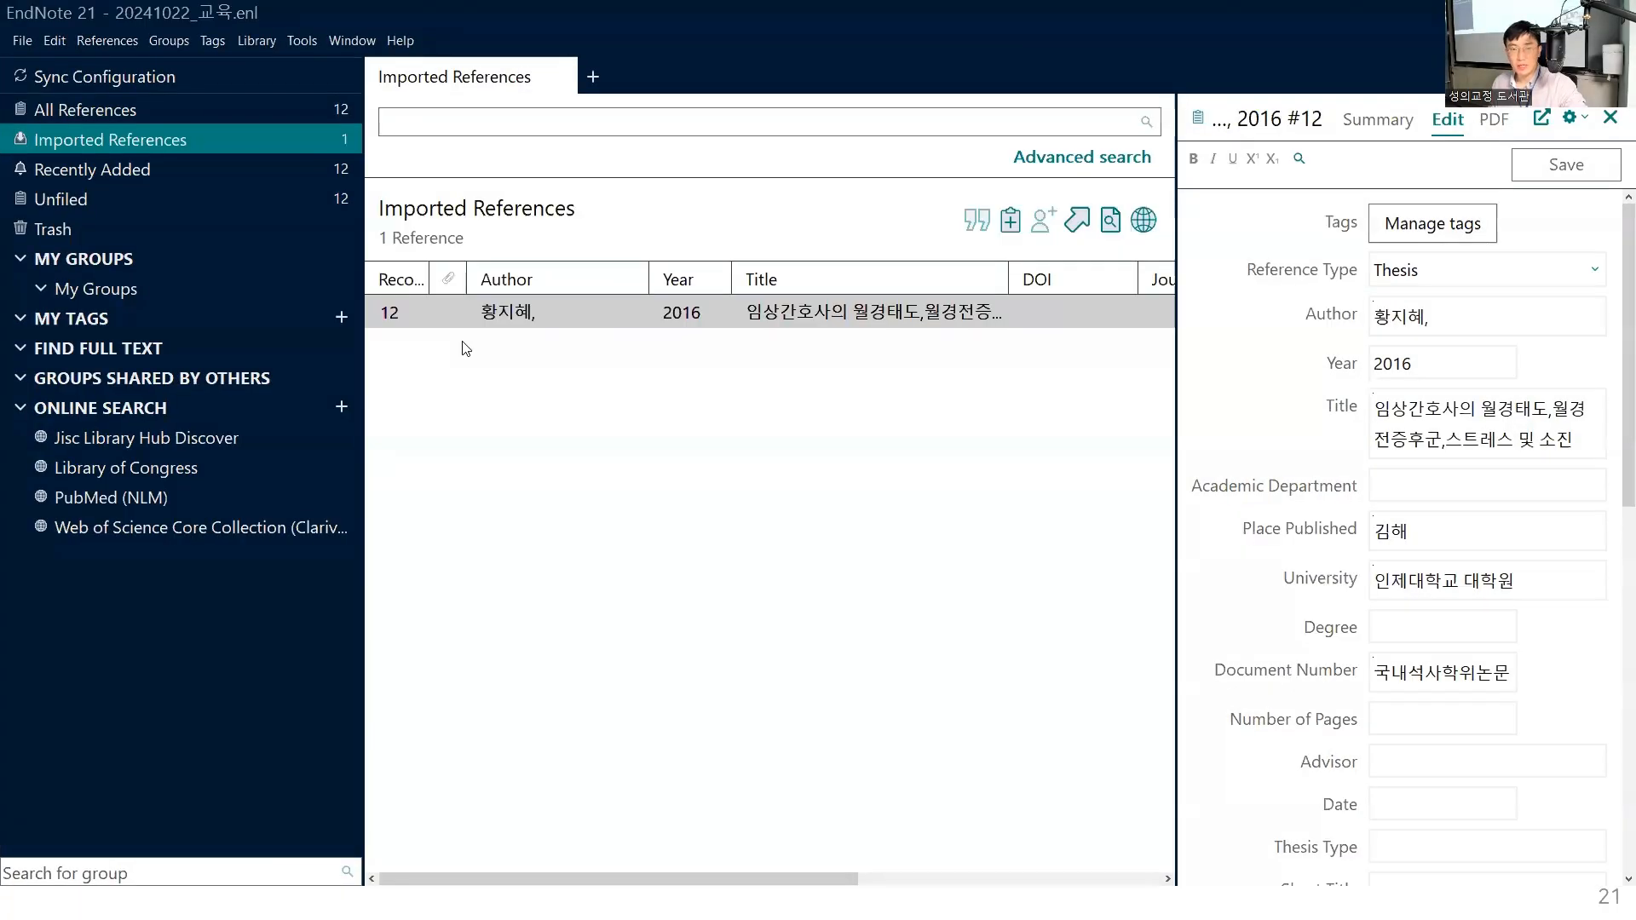
left_click(938, 320)
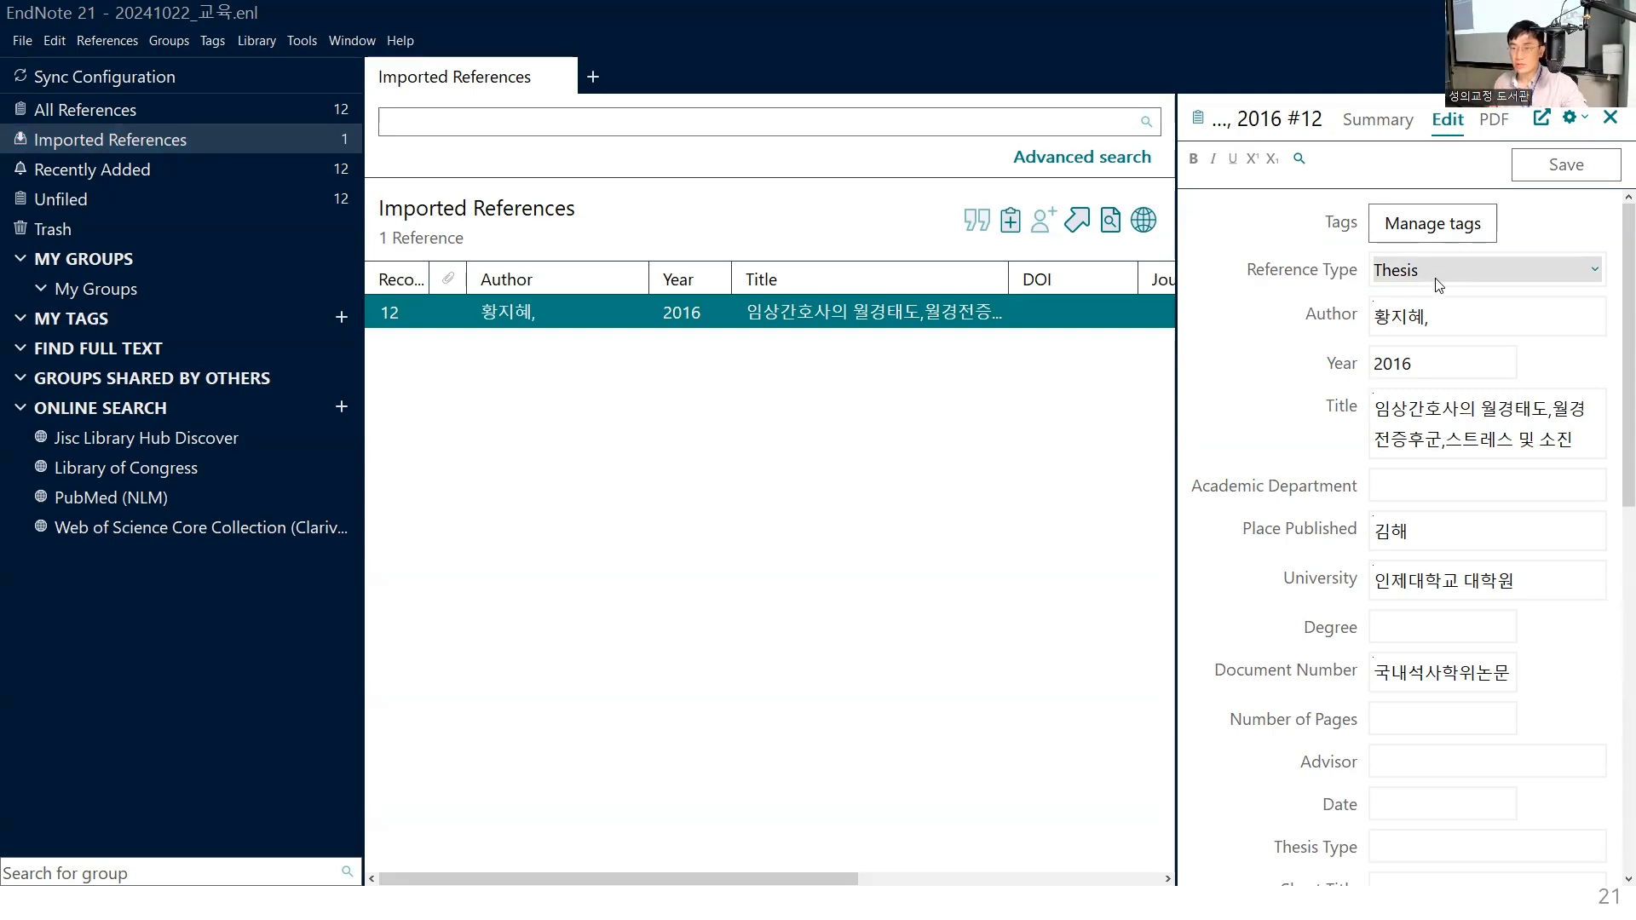
left_click_drag(1624, 268, 1614, 654)
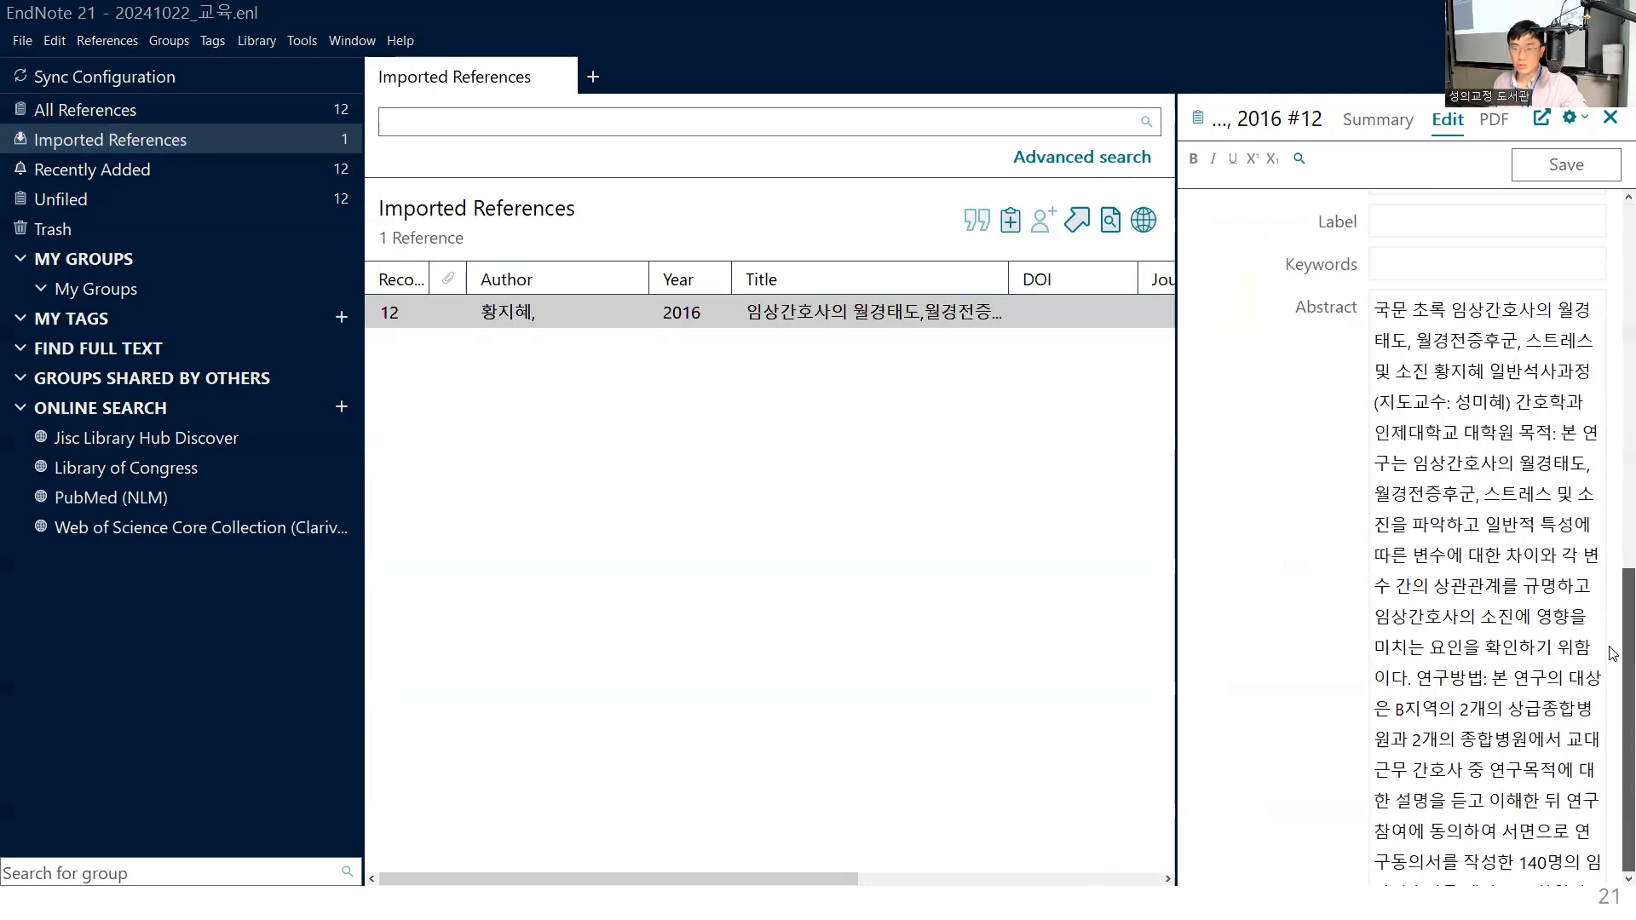
scroll(1230, 501, "down", 3)
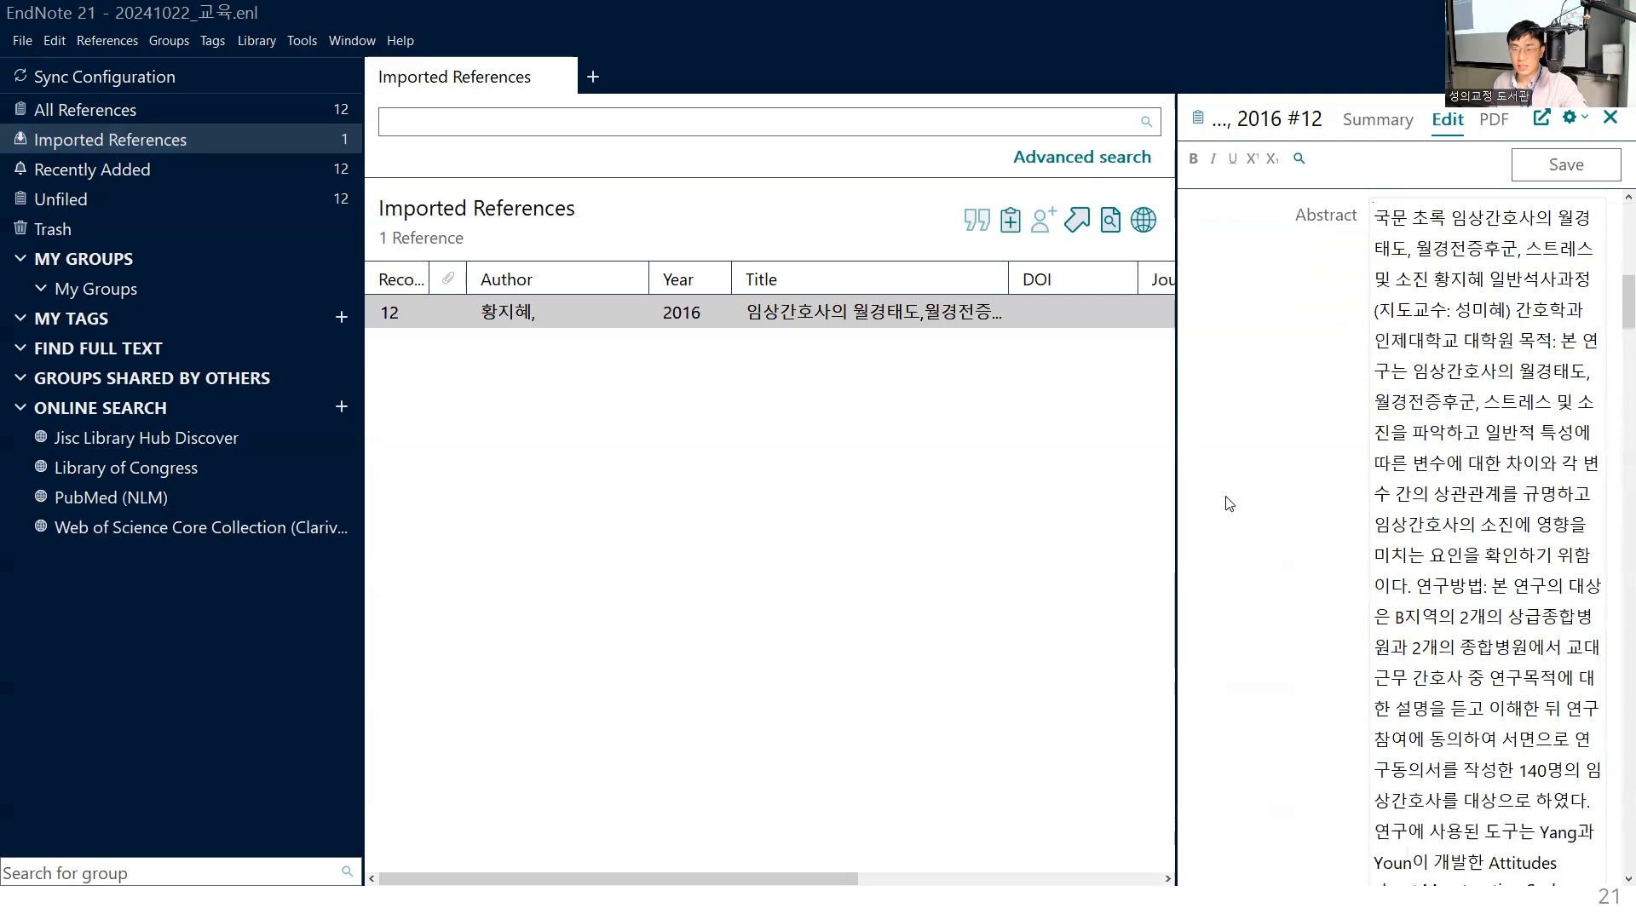
scroll(1236, 498, "down", 1)
scroll(1240, 493, "up", 3)
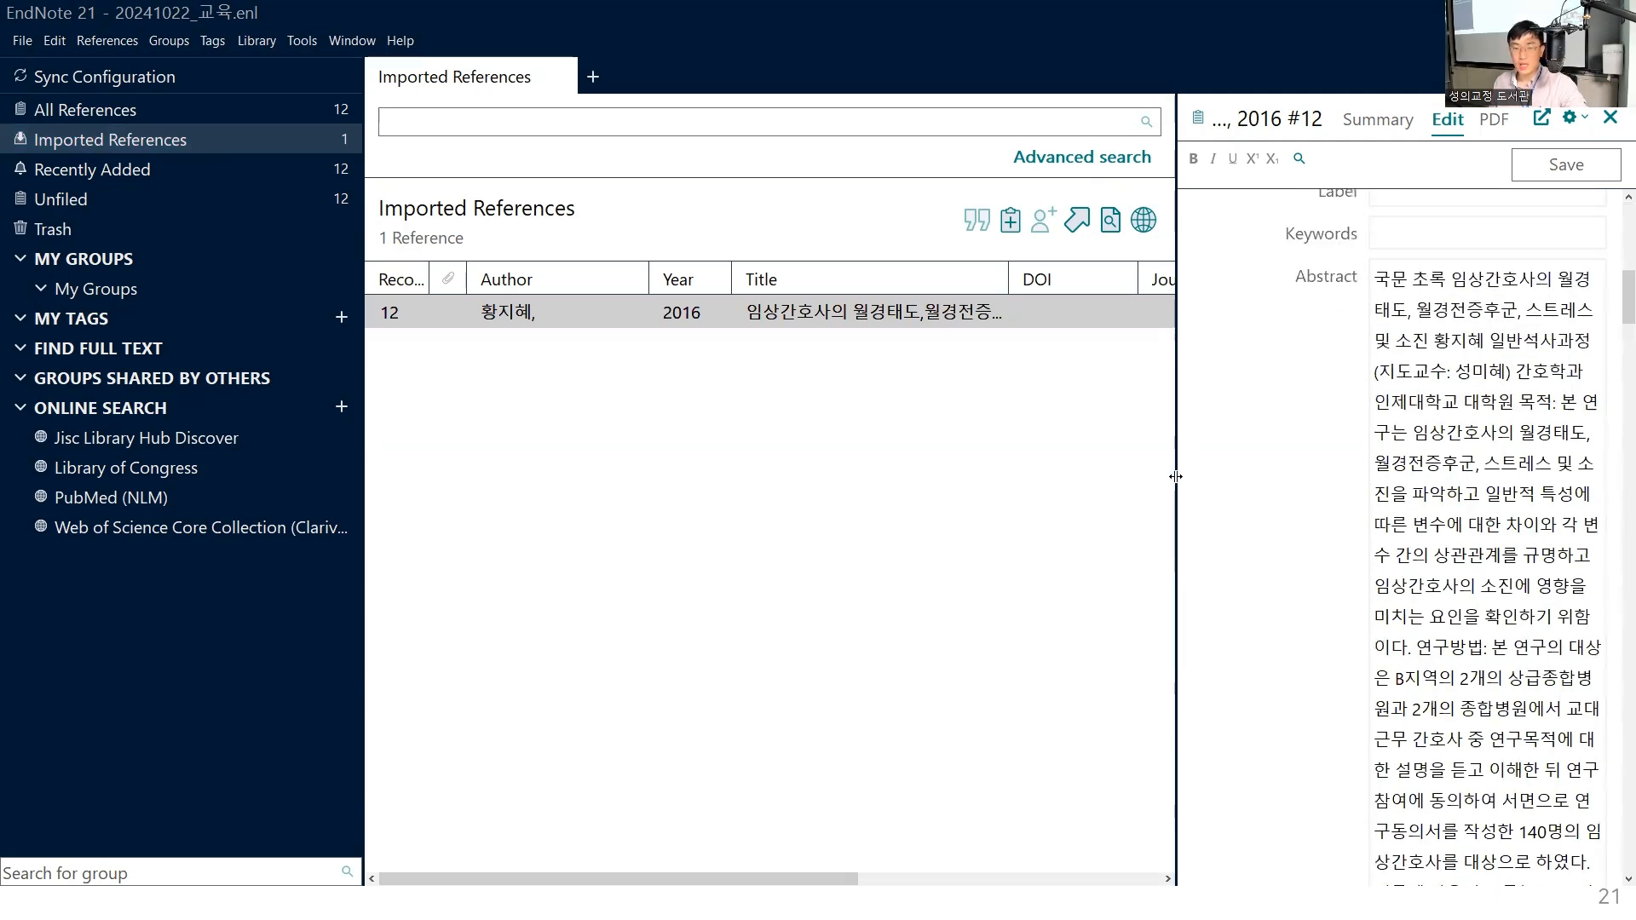
- Widen the reference details pane and highlight part of the Korean text in the Abstract field
left_click_drag(1176, 476, 930, 499)
left_click(1408, 482)
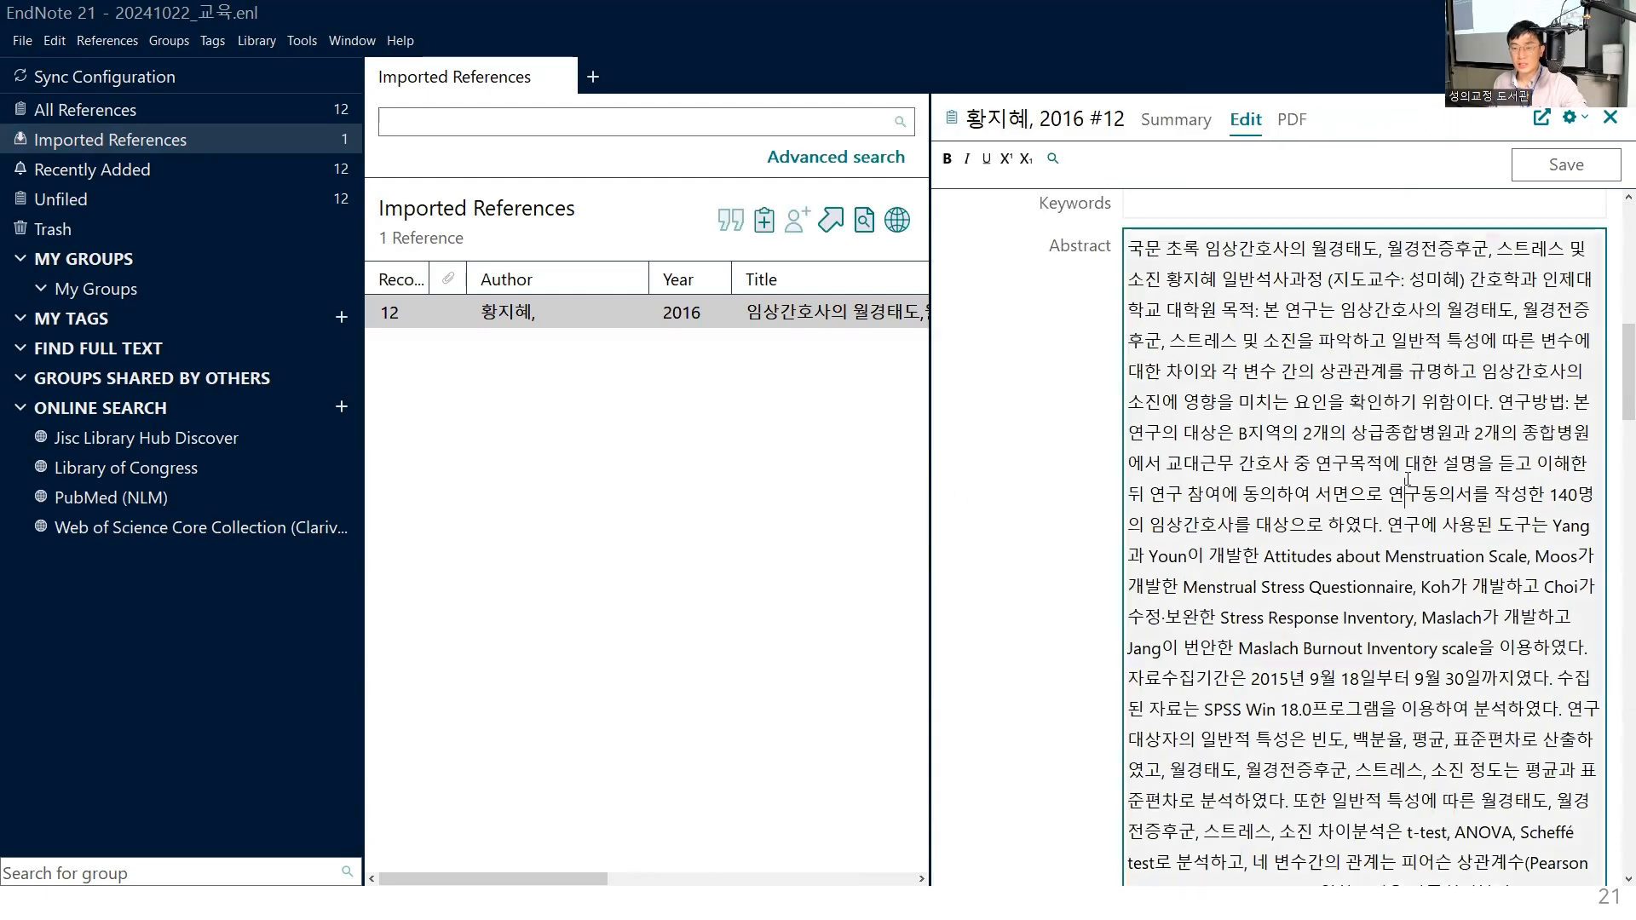
left_click_drag(1130, 253, 1364, 680)
left_click(1201, 401)
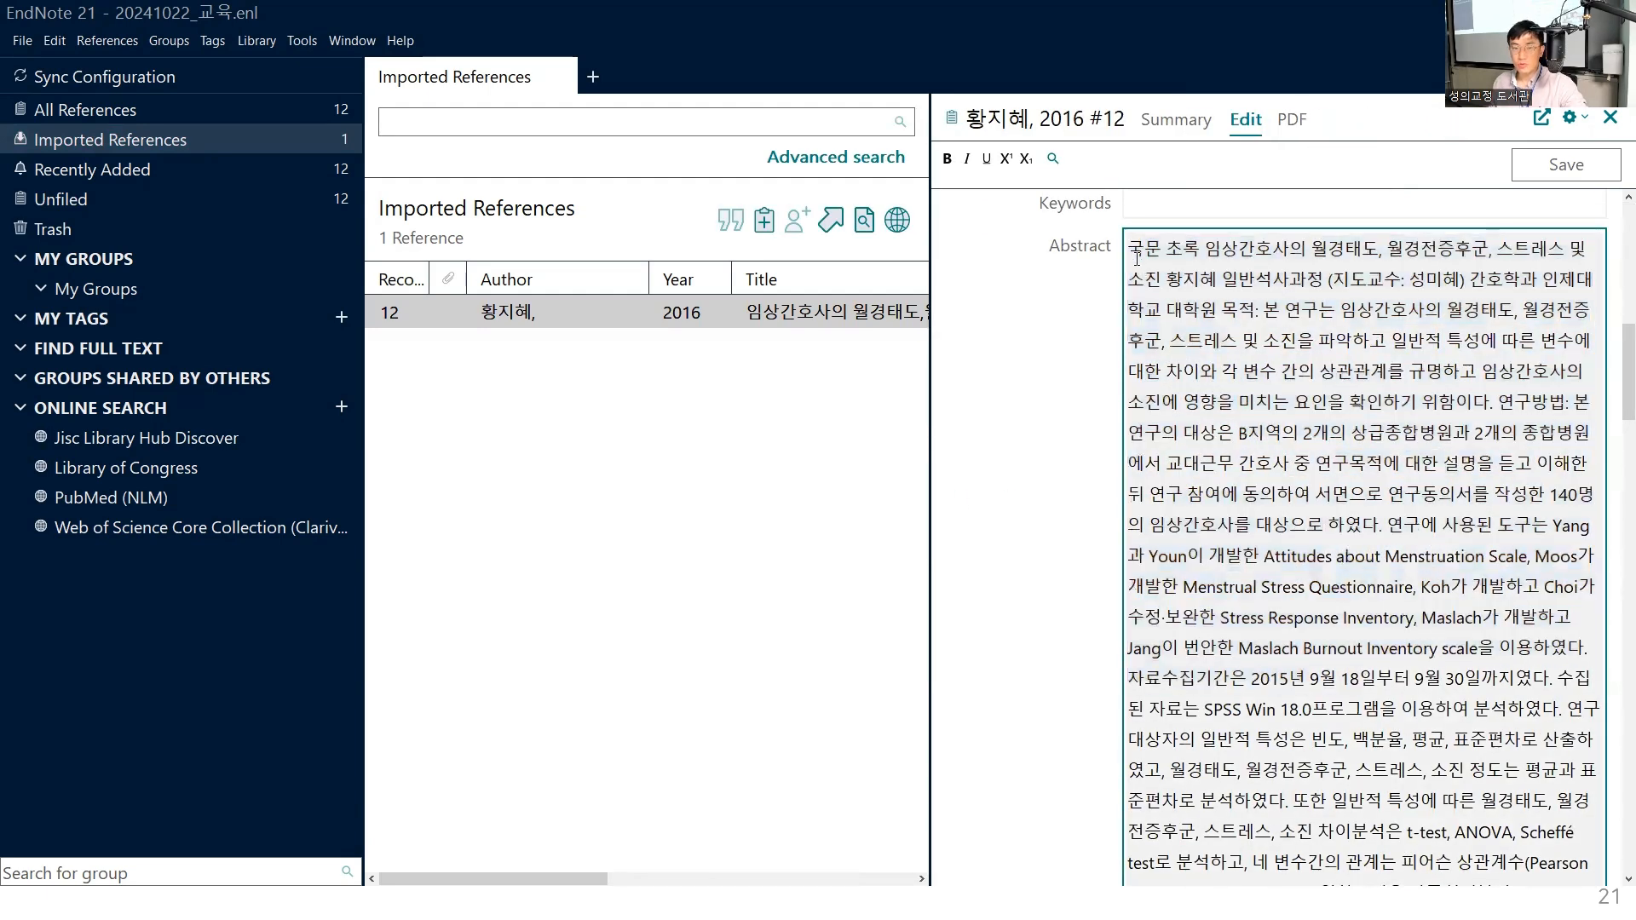
- Insert blank lines before the abstract and enter the sample characters "^^%$^!#$%!$#^!$^!$%$#%" there
key("Return")
key("Return")
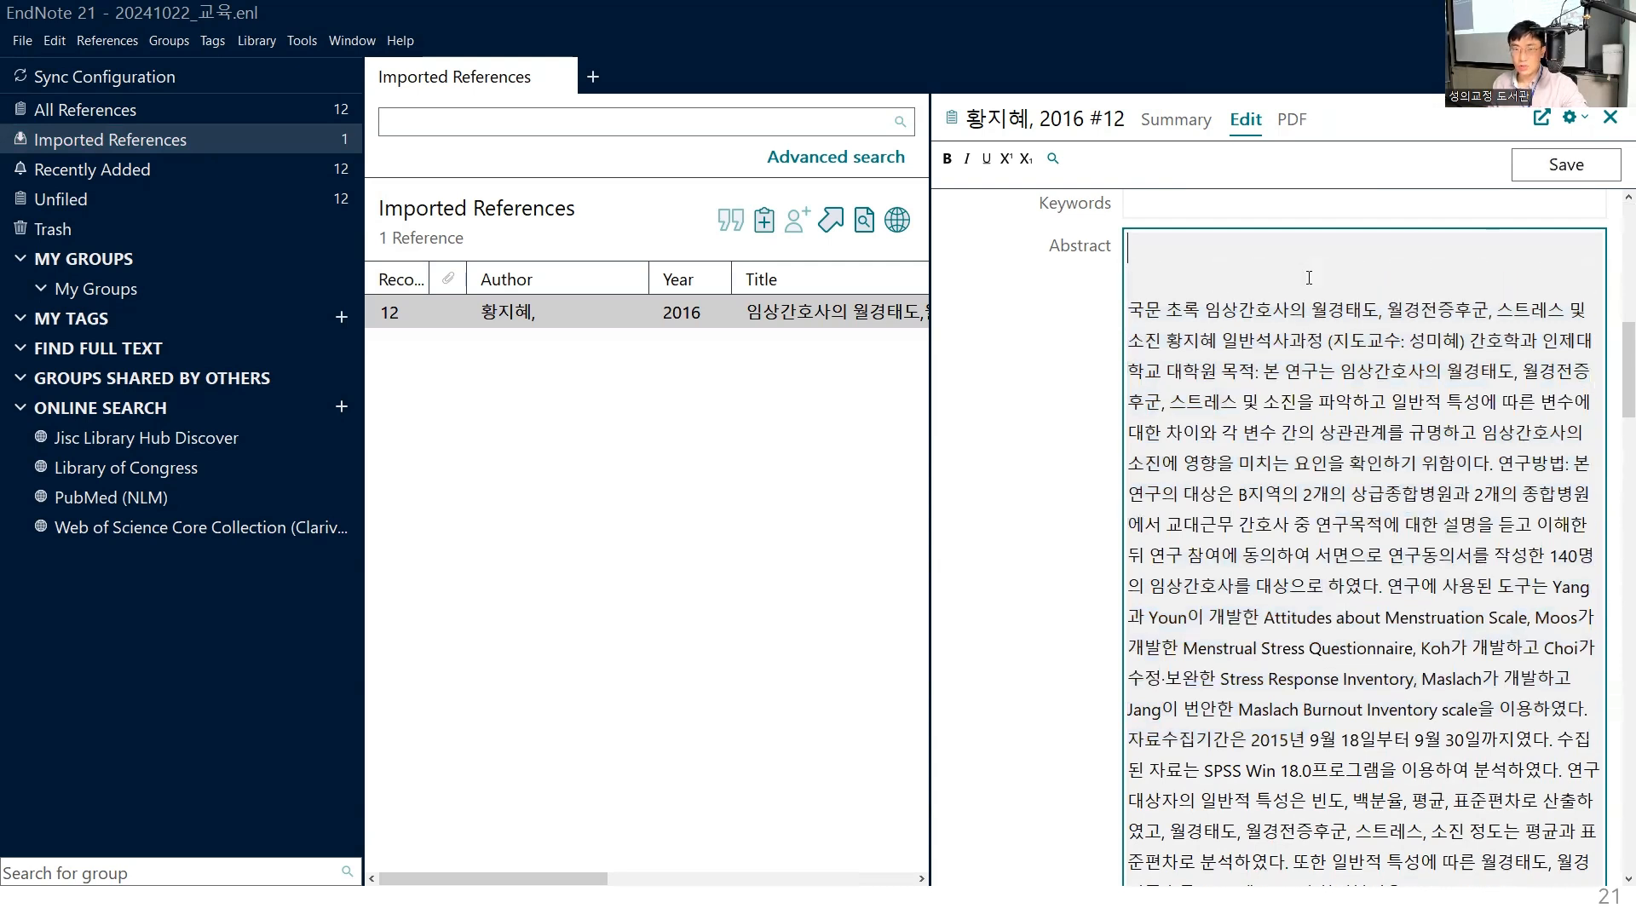
type("^^%$^!#$%")
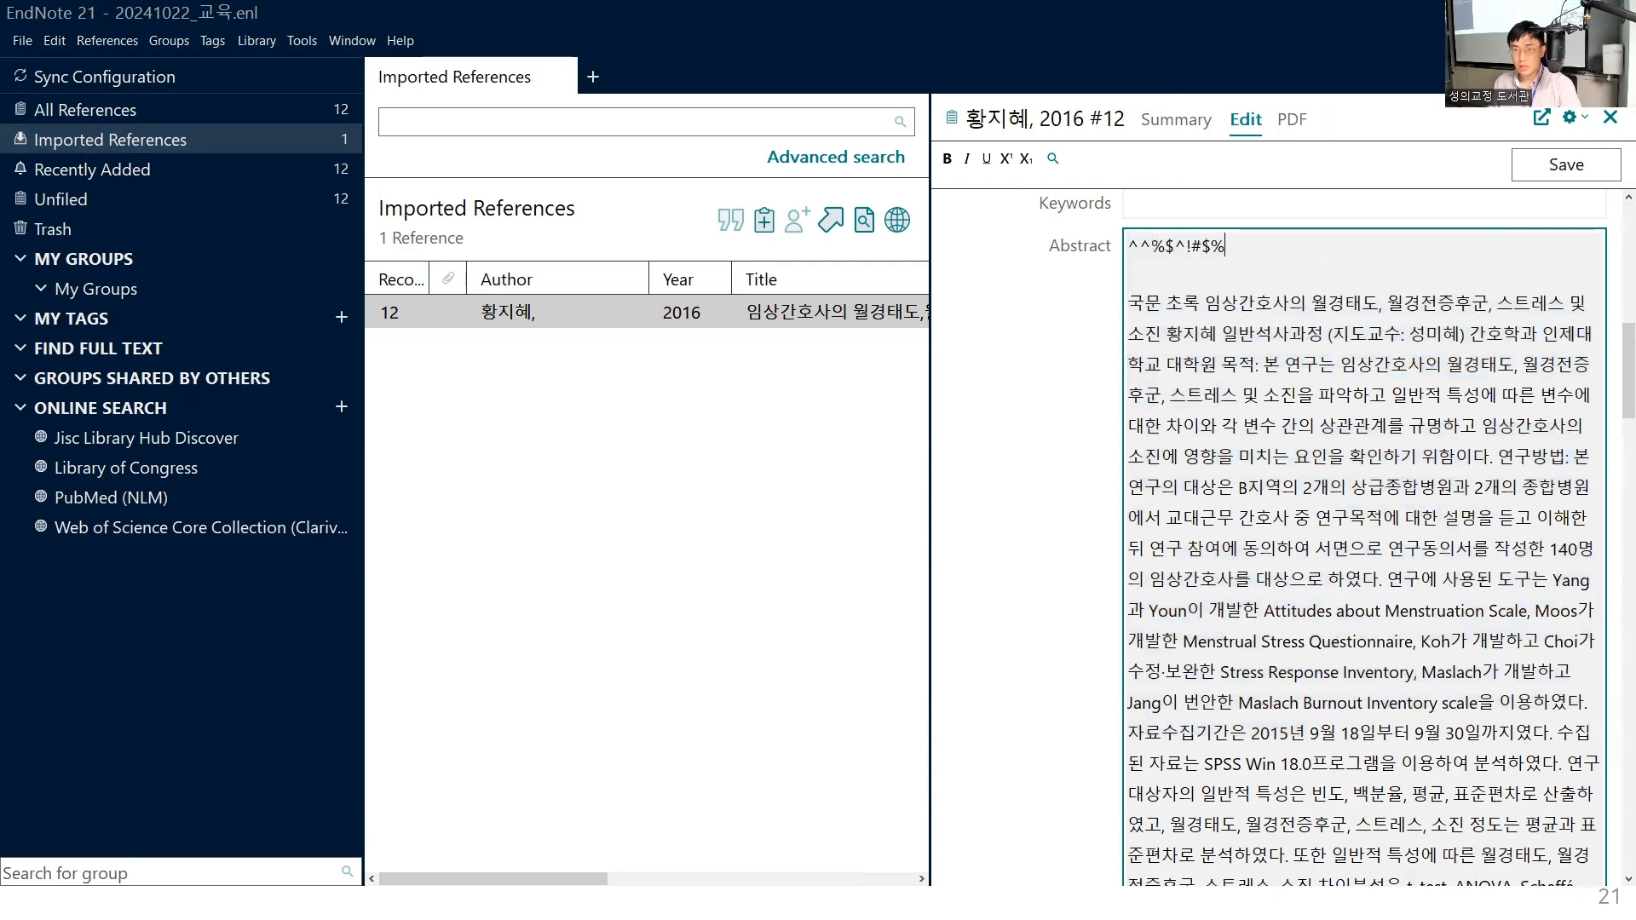
type("!$#^!$^!$%$#%")
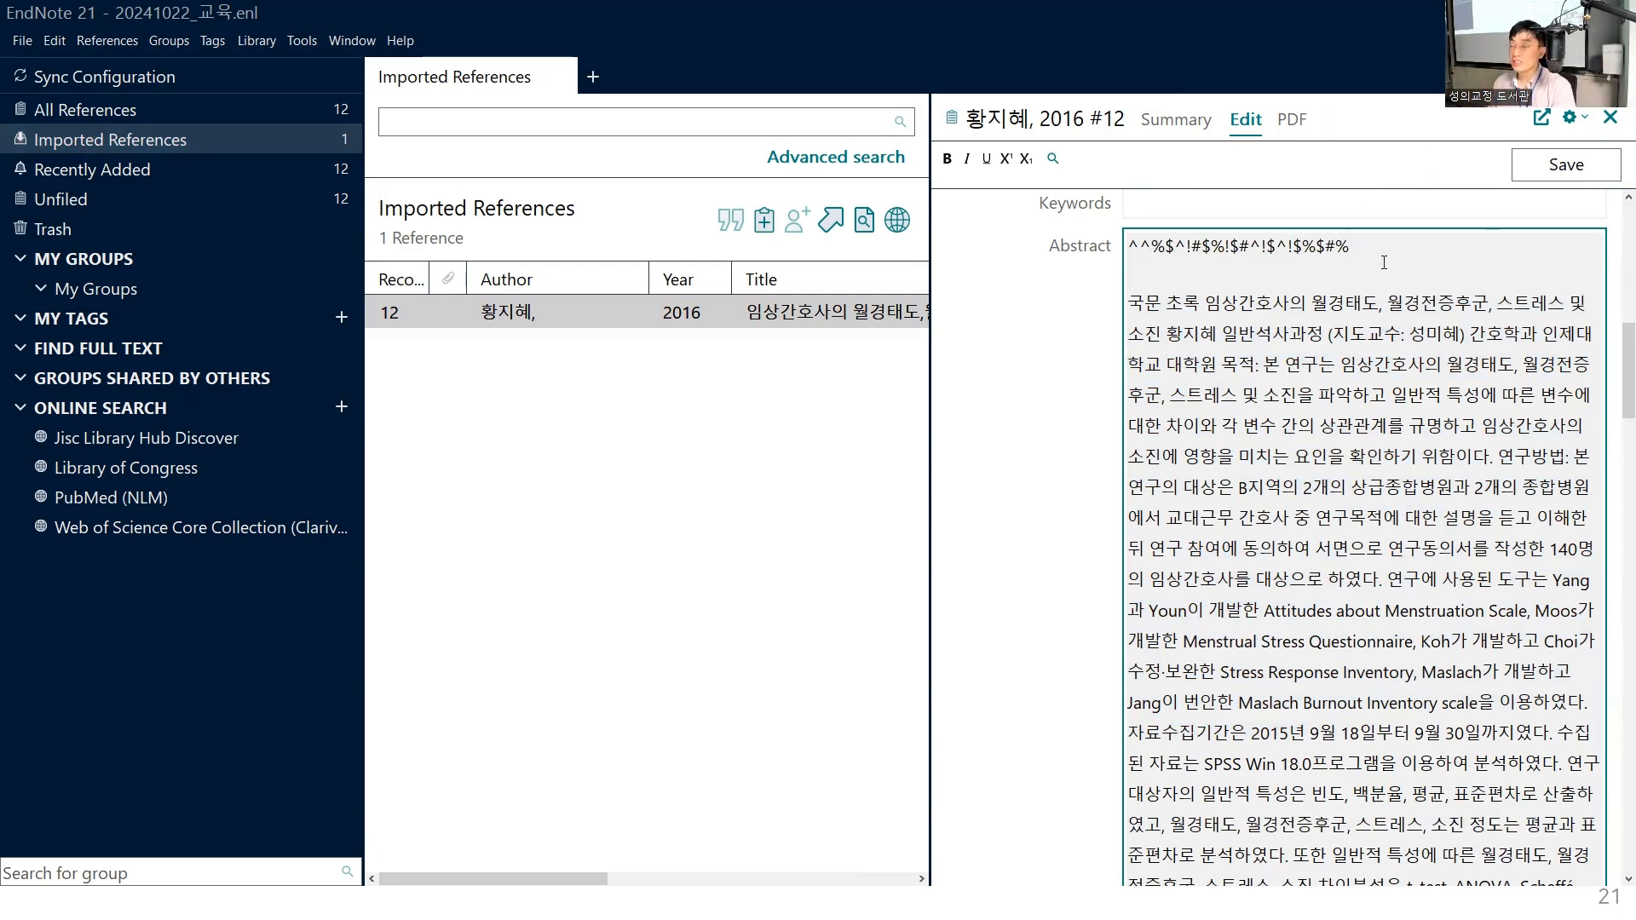
- Remove the sample characters and the whole Korean abstract from the Abstract field, keeping only the English abstract
scroll(1332, 633, "down", 10)
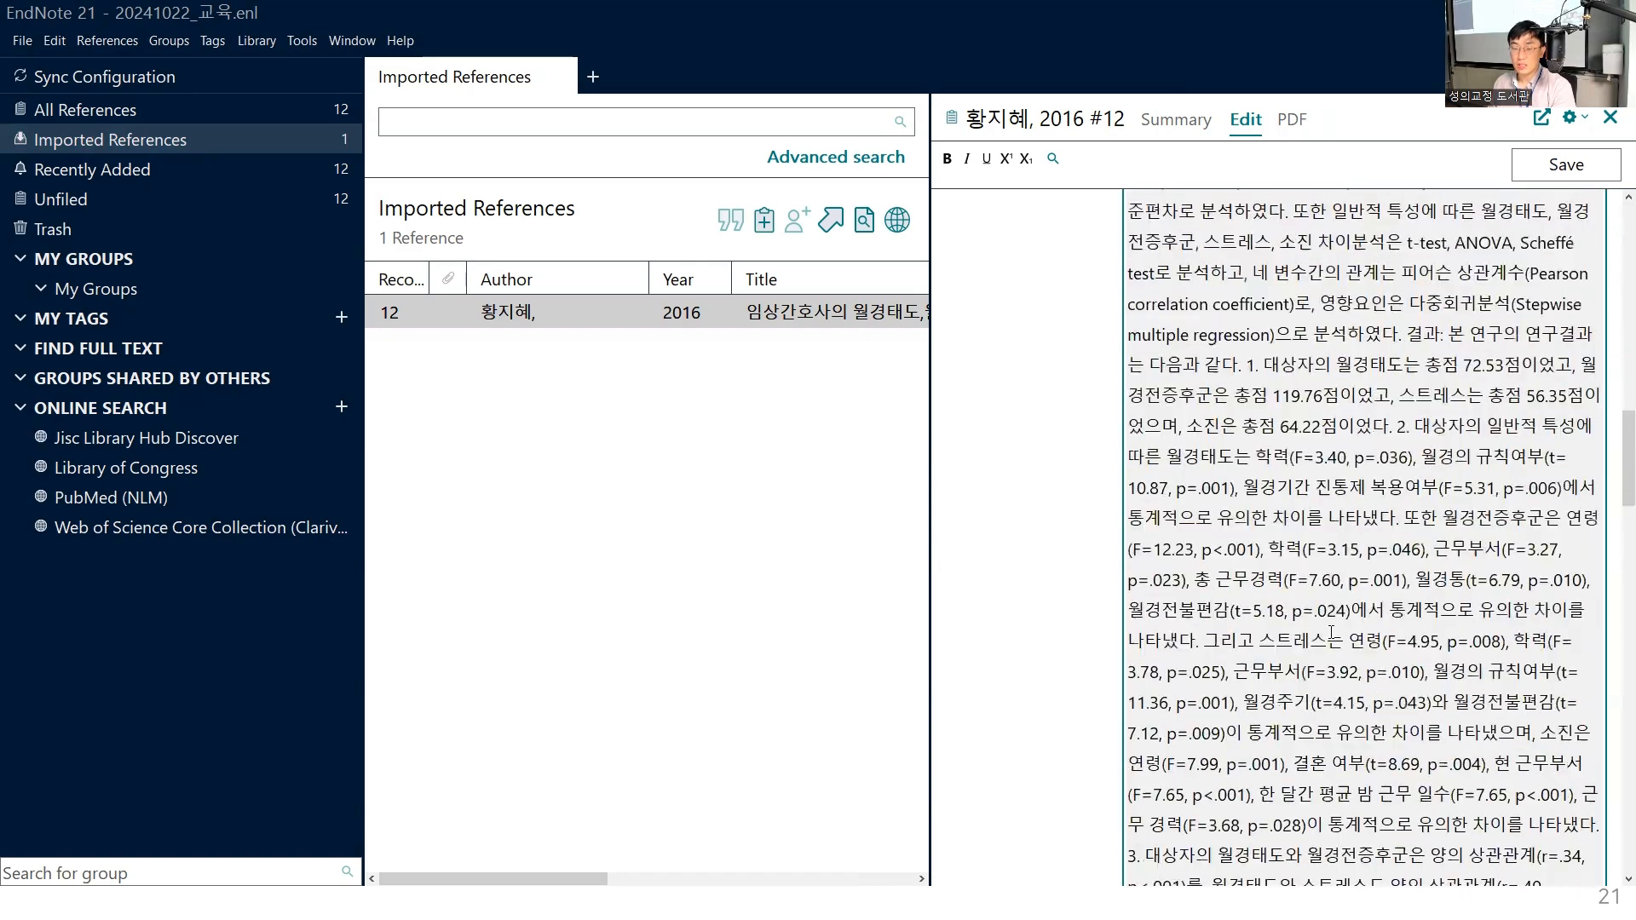
scroll(1332, 632, "down", 8)
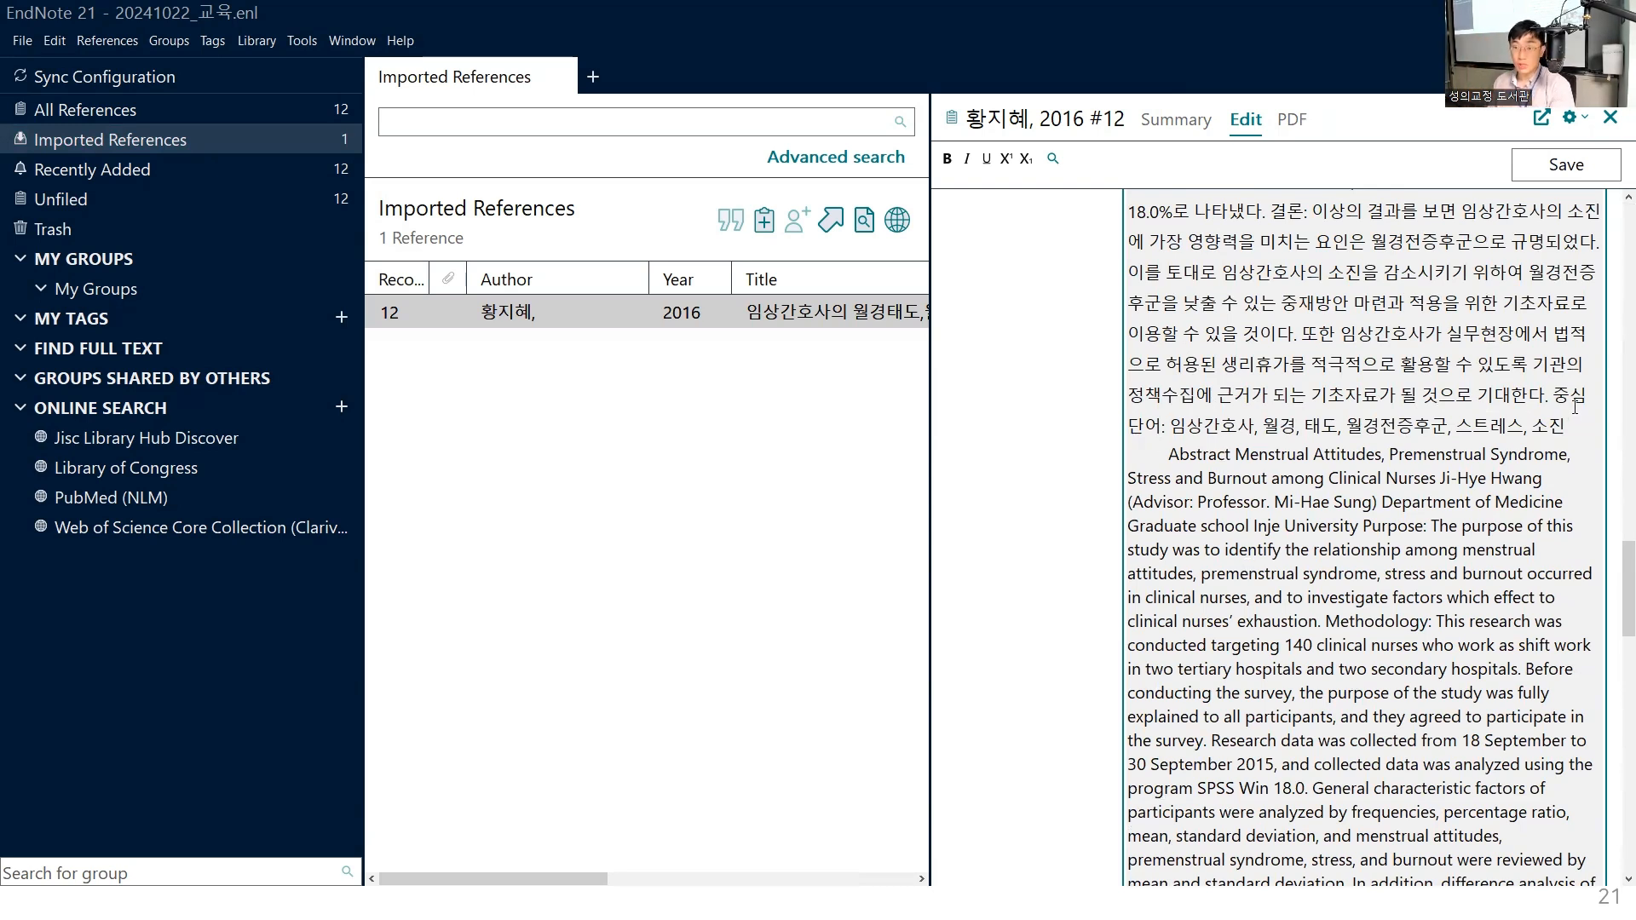
left_click_drag(1573, 426, 961, 9)
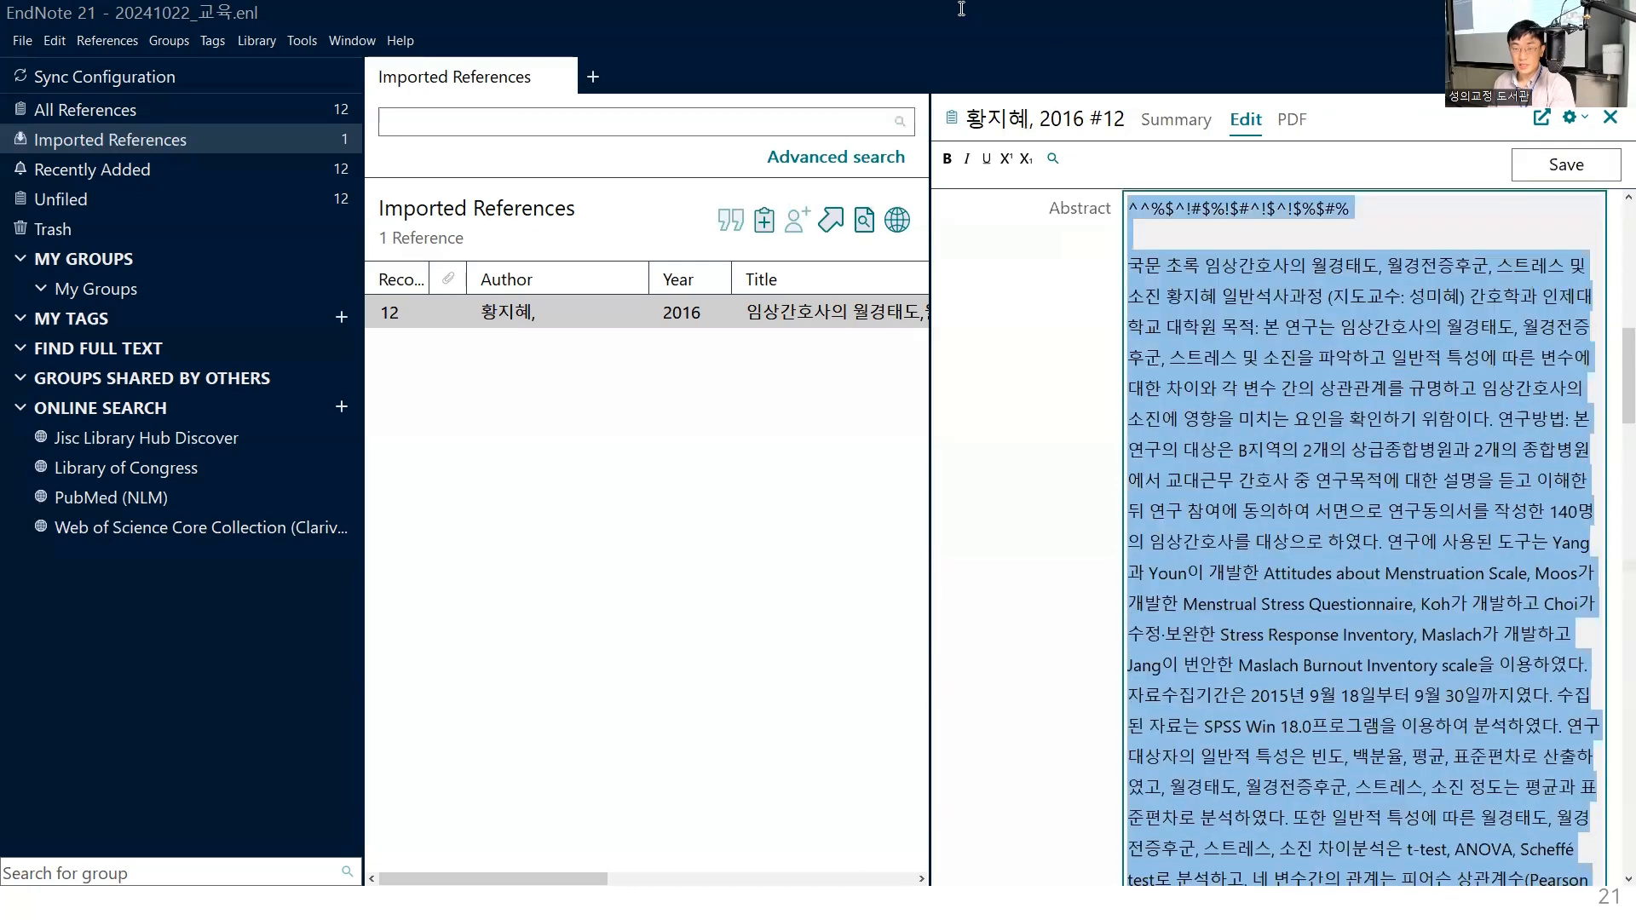
key("ctrl+v")
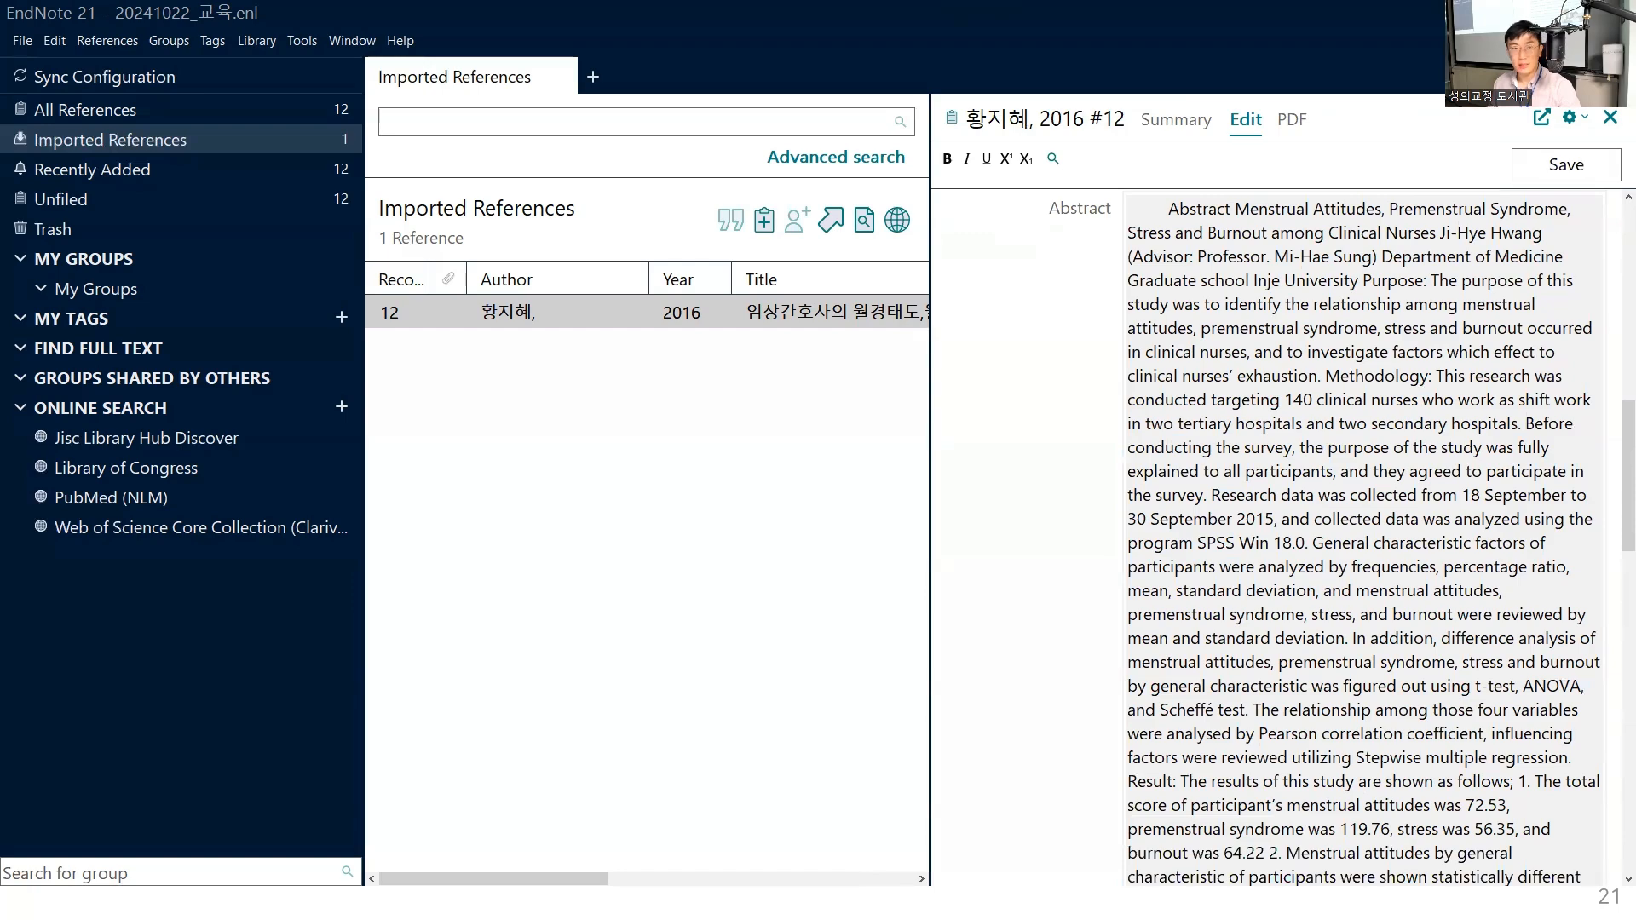
- Switch back to the browser and return to the thesis's RISS record page
key("alt+Tab")
left_click(460, 13)
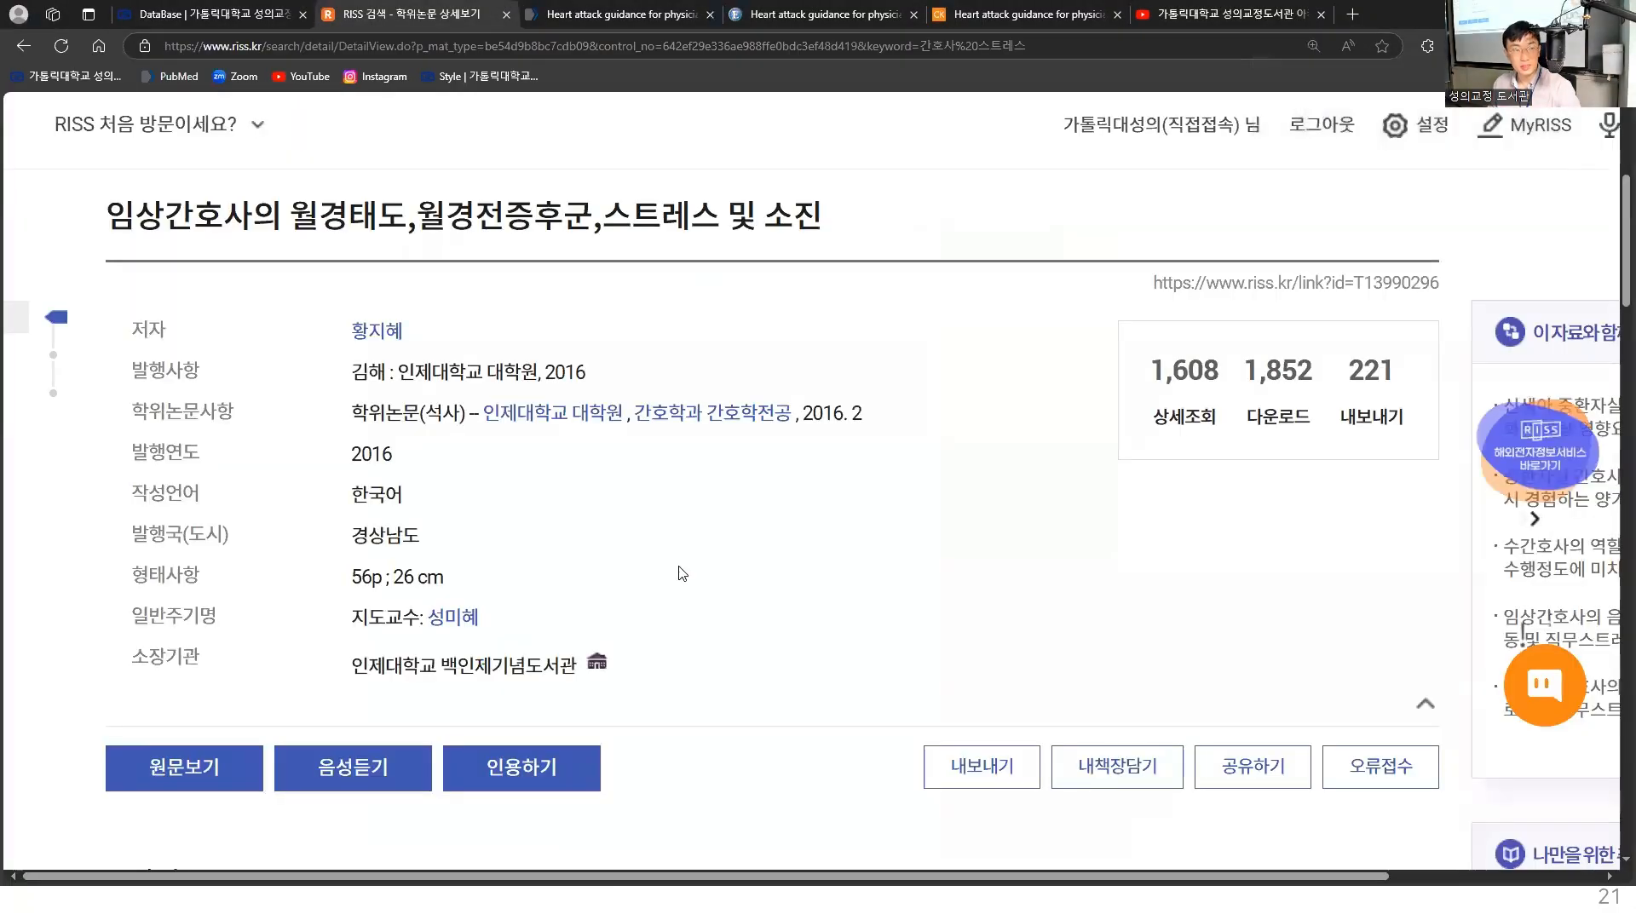
- Copy the Korean abstract on the thesis's RISS page, from the "목적" paragraph through the end of the "결론" paragraph
scroll(682, 574, "down", 8)
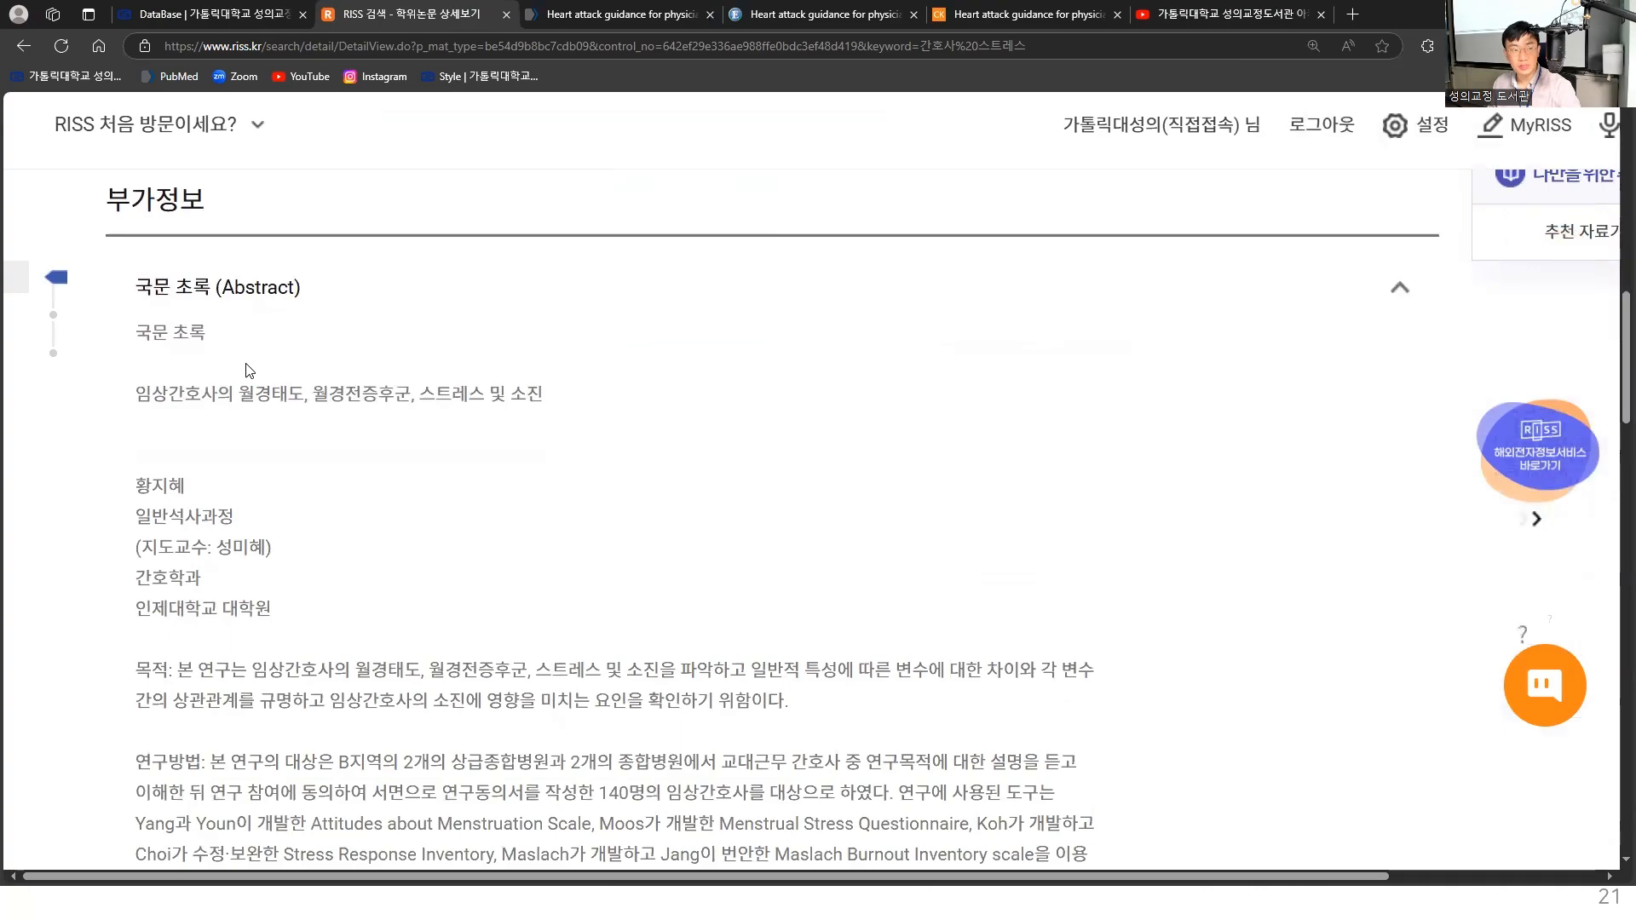
scroll(204, 656, "down", 2)
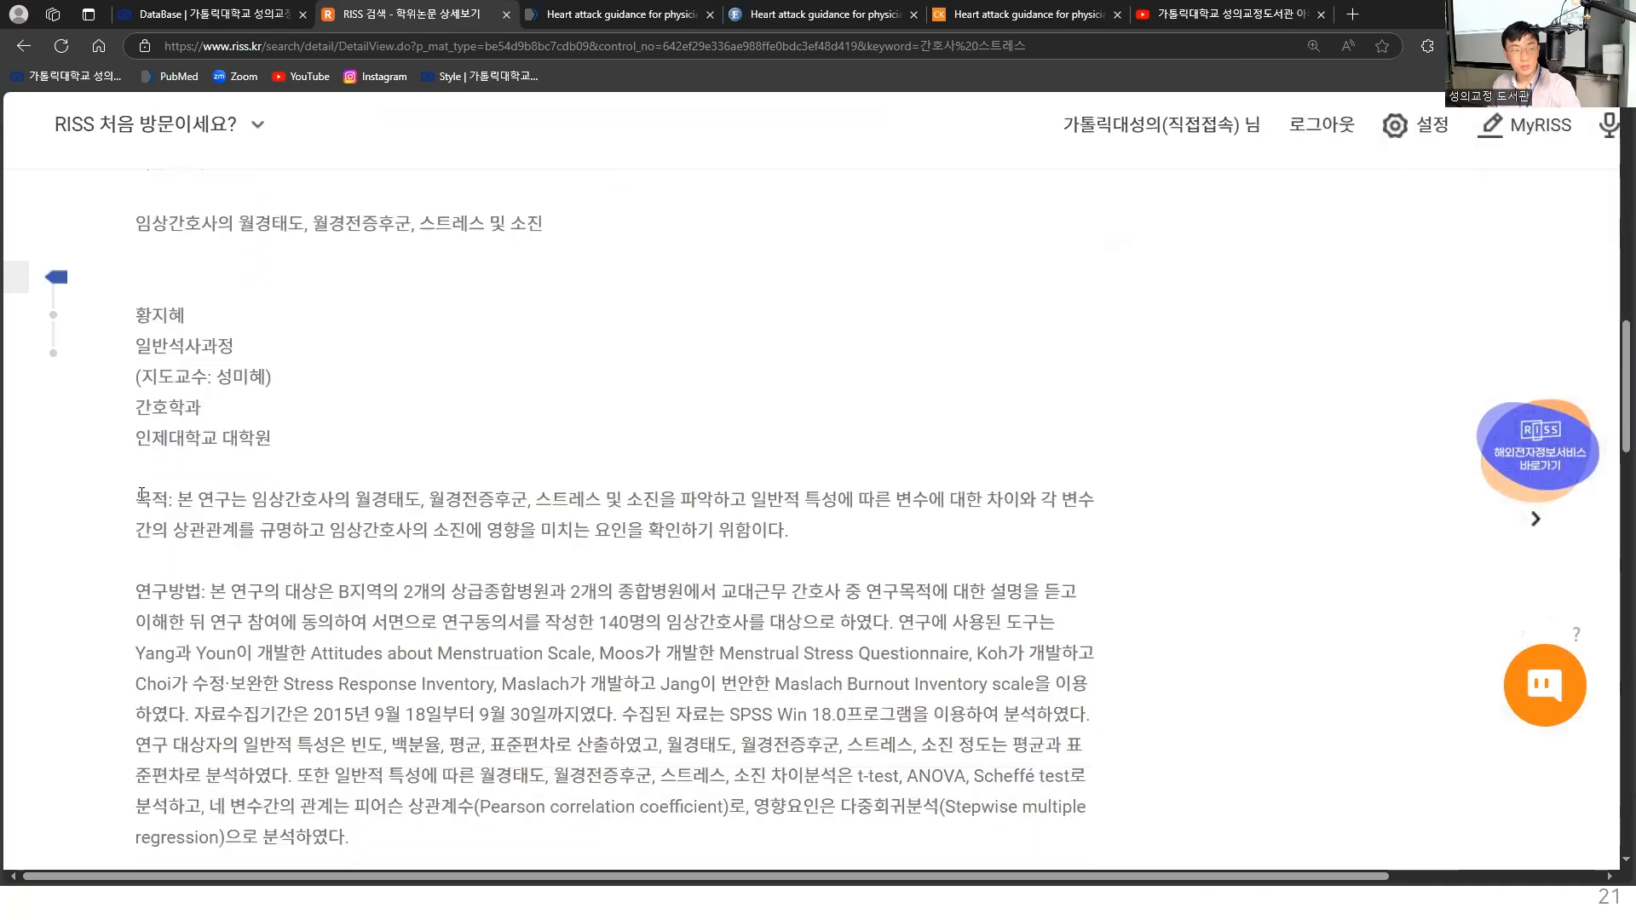
left_click_drag(138, 503, 356, 599)
scroll(439, 729, "down", 3)
scroll(437, 699, "down", 8)
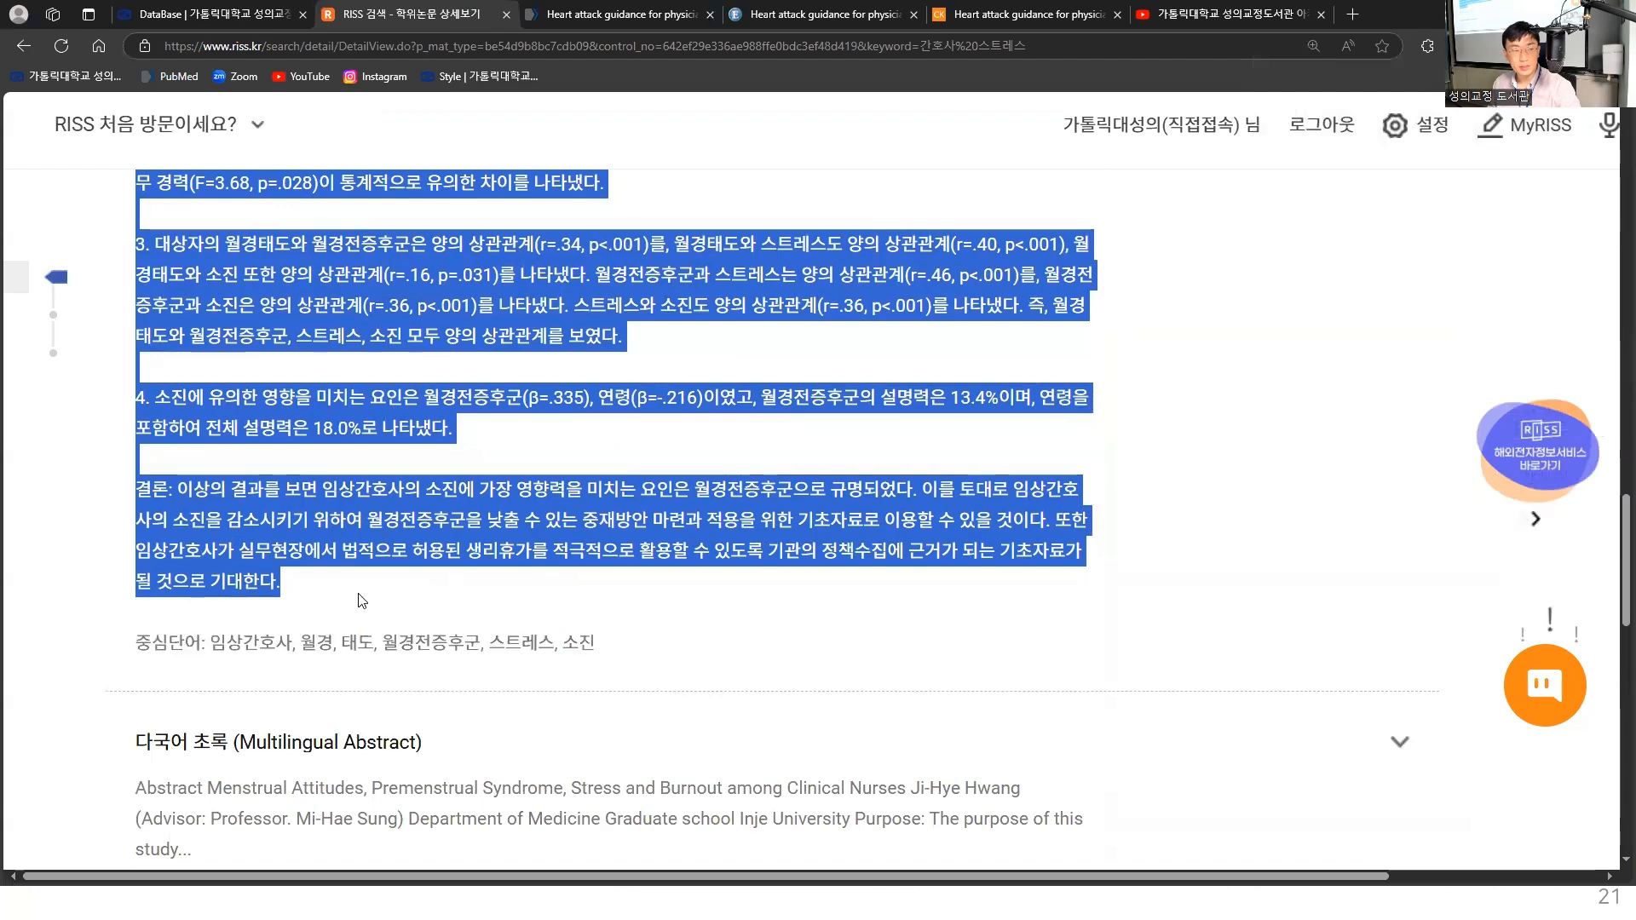
right_click(356, 599)
right_click(605, 529)
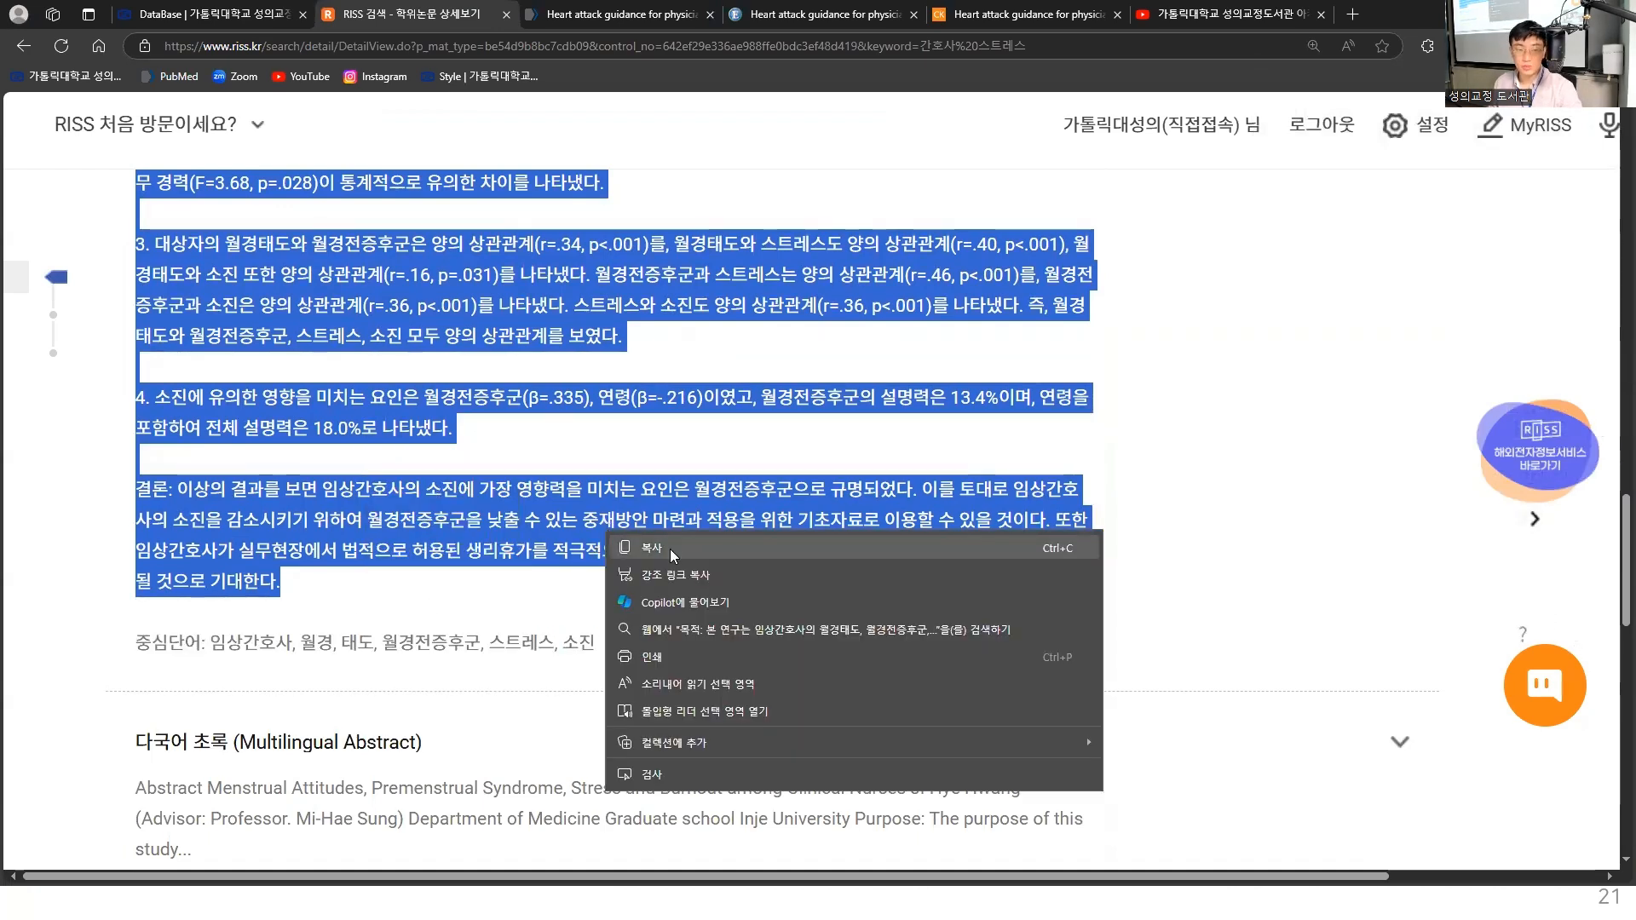
left_click(672, 550)
- Switch to EndNote, paste the copied Korean abstract ahead of the English text in the Abstract field, and save the reference
key("alt+Tab")
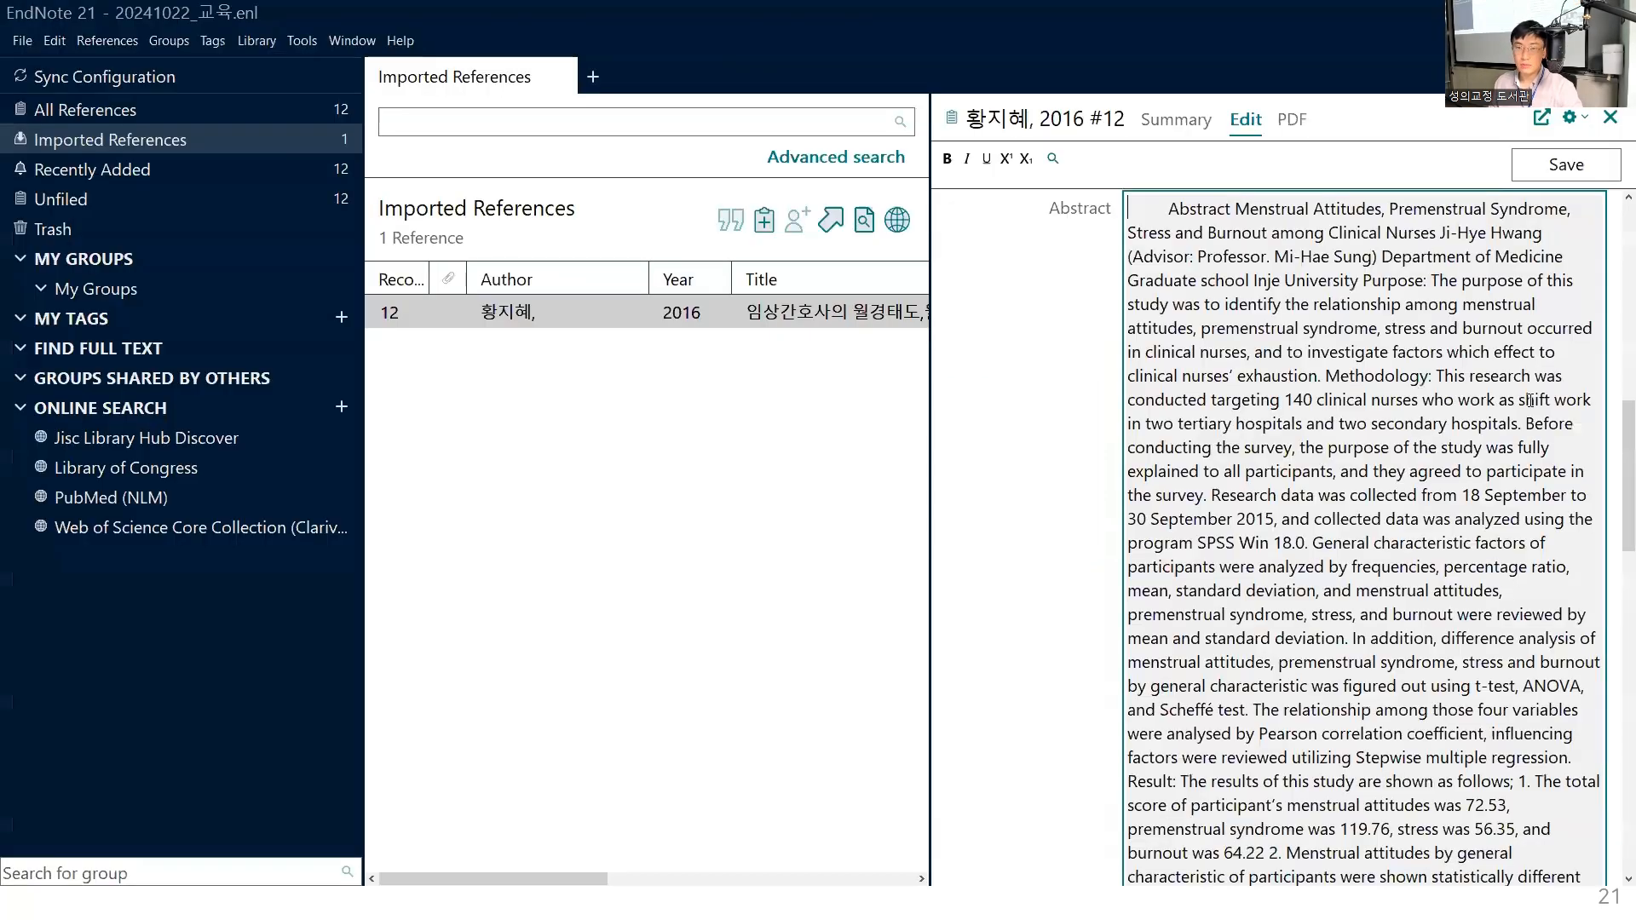
scroll(1524, 401, "up", 1)
left_click(1131, 338)
right_click(1133, 333)
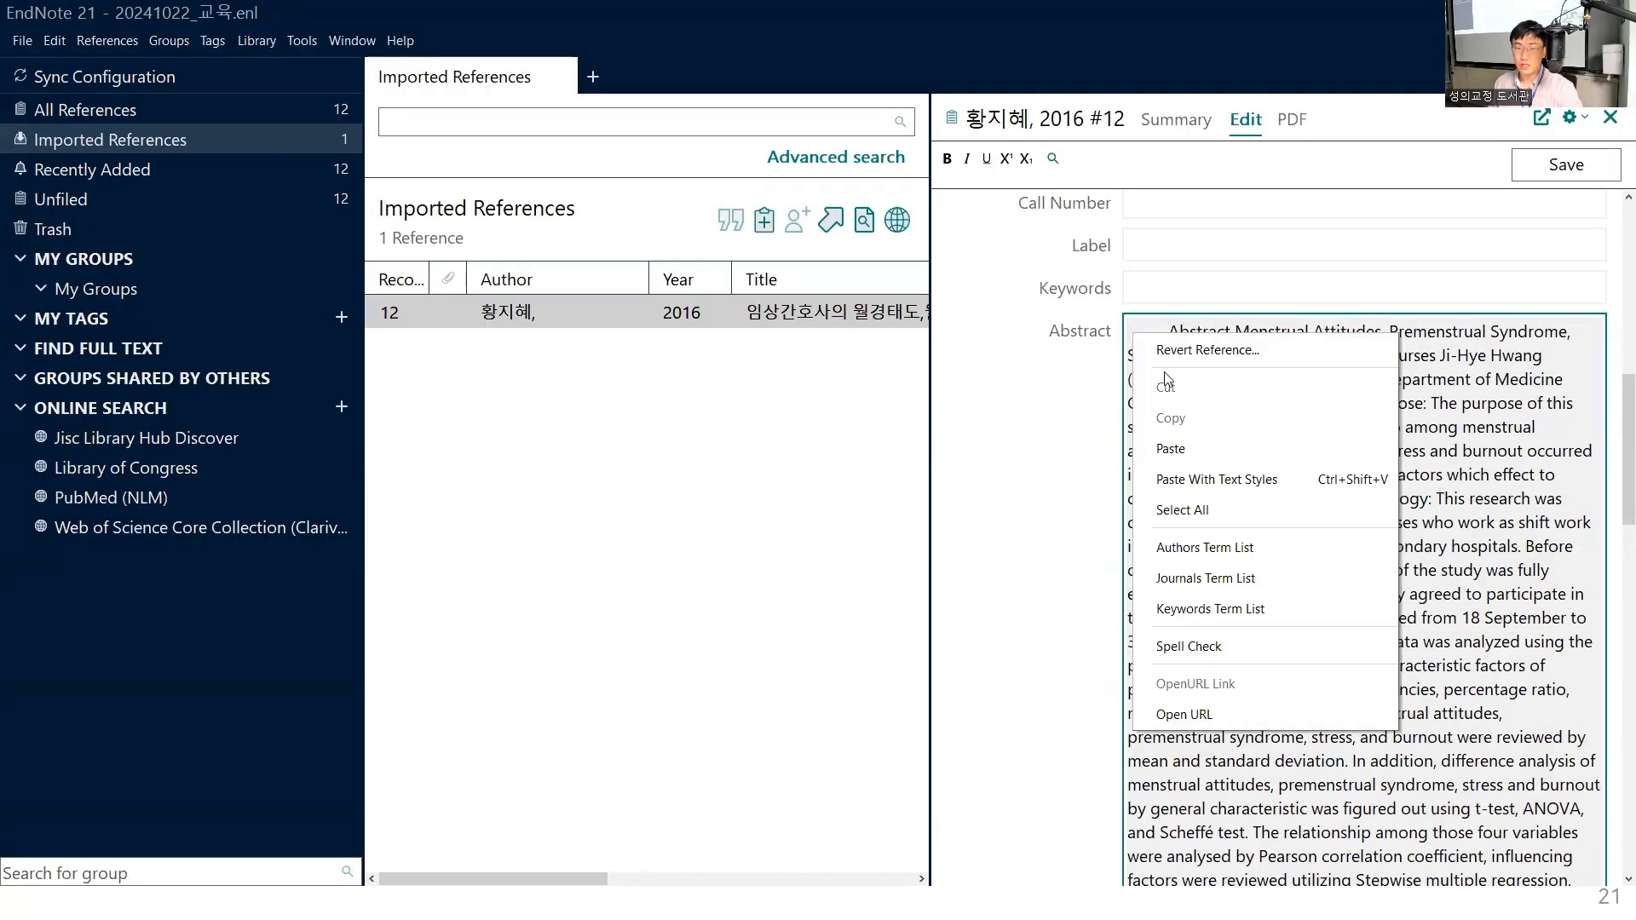
left_click(1231, 448)
scroll(1265, 562, "up", 8)
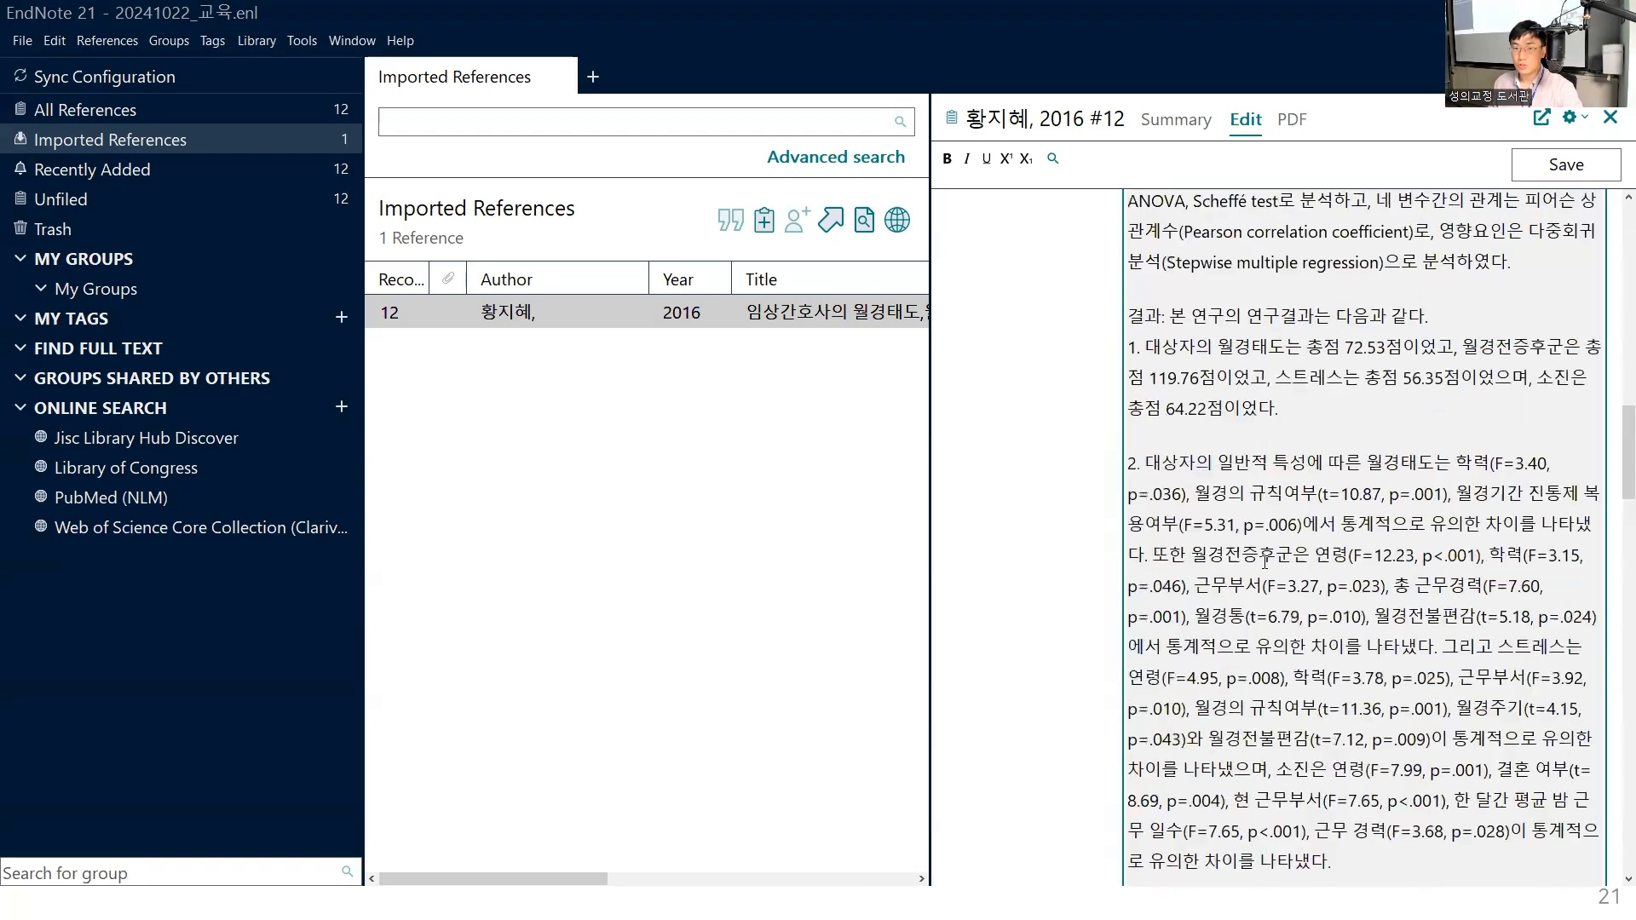
scroll(1264, 562, "up", 5)
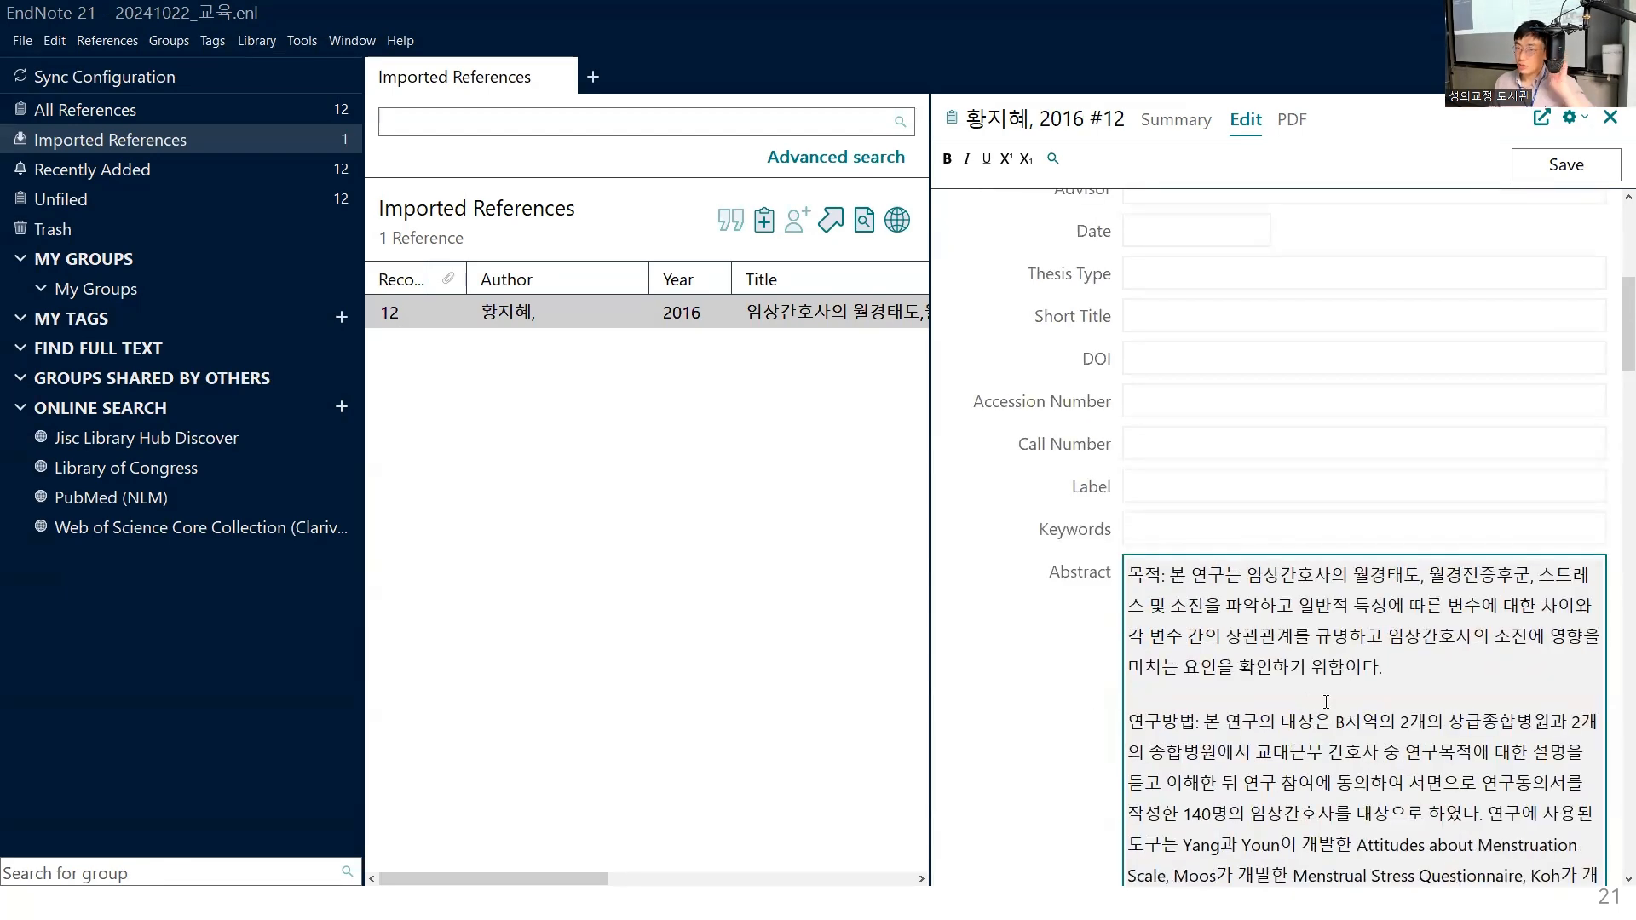
left_click(1559, 166)
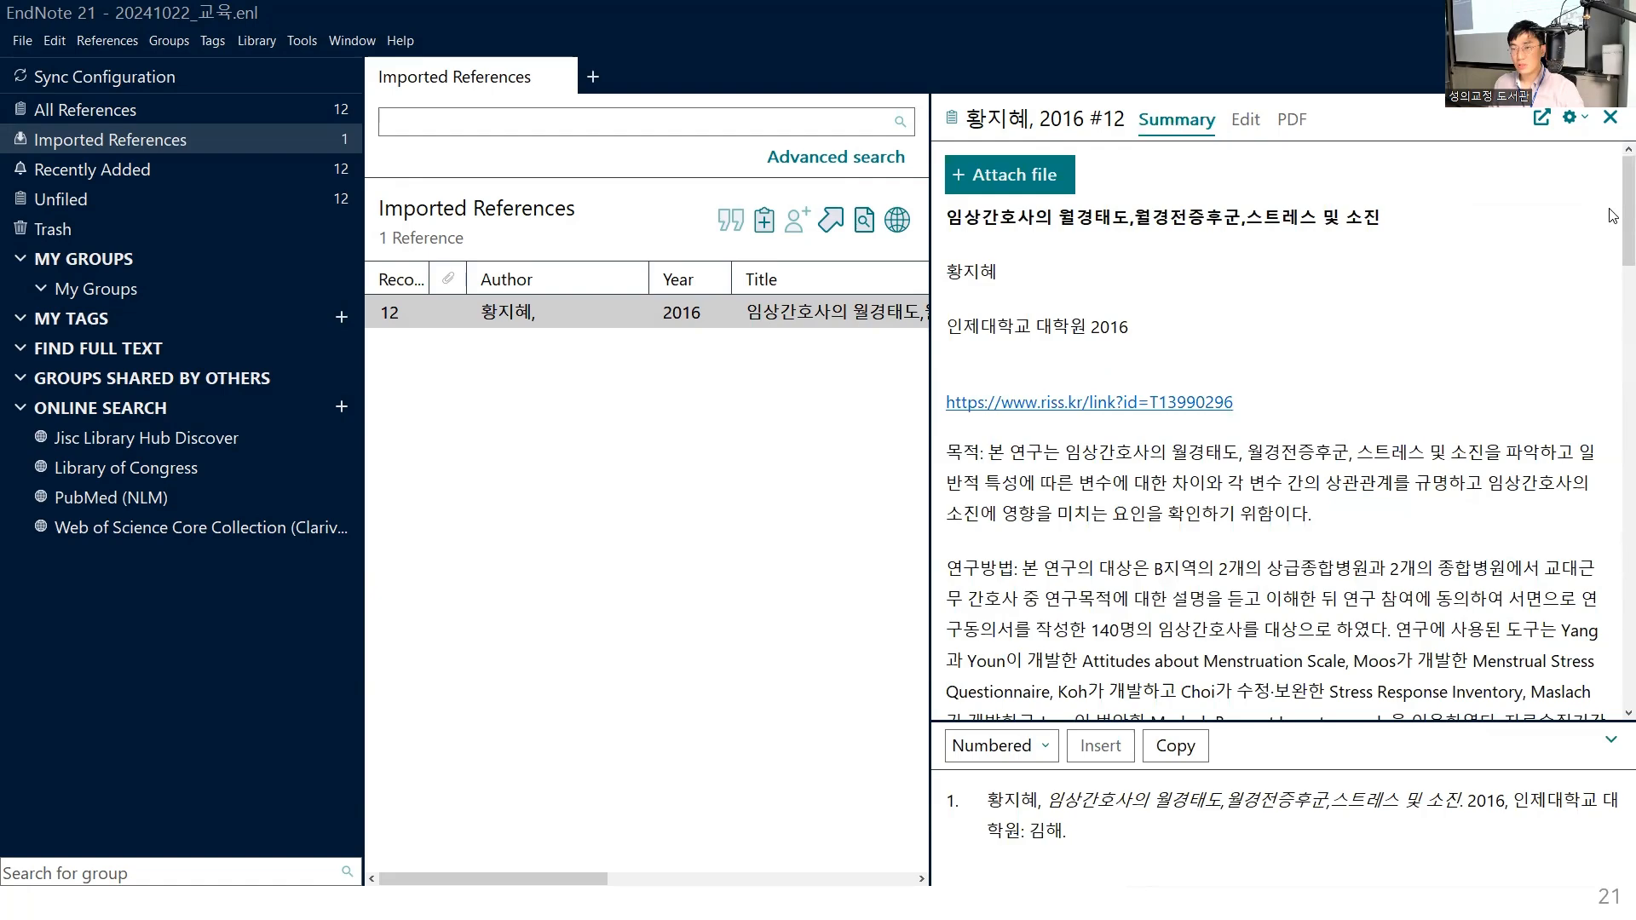
mouse_move(1612, 215)
left_mouse_down()
mouse_move(1610, 645)
mouse_move(1610, 204)
left_mouse_up()
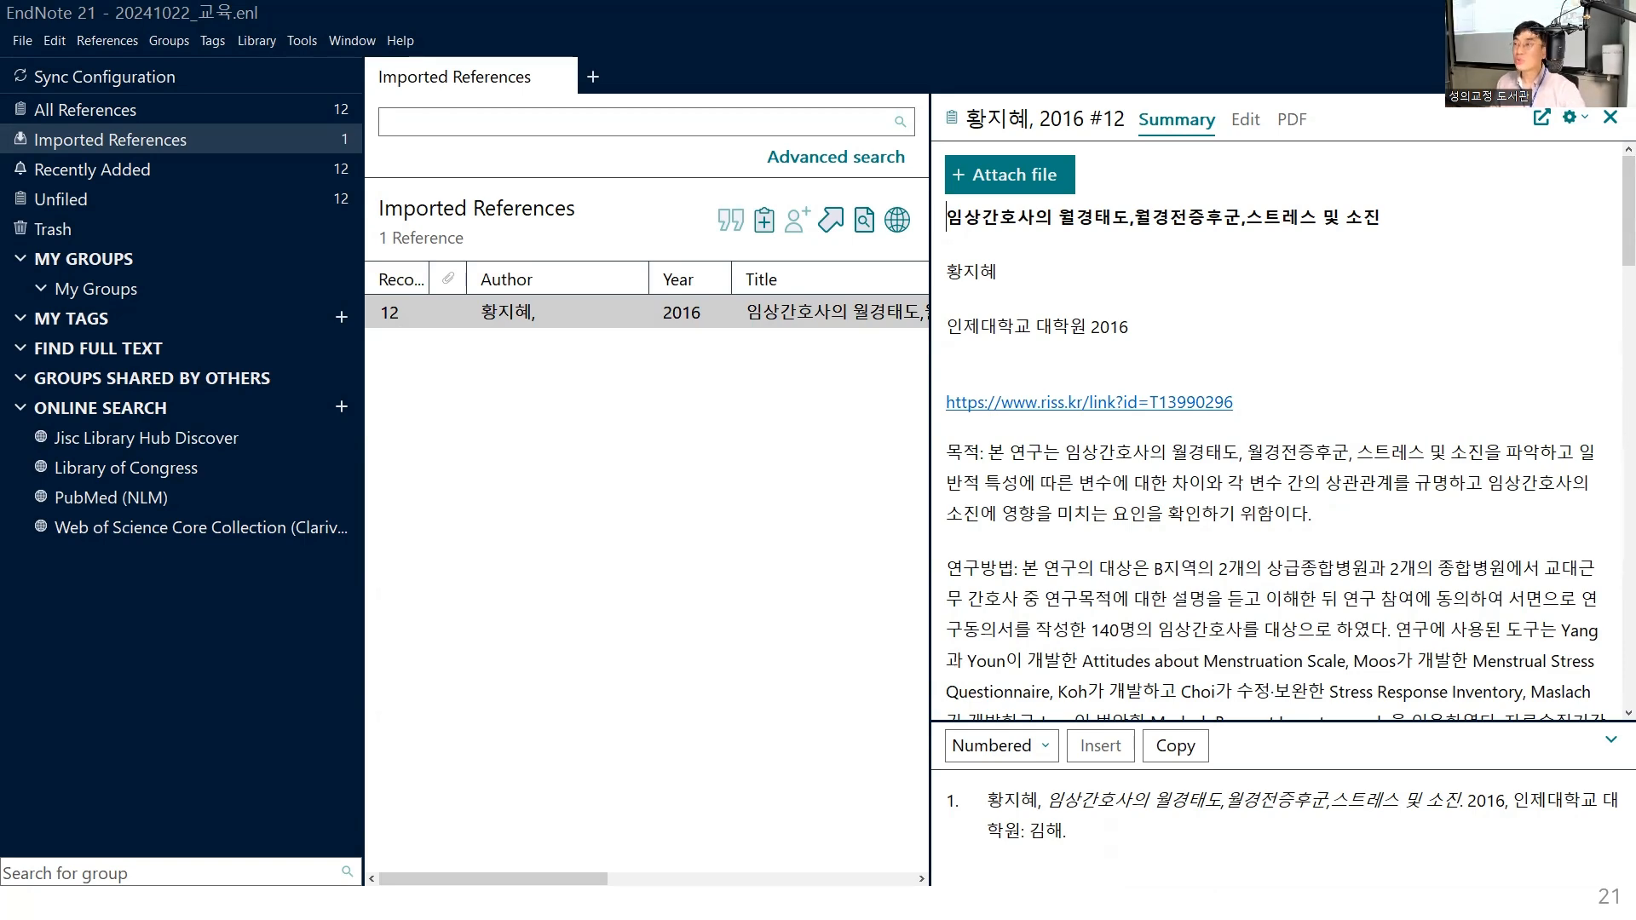
- Return to the presentation by way of the browser and advance to the slide on collecting search results from DBpia
key("alt+Tab")
left_click(1252, 519)
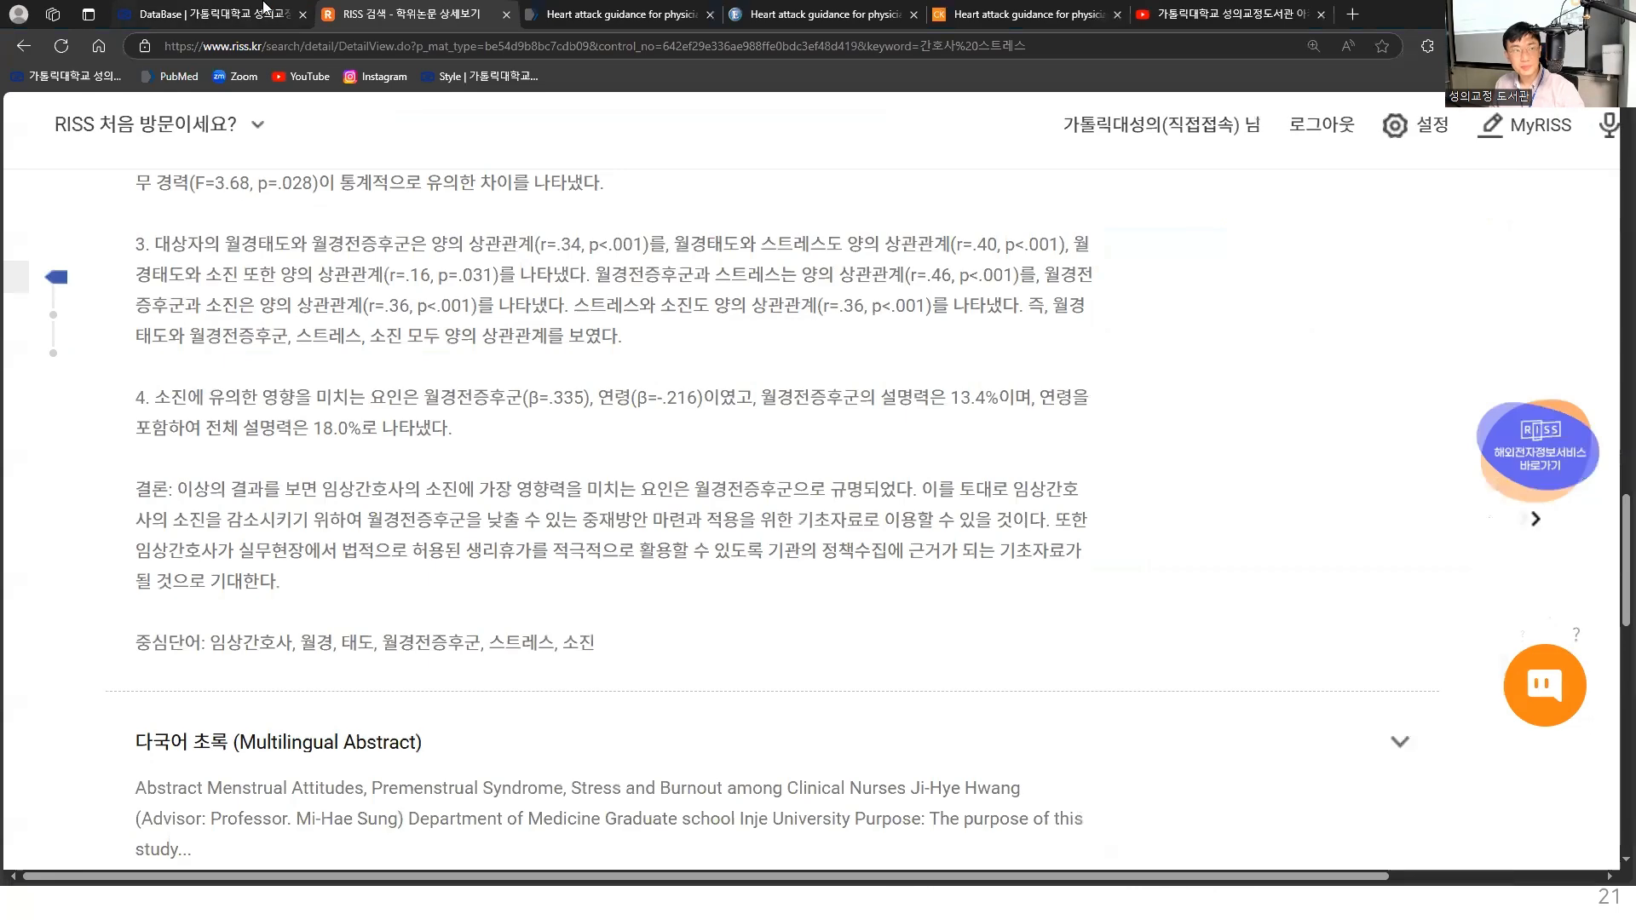
key("alt+Tab")
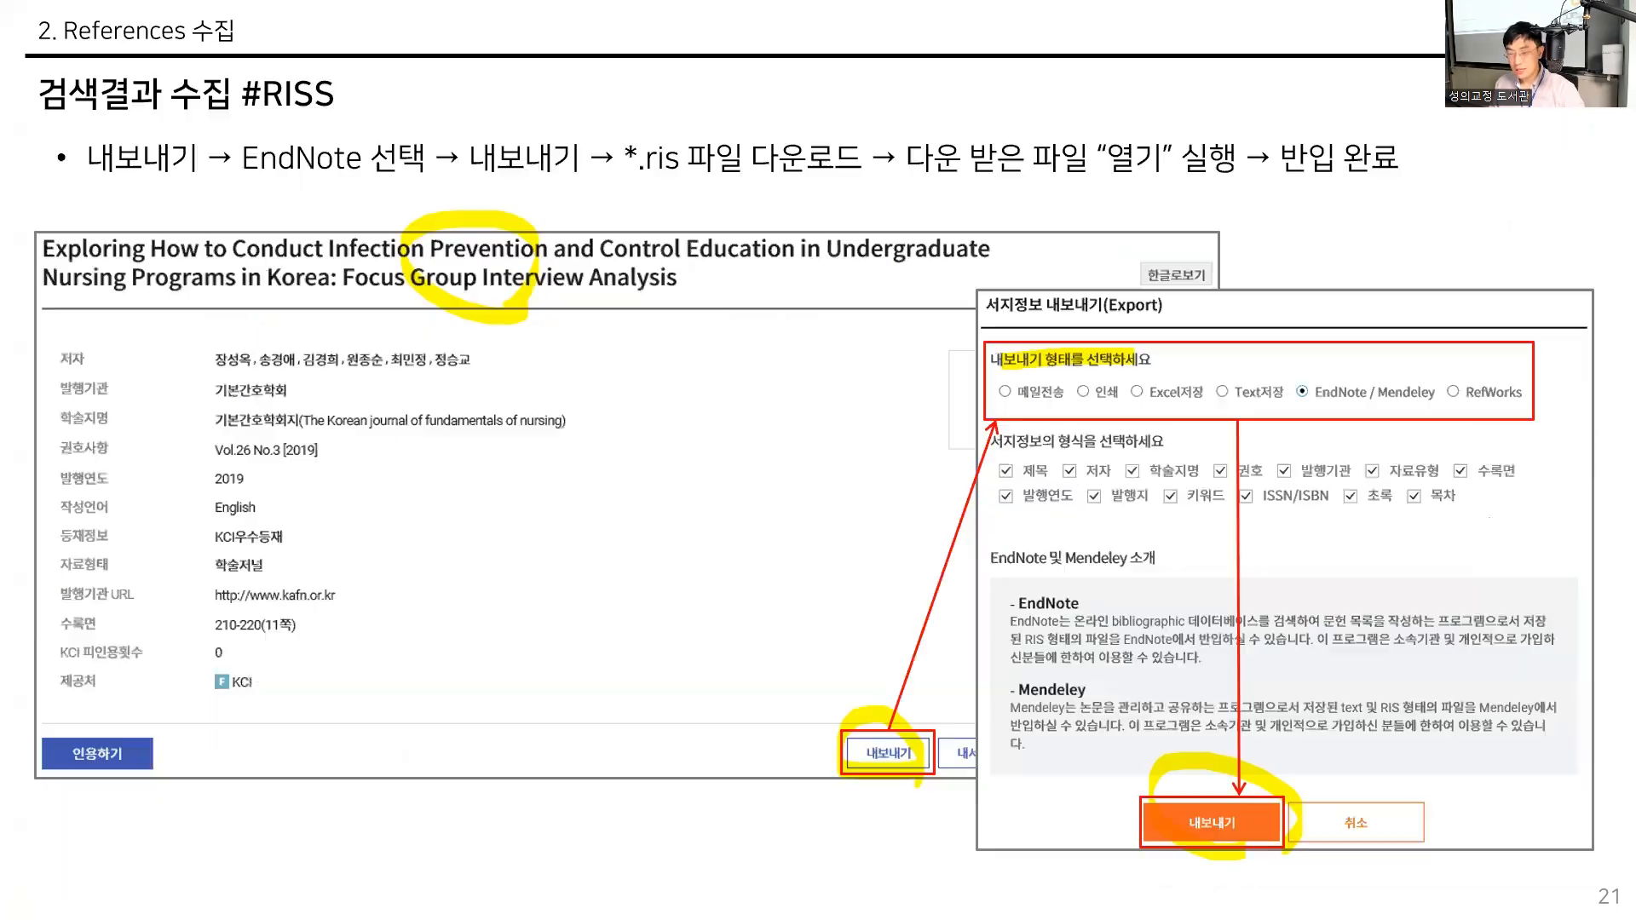
key("Right")
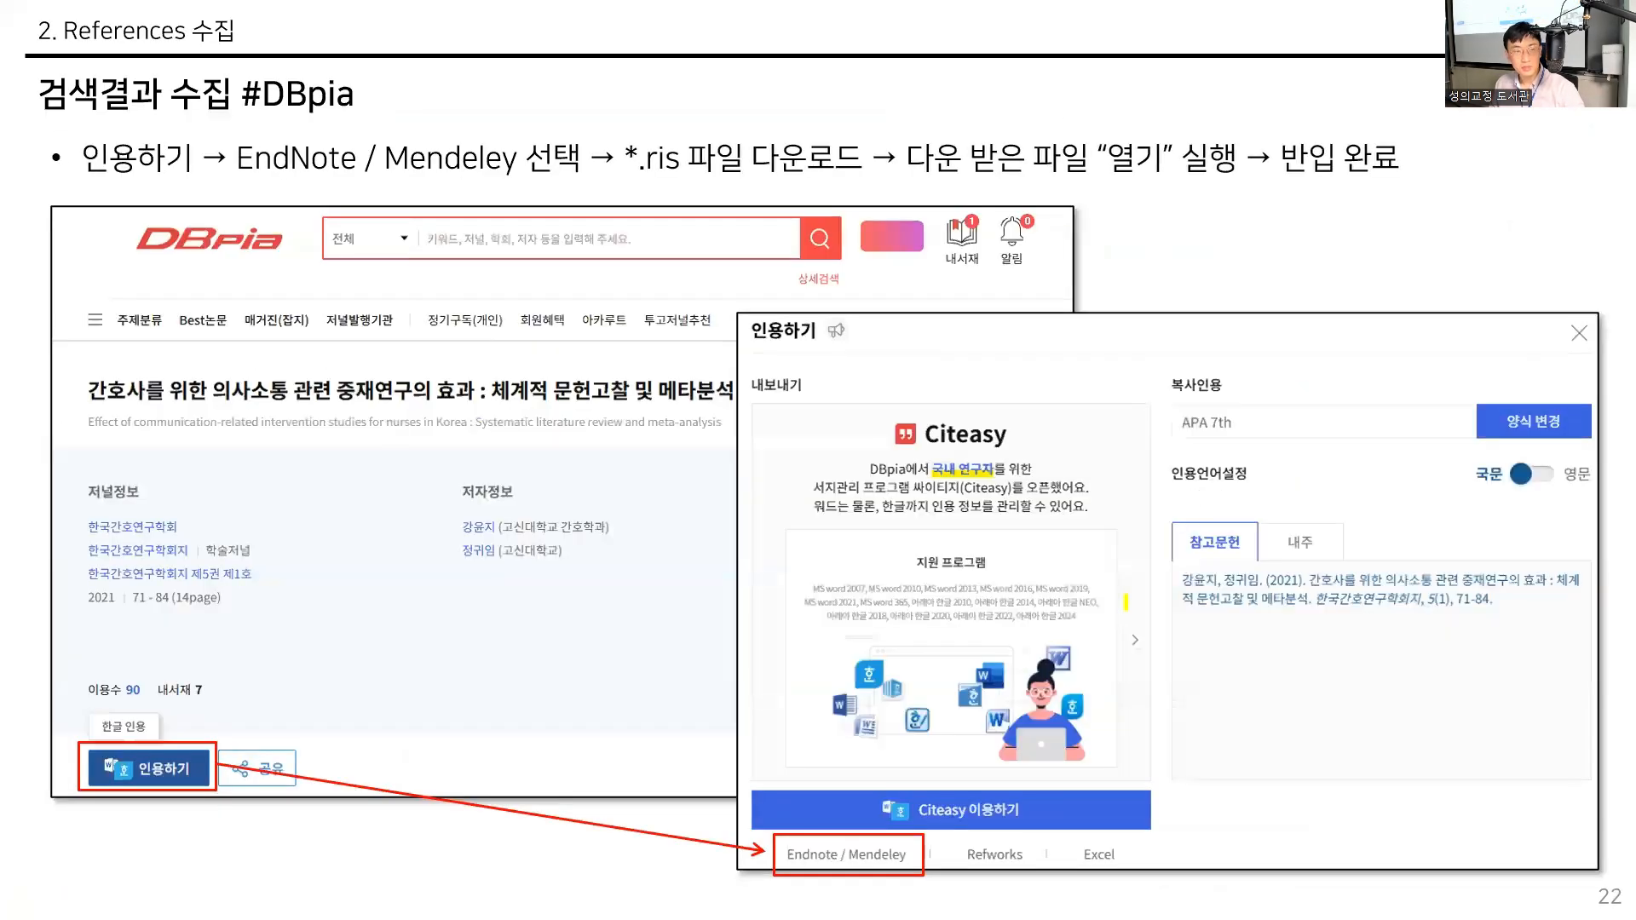
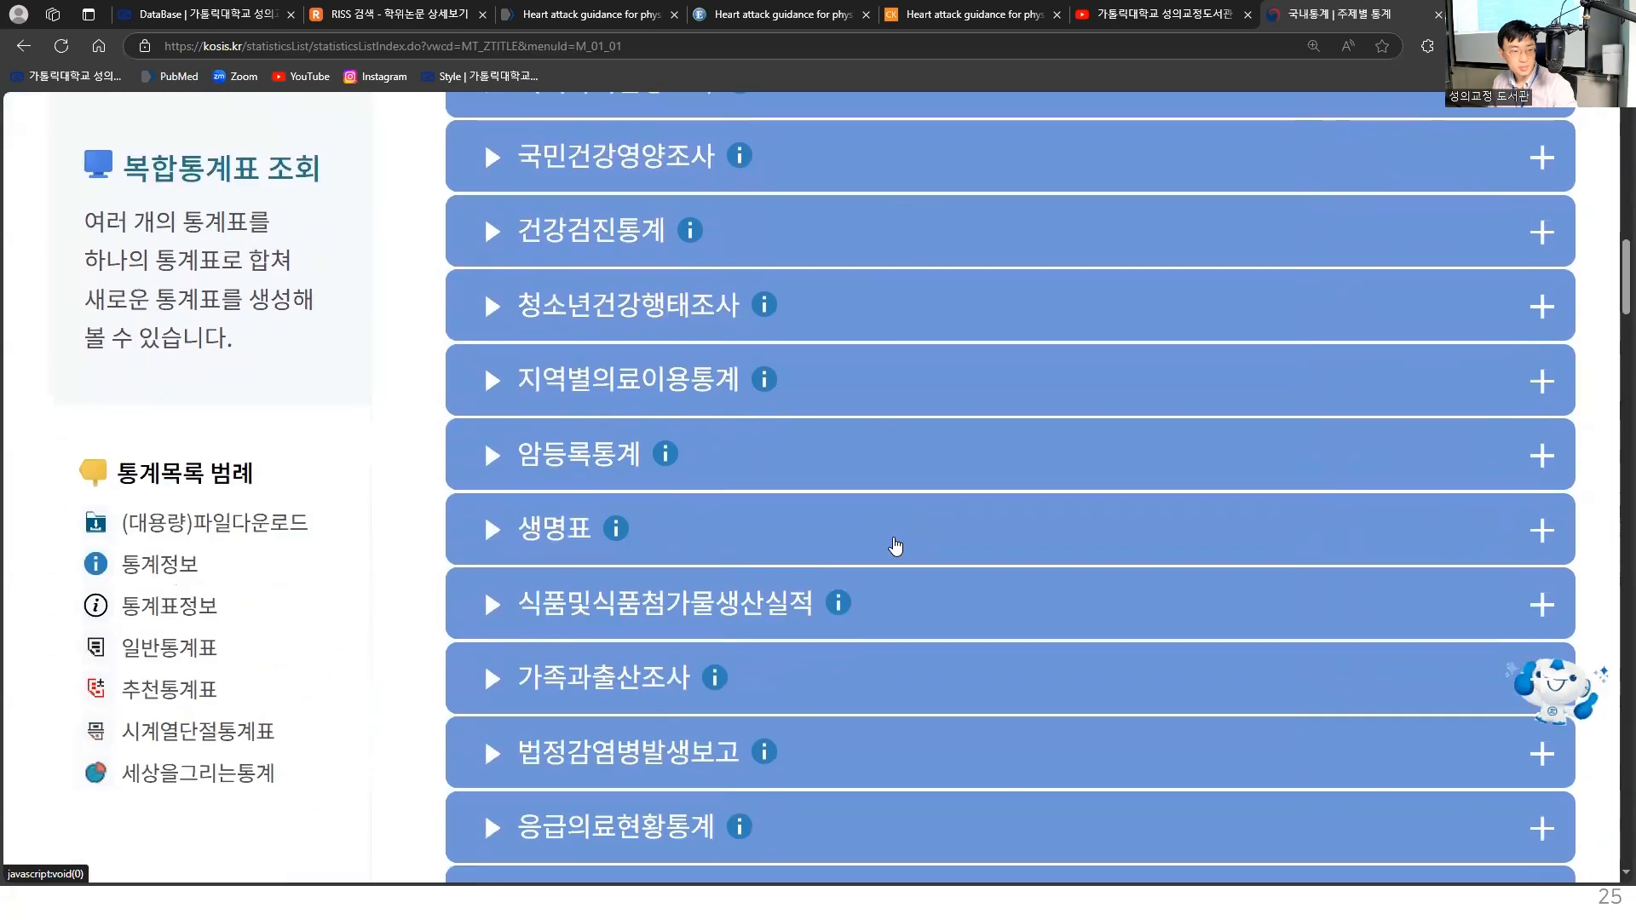
- Open the KOSIS table "비만 유병률(체질량지수 기준) 추이" under 국민건강영양조사, 만성질환, 비만 and look across its columns
scroll(896, 546, "up", 6)
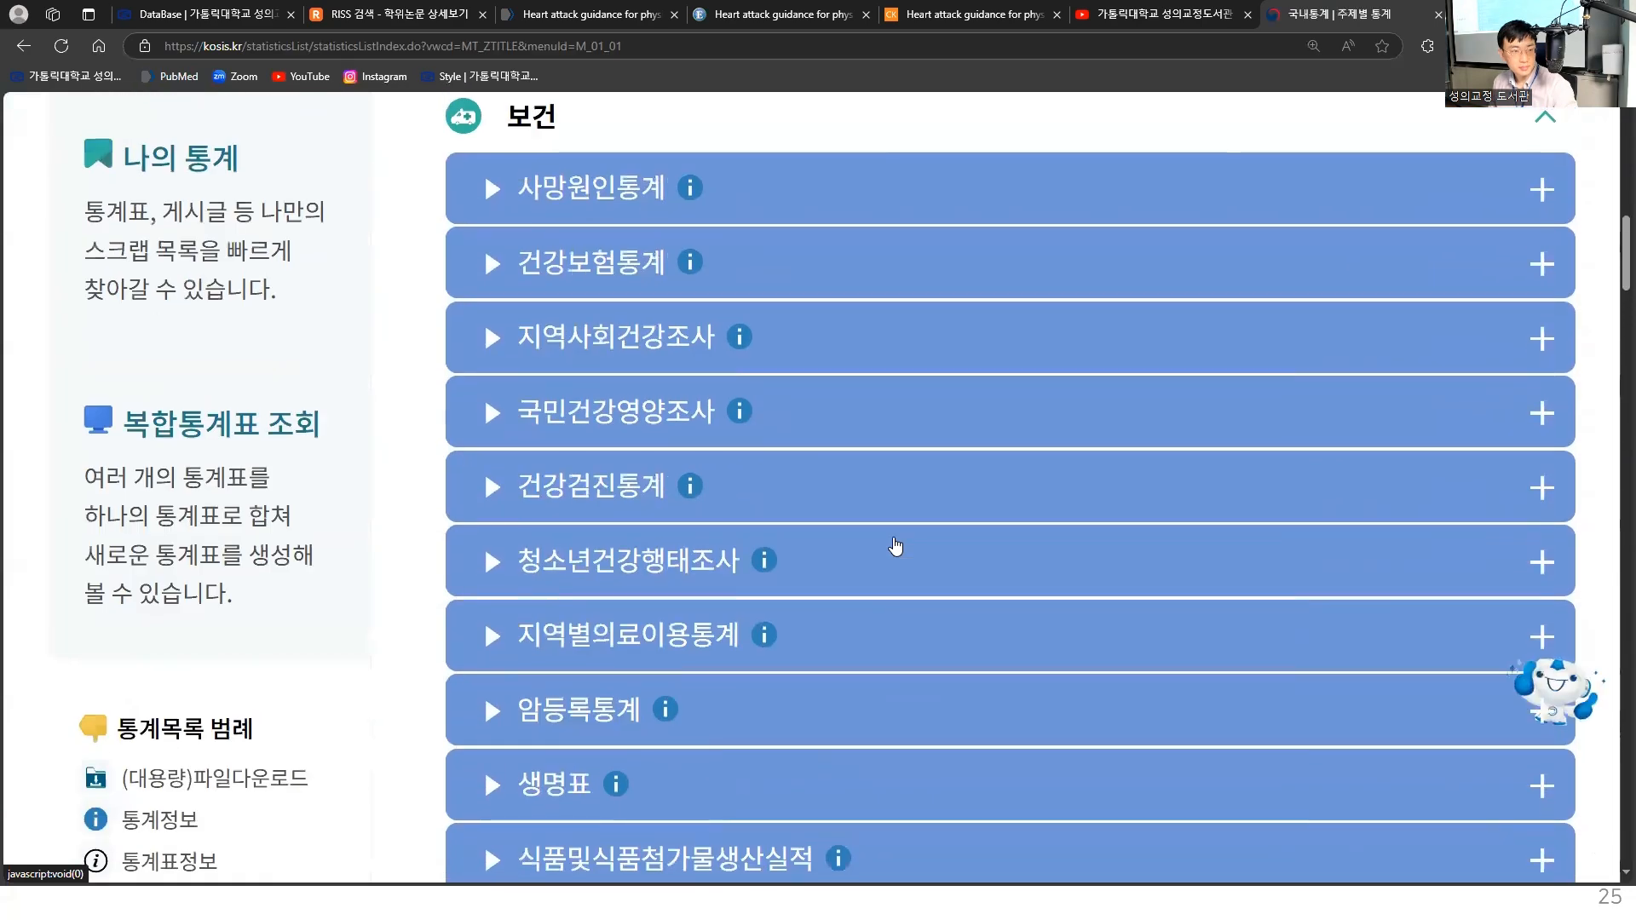
left_click(664, 424)
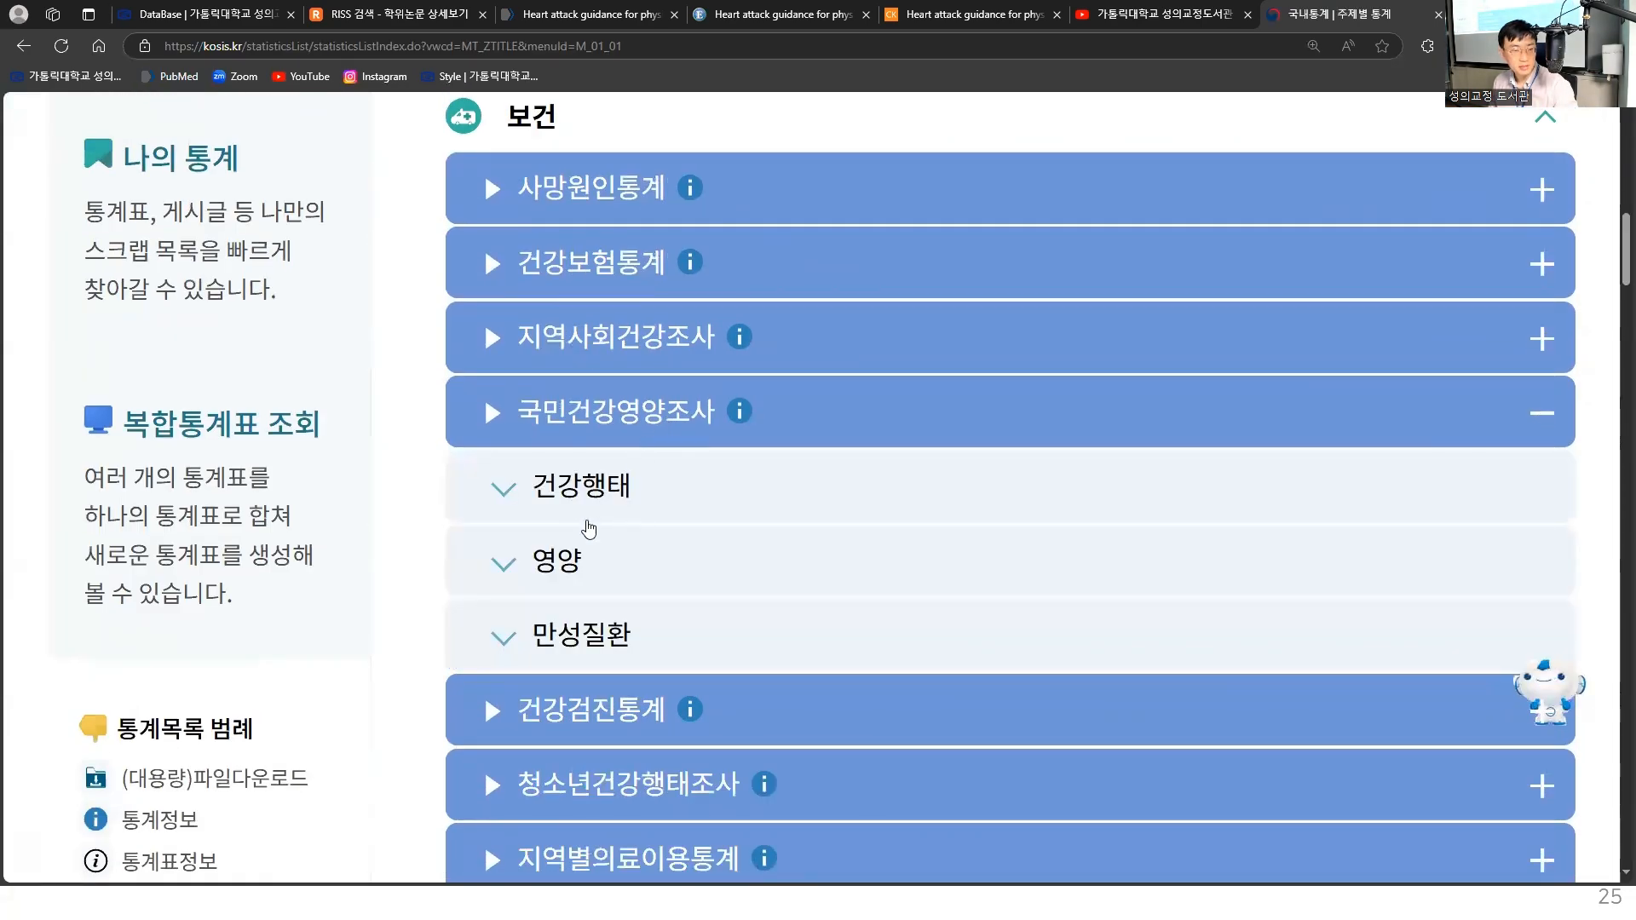
left_click(568, 629)
scroll(648, 622, "down", 2)
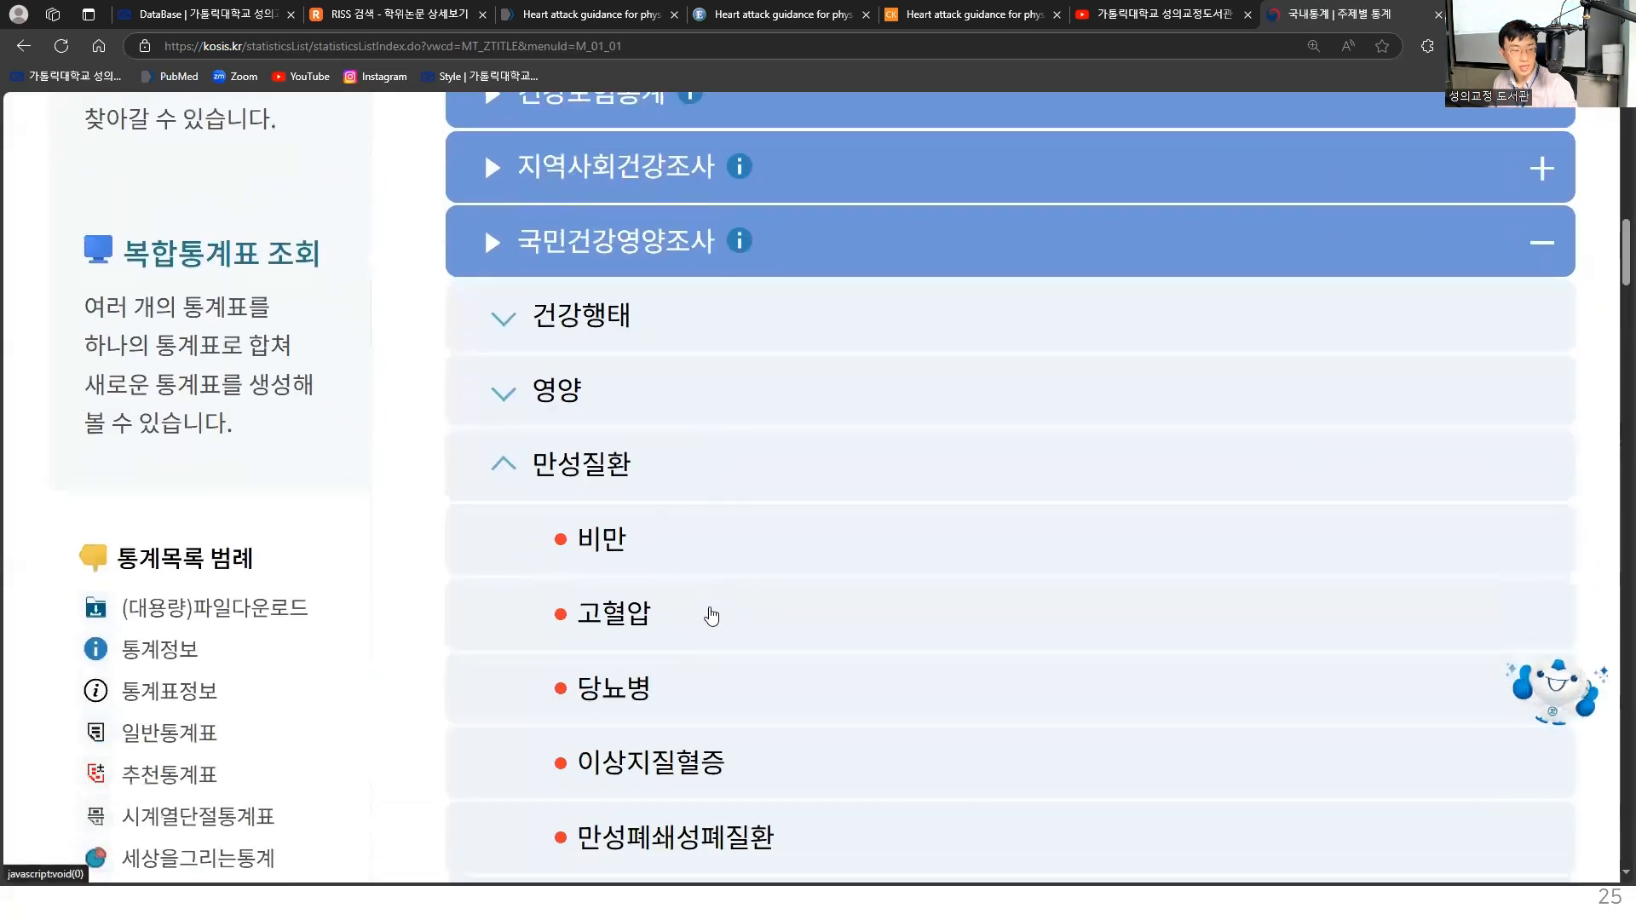
left_click(615, 550)
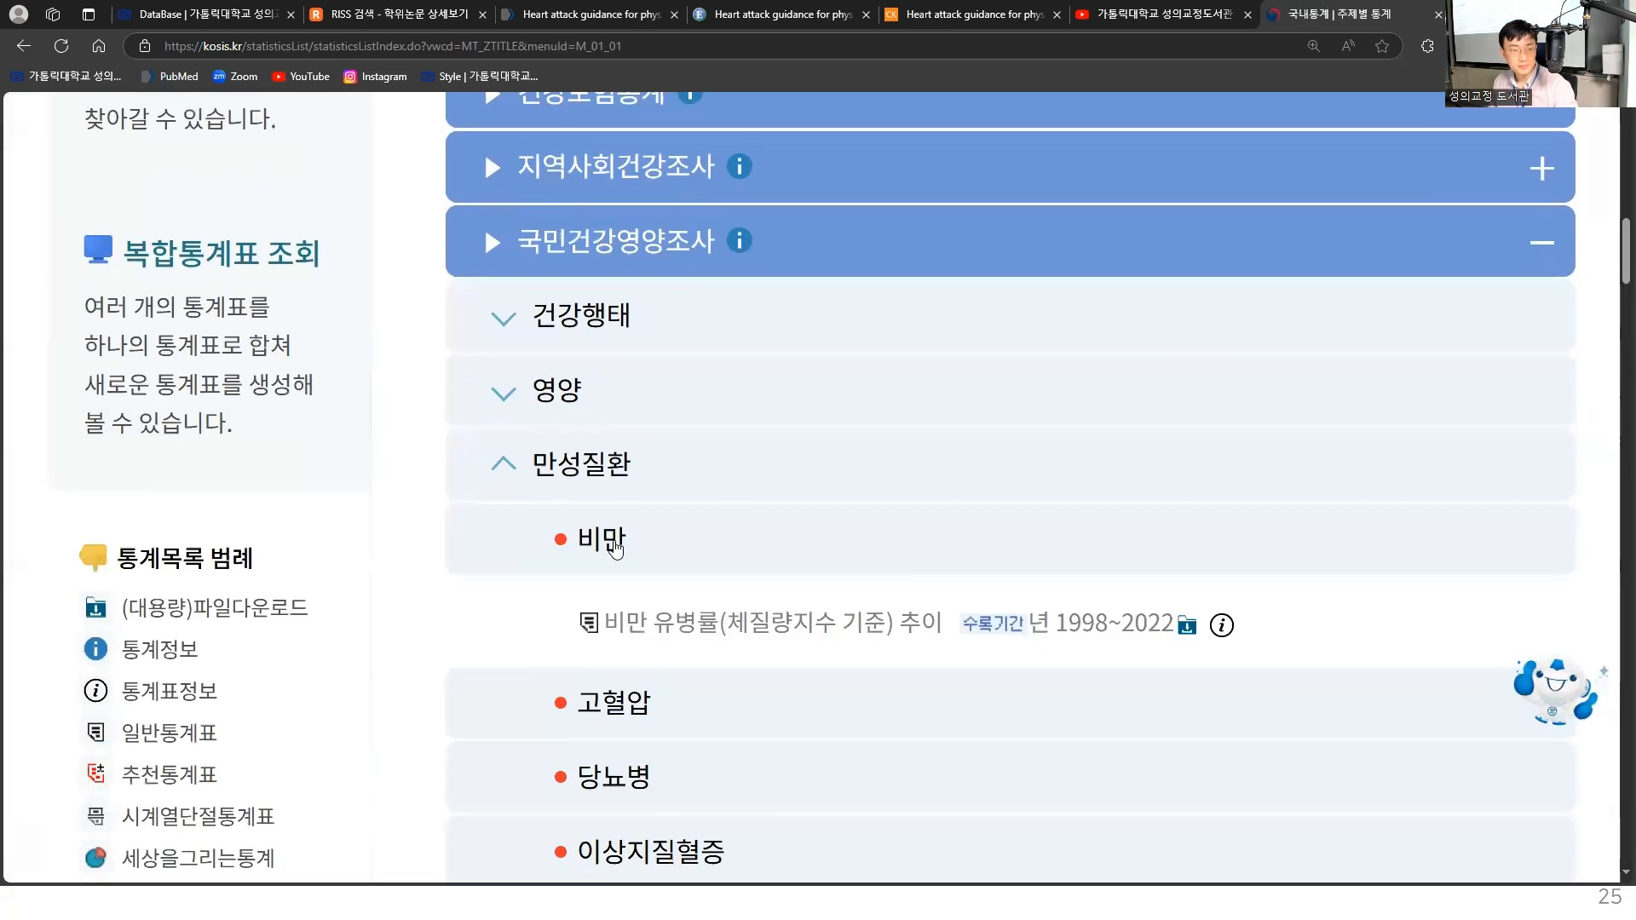
left_click(720, 632)
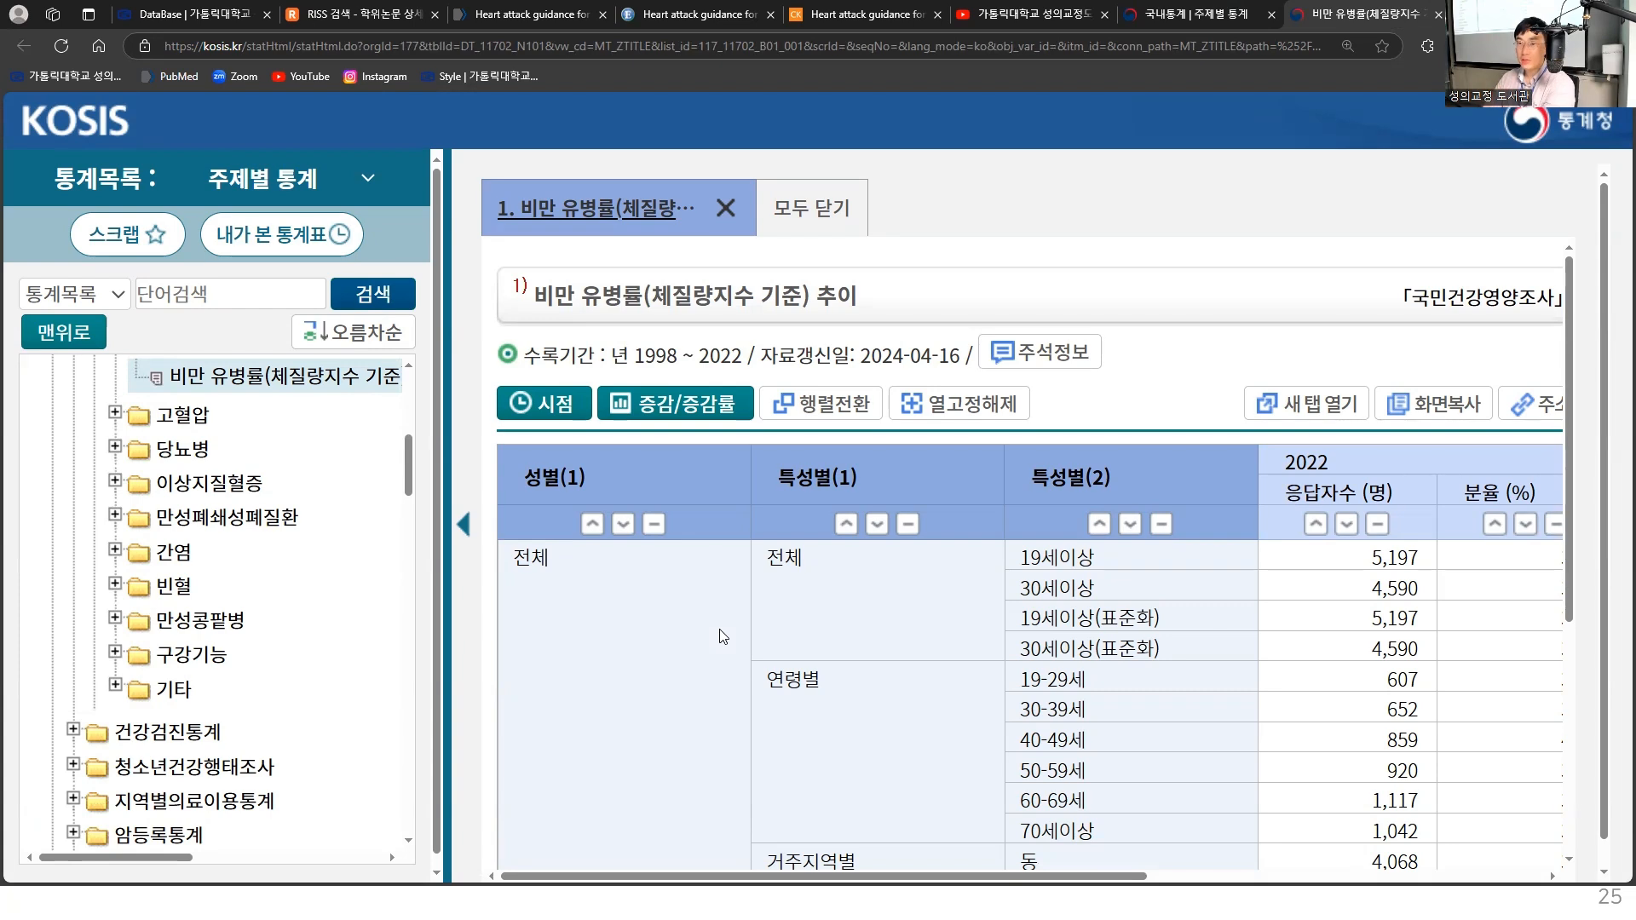
left_click_drag(882, 875, 1278, 869)
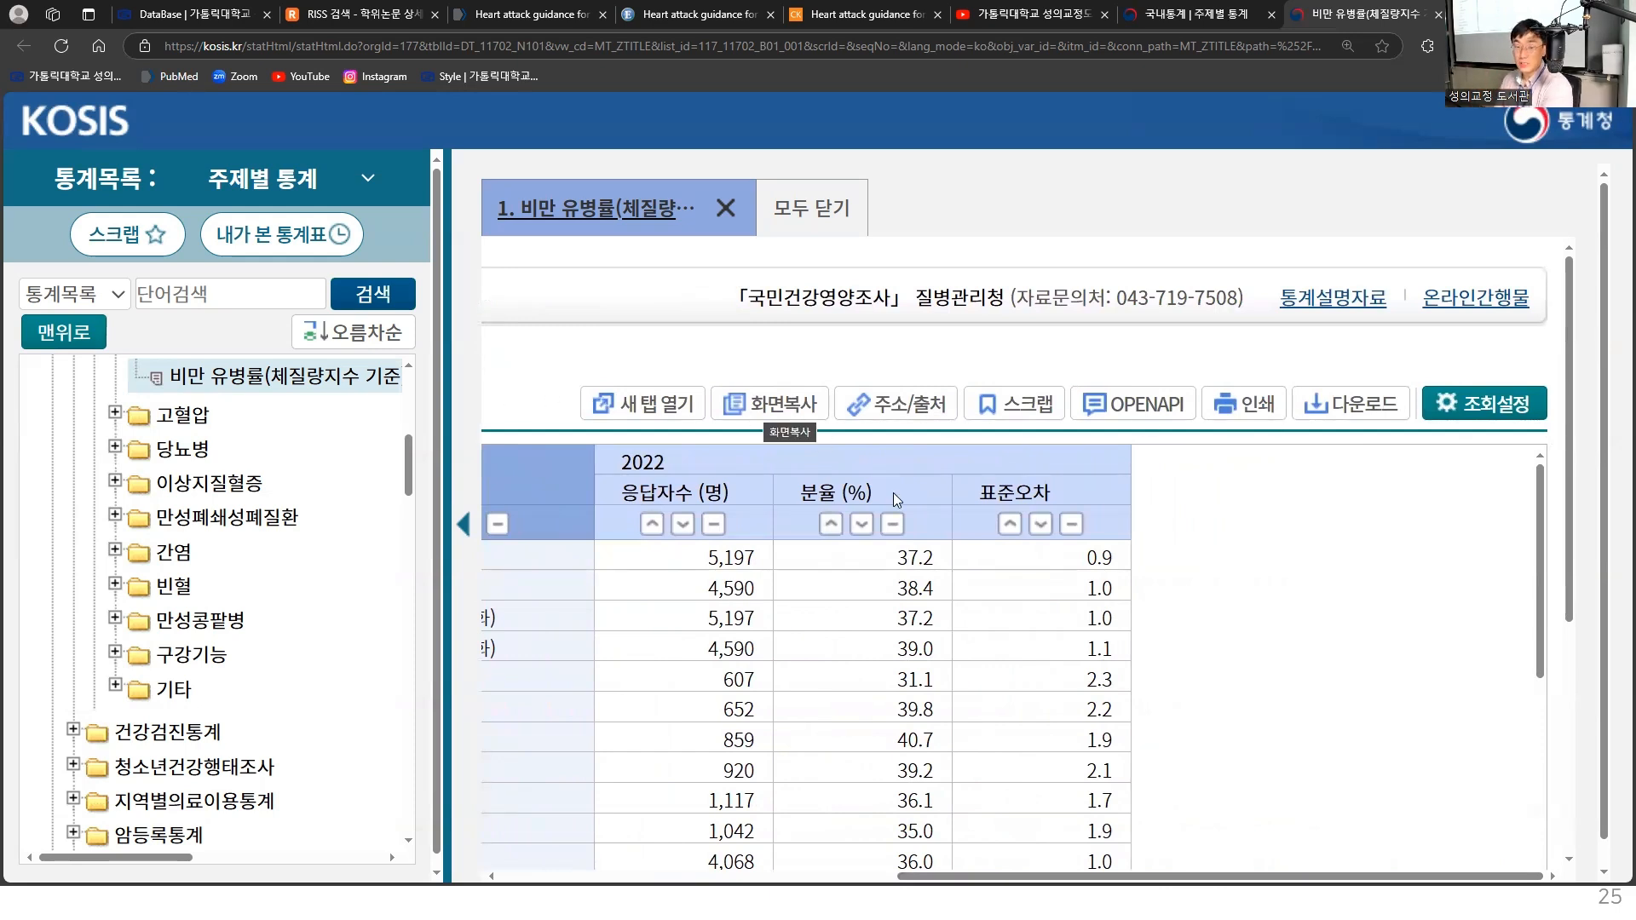
left_click_drag(1181, 875, 774, 886)
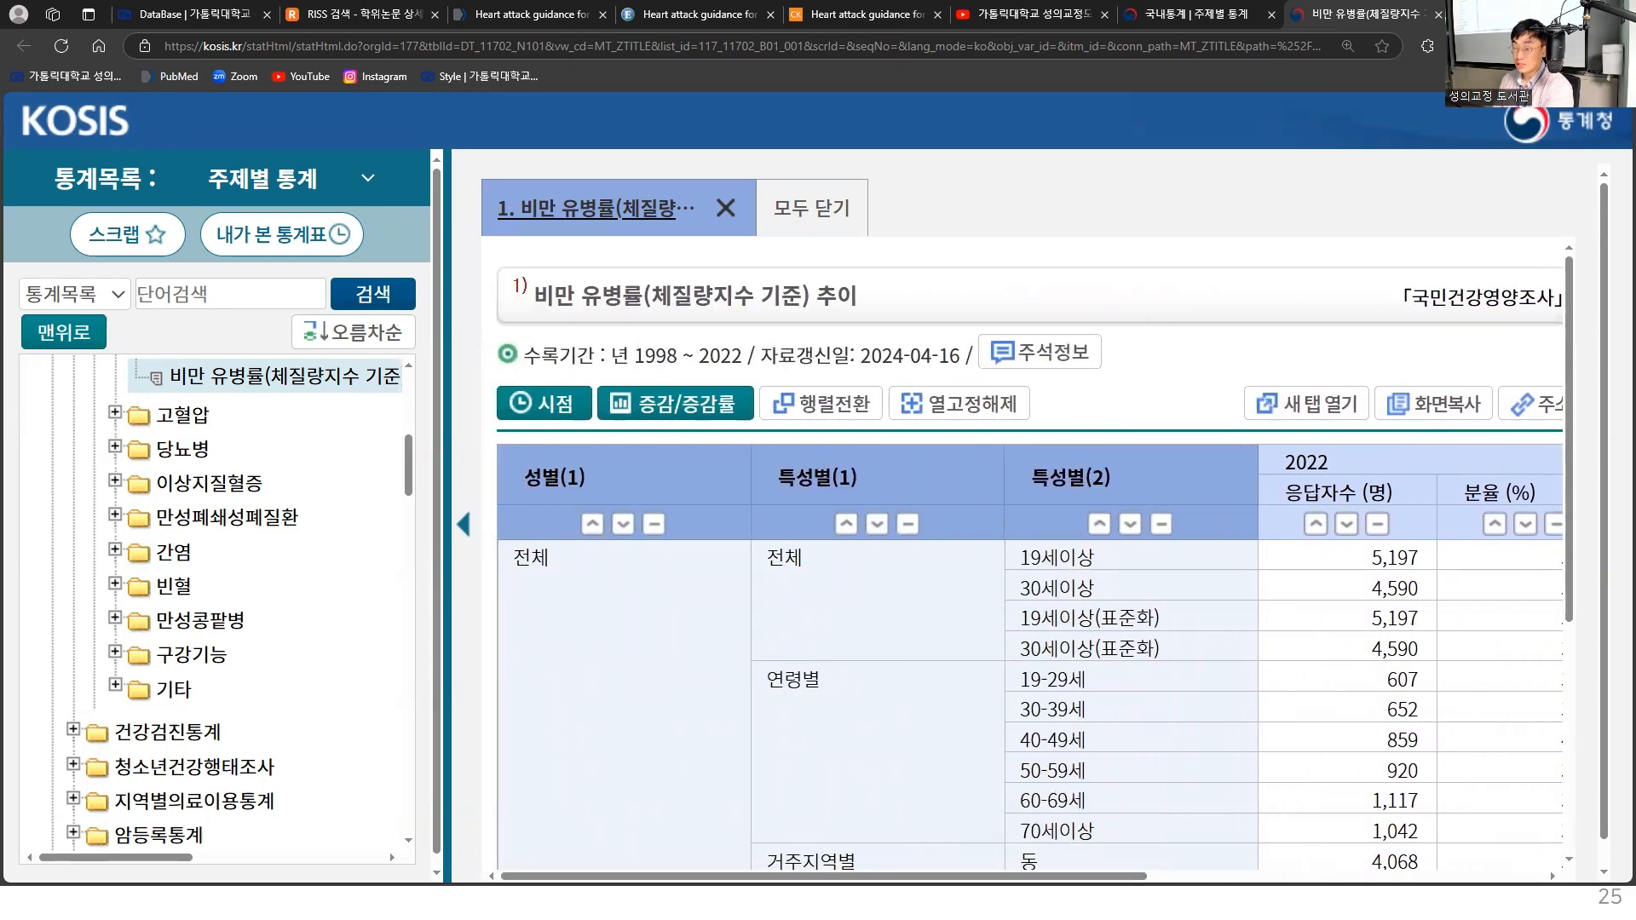
- Switch to EndNote, create a new reference, and narrow and position its window beside the KOSIS page title
key("alt+Tab")
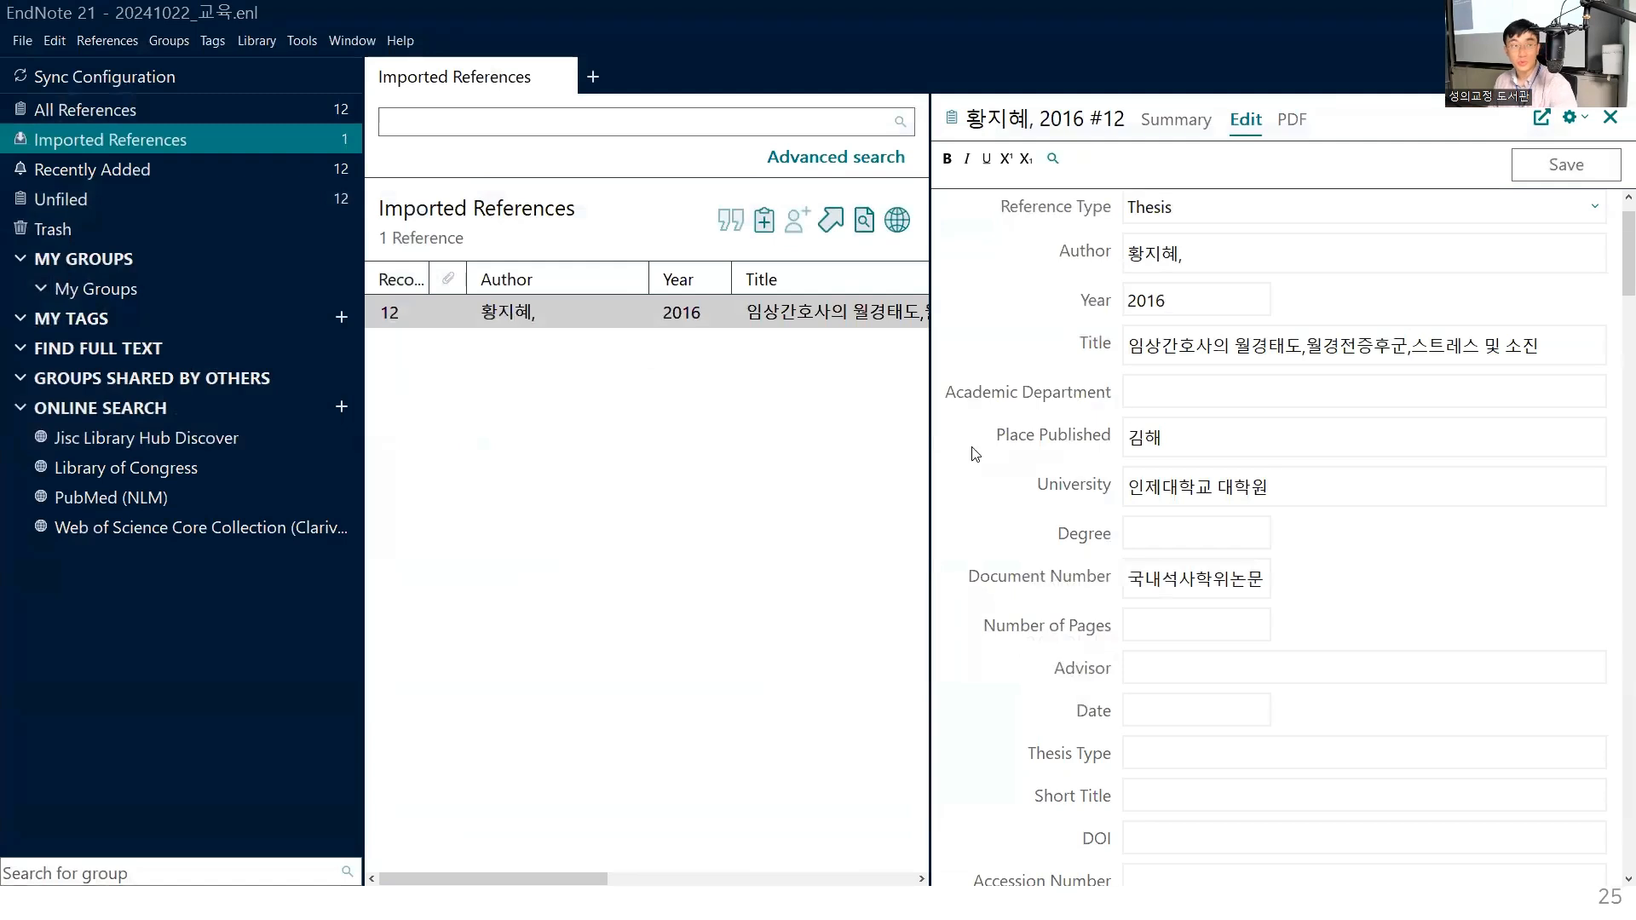
left_click(127, 39)
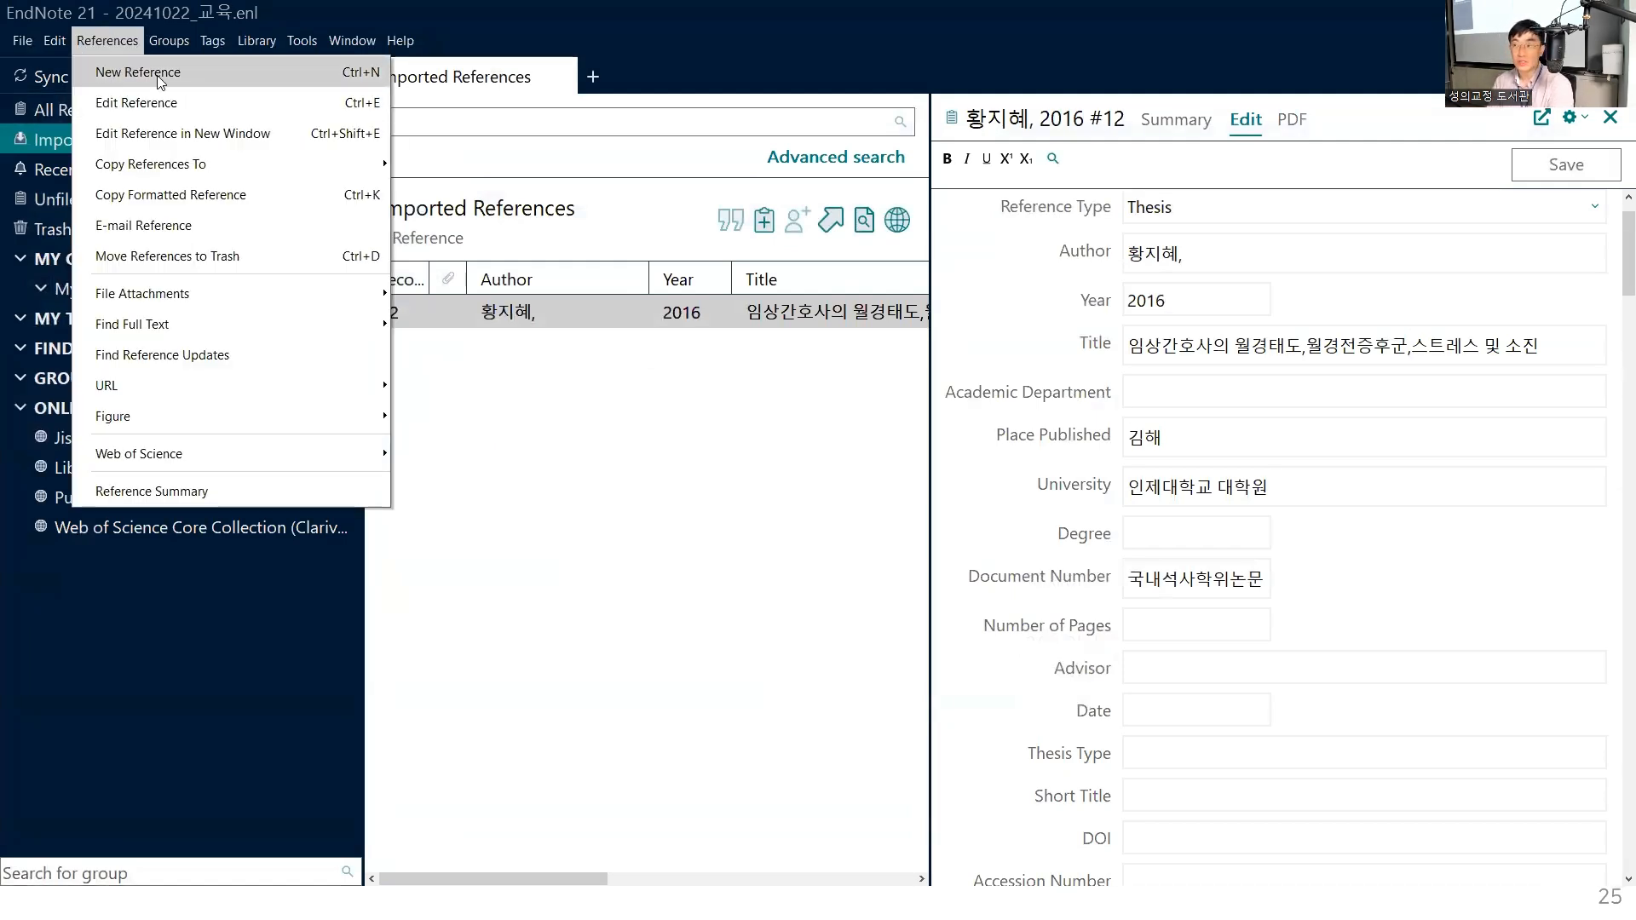
left_click(157, 77)
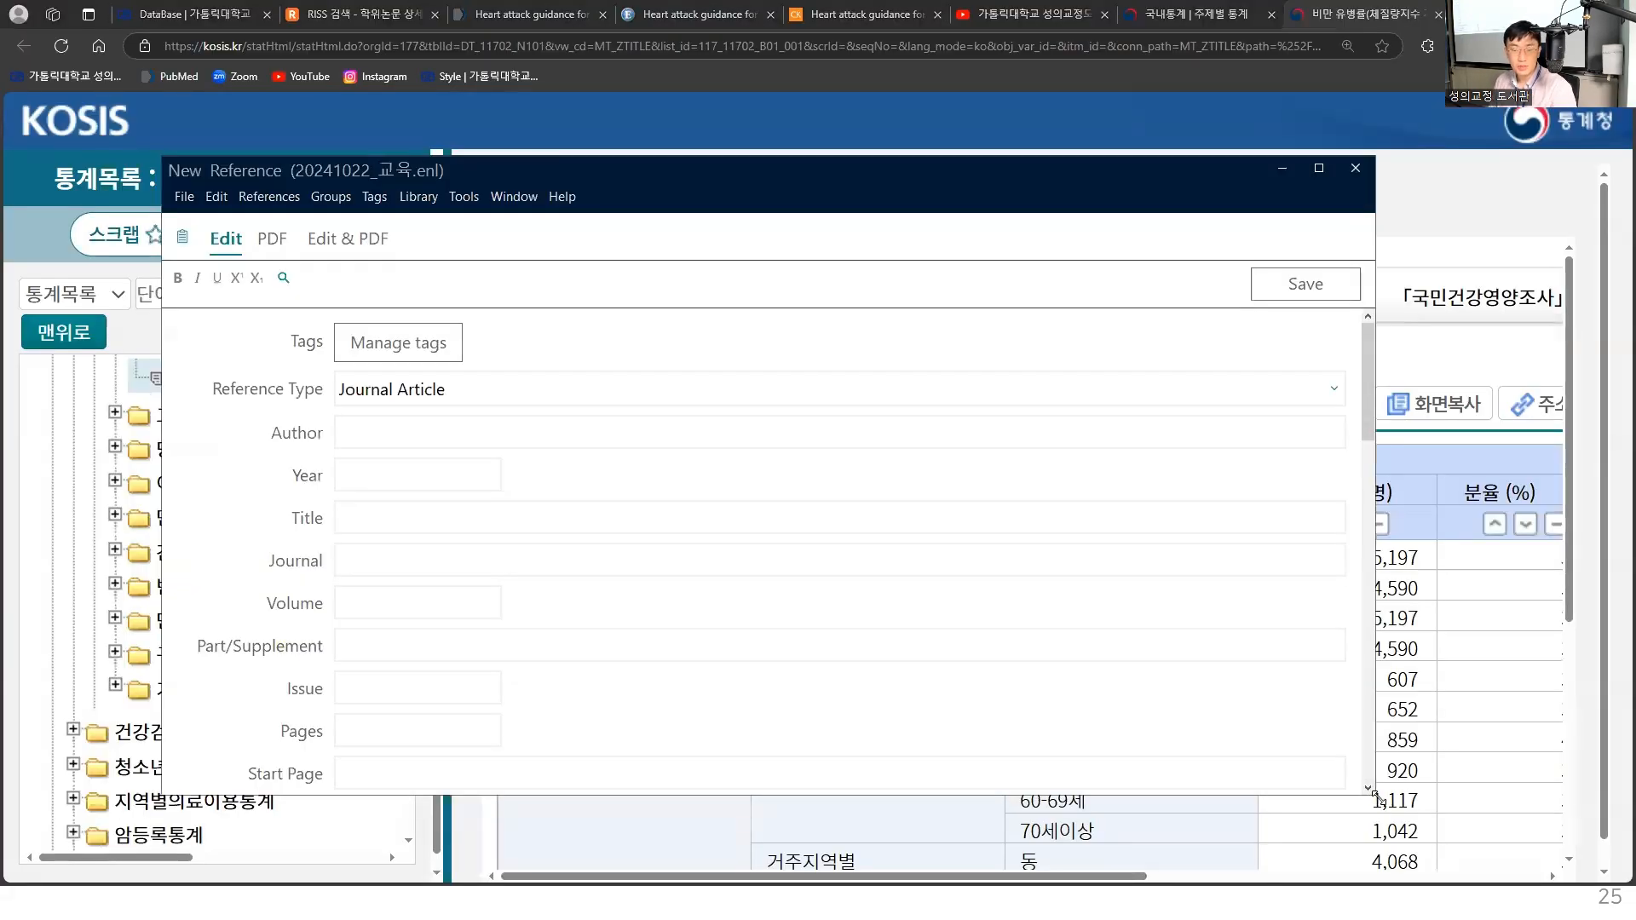
left_click_drag(1373, 795, 720, 832)
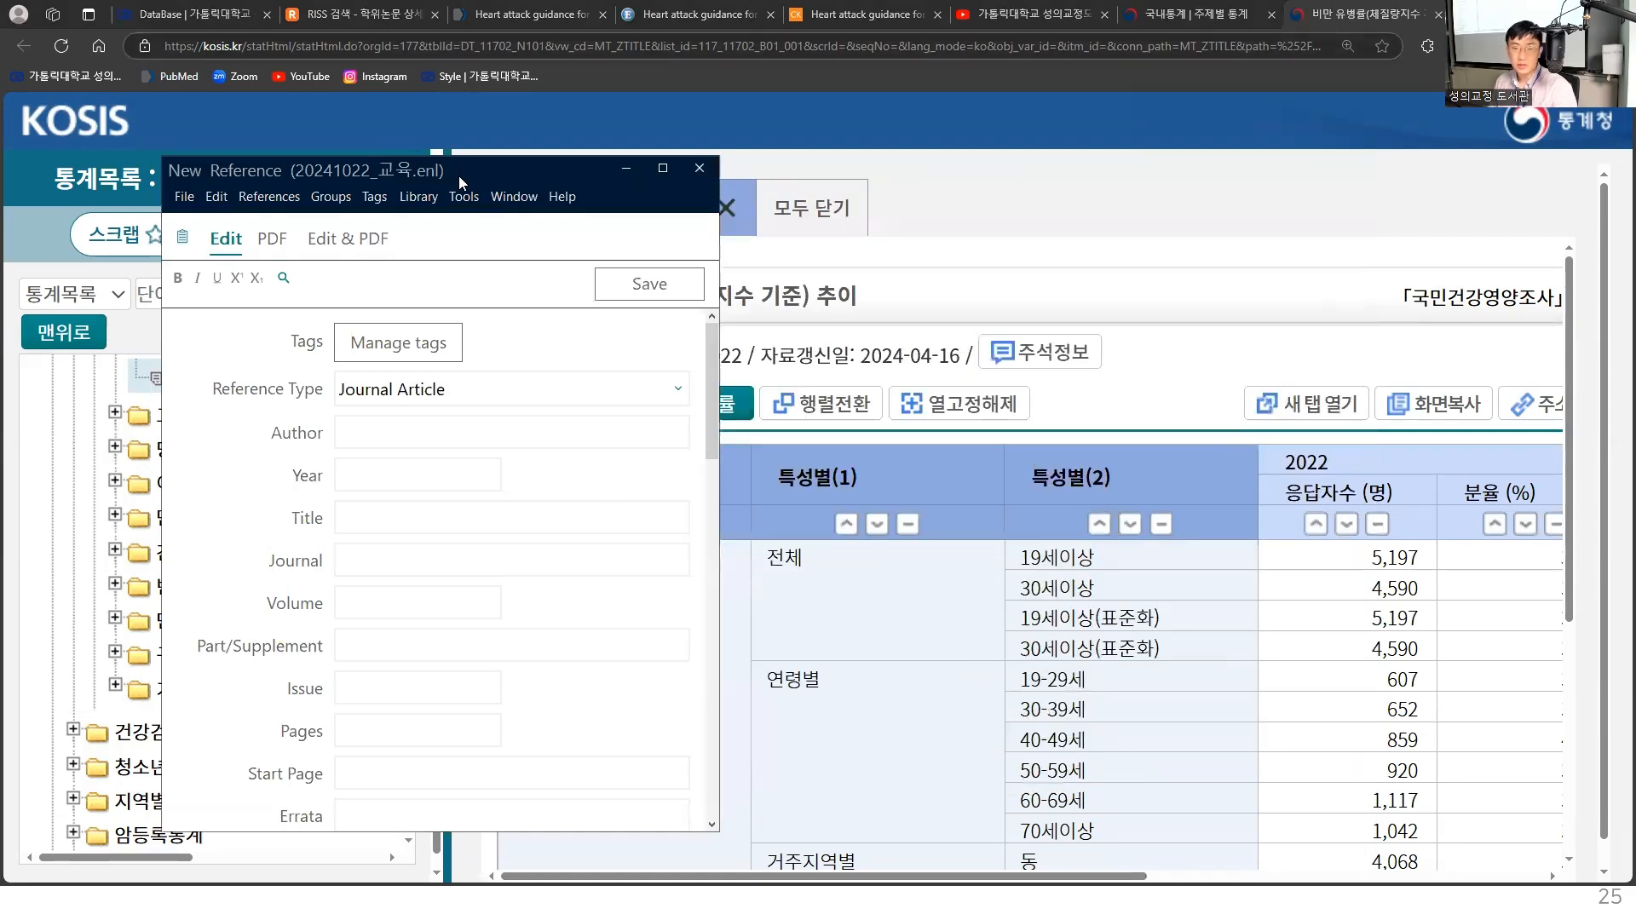
left_click_drag(459, 176, 1329, 178)
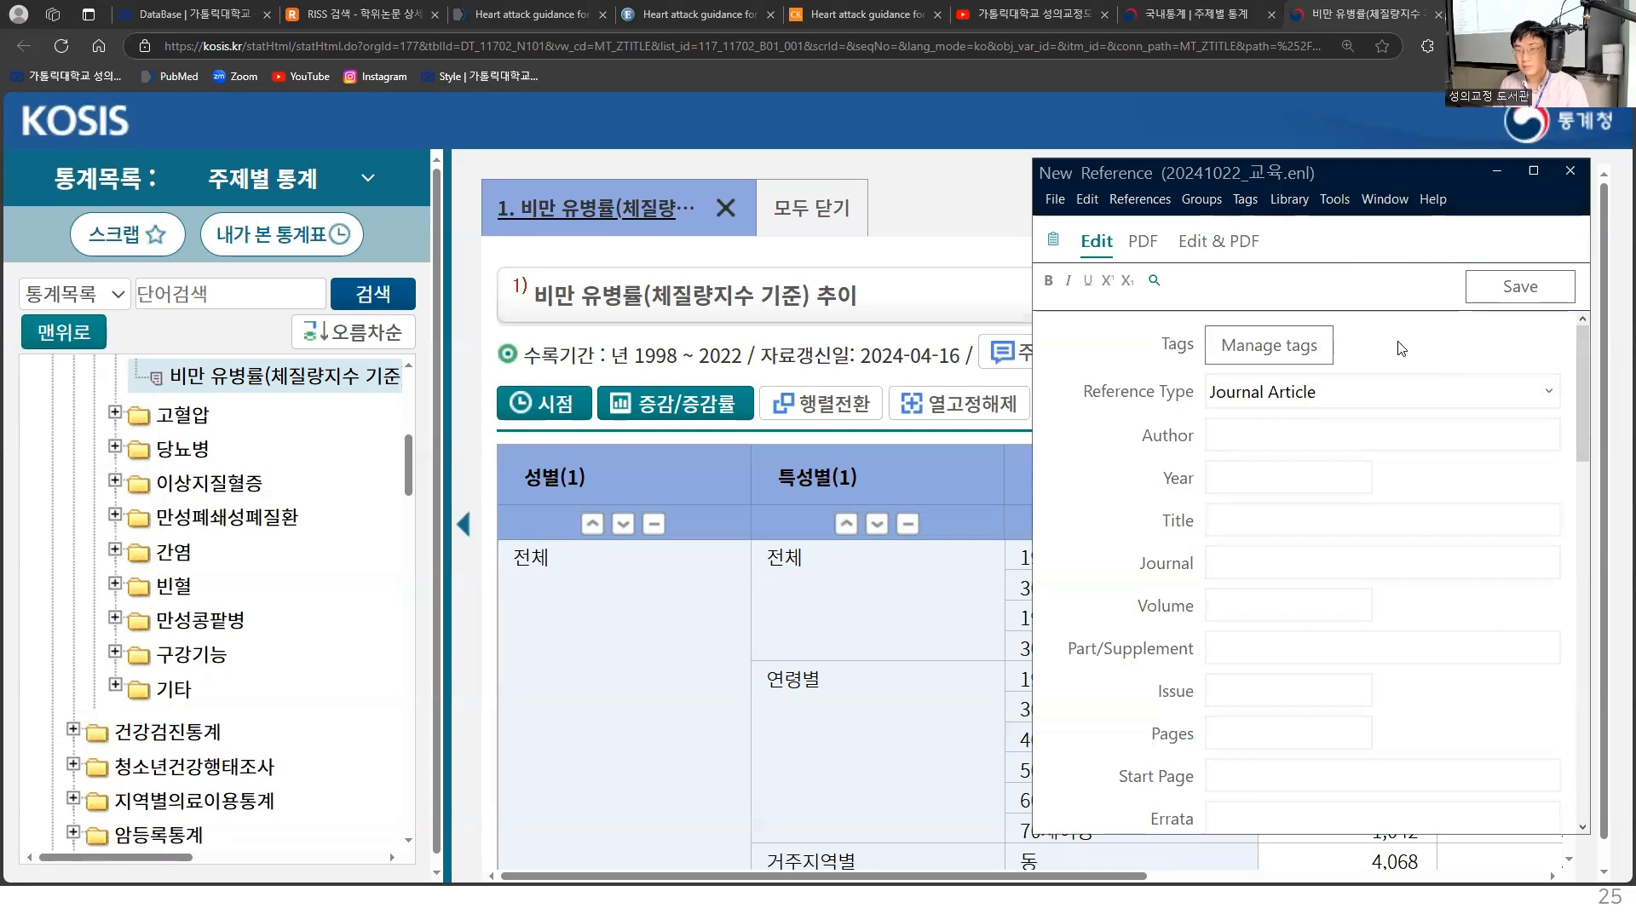
- Set the new reference's type to Web Page
left_click(1334, 392)
left_click(1482, 389)
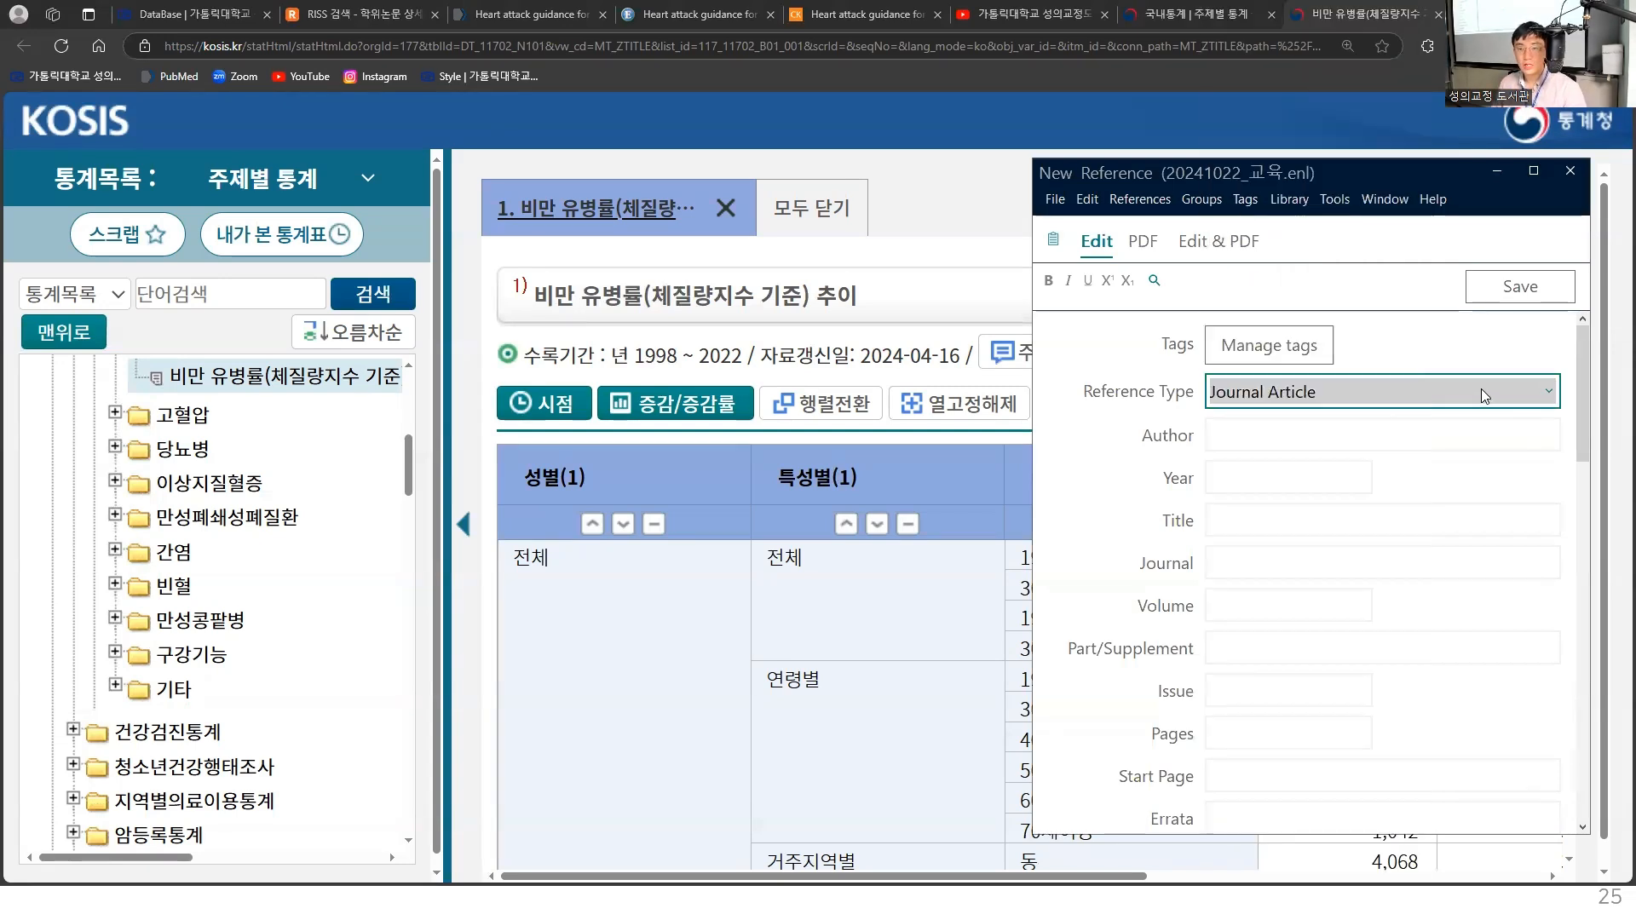
left_click(1266, 394)
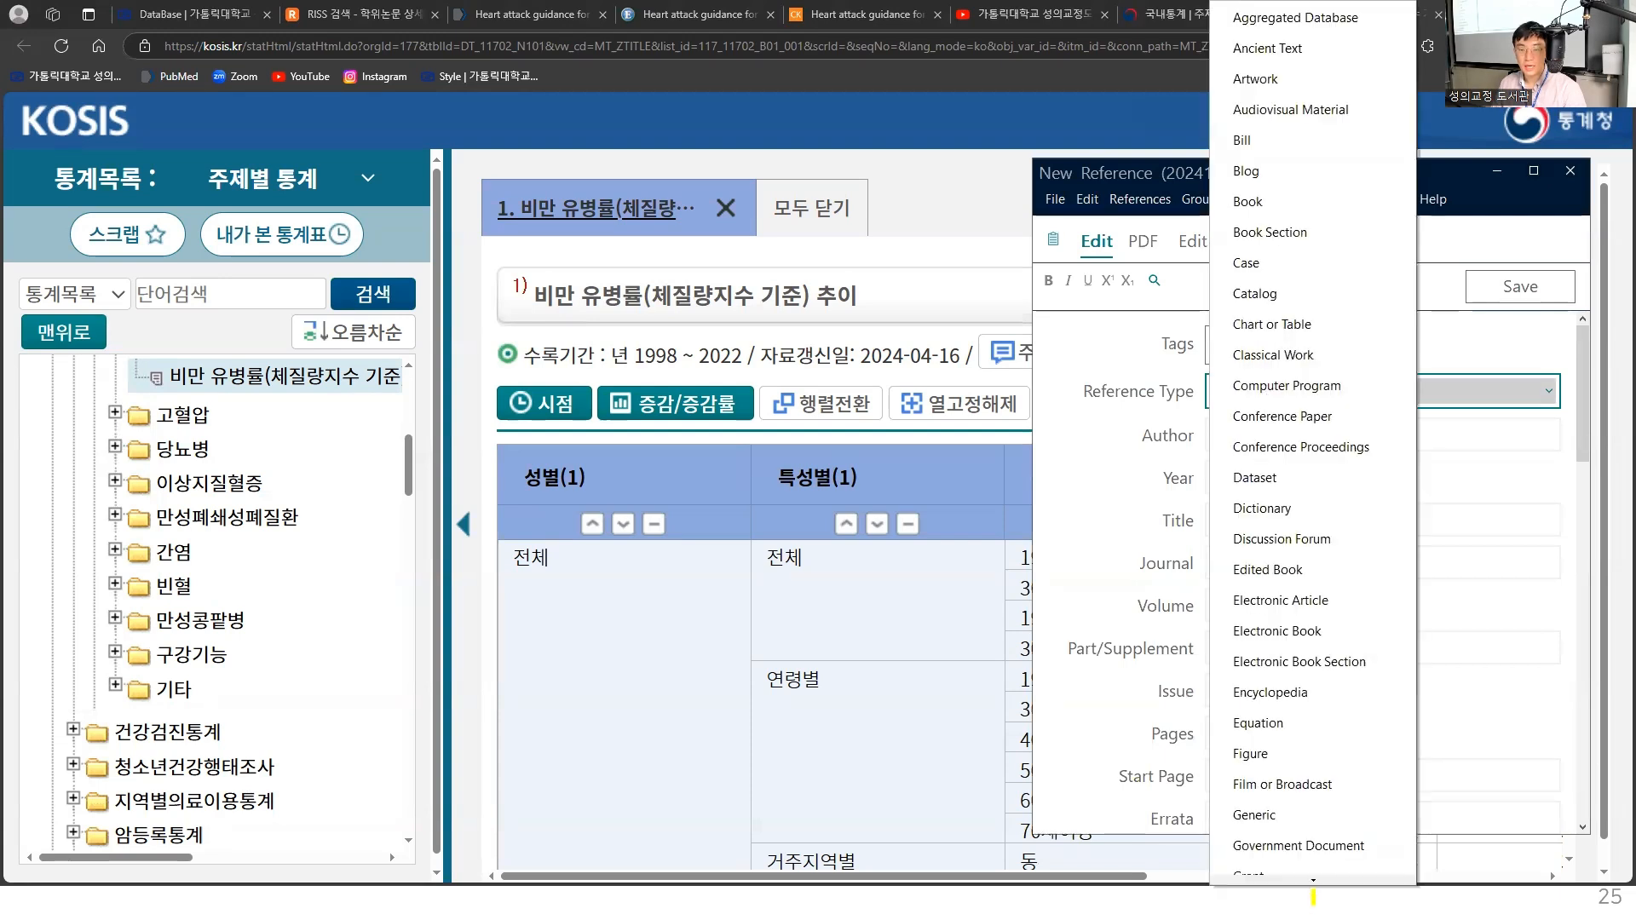
mouse_move(1317, 886)
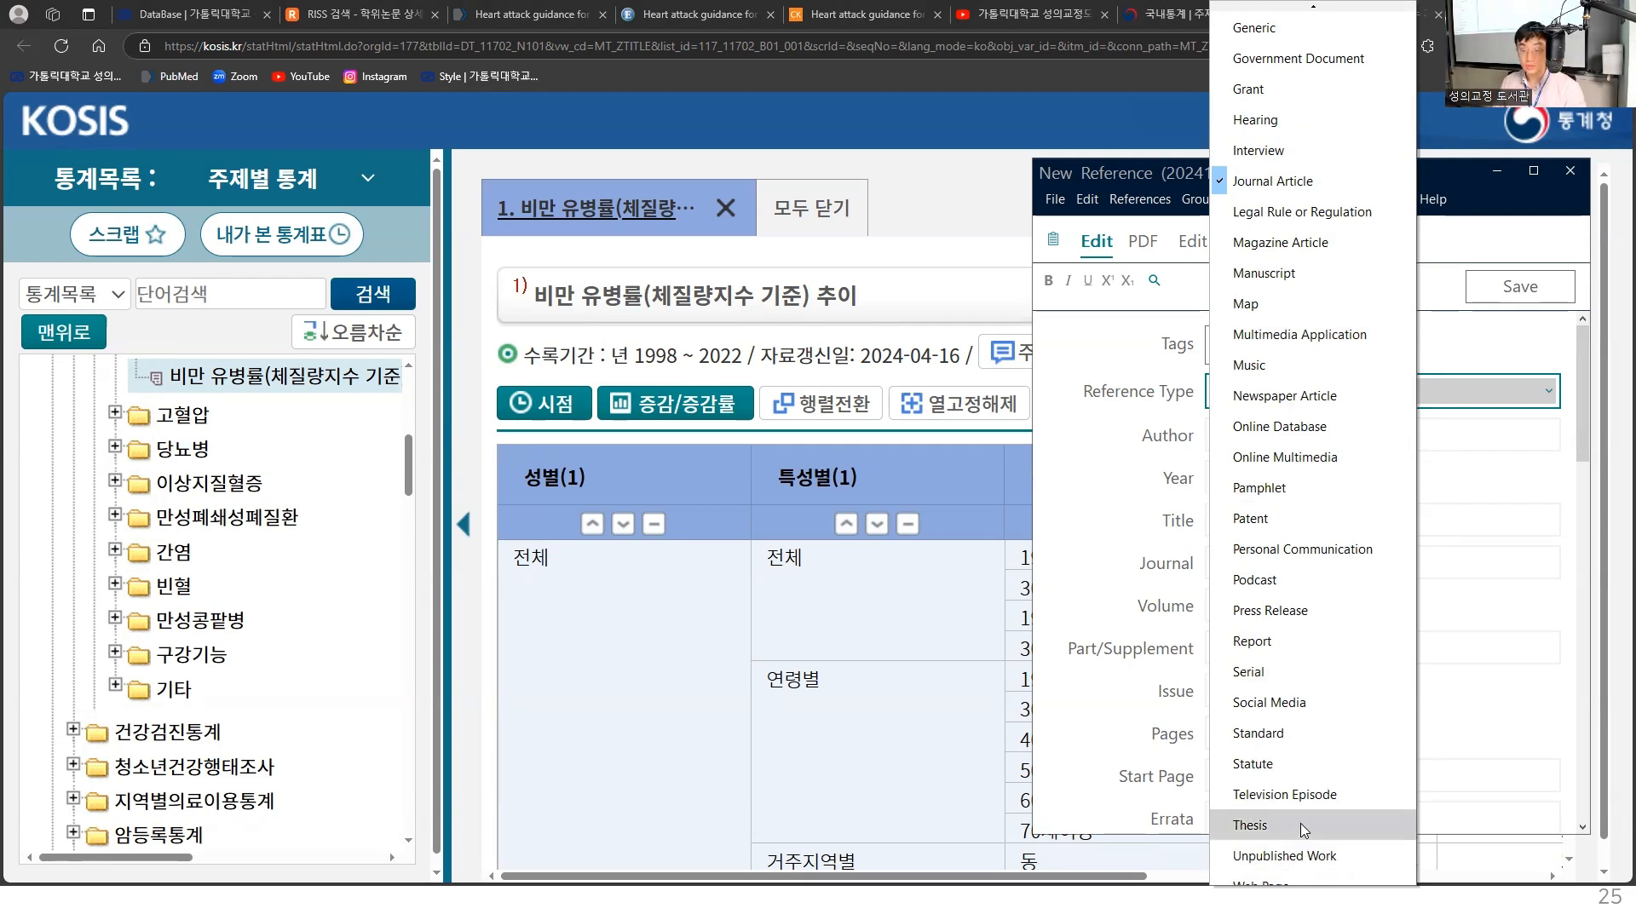
left_click(1295, 876)
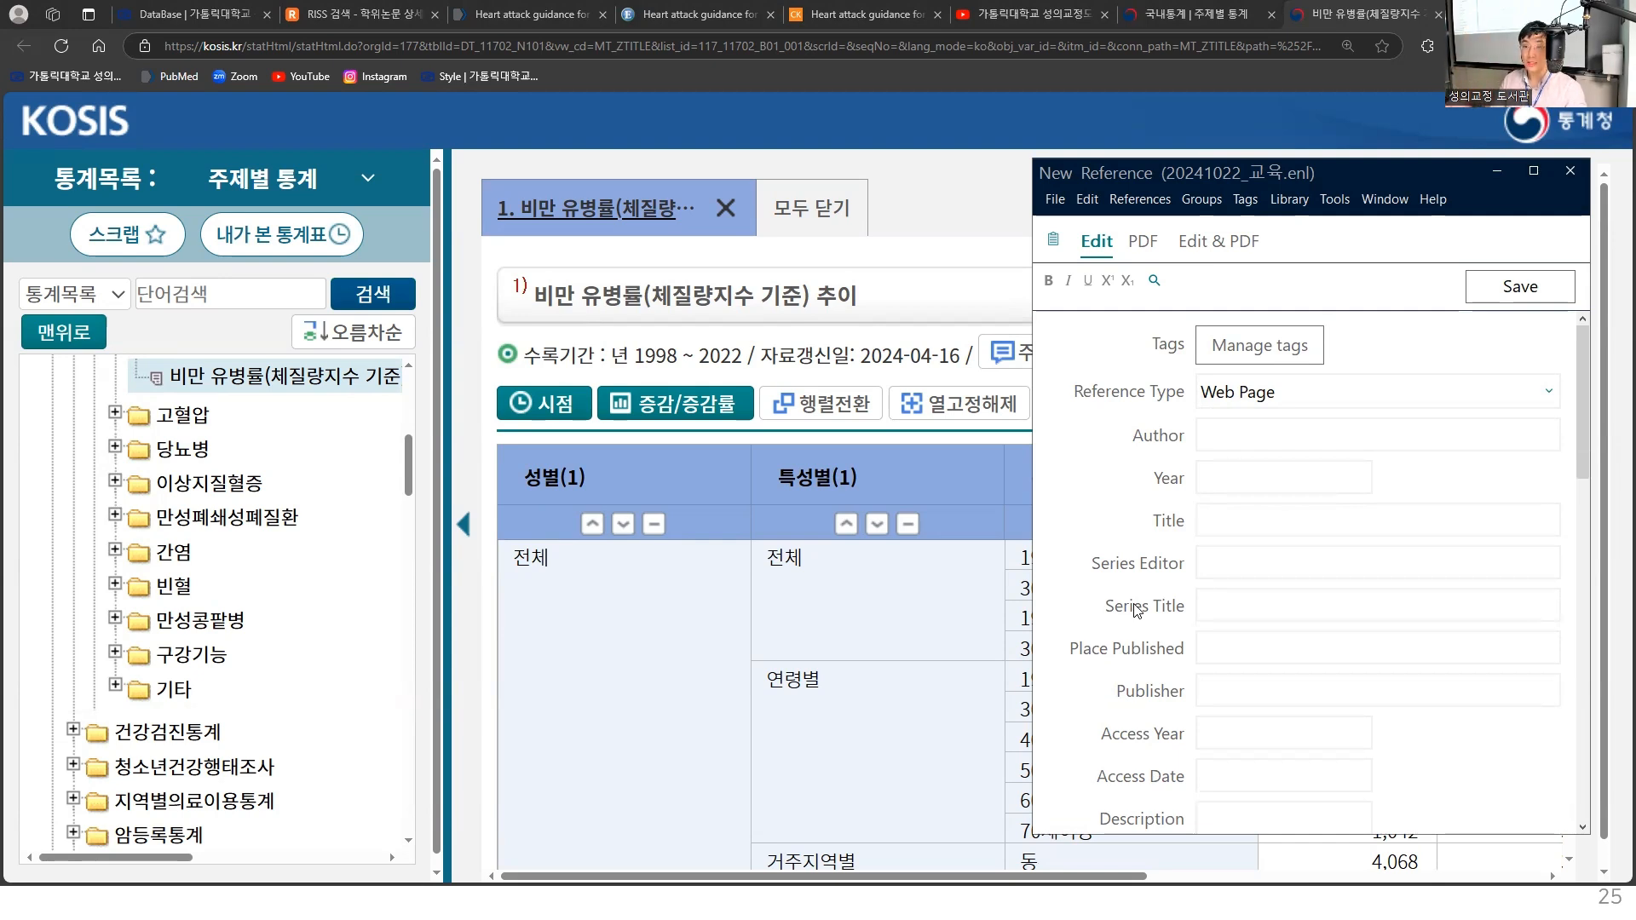
- Enter "통계청," with its trailing comma as the author of the web page reference
left_click(1242, 449)
type("d")
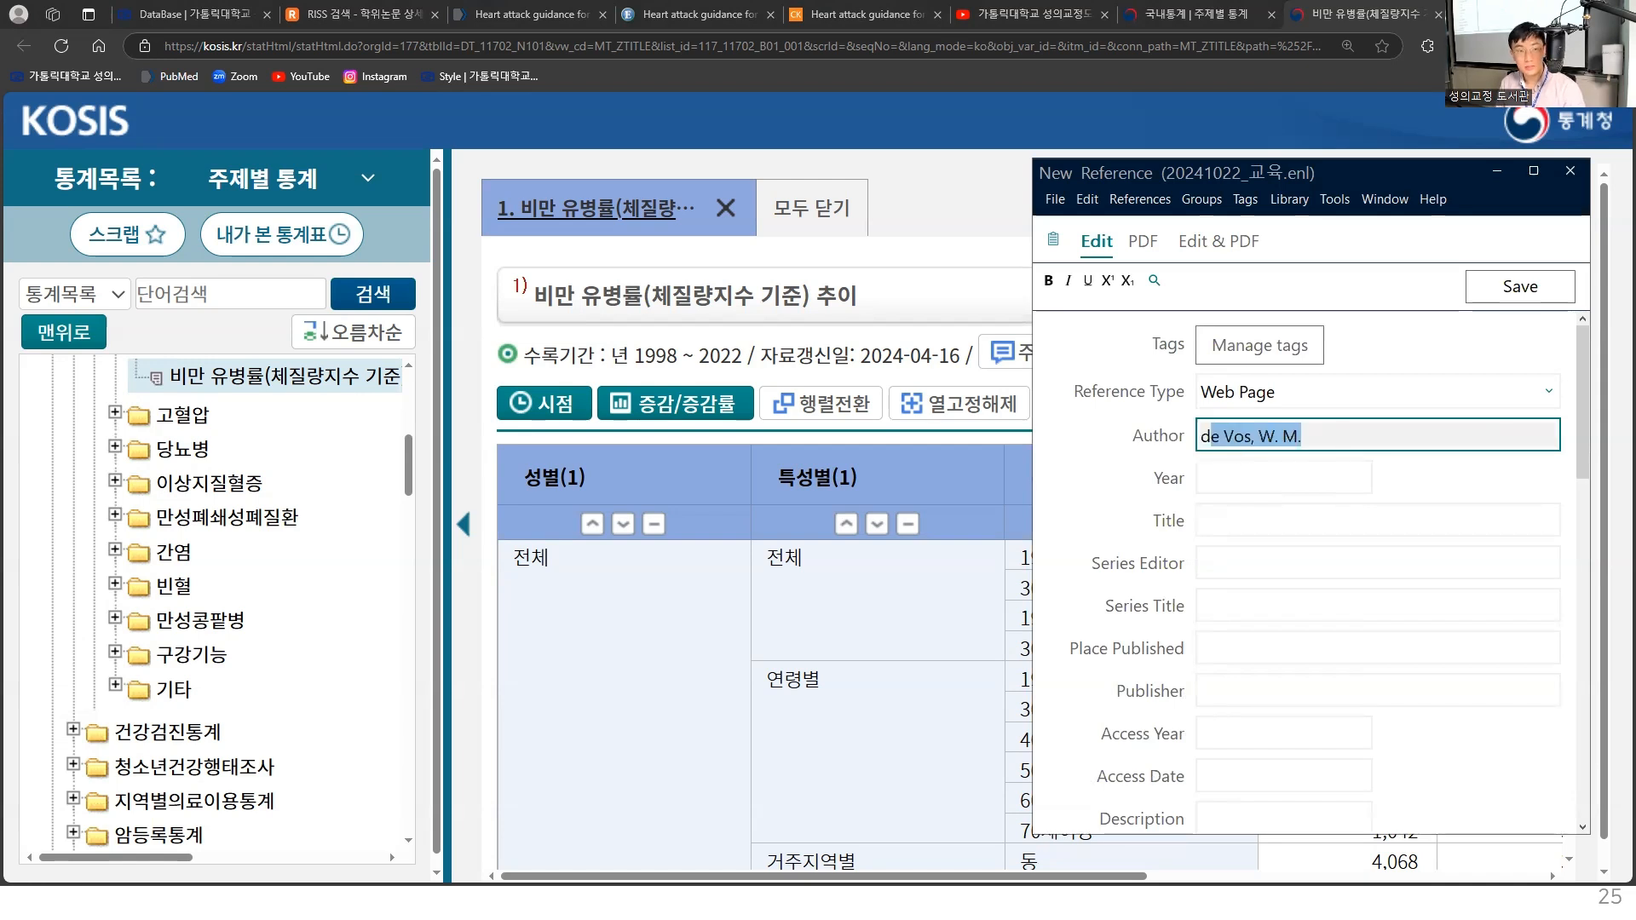
key("BackSpace")
key("BackSpace")
type("통계청,")
key("Tab")
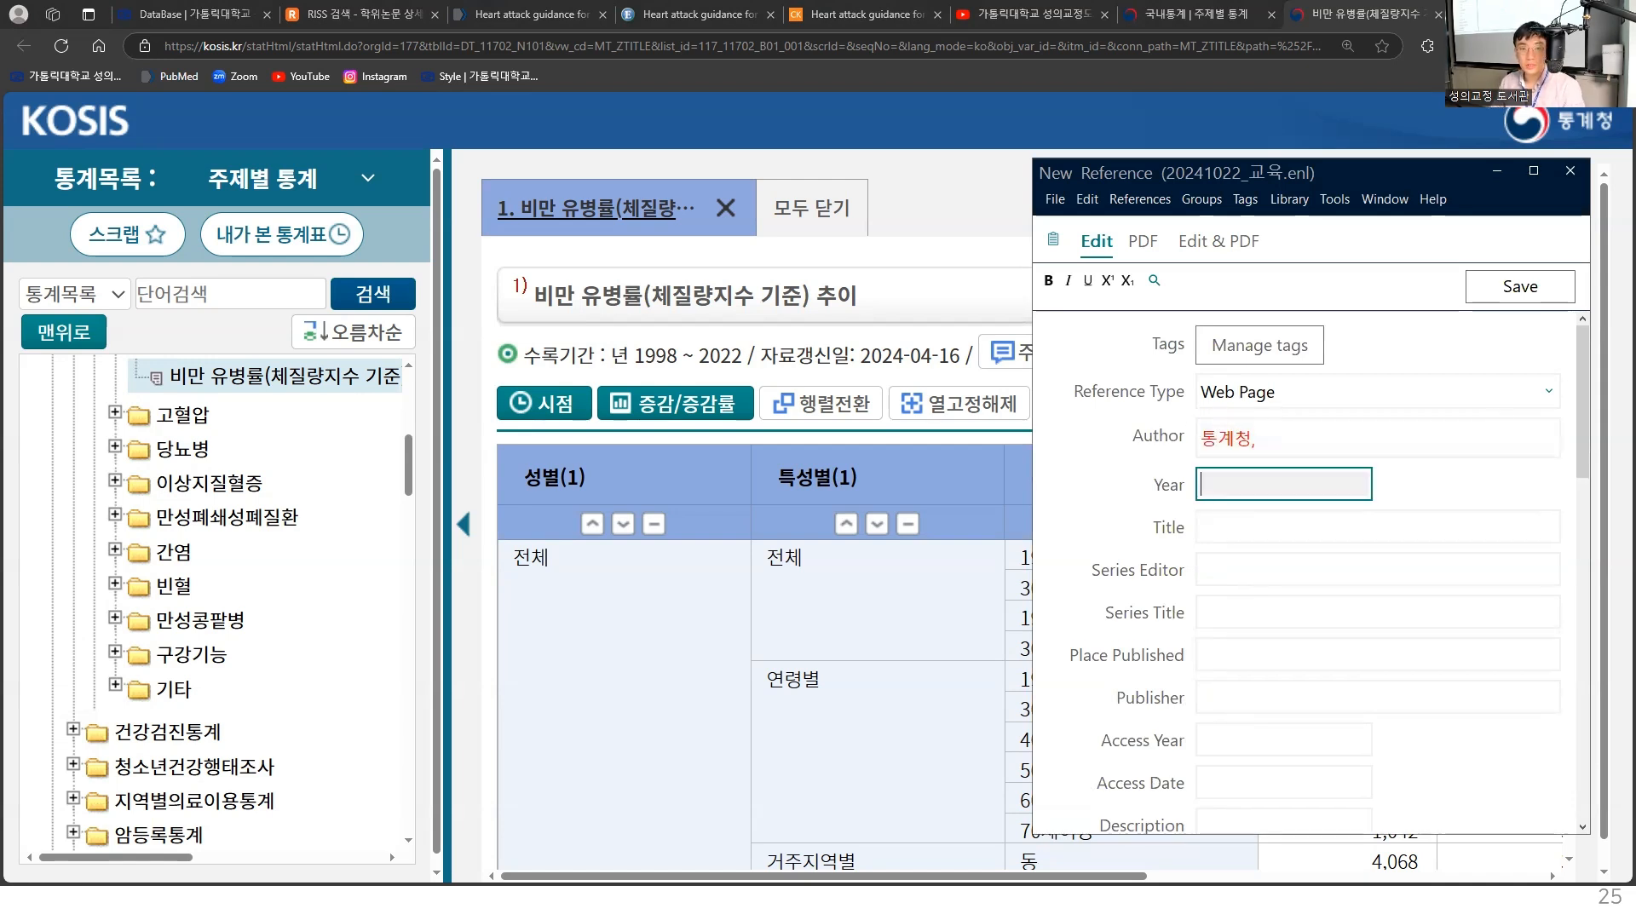
- Collapse the KOSIS statistics list to make room for the table, and set the reference's year to 2024
left_click_drag(1215, 178, 1294, 186)
left_click(464, 524)
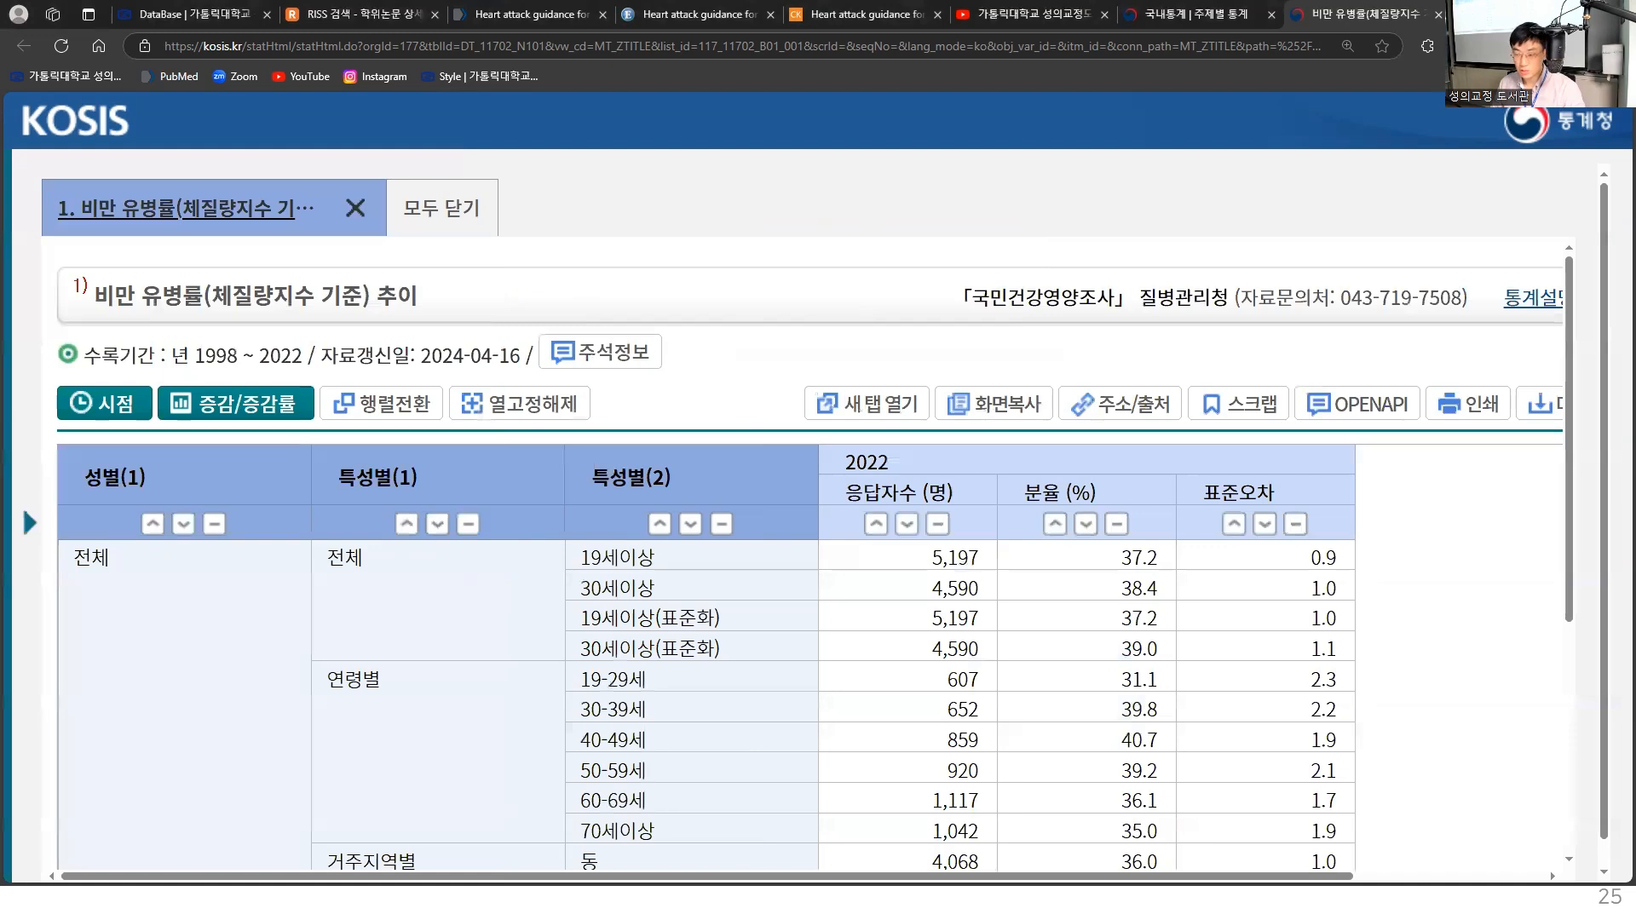
key("alt+Tab")
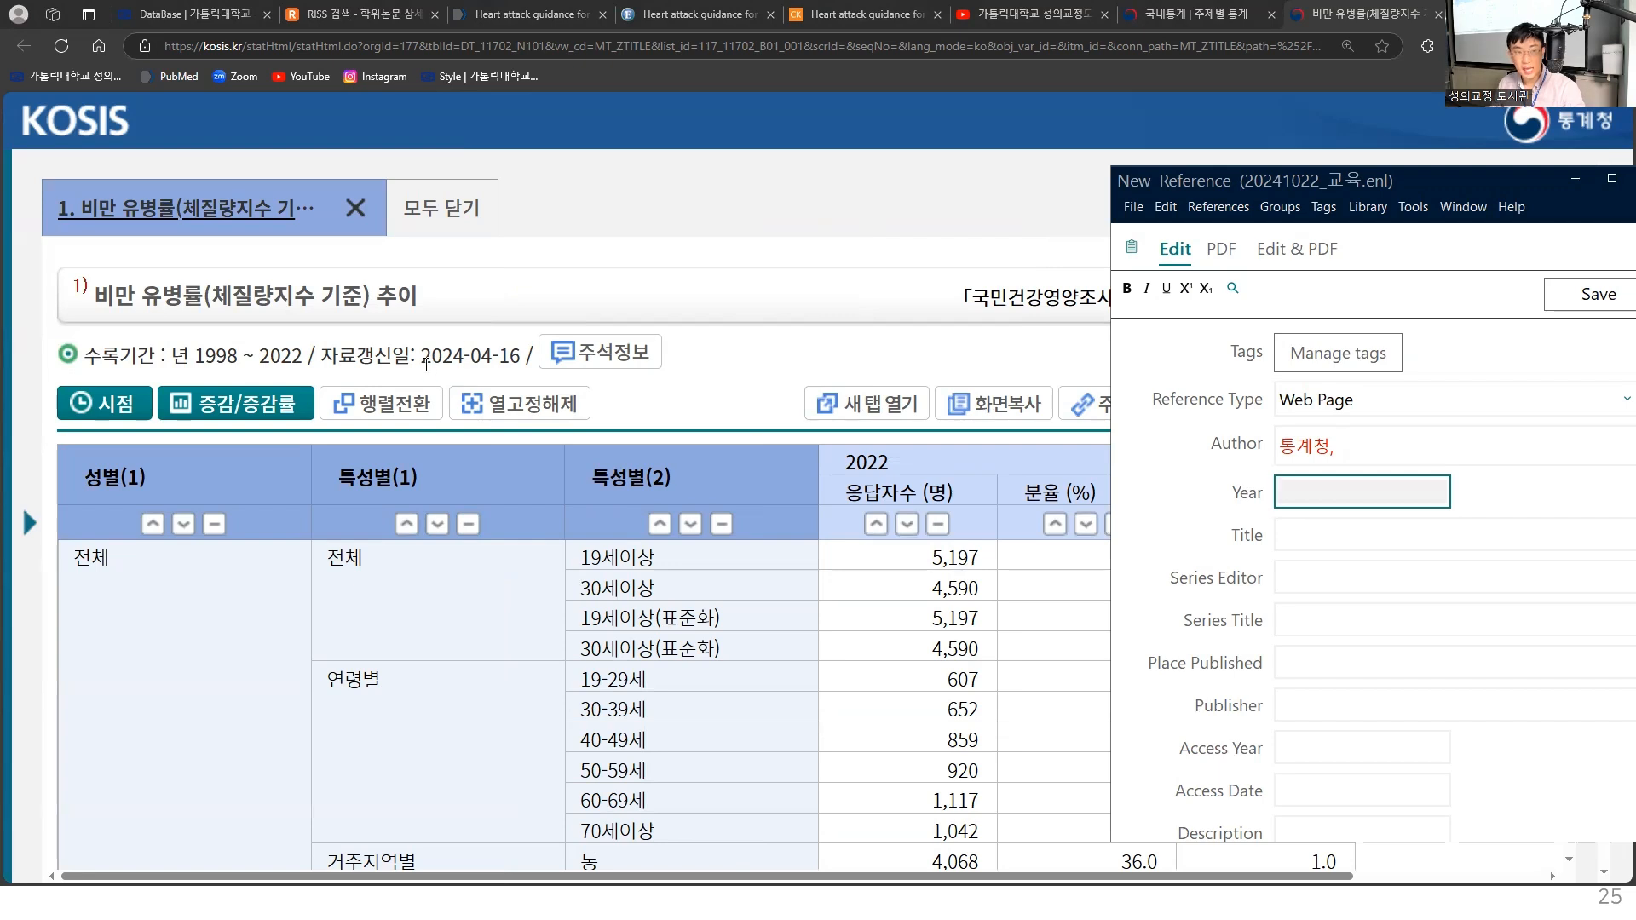
type("2024")
- Copy the table title "비만 유병률(체질량지수 기준) 추이" from KOSIS and paste it into the reference's Title field
left_click(1317, 535)
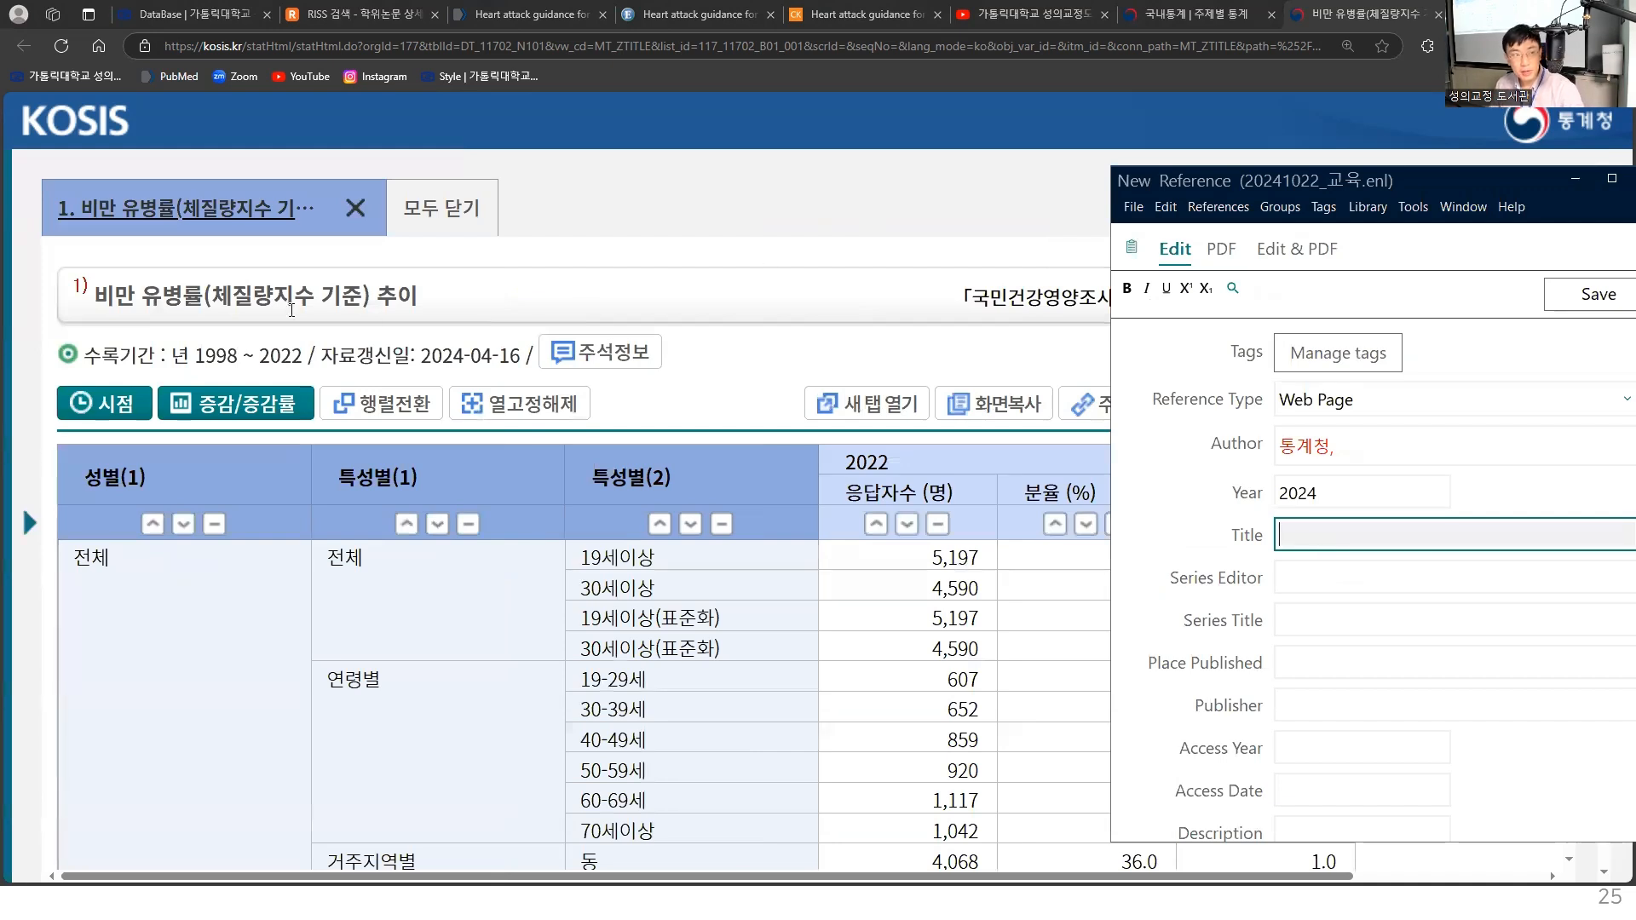
left_click_drag(91, 296, 412, 296)
key("ctrl+c")
key("alt+Tab")
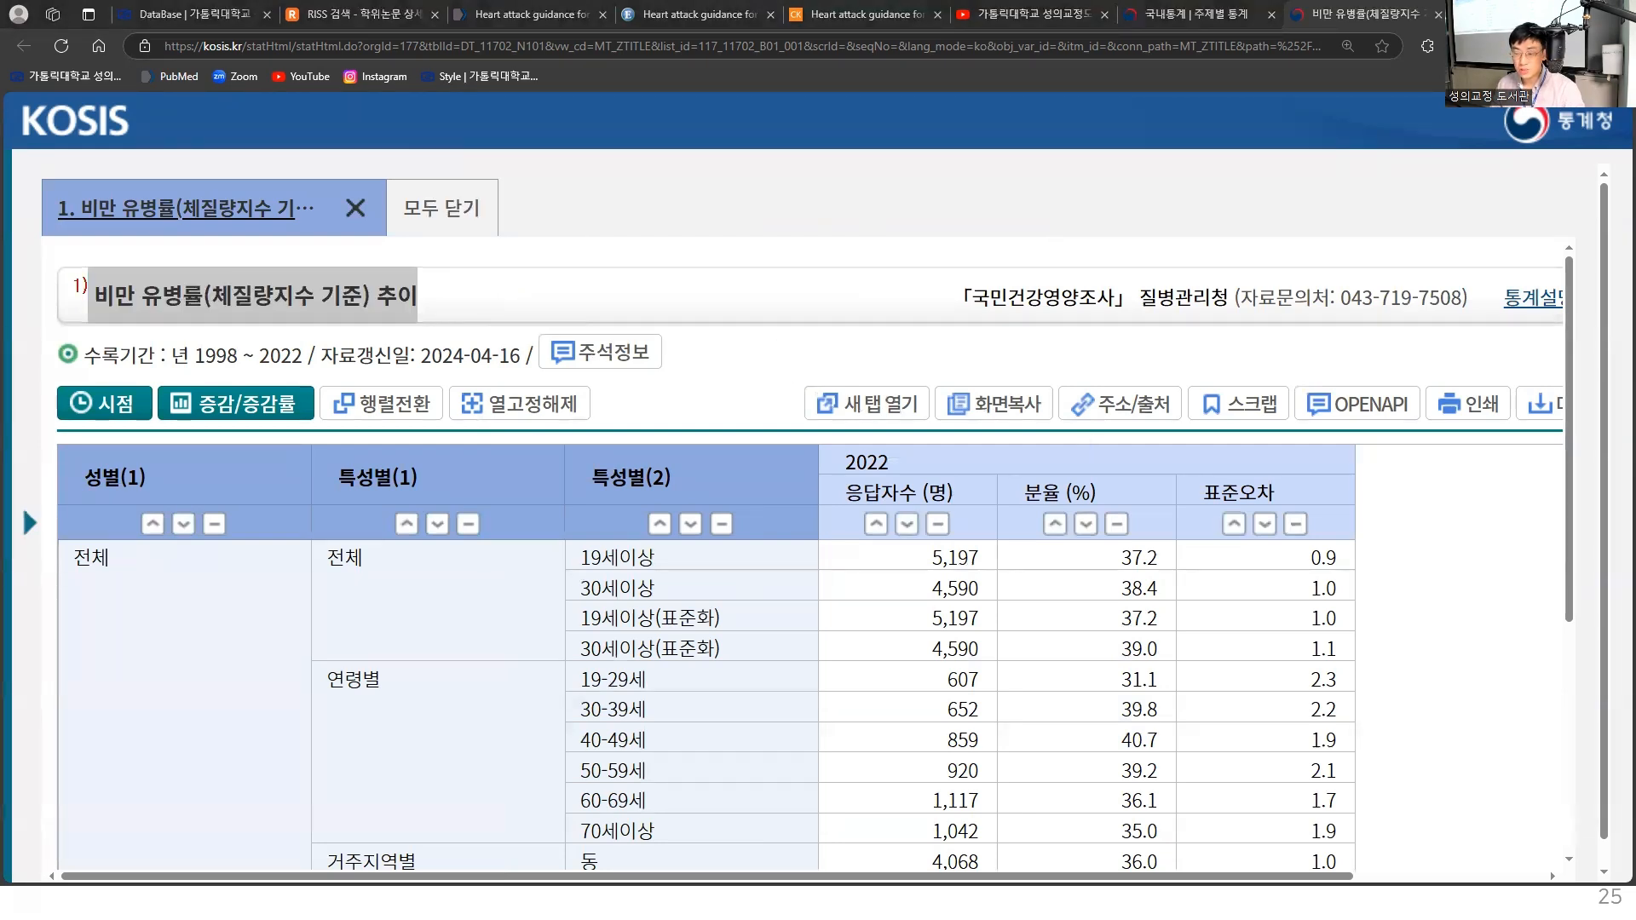
key("ctrl+v")
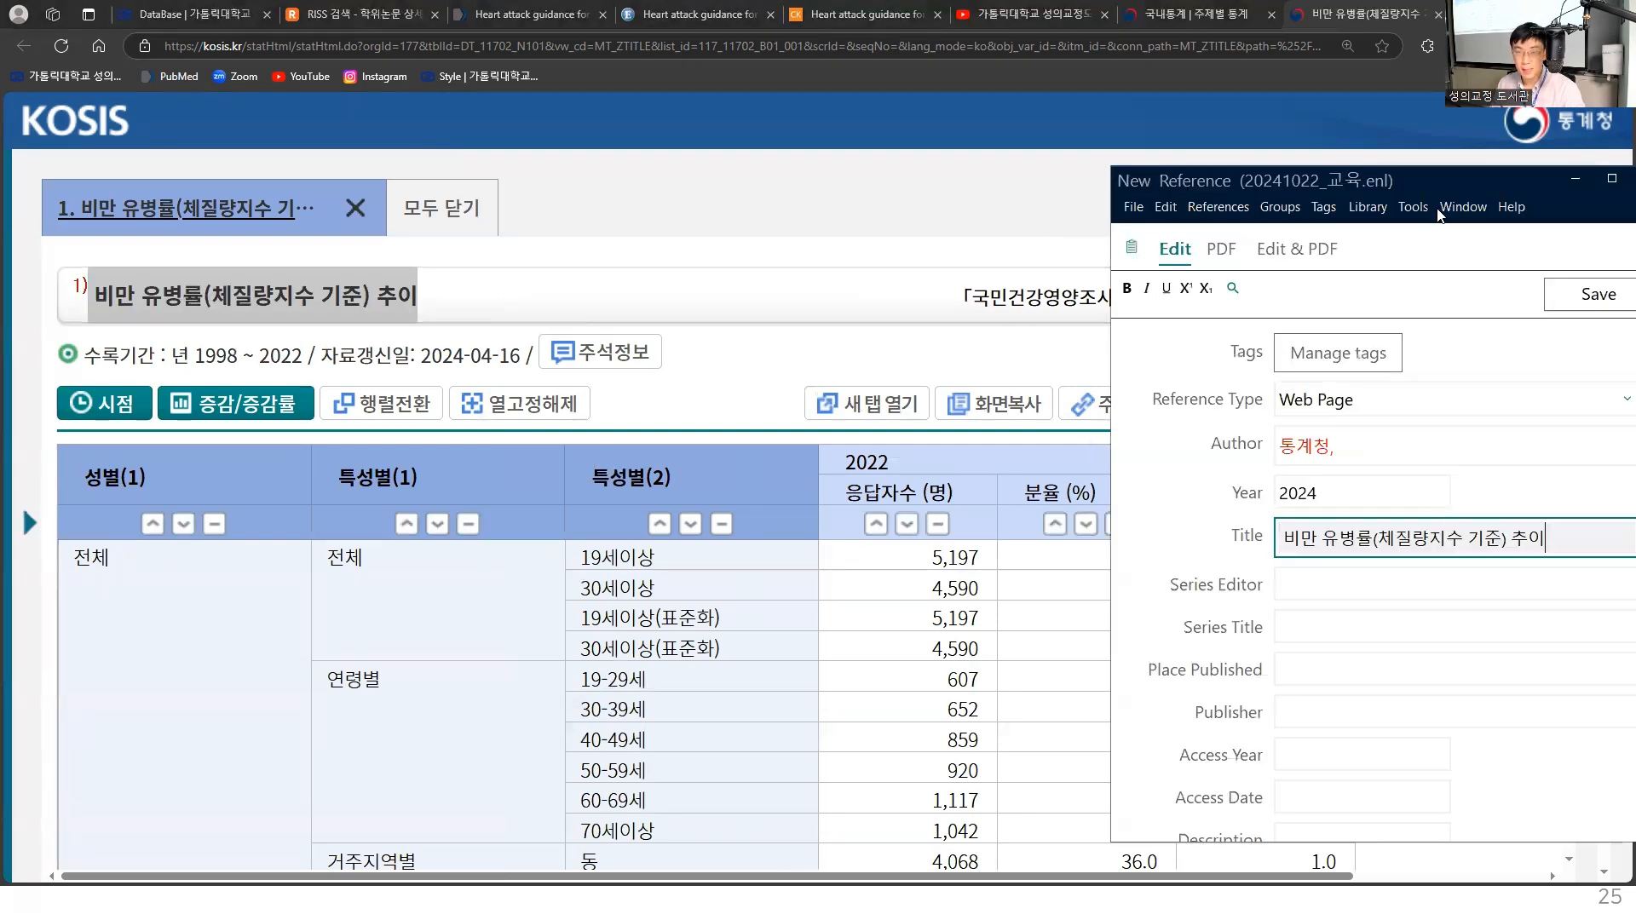
- Move the reference window fully into view and enter 서울 as Place Published and 통계청 as Publisher
left_click_drag(1361, 189, 1310, 147)
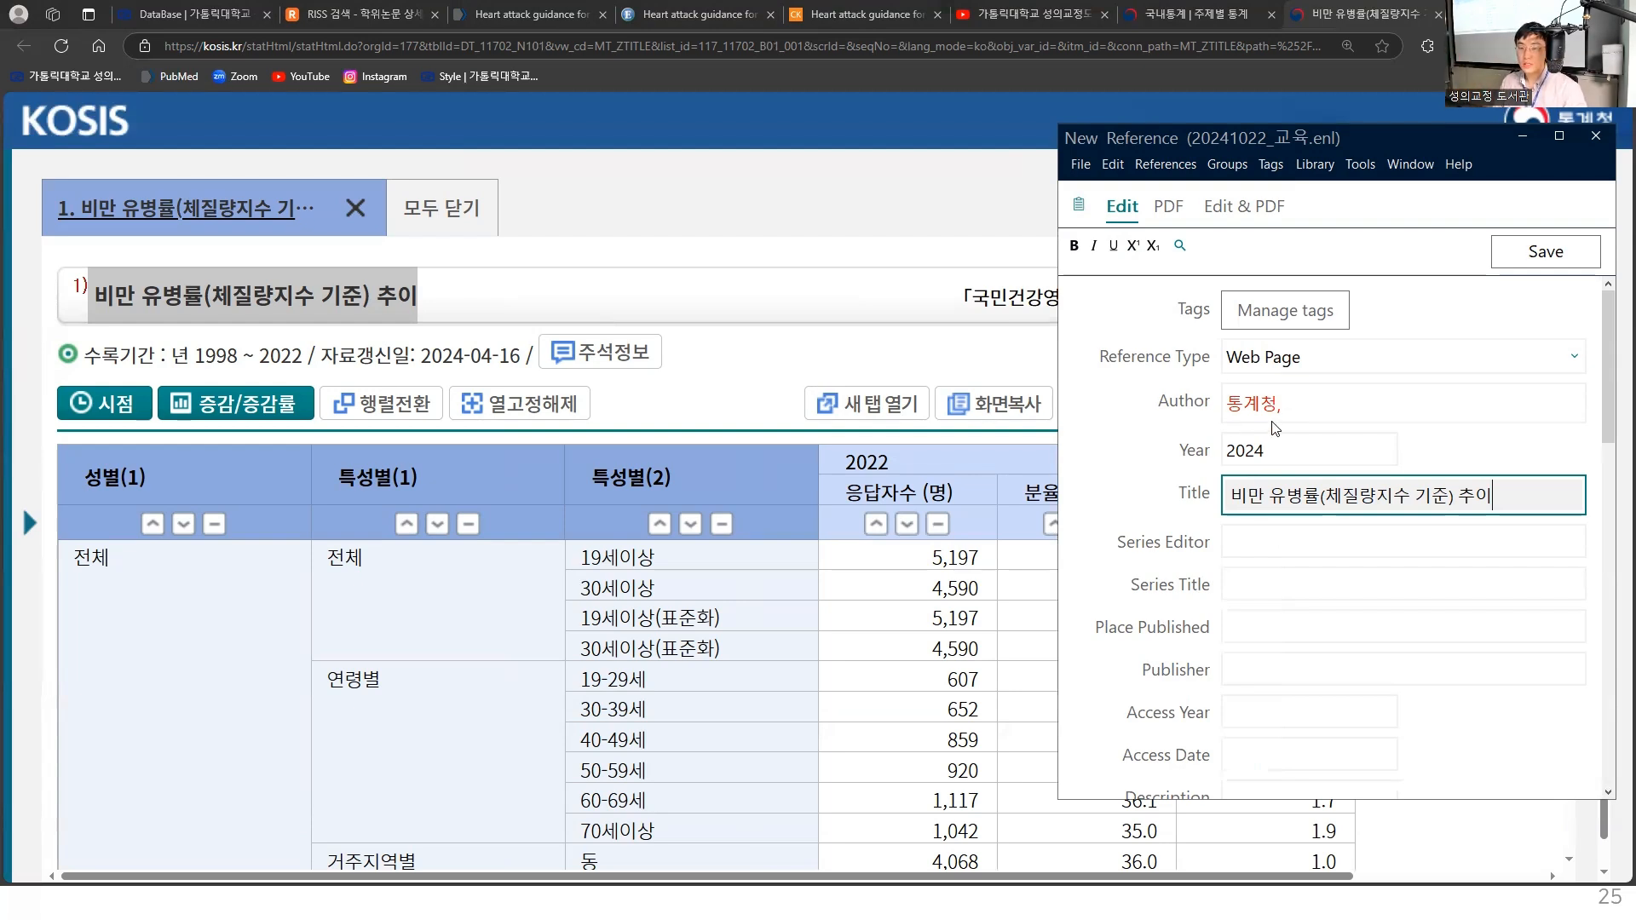
triple_click(1229, 508)
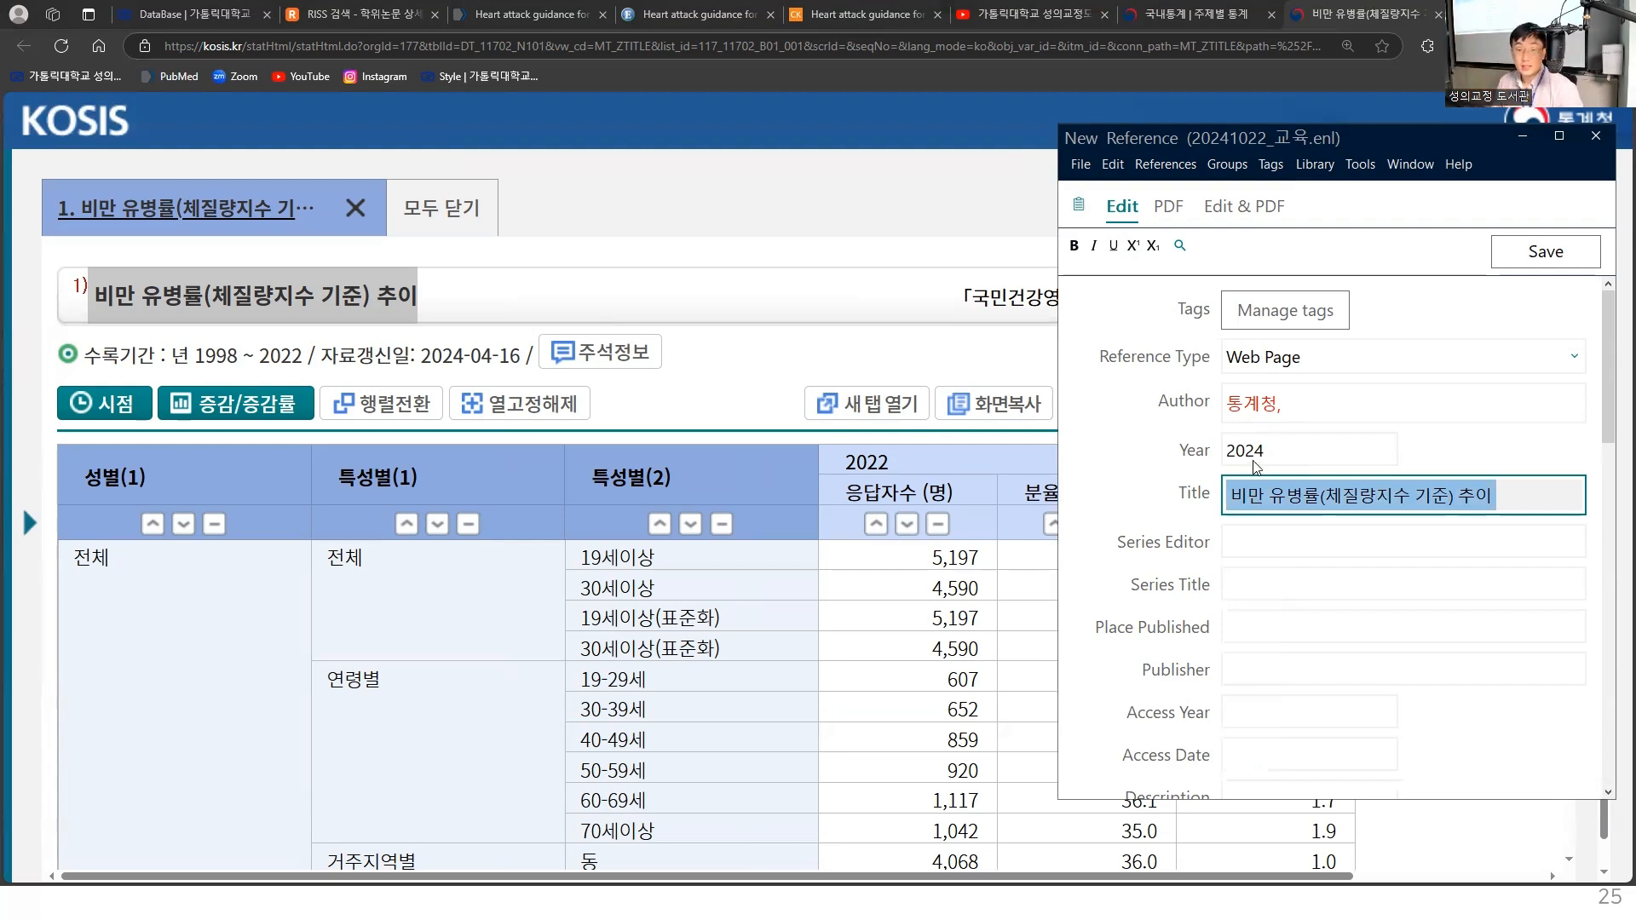
left_click(1294, 632)
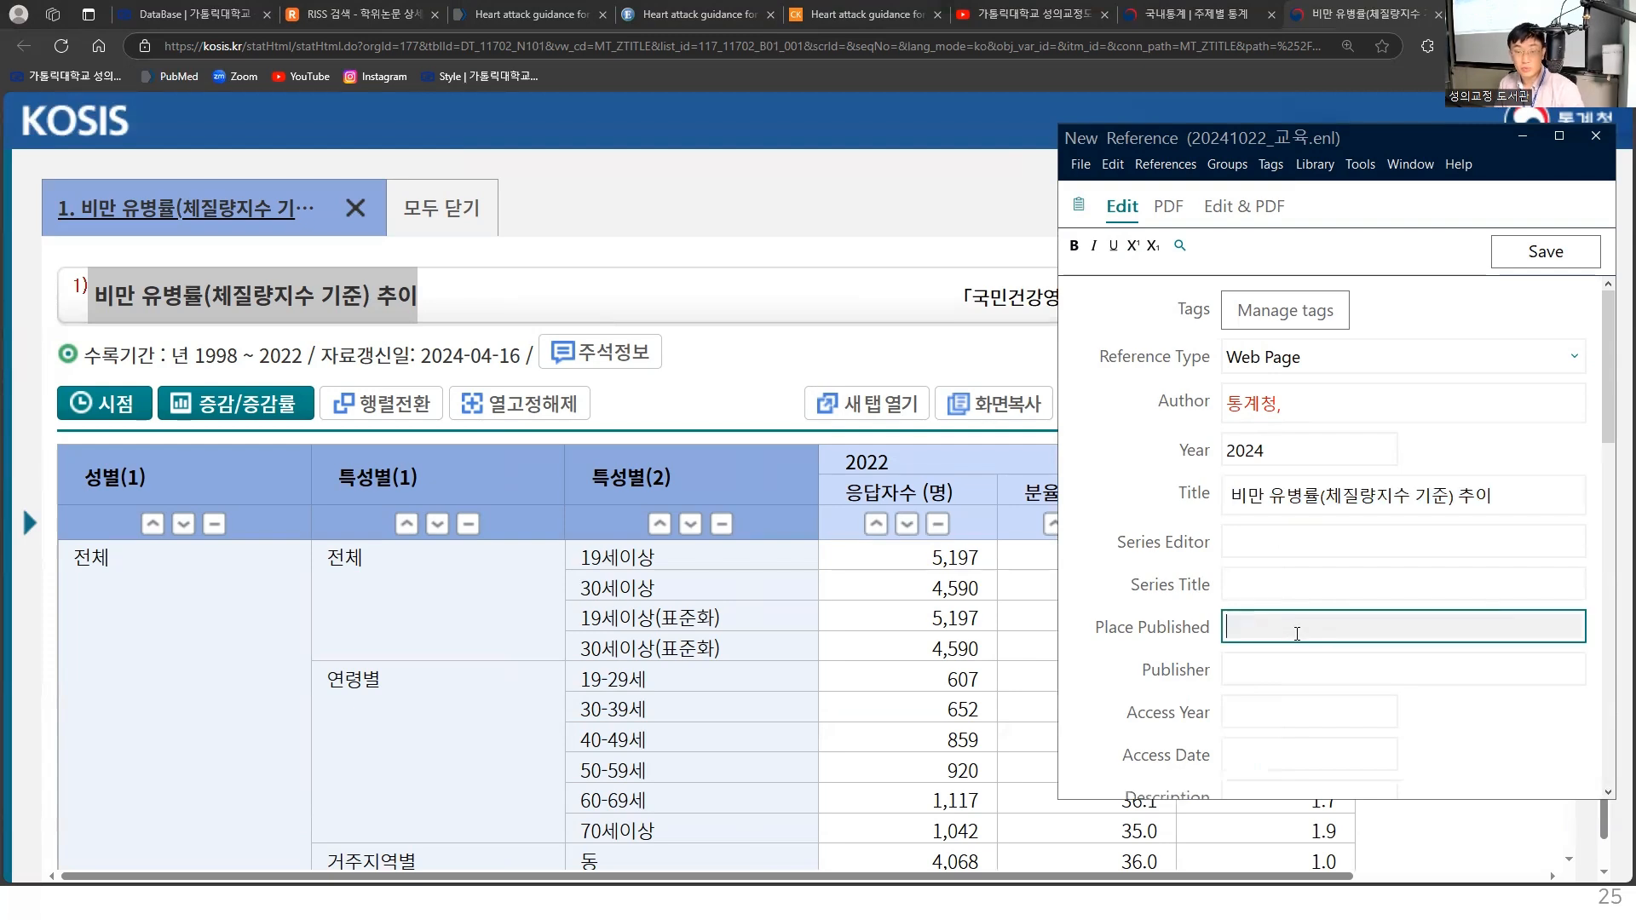
type("서울")
key("Tab")
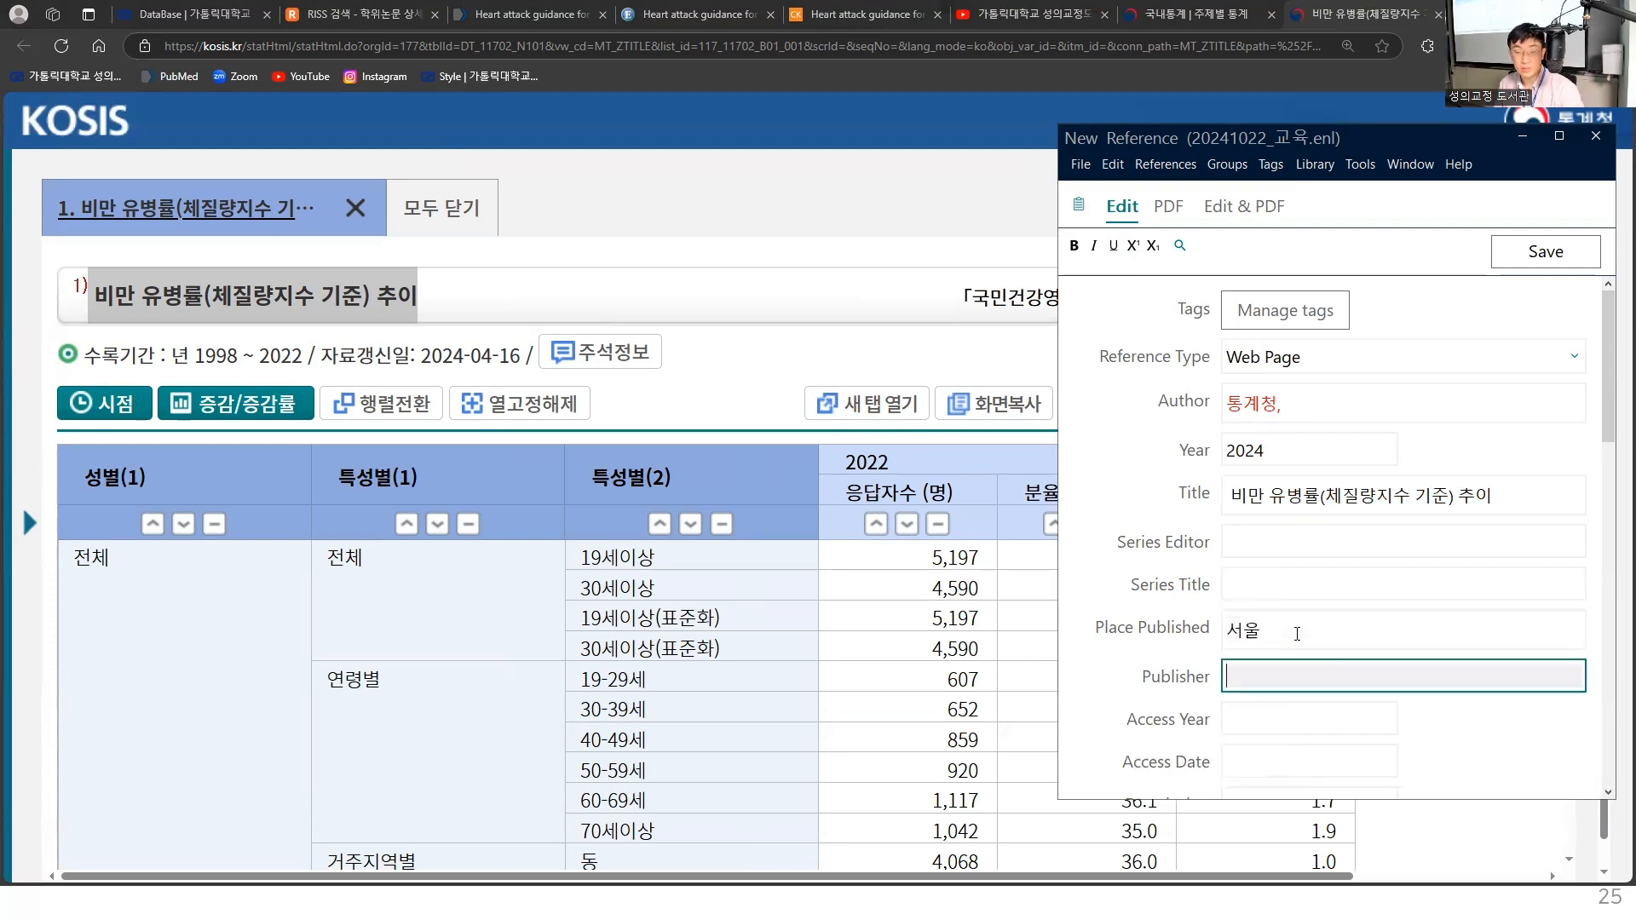
type("통계청")
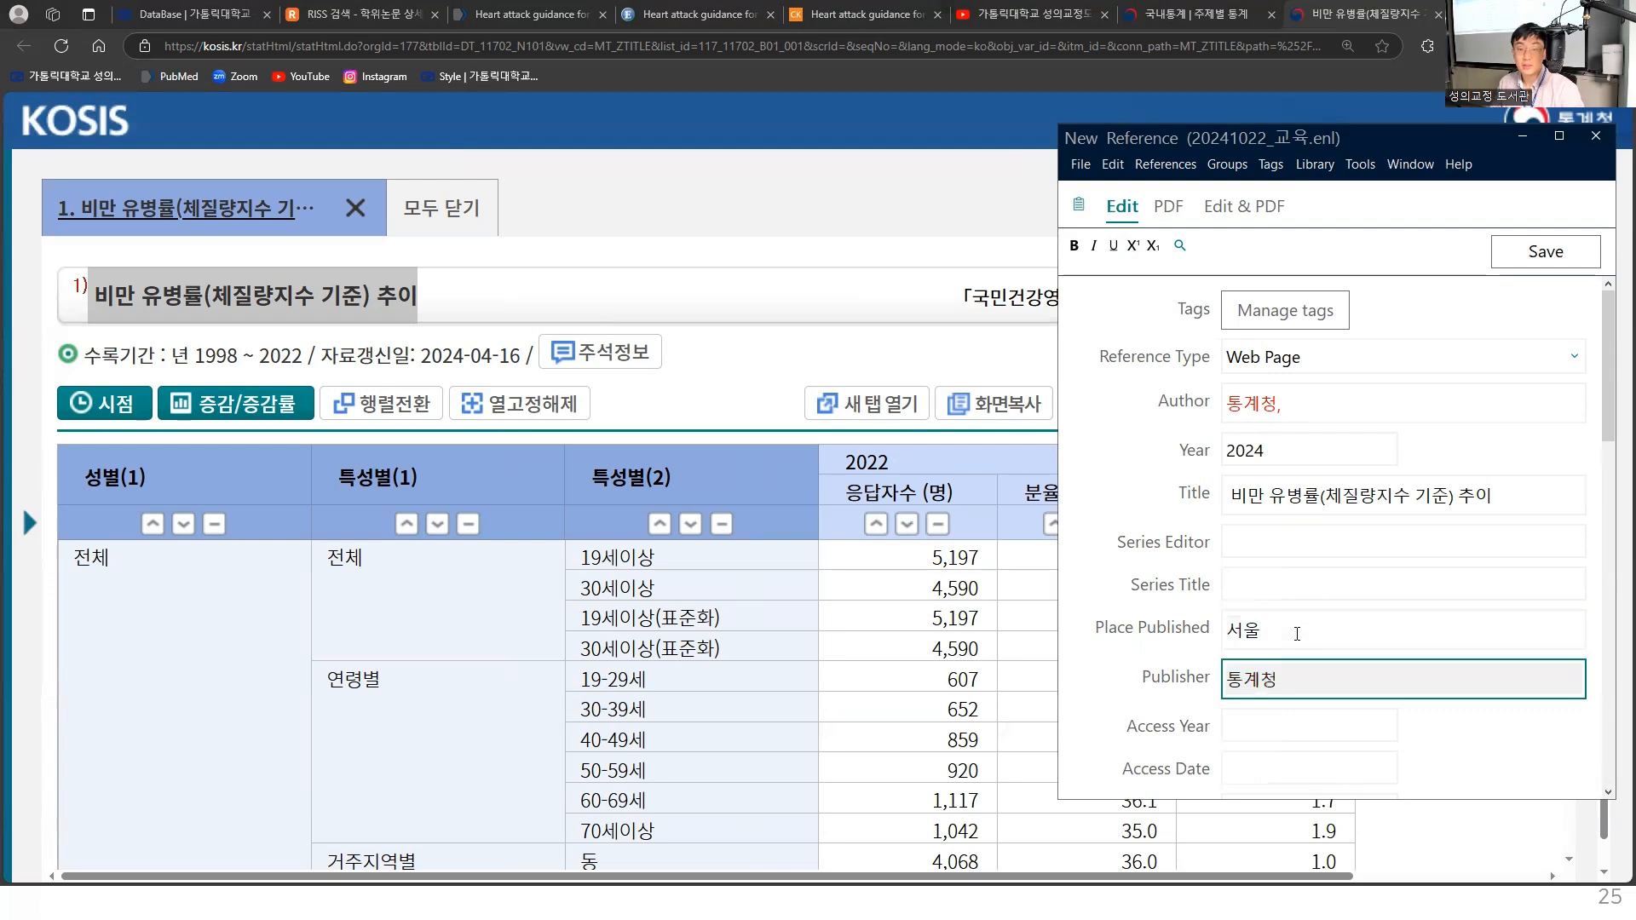
- Set the reference's Access Year to 2024 and its Access Date to "Oct 22"
scroll(1297, 633, "down", 1)
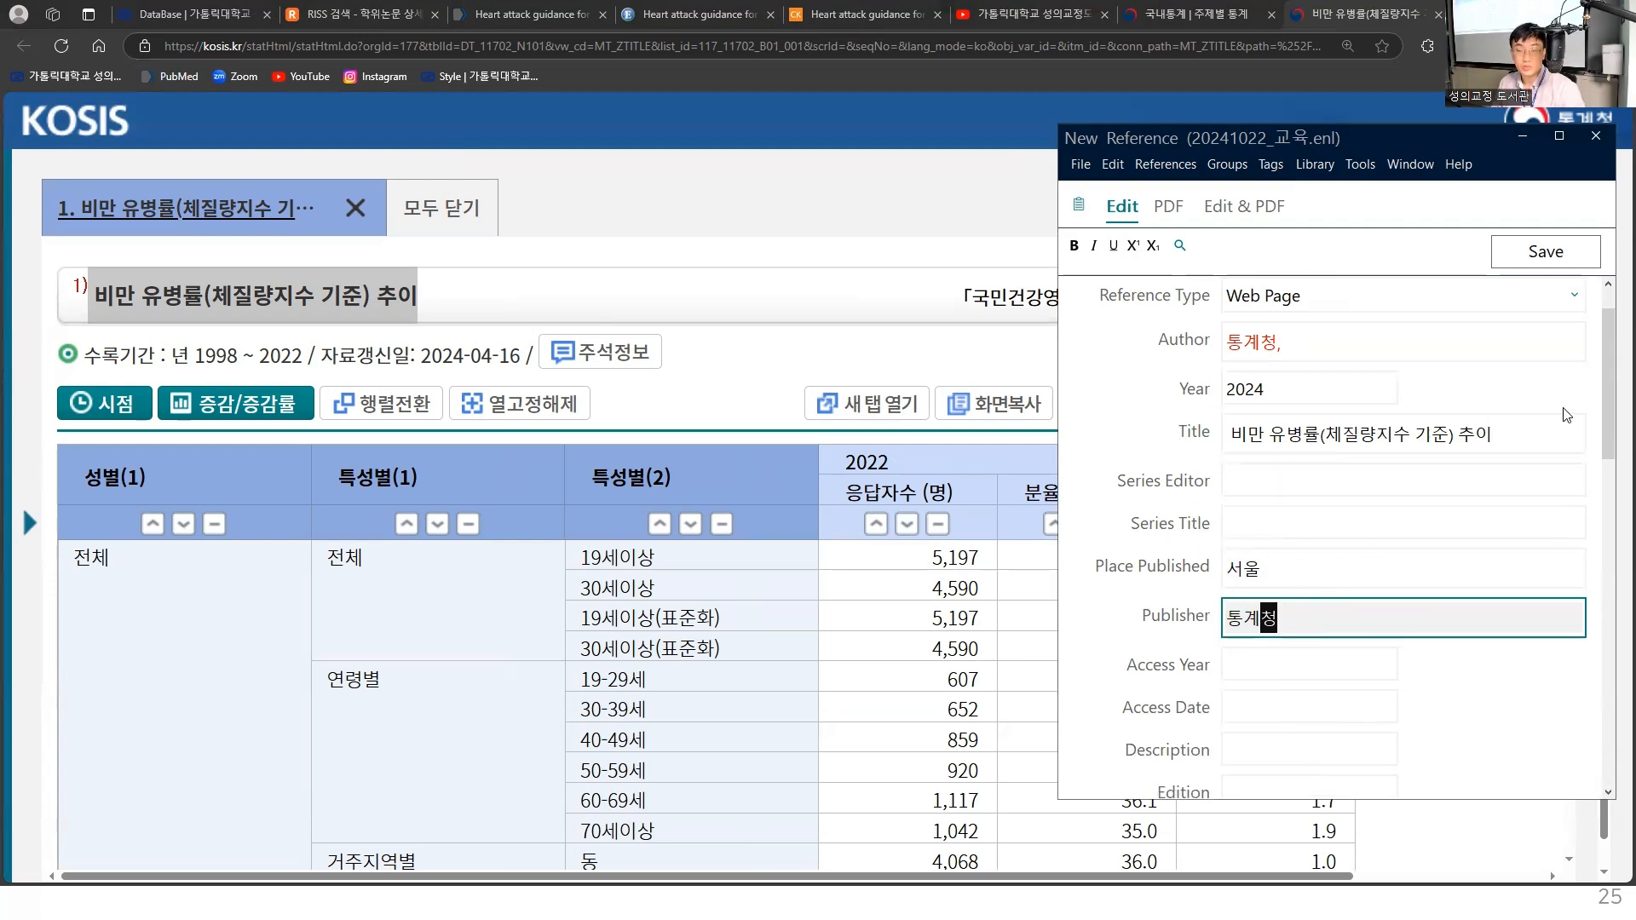
left_click_drag(1609, 412, 1613, 518)
left_click(1279, 311)
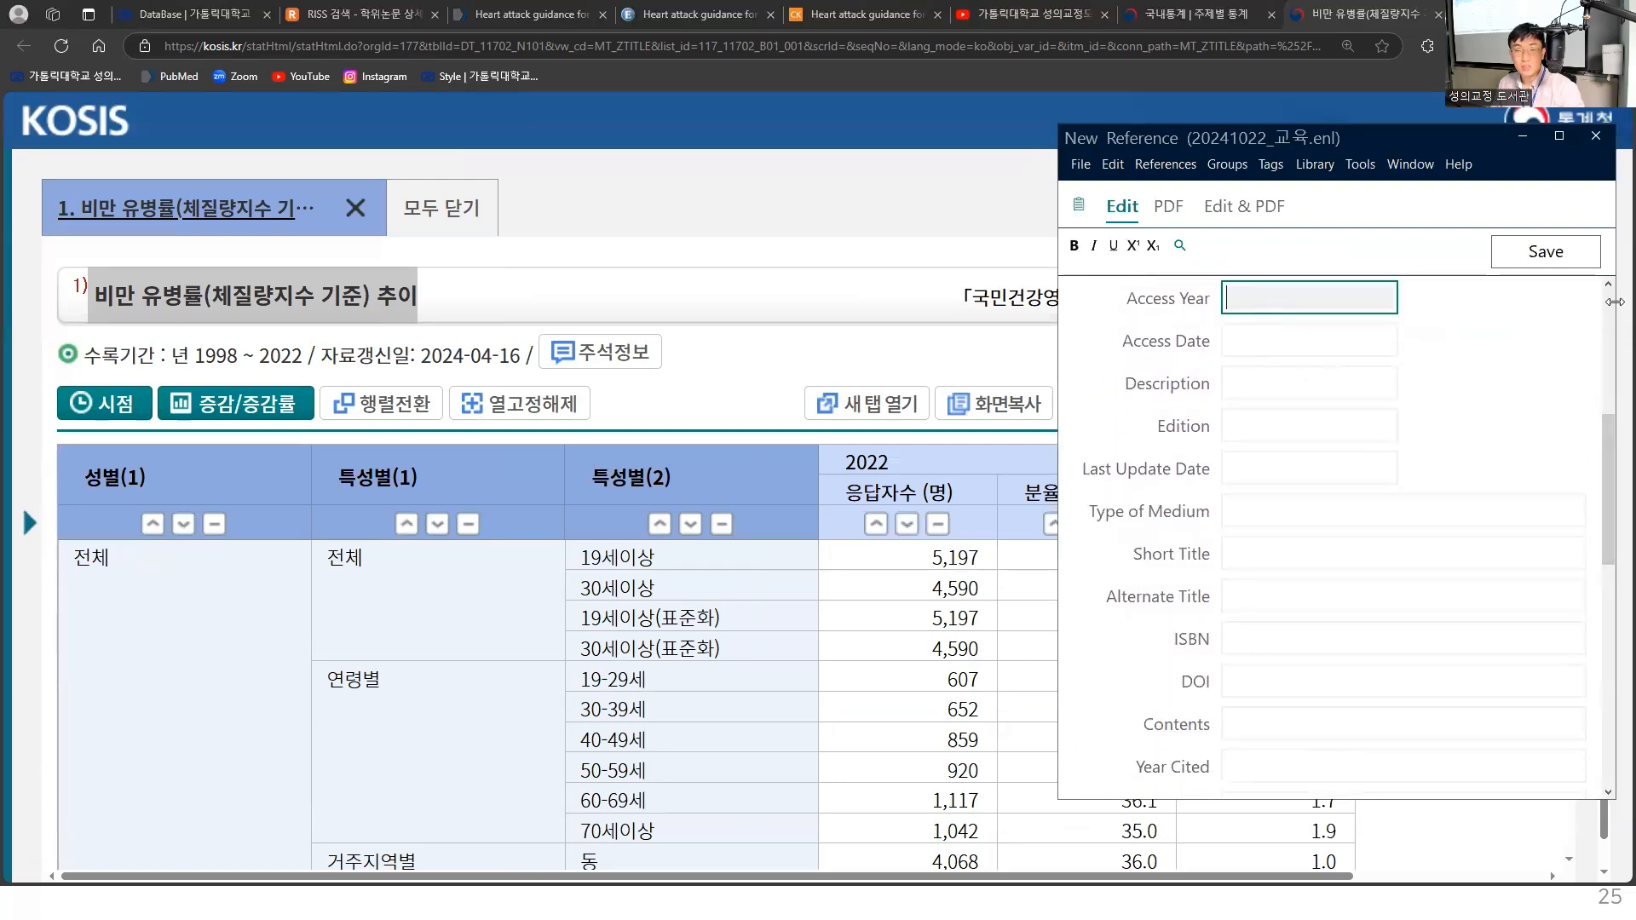
type("2024")
key("Tab")
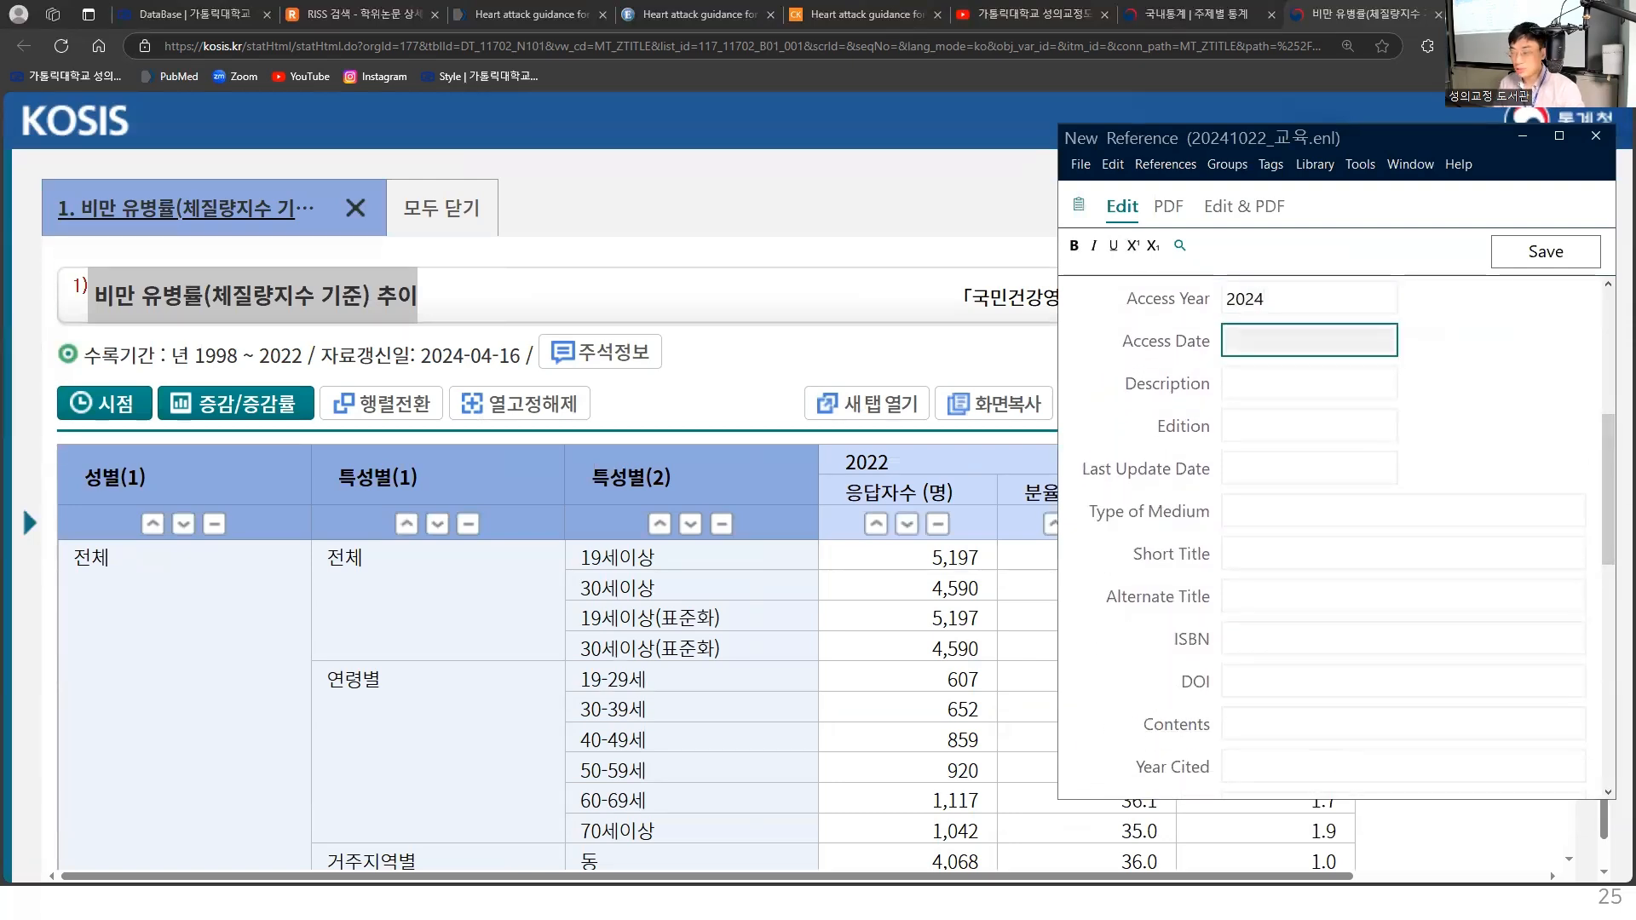
type("ㅒㅊㅅ")
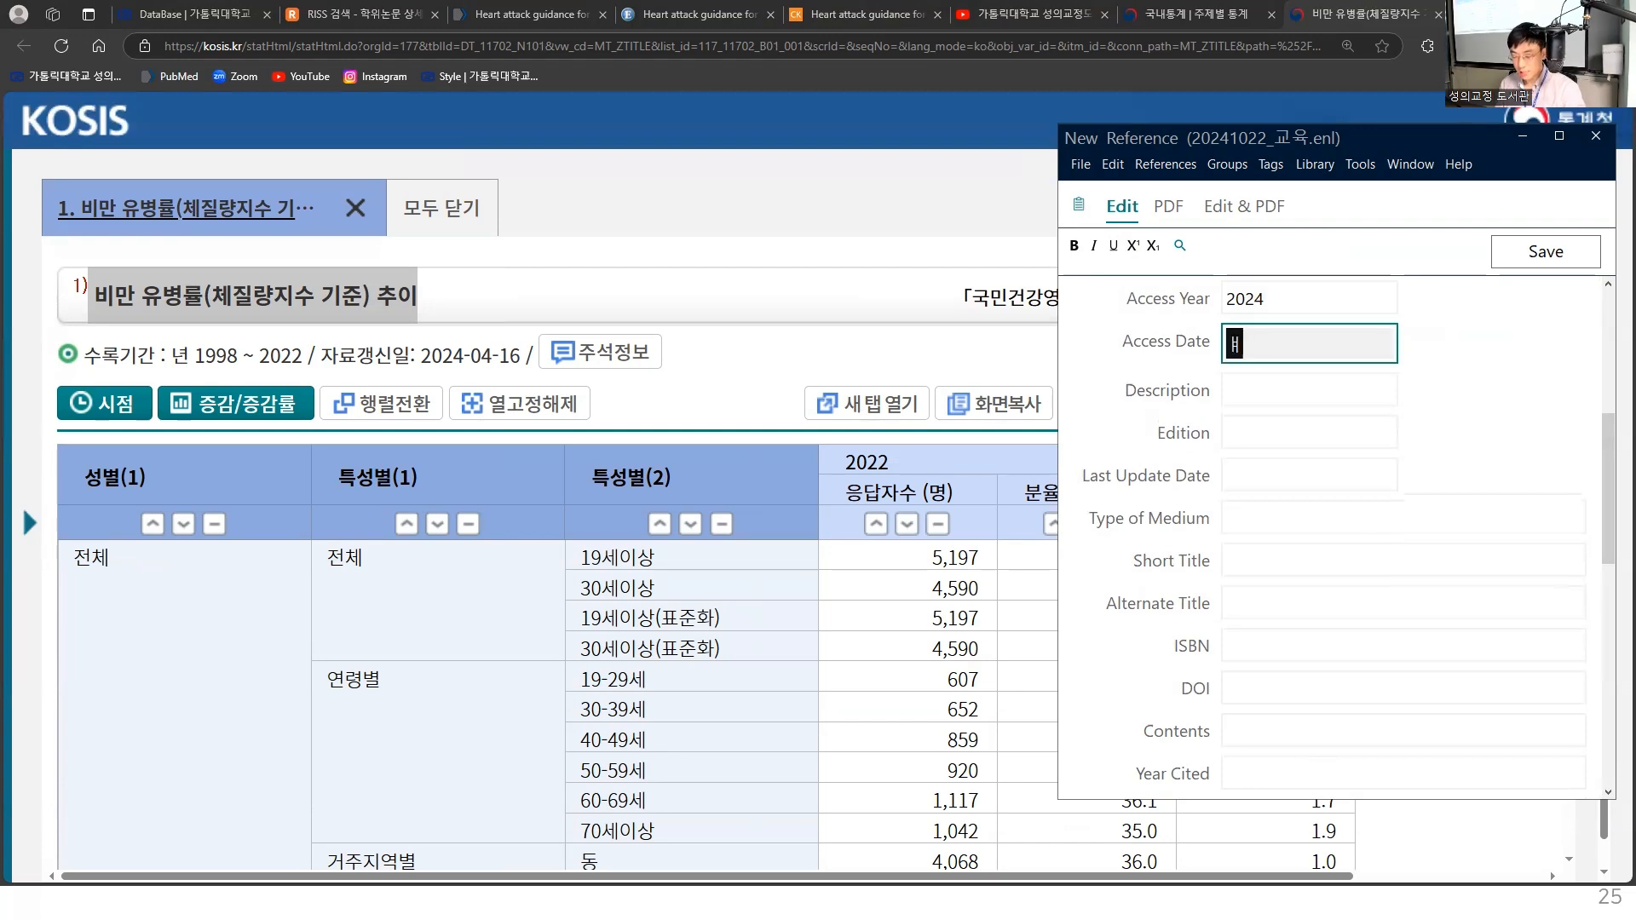
key("BackSpace")
key("BackSpace")
key("BackSpace")
key("BackSpace")
type("Oc")
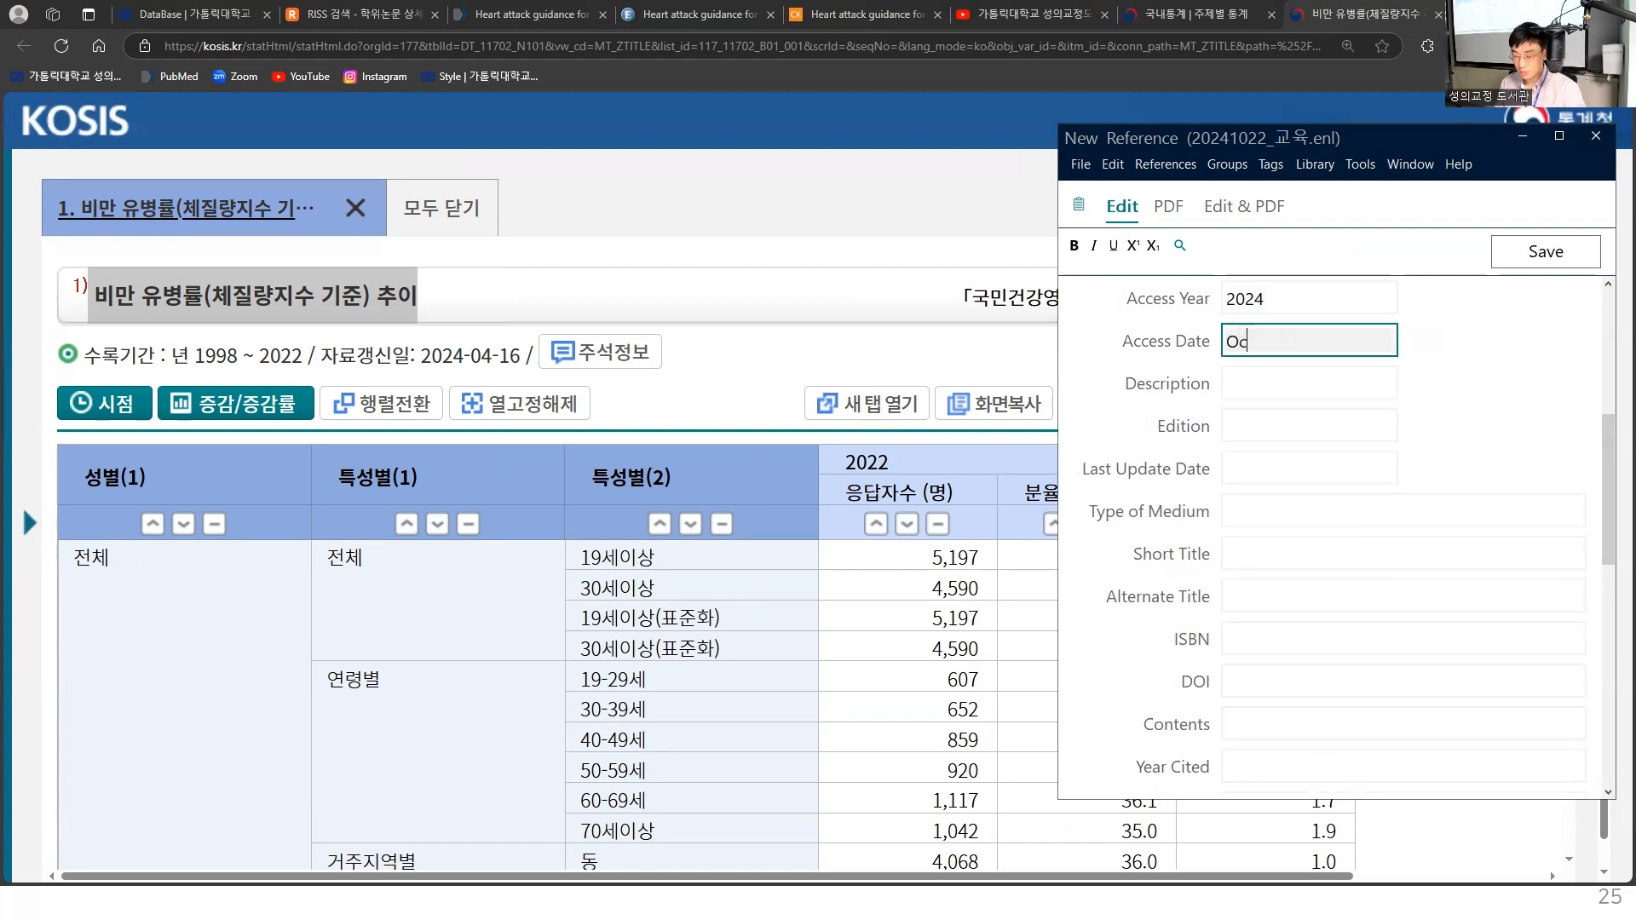
type("t 22")
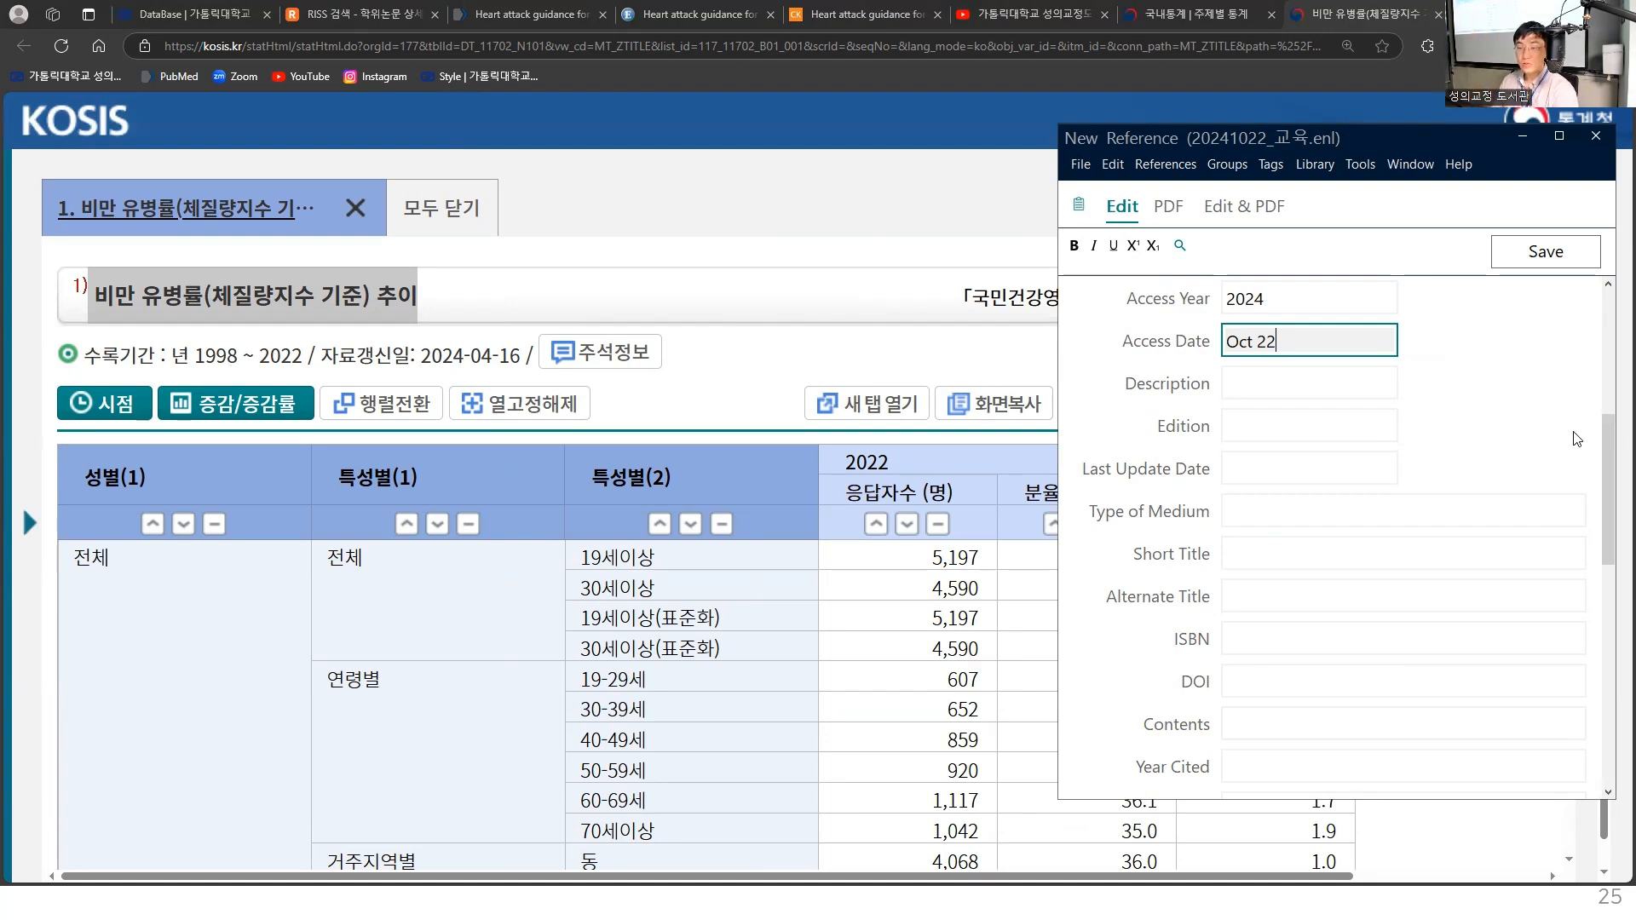
- Copy the table's URL from its KOSIS address and source information (주소/출처) and paste it into the reference's URL field
scroll(1609, 465, "down", 1)
scroll(1609, 465, "down", 7)
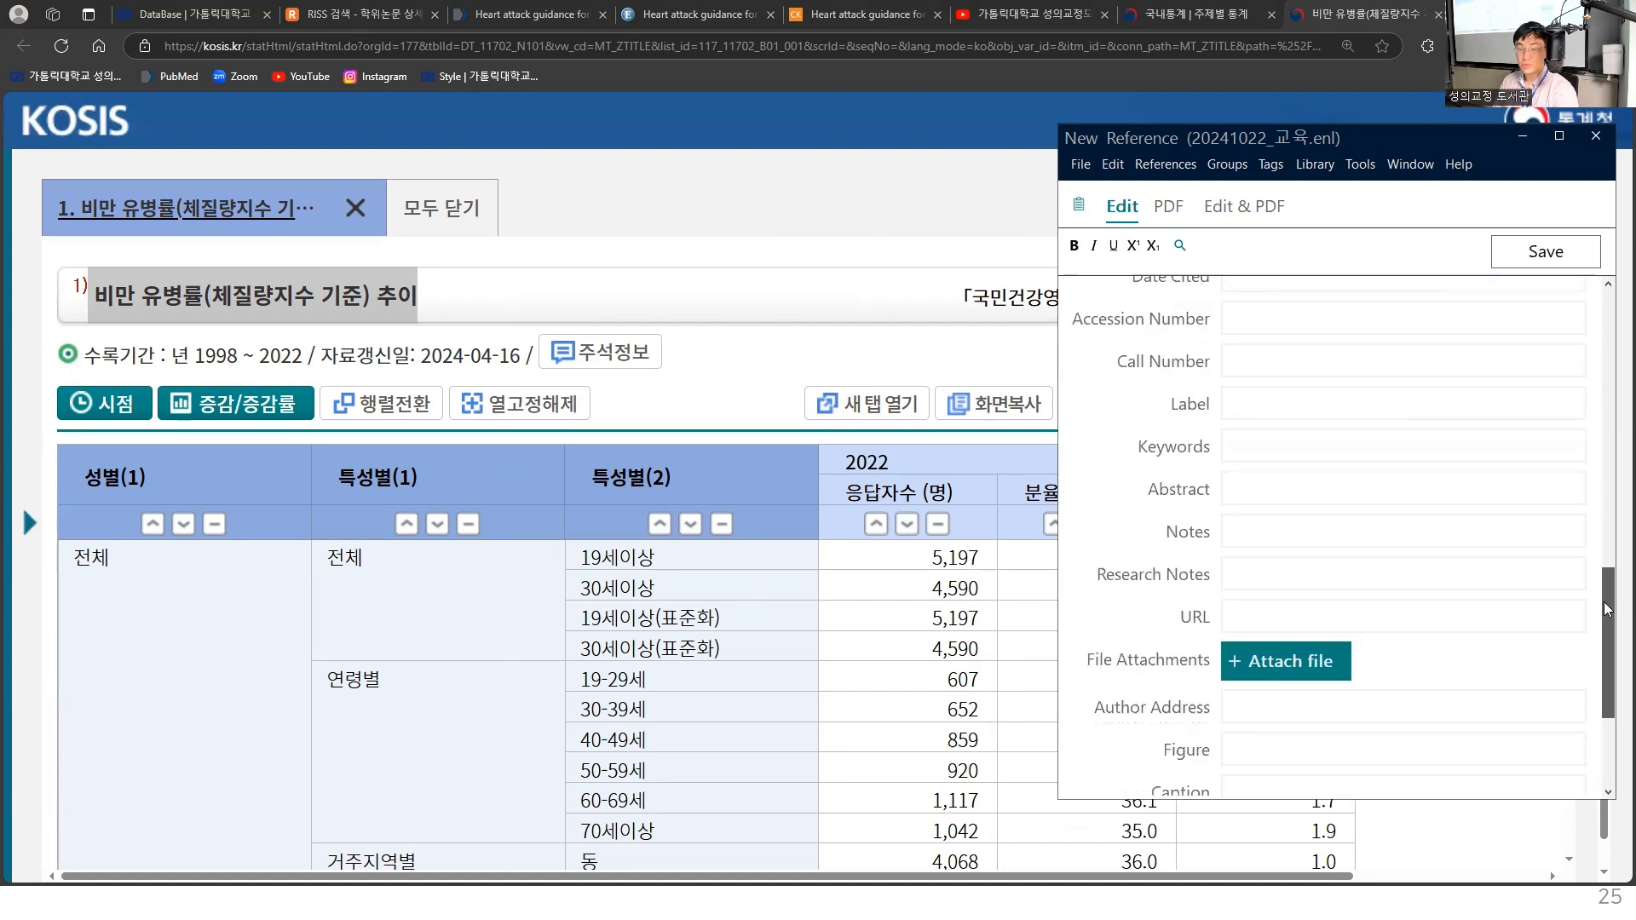
left_click(1298, 503)
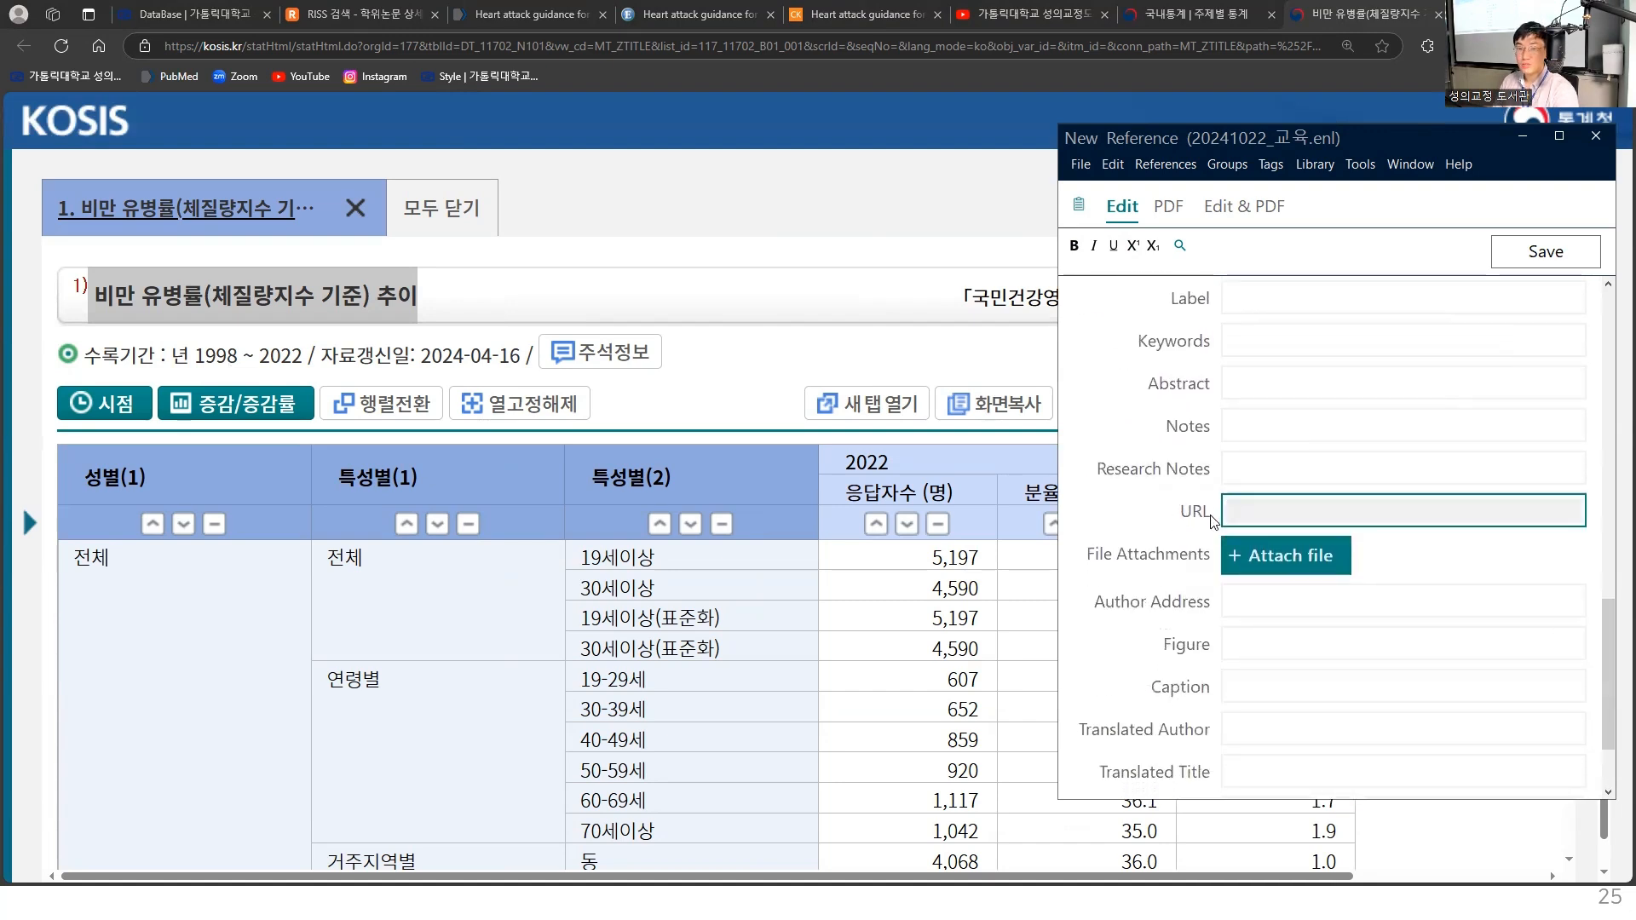
left_click(935, 50)
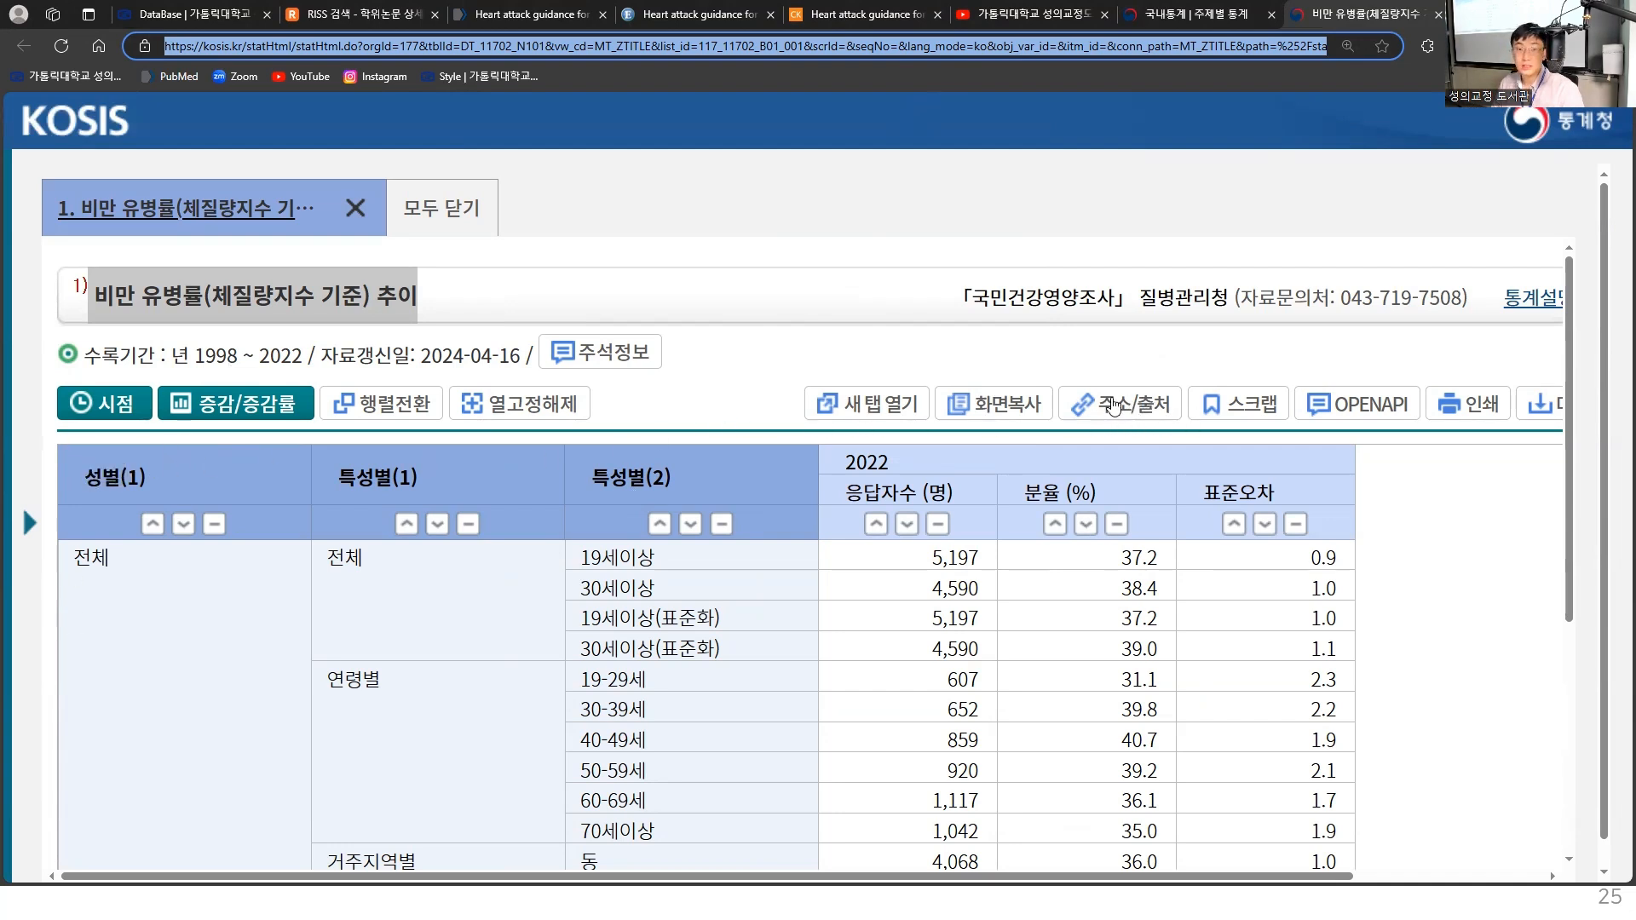
left_click(1127, 412)
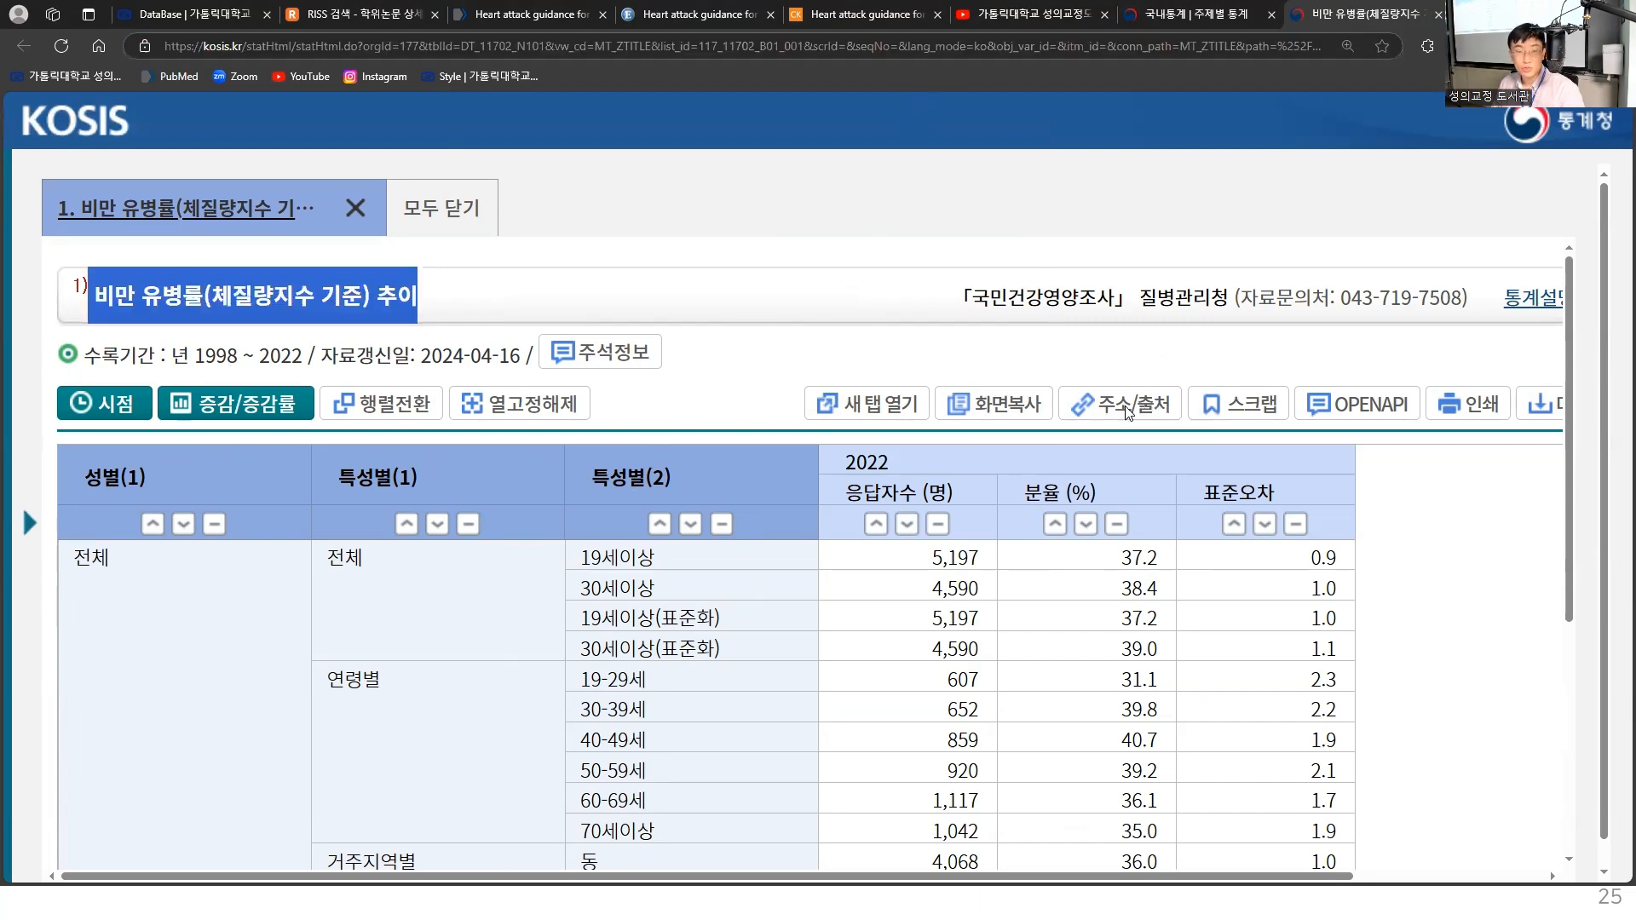
left_click_drag(1216, 505, 410, 503)
key("ctrl+c")
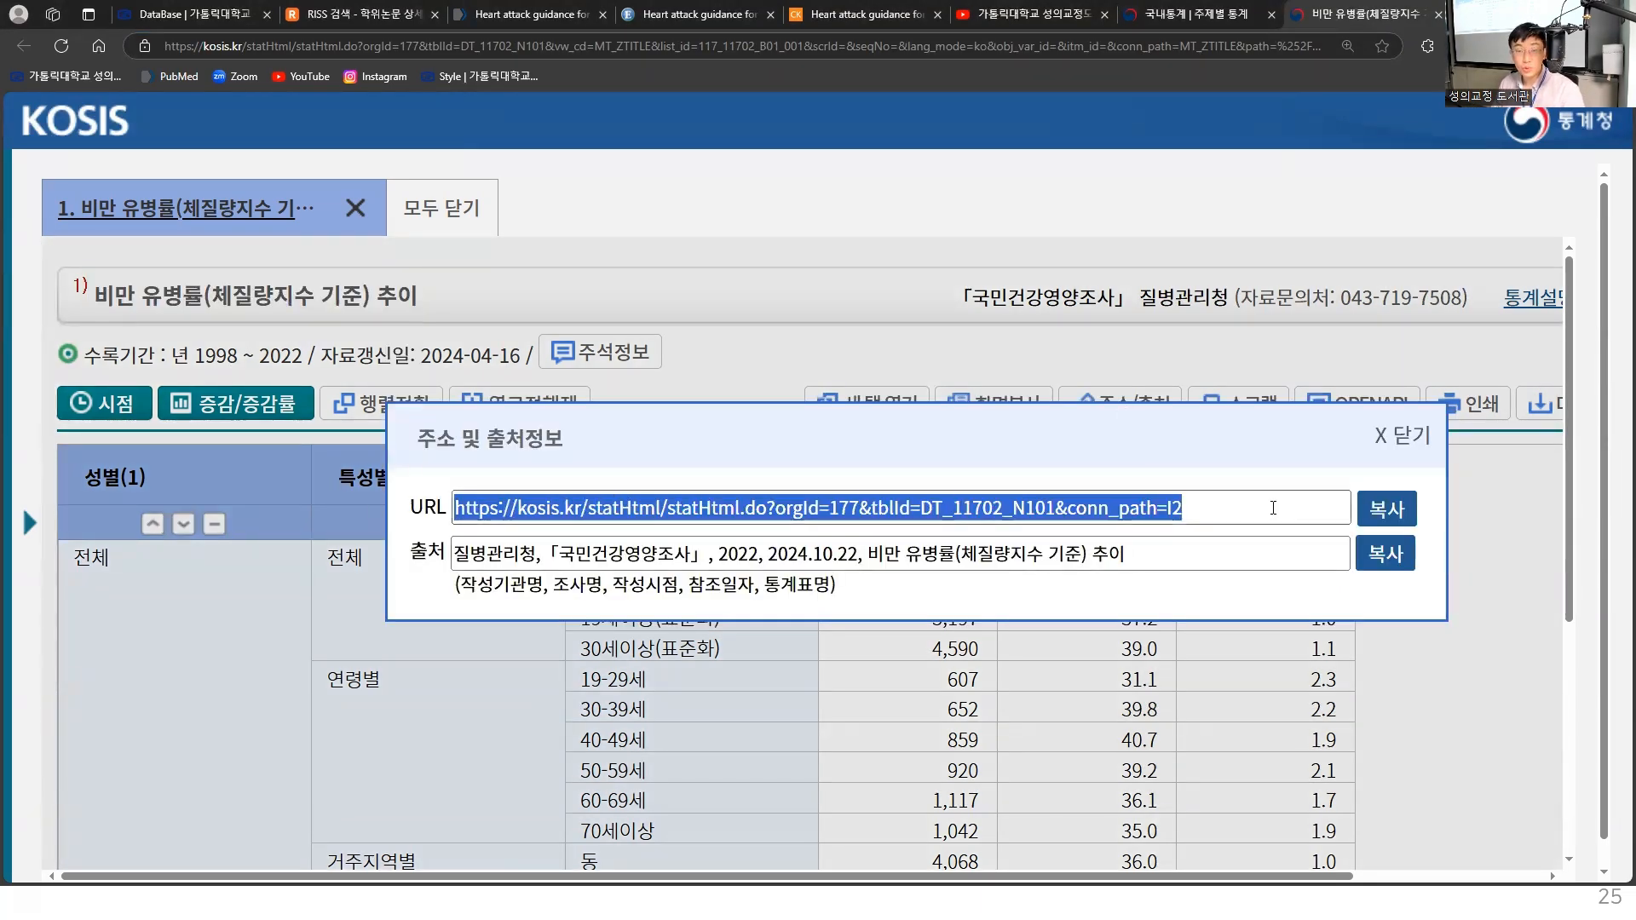
left_click(1387, 511)
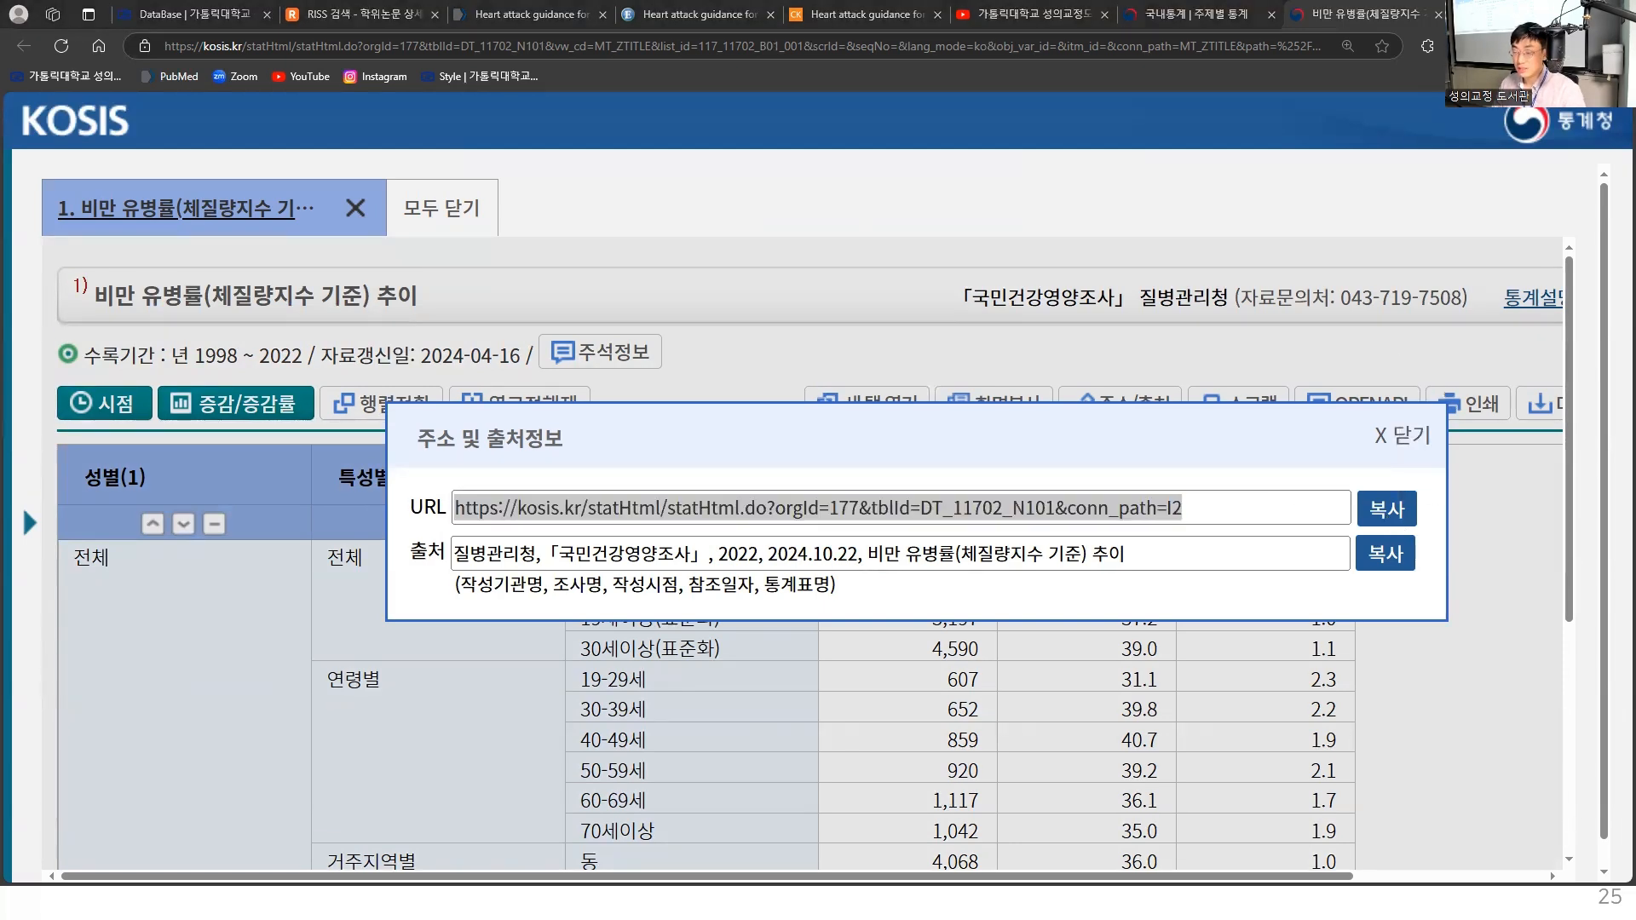
key("alt+Tab")
key("ctrl+v")
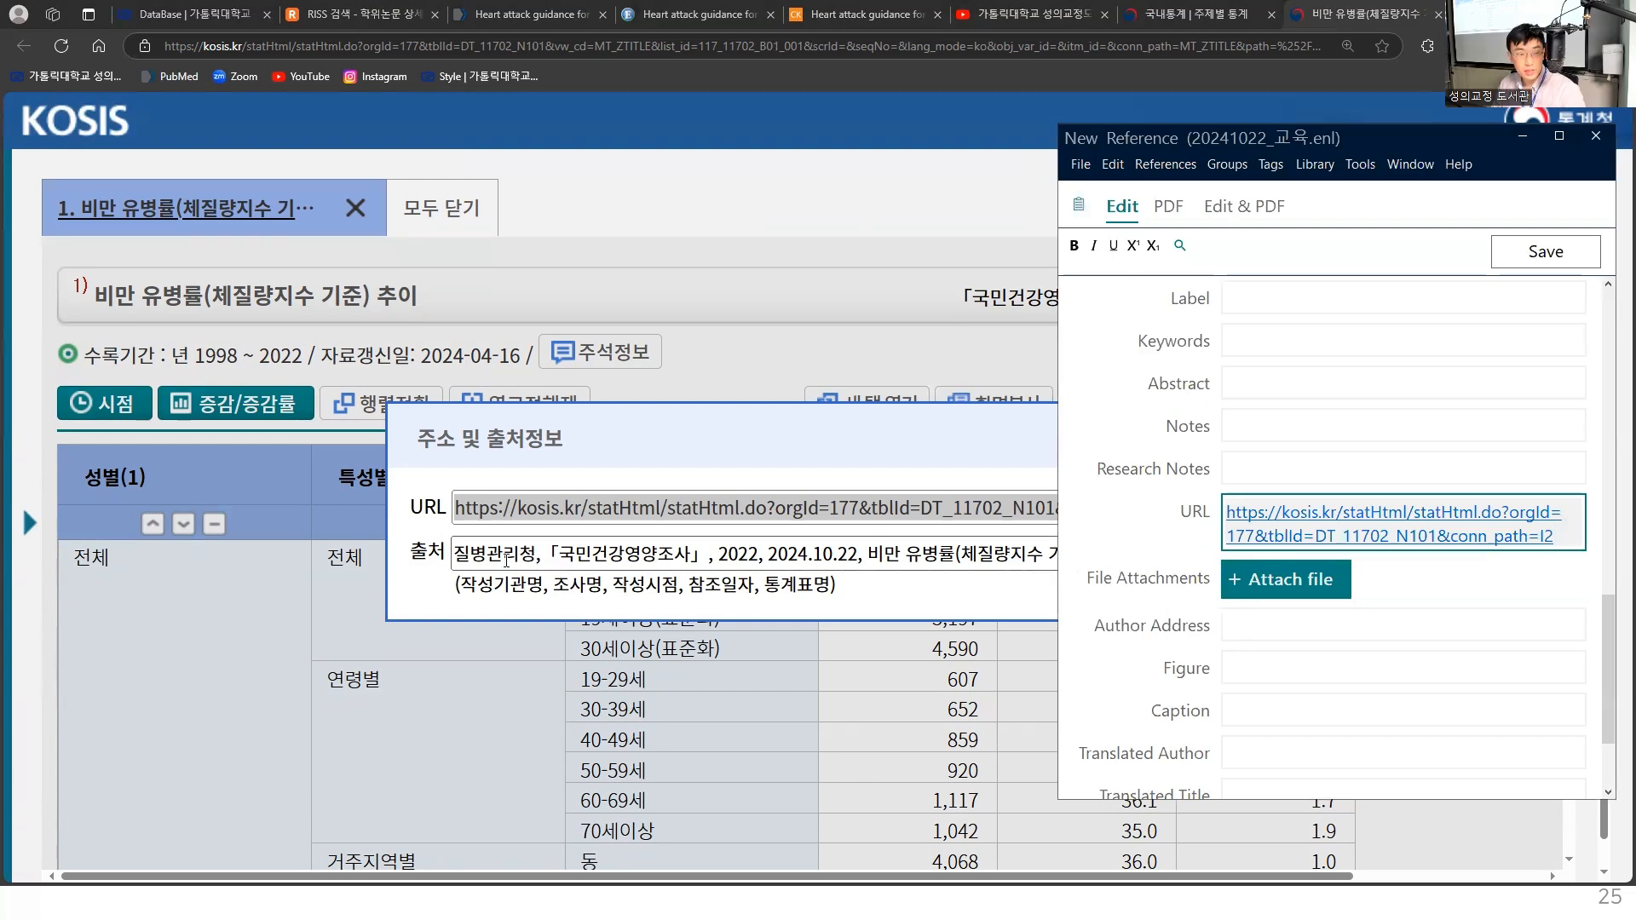
- Check the source citation in KOSIS and replace the reference's Author with "질병관리청,"
left_click_drag(560, 554, 691, 555)
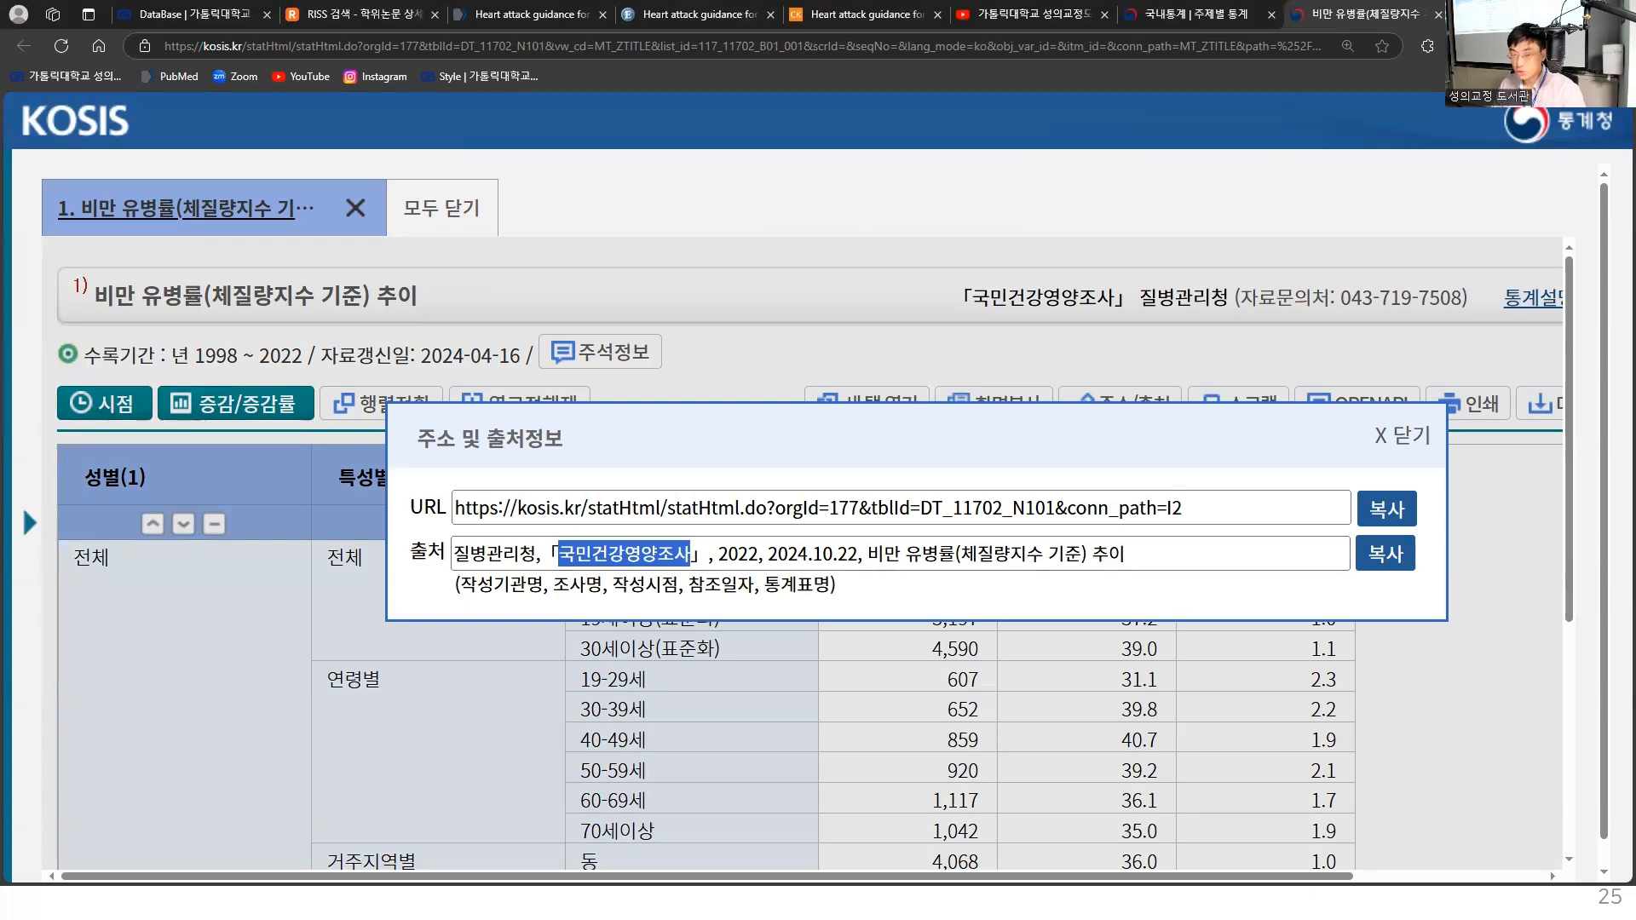
key("alt+Tab")
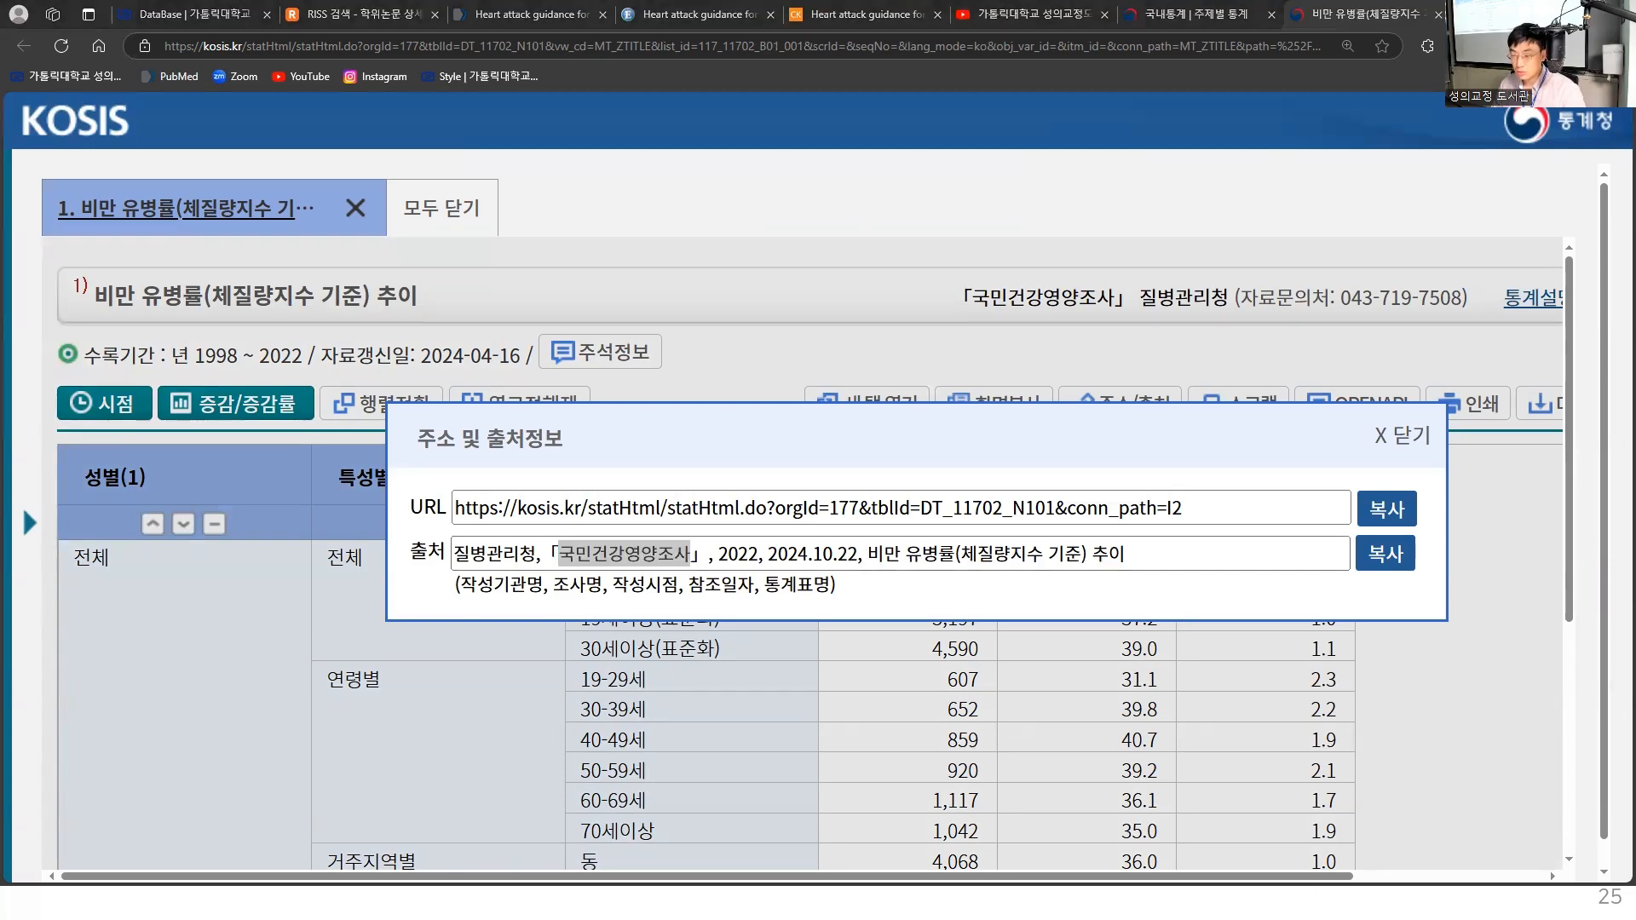
scroll(1323, 385, "up", 15)
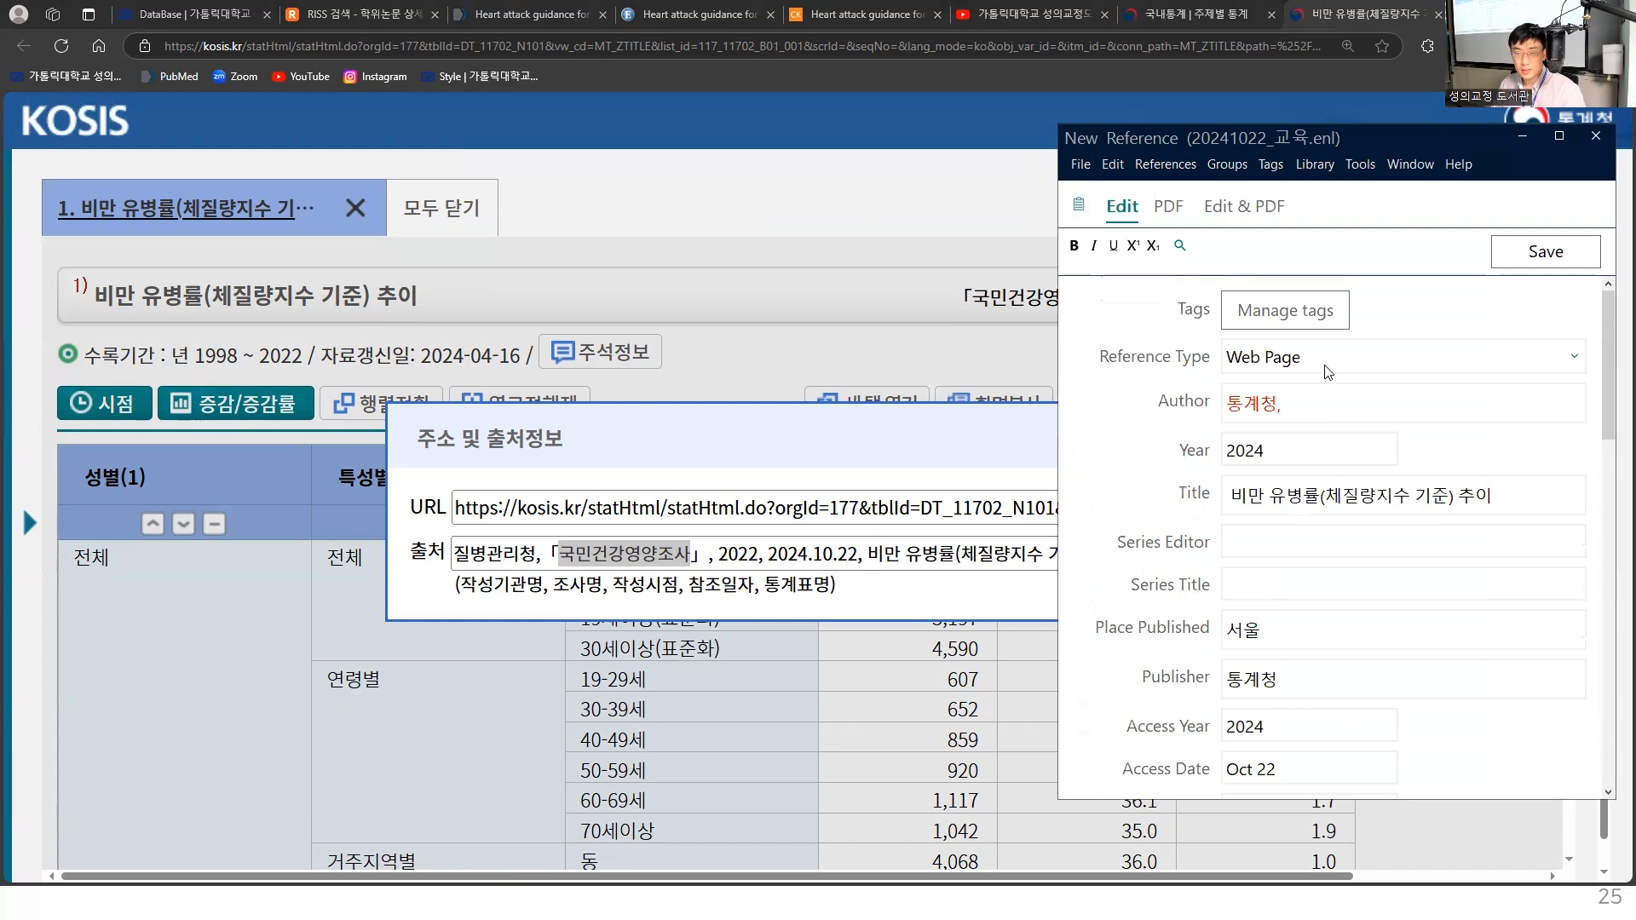
left_click(1323, 403)
key("ctrl+a")
type("wlf")
key("BackSpace")
key("BackSpace")
key("BackSpace")
type("질병ㅊ관리청,")
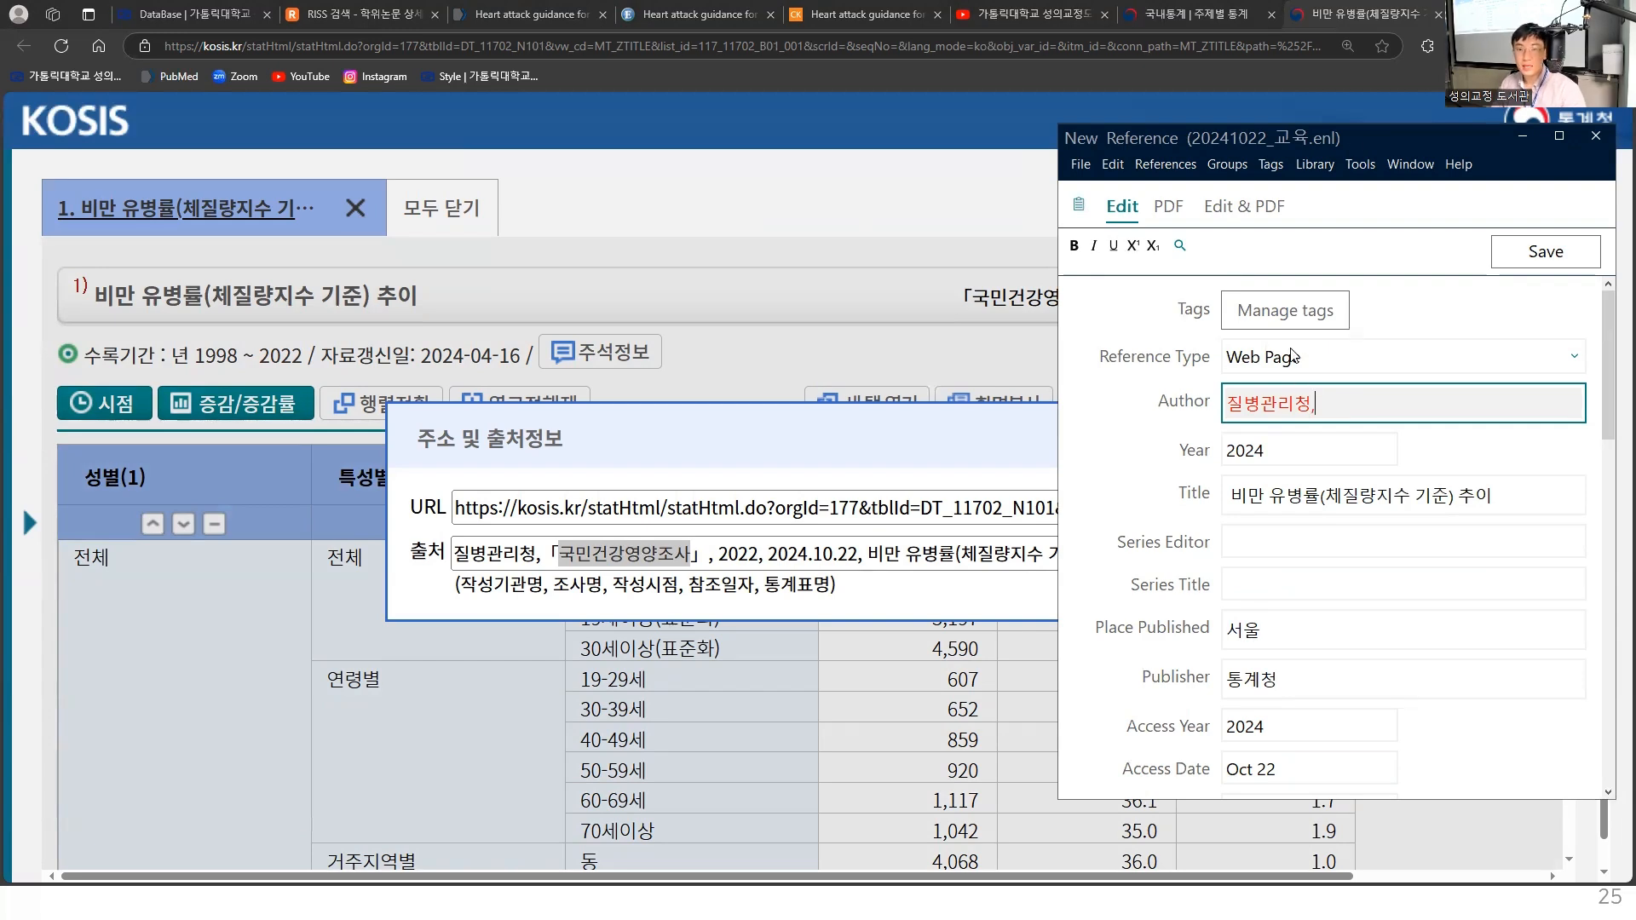
- Save and close the Web Page reference, and dismiss the KOSIS source information popup
left_click_drag(1325, 149, 937, 150)
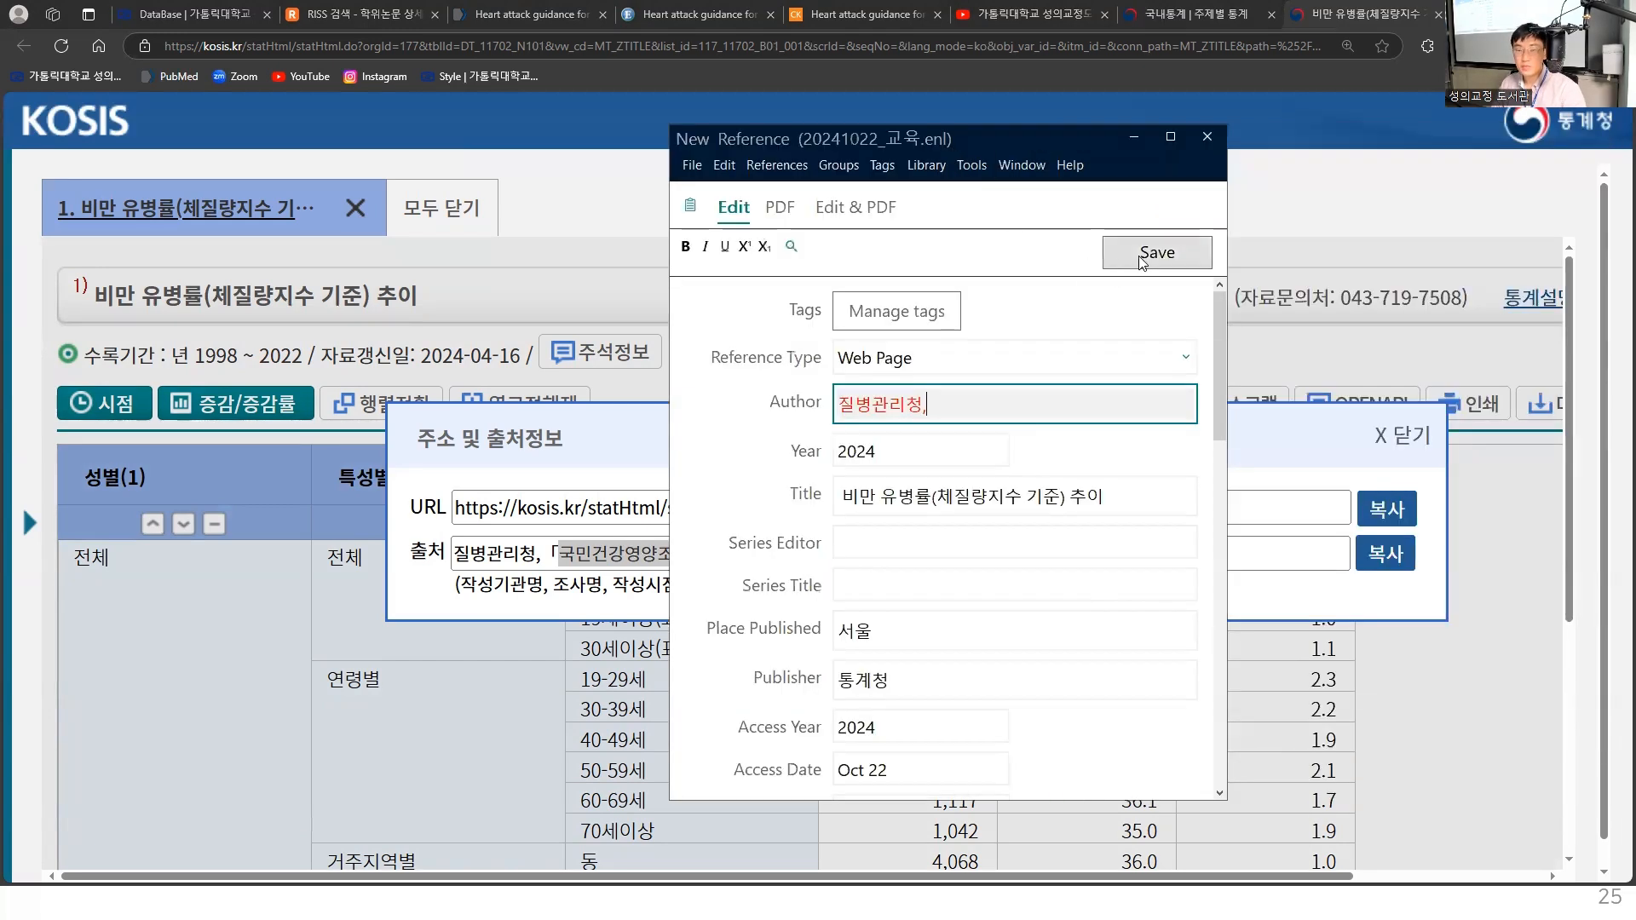
left_click(1142, 253)
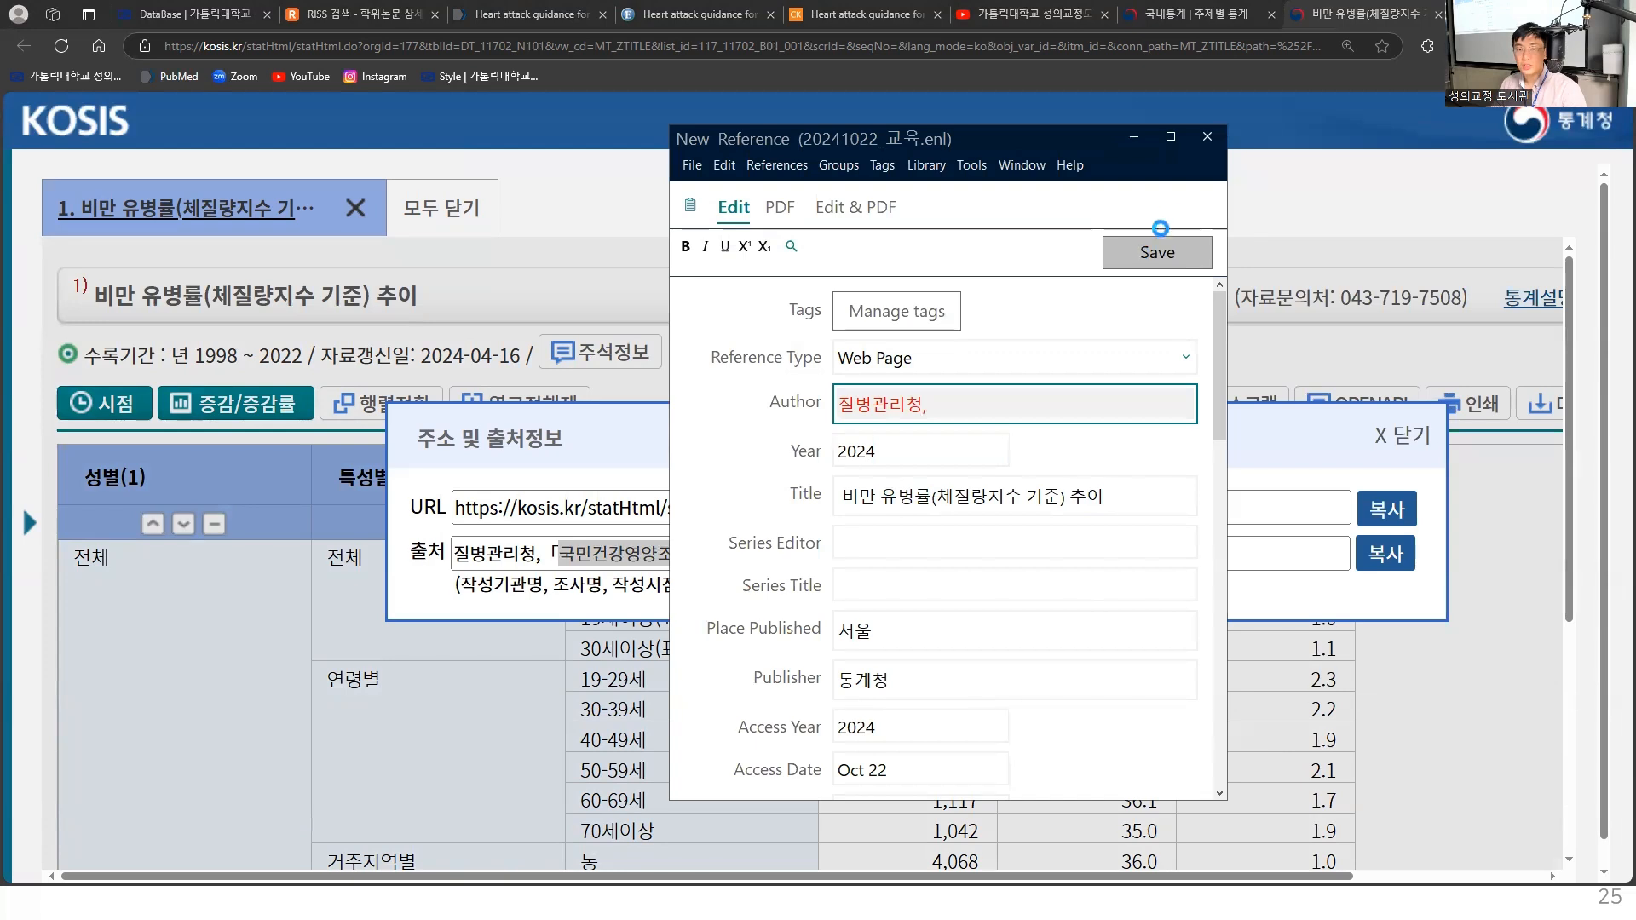
left_click(1206, 143)
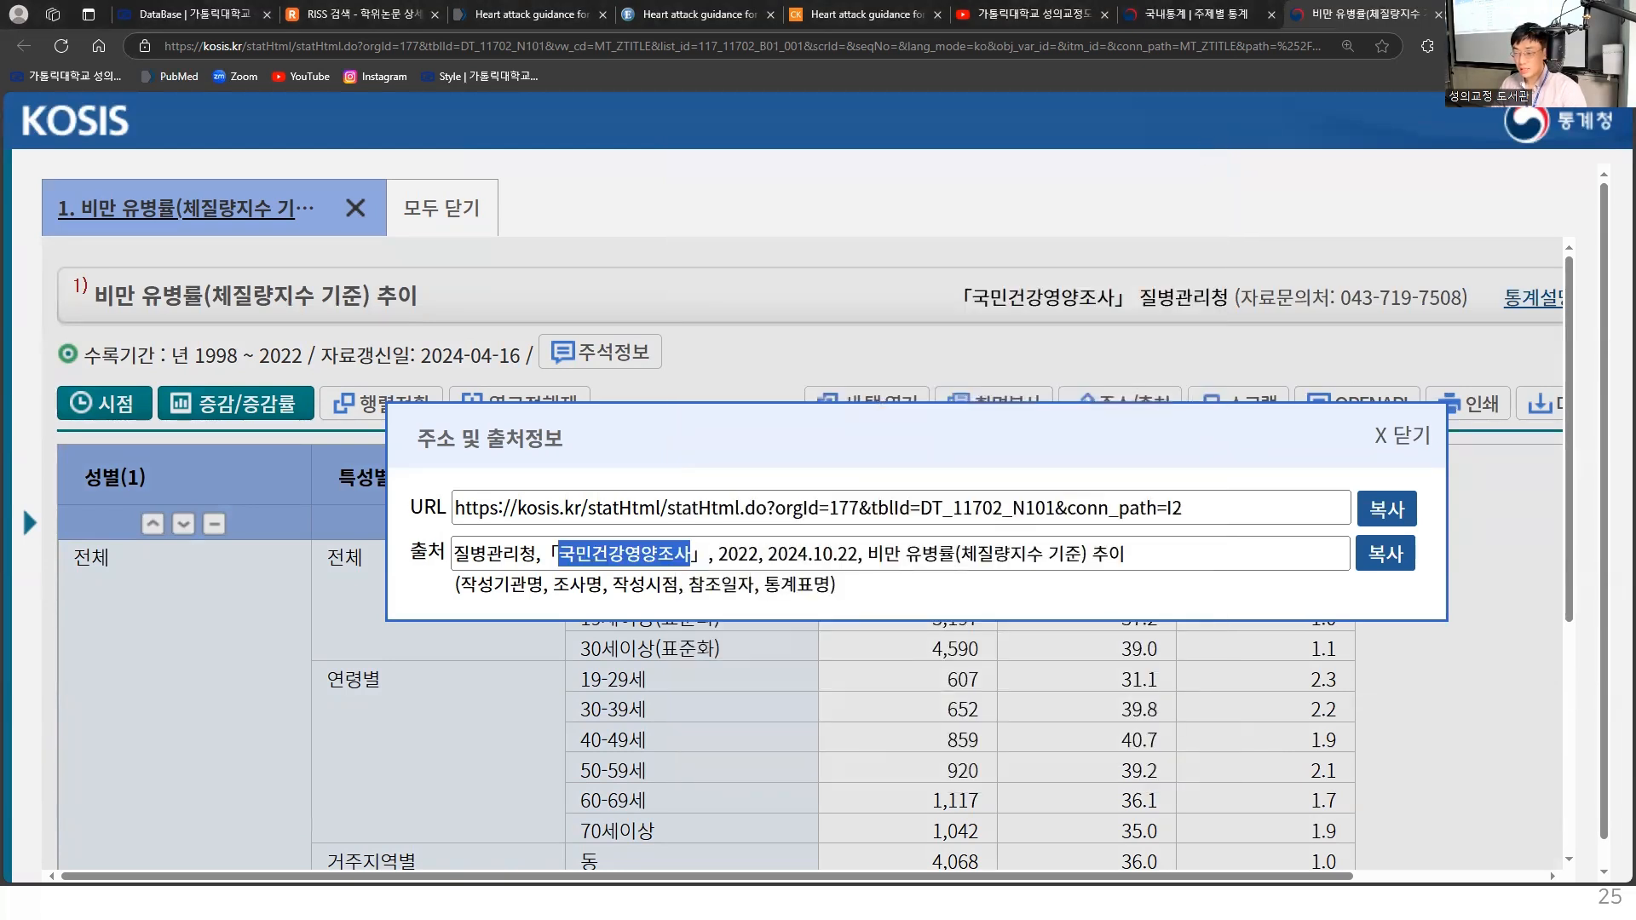
left_click(1395, 439)
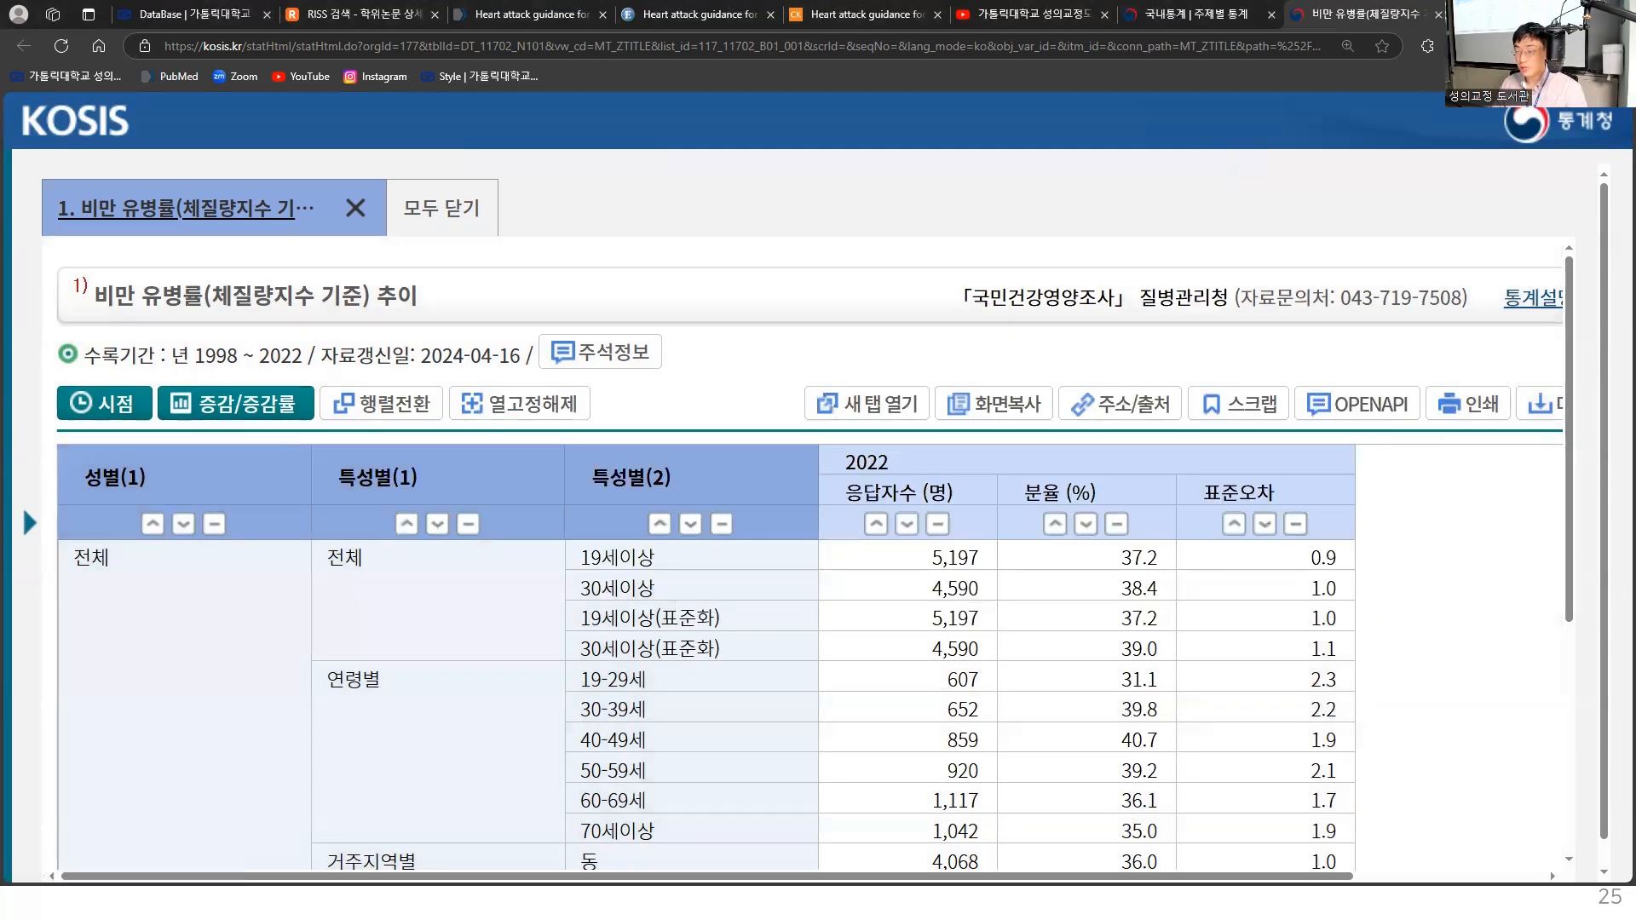
- Switch to the EndNote library, widen the reference list, and show the 질병관리청 reference's summary with an enlarged citation preview
left_click(664, 904)
left_click(315, 107)
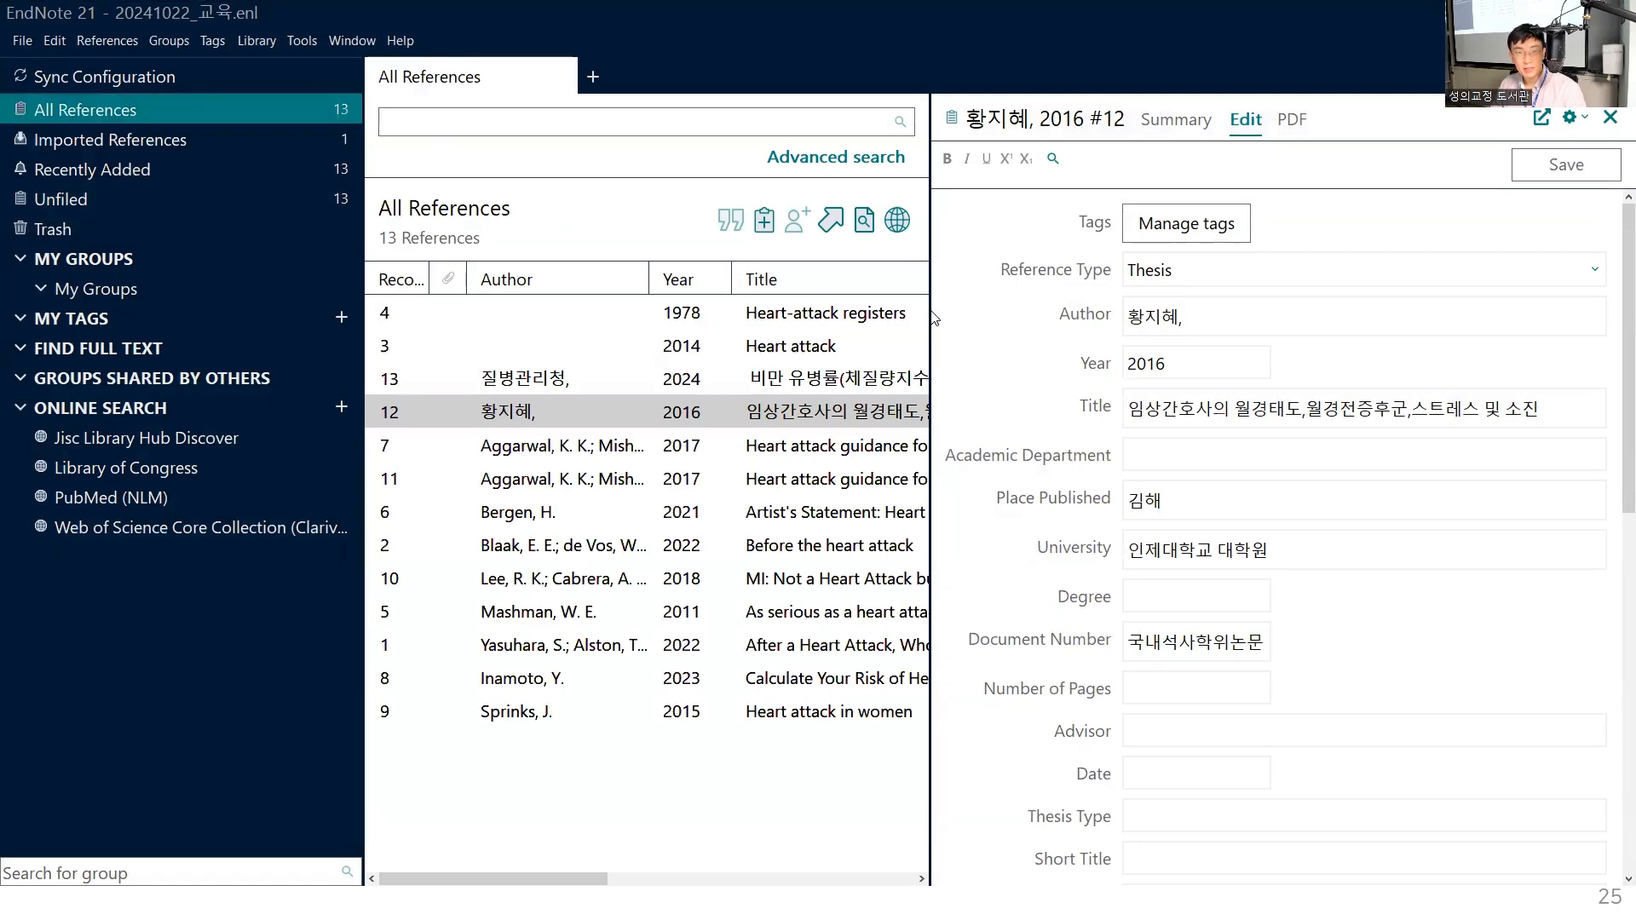
left_click_drag(931, 310, 1189, 311)
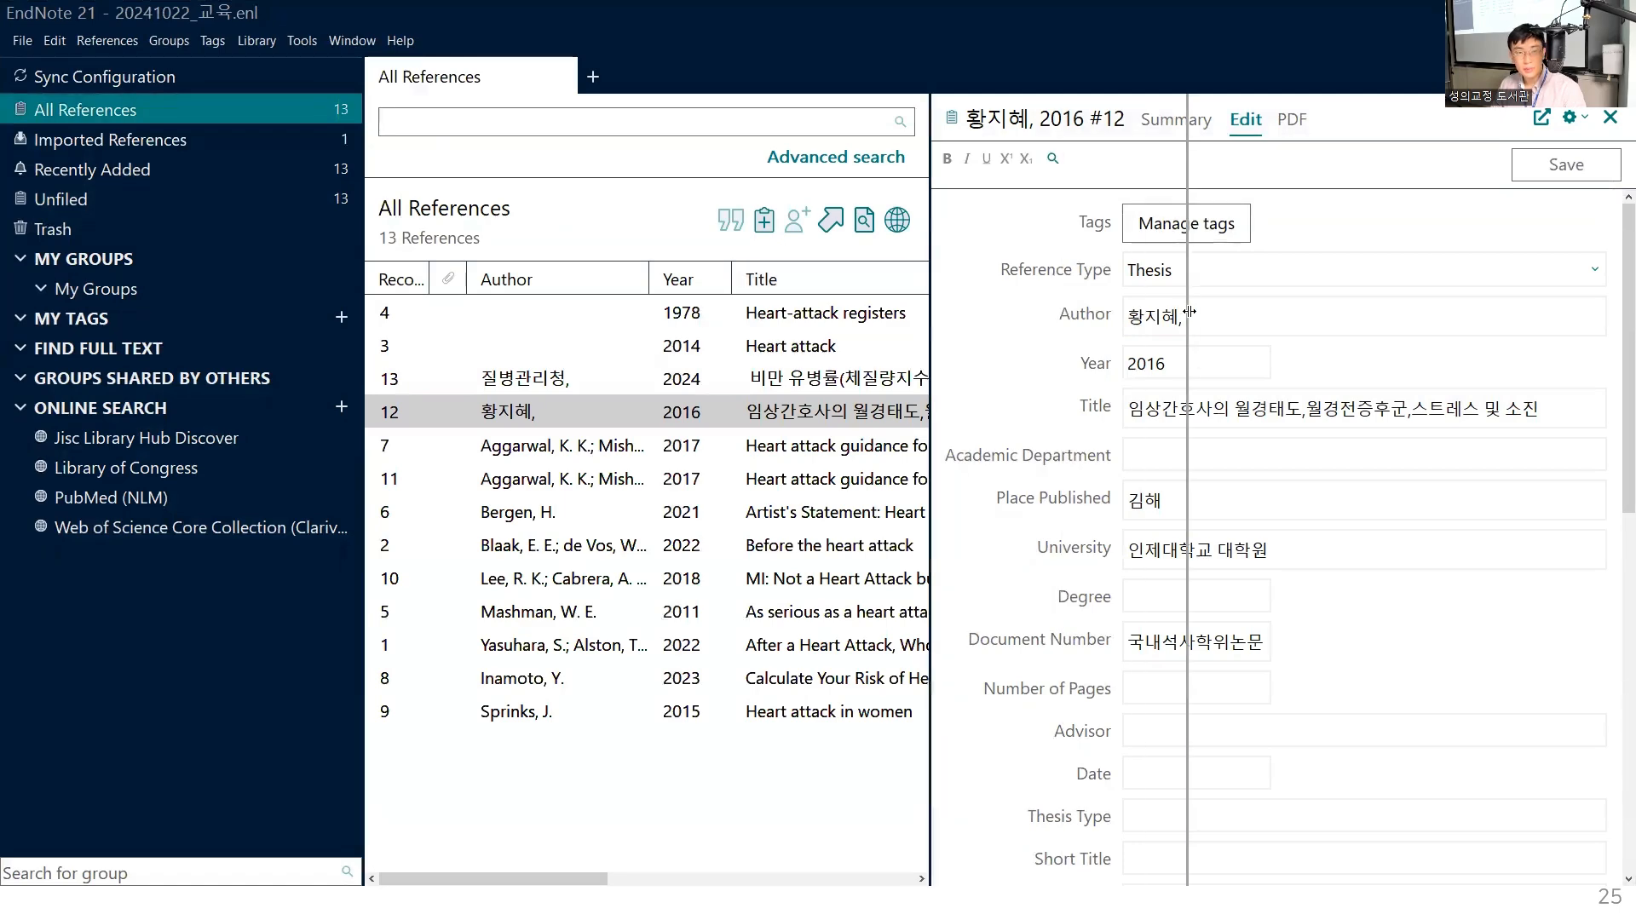
left_click(835, 388)
left_click(1378, 119)
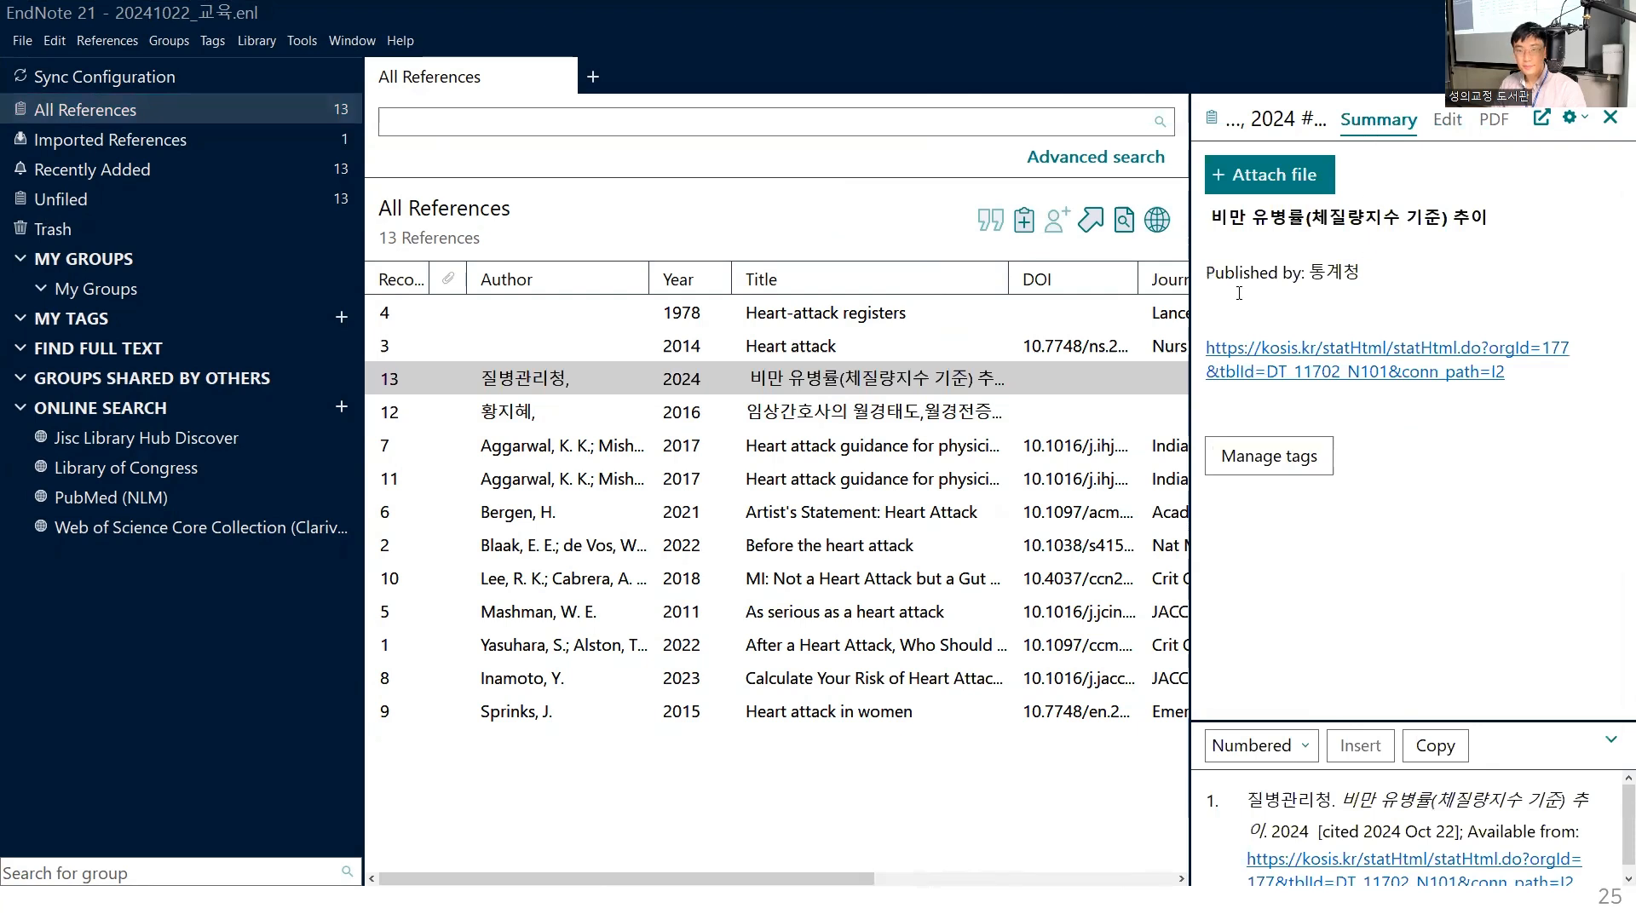
left_click_drag(1353, 721, 1353, 533)
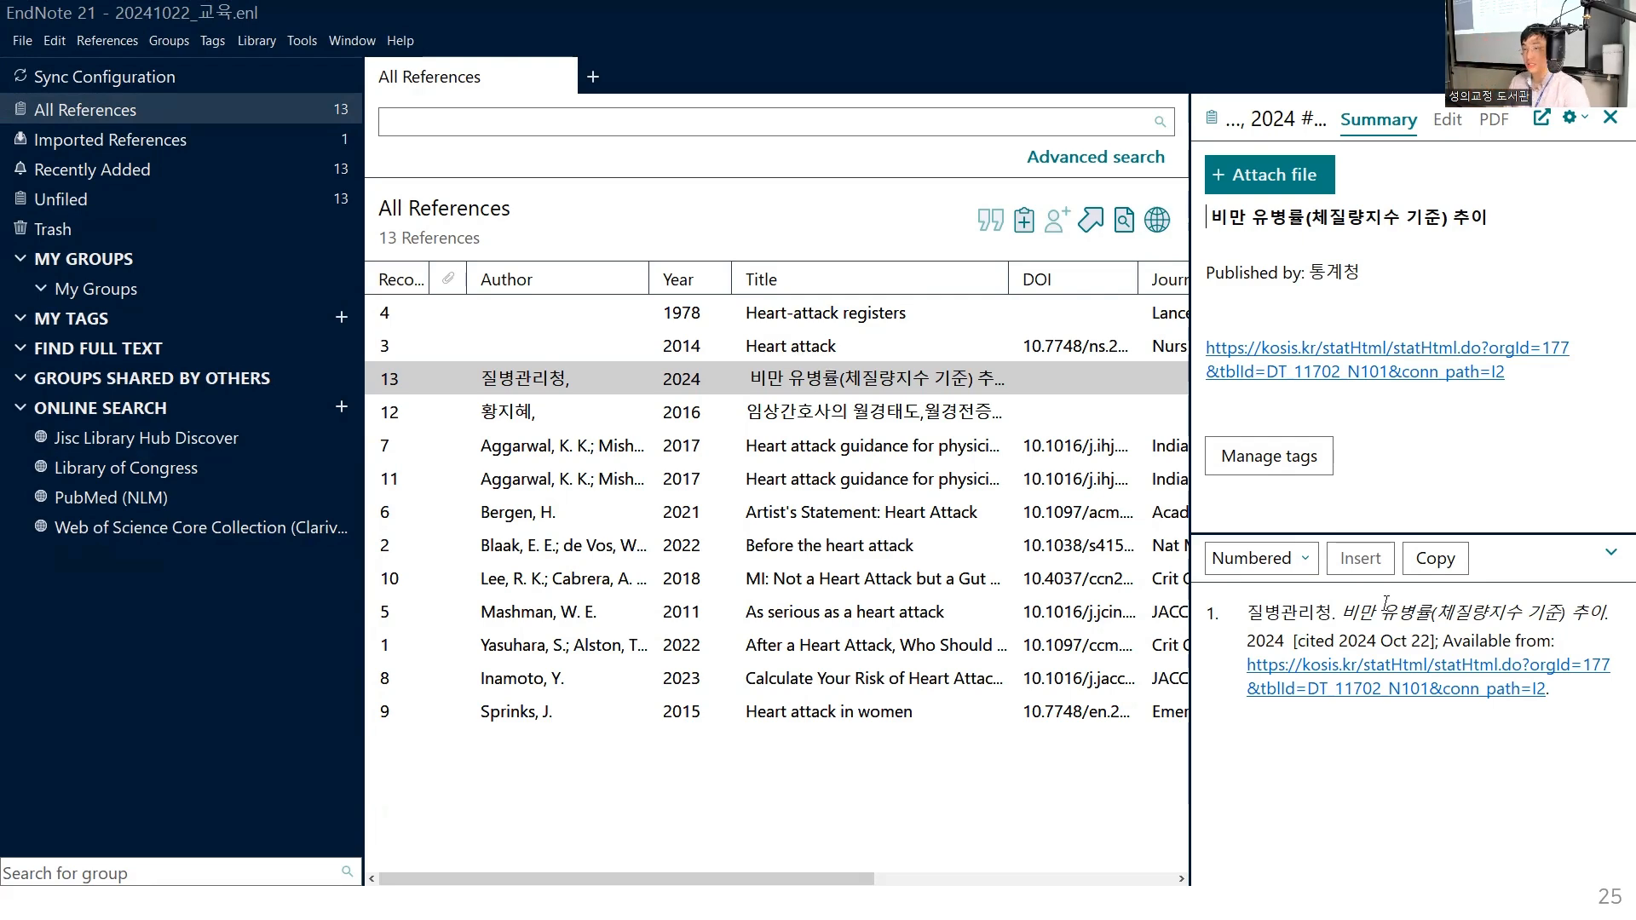
- Preview the reference in the Annotated output style and switch back to Numbered
left_click(1304, 571)
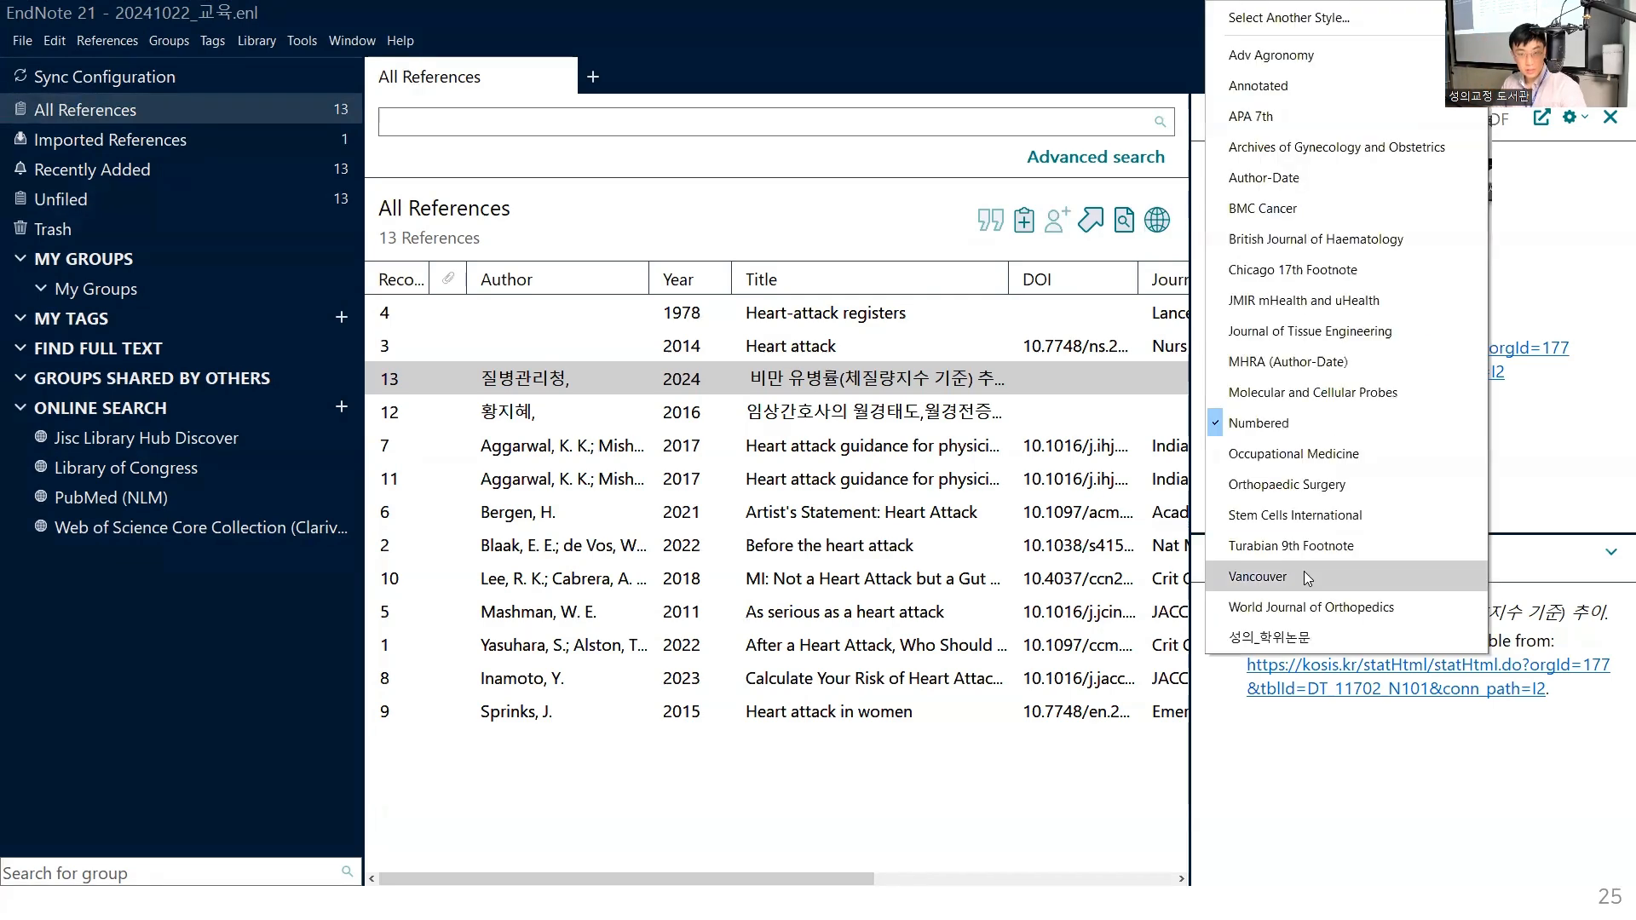
left_click(1282, 92)
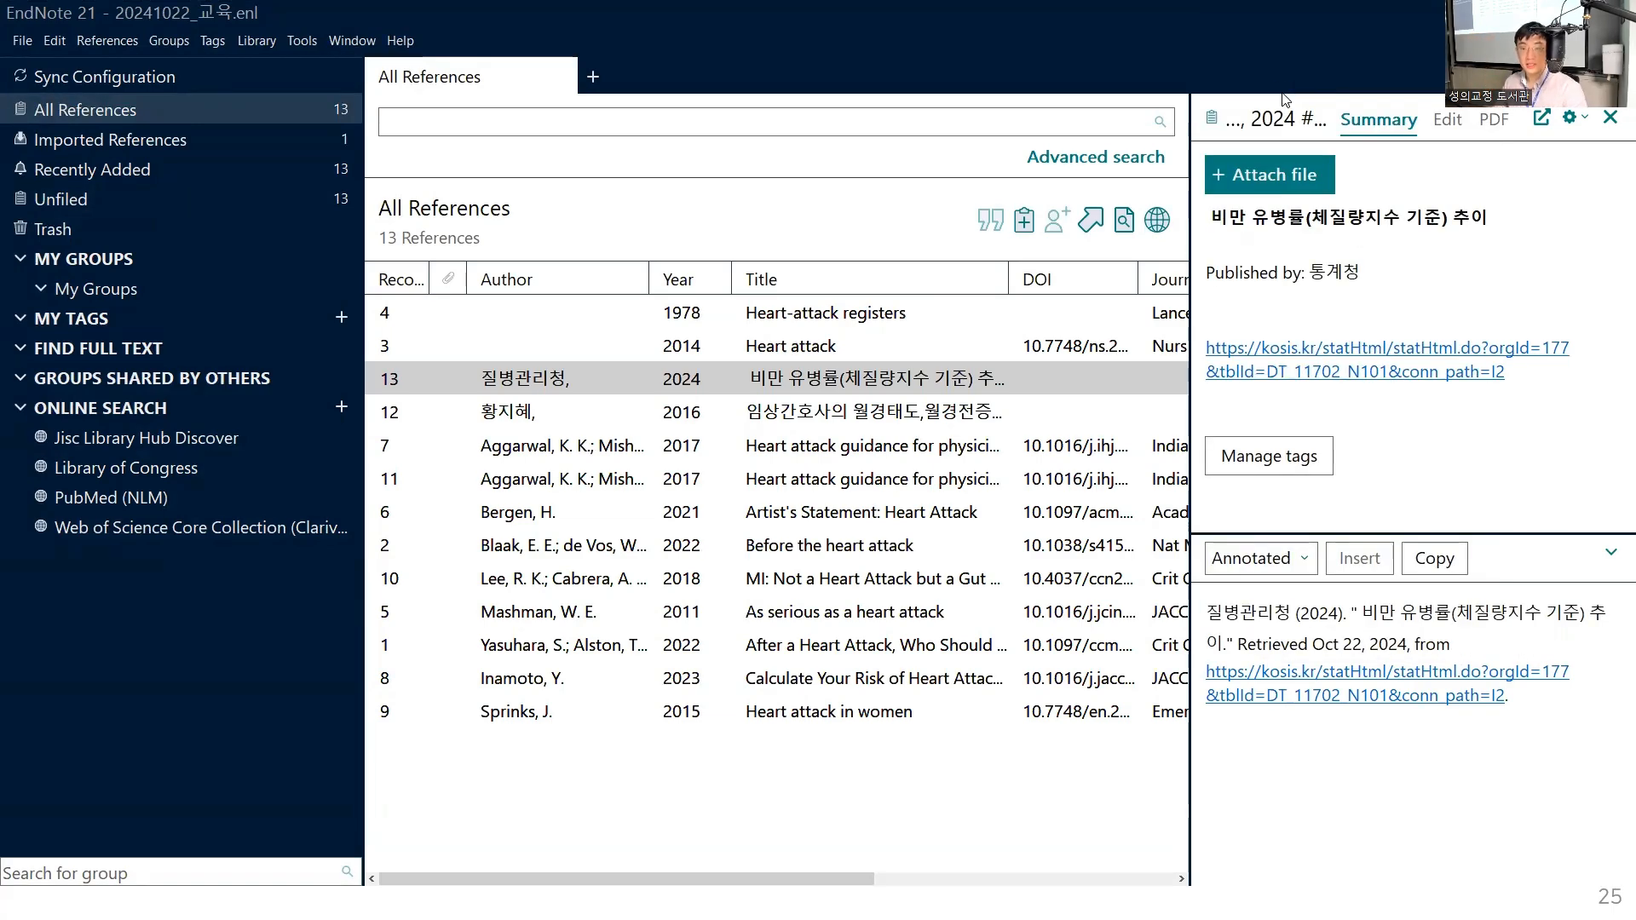
left_click(1299, 564)
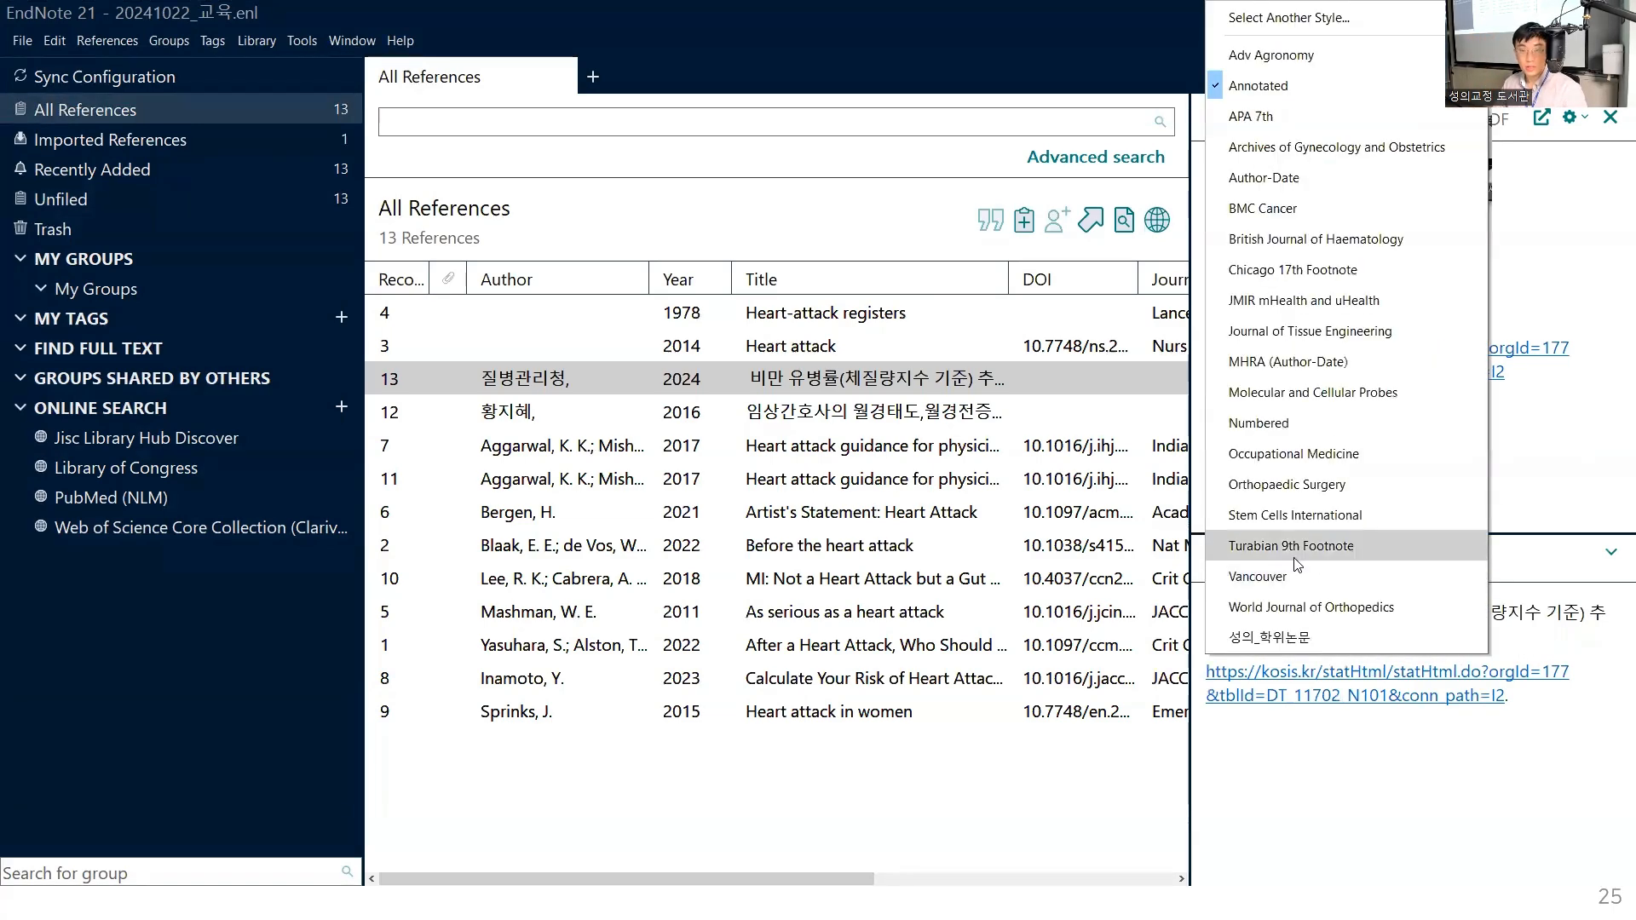
left_click(1295, 424)
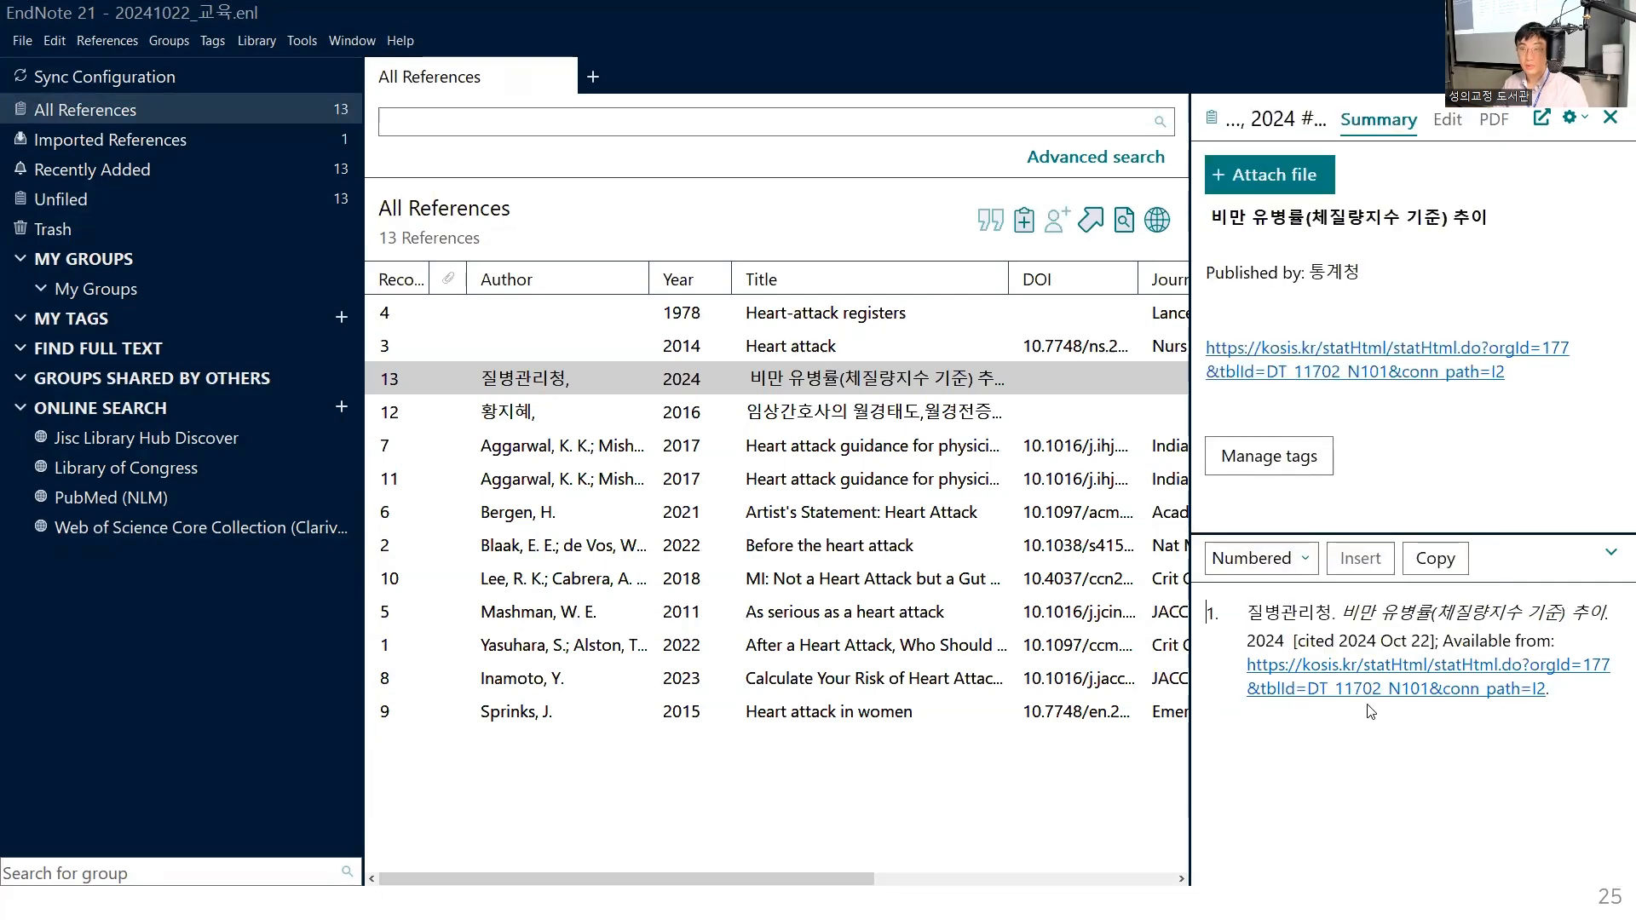
- Examine the title, cited date and "Available from" parts of the Numbered citation, and follow its URL to check the link
left_click_drag(1247, 612, 1571, 632)
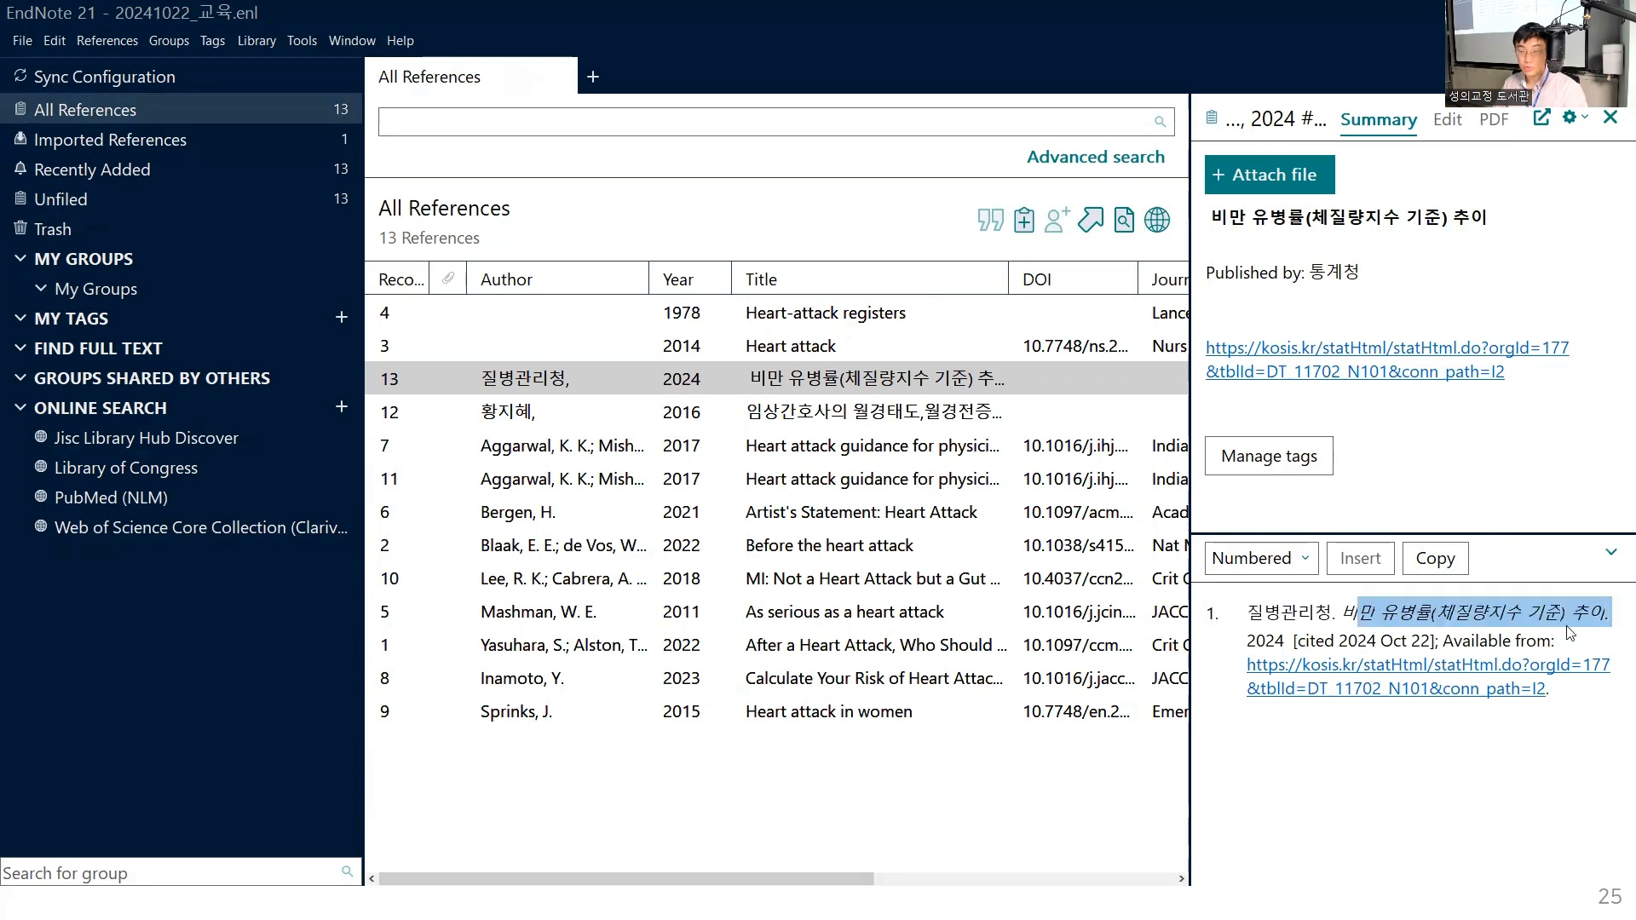
left_click(1238, 649)
left_click_drag(1288, 642, 1551, 642)
left_click(1358, 642)
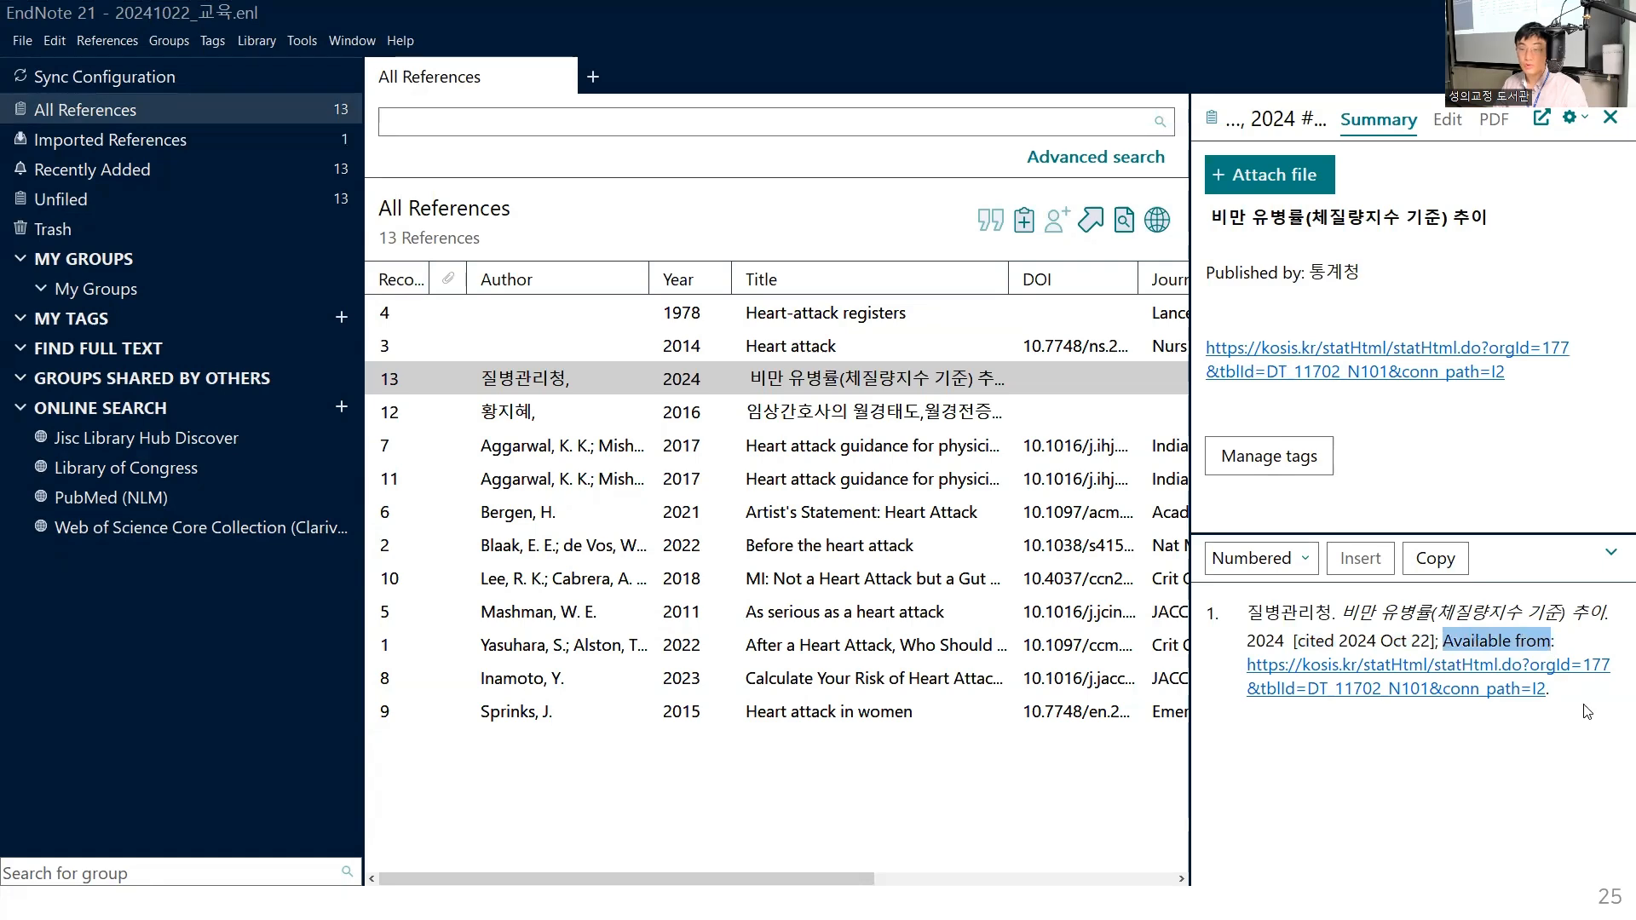
left_click(1502, 697)
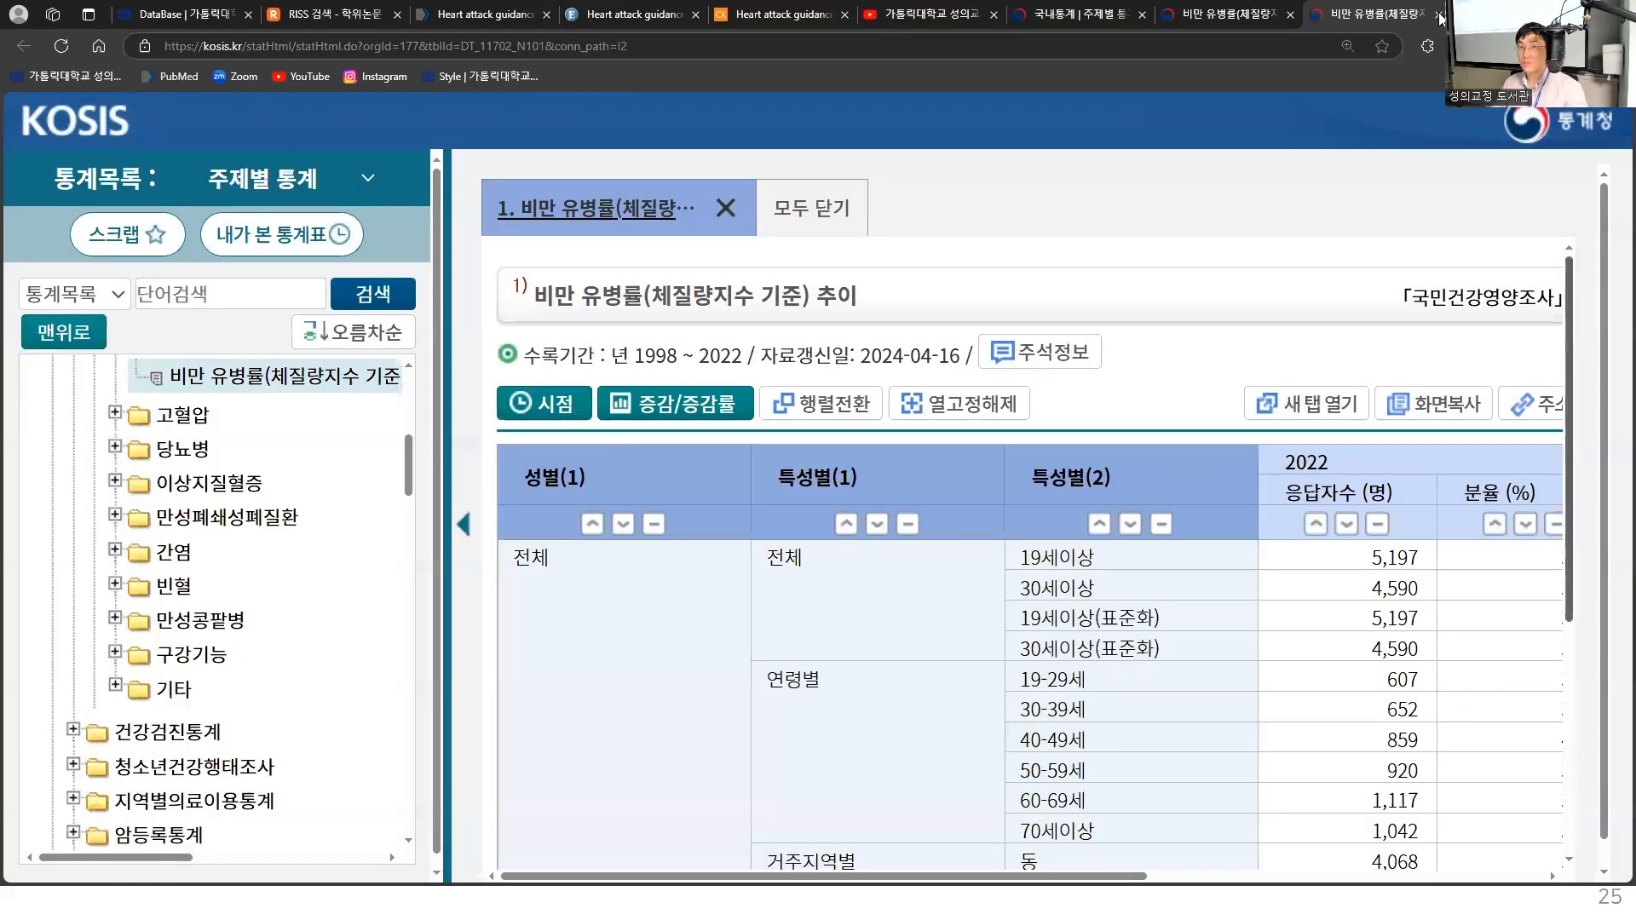
- Close the open KOSIS browser tabs and return to the EndNote library
left_click(1440, 15)
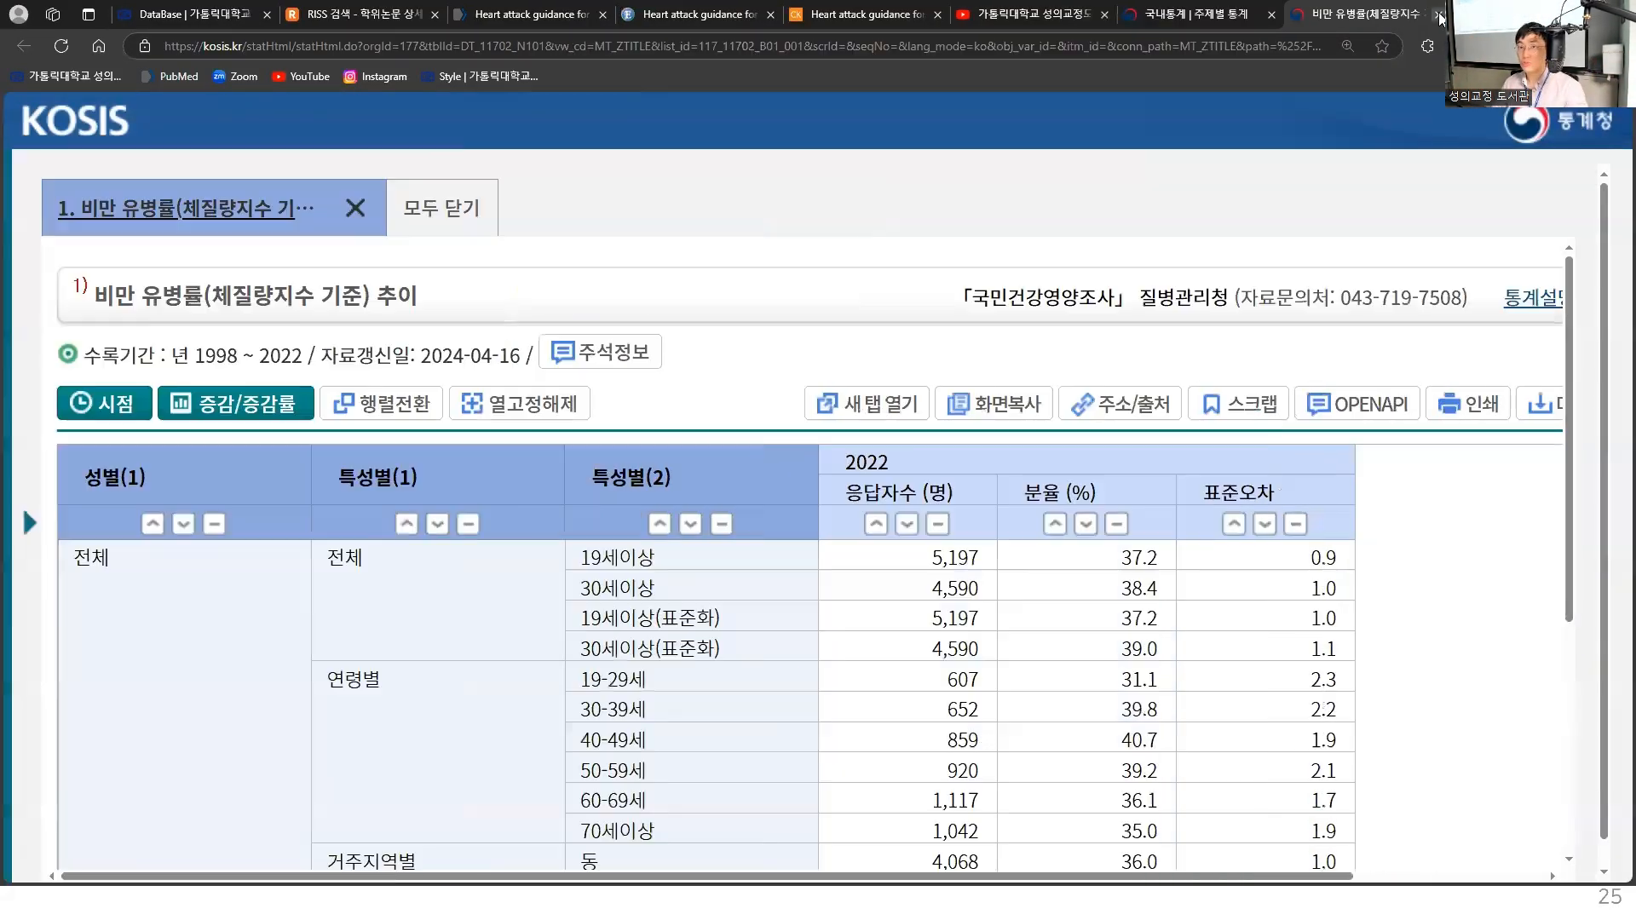
left_click(1441, 14)
left_click(1441, 15)
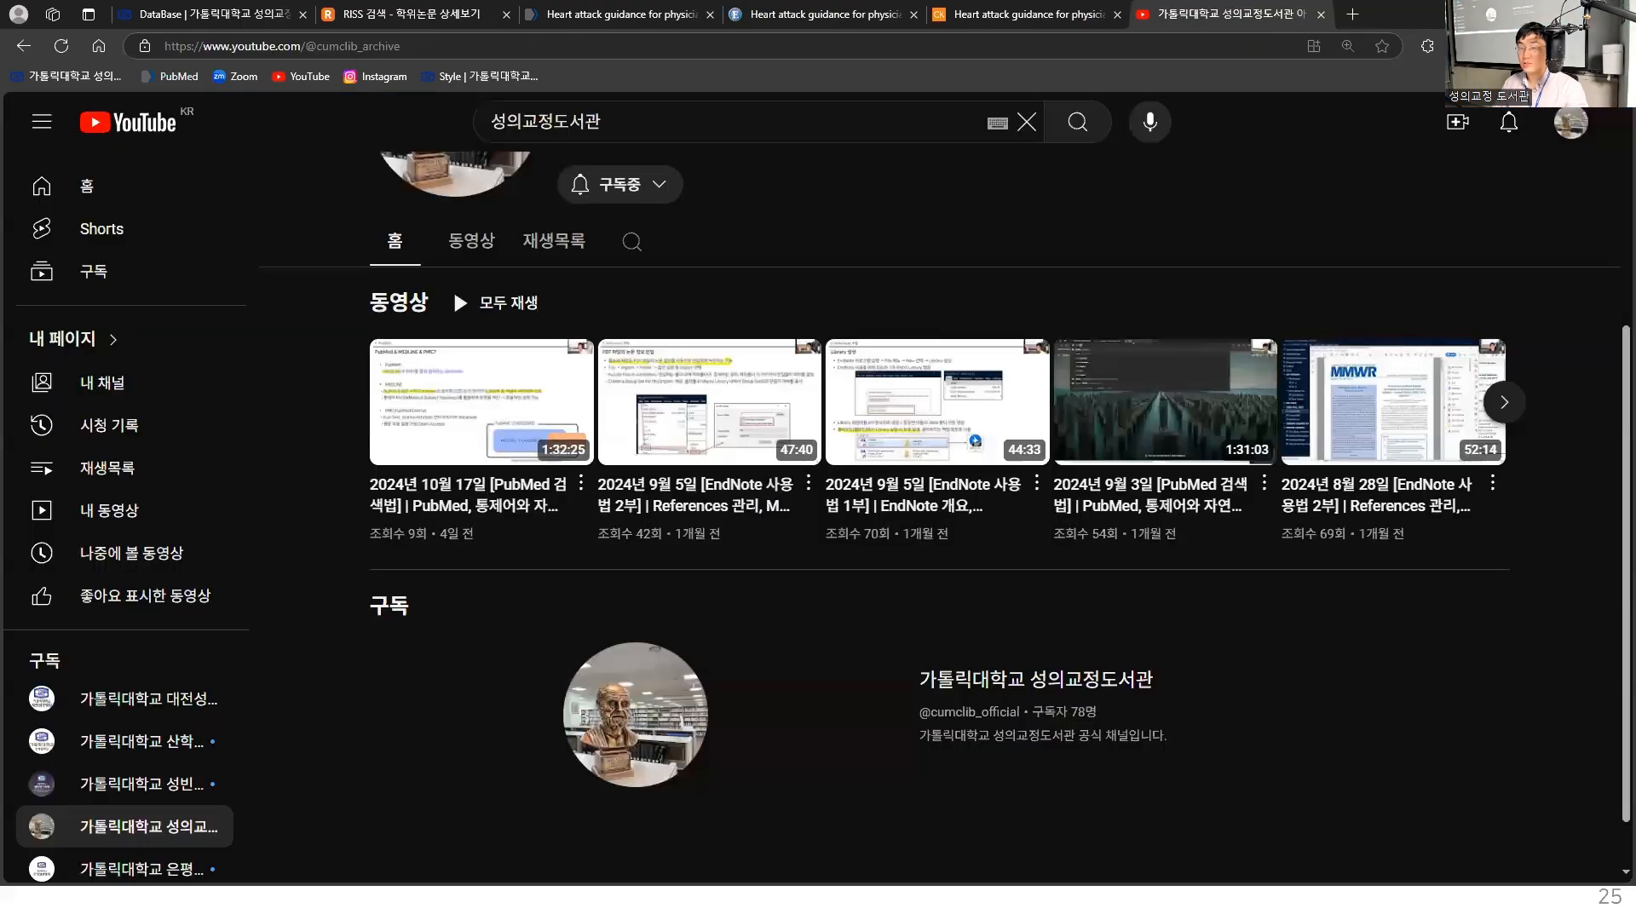
left_click(1538, 14)
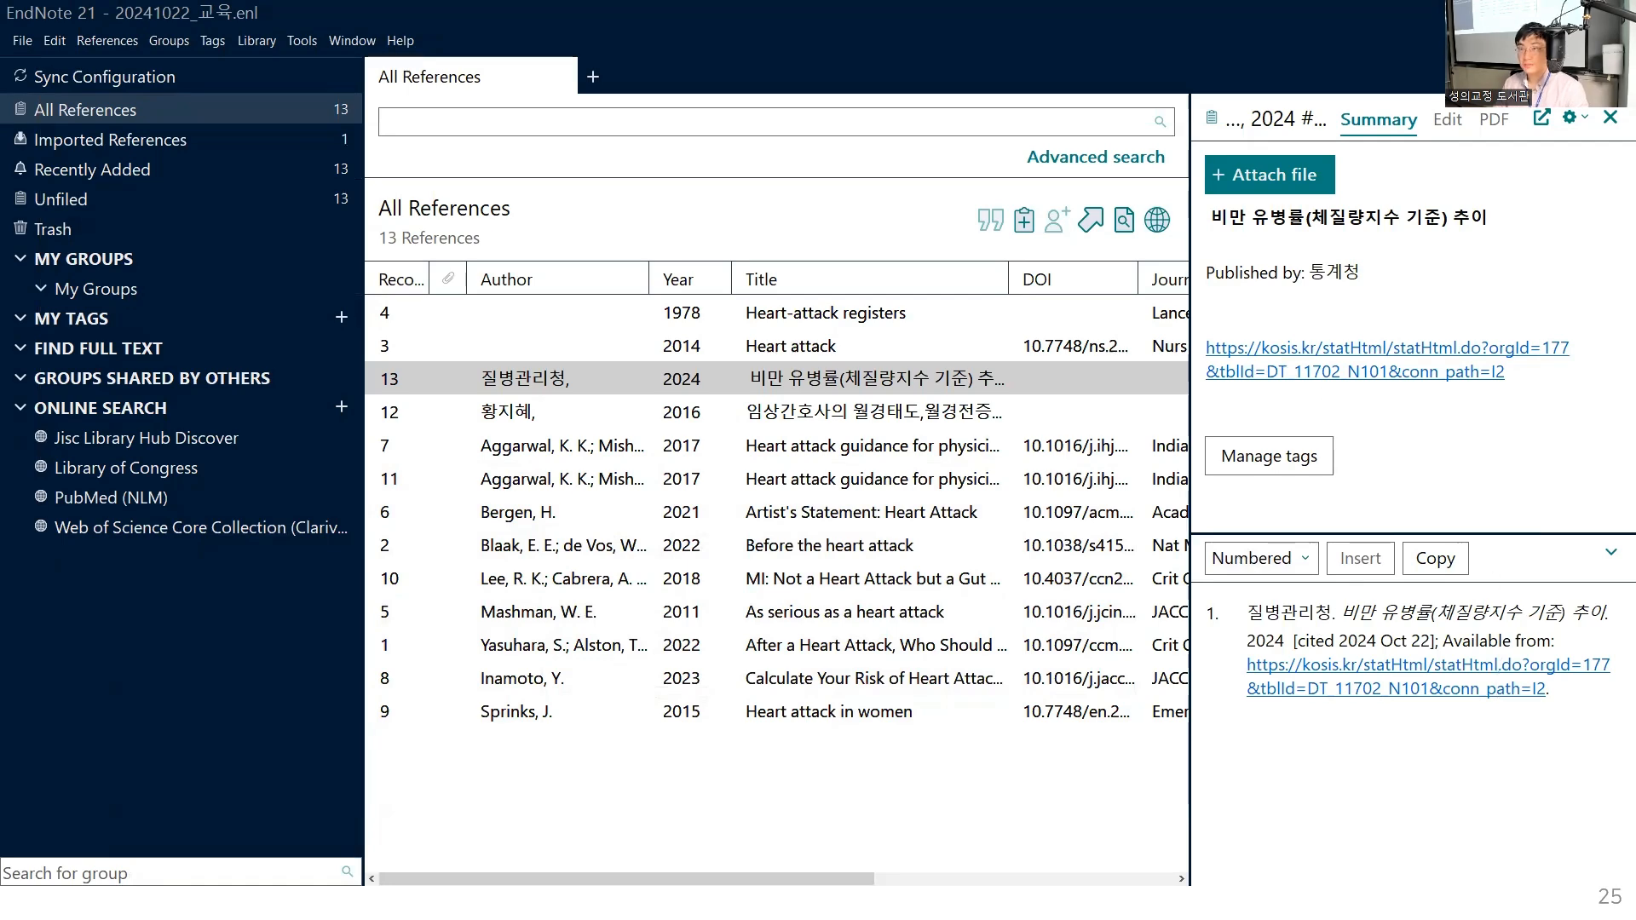
key("Right")
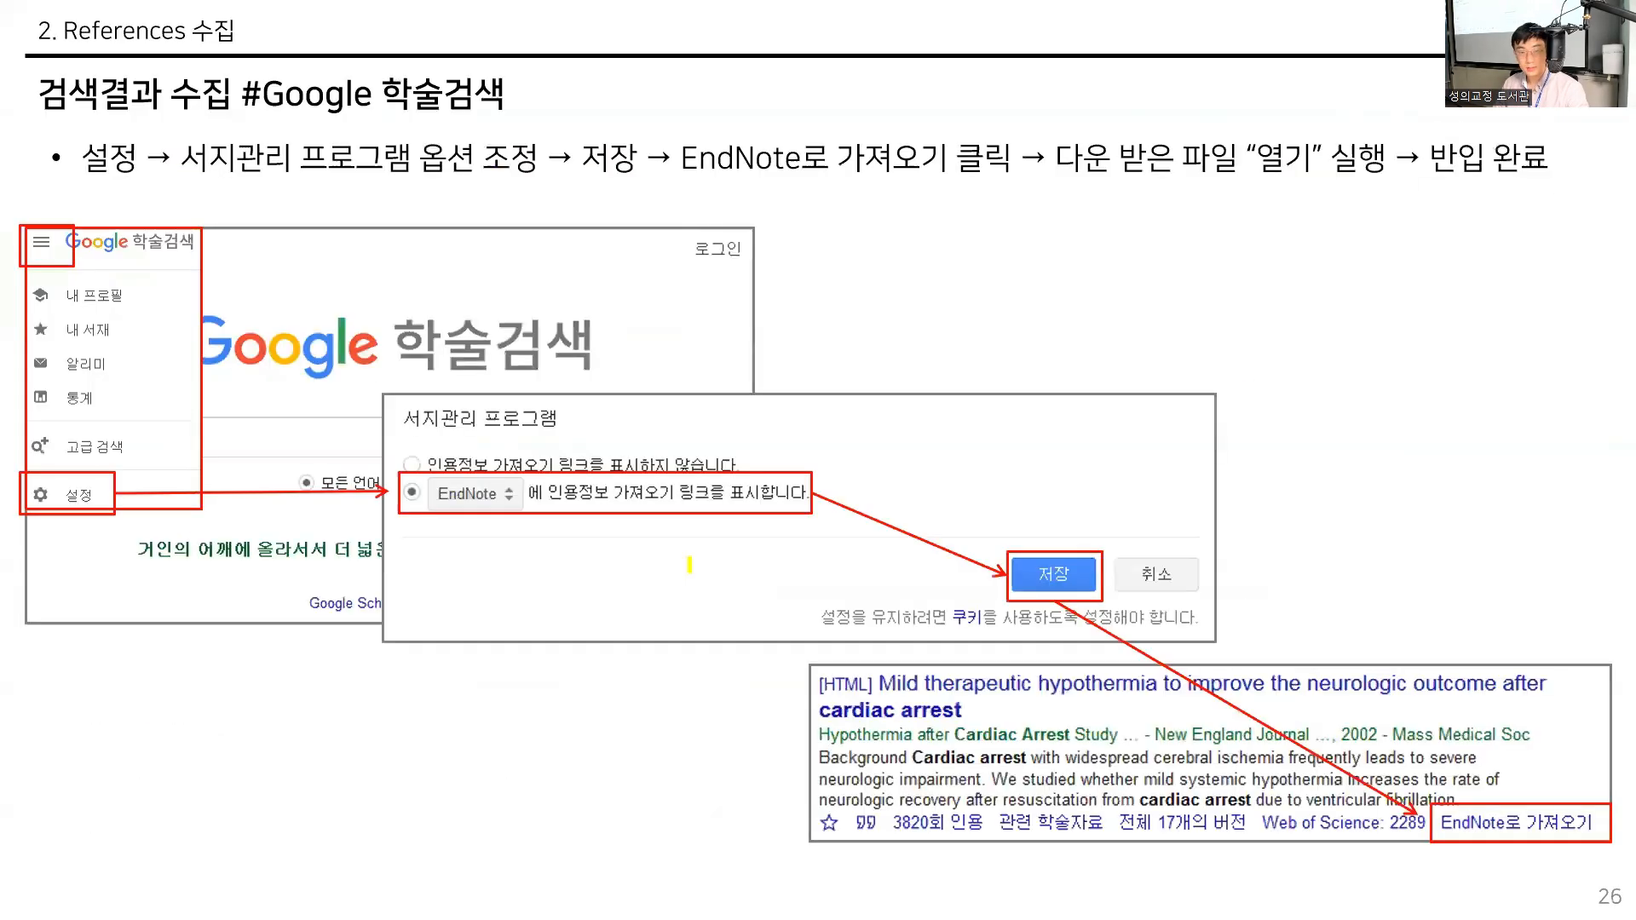